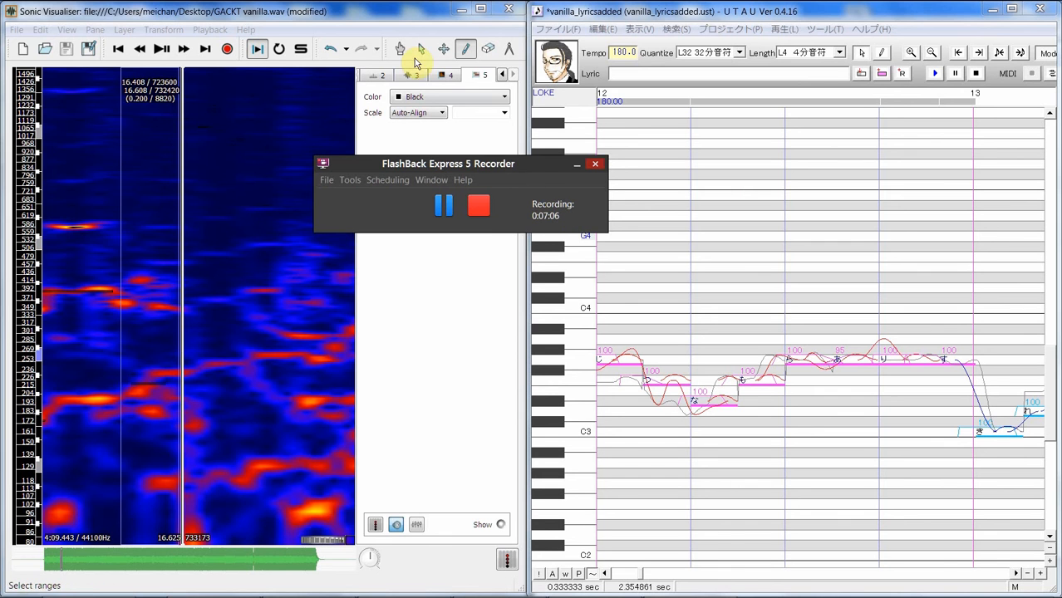
# Step: Switch to UTAU and examine the notes and original pitch curves from bar 13 to bar 20
pyautogui.click(406, 17)
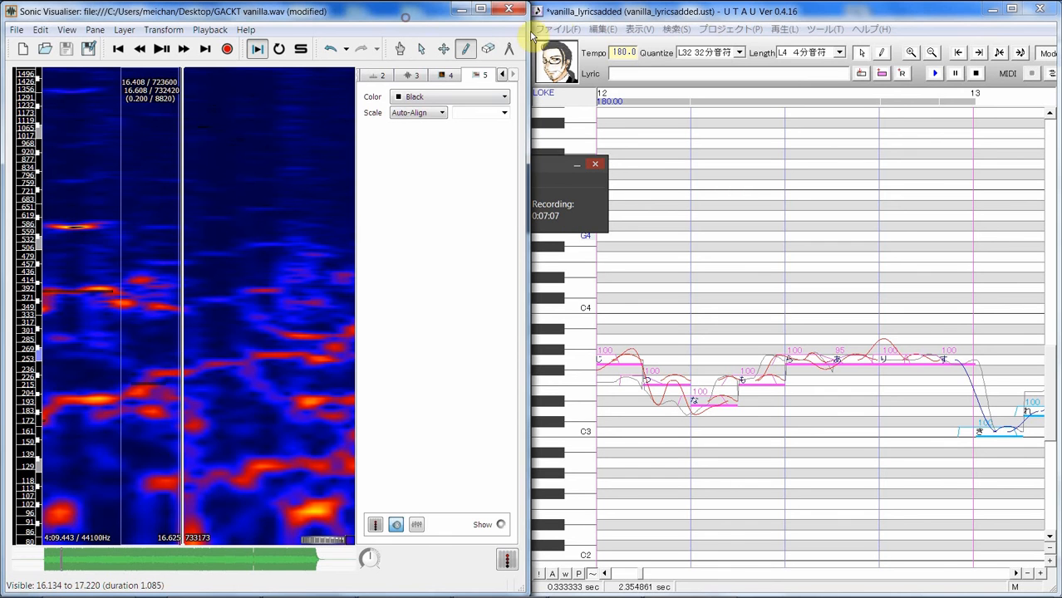
pyautogui.click(582, 15)
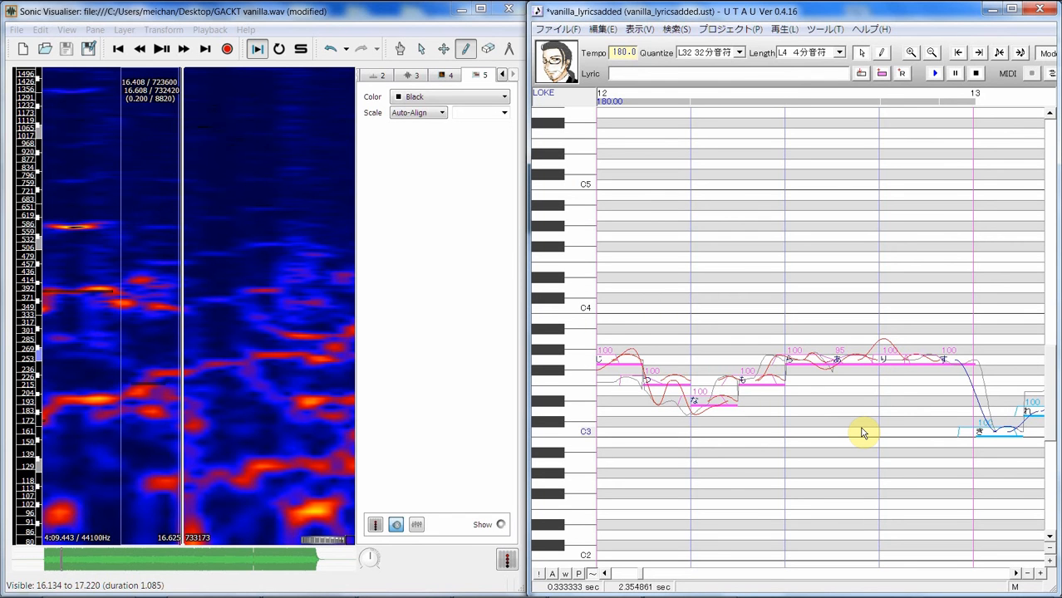
pyautogui.click(645, 575)
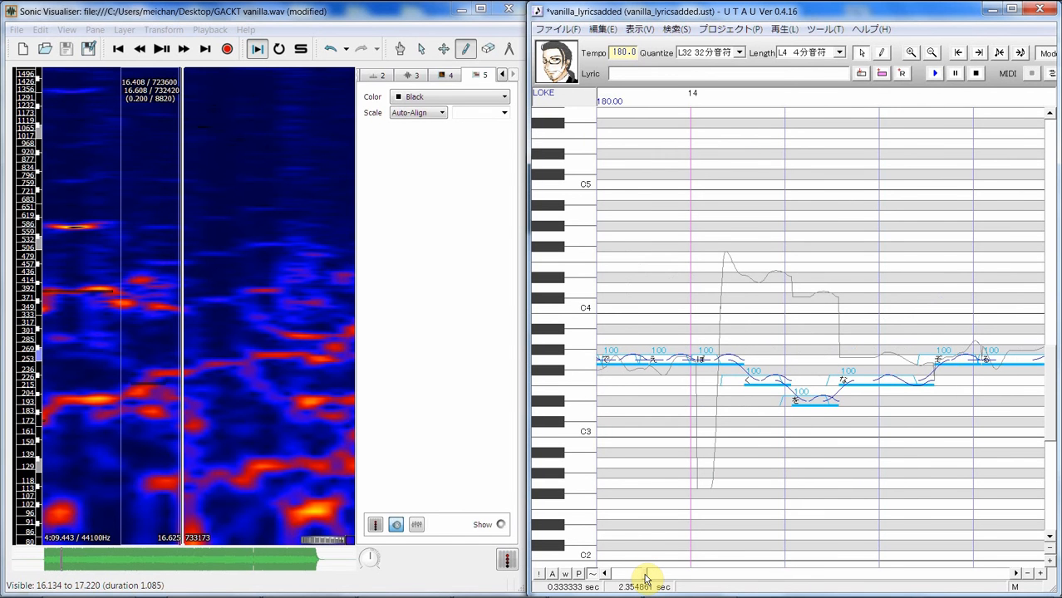
pyautogui.hscroll(-2, 641, 577)
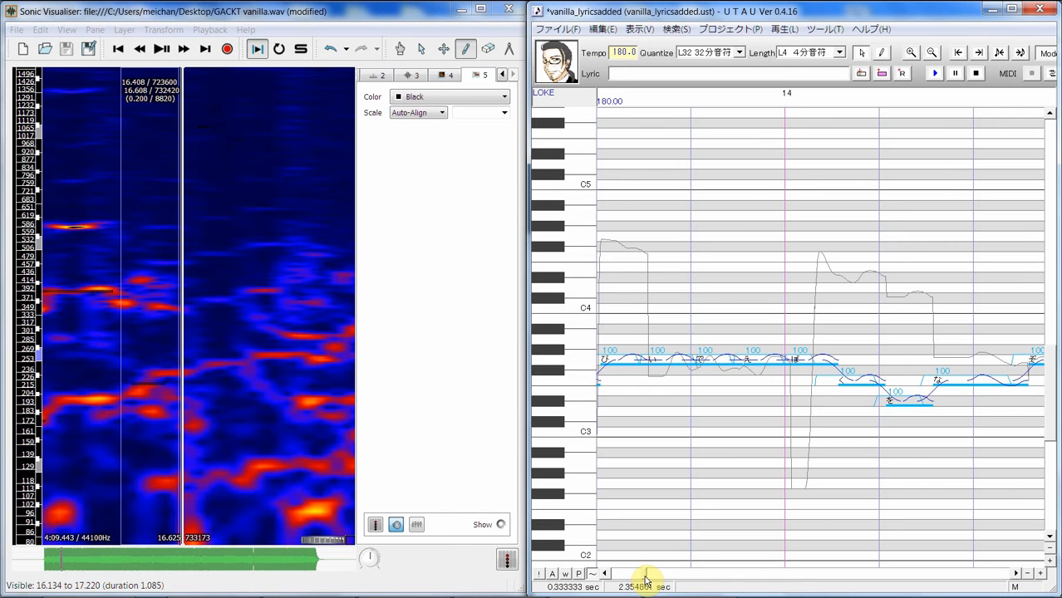
pyautogui.click(645, 573)
pyautogui.click(648, 573)
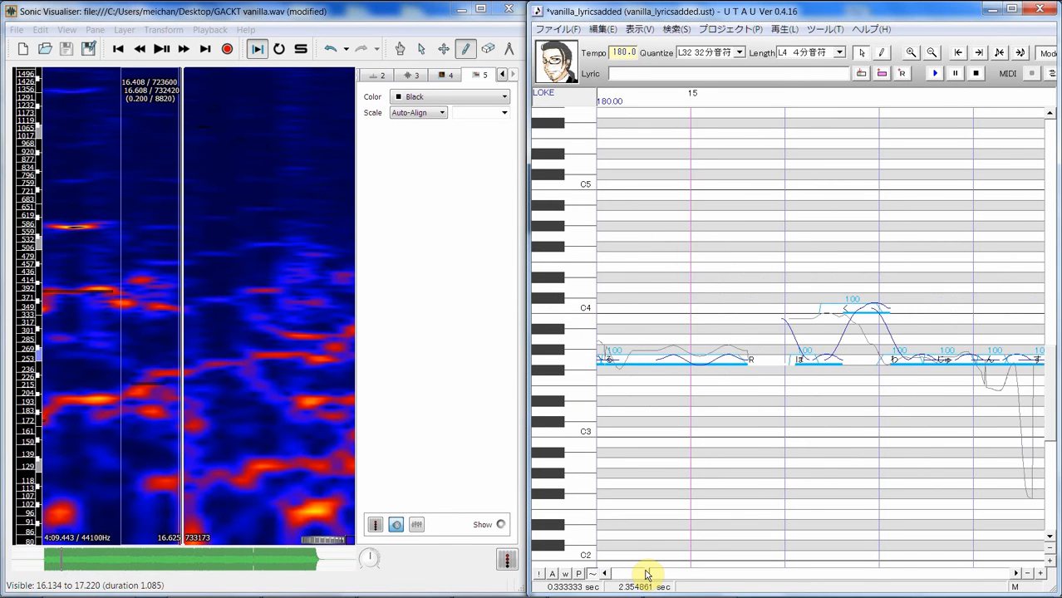
pyautogui.click(648, 574)
pyautogui.click(649, 573)
pyautogui.click(650, 574)
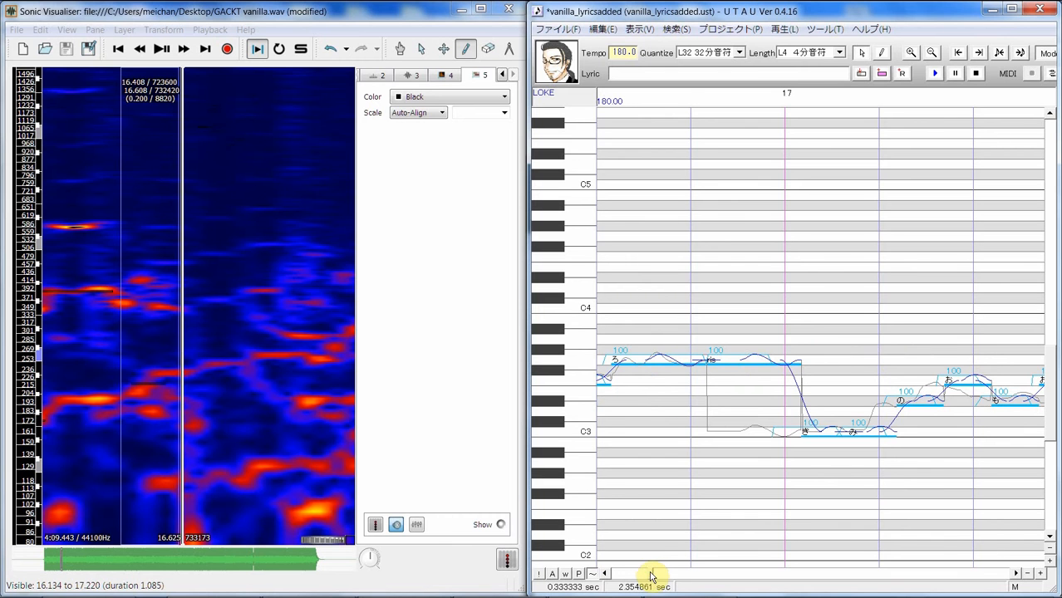
pyautogui.click(650, 574)
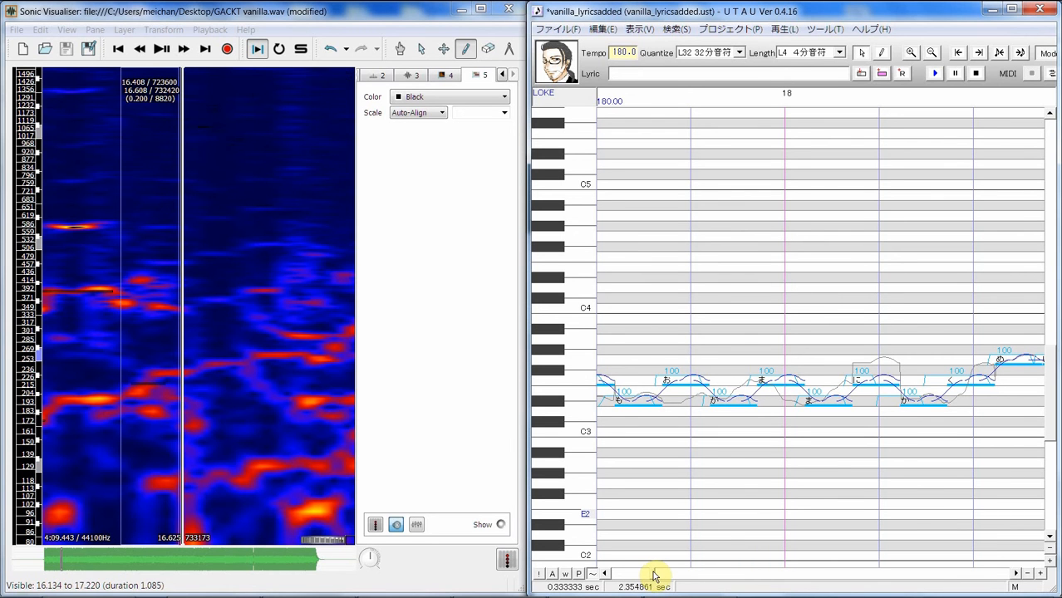
pyautogui.moveTo(655, 574)
pyautogui.mouseDown()
pyautogui.moveTo(638, 577)
pyautogui.moveTo(658, 573)
pyautogui.mouseUp()
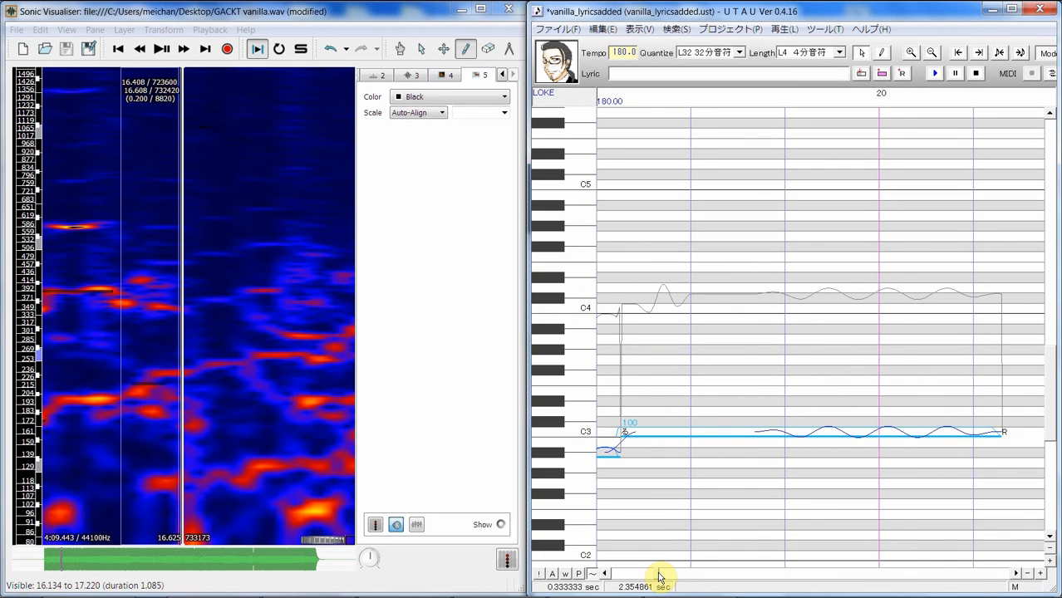
pyautogui.moveTo(660, 574)
pyautogui.mouseDown()
pyautogui.moveTo(677, 572)
pyautogui.moveTo(629, 575)
pyautogui.moveTo(641, 574)
pyautogui.mouseUp()
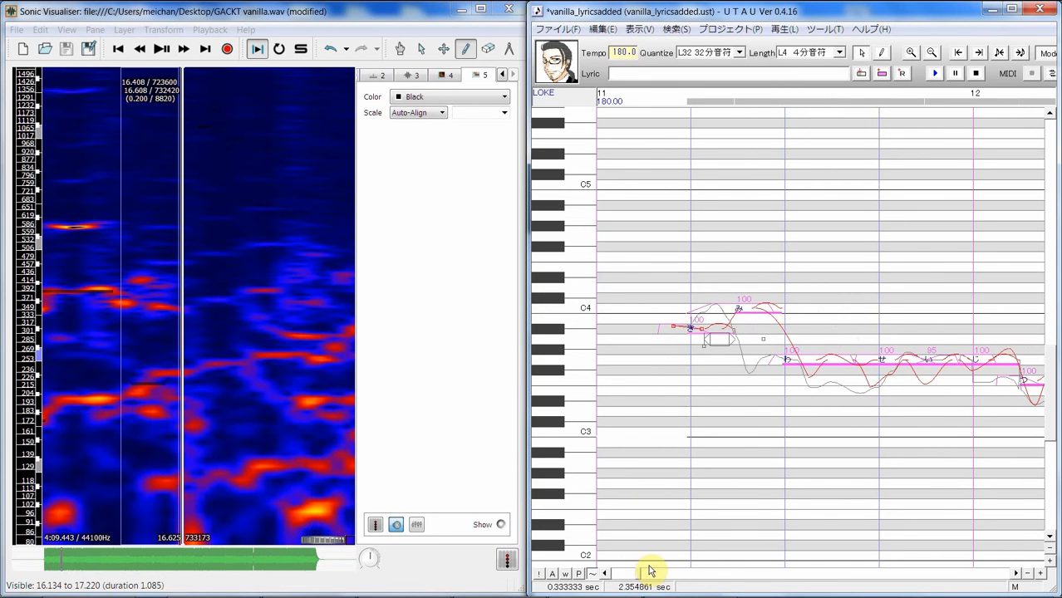
# Step: Play back the selected, already tuned notes in bars 11 and 12
pyautogui.moveTo(695, 399); pyautogui.dragTo(857, 435)
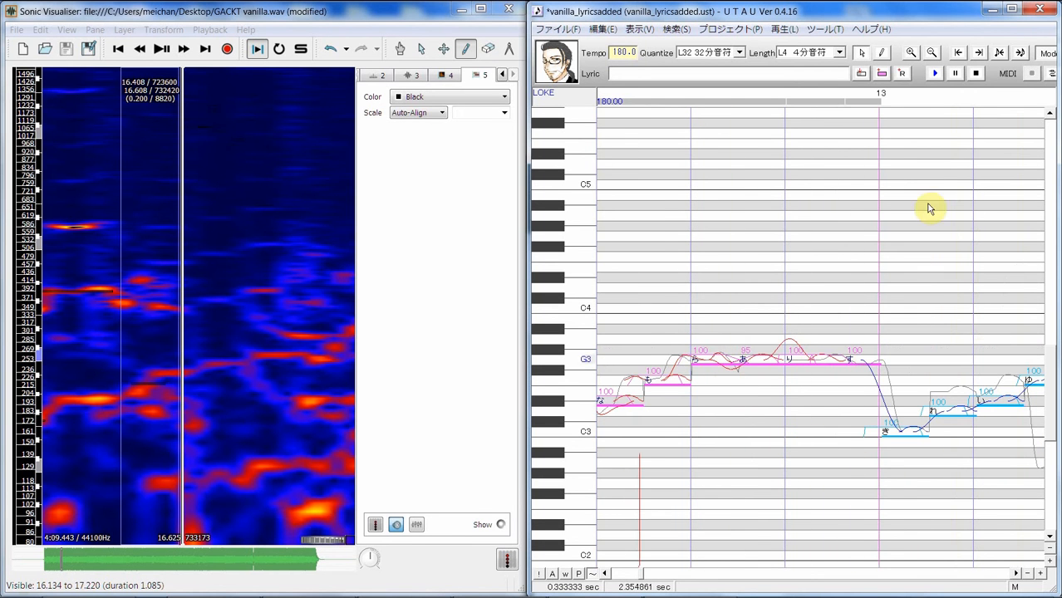
pyautogui.click(933, 72)
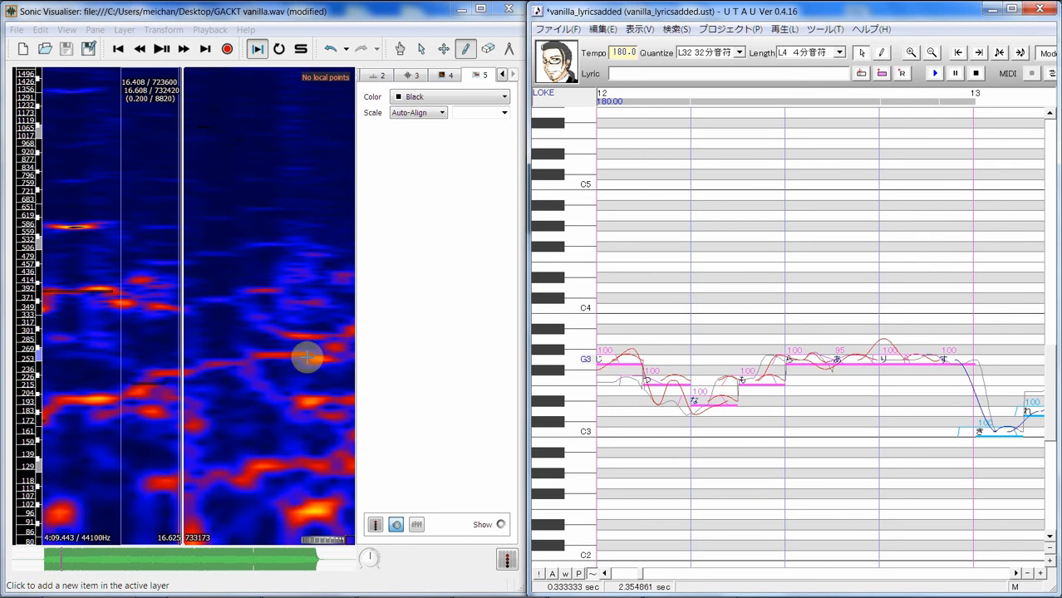
pyautogui.click(931, 74)
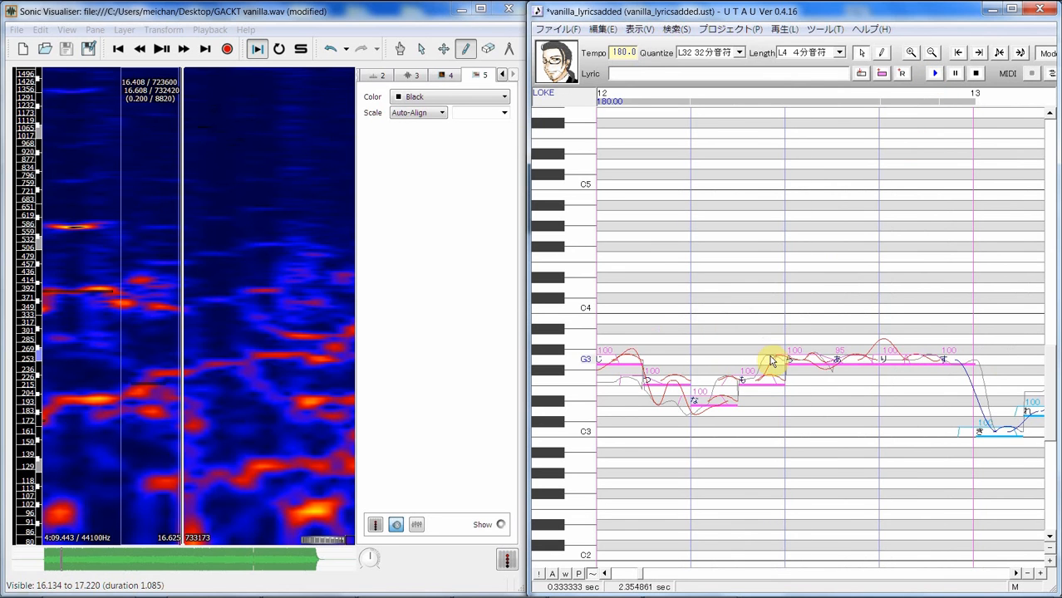
# Step: Switch to Sonic Visualiser and play a selected spectrogram range from about 16.57 to 17.11 seconds
pyautogui.click(401, 49)
pyautogui.click(422, 50)
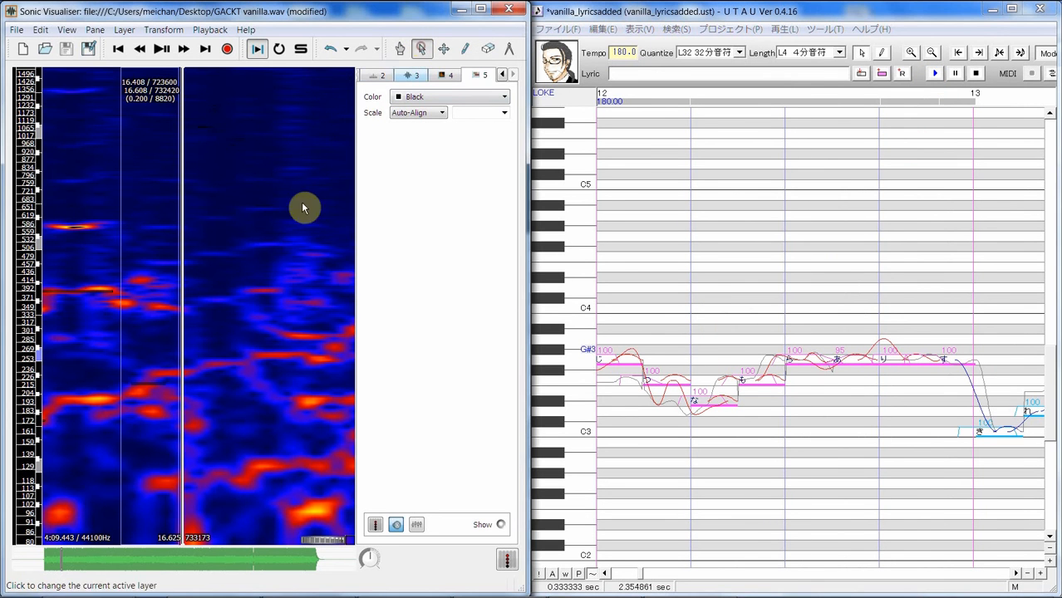
pyautogui.moveTo(170, 344); pyautogui.dragTo(322, 309)
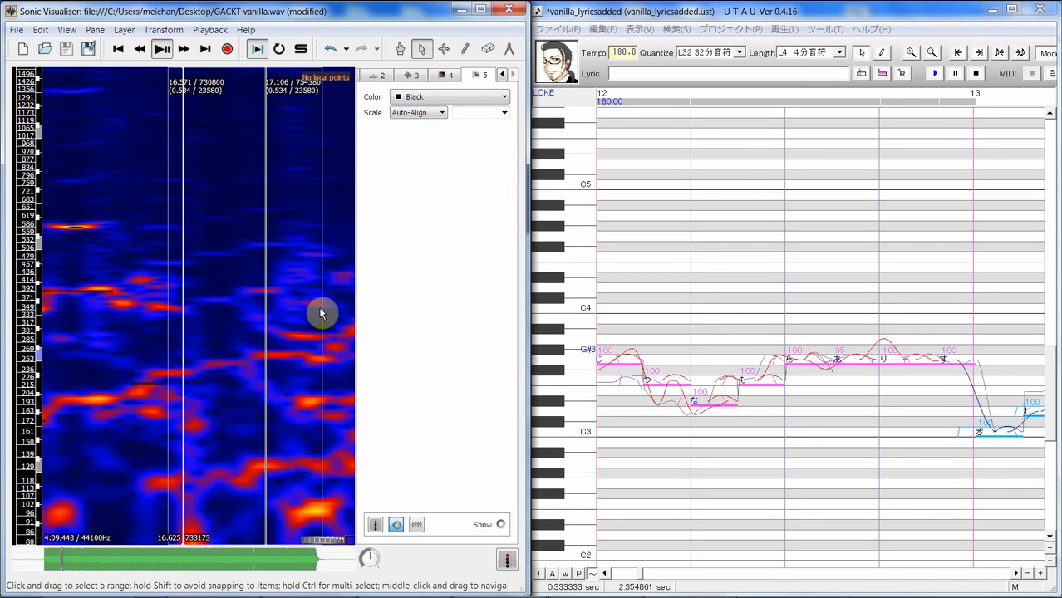
pyautogui.press('space')
pyautogui.press('space')
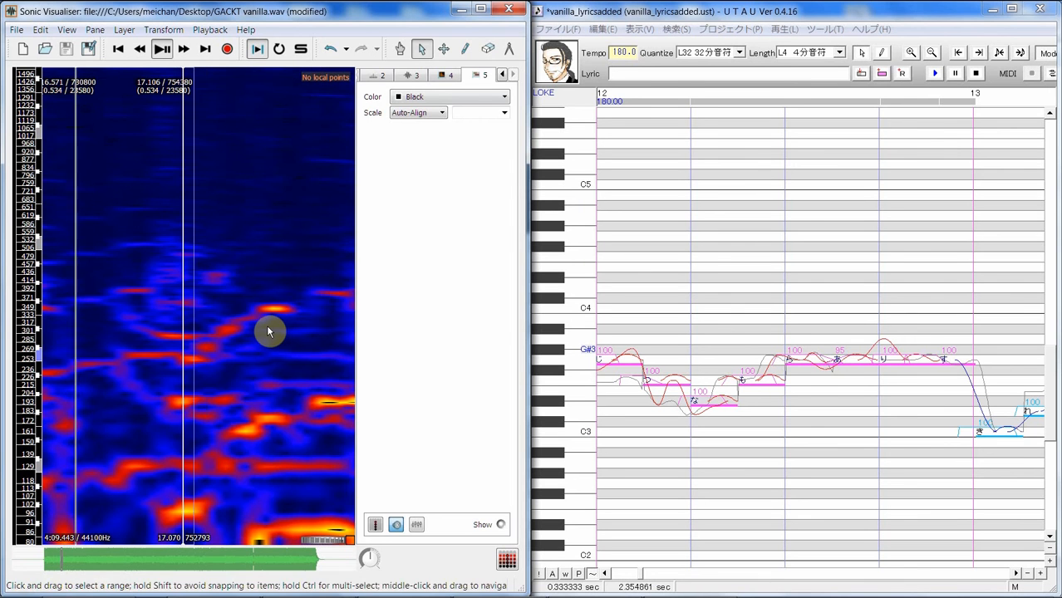
# Step: Reselect and play successive ranges of the vocal between about 16.71 and 17.37 seconds
pyautogui.moveTo(122, 354); pyautogui.dragTo(201, 348)
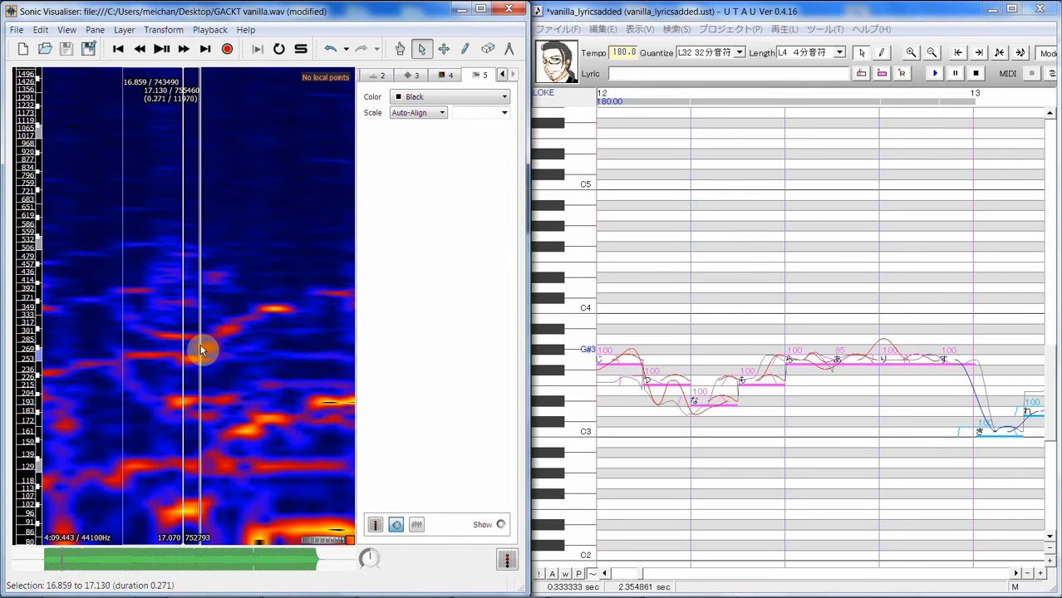
pyautogui.press('space')
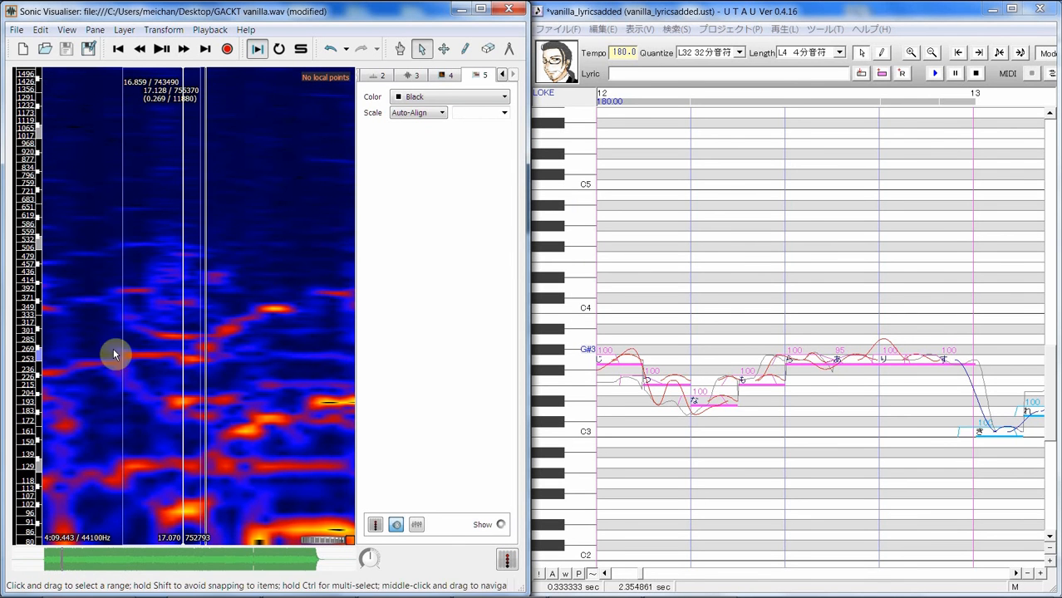
pyautogui.click(238, 336)
pyautogui.moveTo(110, 358); pyautogui.dragTo(256, 345)
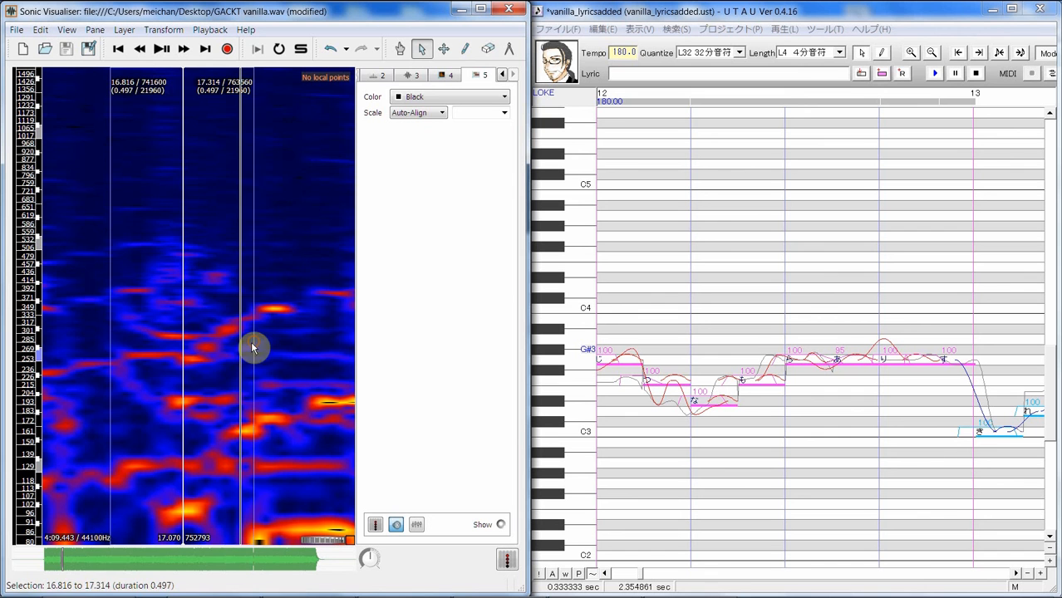
pyautogui.moveTo(111, 357); pyautogui.dragTo(81, 359)
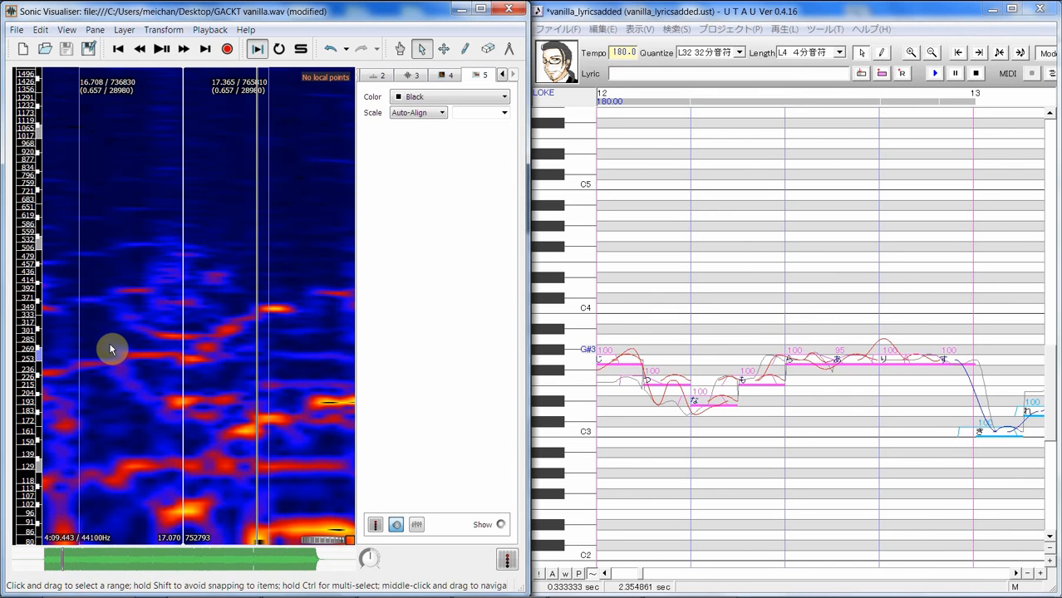
# Step: Clear the selection and play the song on to about 24.3 seconds
pyautogui.click(104, 341)
pyautogui.press('space')
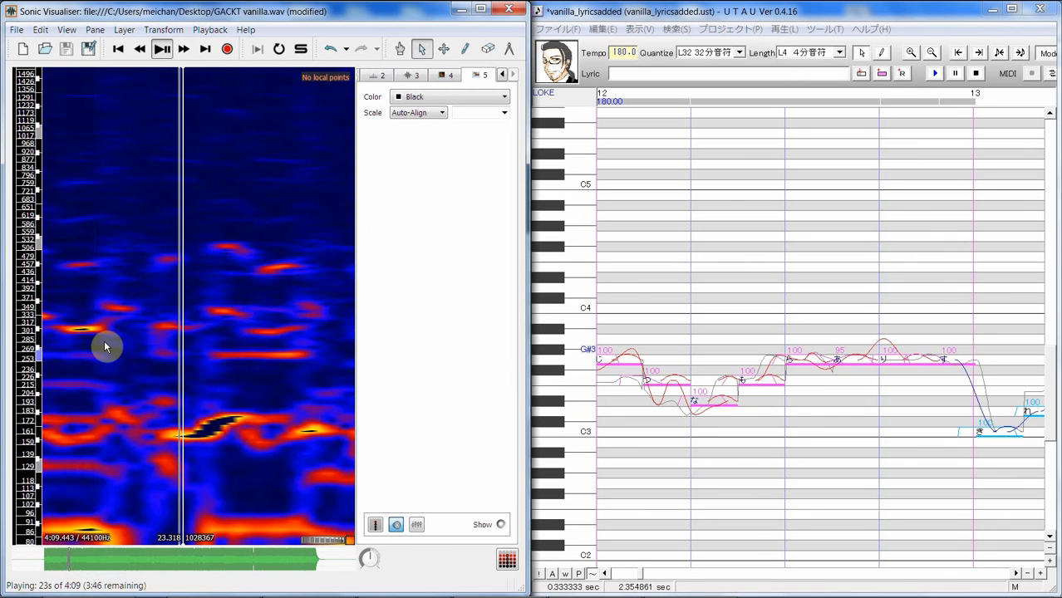
pyautogui.press('space')
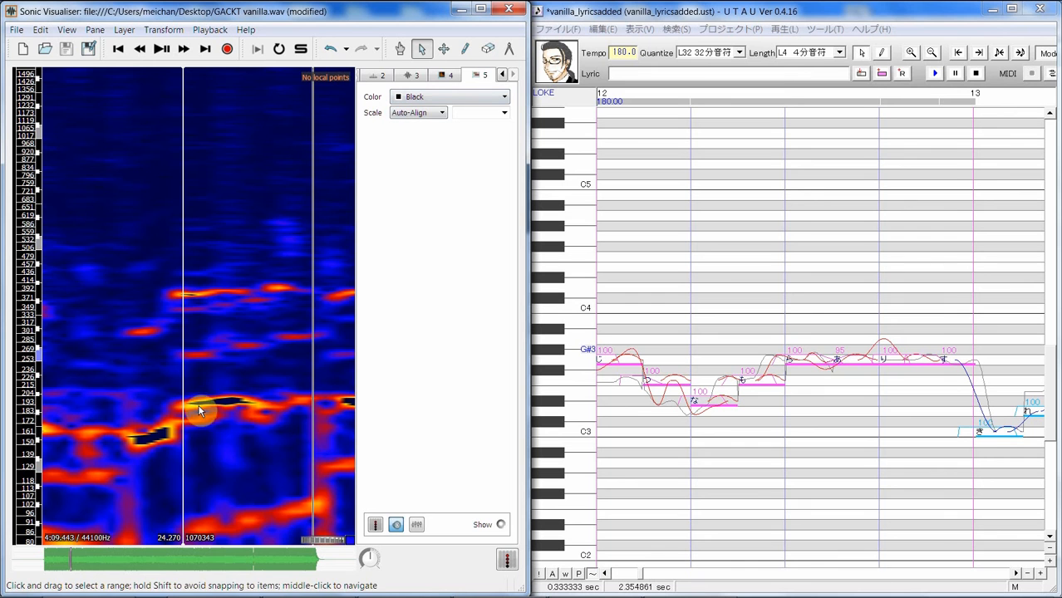
# Step: Select about 24.33 to 24.66 seconds and draw a G3 note about 0.15 seconds long at 24.37 seconds
pyautogui.moveTo(201, 406); pyautogui.dragTo(284, 404)
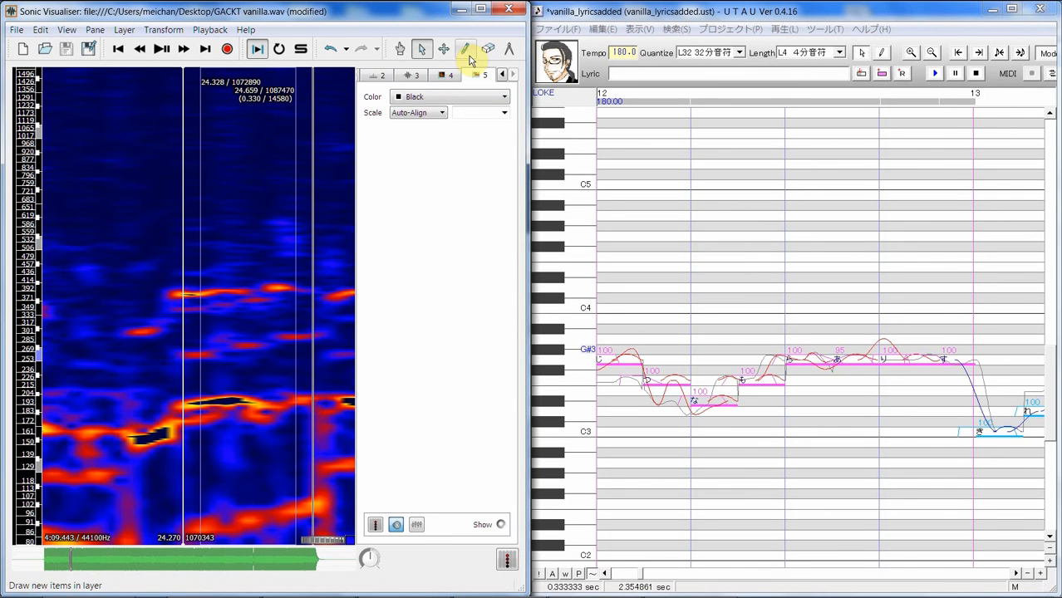
pyautogui.click(466, 51)
pyautogui.click(214, 400)
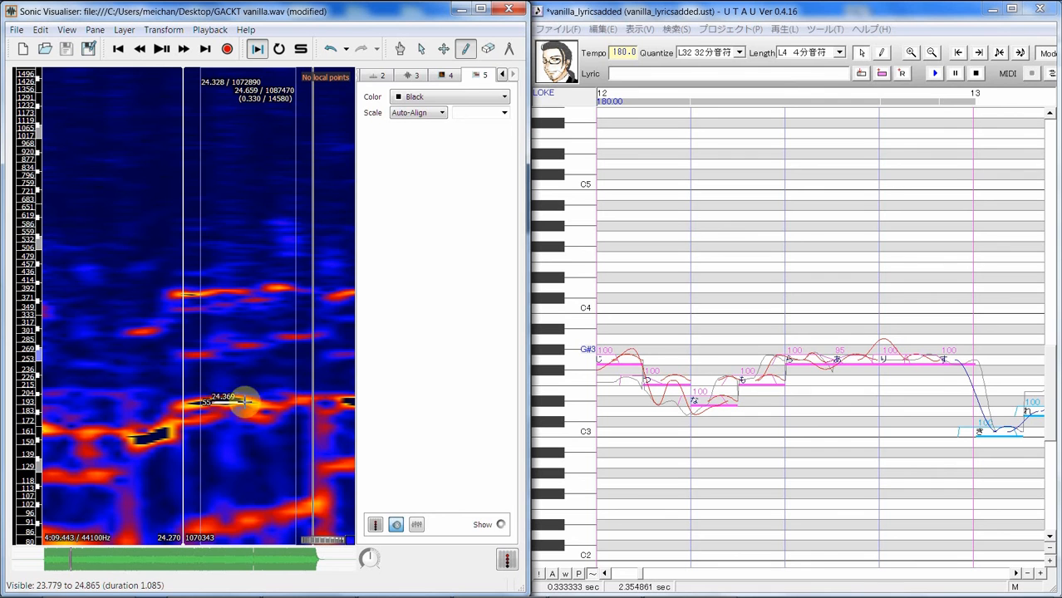
pyautogui.moveTo(237, 402)
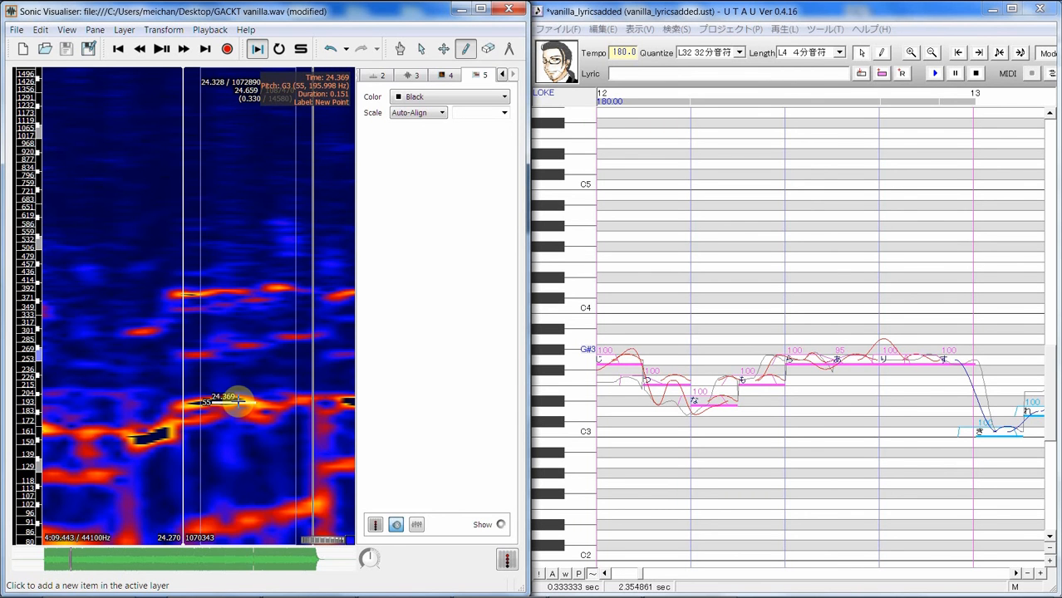
# Step: Undo the drawn note and return to the passage around 16.4 seconds with the Notes layer and Select tool active
pyautogui.click(70, 563)
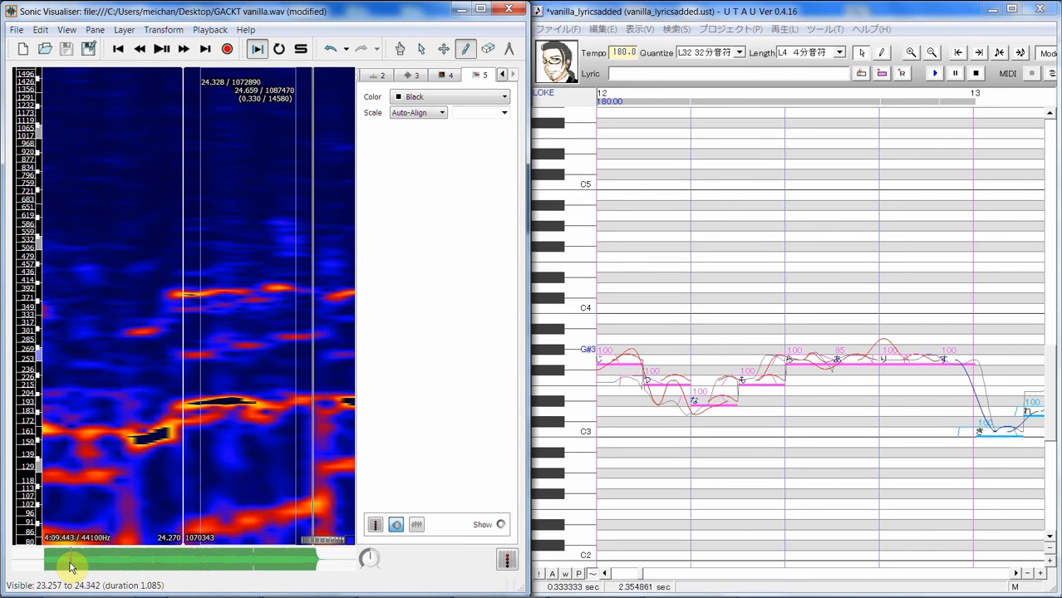
pyautogui.moveTo(72, 568); pyautogui.dragTo(56, 585)
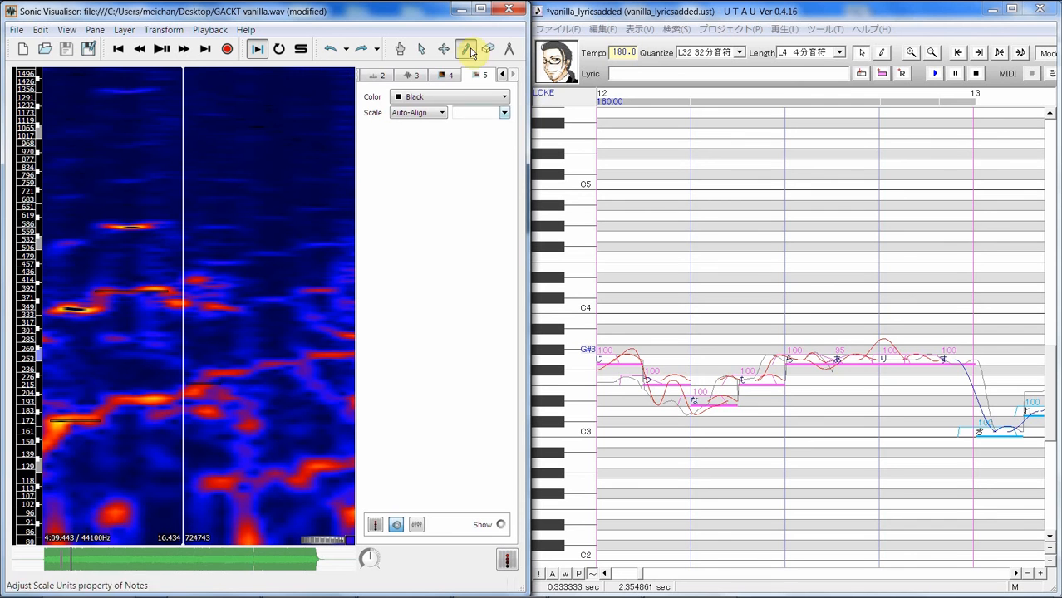
pyautogui.click(449, 76)
pyautogui.click(478, 76)
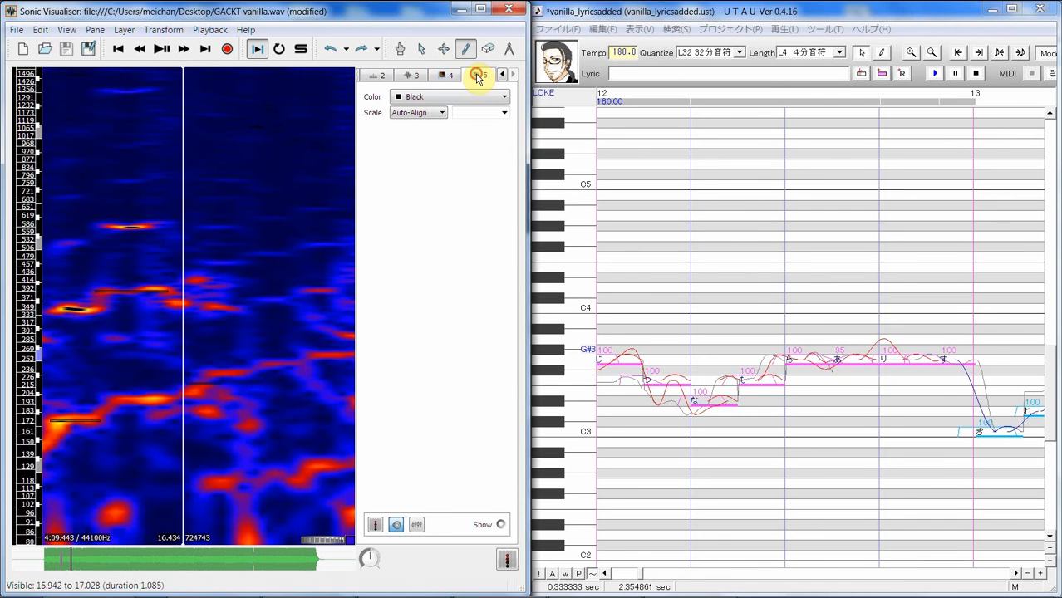
pyautogui.click(420, 49)
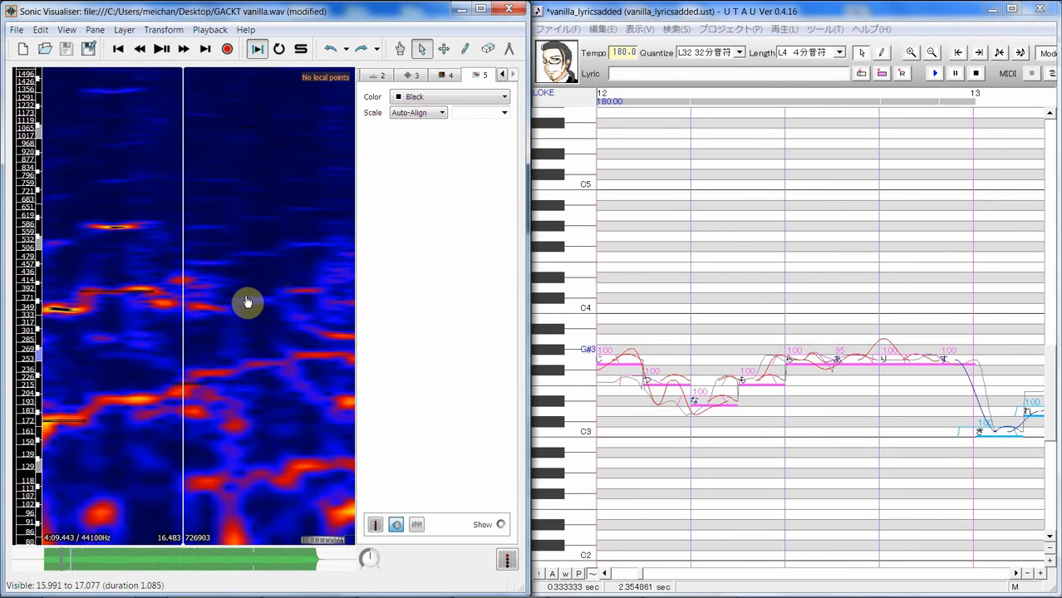
# Step: Play the existing selection near 24.5 seconds, and select and listen to the range from about 20.65 to 21.76 seconds
pyautogui.moveTo(247, 301); pyautogui.dragTo(185, 320)
pyautogui.press('space')
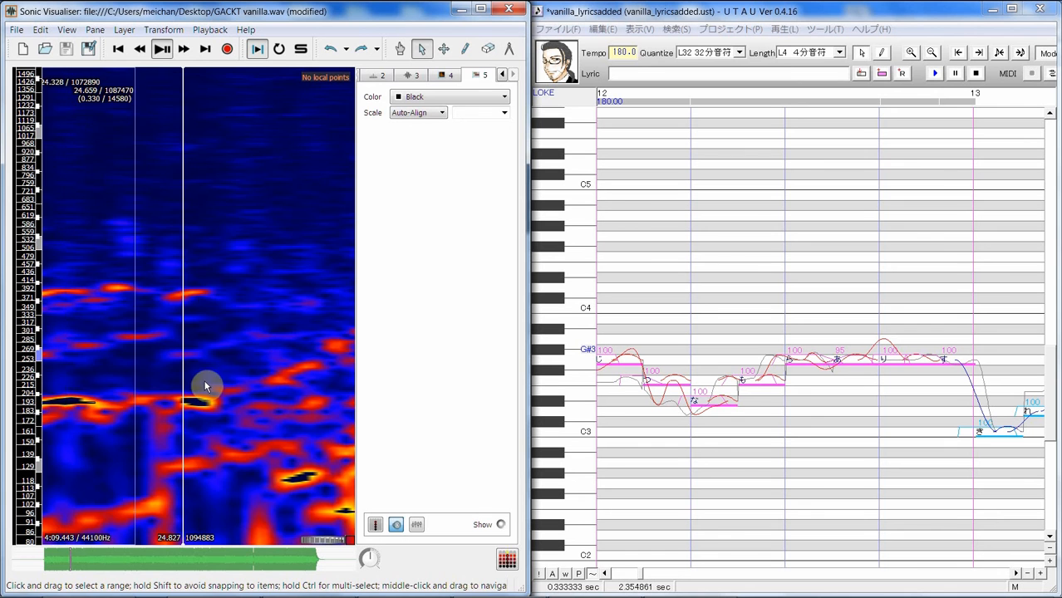
pyautogui.moveTo(205, 377); pyautogui.dragTo(432, 403)
pyautogui.moveTo(72, 379); pyautogui.dragTo(105, 381)
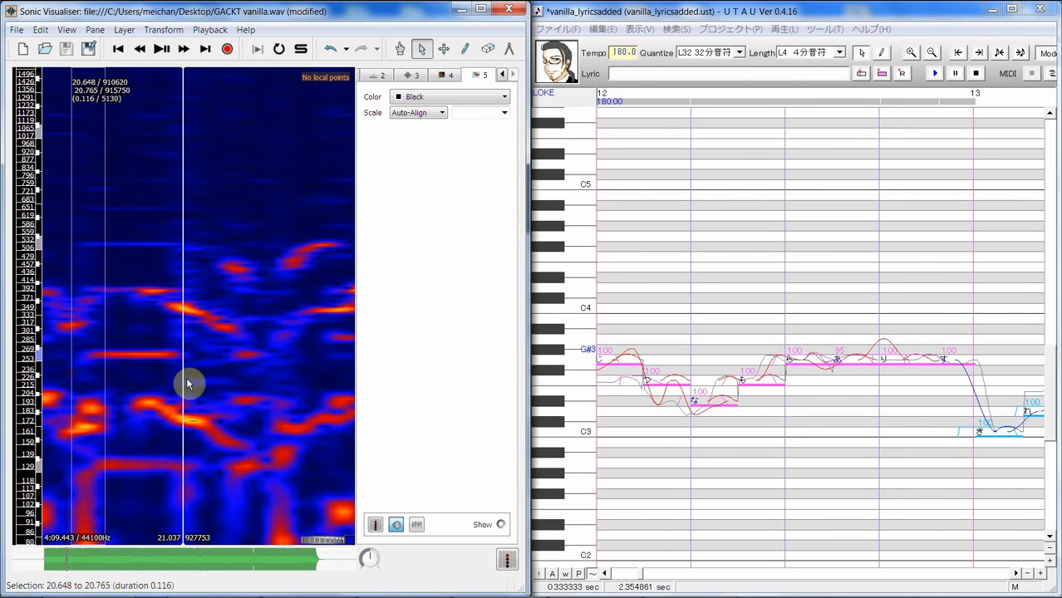
pyautogui.click(186, 383)
pyautogui.moveTo(259, 410); pyautogui.dragTo(203, 406)
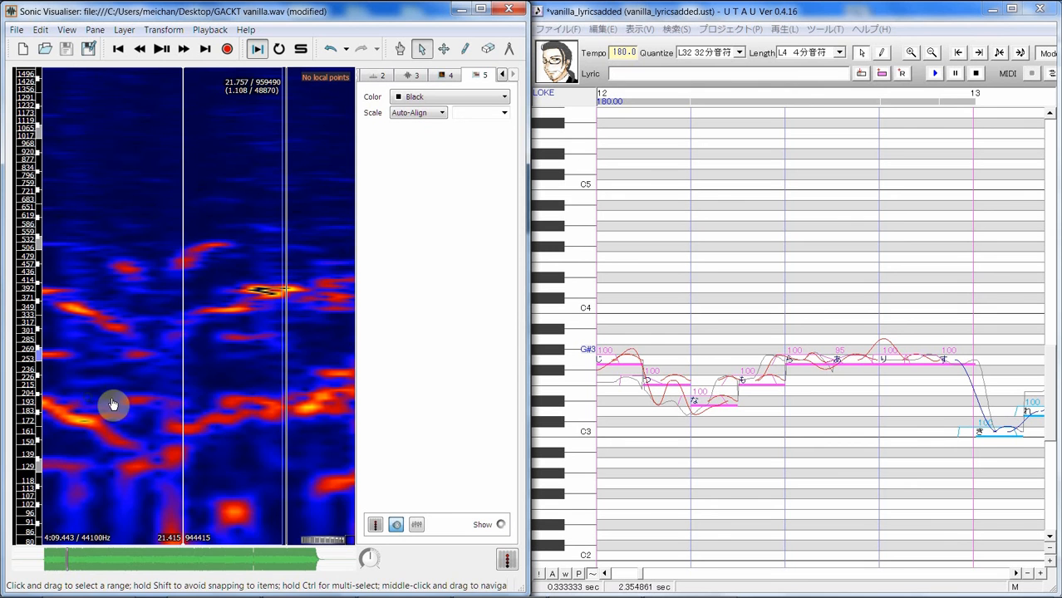
# Step: Select the range from about 17.59 to 18.52 seconds and play it
pyautogui.moveTo(113, 405); pyautogui.dragTo(448, 384)
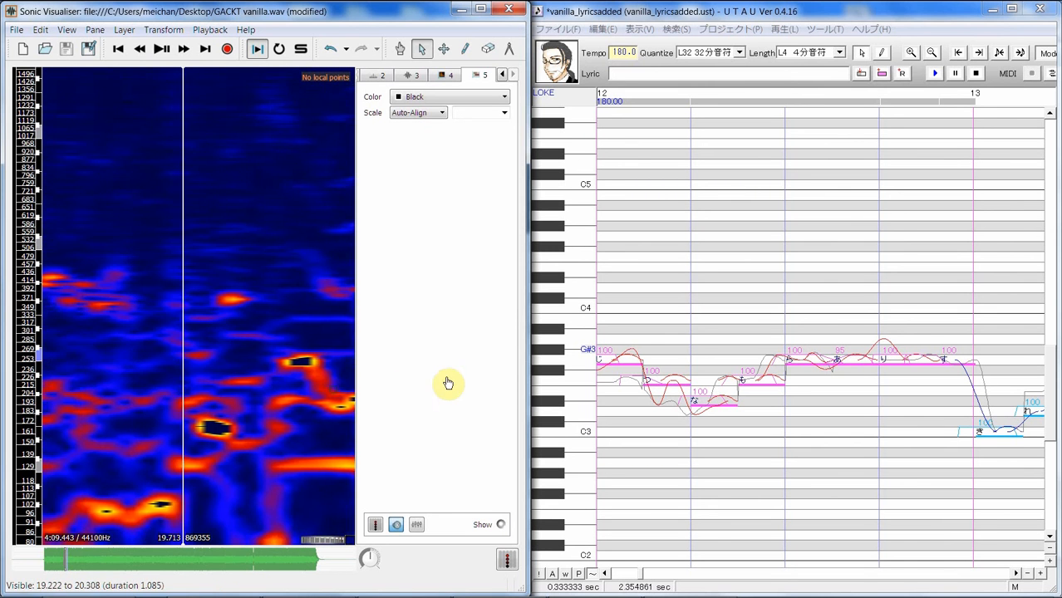
pyautogui.moveTo(137, 380); pyautogui.dragTo(365, 363)
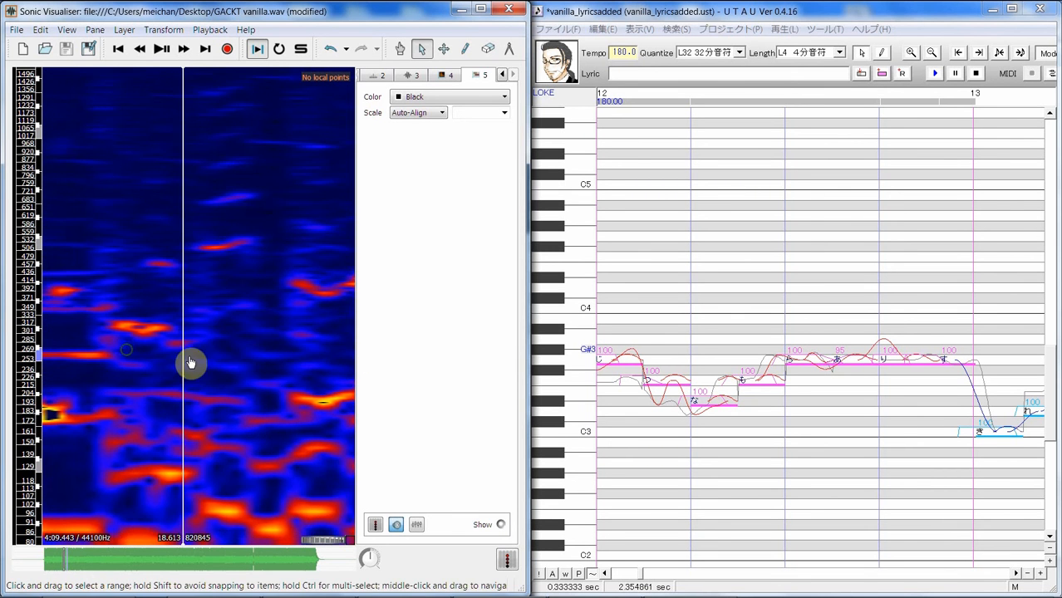
pyautogui.moveTo(189, 362); pyautogui.dragTo(325, 368)
pyautogui.moveTo(95, 370); pyautogui.dragTo(339, 351)
pyautogui.press('space')
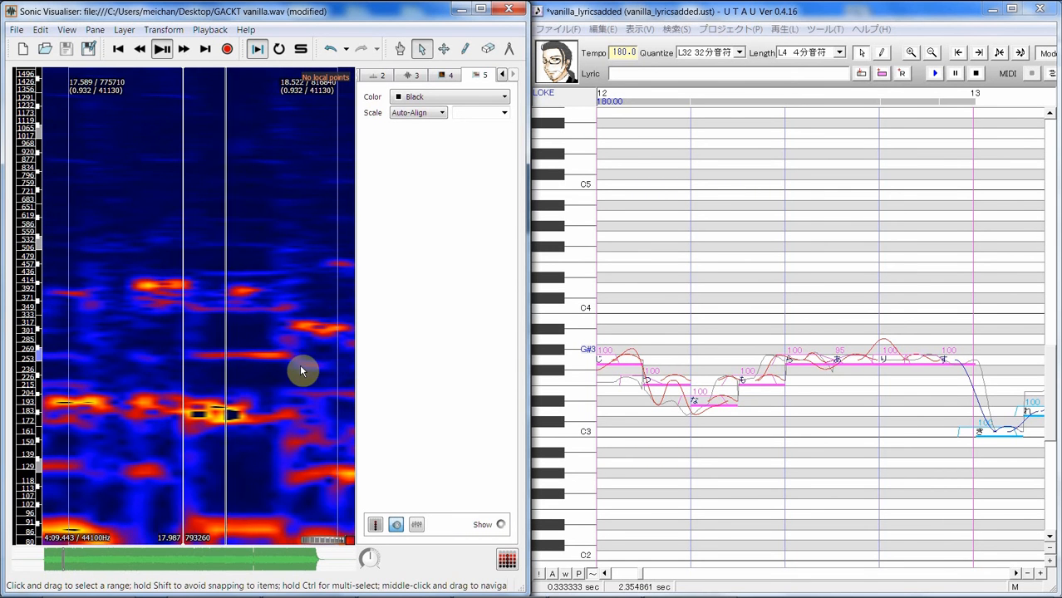
pyautogui.click(166, 456)
pyautogui.click(233, 476)
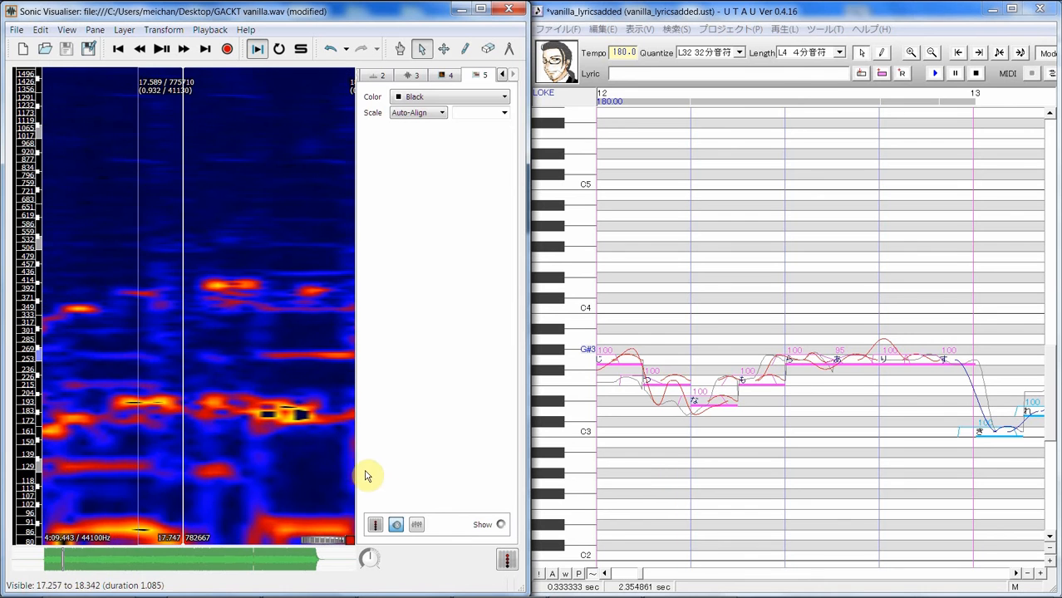
# Step: Return to the passage around 16.4 seconds, select the range from about 16.40 to 17.26 seconds and play it
pyautogui.moveTo(67, 424); pyautogui.dragTo(167, 439)
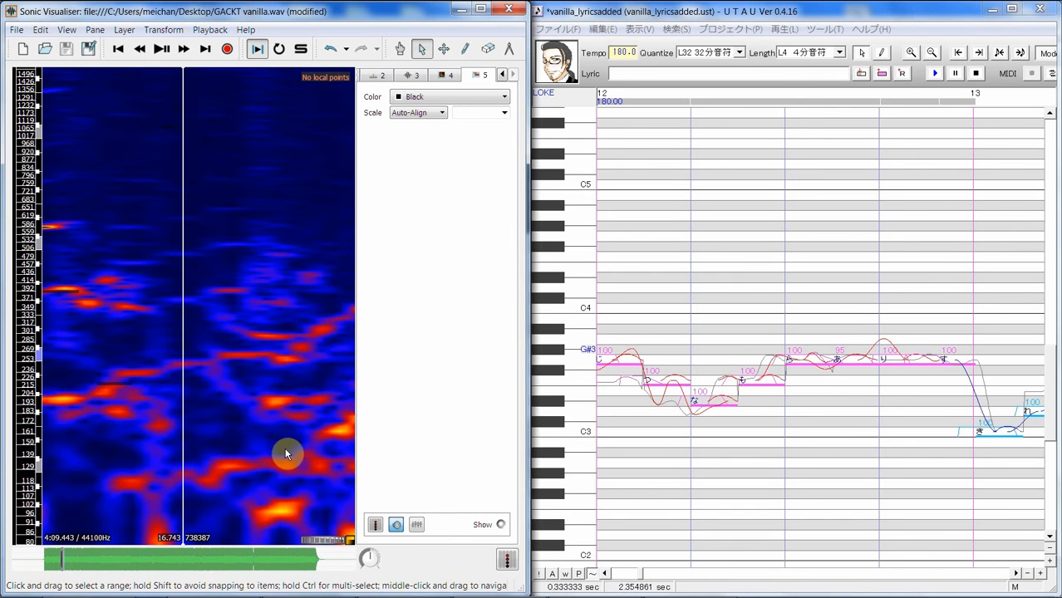
pyautogui.moveTo(125, 410); pyautogui.dragTo(356, 424)
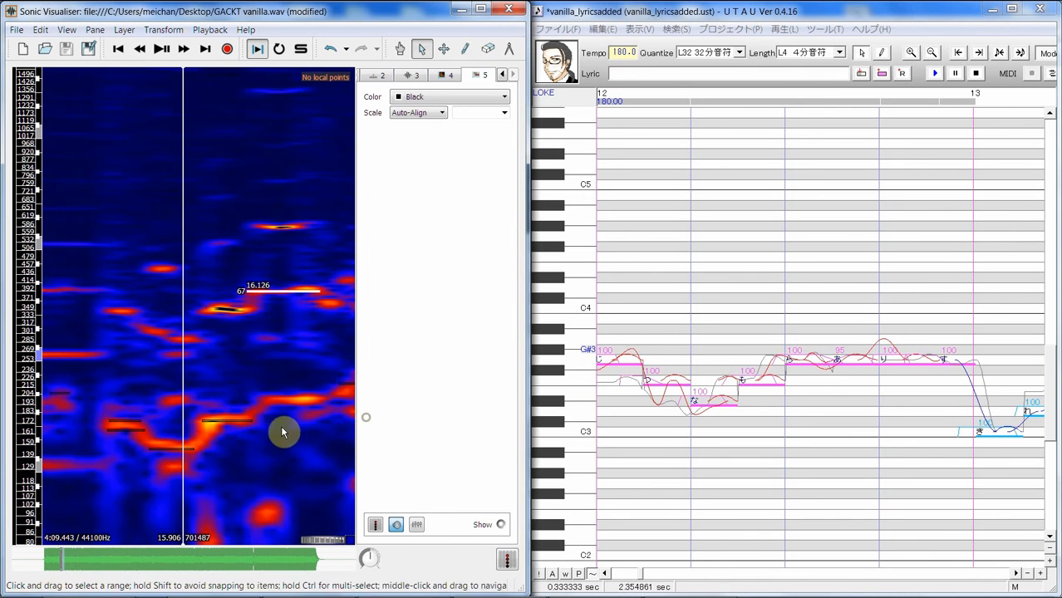
pyautogui.moveTo(283, 429); pyautogui.dragTo(177, 407)
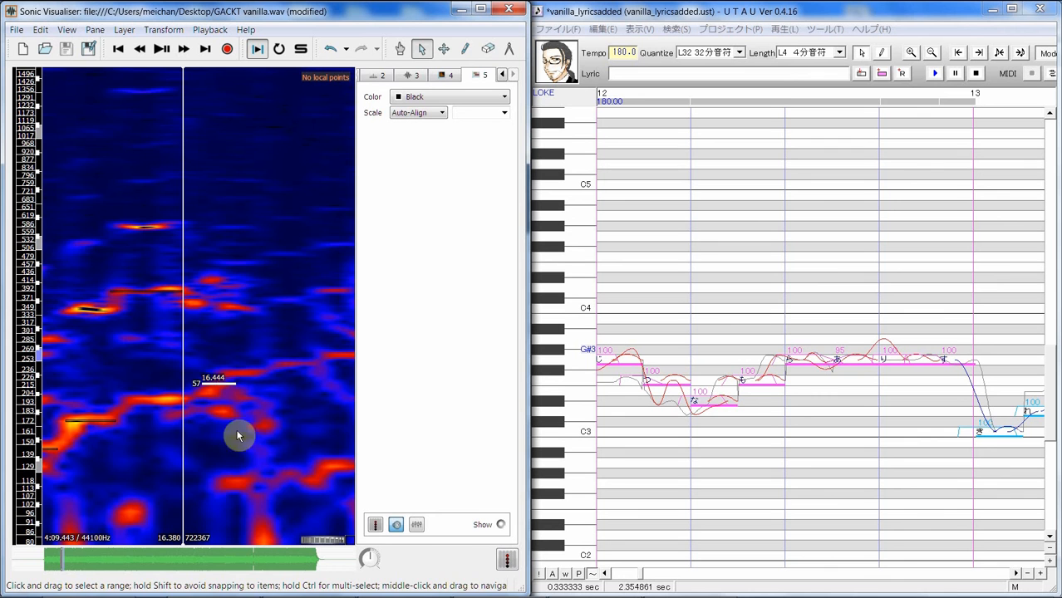
pyautogui.moveTo(237, 431); pyautogui.dragTo(155, 484)
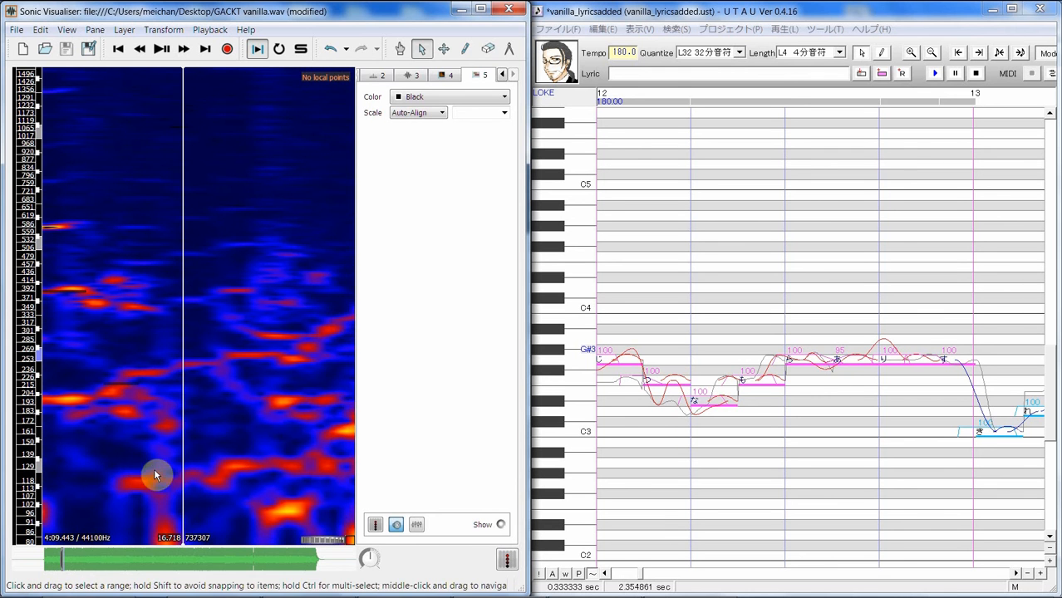
pyautogui.moveTo(91, 415); pyautogui.dragTo(342, 378)
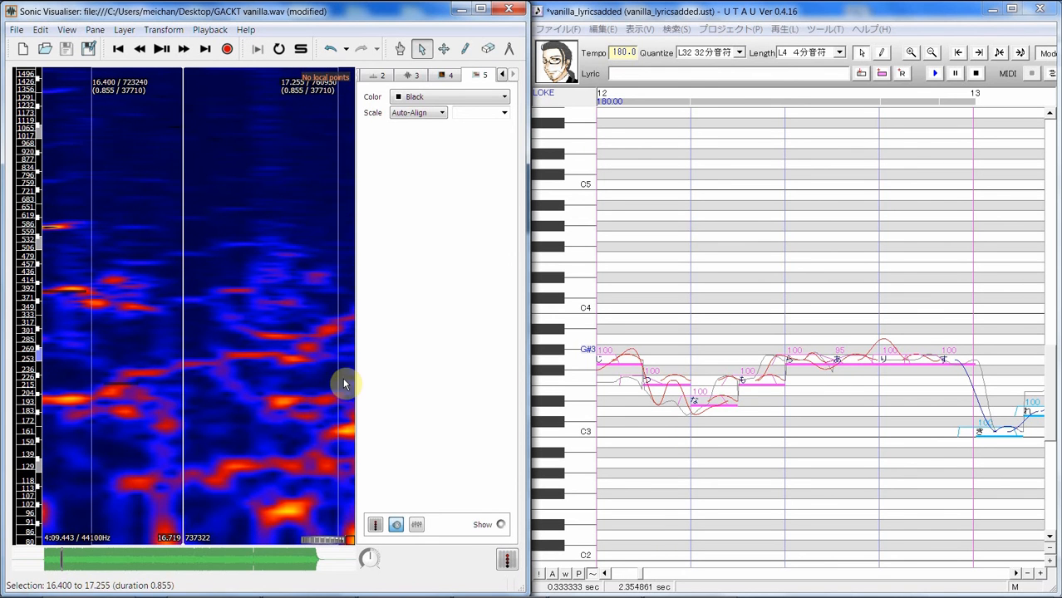
pyautogui.press('space')
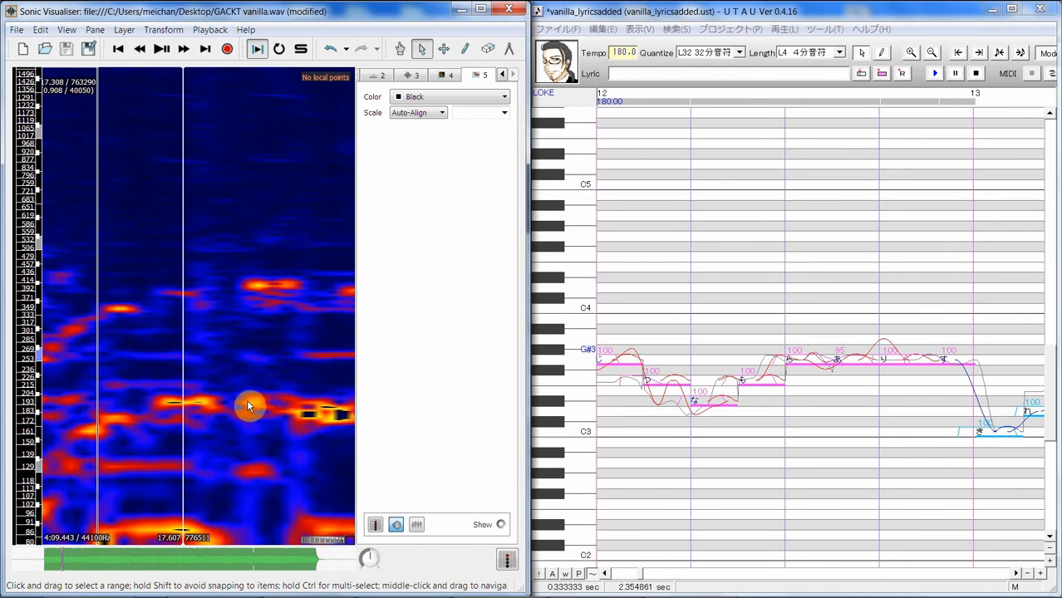
# Step: Select the range from about 16.66 to 16.85 seconds and listen to it
pyautogui.moveTo(115, 381); pyautogui.dragTo(171, 369)
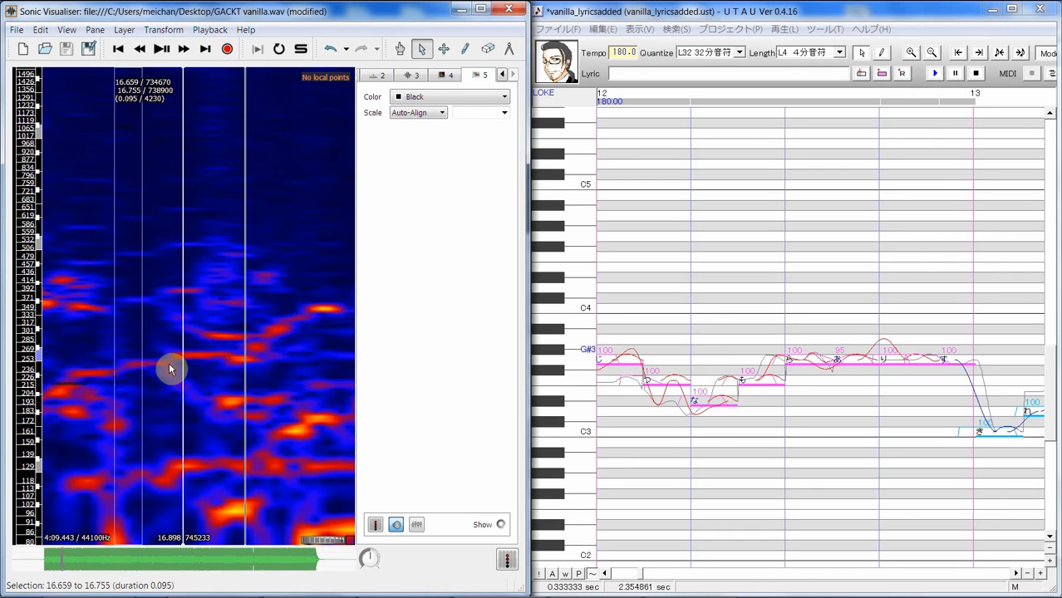
pyautogui.press('space')
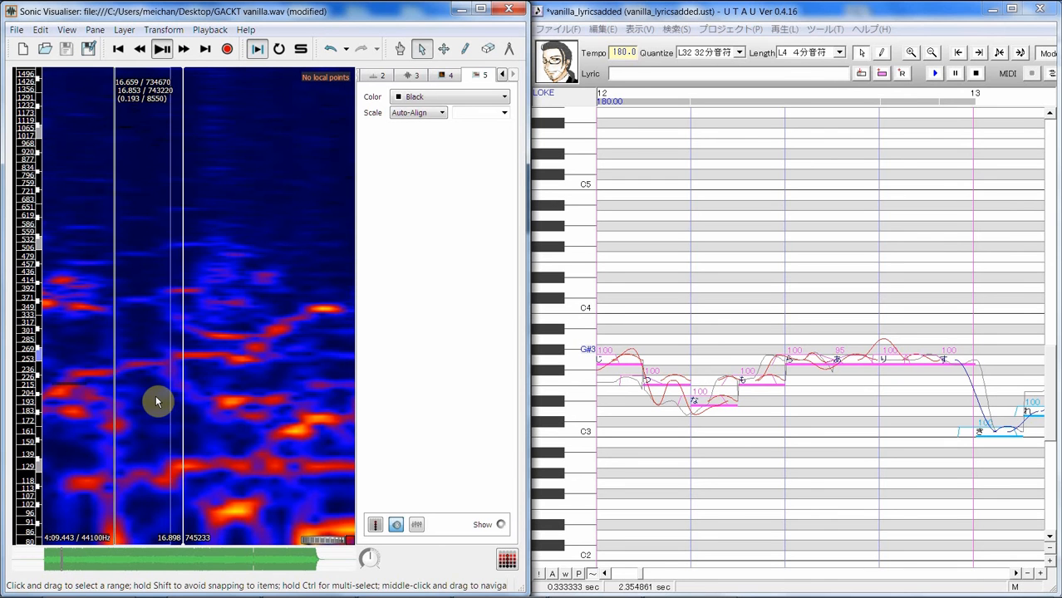
pyautogui.press('space')
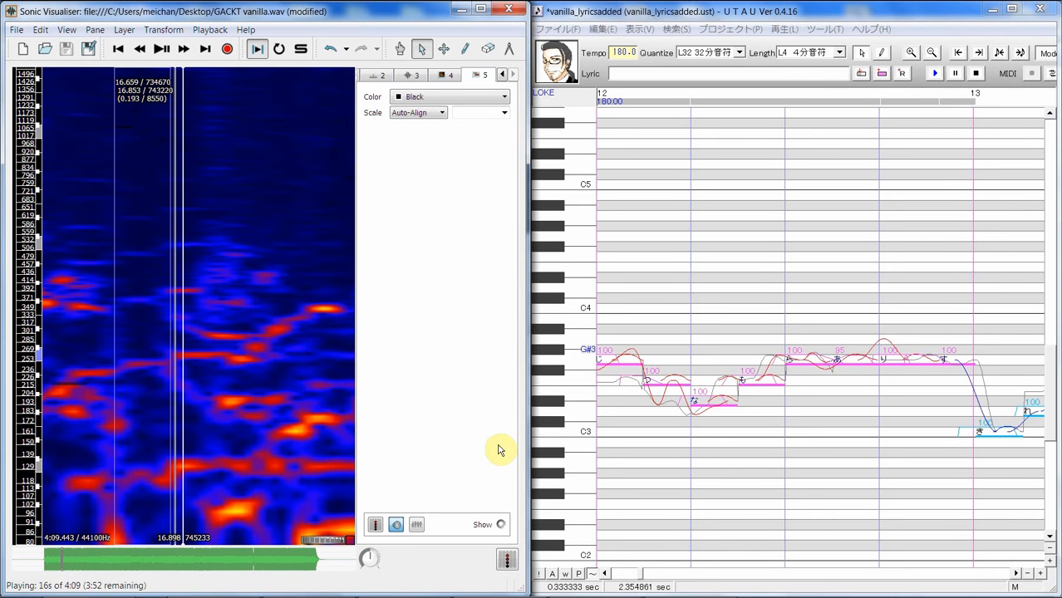
# Step: Select about 16.68 to 17.06 seconds and draw a B2 note about 0.23 seconds long at 16.72 seconds
pyautogui.moveTo(204, 426); pyautogui.dragTo(258, 428)
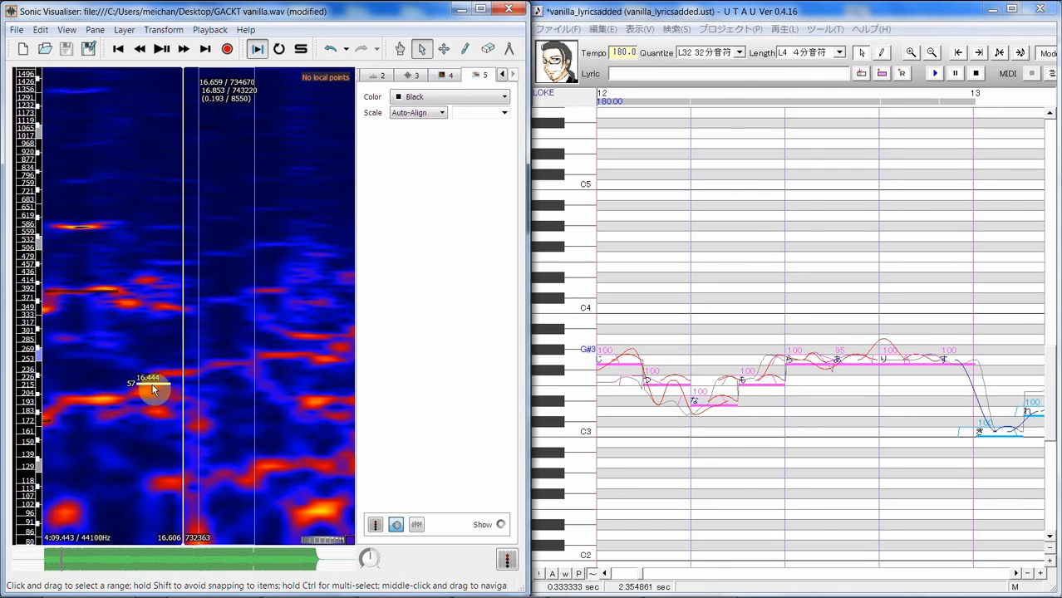
pyautogui.moveTo(153, 387)
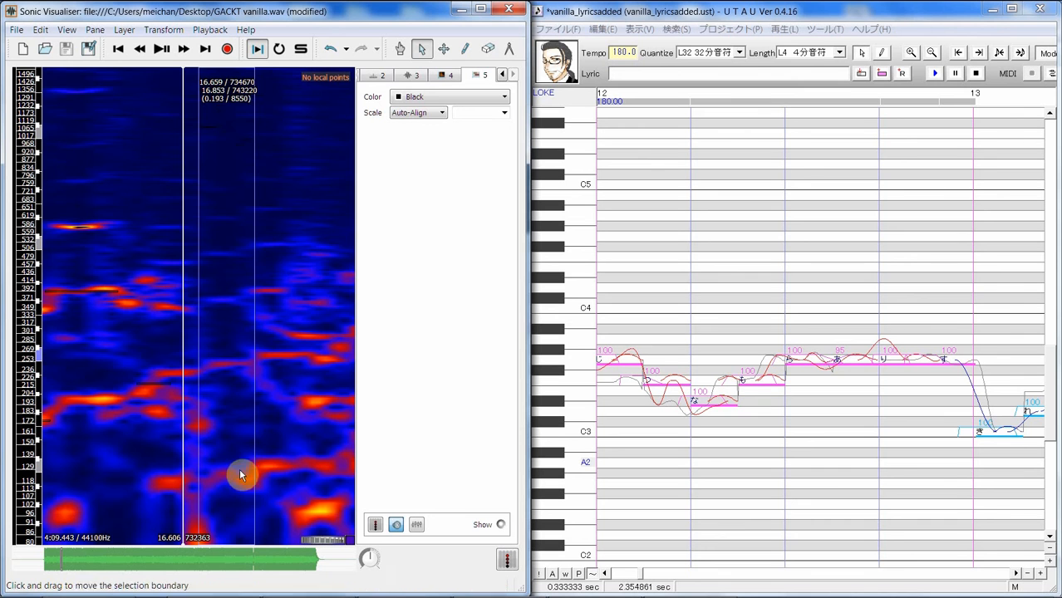
pyautogui.moveTo(219, 478); pyautogui.dragTo(316, 475)
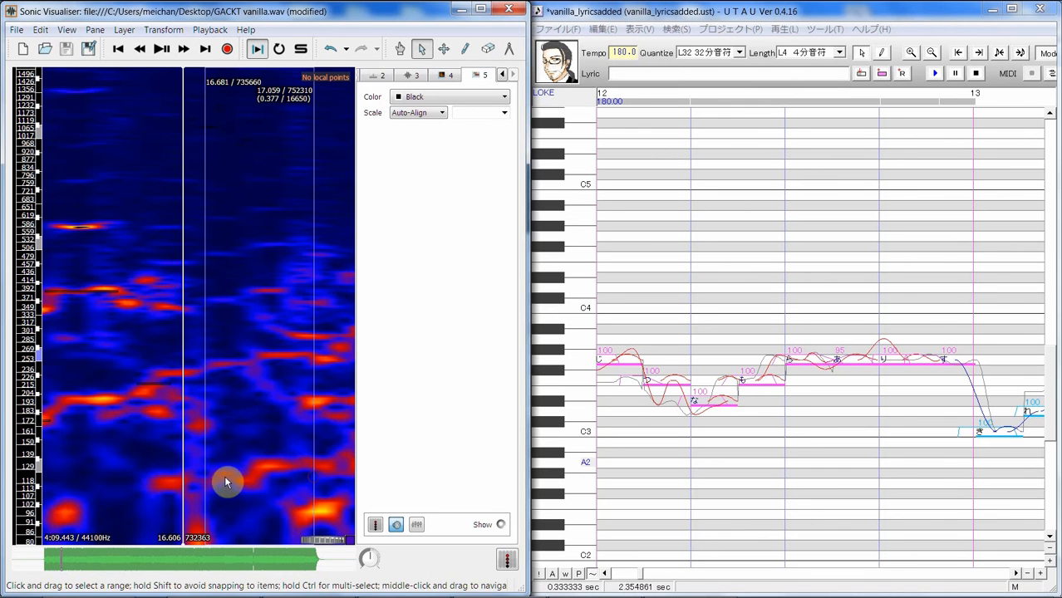
pyautogui.click(466, 48)
pyautogui.moveTo(215, 476); pyautogui.dragTo(281, 475)
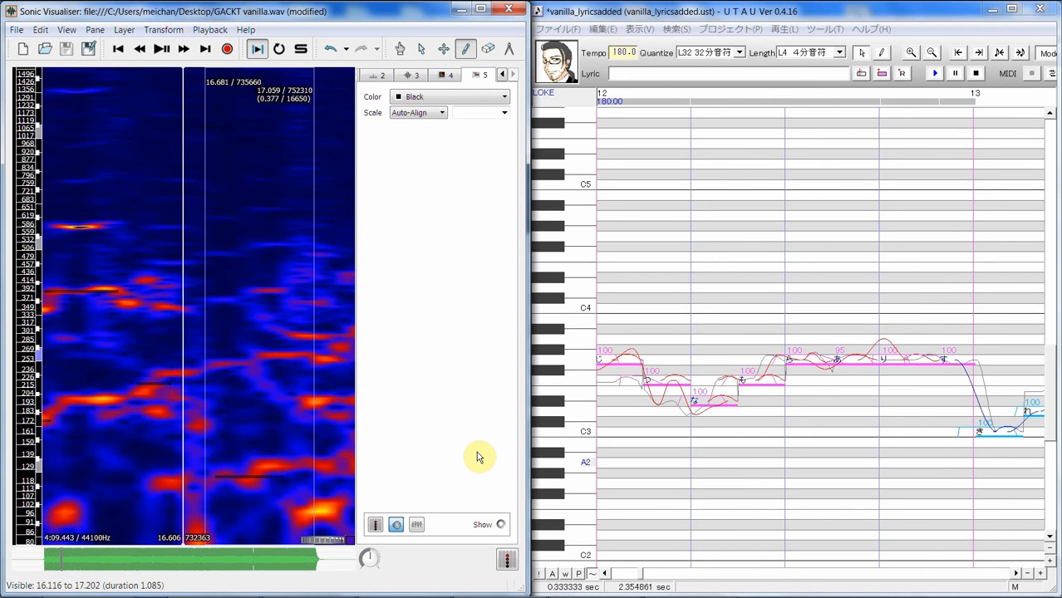
# Step: Play the selected range with the drawn B2 note to compare its pitch with the vocal
pyautogui.press('space')
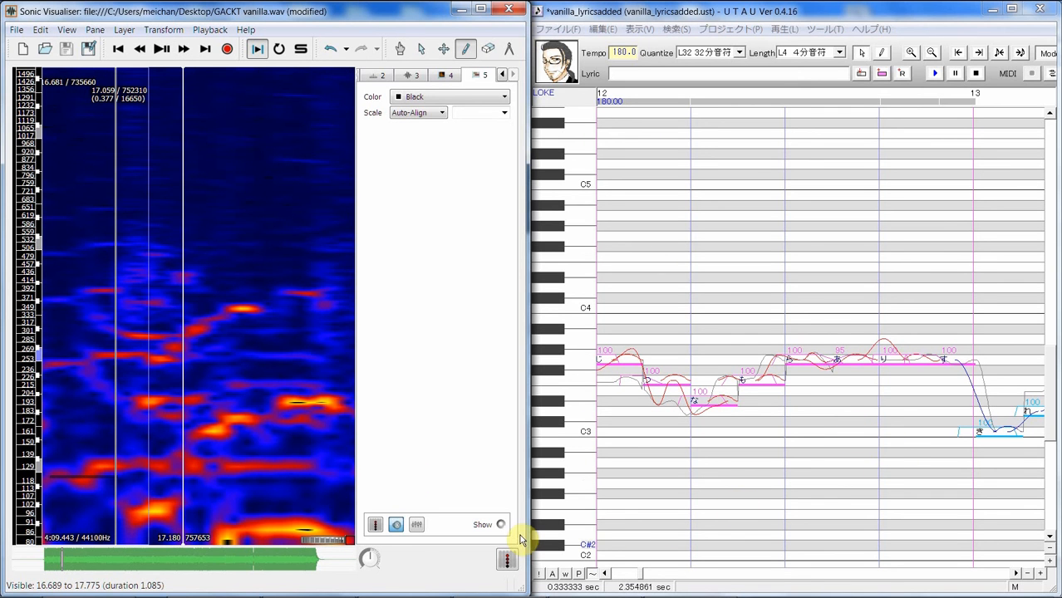
pyautogui.moveTo(209, 497); pyautogui.dragTo(293, 482)
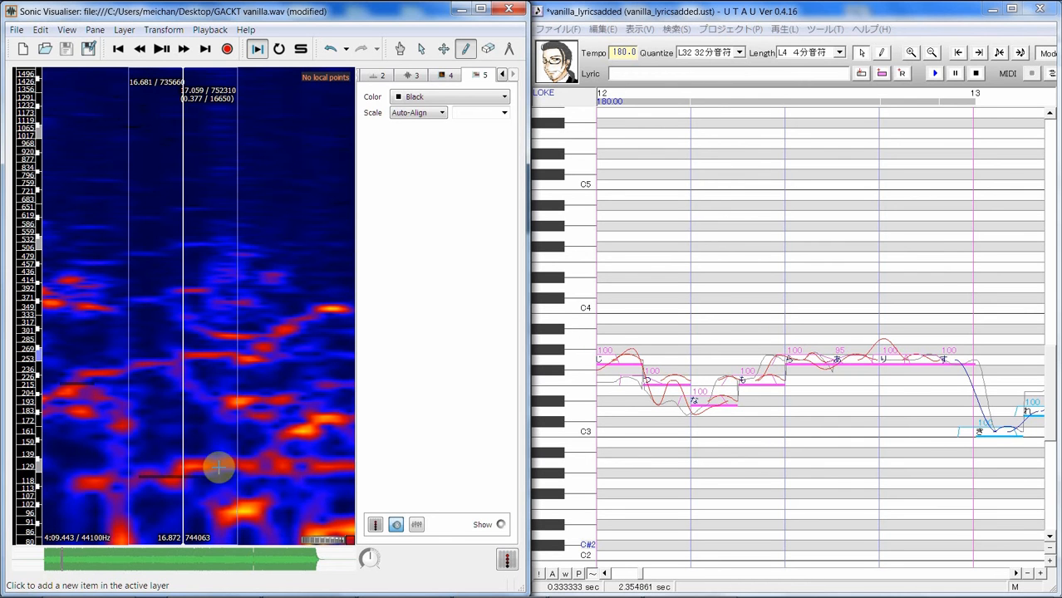
pyautogui.press('space')
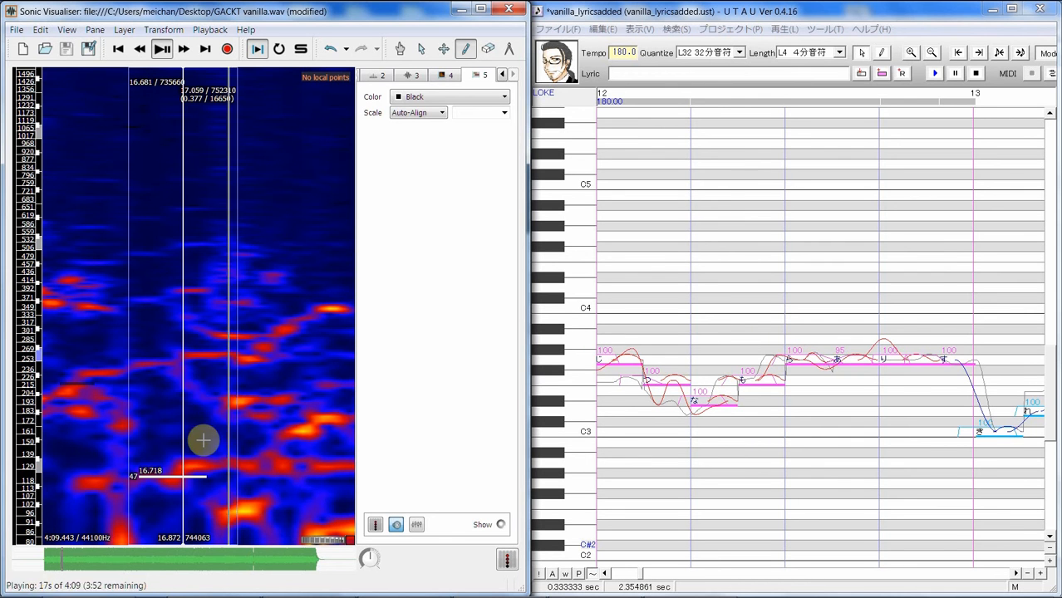
pyautogui.press('space')
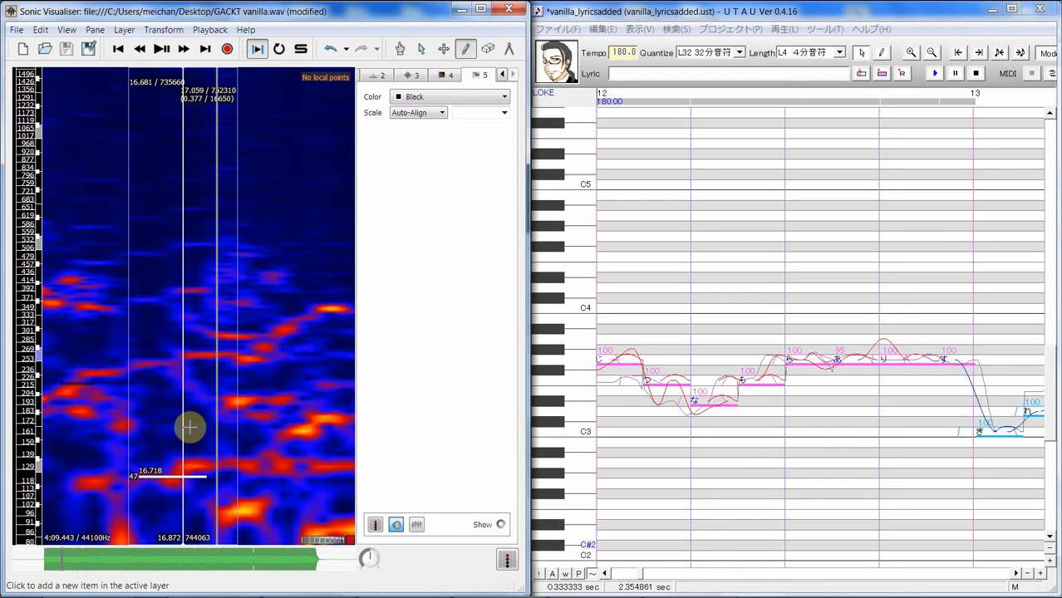
# Step: Select and listen to about 16.67 to 16.82 seconds, and reselect the range from about 16.68 to 16.88 seconds
pyautogui.click(422, 49)
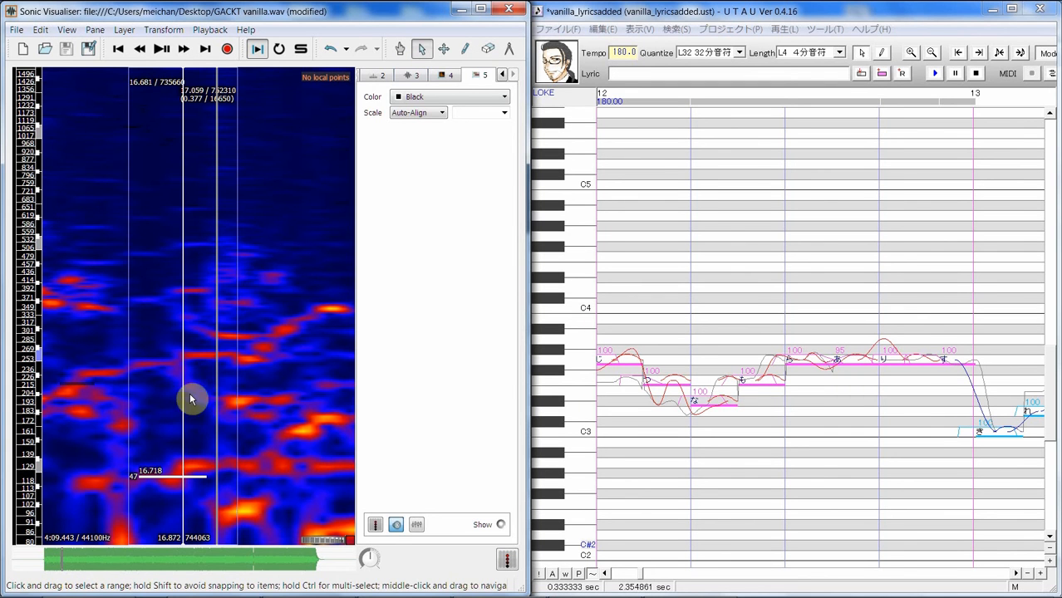
pyautogui.moveTo(189, 399); pyautogui.dragTo(170, 383)
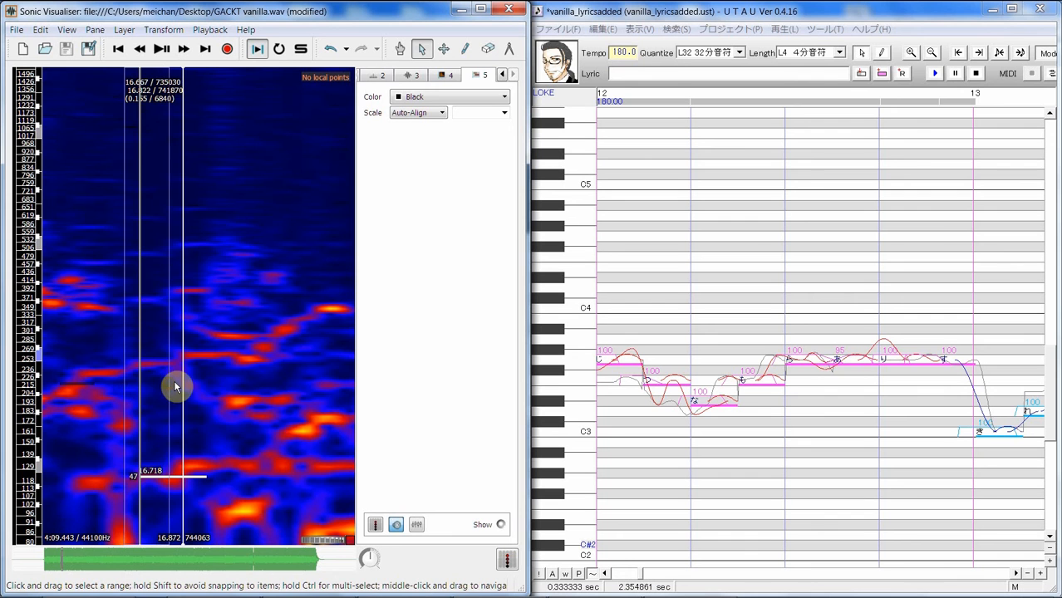
pyautogui.press('space')
pyautogui.press('space')
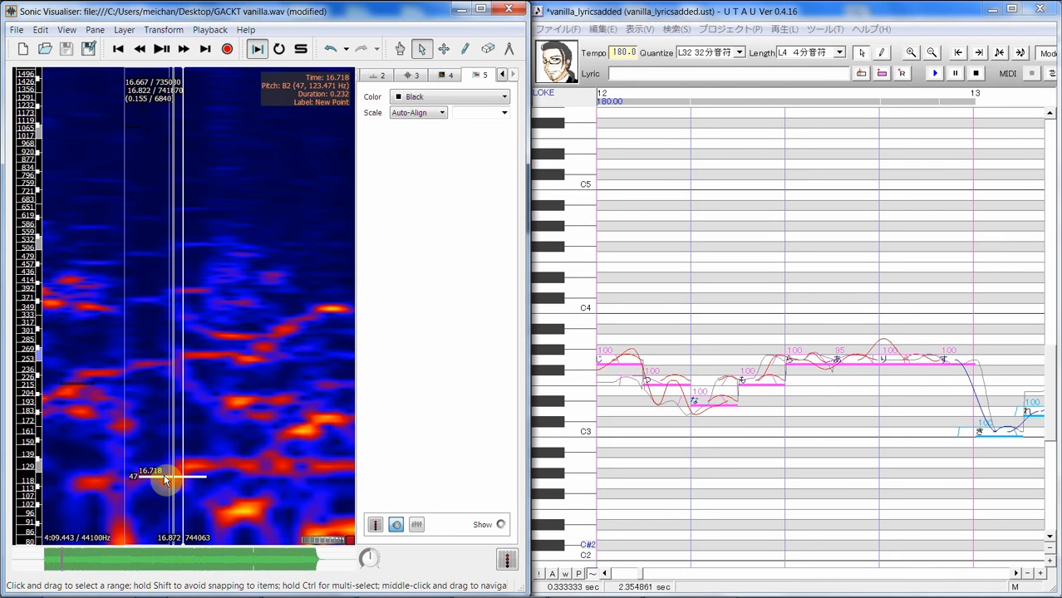
pyautogui.moveTo(143, 479); pyautogui.dragTo(186, 446)
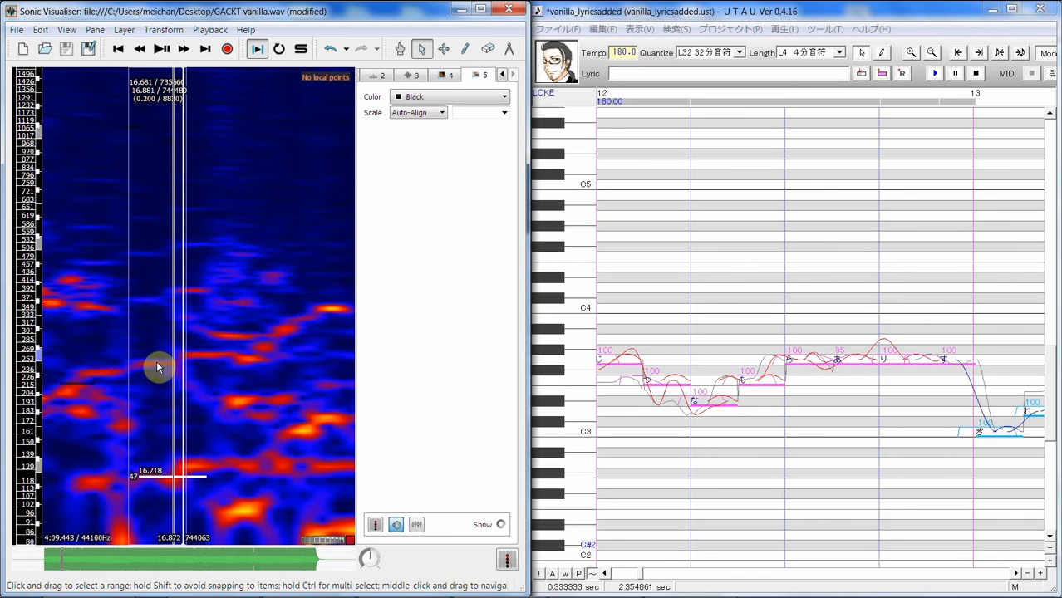
# Step: Try a B3 note about 0.14 seconds long at 16.70 seconds and undo it
pyautogui.click(466, 49)
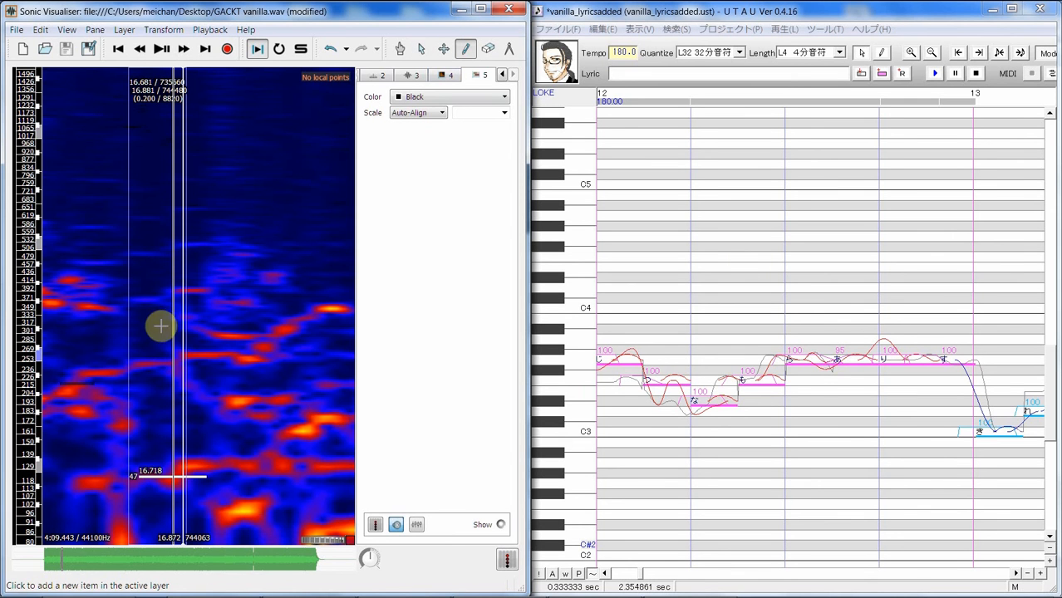
pyautogui.moveTo(129, 364); pyautogui.dragTo(172, 364)
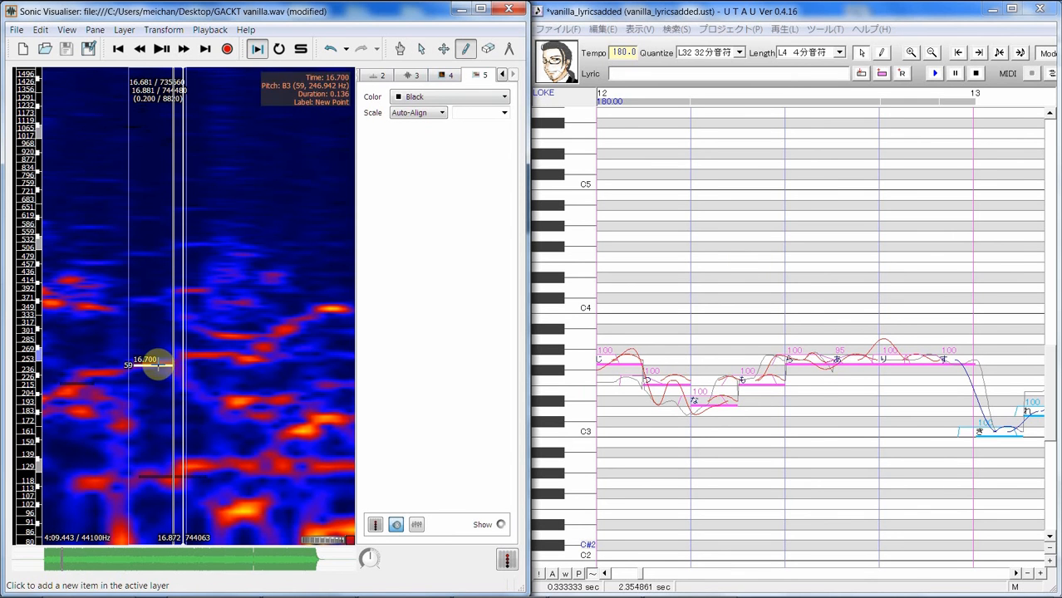
pyautogui.hotkey('ctrl', 'z')
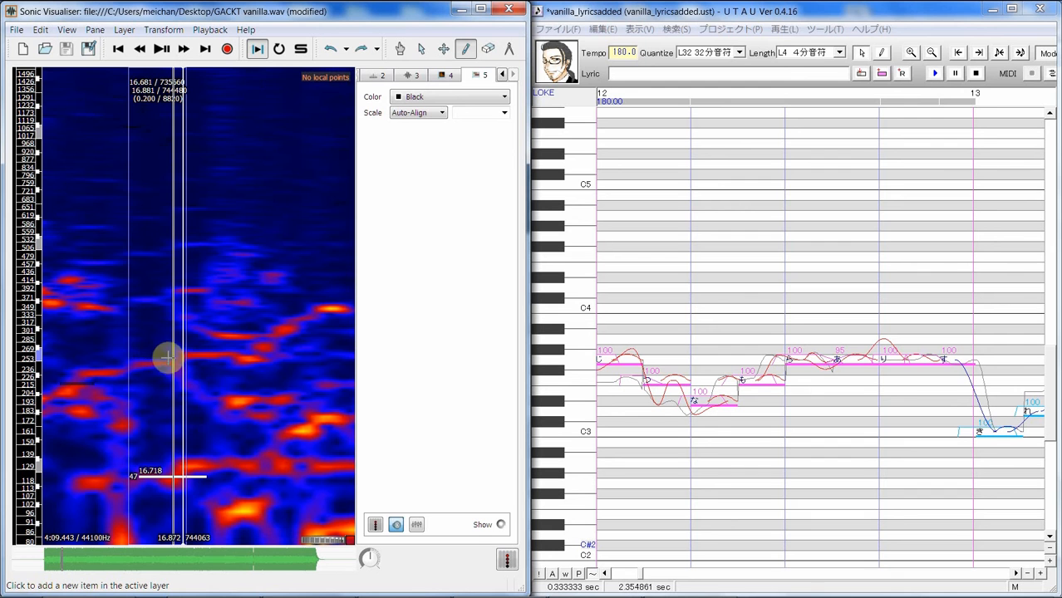
# Step: Clear the selection and erase the drawn B2 note at 16.72 seconds
pyautogui.press('Escape')
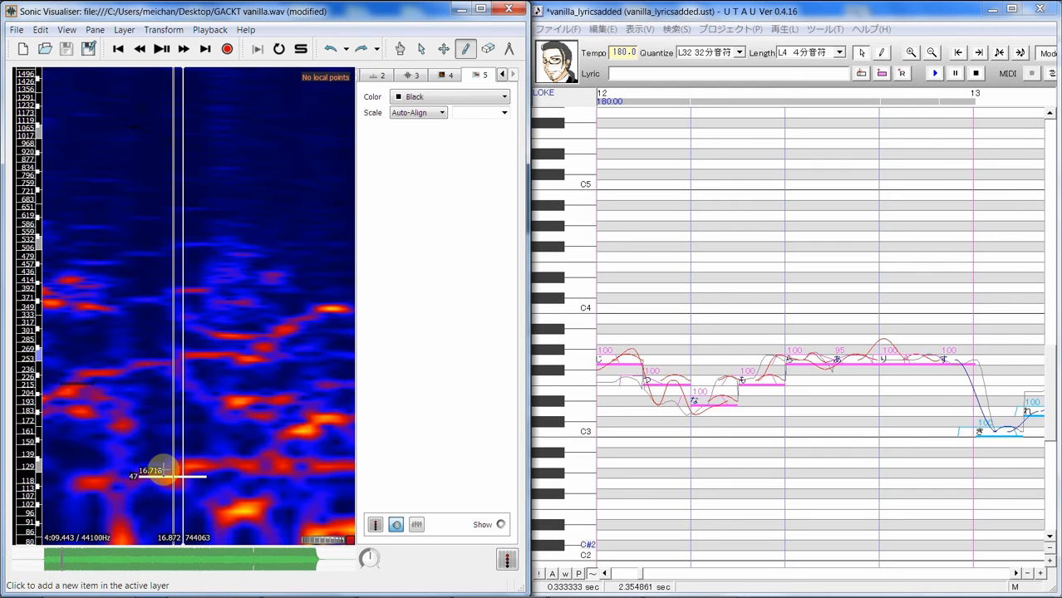
pyautogui.hotkey('ctrl', 'z')
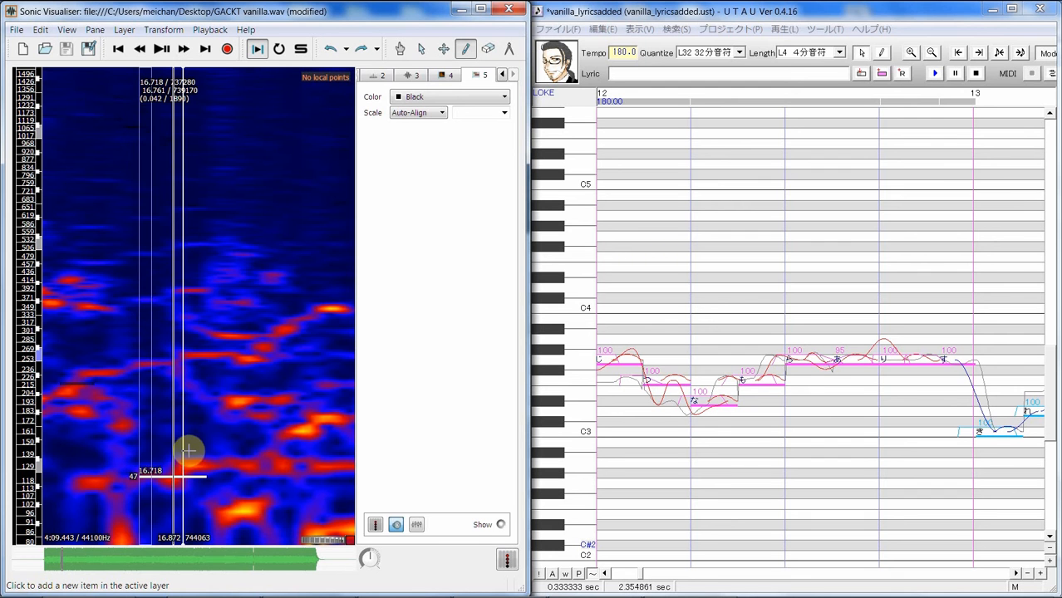
pyautogui.click(487, 49)
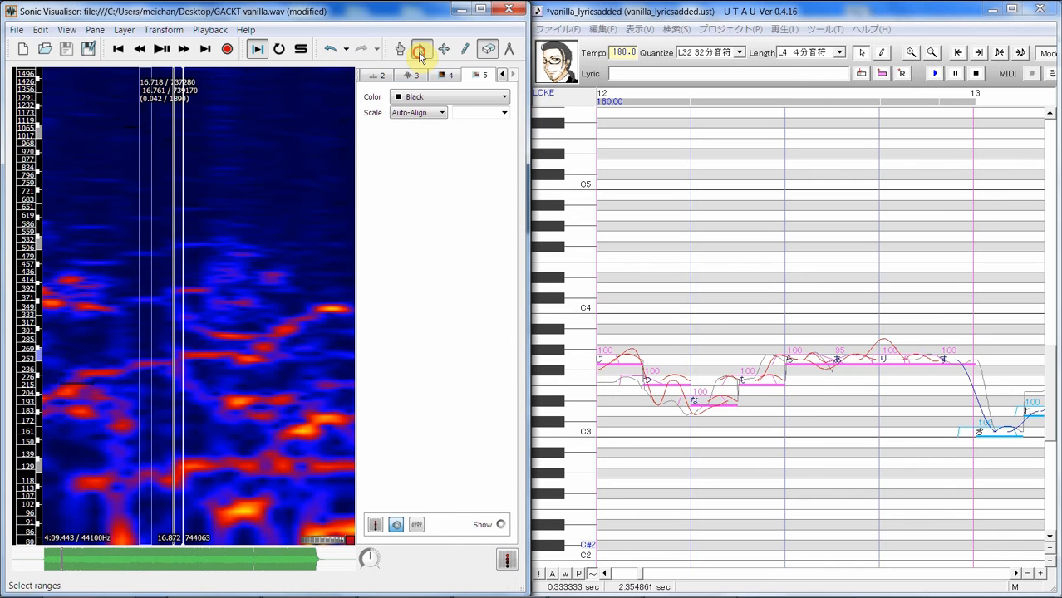
# Step: Select the range from about 16.67 to 16.95 seconds and play it
pyautogui.moveTo(125, 320); pyautogui.dragTo(206, 303)
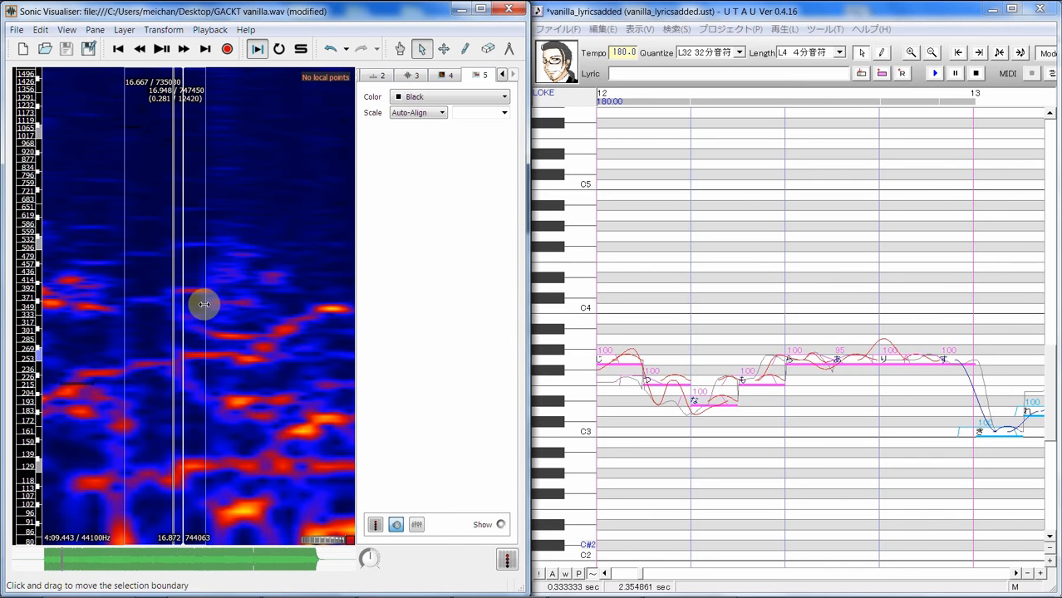
pyautogui.press('space')
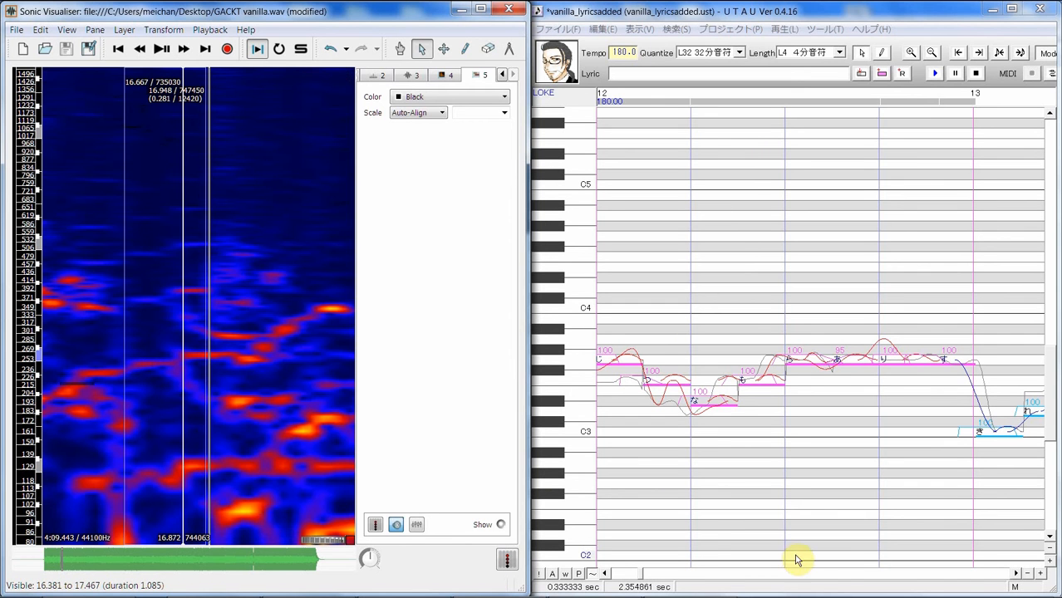
# Step: Switch to UTAU and shift the starting pitch point of the き note at measure 13 to just before the bar line, at G3
pyautogui.click(1017, 575)
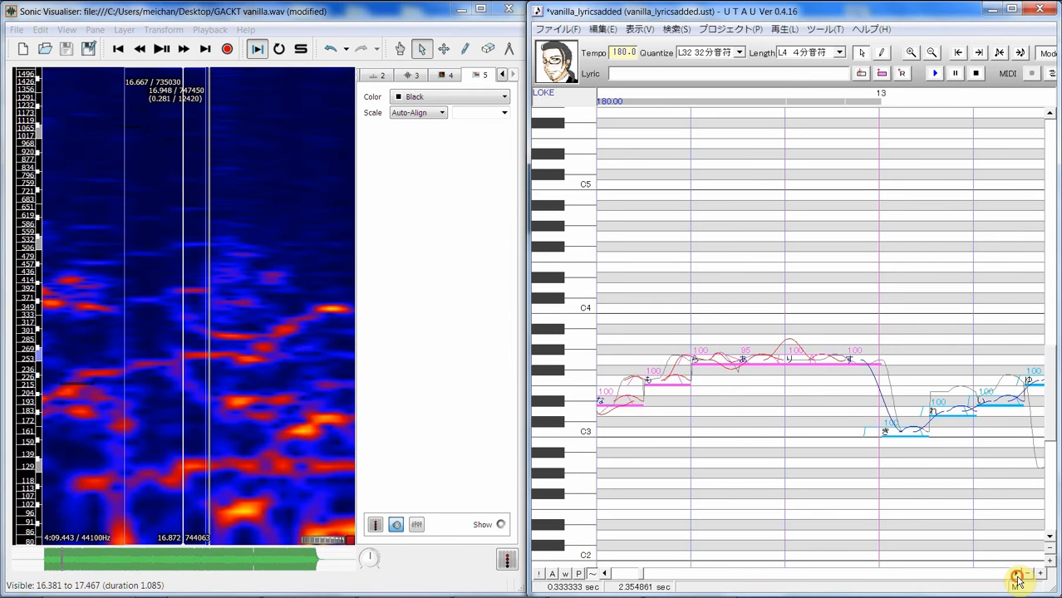
pyautogui.click(1017, 576)
pyautogui.click(1017, 575)
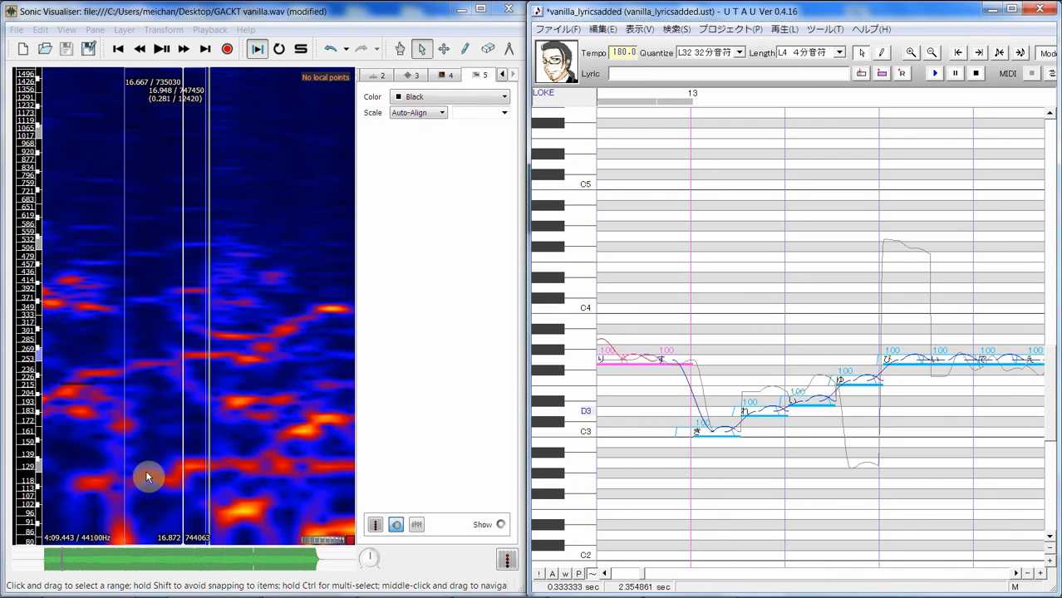
pyautogui.click(705, 467)
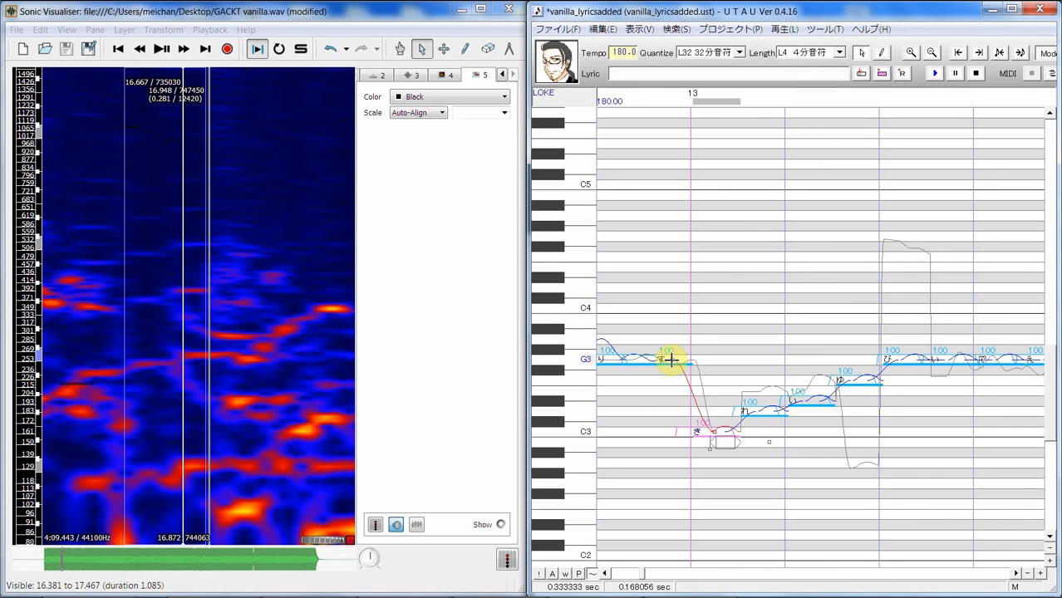
pyautogui.moveTo(691, 359); pyautogui.dragTo(691, 369)
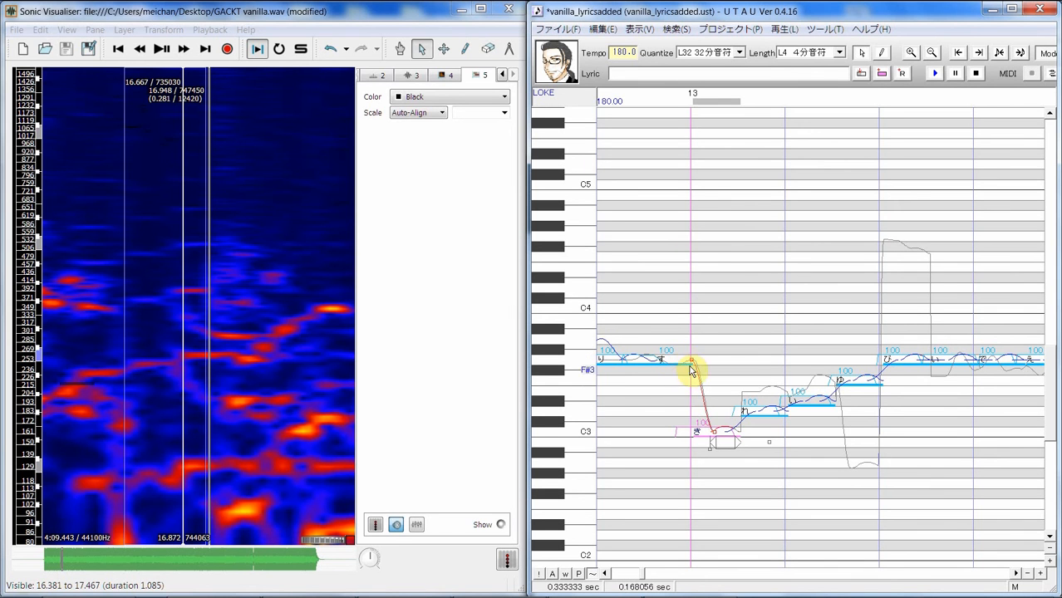
pyautogui.click(637, 368)
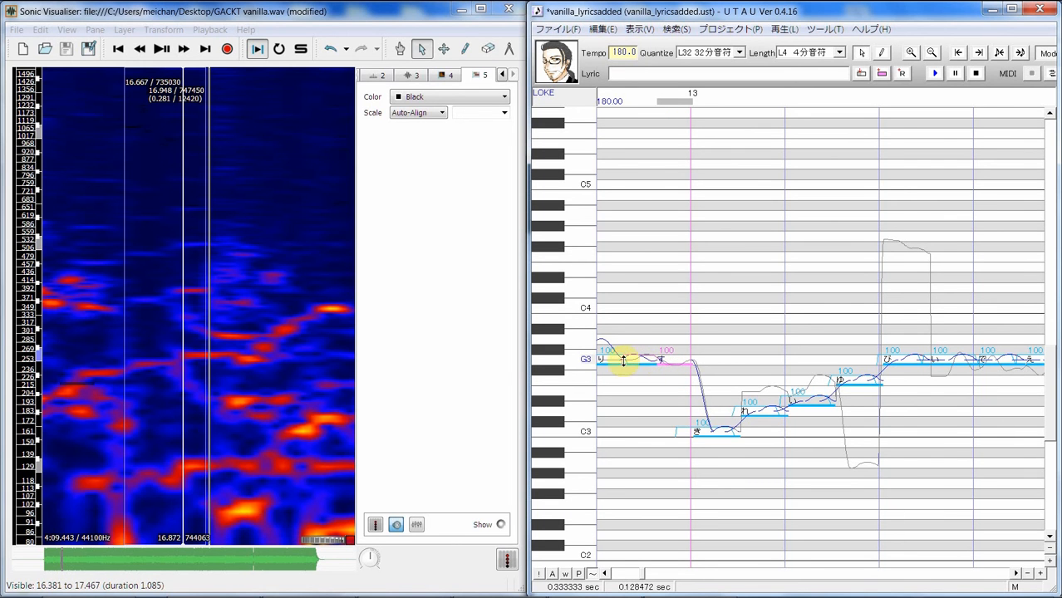
pyautogui.click(710, 382)
pyautogui.moveTo(711, 383); pyautogui.dragTo(687, 360)
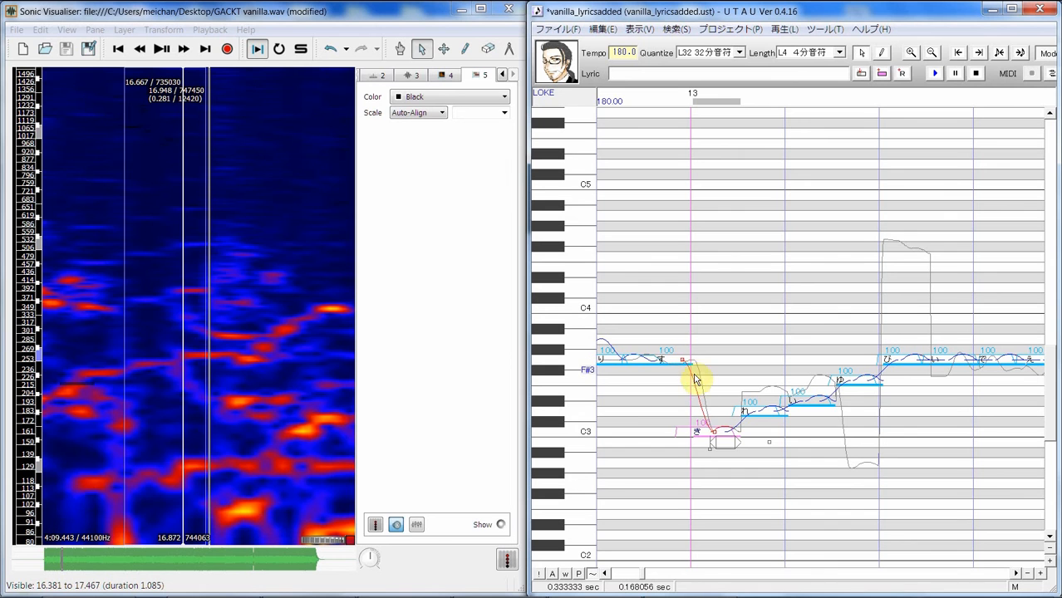
# Step: Add a pitch point to the き note's curve, pull its C3 end point slightly earlier, and play the す and き notes
pyautogui.rightClick(716, 432)
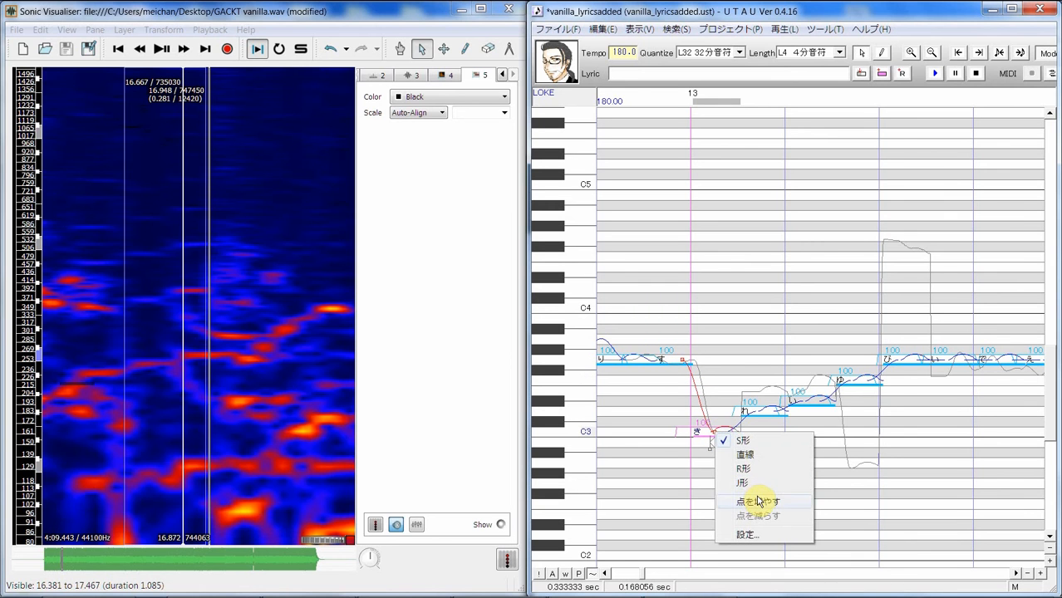
pyautogui.click(758, 502)
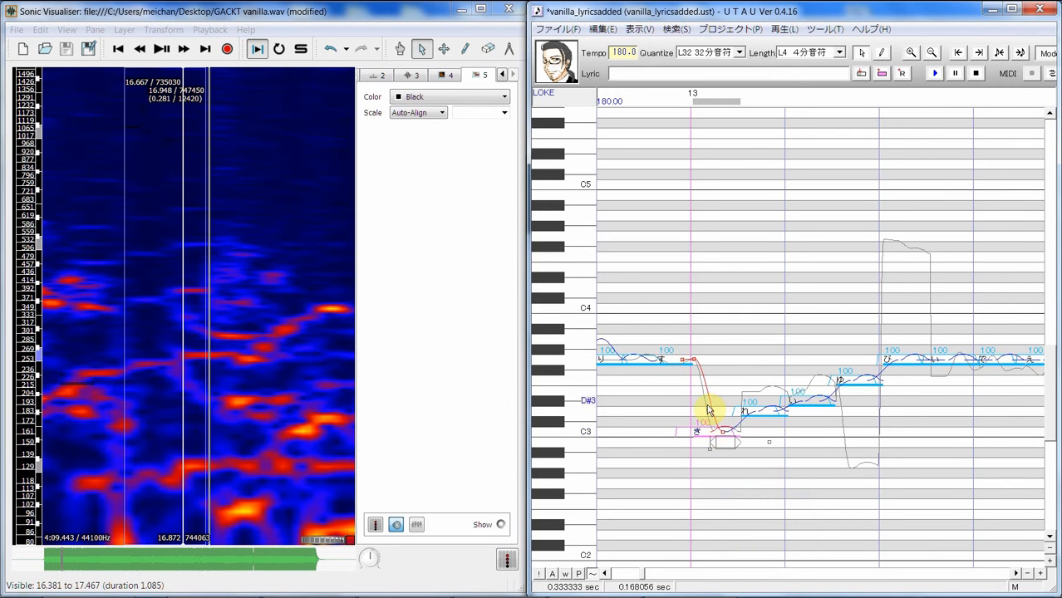
pyautogui.moveTo(722, 430); pyautogui.dragTo(712, 431)
pyautogui.moveTo(711, 475); pyautogui.dragTo(665, 459)
pyautogui.click(934, 74)
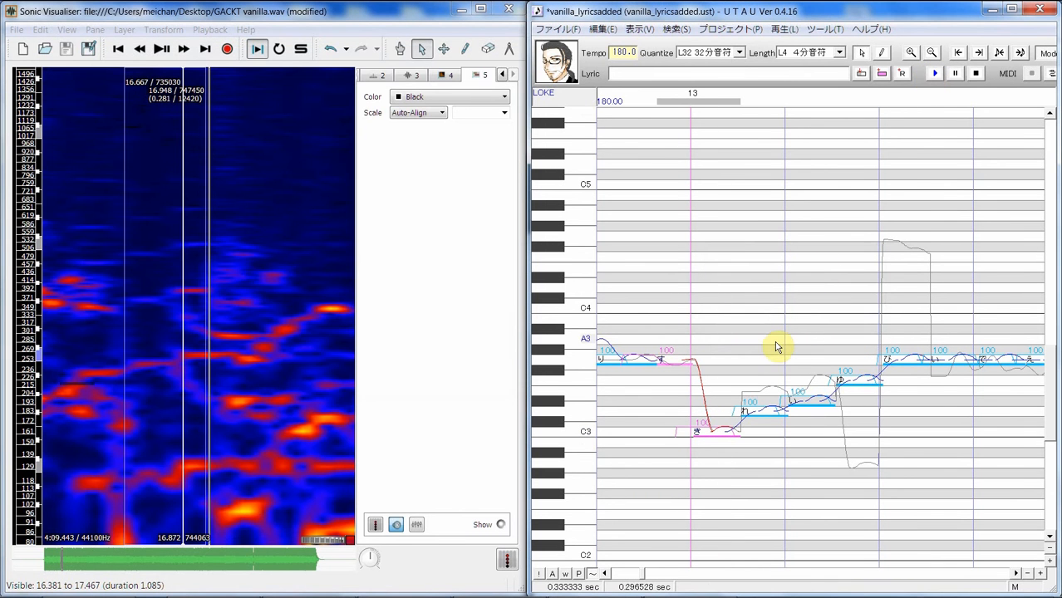
# Step: Shift the き note's pitch points earlier so the drop begins over す before the bar line and reaches C3 at the note's start
pyautogui.click(699, 430)
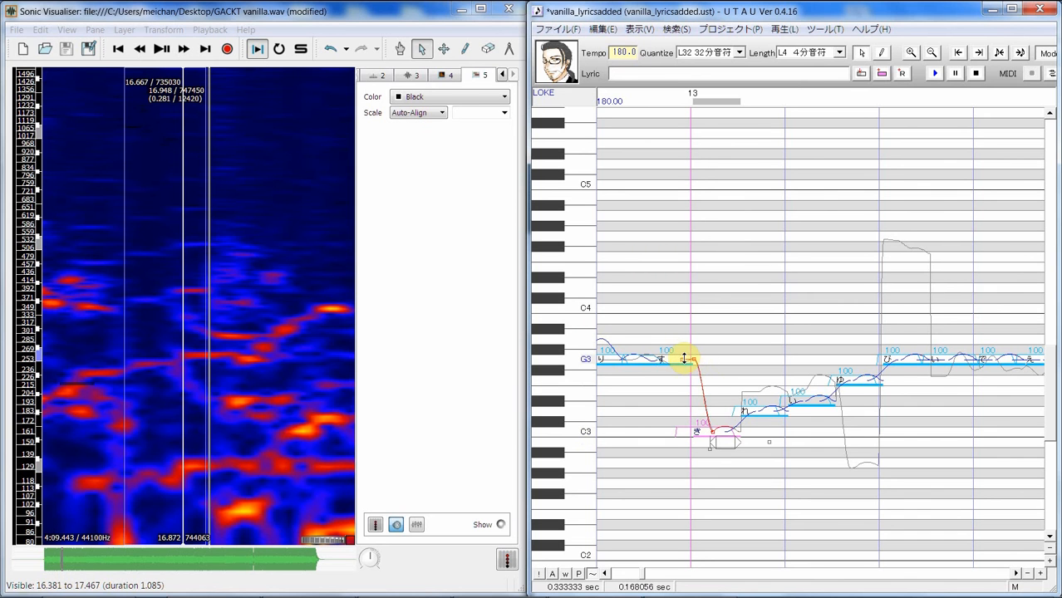
pyautogui.moveTo(682, 359)
pyautogui.mouseDown()
pyautogui.moveTo(671, 359)
pyautogui.moveTo(682, 359)
pyautogui.mouseUp()
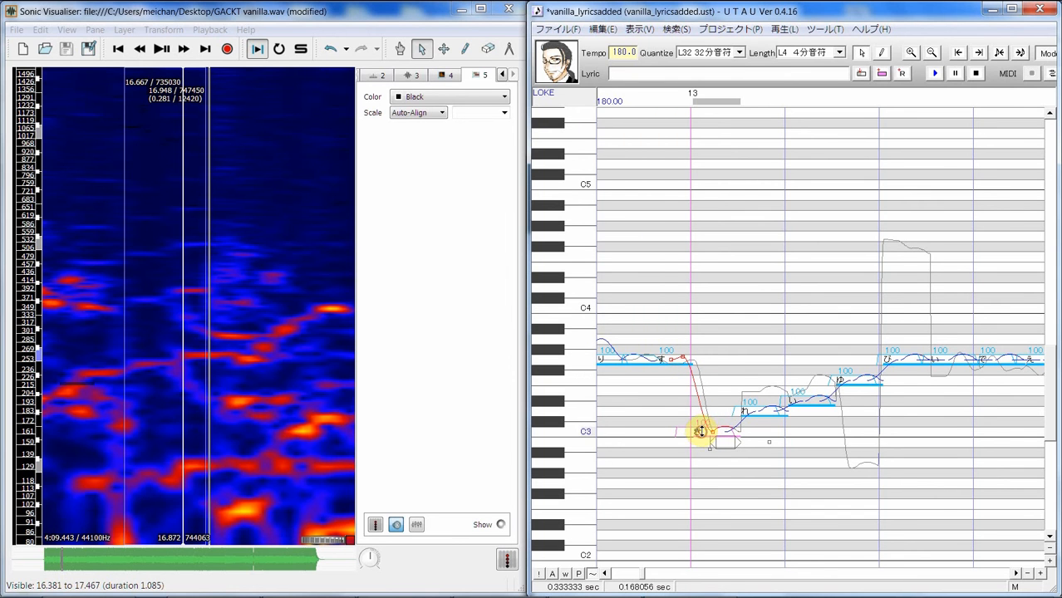
pyautogui.moveTo(700, 433); pyautogui.dragTo(700, 430)
pyautogui.rightClick(700, 431)
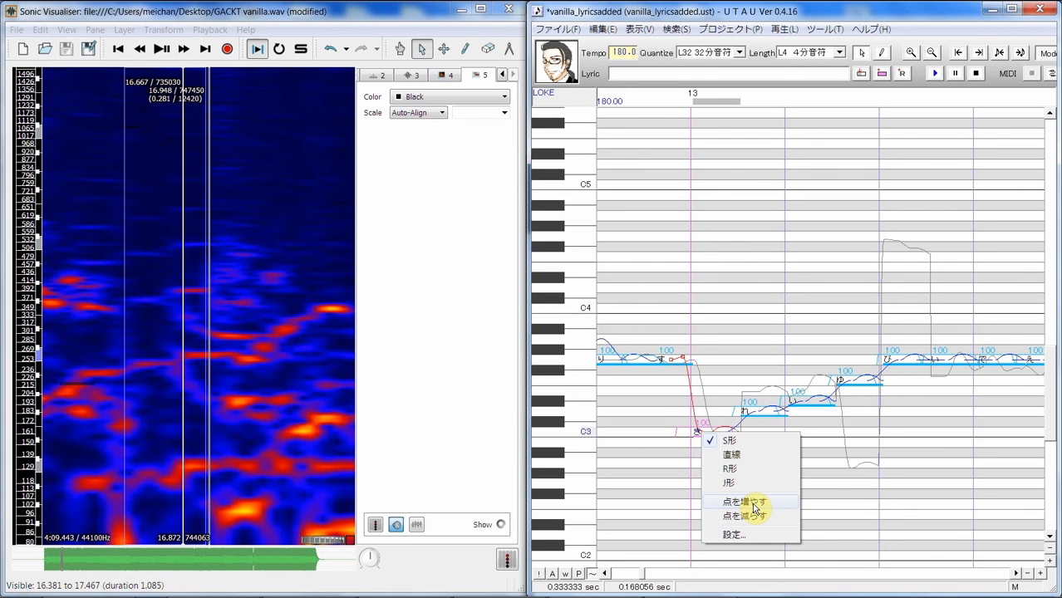
pyautogui.click(846, 467)
# Step: Move the き note's envelope start slightly earlier and add another pitch point at C3 on its curve
pyautogui.click(712, 447)
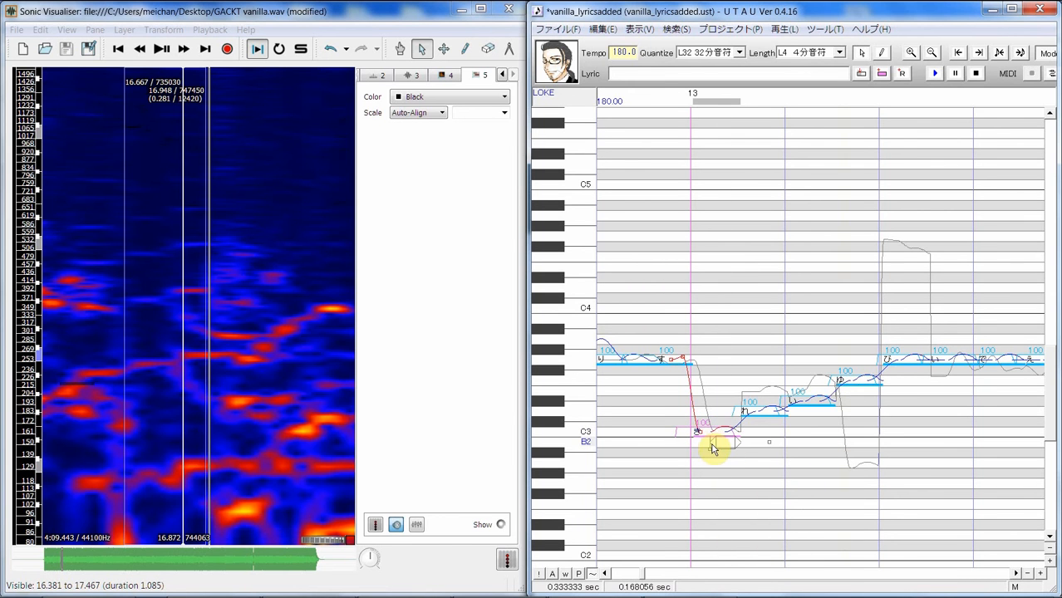
pyautogui.moveTo(709, 445)
pyautogui.mouseDown()
pyautogui.moveTo(740, 449)
pyautogui.moveTo(703, 443)
pyautogui.mouseUp()
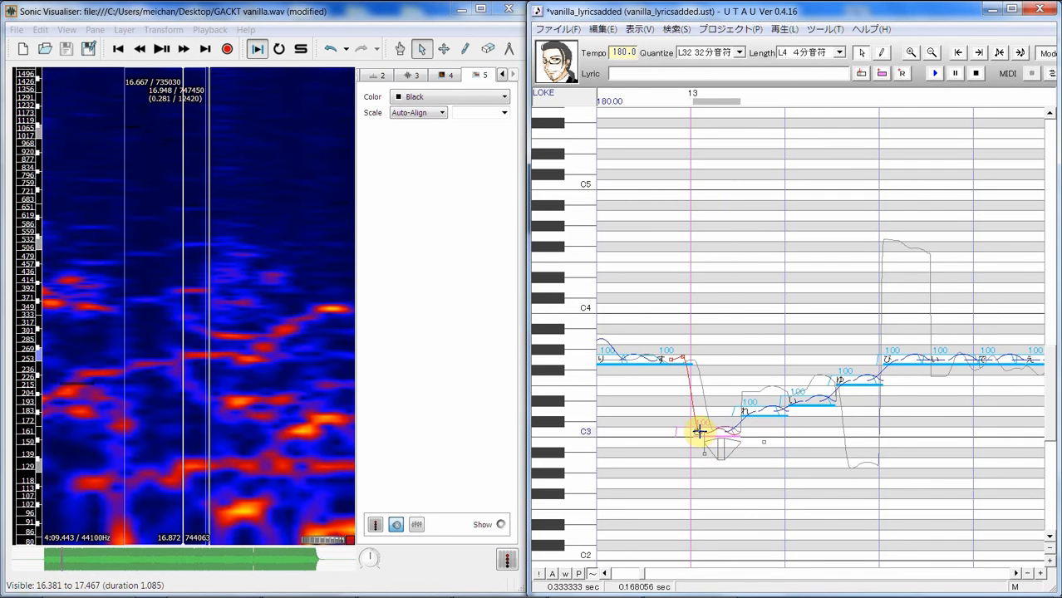
pyautogui.rightClick(702, 434)
pyautogui.click(713, 440)
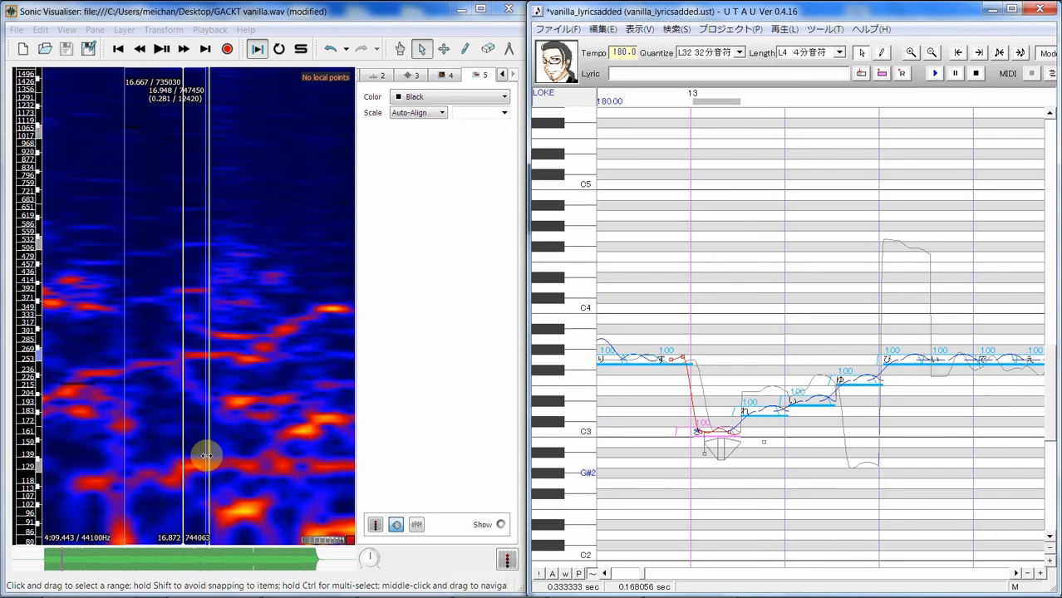
# Step: Switch to Sonic Visualiser, draw a C3 note about 0.16 seconds long at 16.693 seconds, and play the selected range
pyautogui.click(466, 48)
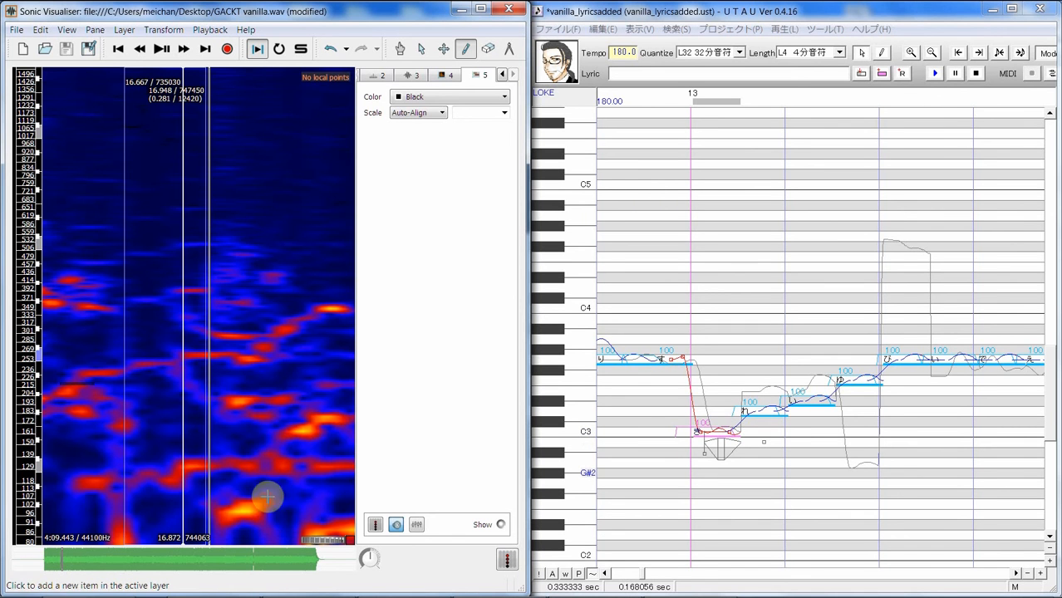
pyautogui.moveTo(132, 476); pyautogui.dragTo(177, 472)
pyautogui.press('space')
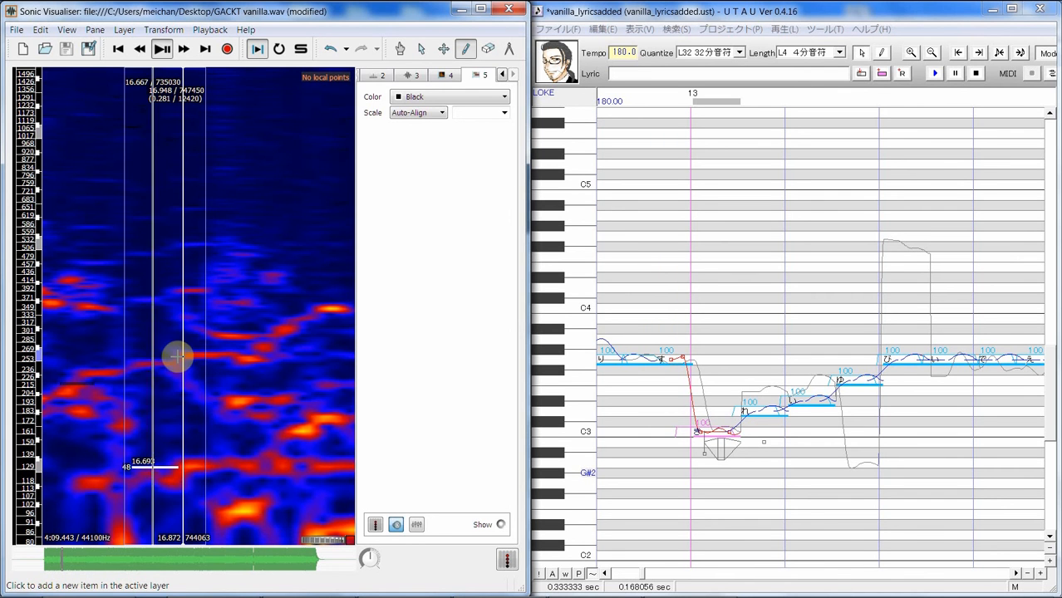
pyautogui.press('space')
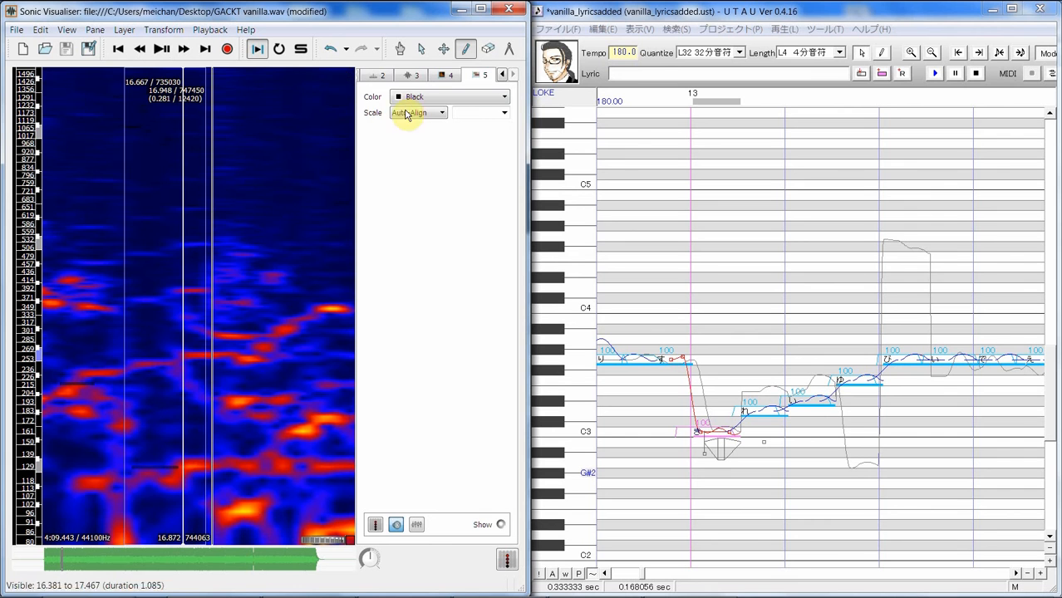
# Step: Select the range from about 16.693 to 16.871 seconds and play it to hear the drawn note against the vocal
pyautogui.click(421, 48)
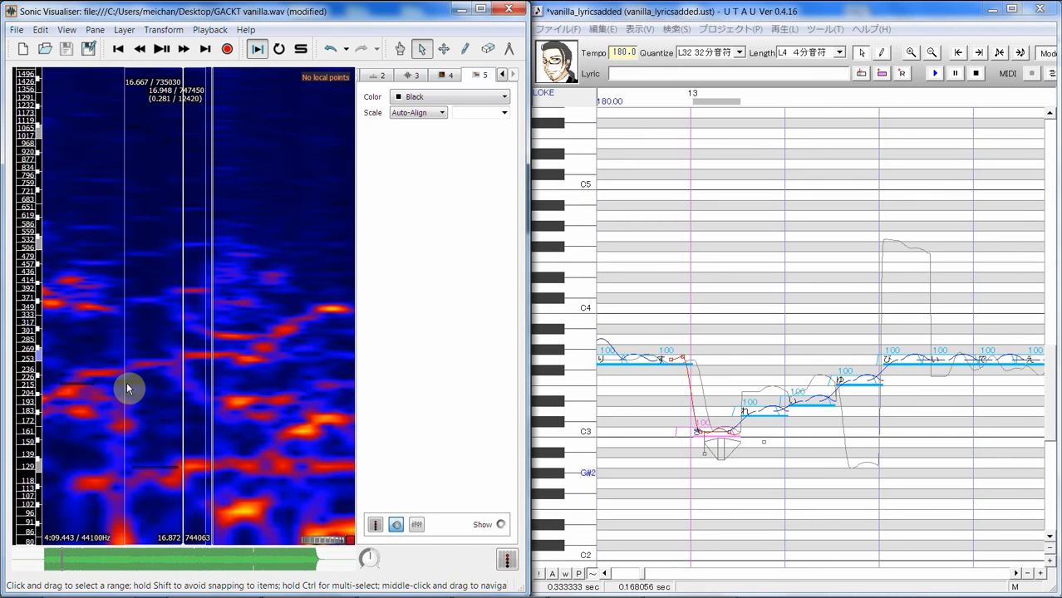
pyautogui.moveTo(135, 398); pyautogui.dragTo(183, 388)
pyautogui.press('space')
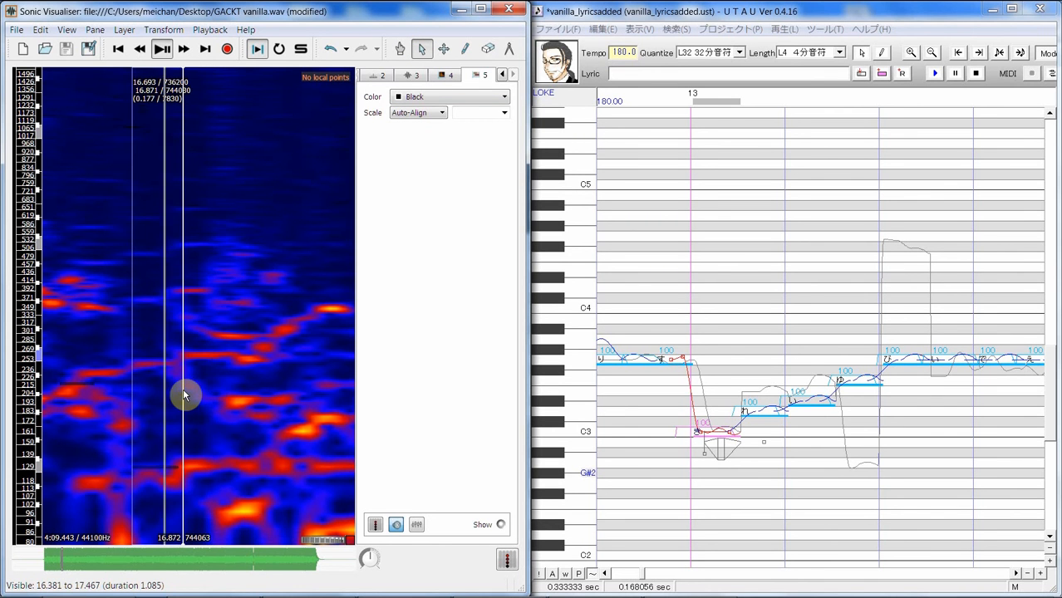
pyautogui.press('space')
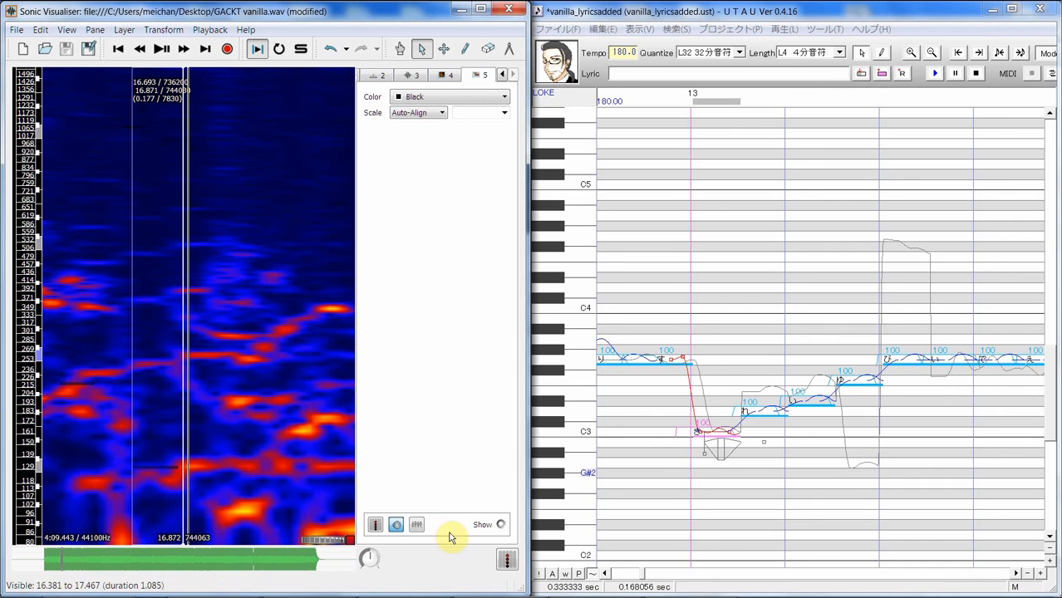
# Step: Narrow the selection to the range from about 16.693 to 16.793 seconds at the start of the drawn C3 note
pyautogui.click(711, 433)
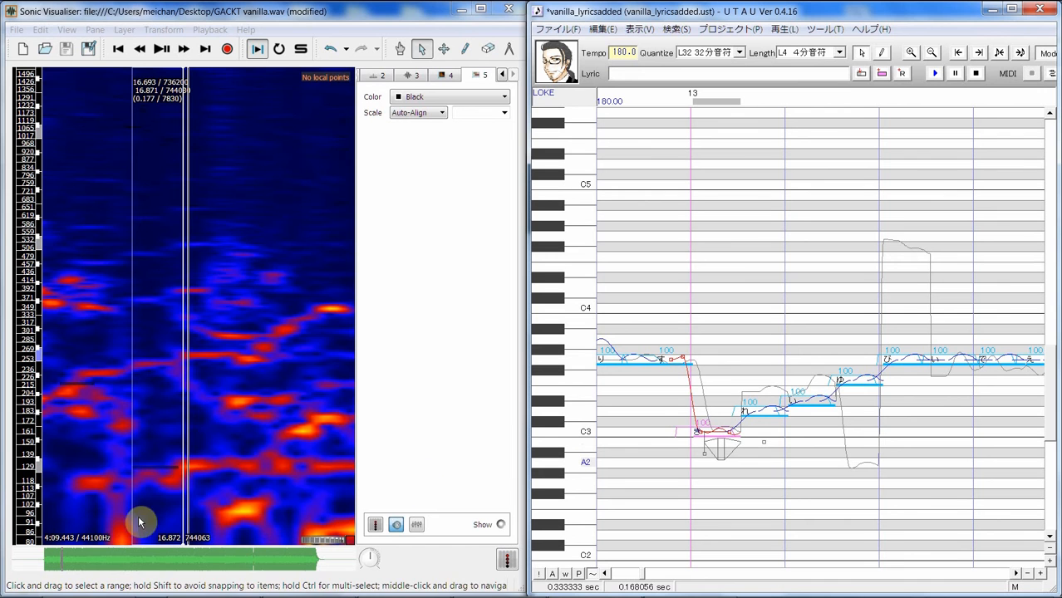
pyautogui.click(466, 48)
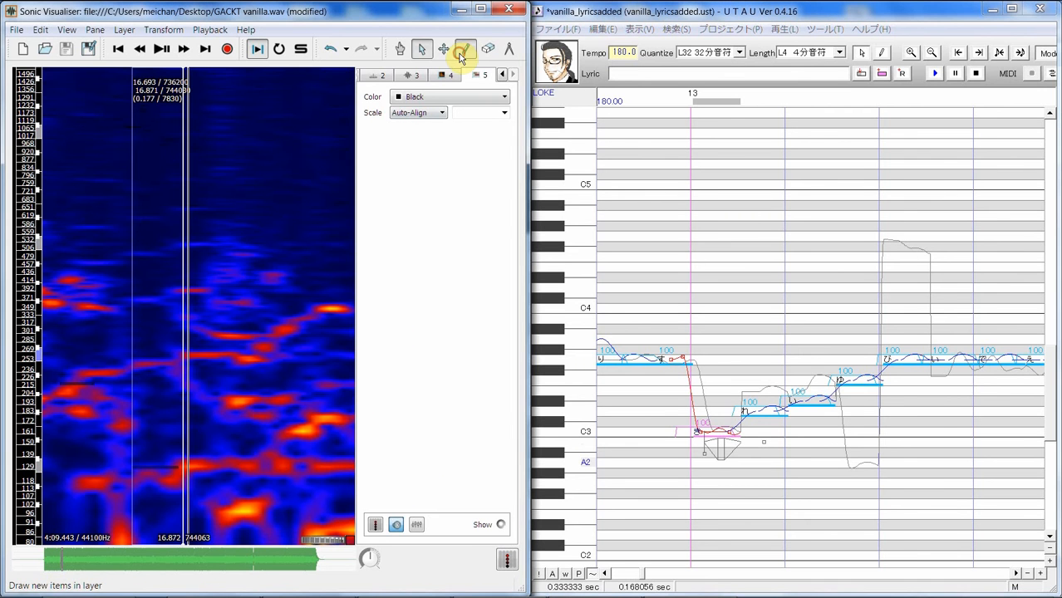
pyautogui.click(422, 48)
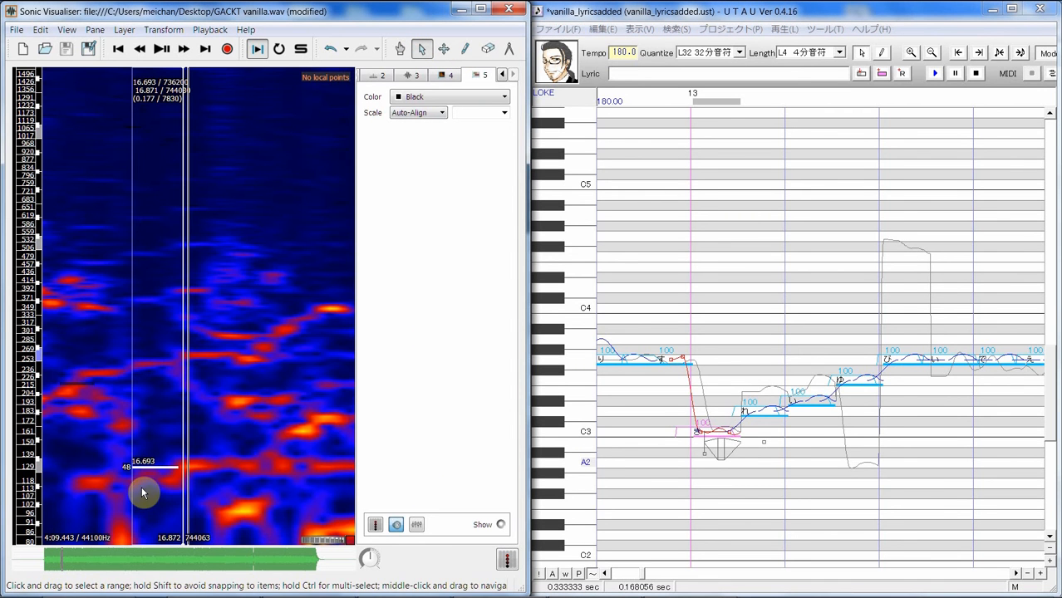
pyautogui.moveTo(142, 490); pyautogui.dragTo(163, 489)
pyautogui.press('s')
# Step: Draw a second note just below the C3 note, starting near 16.7 seconds at roughly 118 Hz
pyautogui.click(466, 48)
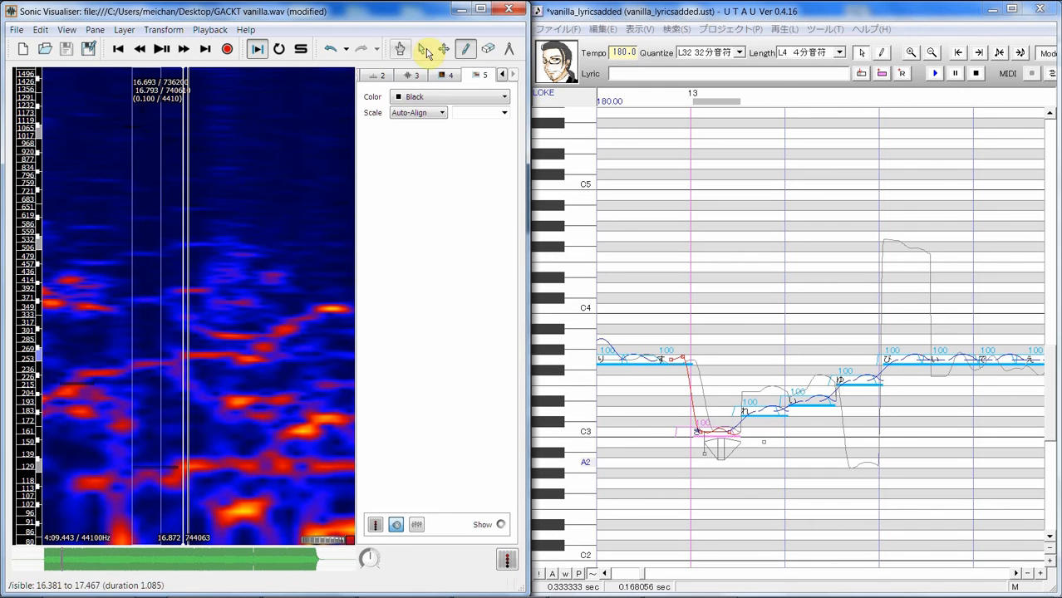
pyautogui.click(401, 49)
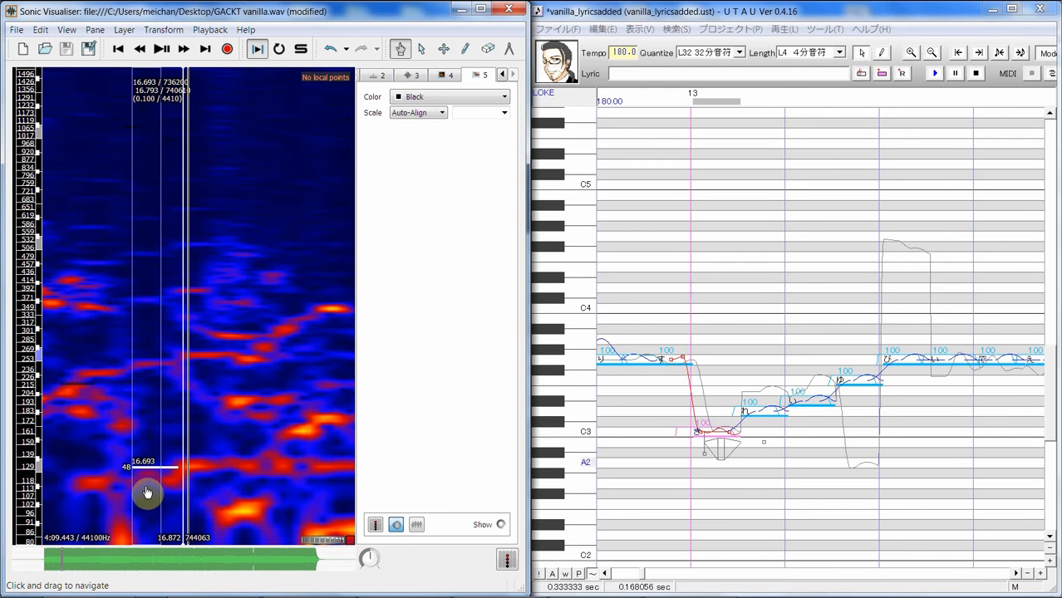
pyautogui.moveTo(143, 492)
pyautogui.mouseDown()
pyautogui.moveTo(166, 487)
pyautogui.moveTo(138, 494)
pyautogui.mouseUp()
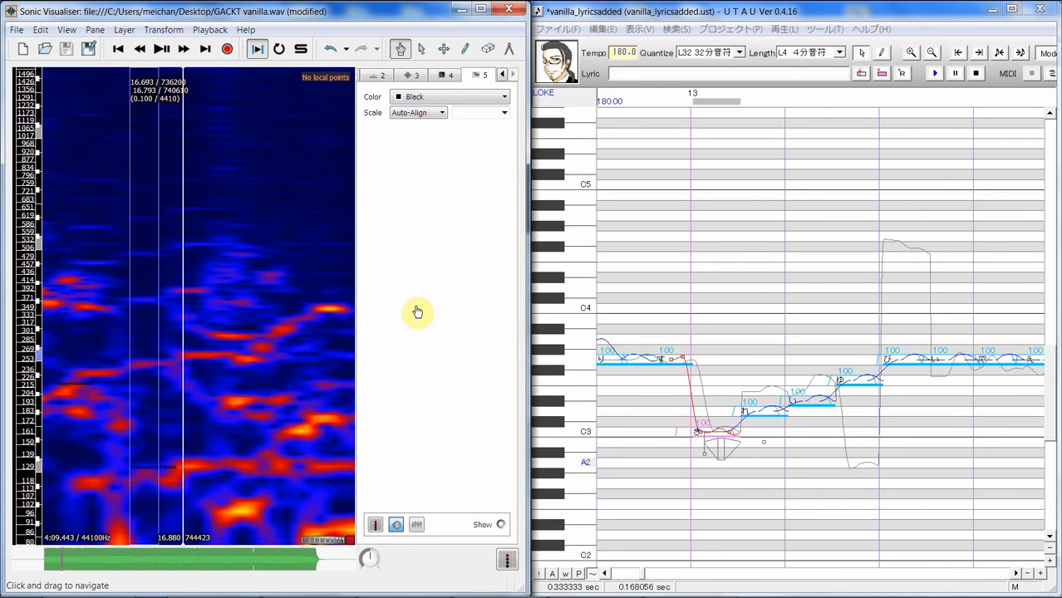
pyautogui.click(464, 45)
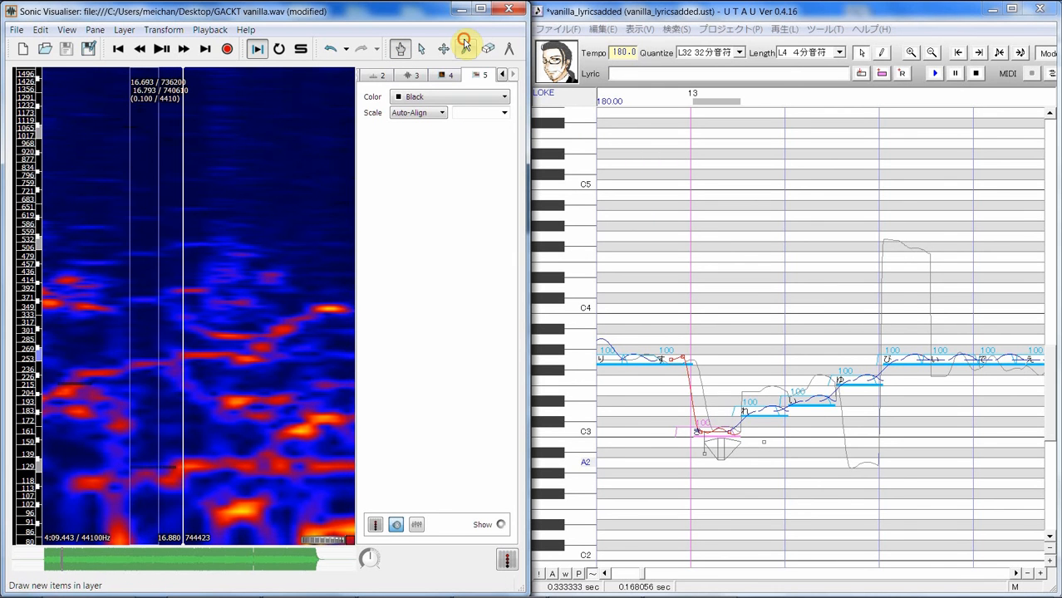
pyautogui.click(137, 487)
pyautogui.moveTo(146, 486); pyautogui.dragTo(176, 486)
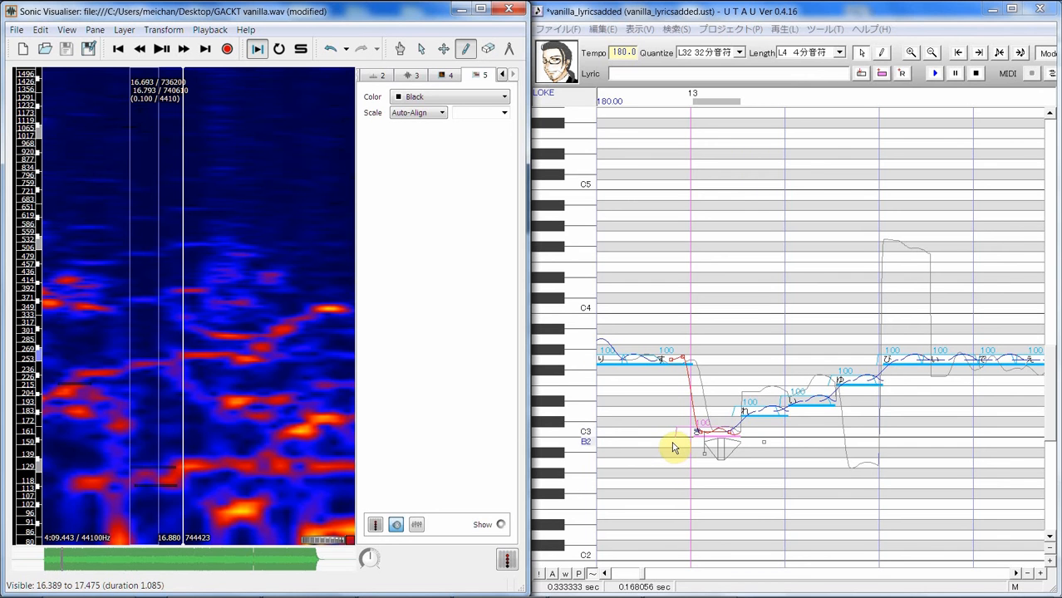
# Step: Switch to UTAU, lower the き note's pitch point just after the bar line to about B2, and add a point at C3
pyautogui.click(1038, 574)
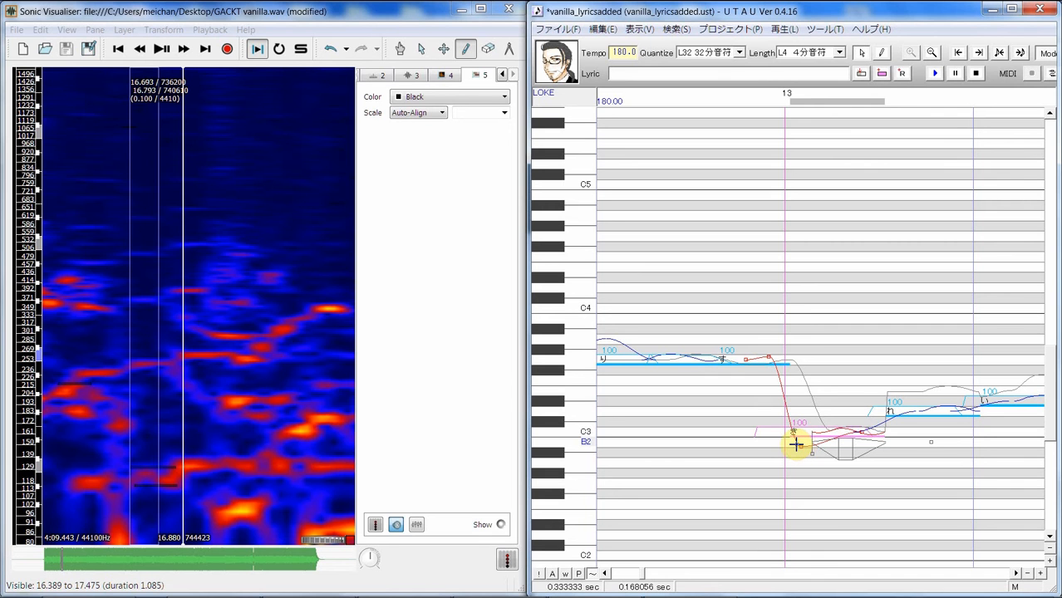
pyautogui.moveTo(797, 447); pyautogui.dragTo(797, 447)
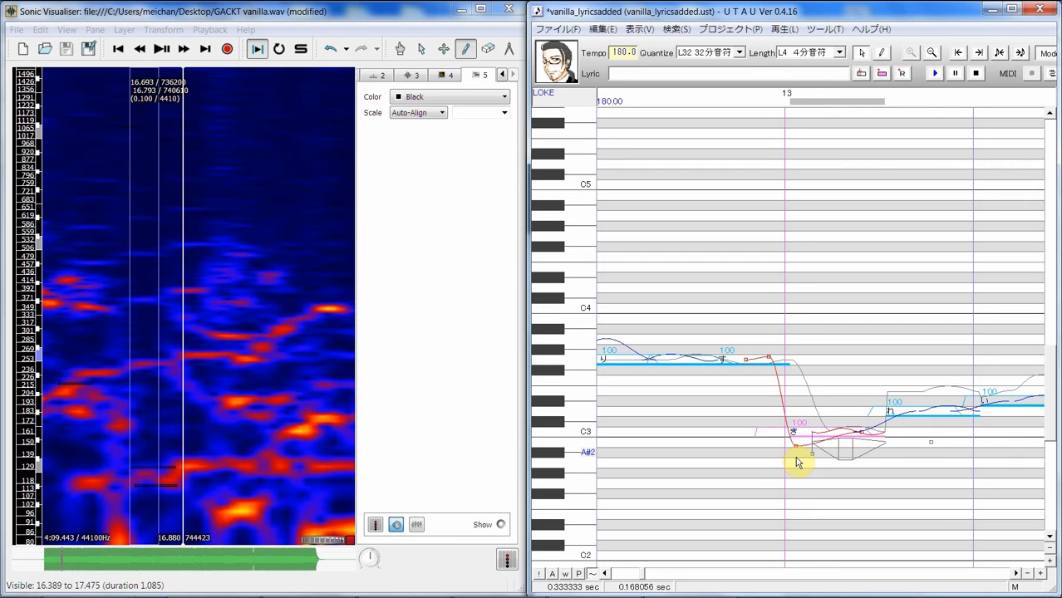
pyautogui.rightClick(862, 432)
pyautogui.click(929, 503)
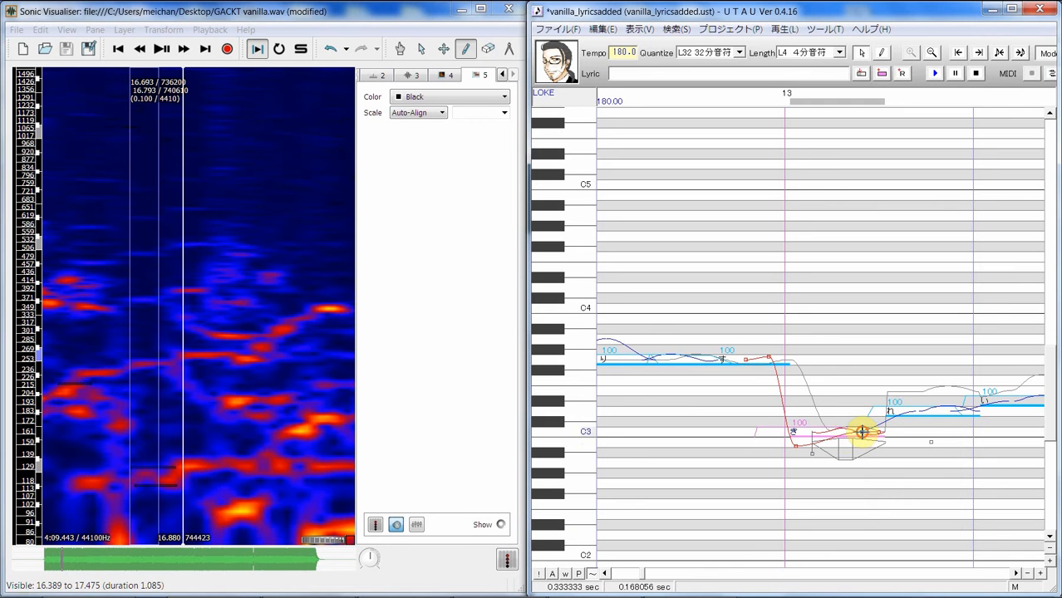
pyautogui.moveTo(862, 431)
pyautogui.mouseDown()
pyautogui.moveTo(820, 442)
pyautogui.moveTo(880, 434)
pyautogui.mouseUp()
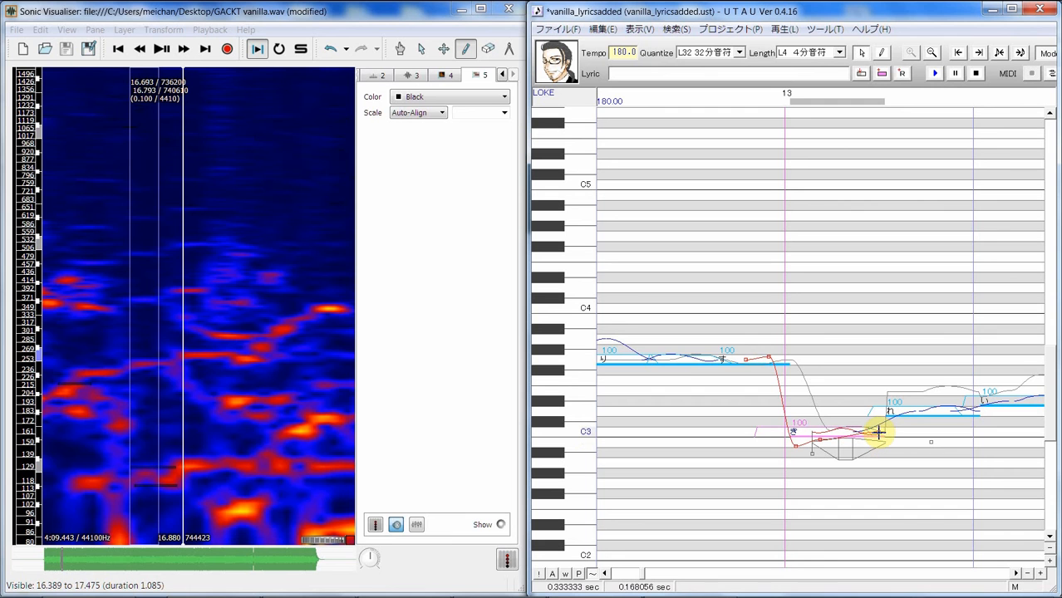
# Step: Add another pitch point to the き note, dip the curve to about B2 near its end, and finish it at C3
pyautogui.rightClick(878, 432)
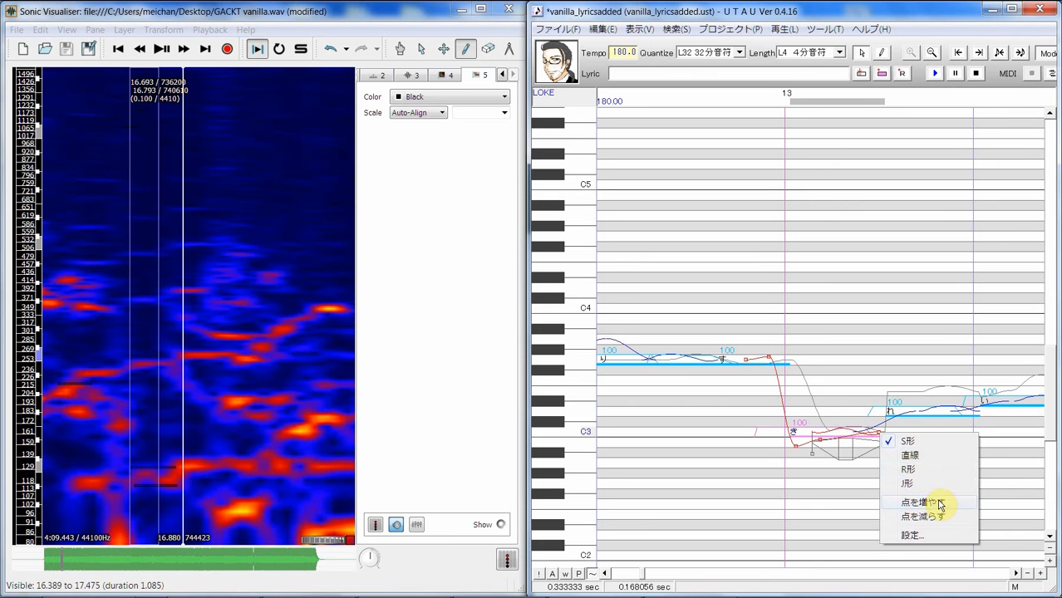
pyautogui.click(940, 505)
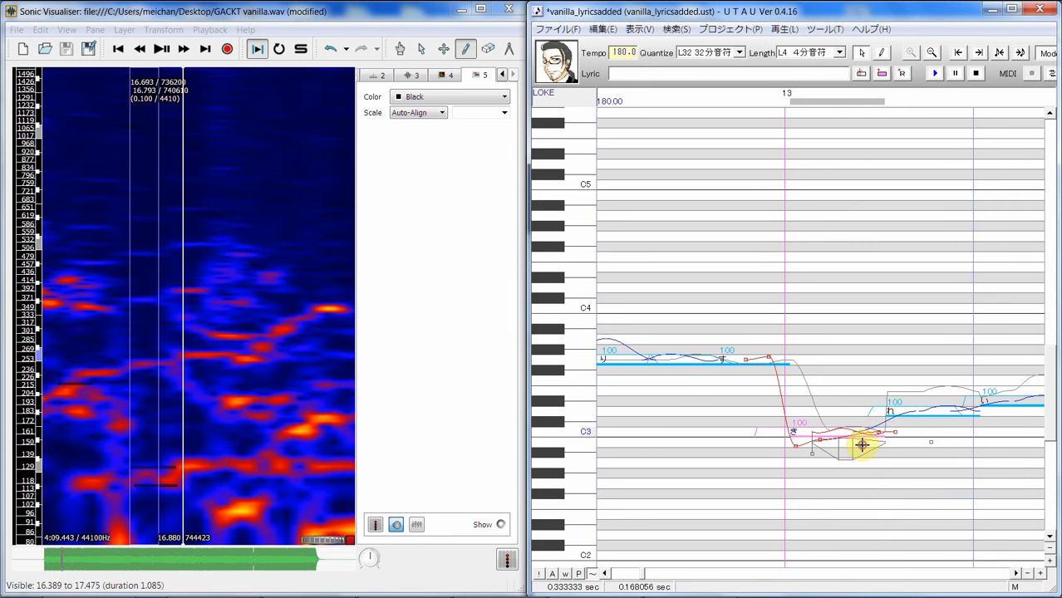
pyautogui.moveTo(862, 446); pyautogui.dragTo(863, 446)
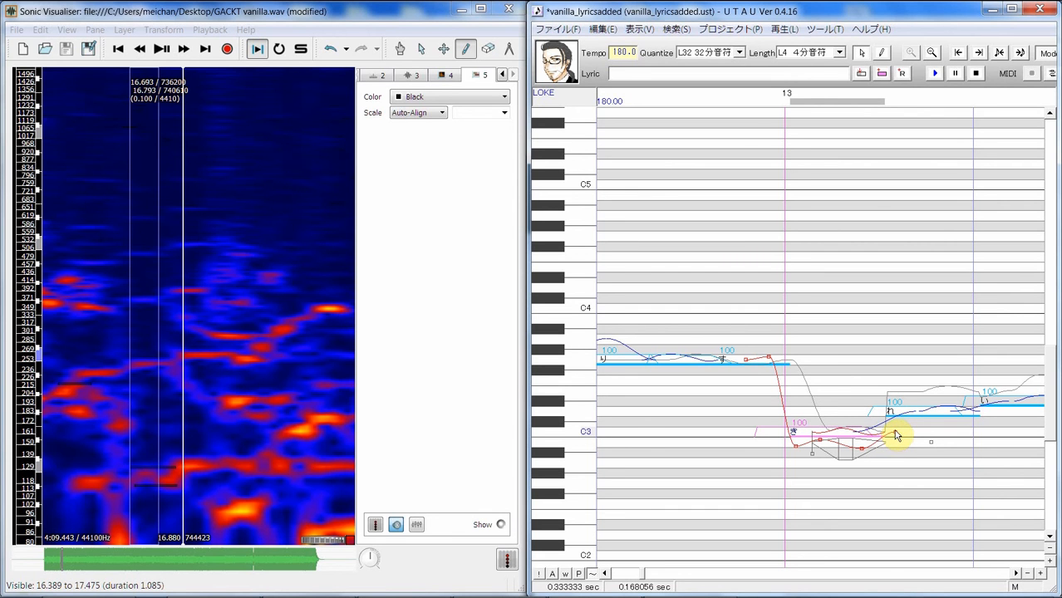
pyautogui.moveTo(895, 432); pyautogui.dragTo(873, 429)
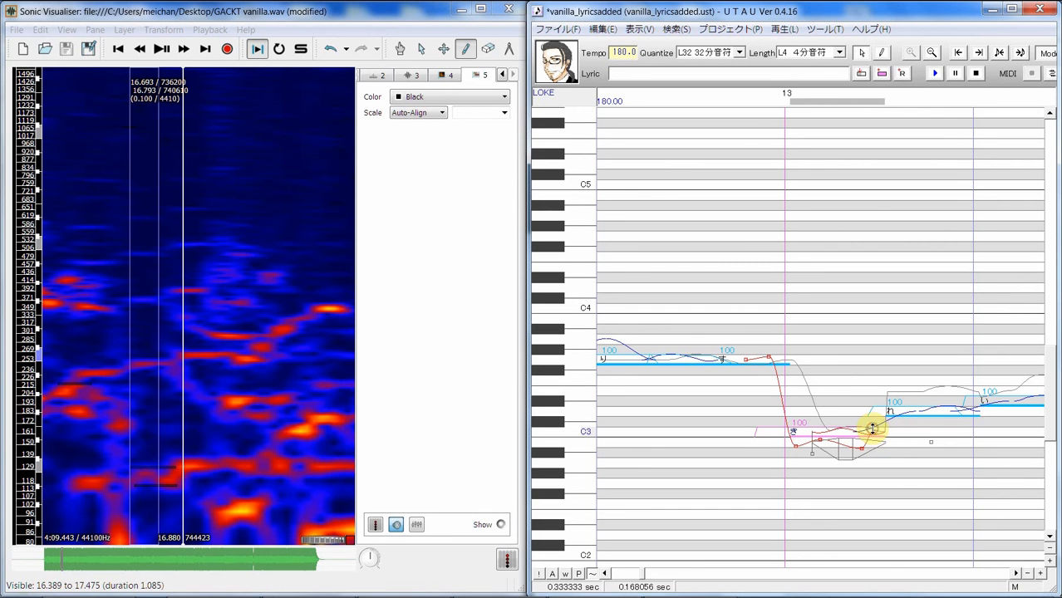
# Step: Select the れ note in UTAU, then play the vocal in Sonic Visualiser from about 16.710 to 17.122 seconds
pyautogui.click(914, 441)
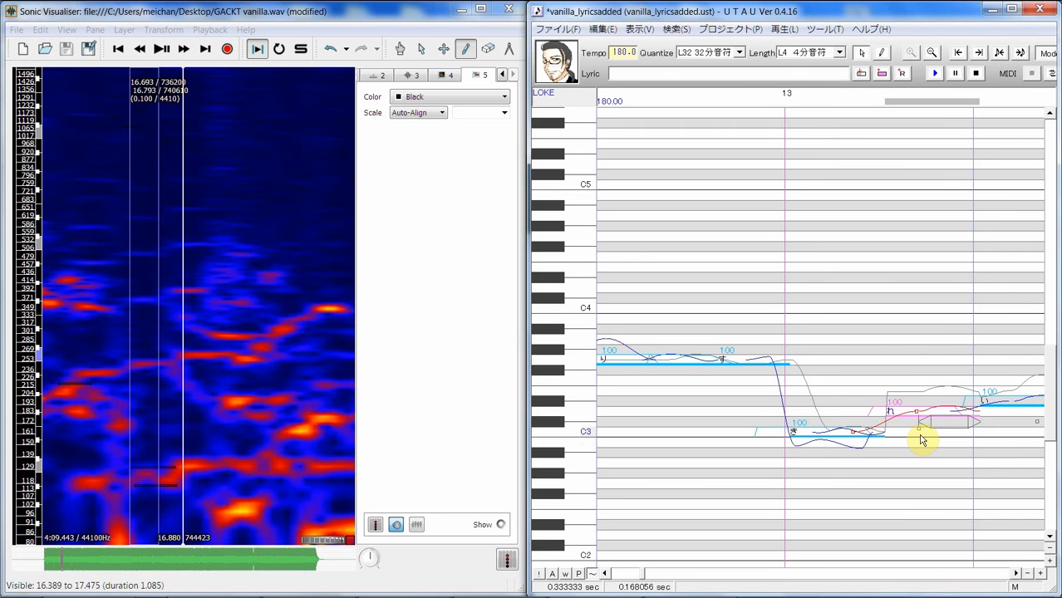
pyautogui.click(284, 467)
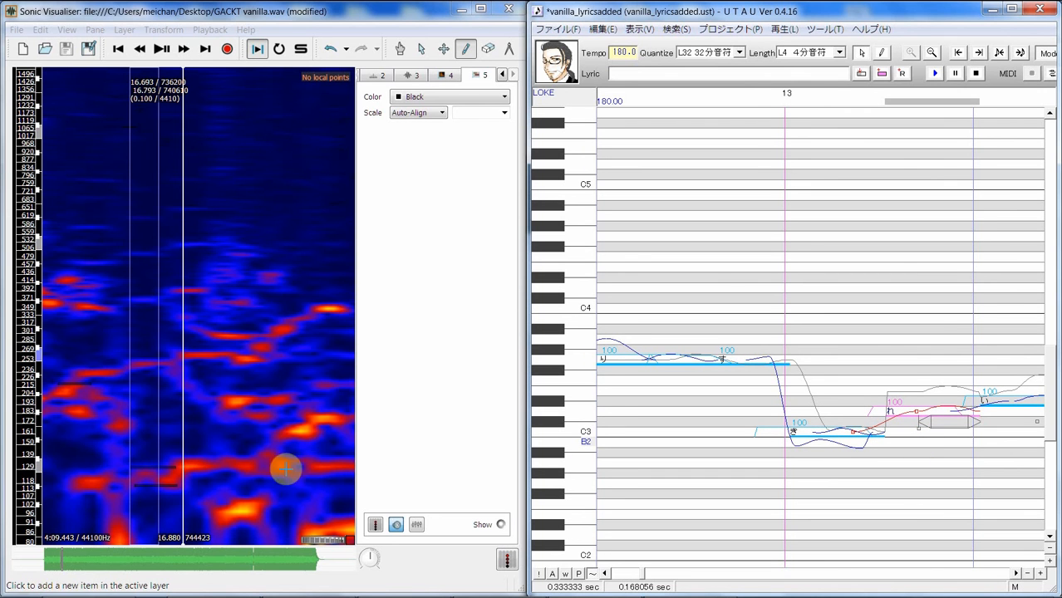
pyautogui.moveTo(296, 460); pyautogui.dragTo(180, 458)
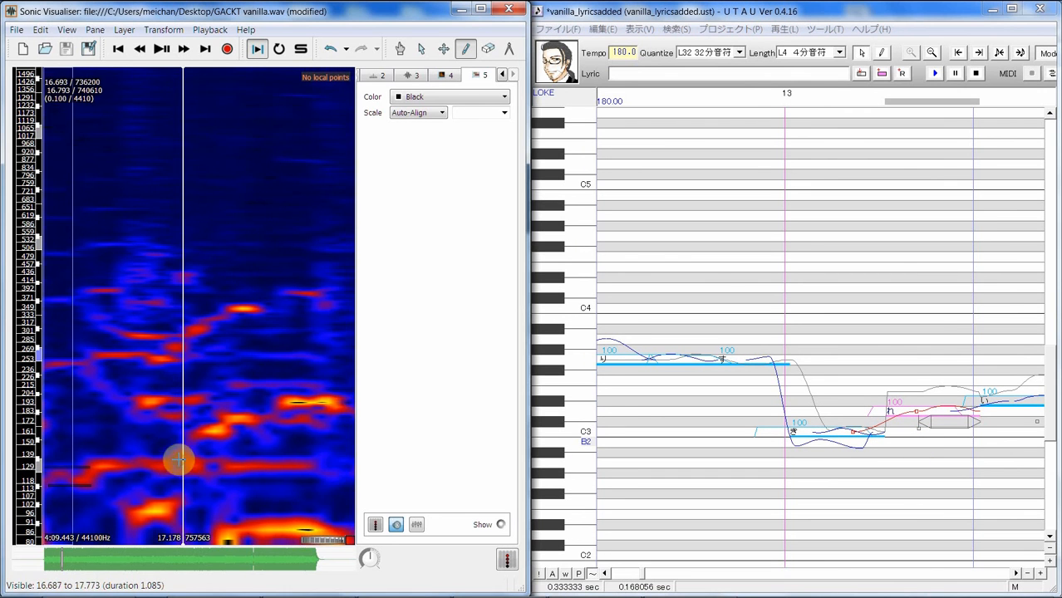
pyautogui.click(421, 49)
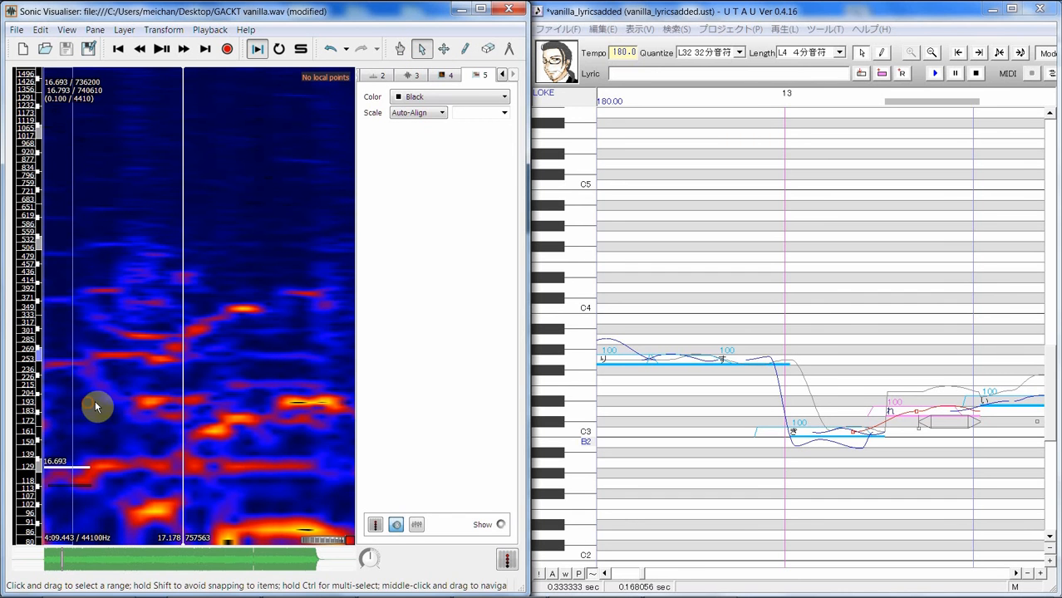
pyautogui.moveTo(95, 400); pyautogui.dragTo(167, 395)
pyautogui.press('space')
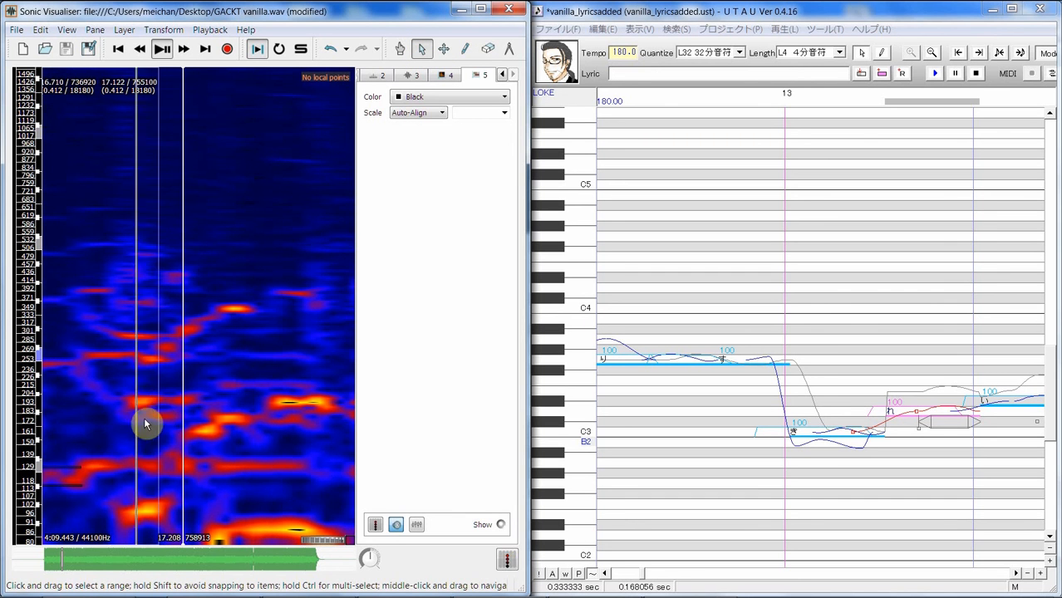
pyautogui.press('space')
# Step: Audition shorter ranges of the vocal and narrow the selection to about 16.900 to 17.118 seconds
pyautogui.moveTo(164, 418); pyautogui.dragTo(98, 432)
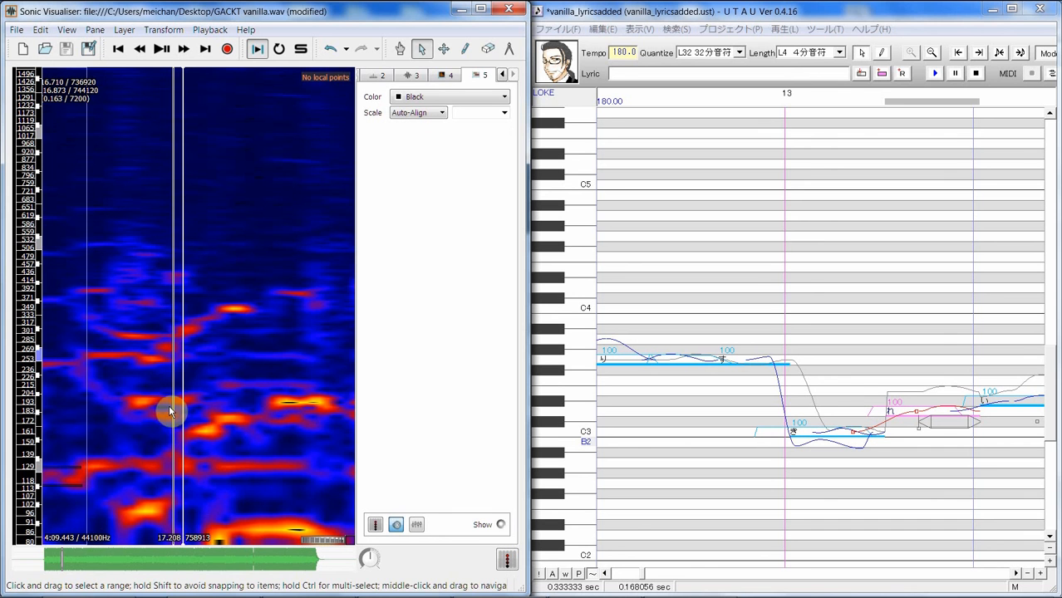
pyautogui.moveTo(175, 403)
pyautogui.mouseDown()
pyautogui.moveTo(185, 406)
pyautogui.moveTo(81, 426)
pyautogui.moveTo(76, 418)
pyautogui.moveTo(175, 418)
pyautogui.mouseUp()
pyautogui.press('space')
pyautogui.press('space')
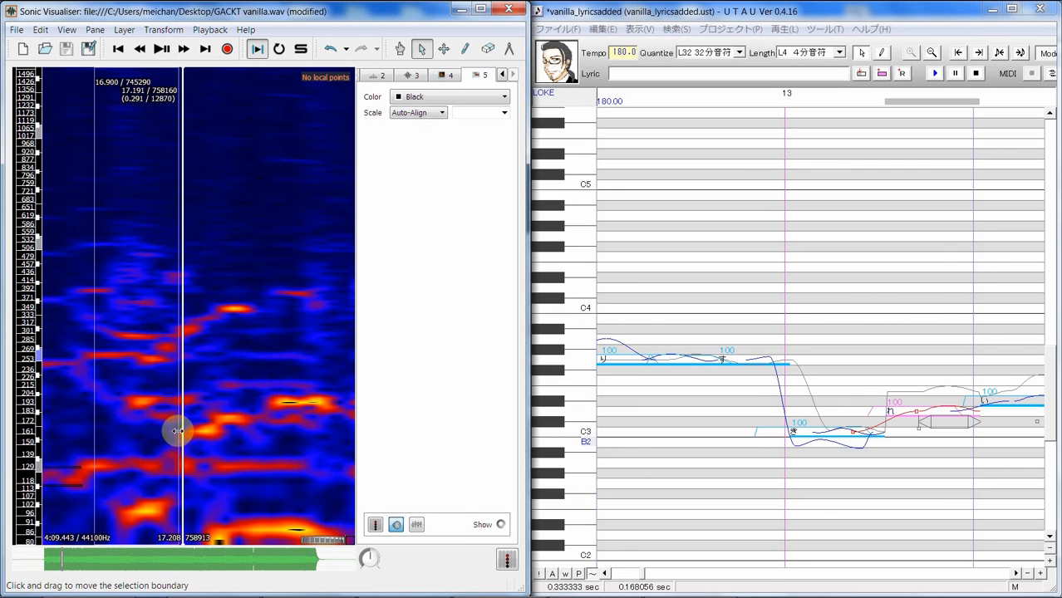
pyautogui.moveTo(173, 429); pyautogui.dragTo(156, 430)
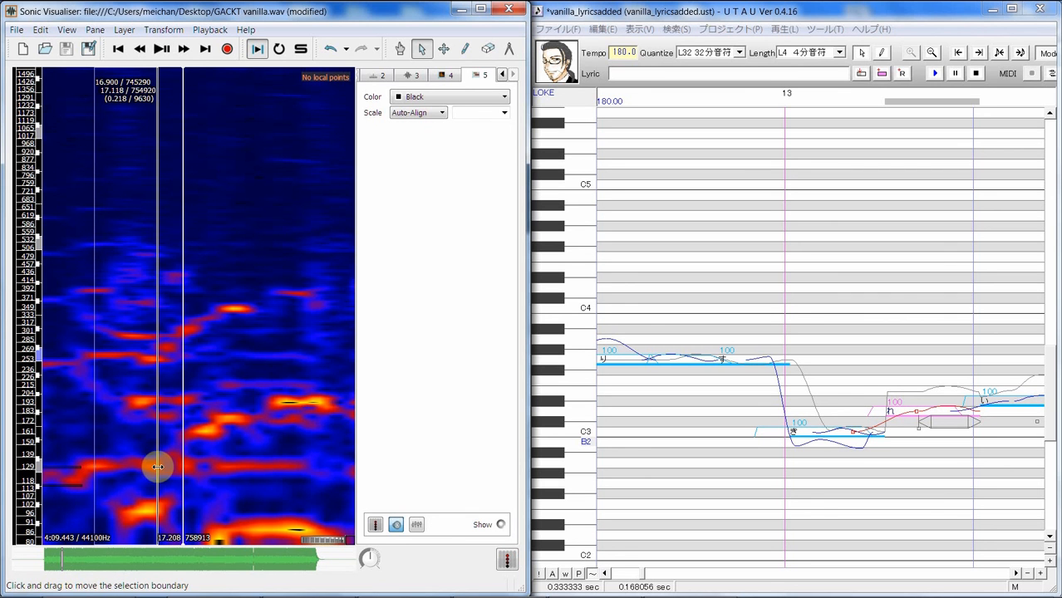
# Step: Draw reference notes between about 129 and 139 Hz over the selection starting at 16.900 seconds and play it back
pyautogui.click(466, 49)
pyautogui.click(100, 455)
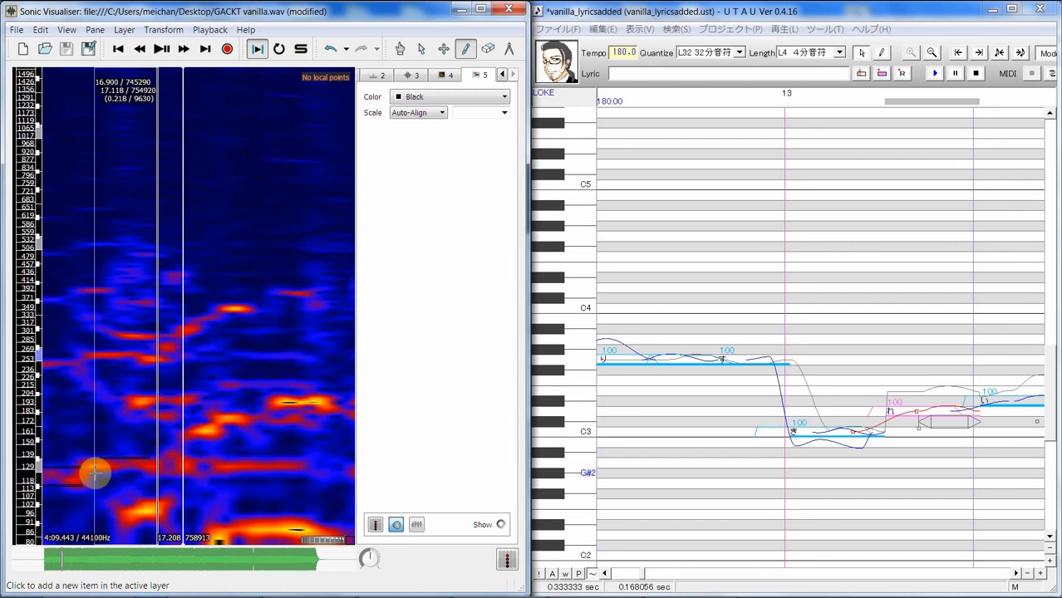
pyautogui.moveTo(97, 474)
pyautogui.mouseDown()
pyautogui.moveTo(152, 475)
pyautogui.moveTo(148, 459)
pyautogui.mouseUp()
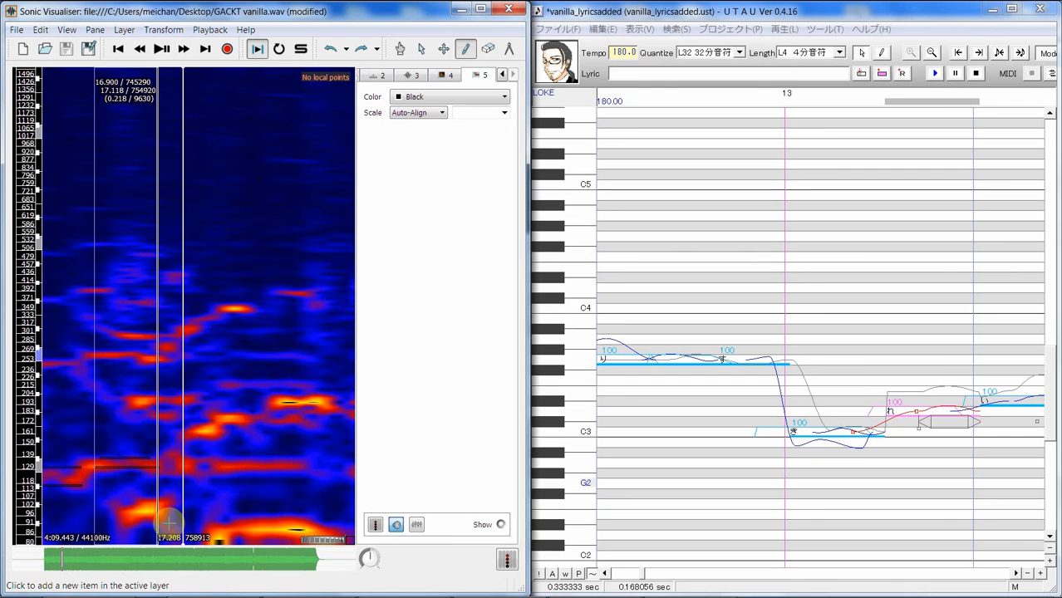
pyautogui.press('space')
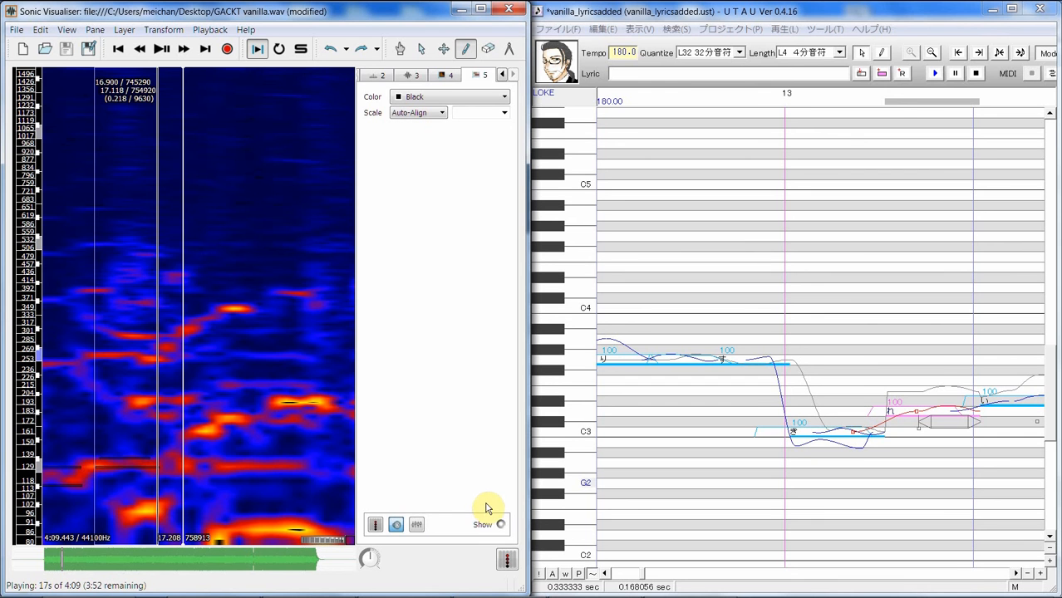
# Step: Make the れ note's pitch curve reach D3 at the note's start, then erase the drawn note at 16.918 seconds and replay the selection
pyautogui.click(898, 433)
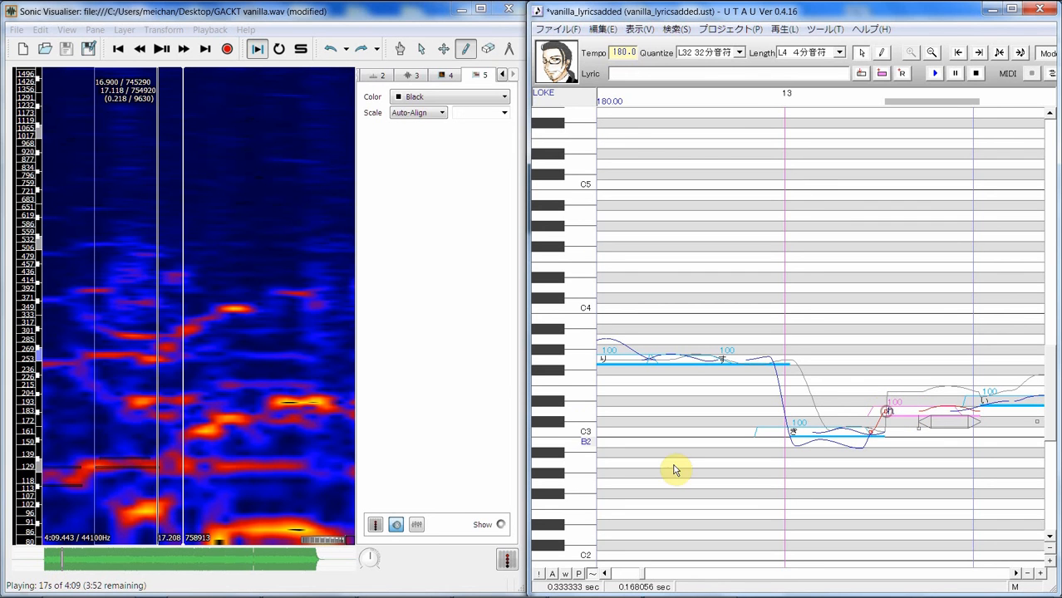
pyautogui.click(490, 48)
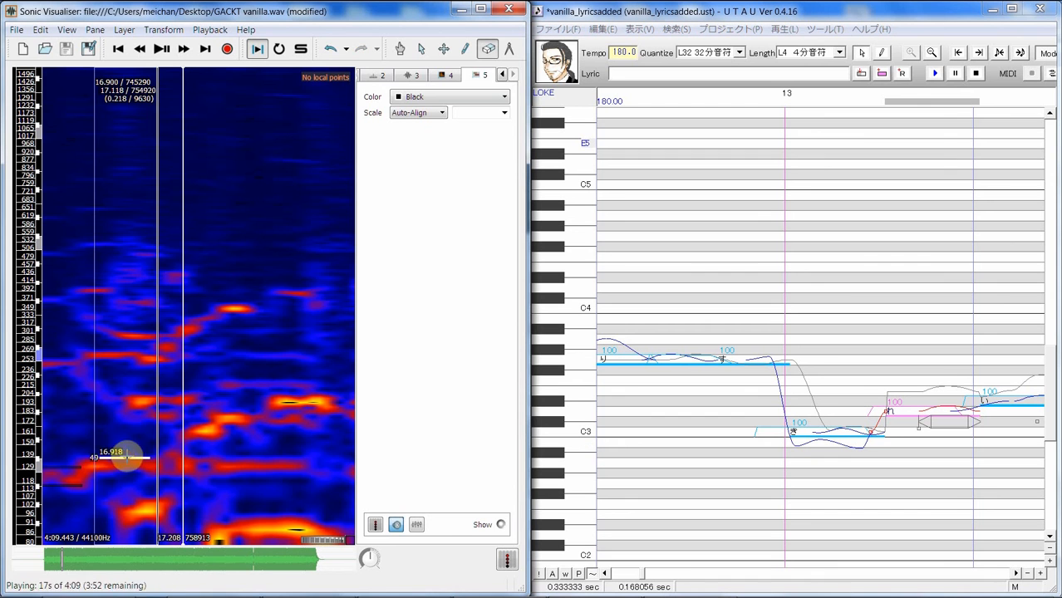
pyautogui.click(123, 464)
pyautogui.click(422, 49)
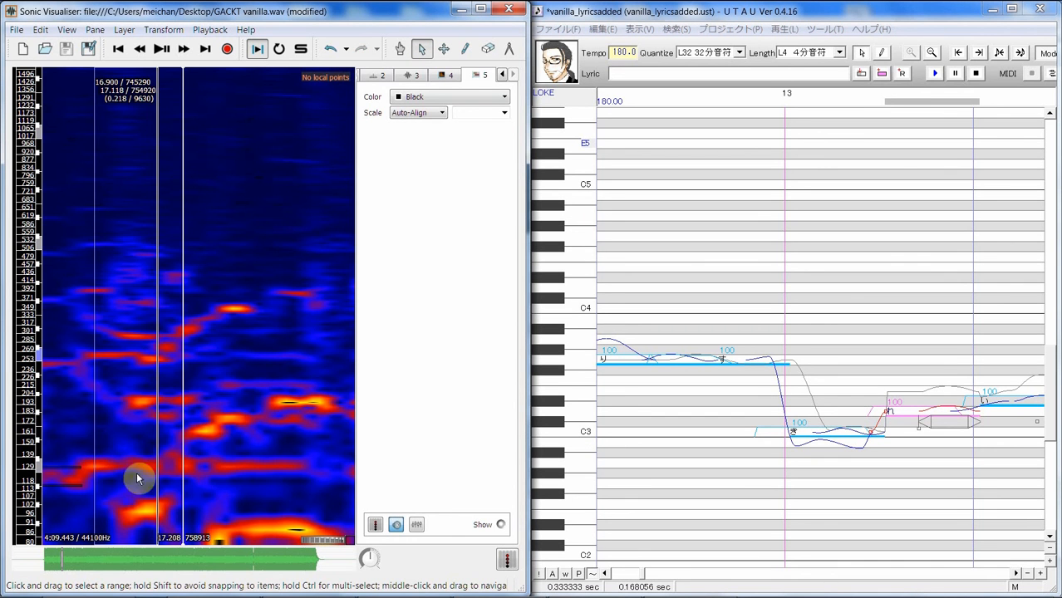
pyautogui.press('space')
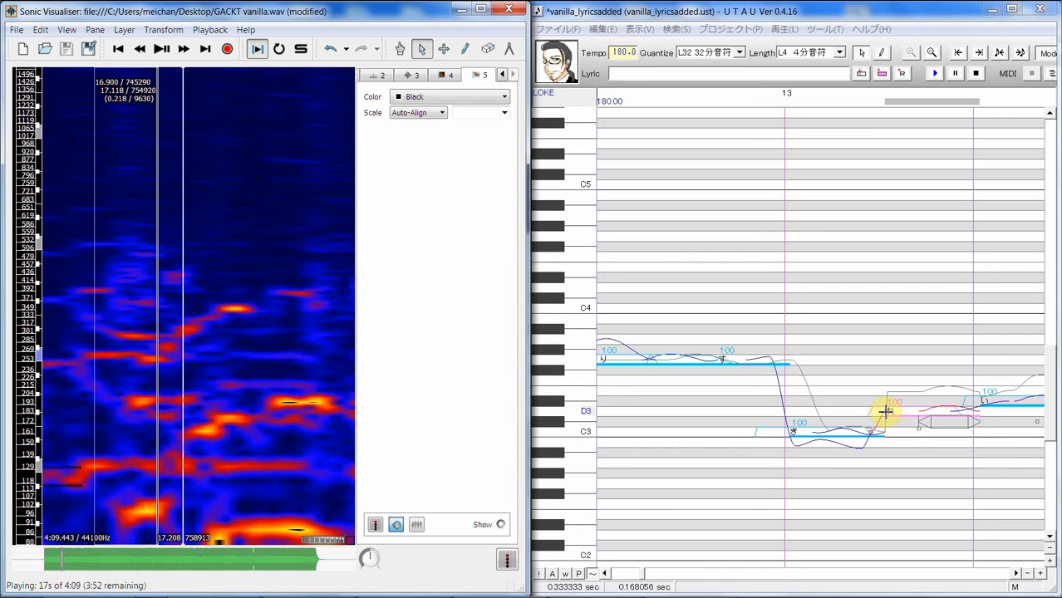
# Step: Add a pitch point at D3 to the れ note to hold its start level, and deepen the note's vibrato
pyautogui.rightClick(888, 411)
pyautogui.click(946, 487)
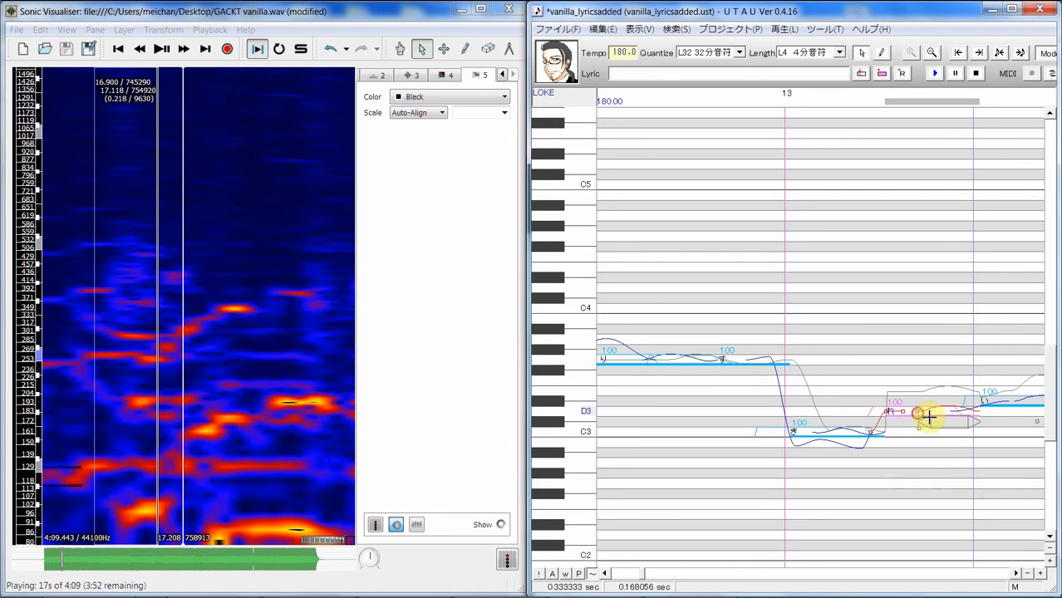
pyautogui.moveTo(949, 414); pyautogui.dragTo(951, 413)
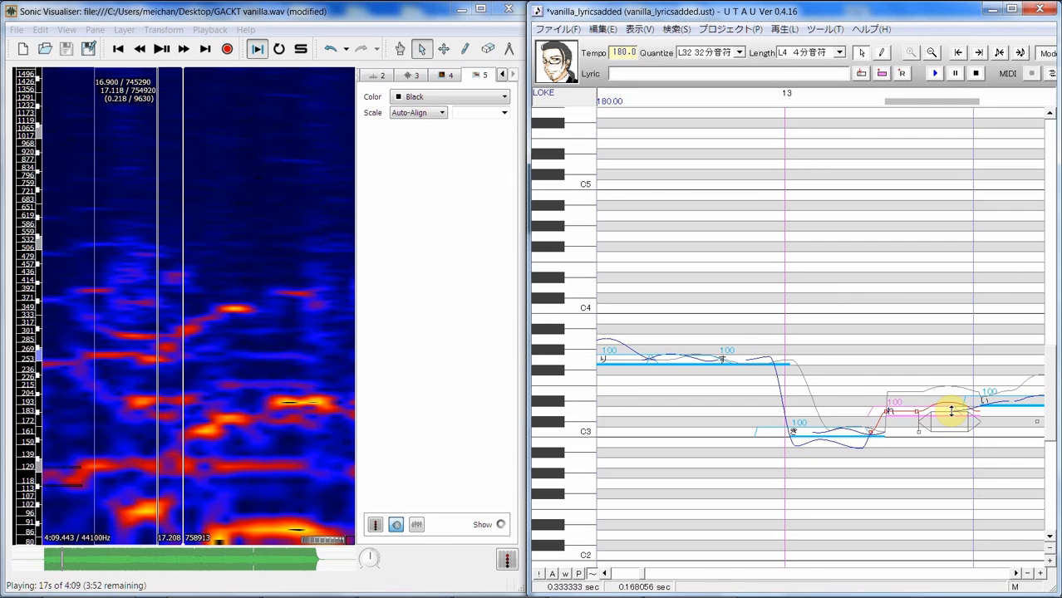
pyautogui.moveTo(951, 411); pyautogui.dragTo(952, 409)
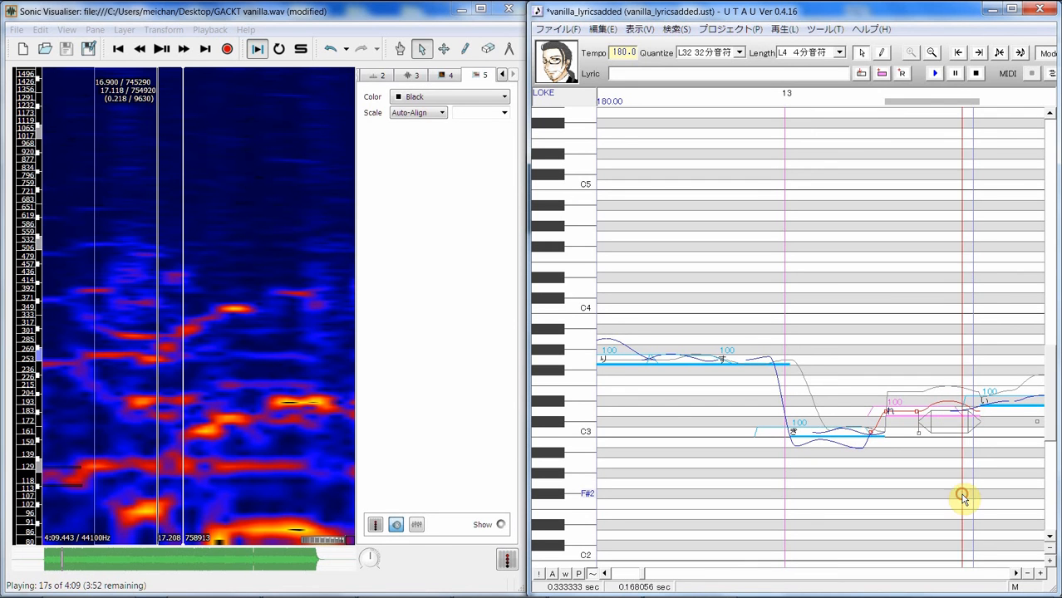
# Step: Select the き and れ notes together and play them back in UTAU
pyautogui.click(827, 470)
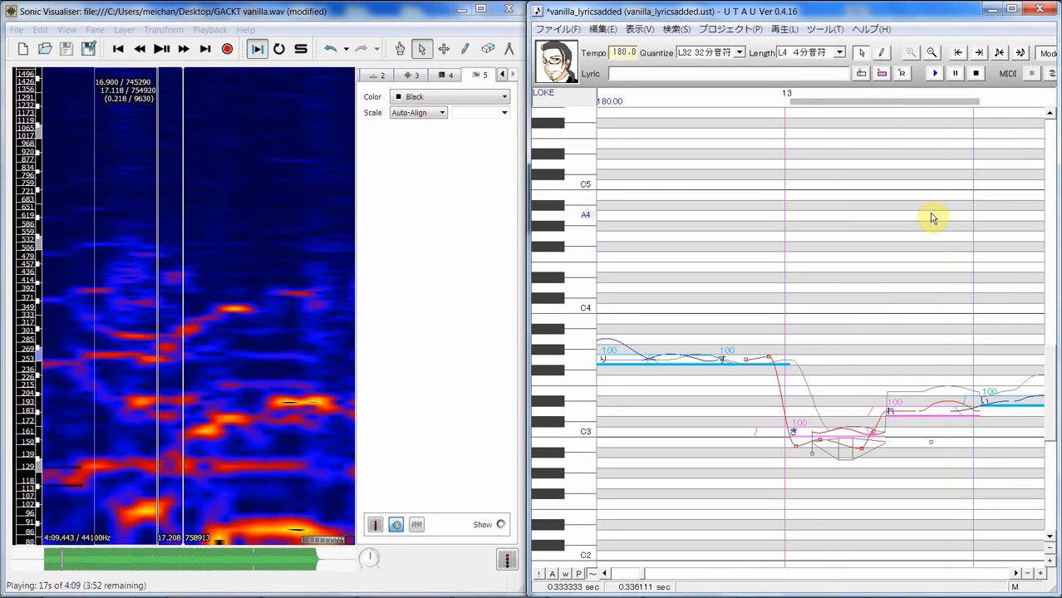
pyautogui.click(926, 74)
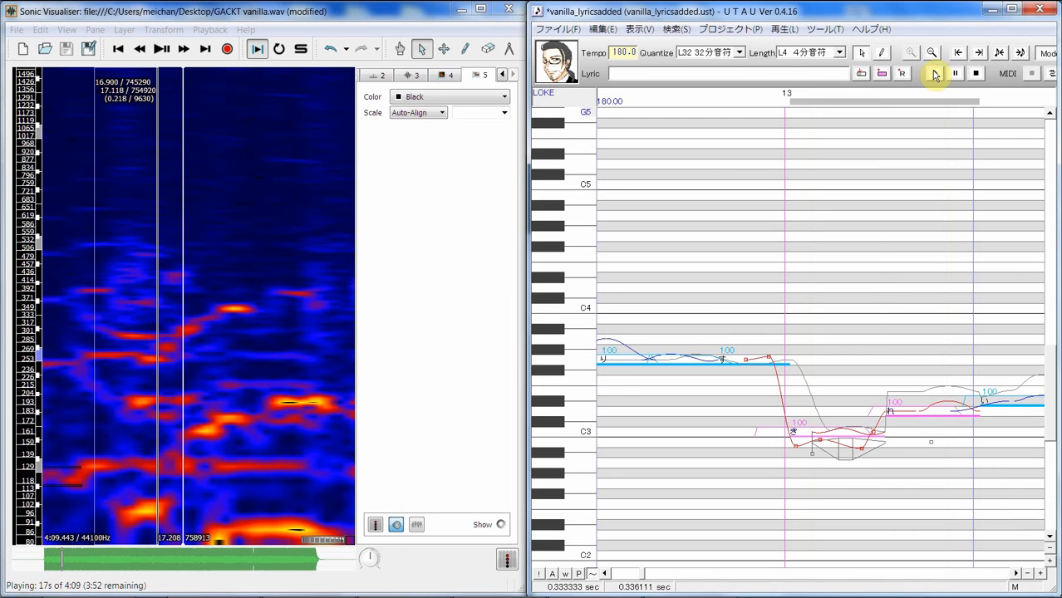
pyautogui.click(935, 74)
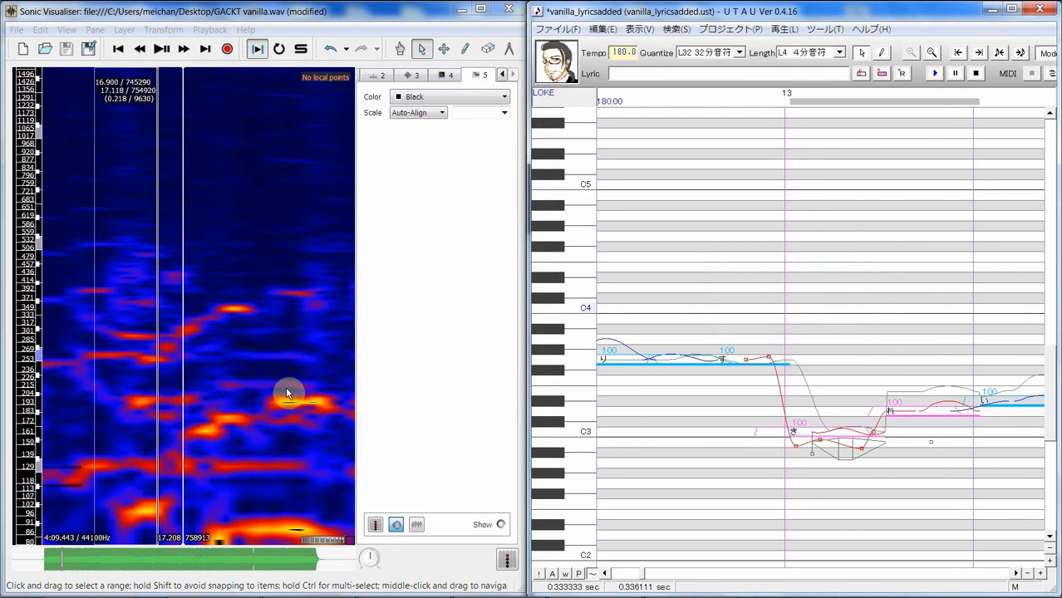
# Step: Select the い note in UTAU, then play the vocal in Sonic Visualiser from about 17.126 to 17.332 seconds
pyautogui.click(1018, 575)
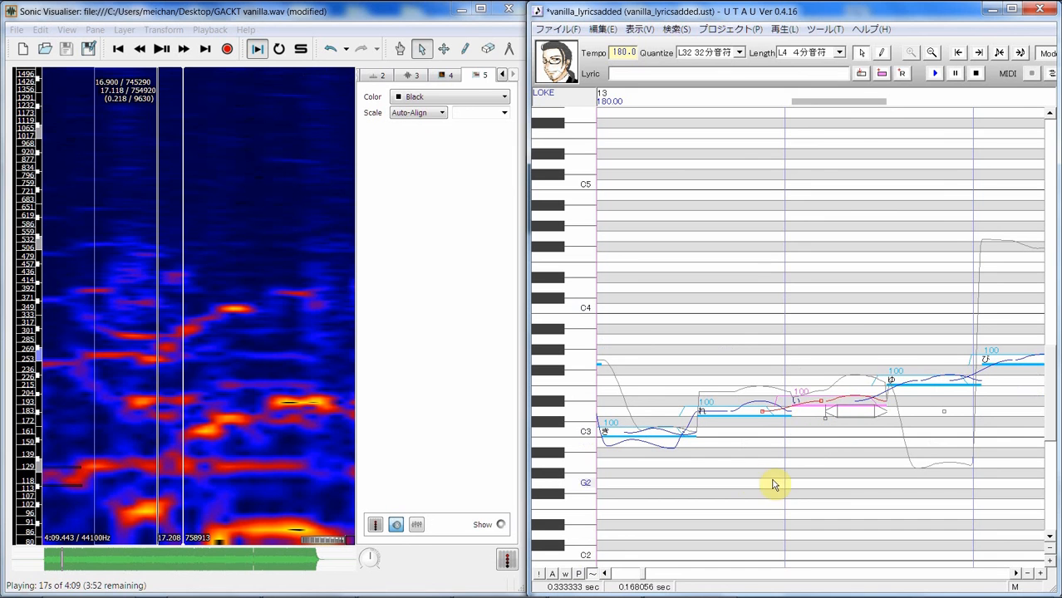
pyautogui.click(420, 51)
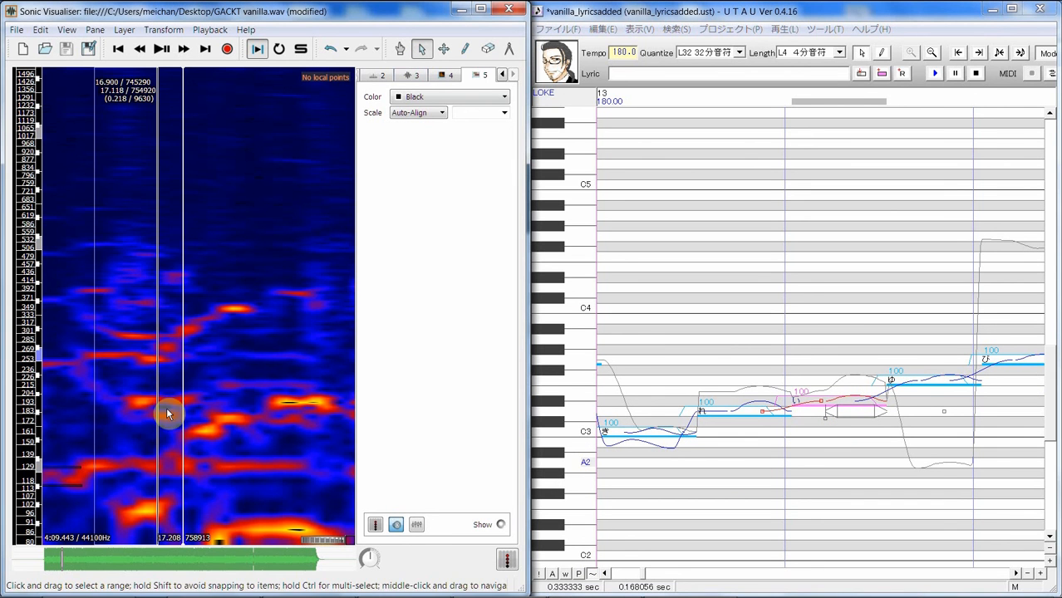
pyautogui.moveTo(167, 413); pyautogui.dragTo(219, 405)
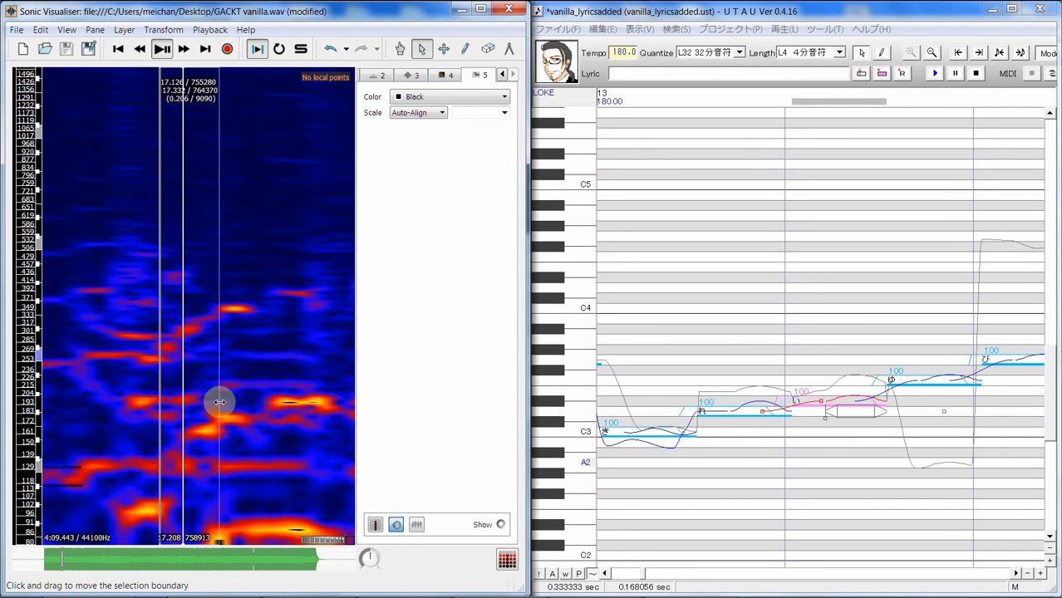
pyautogui.press('space')
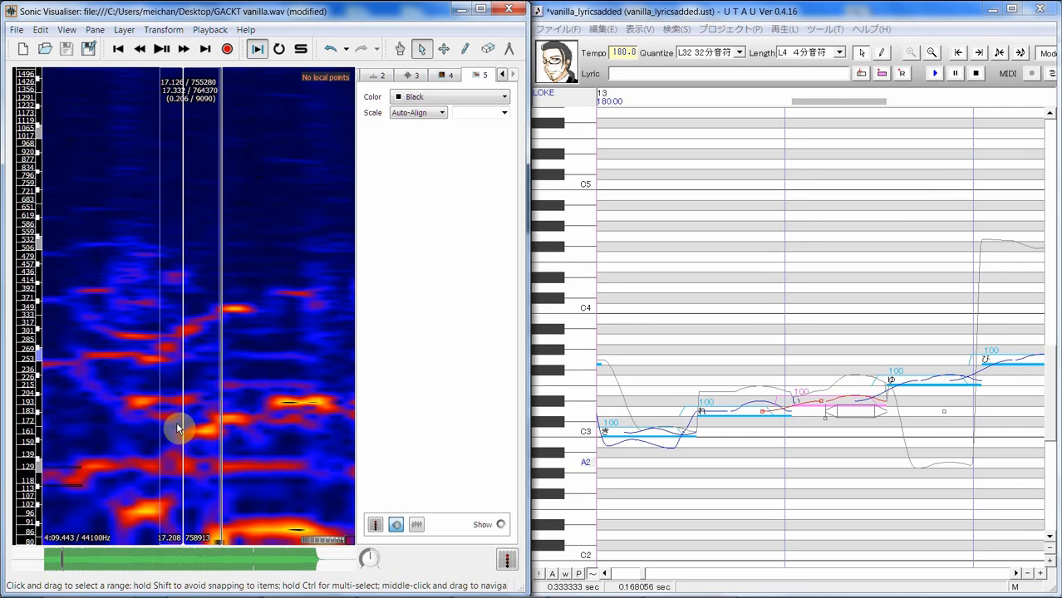
# Step: Audition the vocal at 17.183–17.410 and 17.106–17.344 seconds, then move the い note's first pitch point closer to the note's start at D3
pyautogui.moveTo(177, 428); pyautogui.dragTo(241, 417)
pyautogui.press('space')
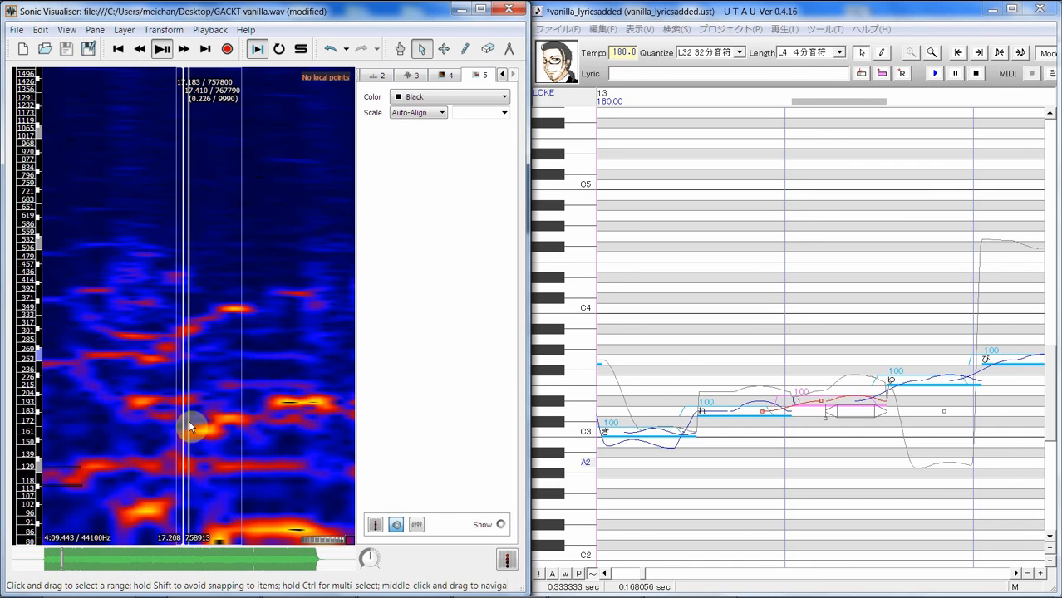
pyautogui.press('space')
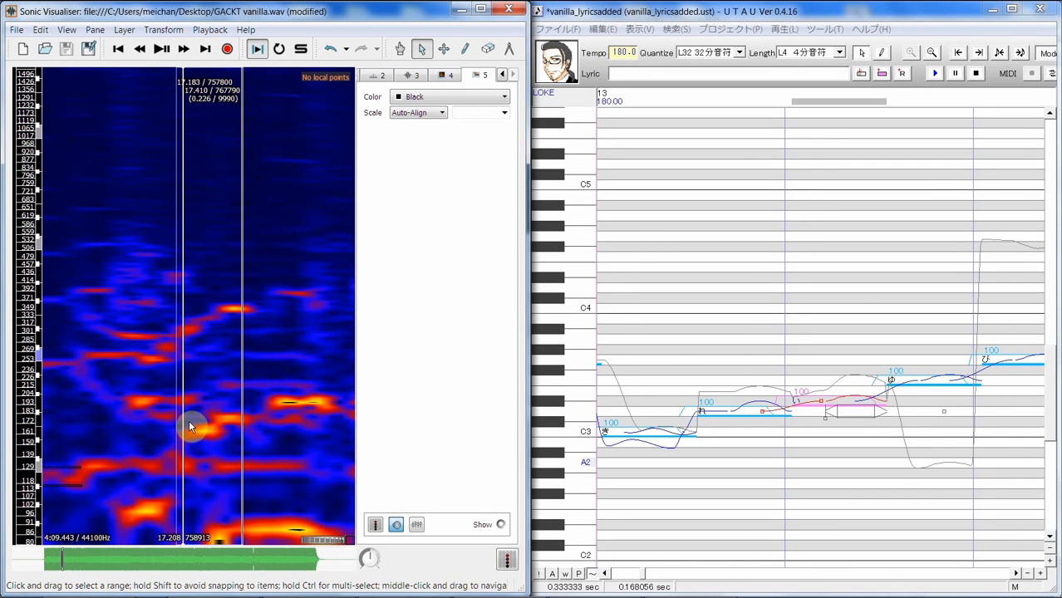
pyautogui.press('space')
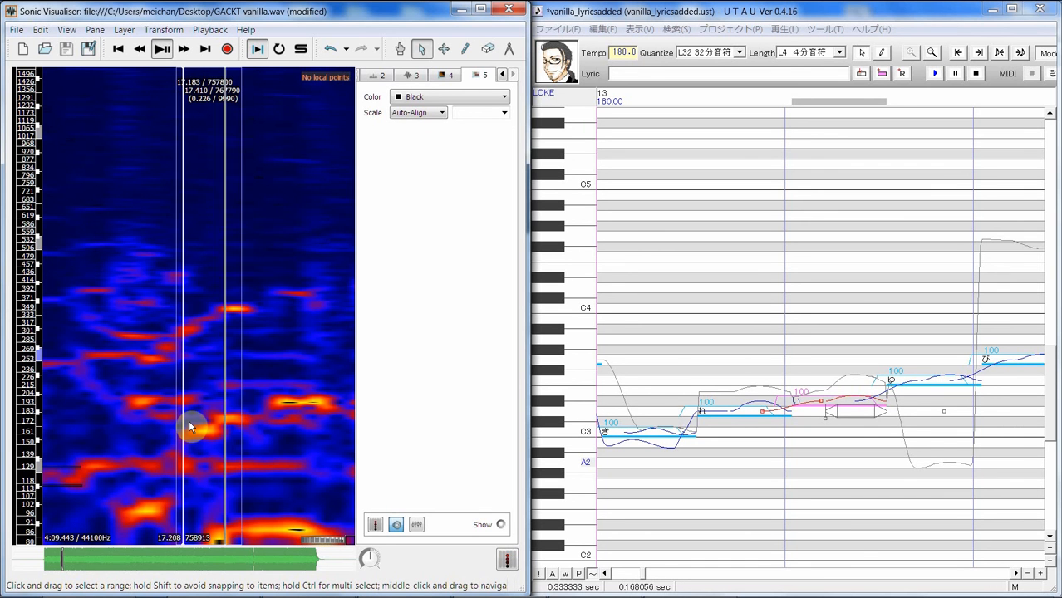
pyautogui.moveTo(156, 428); pyautogui.dragTo(223, 436)
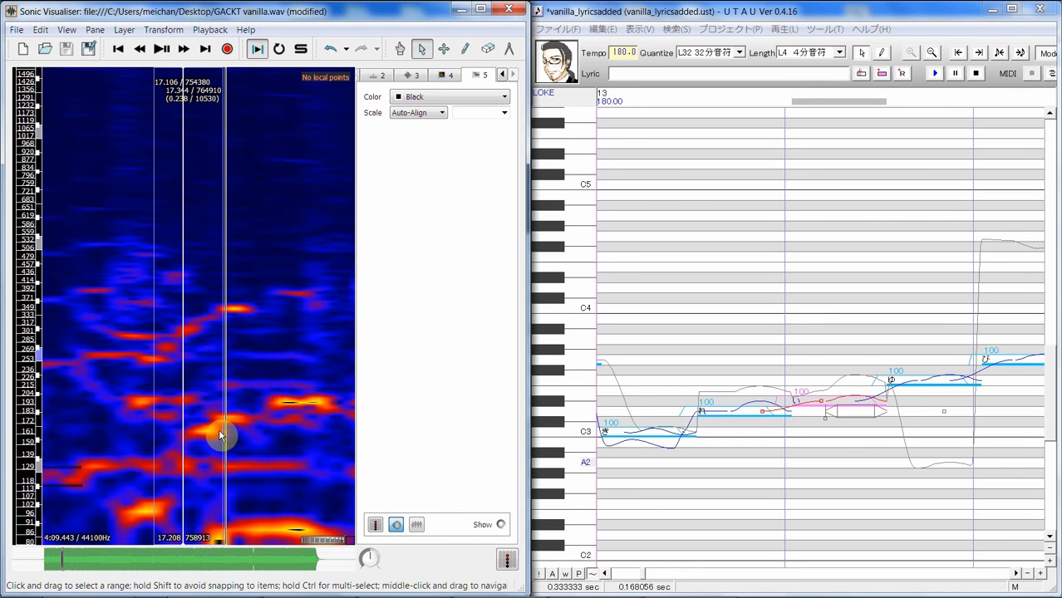
pyautogui.click(820, 403)
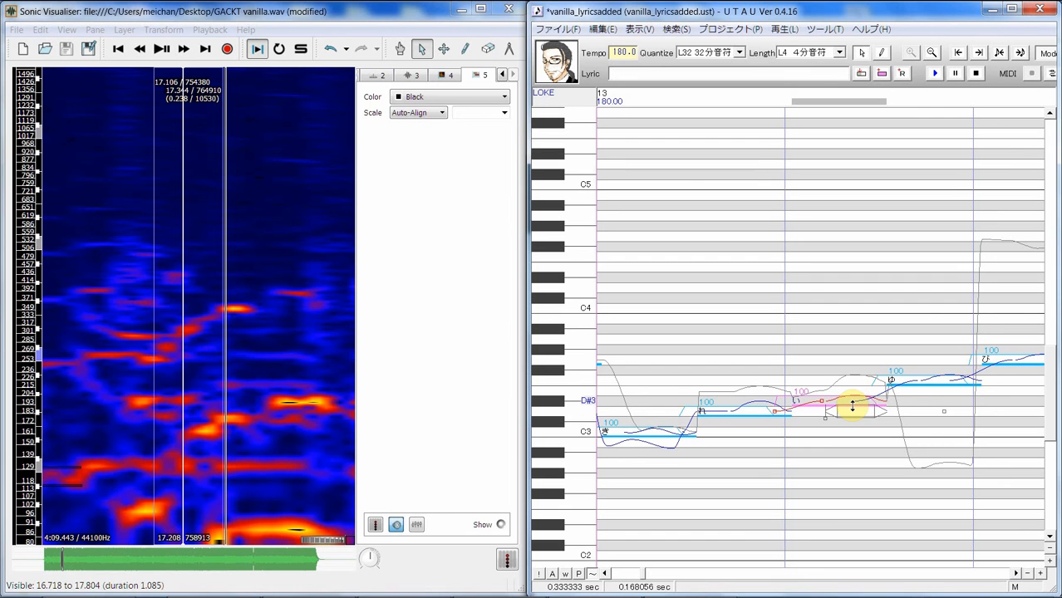
# Step: Play the vocal from about 17.224 to 17.608 seconds and from about 16.710 to 17.195 seconds for comparison
pyautogui.moveTo(207, 433); pyautogui.dragTo(288, 432)
pyautogui.press('s')
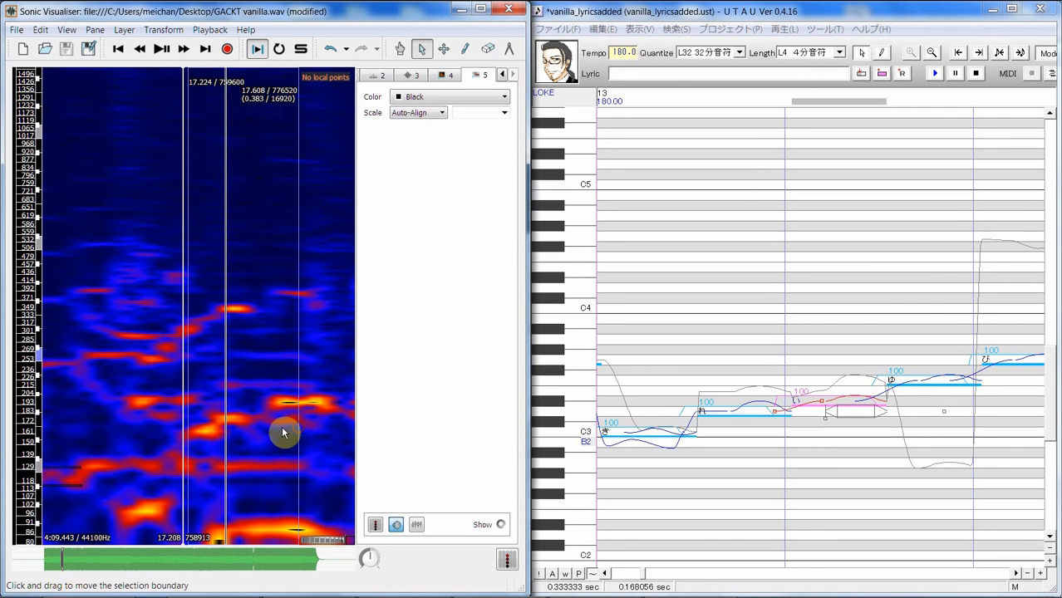
pyautogui.press('space')
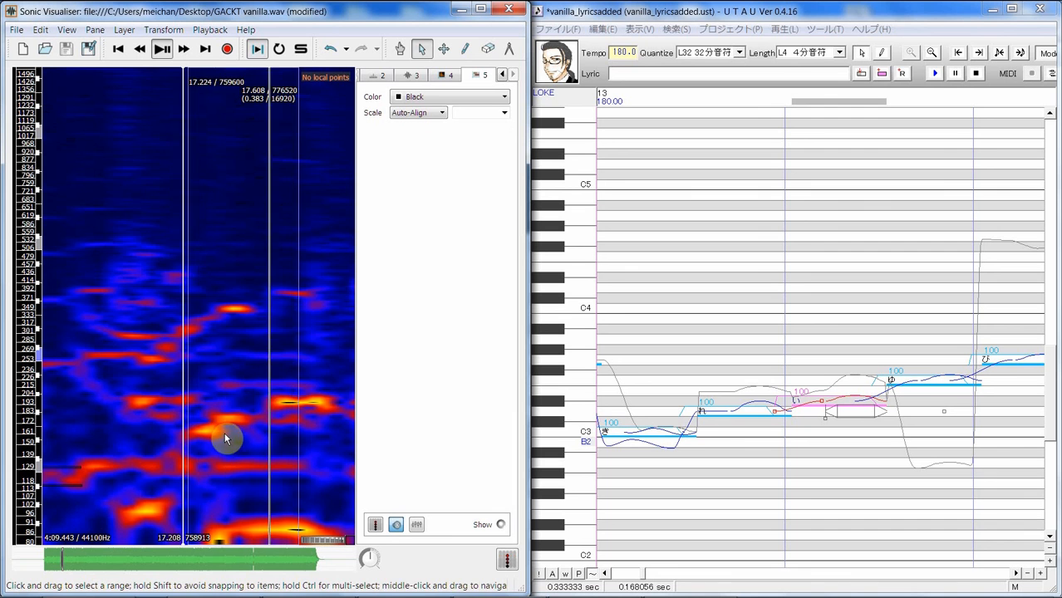
pyautogui.moveTo(224, 433); pyautogui.dragTo(180, 445)
pyautogui.press('space')
pyautogui.press('space')
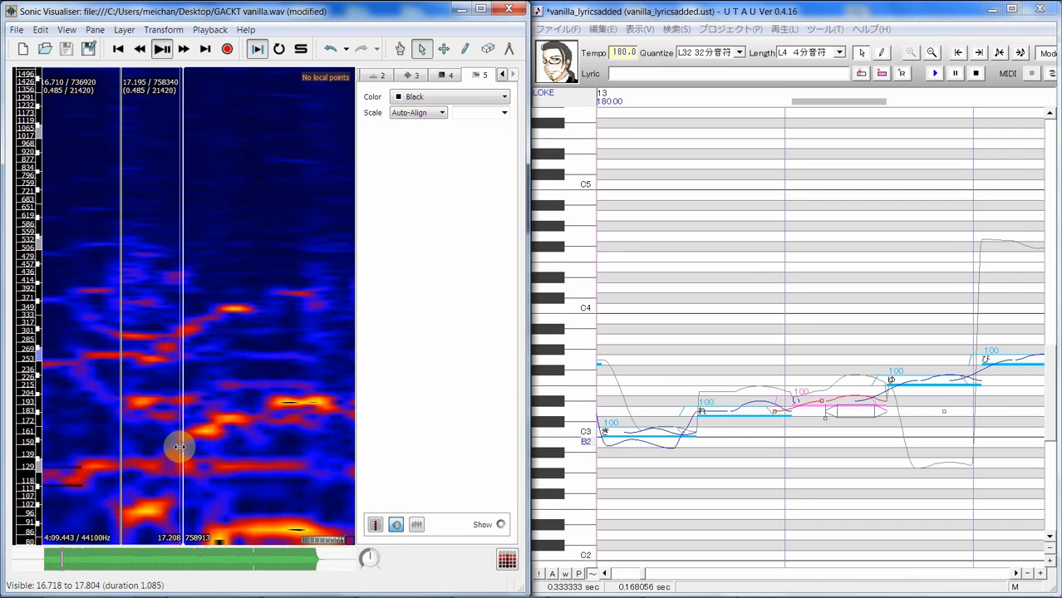
# Step: Select the range from about 16.995 to 17.197 seconds in the spectrogram and play it repeatedly
pyautogui.press('s')
pyautogui.moveTo(122, 412); pyautogui.dragTo(182, 417)
pyautogui.press('space')
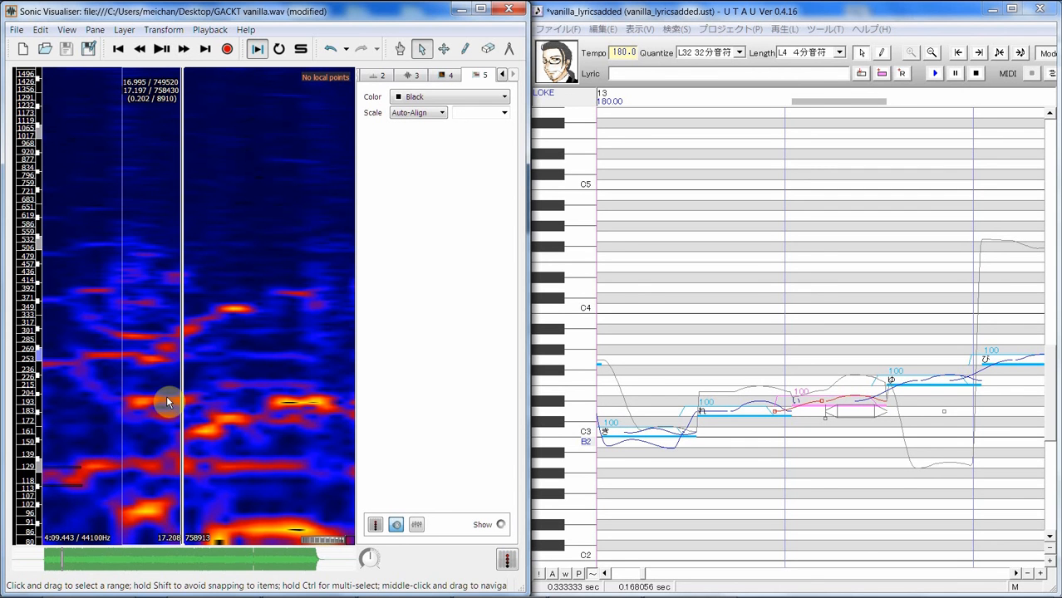
pyautogui.press('space')
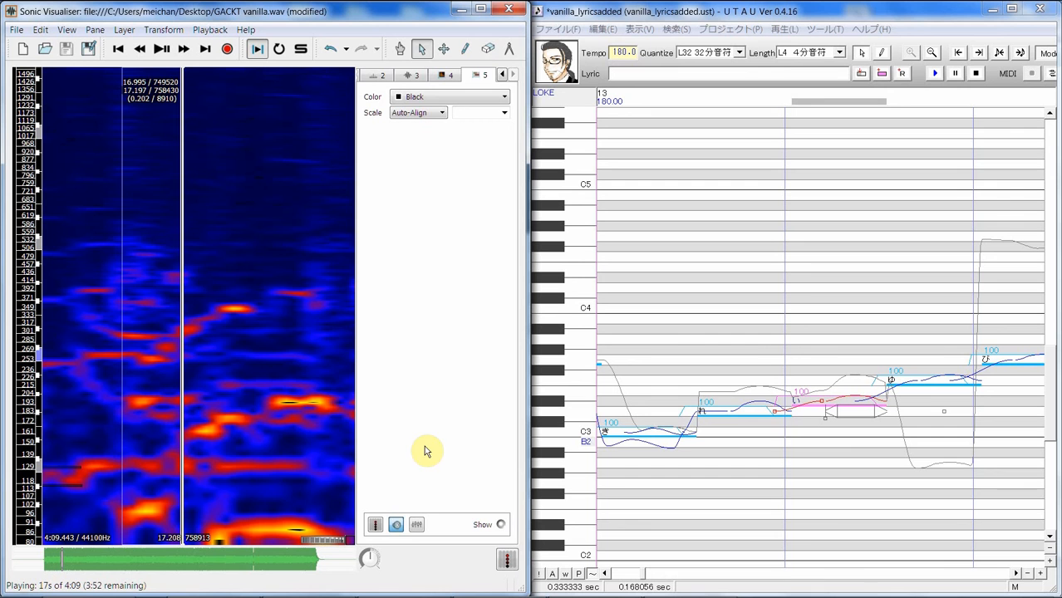
# Step: Shift the い note's second pitch point slightly further into the note and deepen its vibrato
pyautogui.click(821, 402)
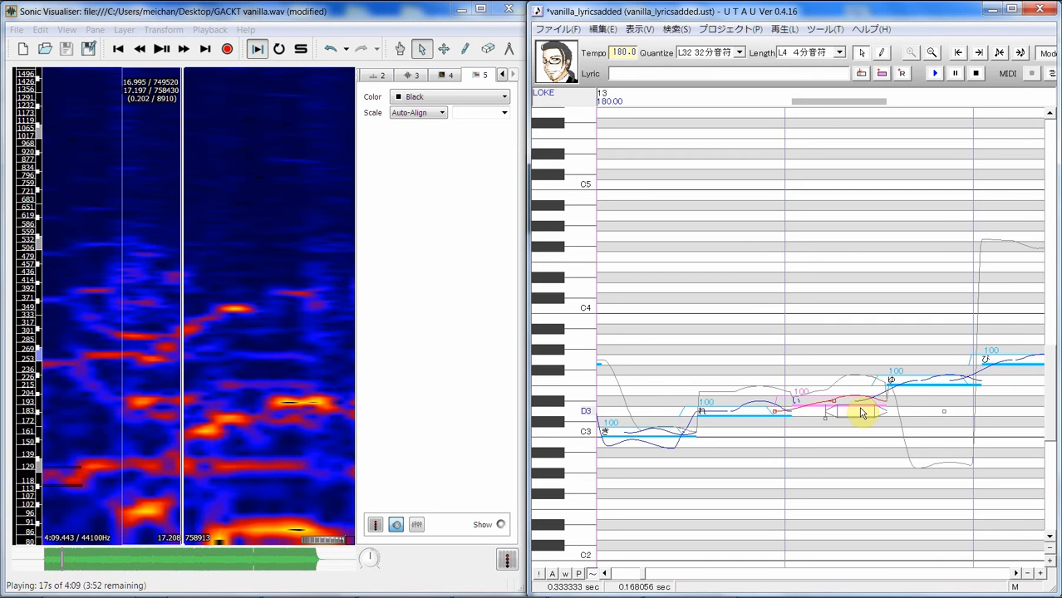
pyautogui.moveTo(863, 407); pyautogui.dragTo(865, 404)
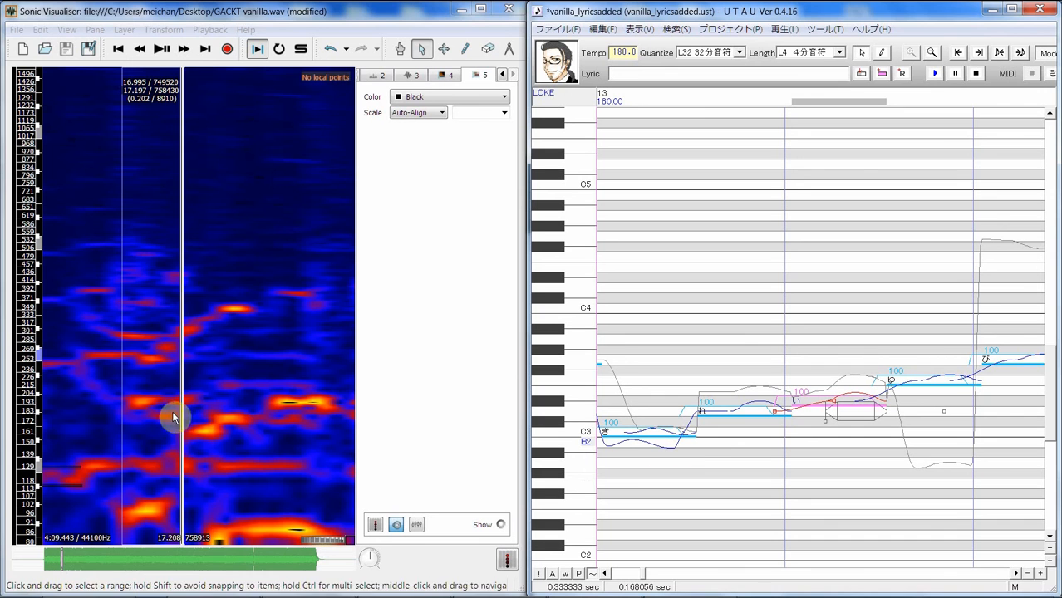
# Step: Select and play the vocal from about 17.171 to 17.448 seconds in Sonic Visualiser's spectrogram
pyautogui.moveTo(170, 411)
pyautogui.mouseDown()
pyautogui.moveTo(261, 408)
pyautogui.moveTo(172, 407)
pyautogui.mouseUp()
pyautogui.press('s')
pyautogui.press('space')
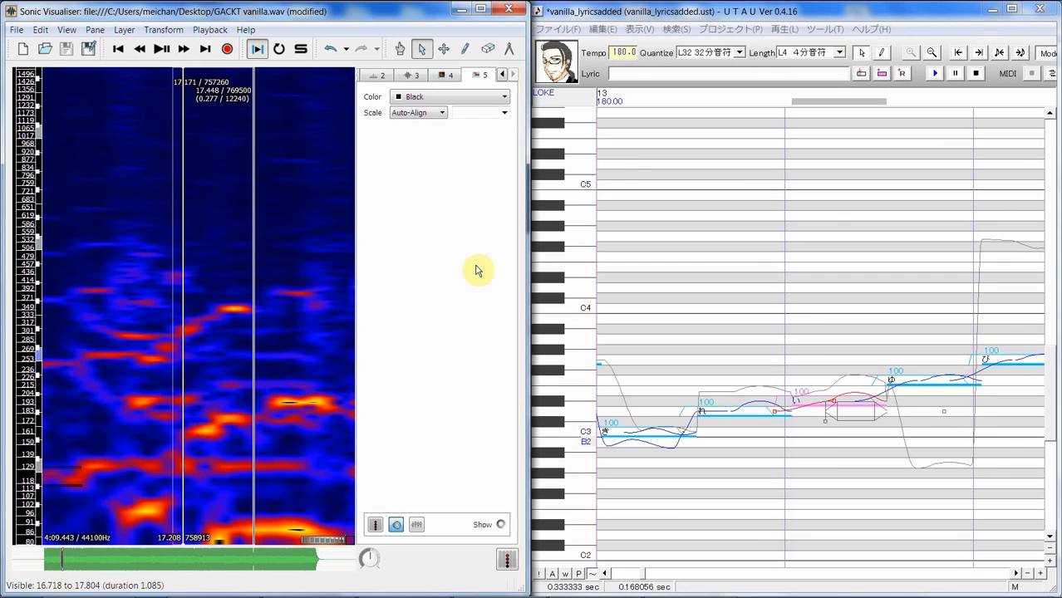
# Step: Draw reference notes on the spectrogram: E3 at about 17.232 seconds, one at about 129 Hz and one at about 172 Hz
pyautogui.click(467, 50)
pyautogui.moveTo(178, 455)
pyautogui.mouseDown()
pyautogui.moveTo(183, 432)
pyautogui.moveTo(220, 432)
pyautogui.moveTo(207, 429)
pyautogui.mouseUp()
pyautogui.moveTo(206, 429)
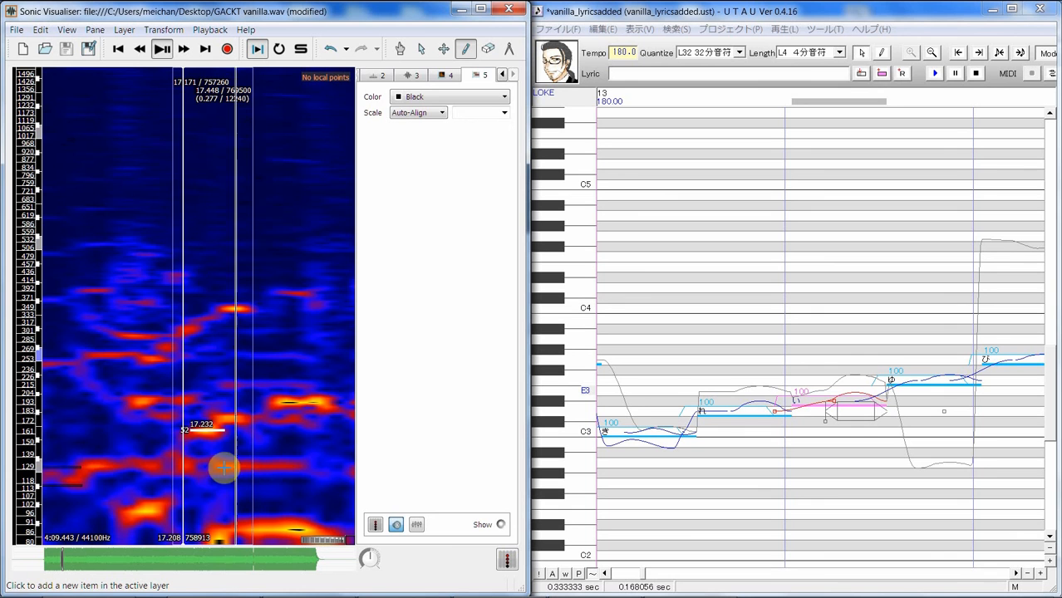
pyautogui.moveTo(188, 467); pyautogui.dragTo(236, 467)
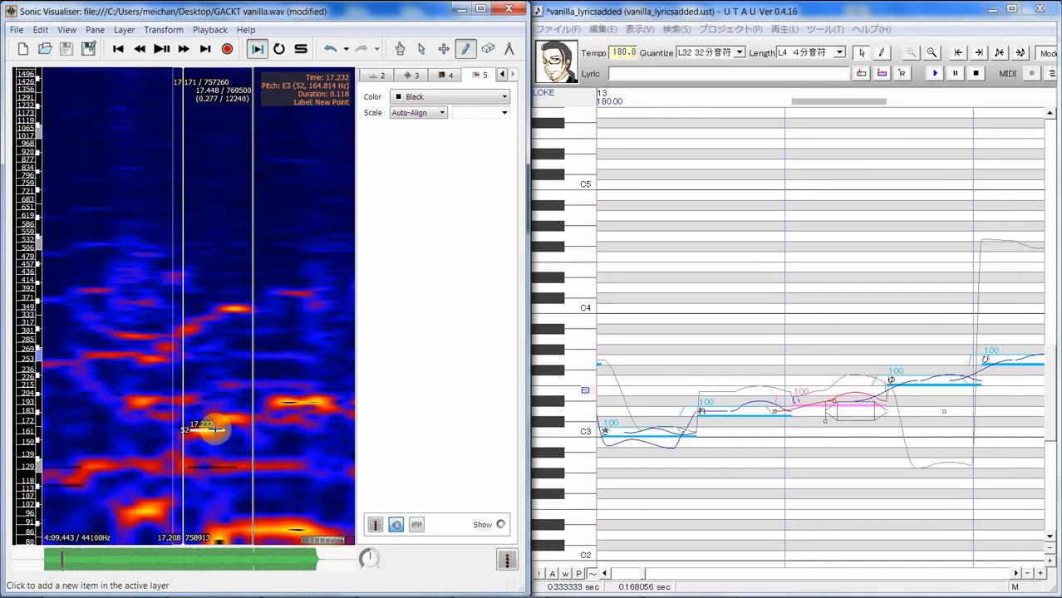
pyautogui.moveTo(215, 421); pyautogui.dragTo(246, 421)
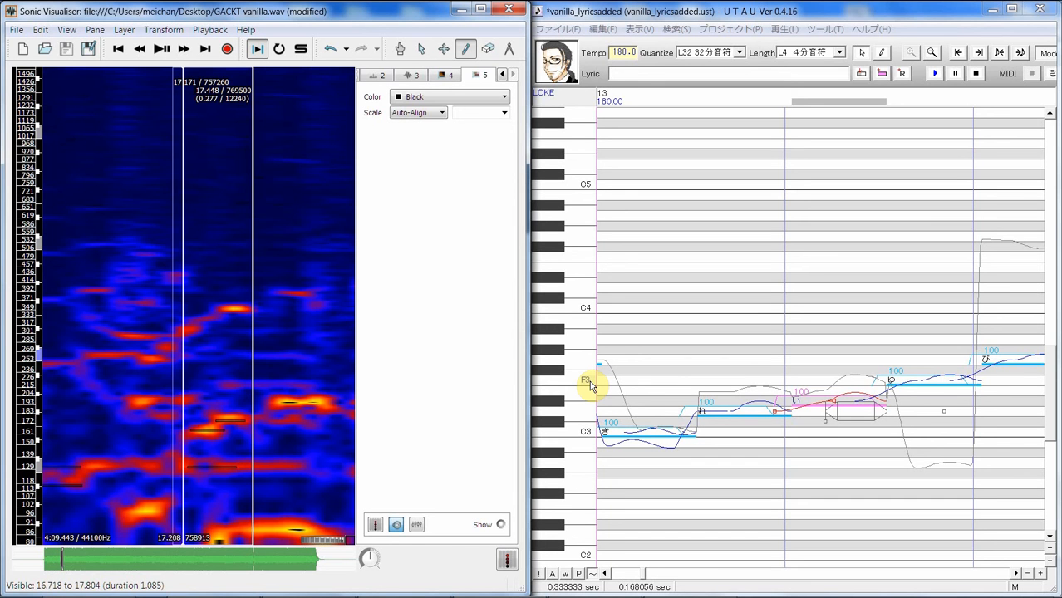
# Step: Reshape the ゆ note's pitch curve in UTAU with an added point and adjusted vibrato depth, then play れ through ゆ
pyautogui.click(917, 388)
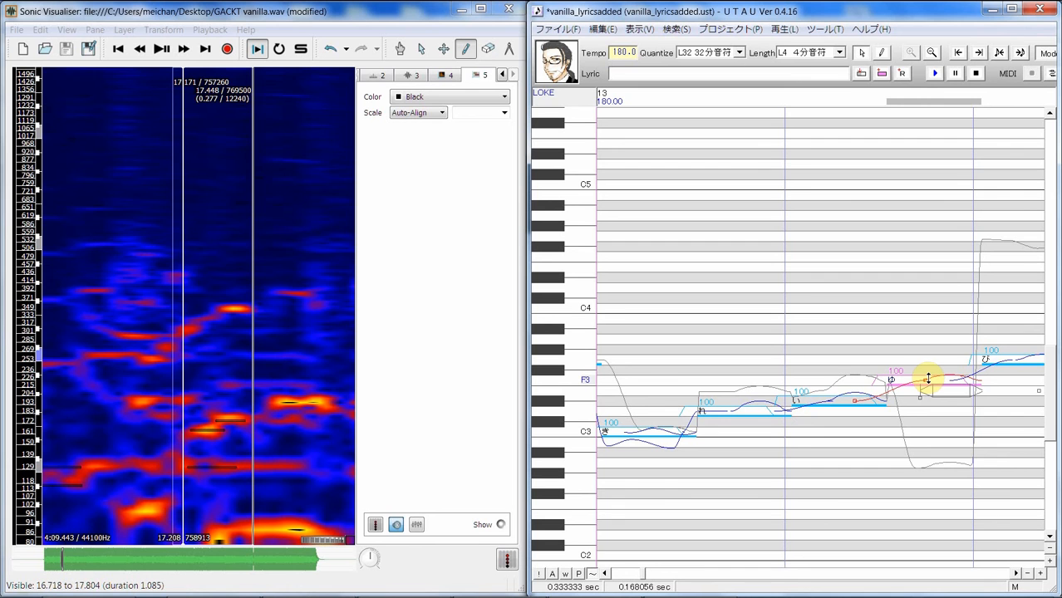
pyautogui.rightClick(925, 384)
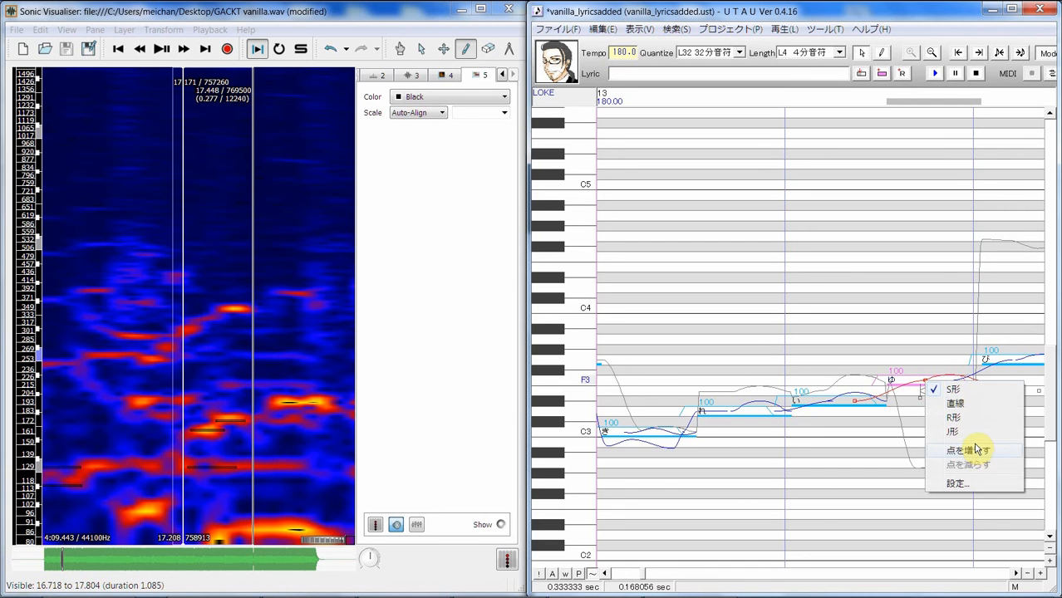
pyautogui.click(982, 446)
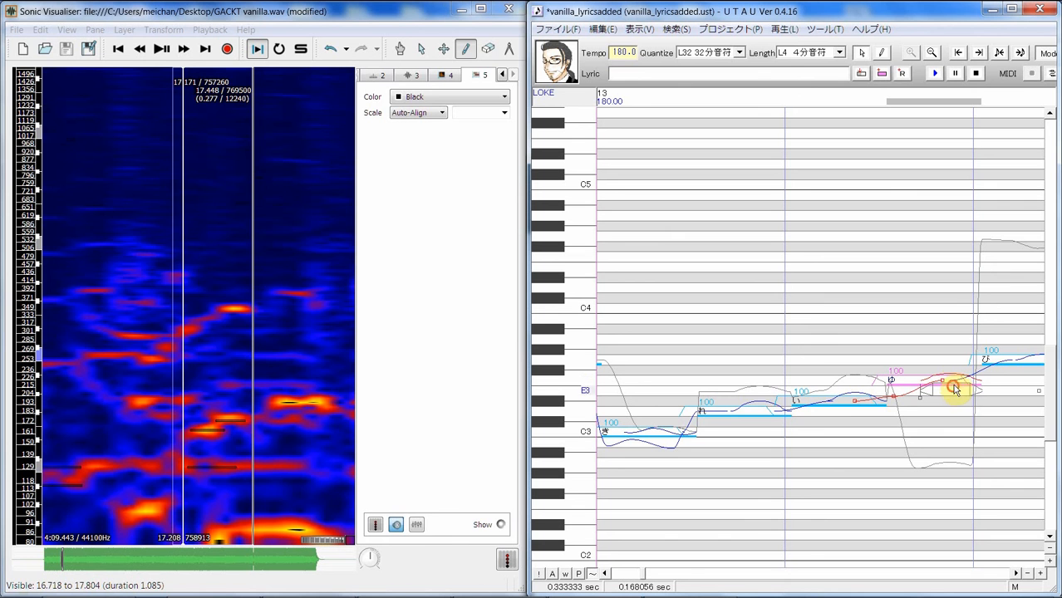
pyautogui.moveTo(954, 387); pyautogui.dragTo(956, 388)
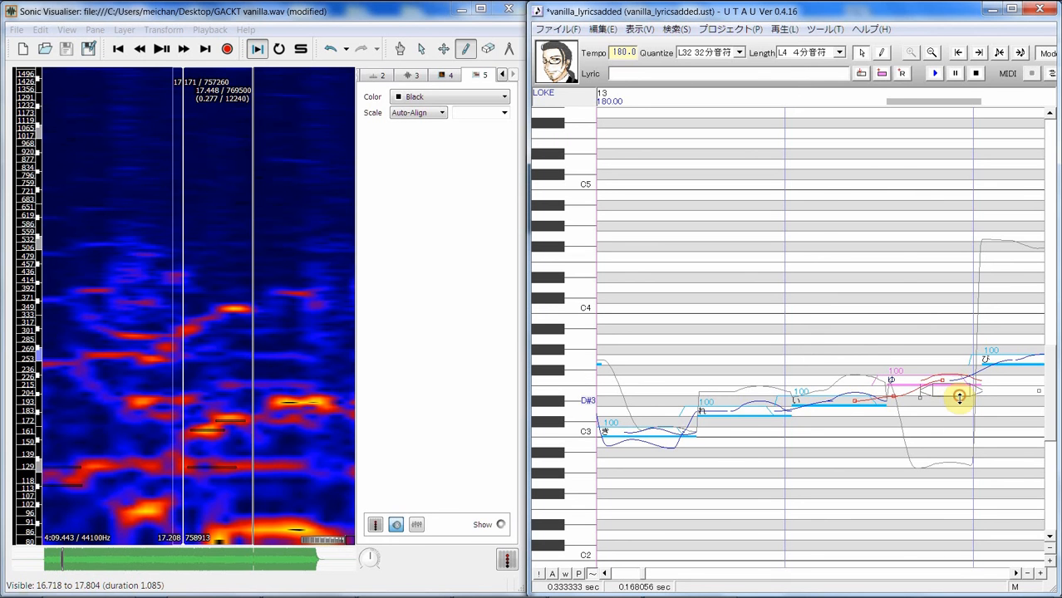
pyautogui.moveTo(953, 427); pyautogui.dragTo(706, 416)
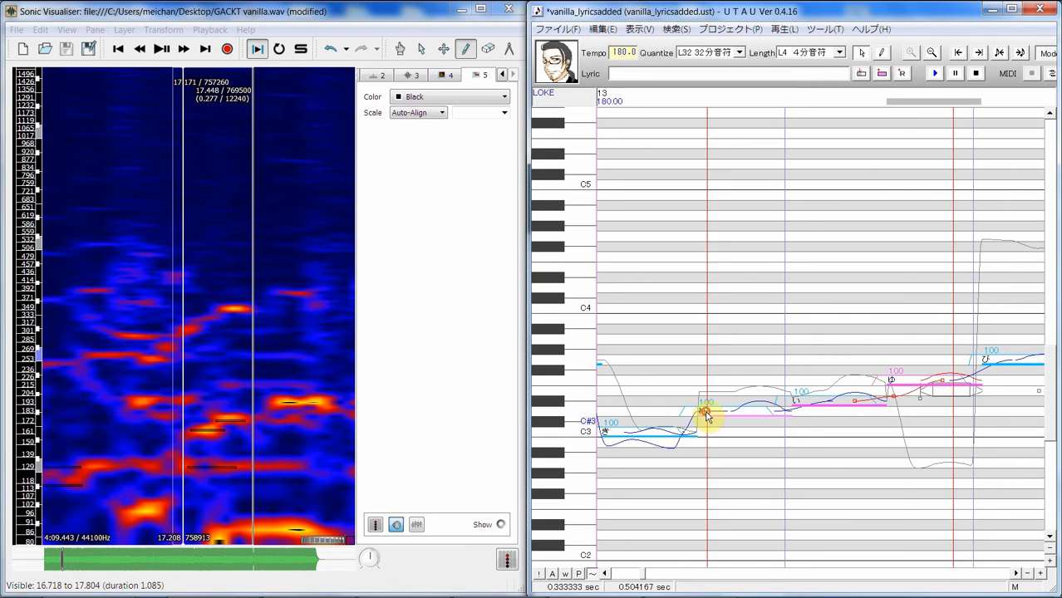
pyautogui.click(936, 76)
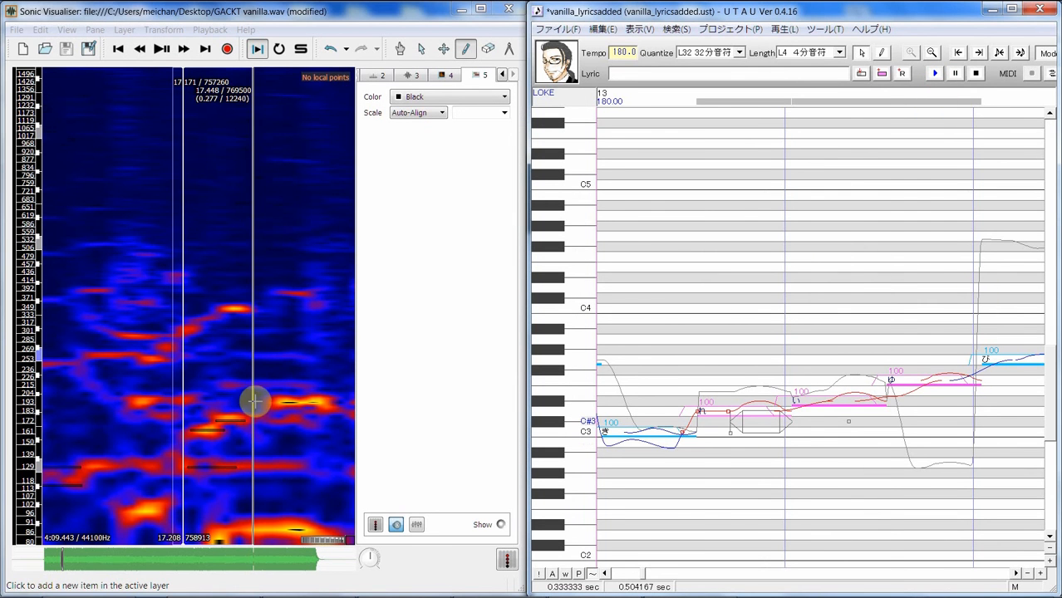
# Step: Try a reference note at about 193 Hz in Sonic Visualiser, then select and play the vocal from about 17.459 to 17.785 seconds
pyautogui.moveTo(261, 402); pyautogui.dragTo(318, 402)
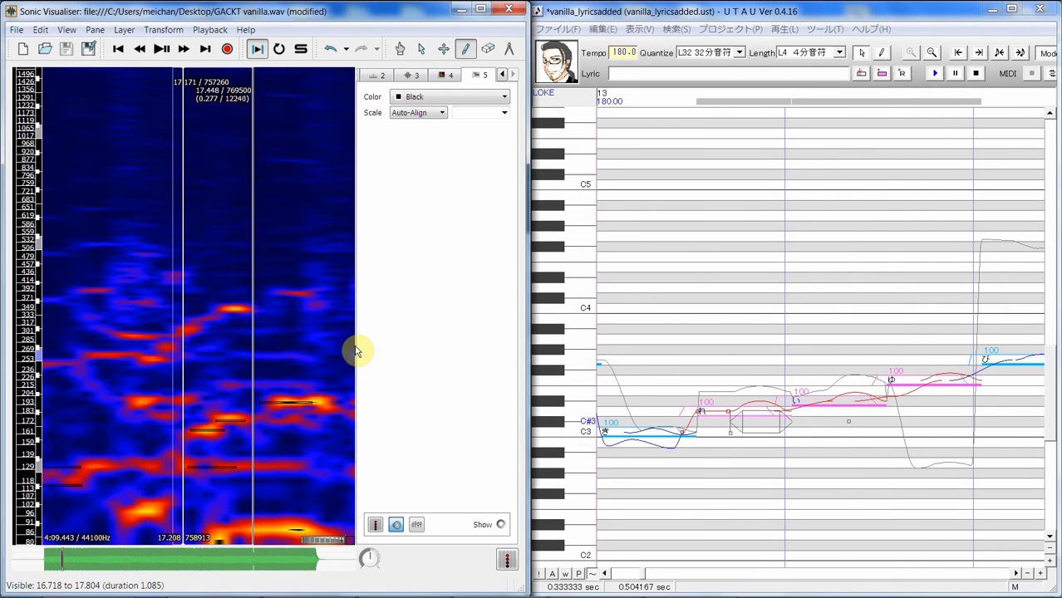
pyautogui.click(422, 48)
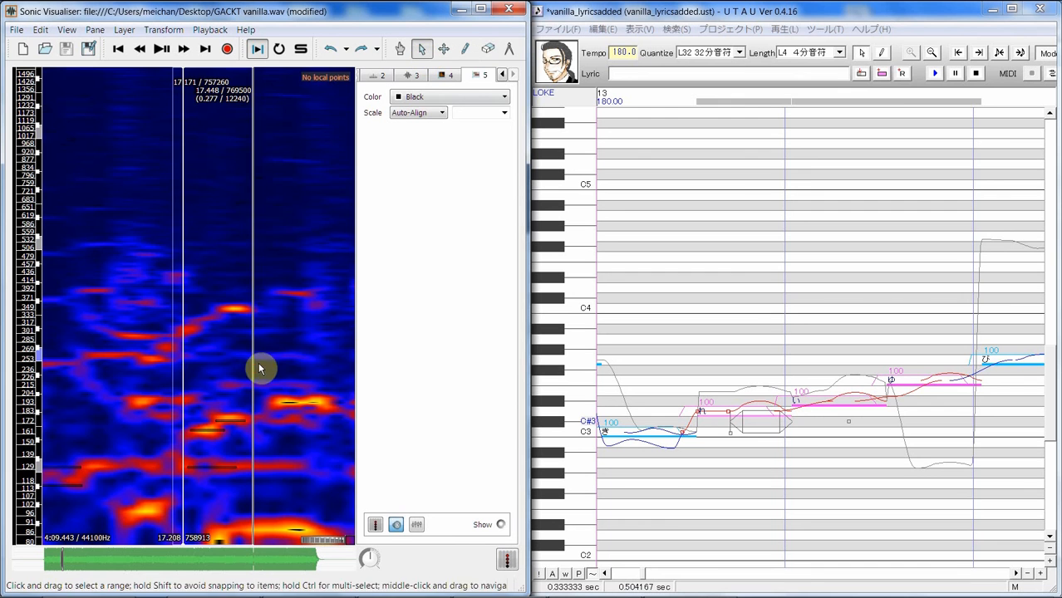
pyautogui.moveTo(259, 363); pyautogui.dragTo(225, 363)
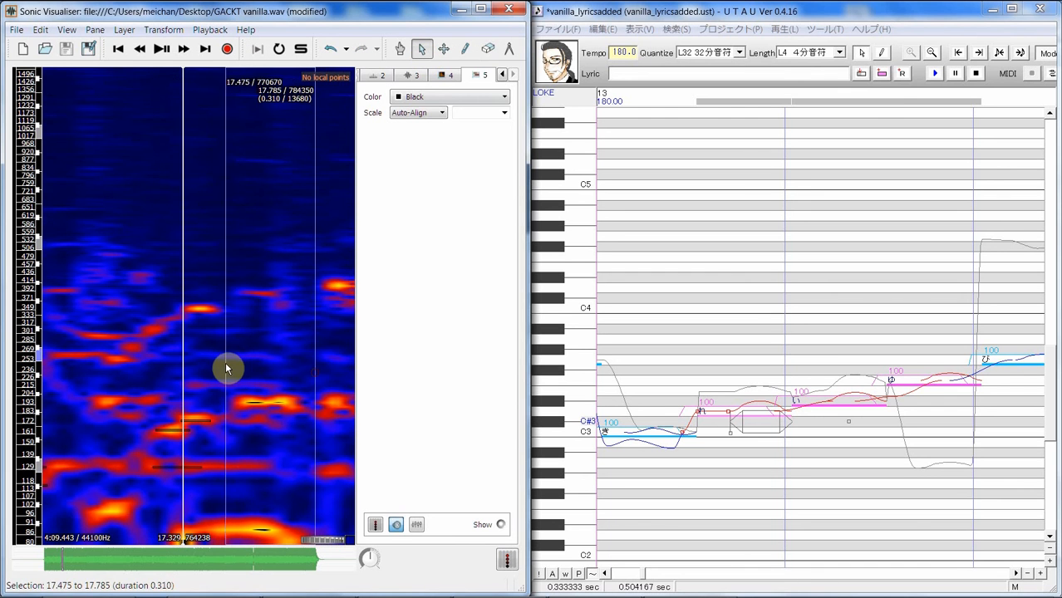
pyautogui.press('space')
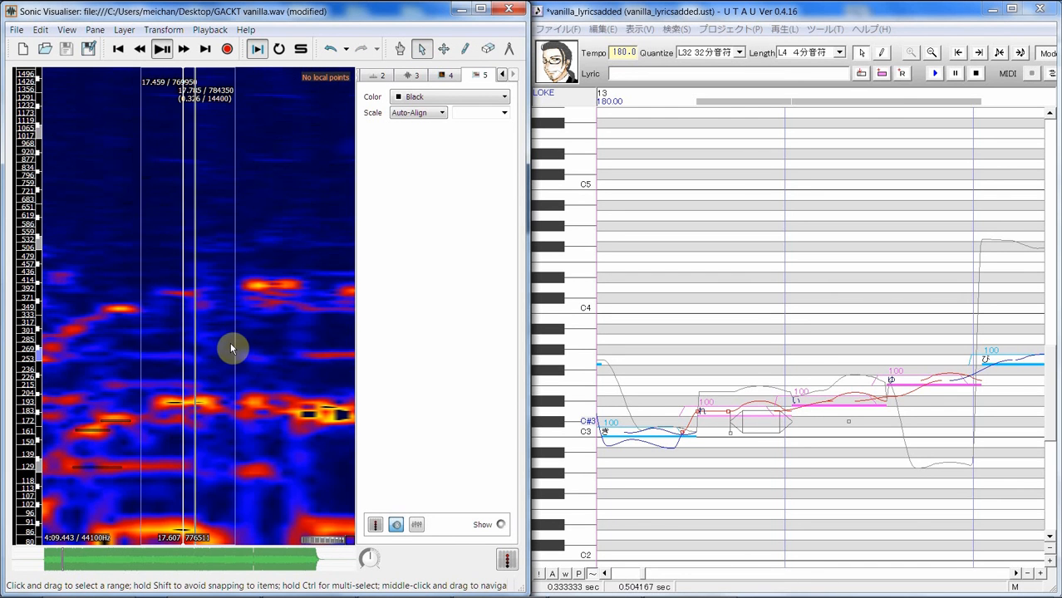
pyautogui.press('space')
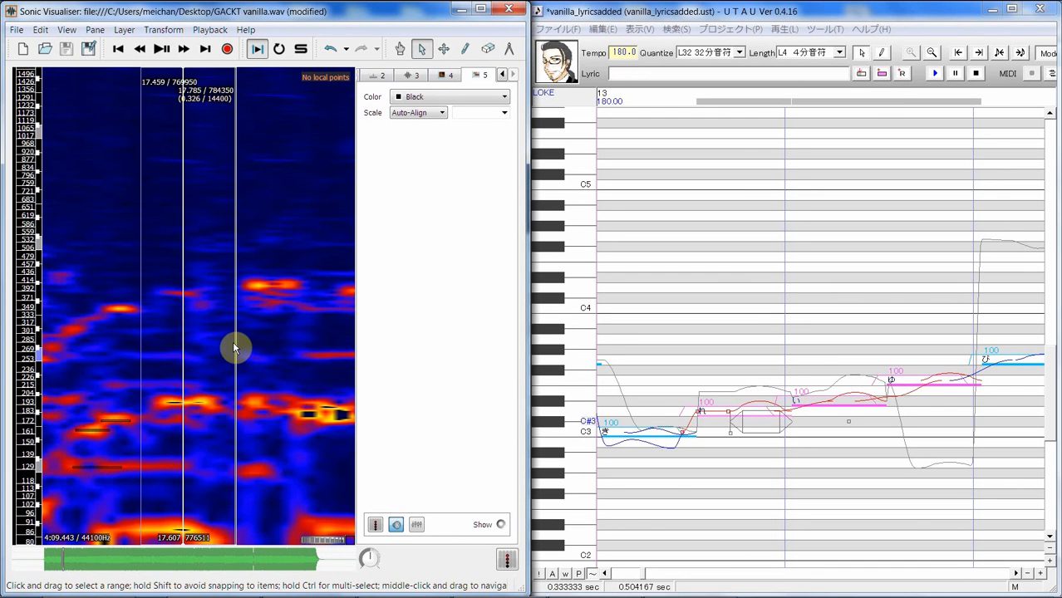
# Step: Draw a reference note at about 193 Hz on the spectrogram, from about 17.55 to 17.70 seconds
pyautogui.click(1016, 574)
pyautogui.click(1015, 574)
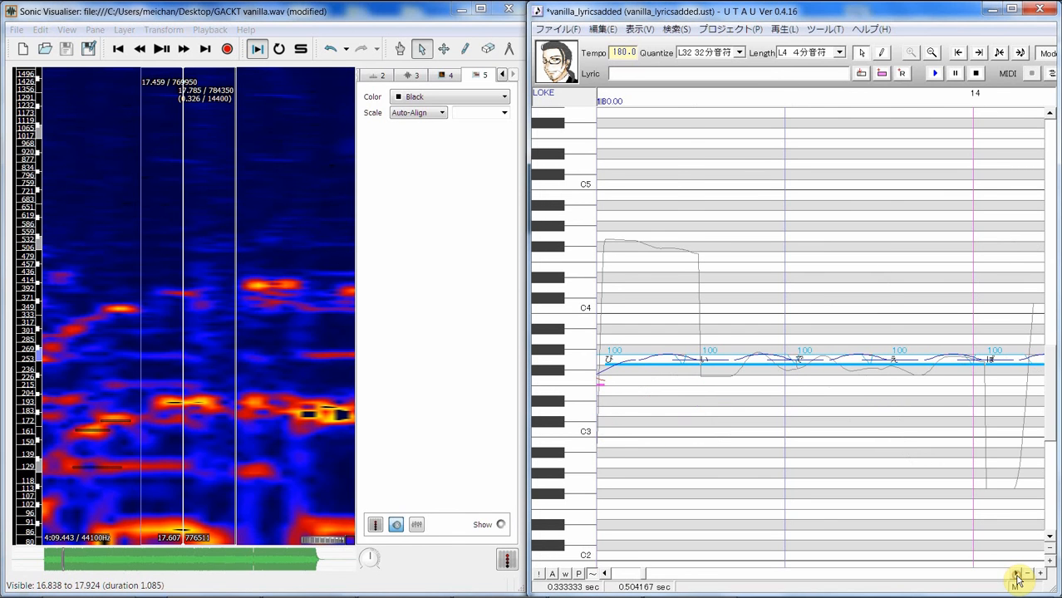
pyautogui.click(605, 574)
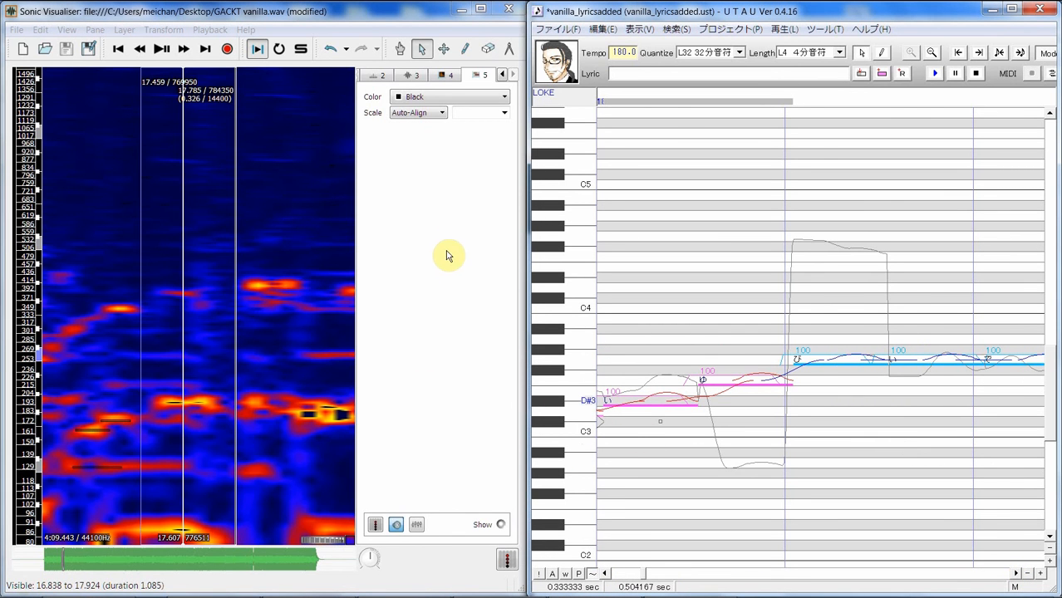
pyautogui.click(467, 48)
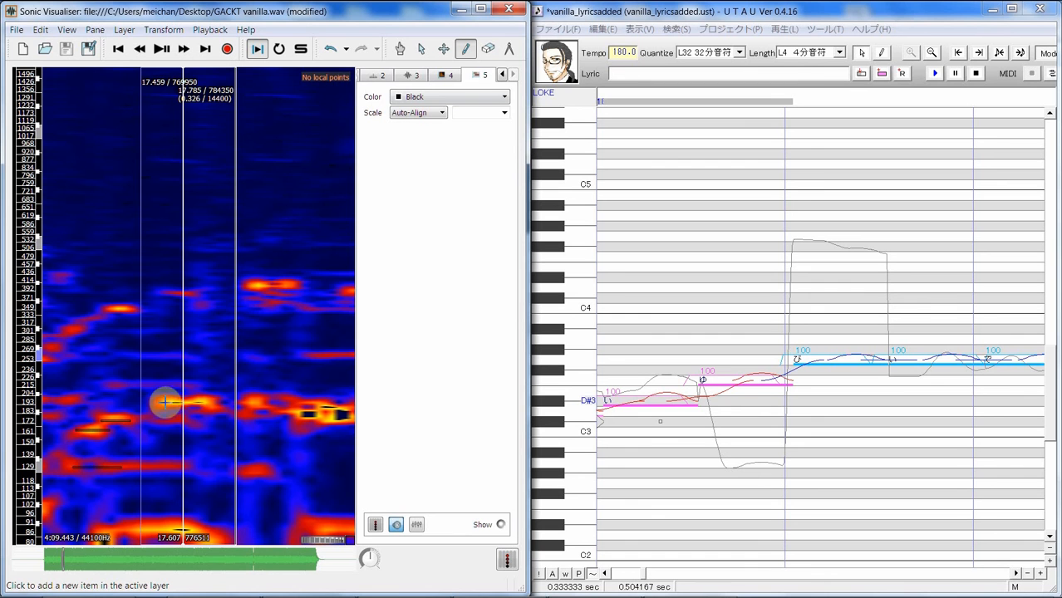
pyautogui.moveTo(167, 401); pyautogui.dragTo(209, 402)
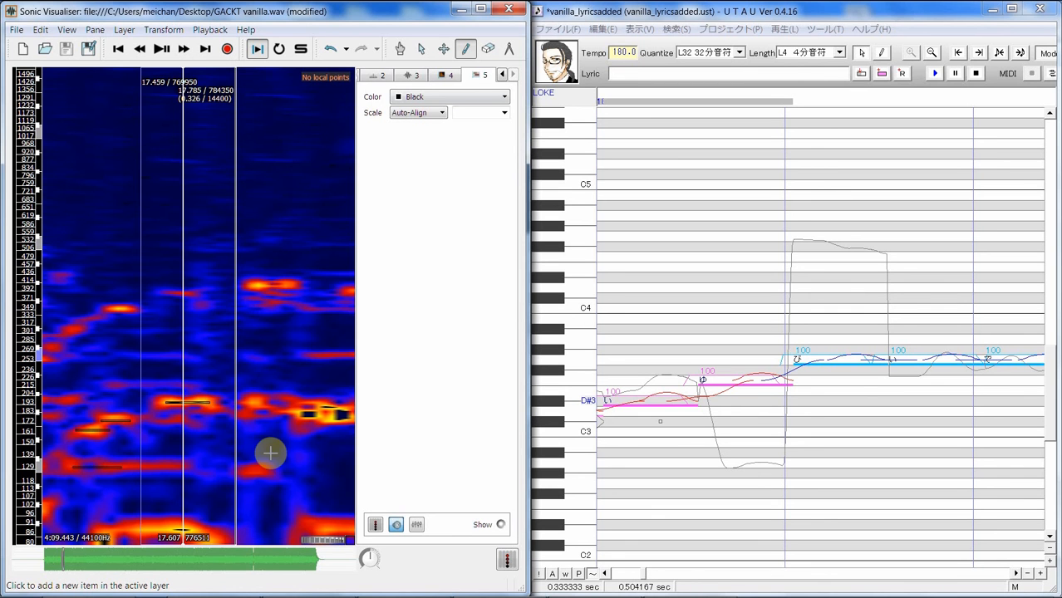
pyautogui.moveTo(181, 403)
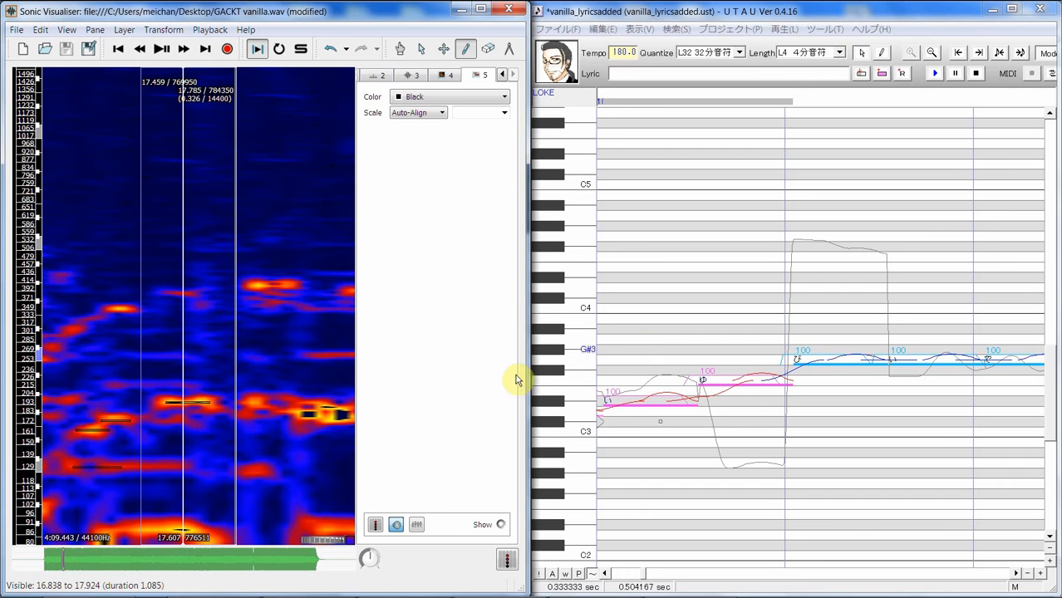
# Step: Add a pitch point to UTAU's び note, make the curve jump from F3 to G#3 at its start, and use a straight (直線) segment
pyautogui.click(822, 366)
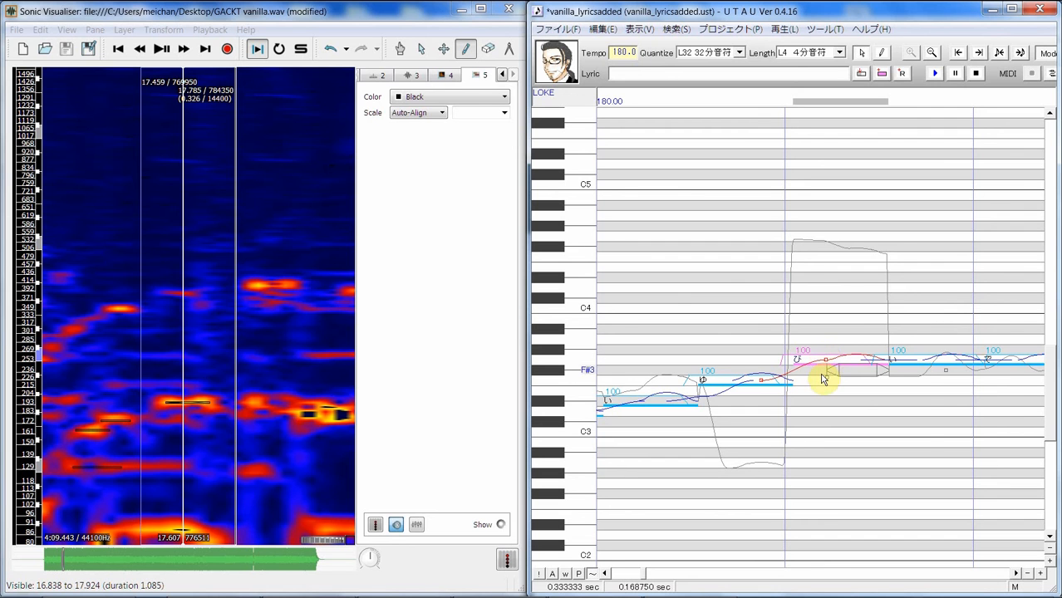
pyautogui.rightClick(826, 360)
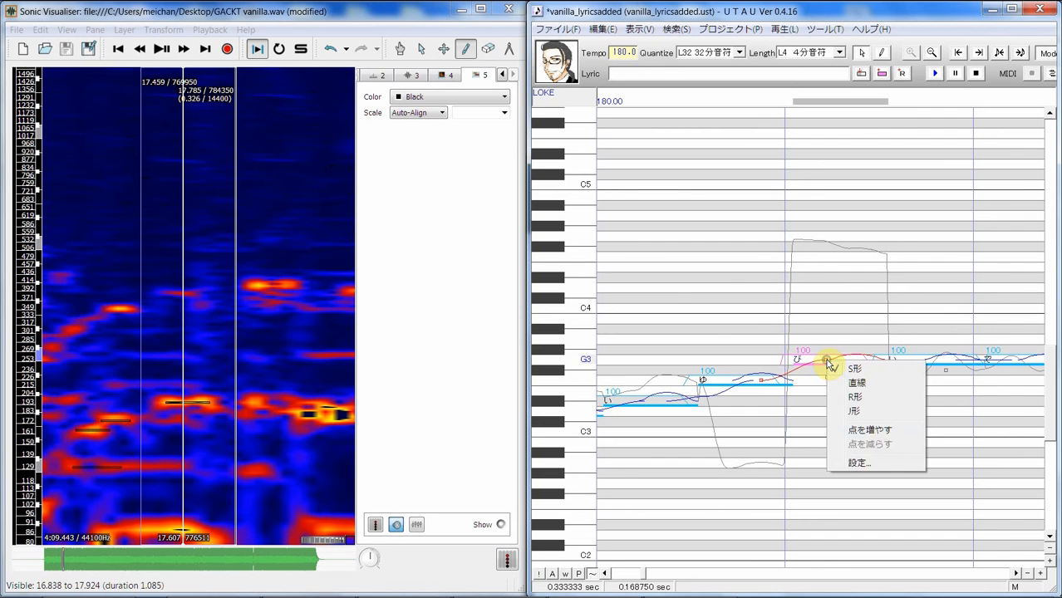
pyautogui.click(878, 432)
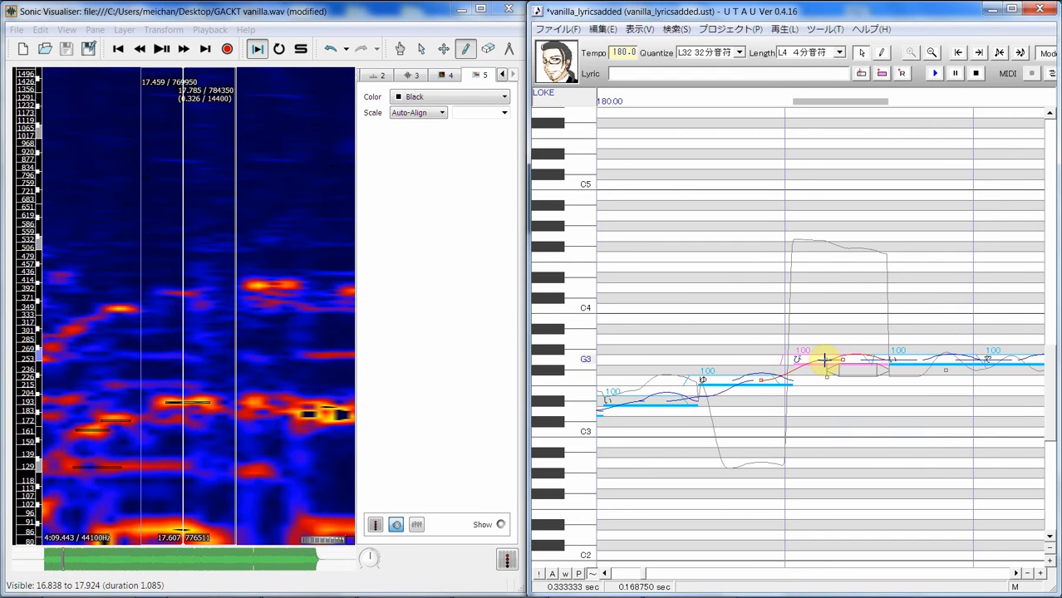
pyautogui.moveTo(782, 375)
pyautogui.mouseDown()
pyautogui.moveTo(773, 379)
pyautogui.moveTo(782, 379)
pyautogui.mouseUp()
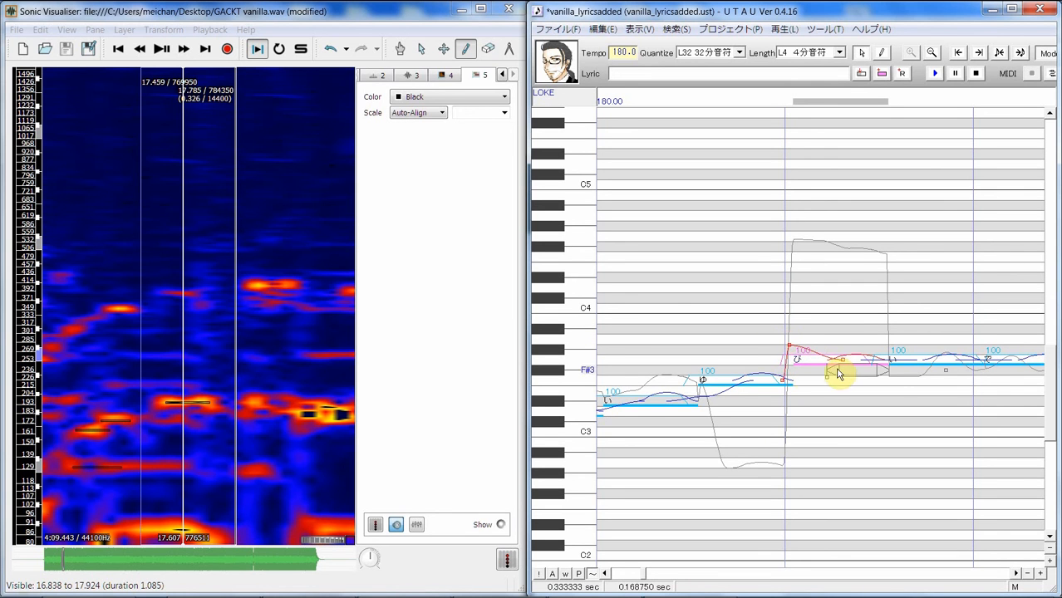
pyautogui.rightClick(788, 346)
pyautogui.click(821, 371)
# Step: Add another pitch point to the び note to hold the pitch near G#3 before falling to G3, and deepen its vibrato
pyautogui.rightClick(842, 360)
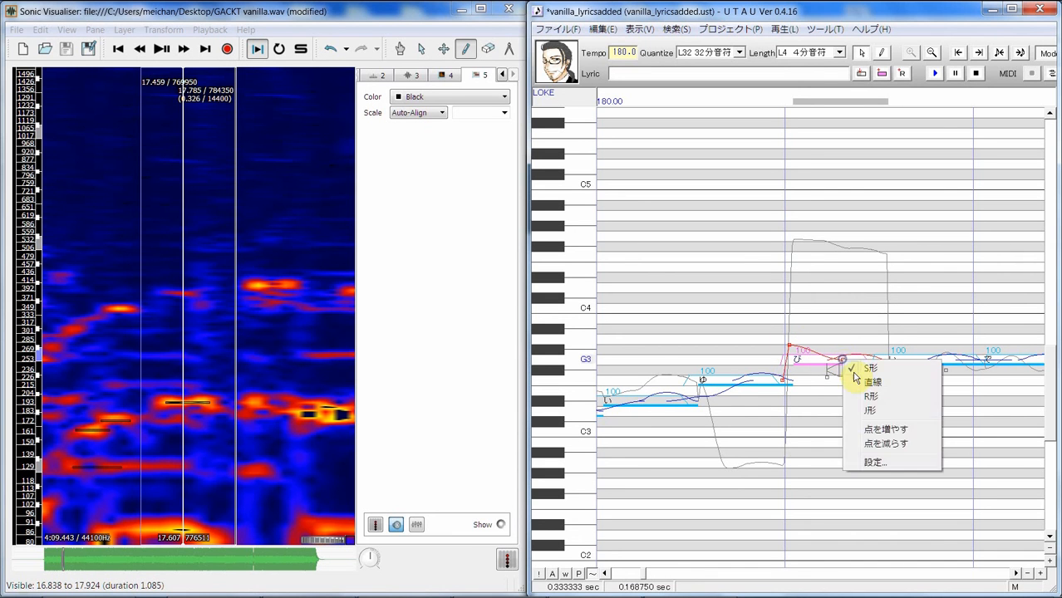
pyautogui.click(894, 431)
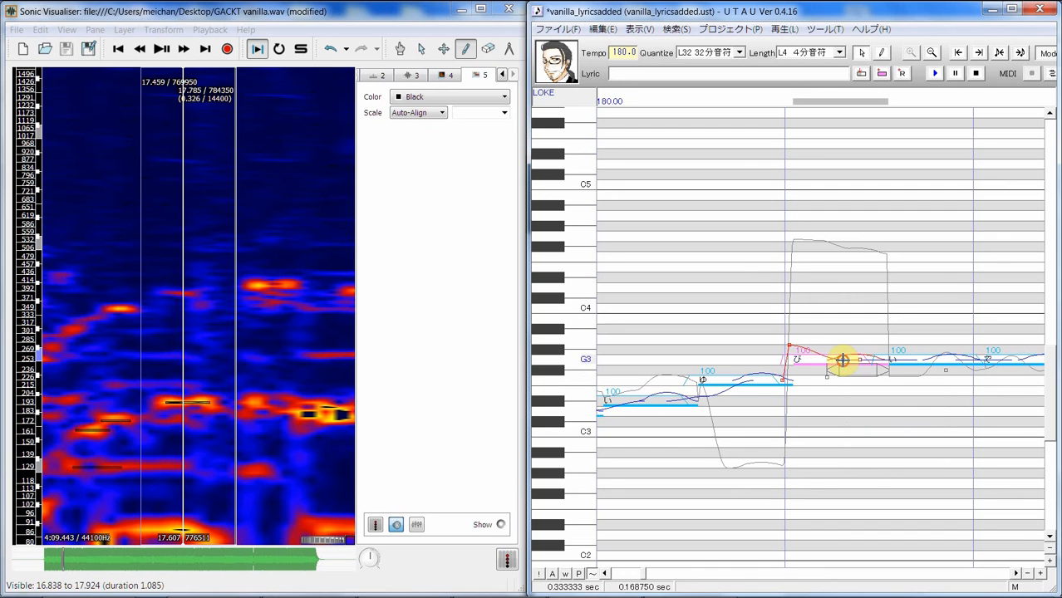
pyautogui.moveTo(842, 359)
pyautogui.mouseDown()
pyautogui.moveTo(810, 343)
pyautogui.moveTo(860, 362)
pyautogui.mouseUp()
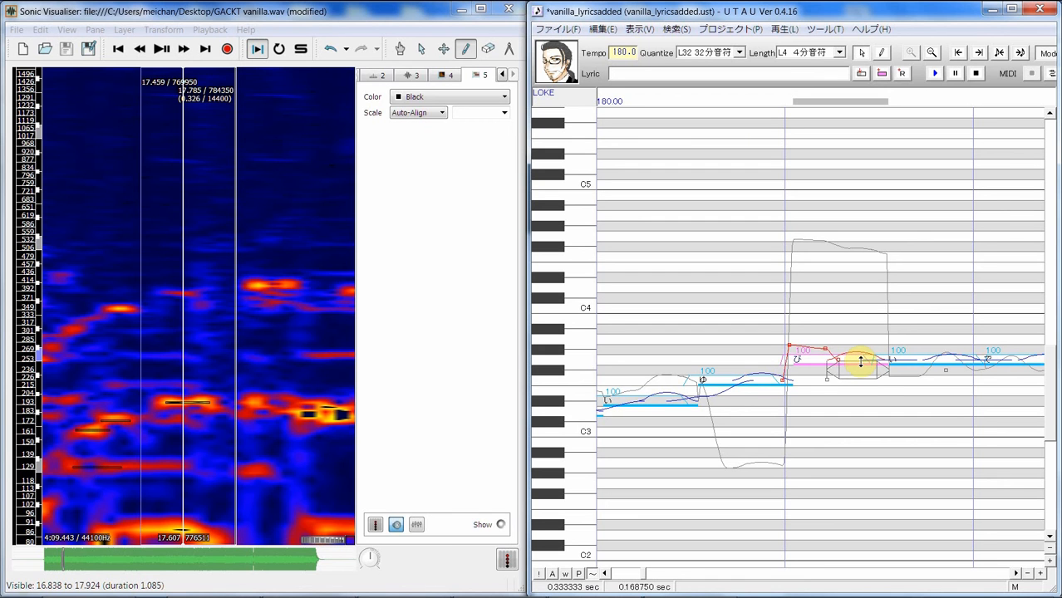
pyautogui.moveTo(863, 368)
pyautogui.mouseDown()
pyautogui.moveTo(873, 384)
pyautogui.moveTo(879, 377)
pyautogui.mouseUp()
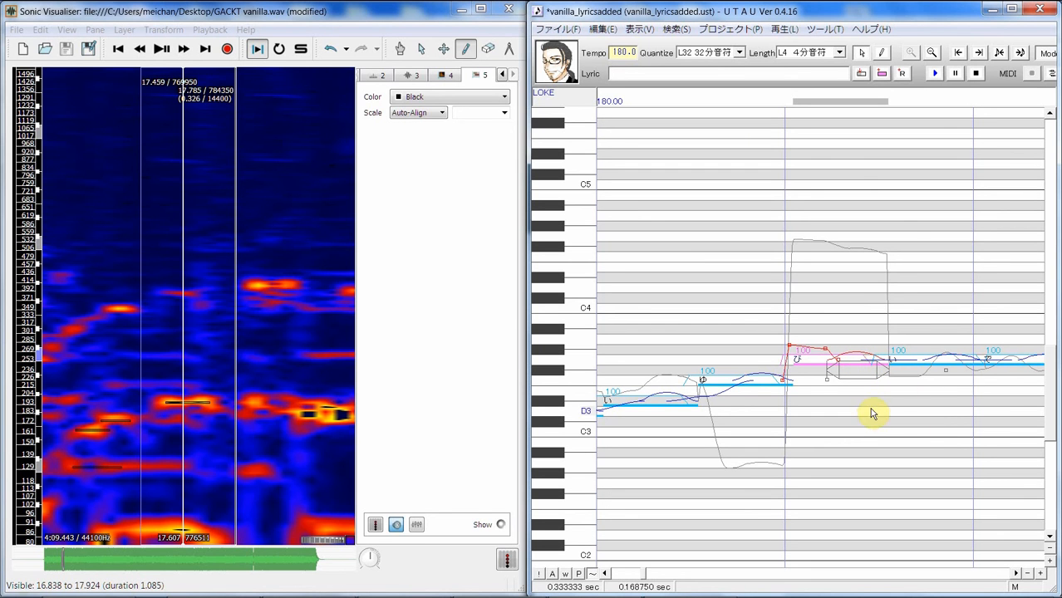
# Step: Play the UTAU notes from い through び, then the notes from び through え
pyautogui.moveTo(872, 435); pyautogui.dragTo(683, 439)
pyautogui.click(934, 73)
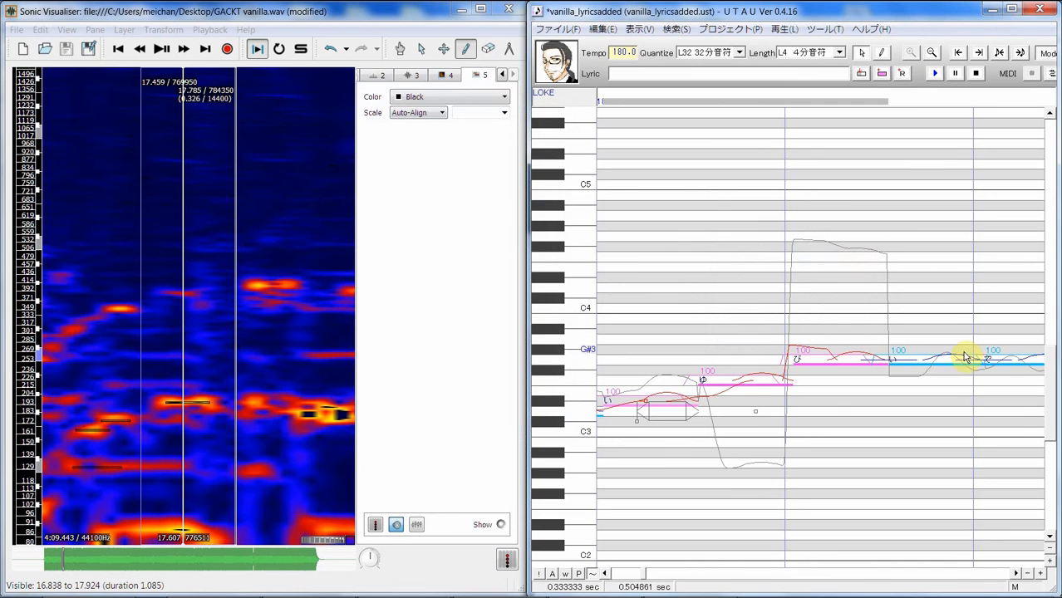
pyautogui.click(1017, 575)
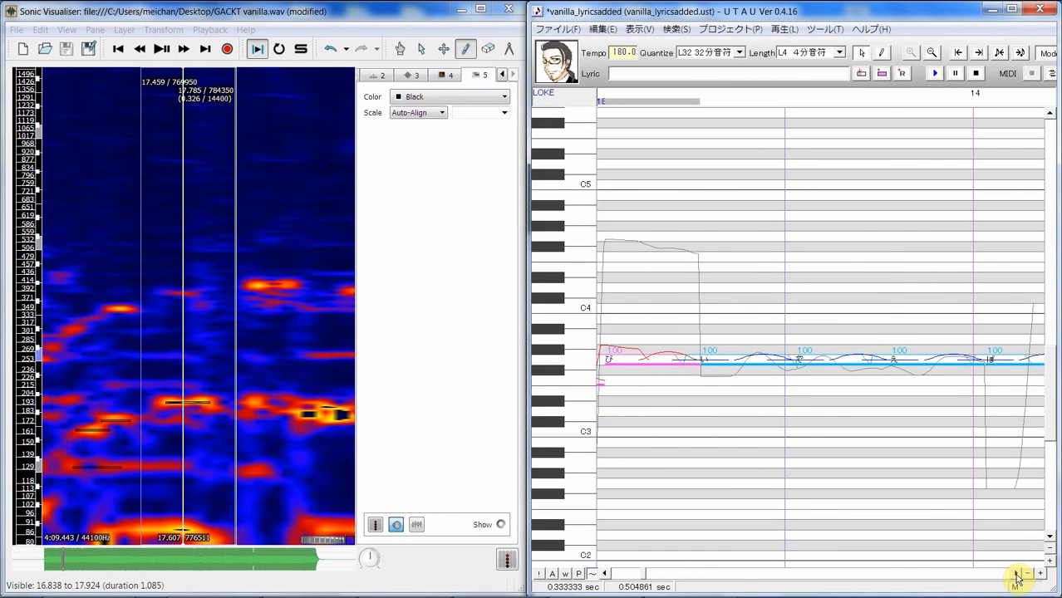
pyautogui.click(715, 415)
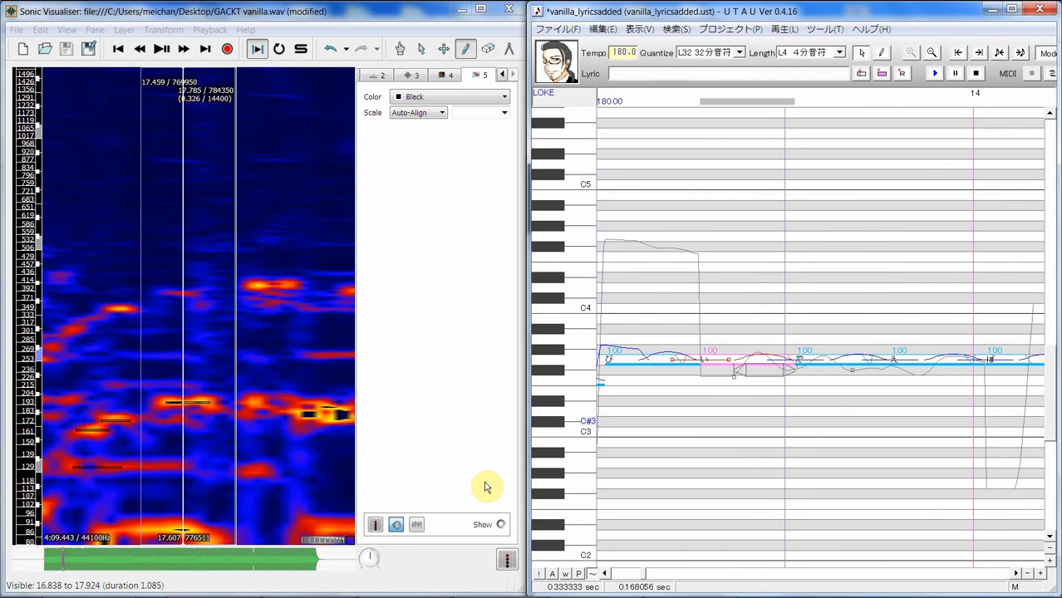
pyautogui.moveTo(655, 413); pyautogui.dragTo(931, 372)
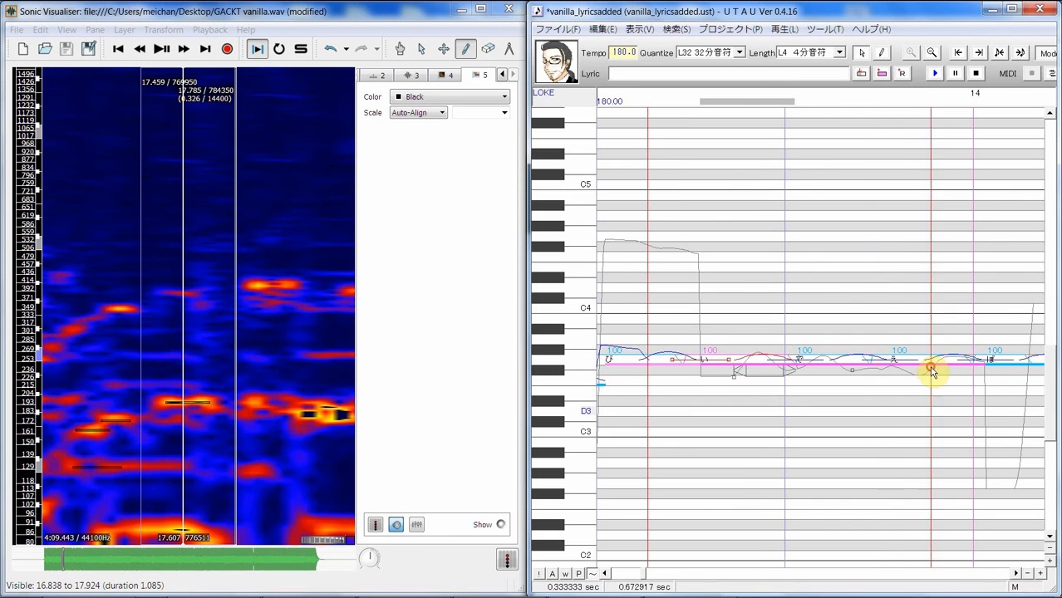
pyautogui.click(936, 73)
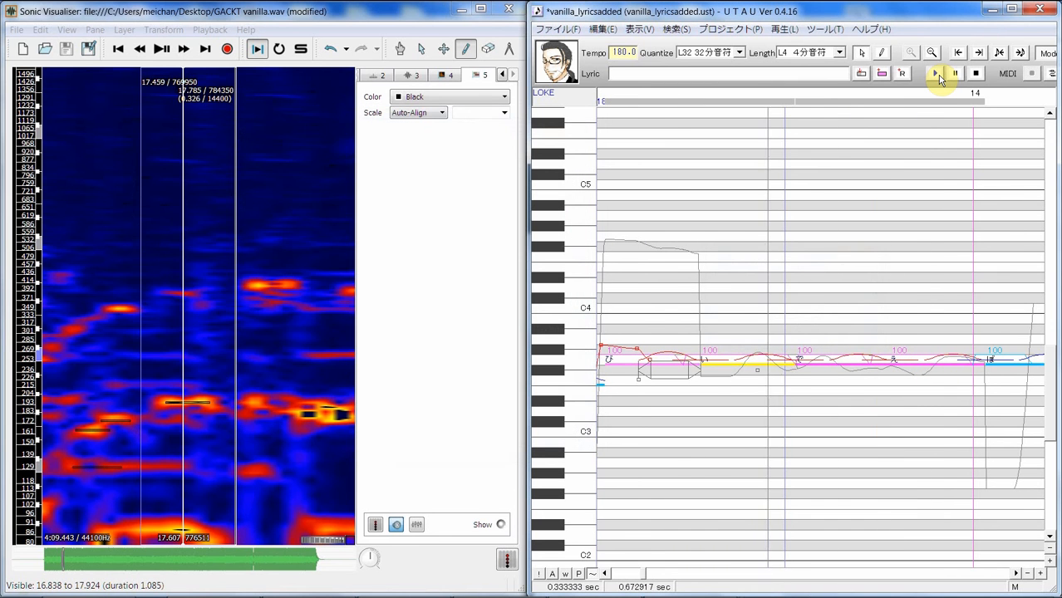
# Step: Replay the UTAU notes from び through え, and then play the longer phrase from び through な
pyautogui.click(936, 73)
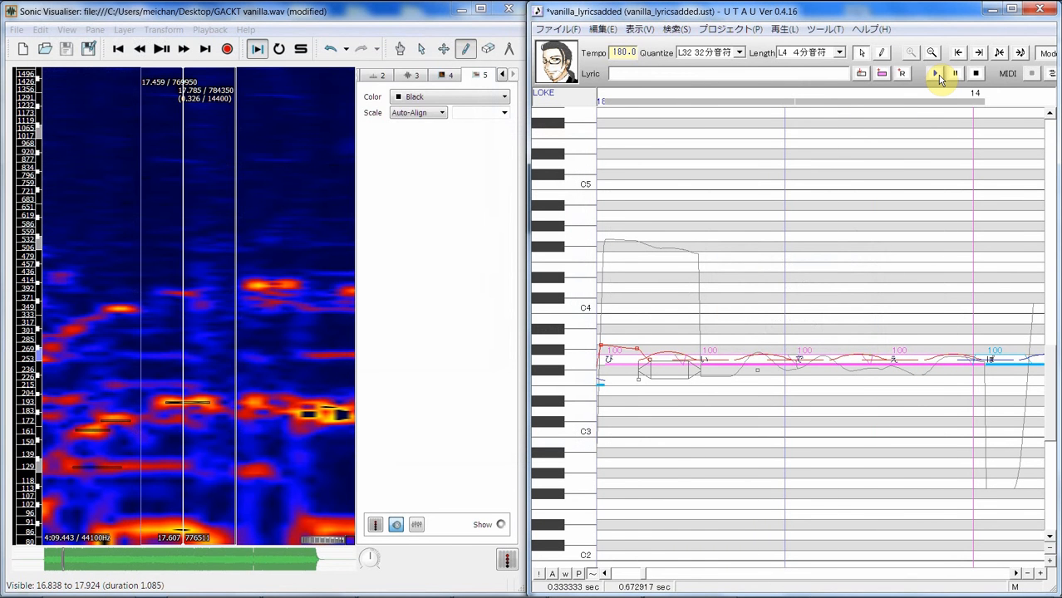
pyautogui.click(938, 75)
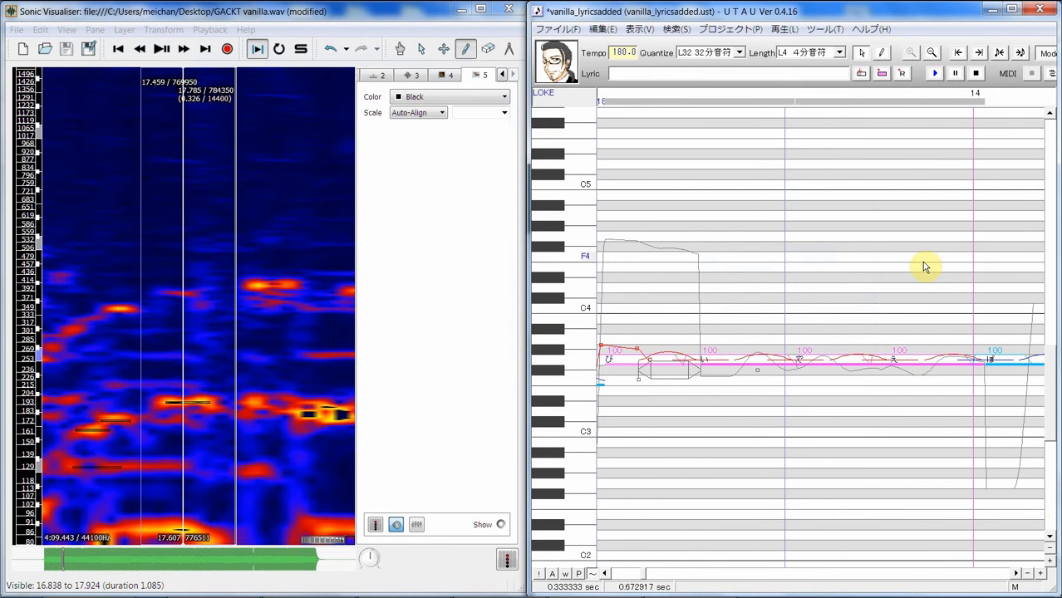
pyautogui.click(1027, 574)
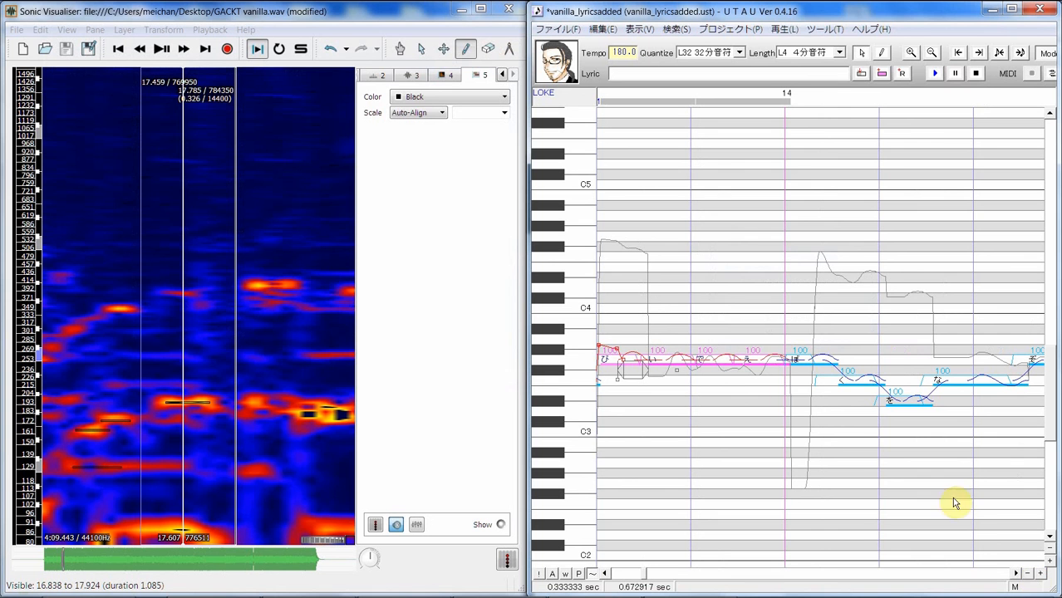
pyautogui.moveTo(621, 392); pyautogui.dragTo(971, 357)
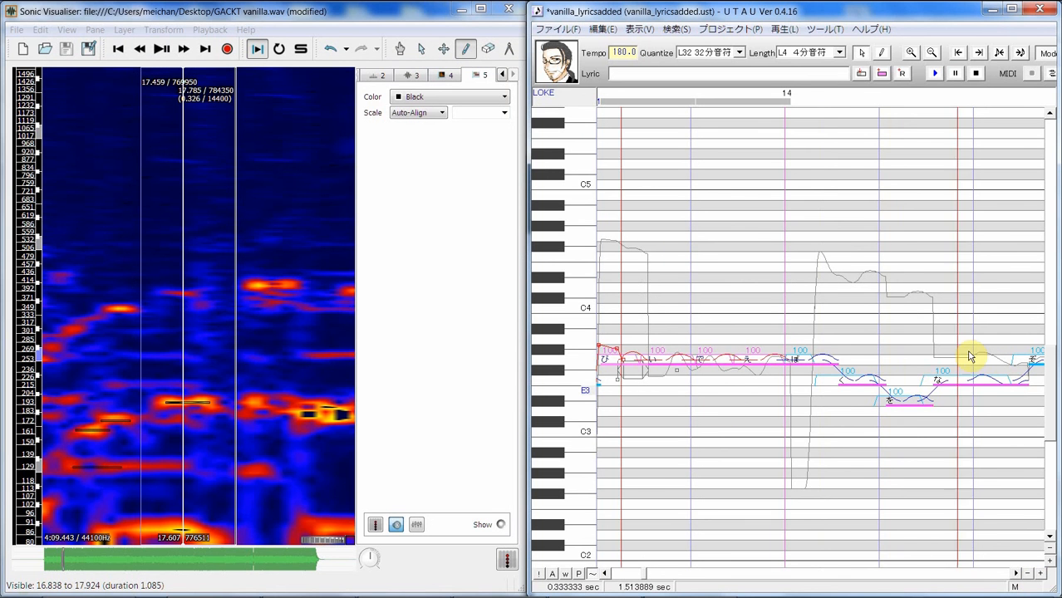
pyautogui.click(937, 74)
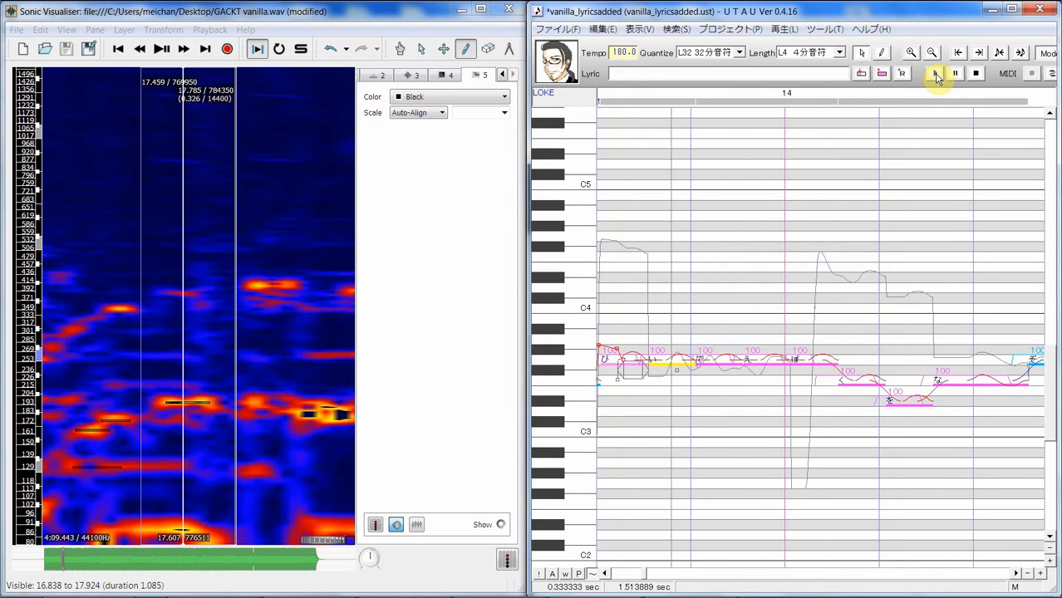
pyautogui.click(937, 75)
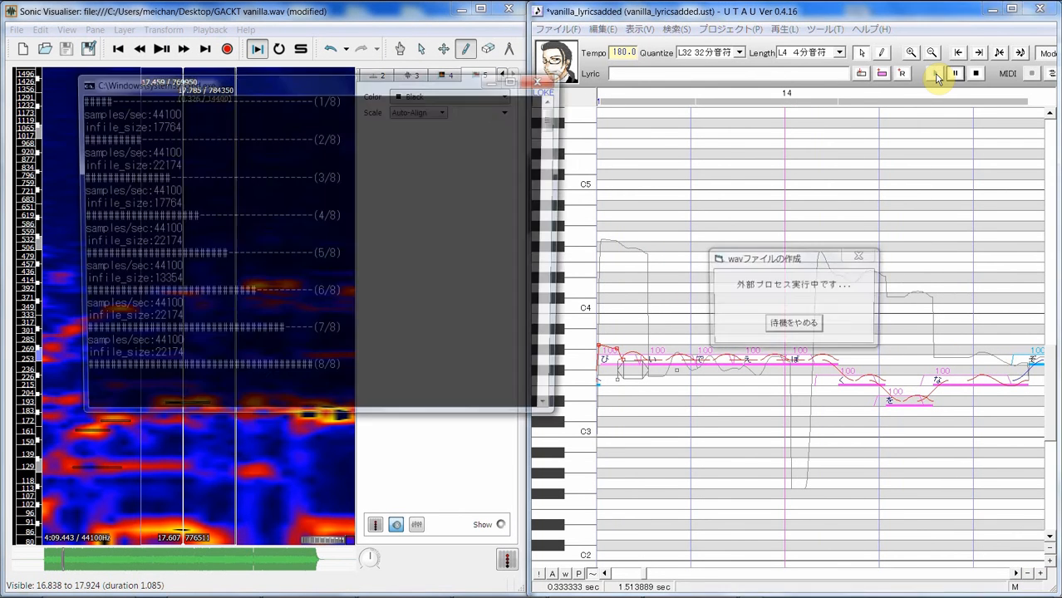
pyautogui.click(1044, 580)
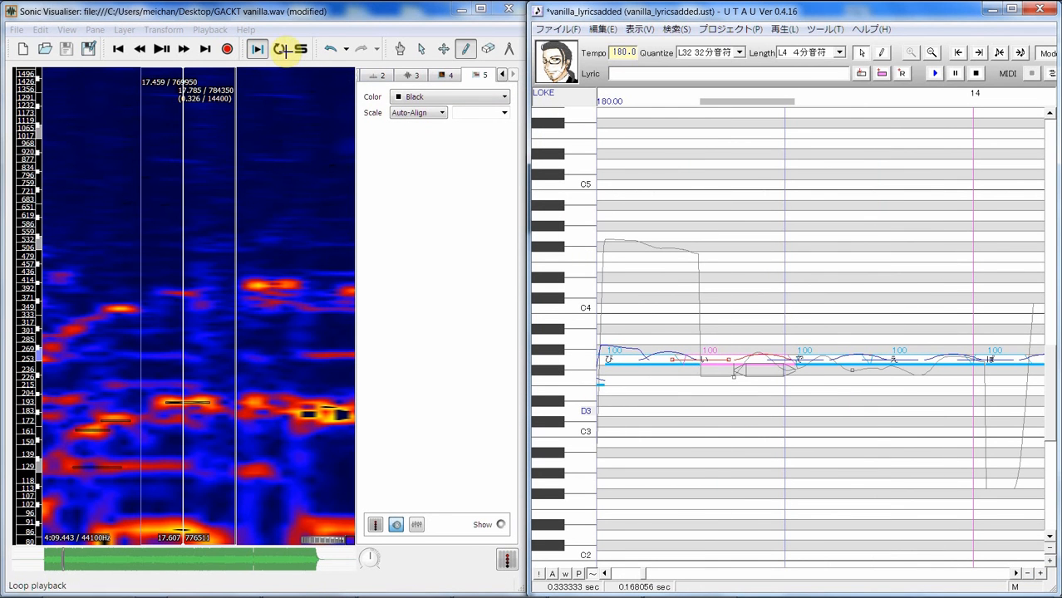
# Step: Select the spectrogram range from 17.771 to 18.028 seconds in Sonic Visualiser and play it
pyautogui.click(259, 53)
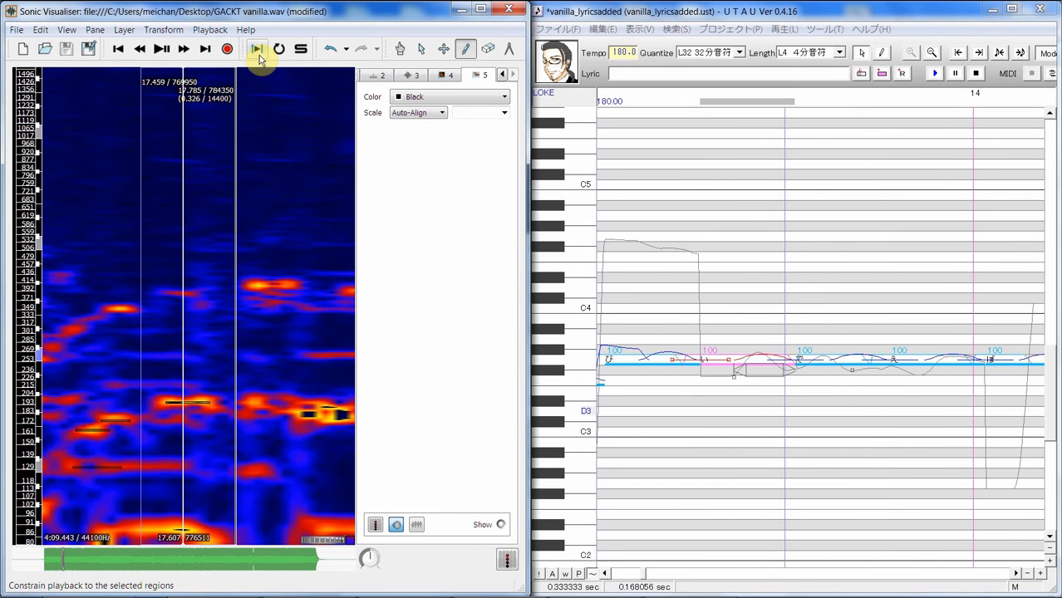
pyautogui.click(259, 53)
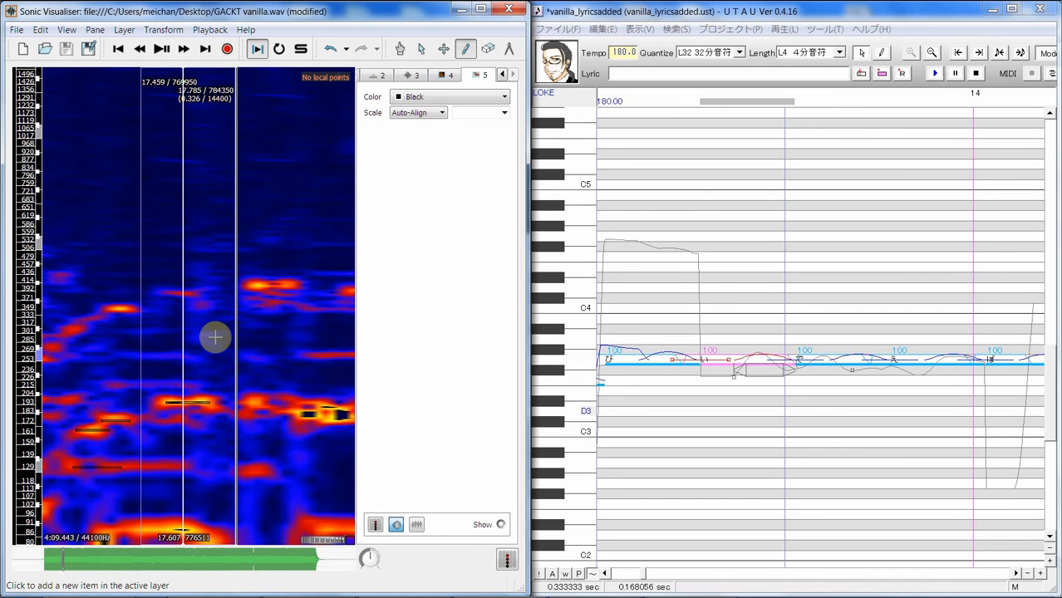
pyautogui.moveTo(213, 335); pyautogui.dragTo(450, 53)
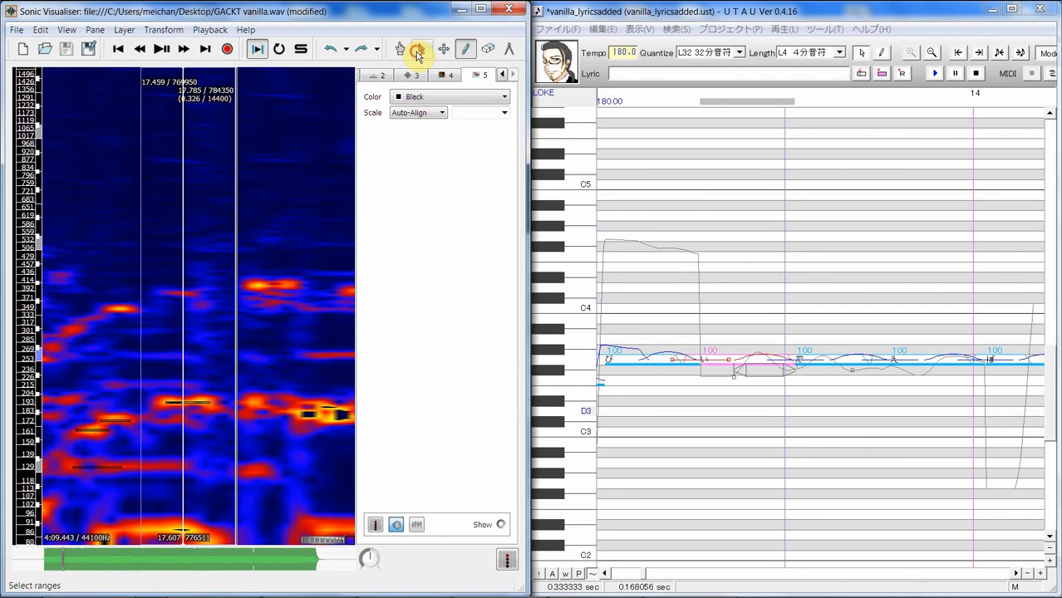
pyautogui.click(422, 48)
pyautogui.moveTo(234, 367); pyautogui.dragTo(303, 347)
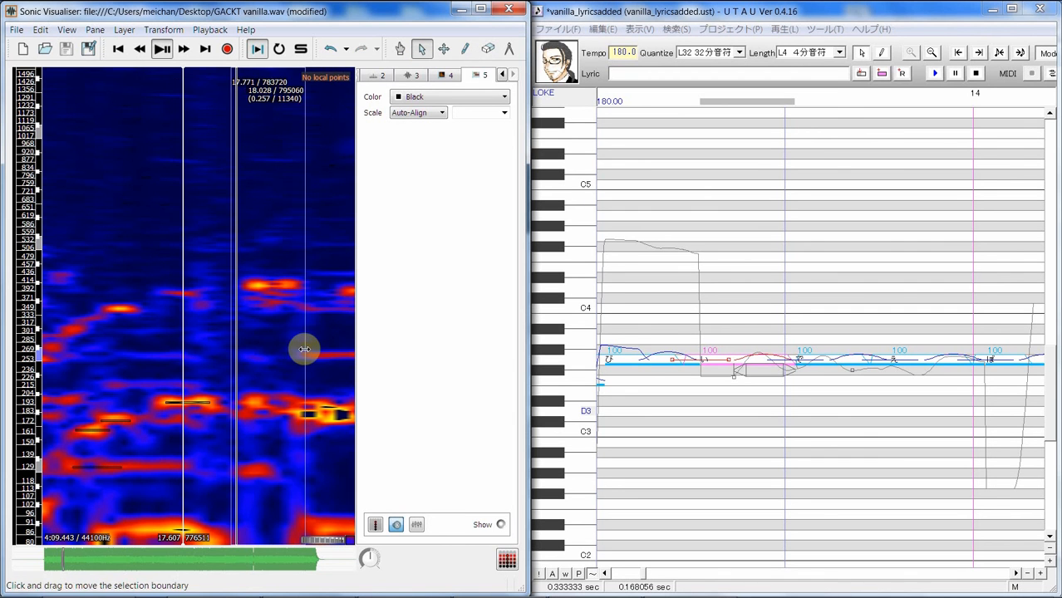
pyautogui.press('space')
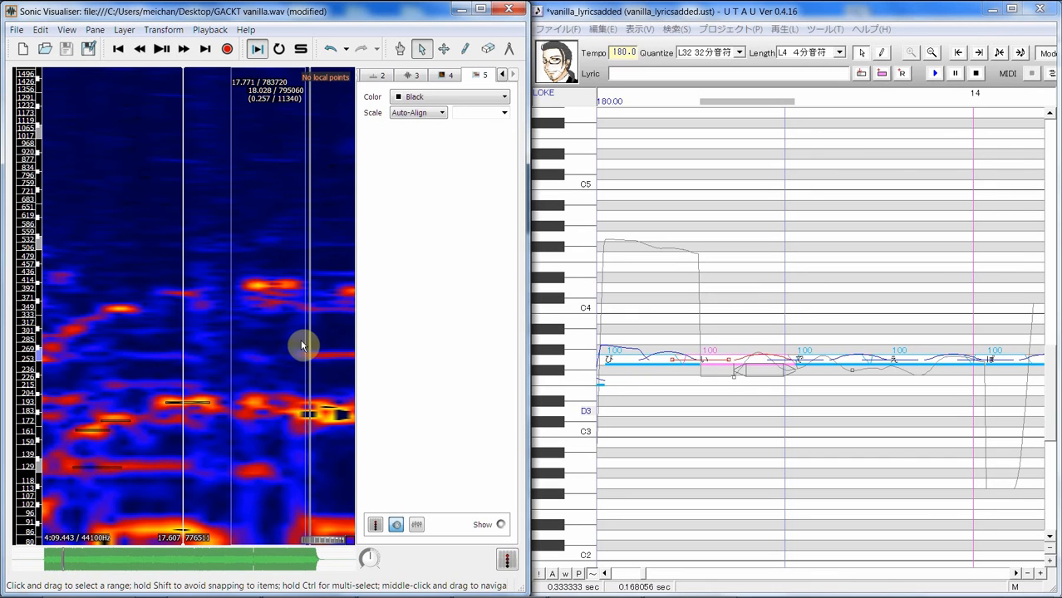
pyautogui.press('space')
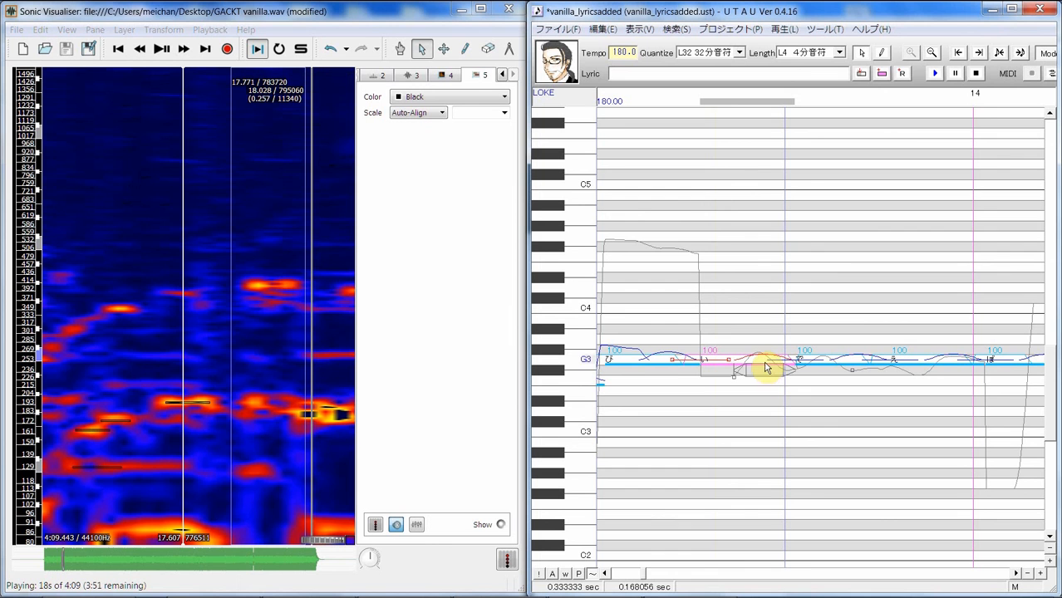
# Step: Deepen the UTAU い note's vibrato and shorten it so that it starts further into the note
pyautogui.moveTo(746, 370); pyautogui.dragTo(828, 377)
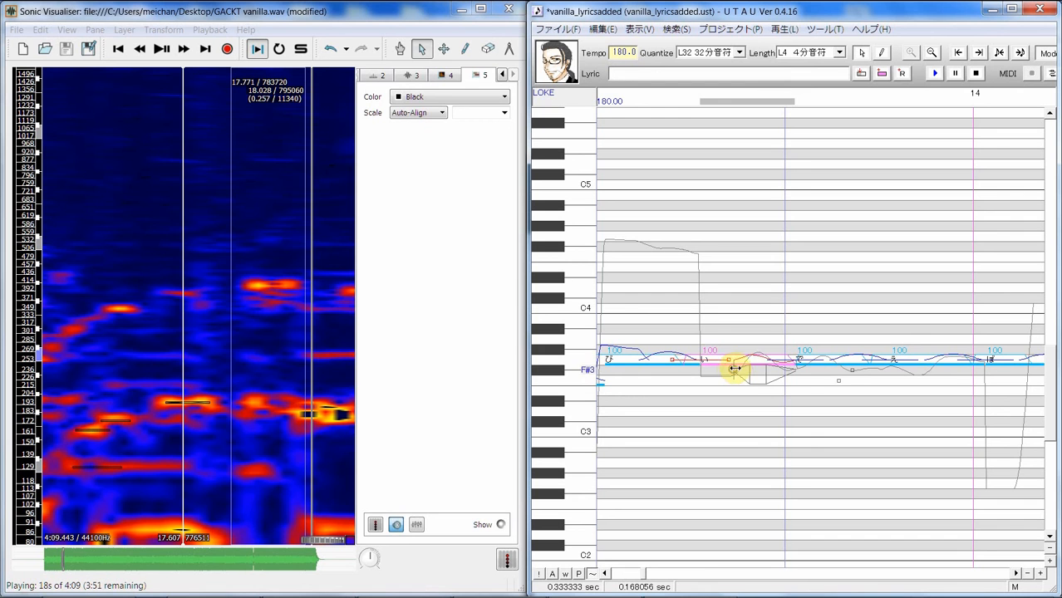
pyautogui.moveTo(735, 368); pyautogui.dragTo(768, 364)
pyautogui.moveTo(778, 417); pyautogui.dragTo(654, 400)
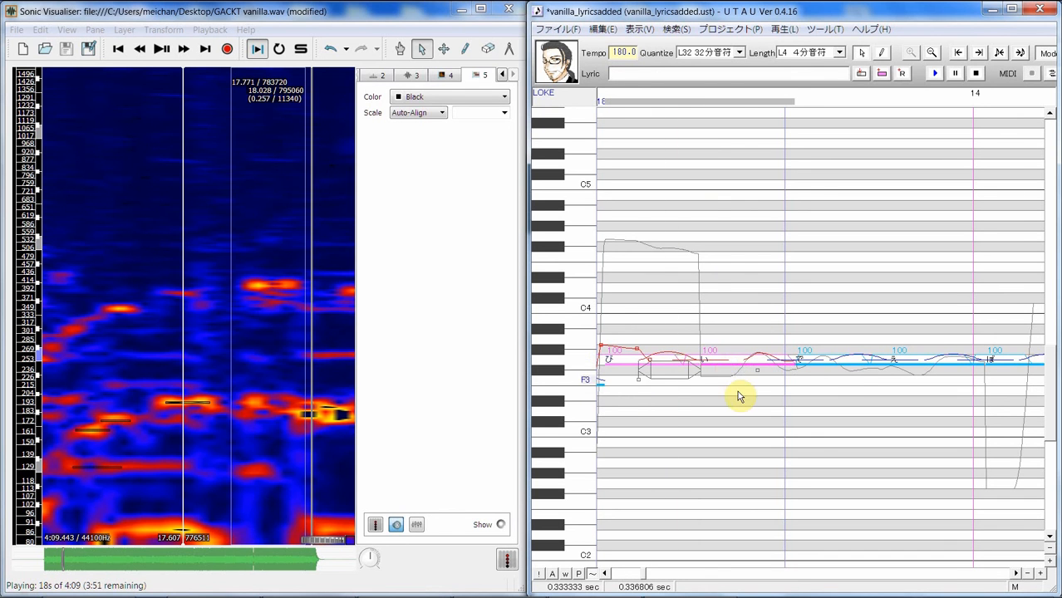
# Step: Add two pitch points to the い note and lower one to about F#3 at the note's start
pyautogui.click(735, 368)
pyautogui.rightClick(729, 360)
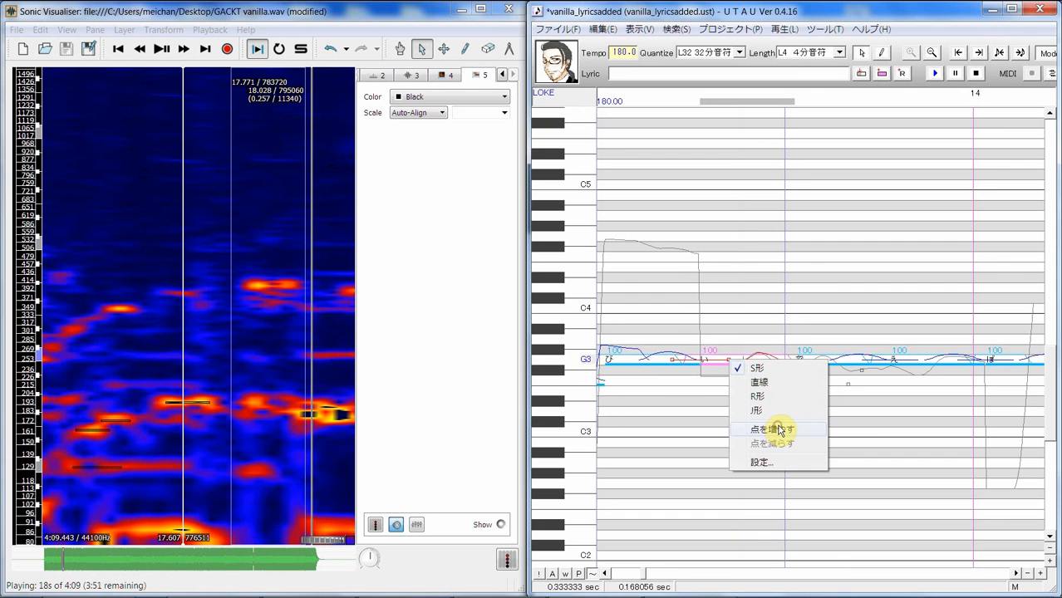
pyautogui.click(775, 430)
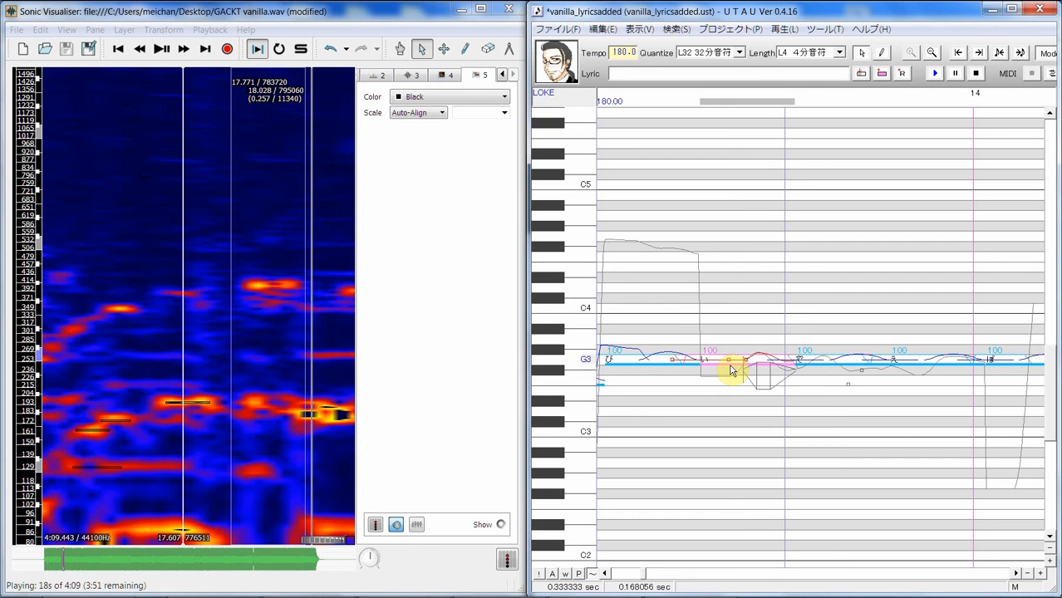
pyautogui.rightClick(729, 360)
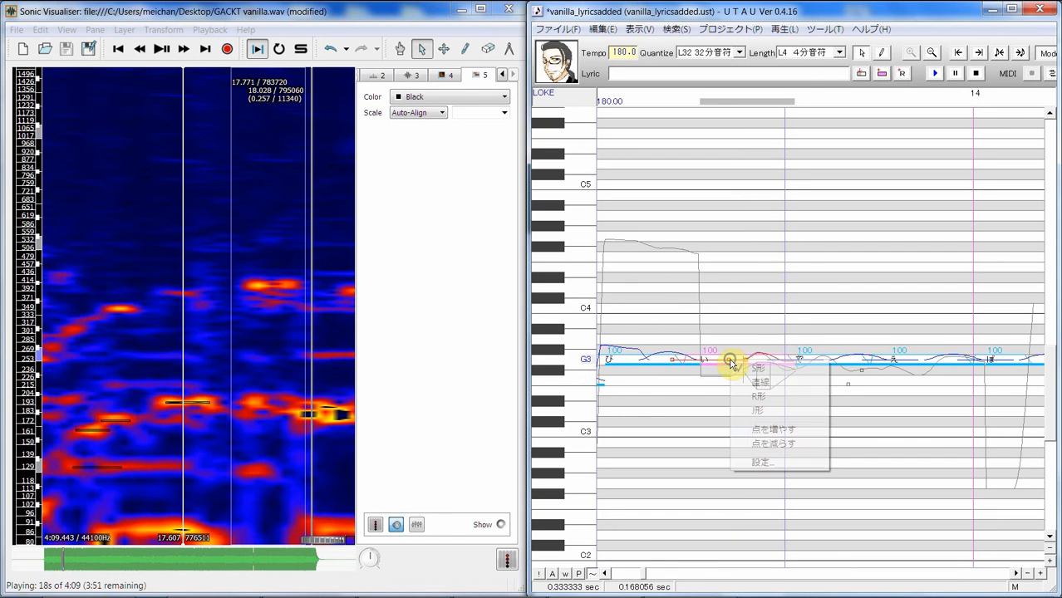
pyautogui.click(781, 430)
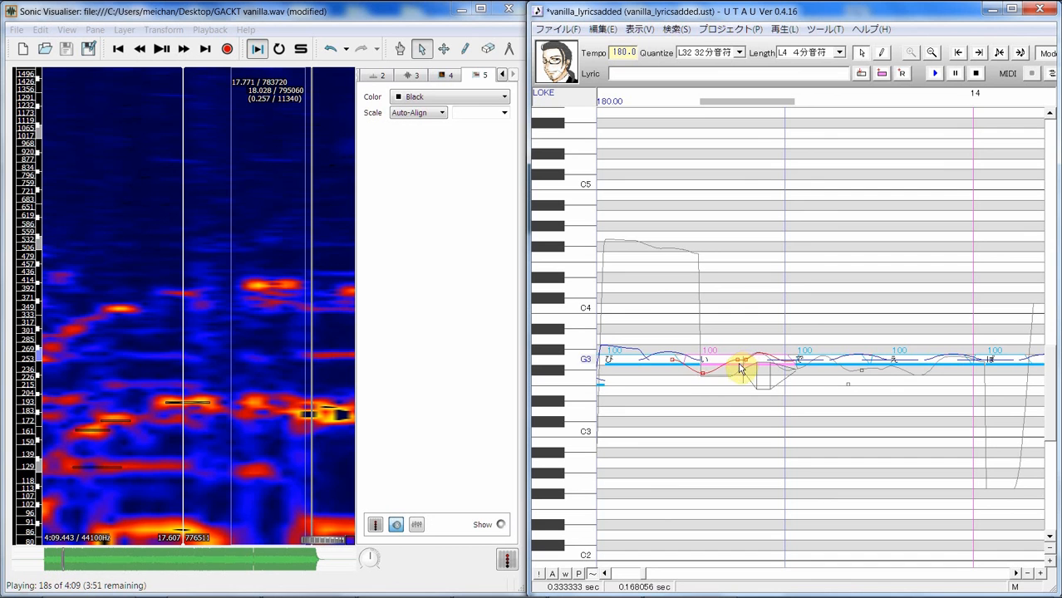
pyautogui.moveTo(729, 361); pyautogui.dragTo(700, 376)
# Step: Try the R形 and J形 curve shapes at the い note's F#3 pitch point and set it to 直線 (straight)
pyautogui.rightClick(701, 373)
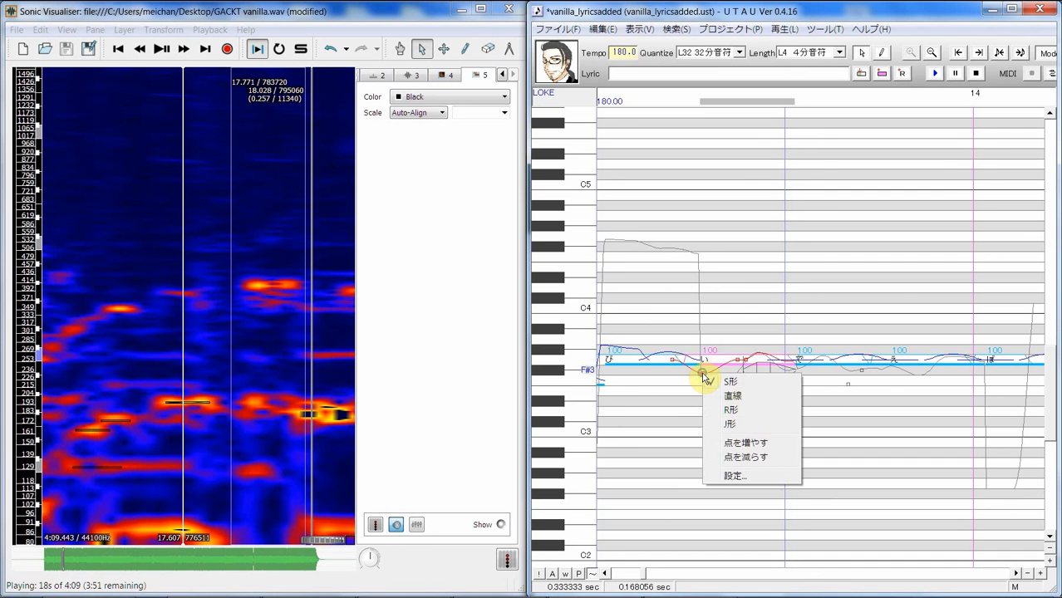
pyautogui.click(759, 409)
pyautogui.rightClick(703, 372)
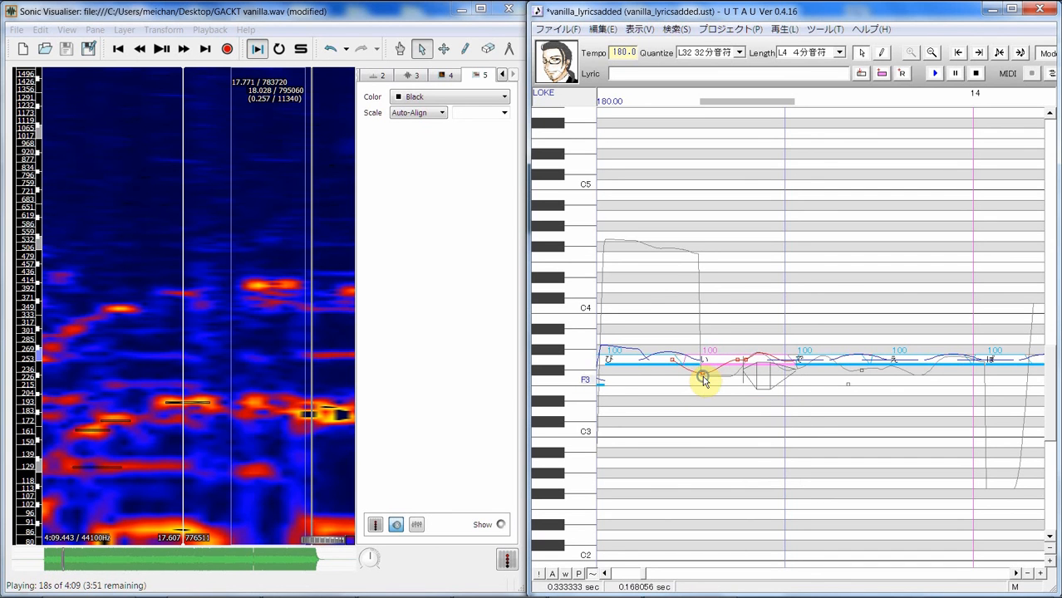
pyautogui.rightClick(703, 378)
pyautogui.click(685, 379)
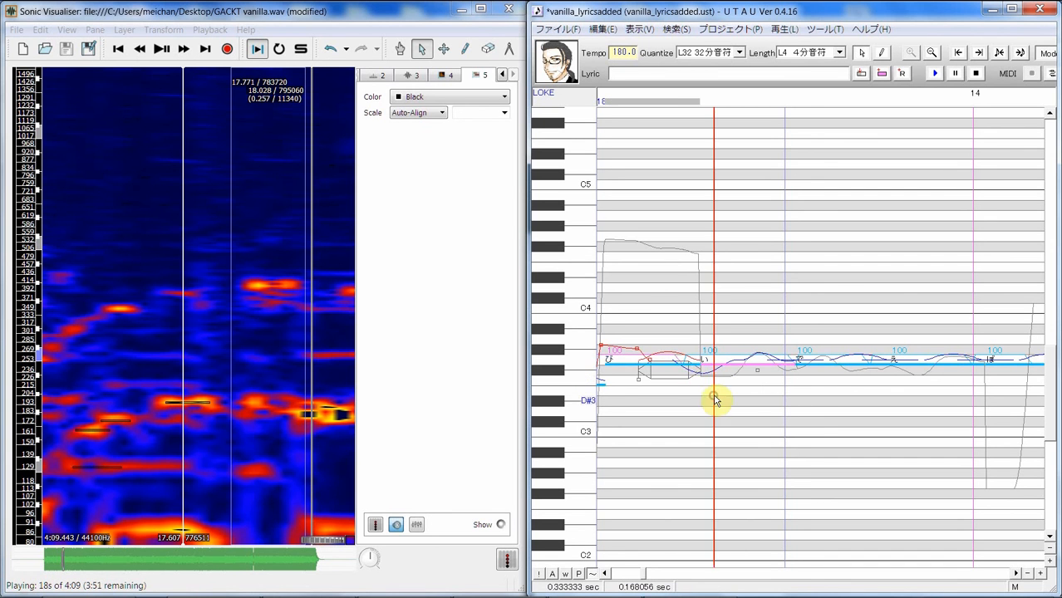
pyautogui.click(702, 376)
pyautogui.rightClick(701, 373)
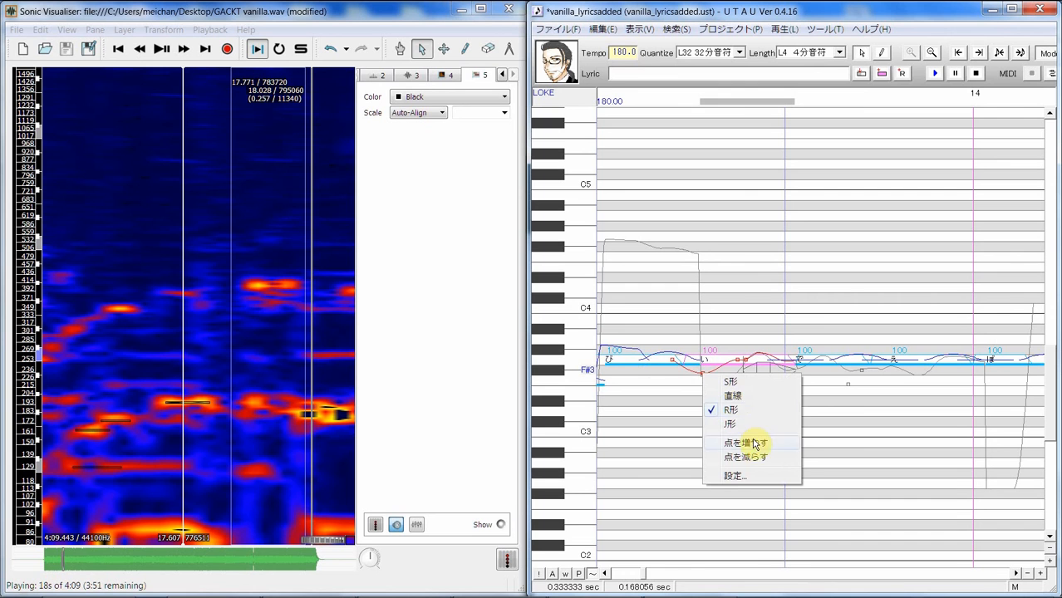
pyautogui.click(751, 426)
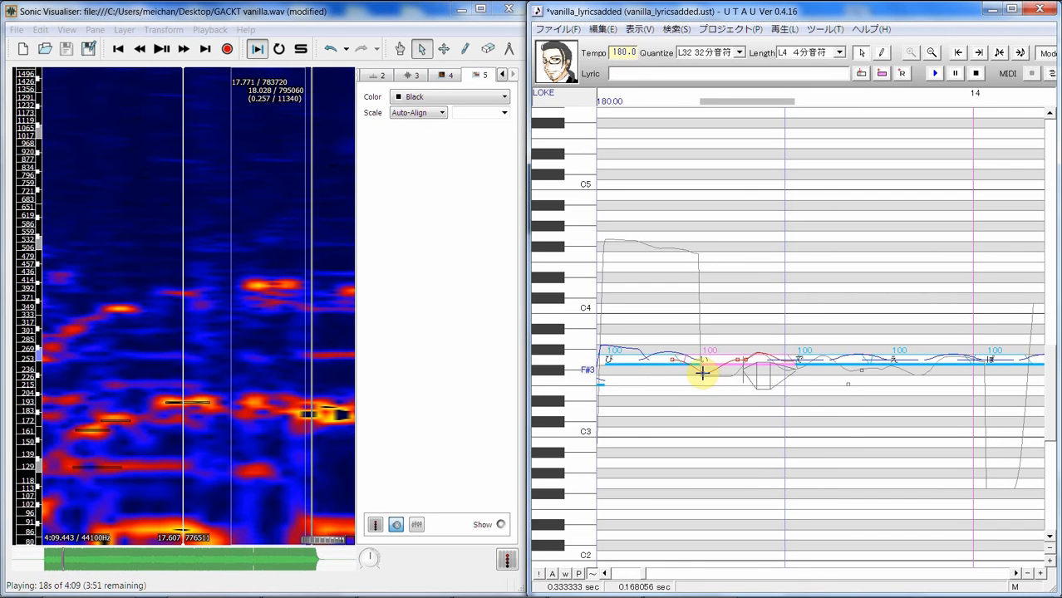
pyautogui.rightClick(703, 374)
pyautogui.click(735, 399)
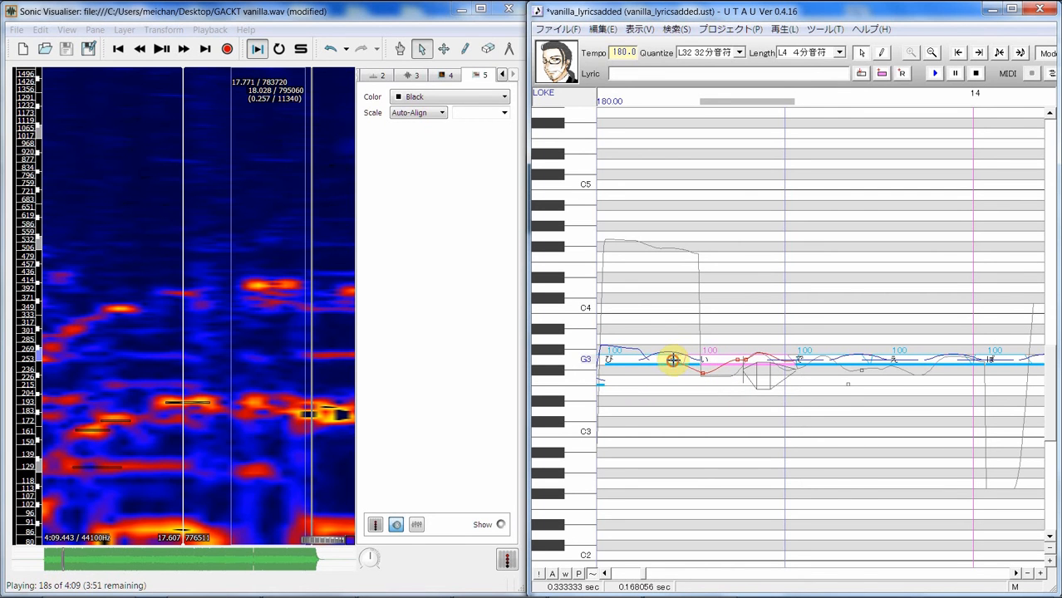
# Step: Start the い note's pitch fall slightly later and lower the next point to hold near F#3 before rising to G3
pyautogui.moveTo(689, 363); pyautogui.dragTo(690, 364)
pyautogui.rightClick(741, 359)
pyautogui.click(735, 330)
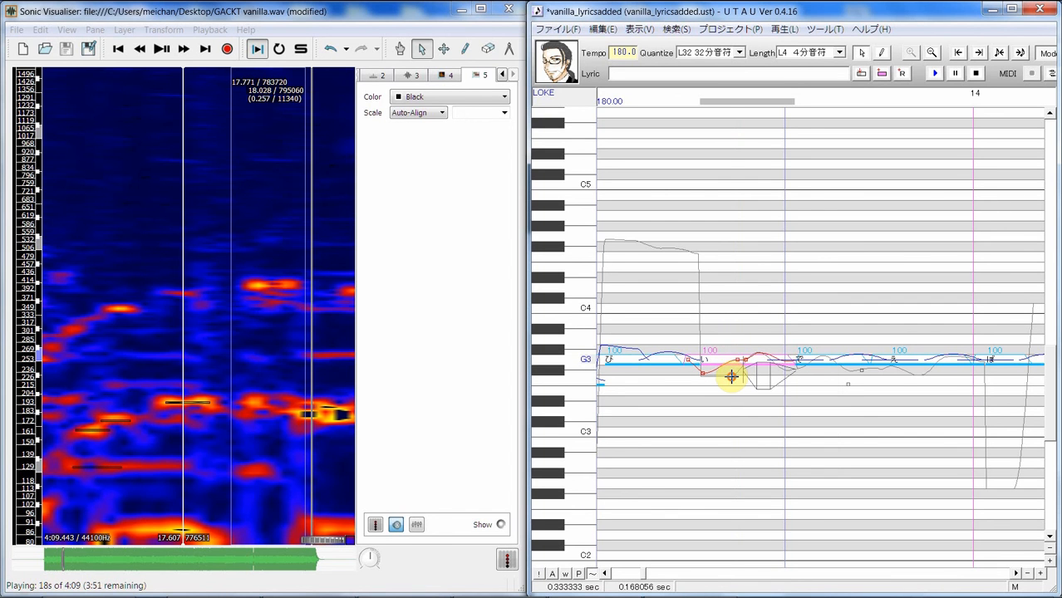
pyautogui.moveTo(731, 376); pyautogui.dragTo(732, 377)
# Step: Play the UTAU notes び and い together
pyautogui.moveTo(657, 374); pyautogui.dragTo(758, 369)
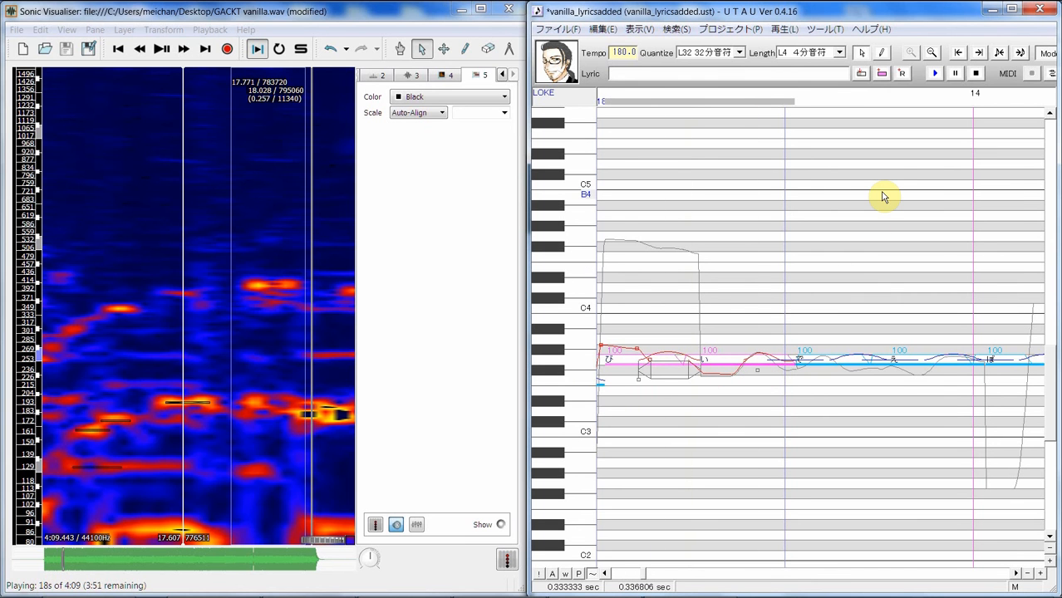
pyautogui.click(936, 74)
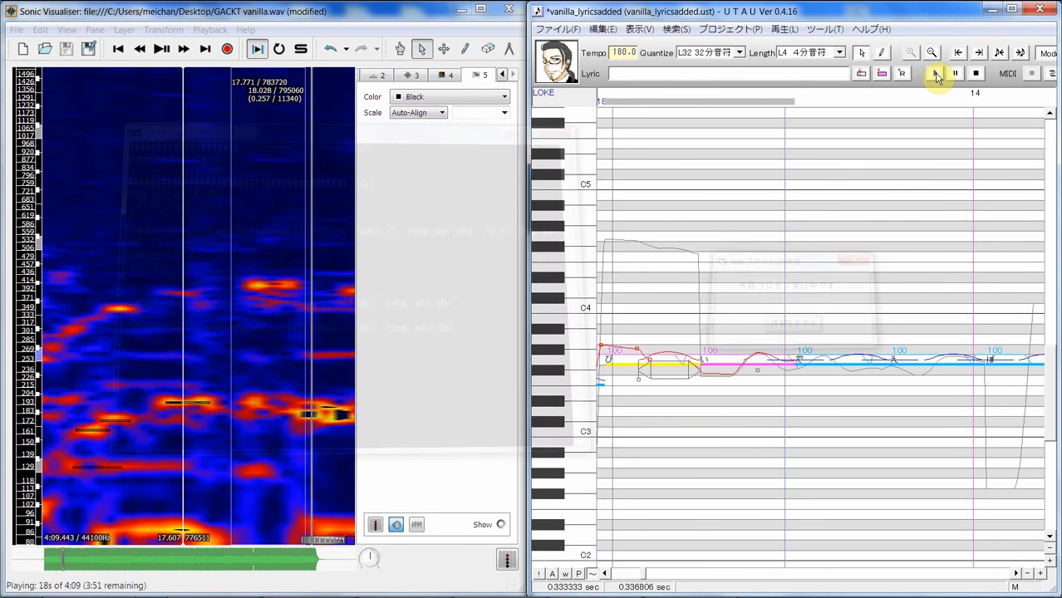
pyautogui.click(936, 74)
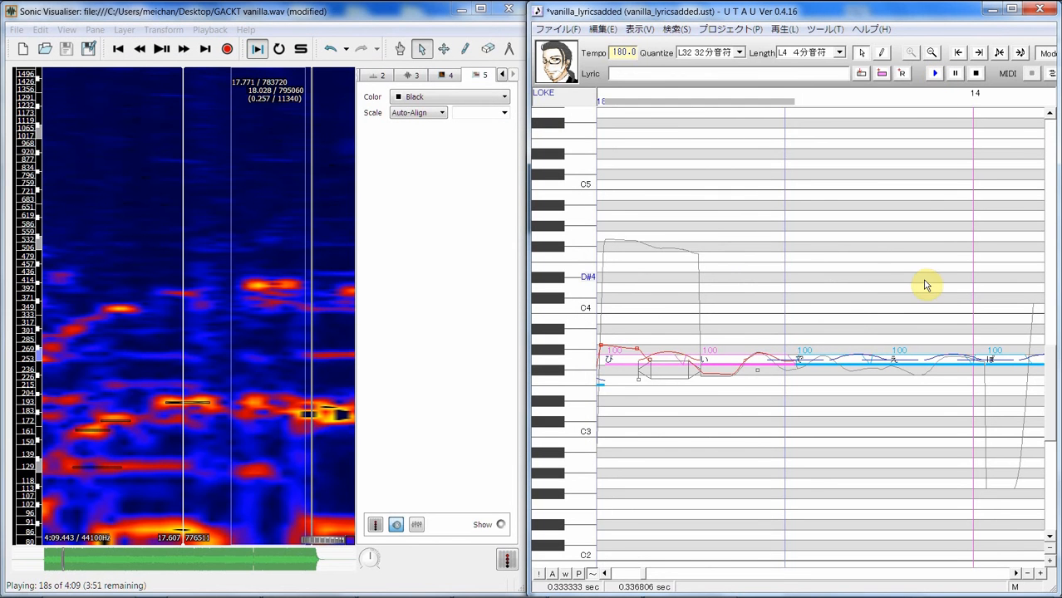
# Step: Select the で note, then switch to Sonic Visualiser and replay the 17.771 to 18.028 second range
pyautogui.click(860, 362)
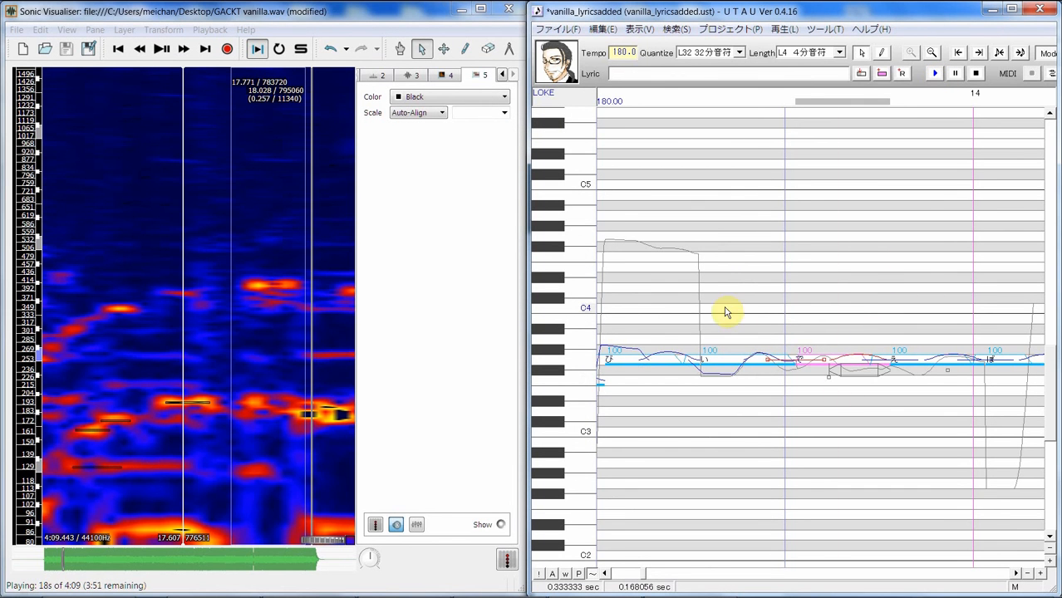
pyautogui.click(331, 10)
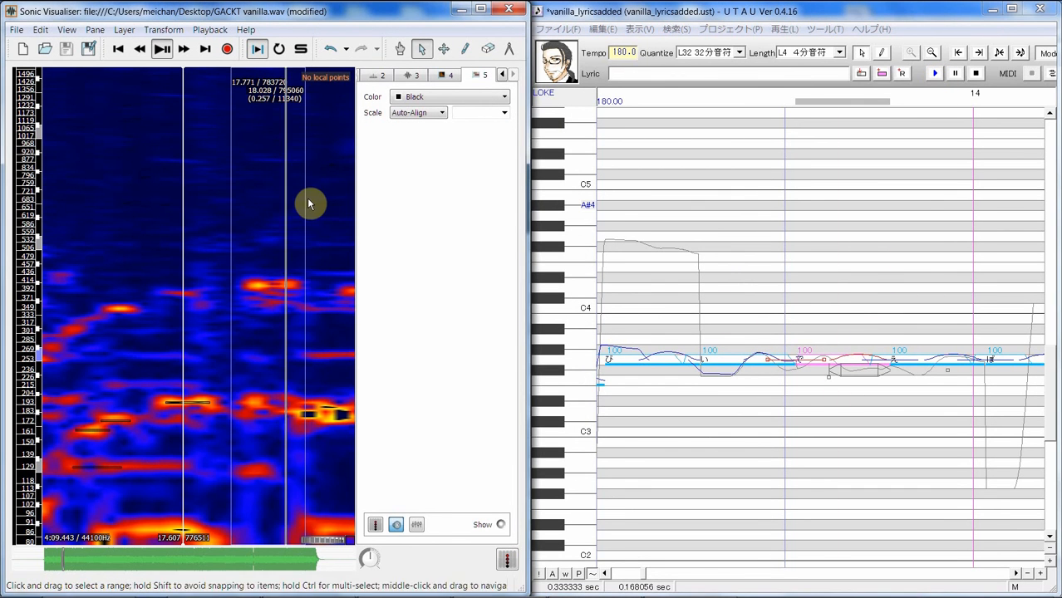
pyautogui.press('space')
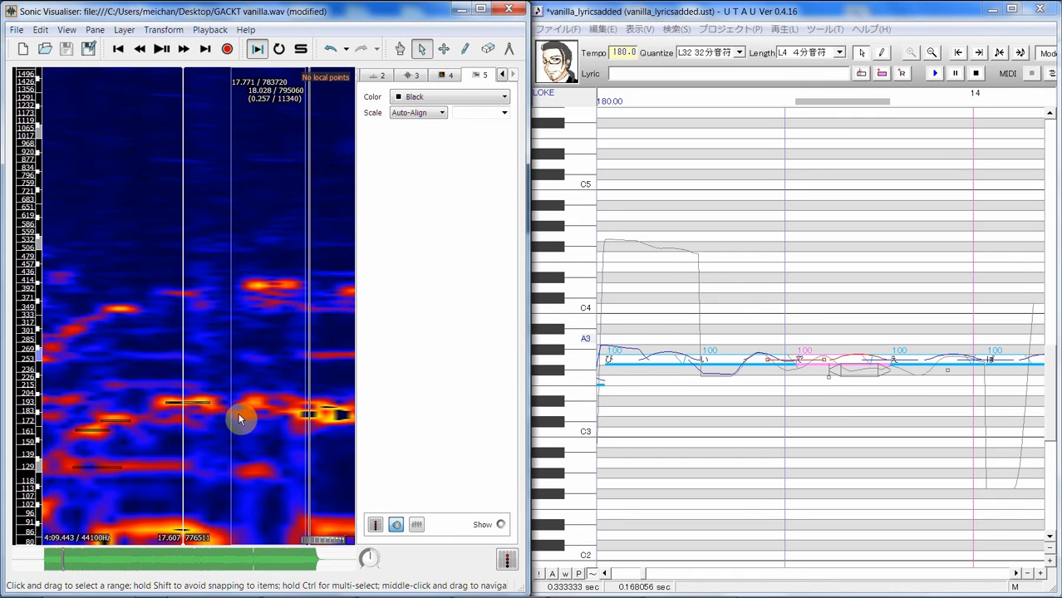
# Step: Add a pitch point to UTAU's で note to dip near F#3 at its start before rising to G3, and start its vibrato earlier
pyautogui.click(807, 388)
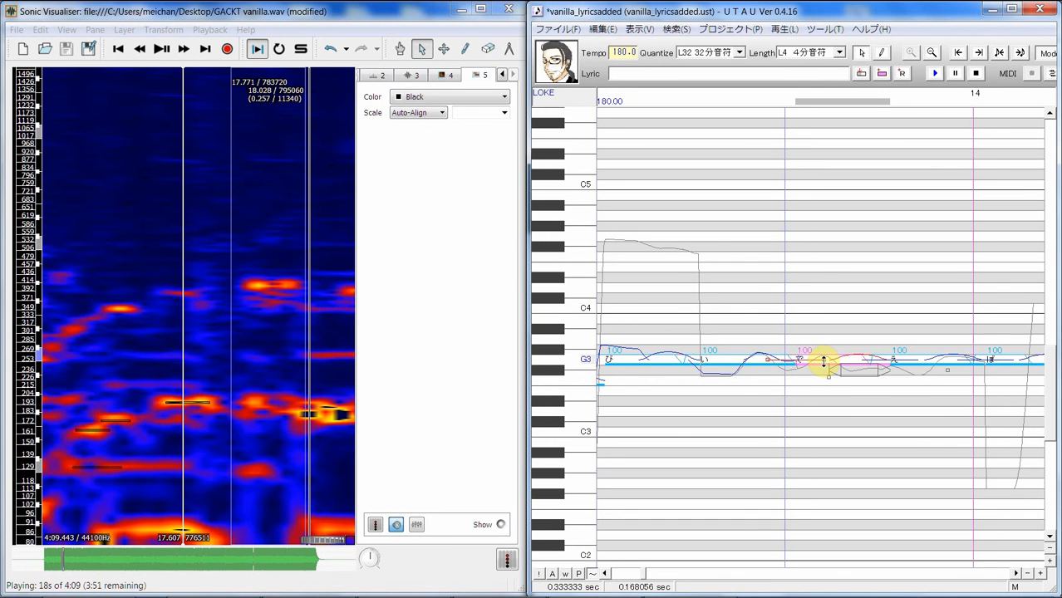
pyautogui.rightClick(824, 366)
pyautogui.click(869, 431)
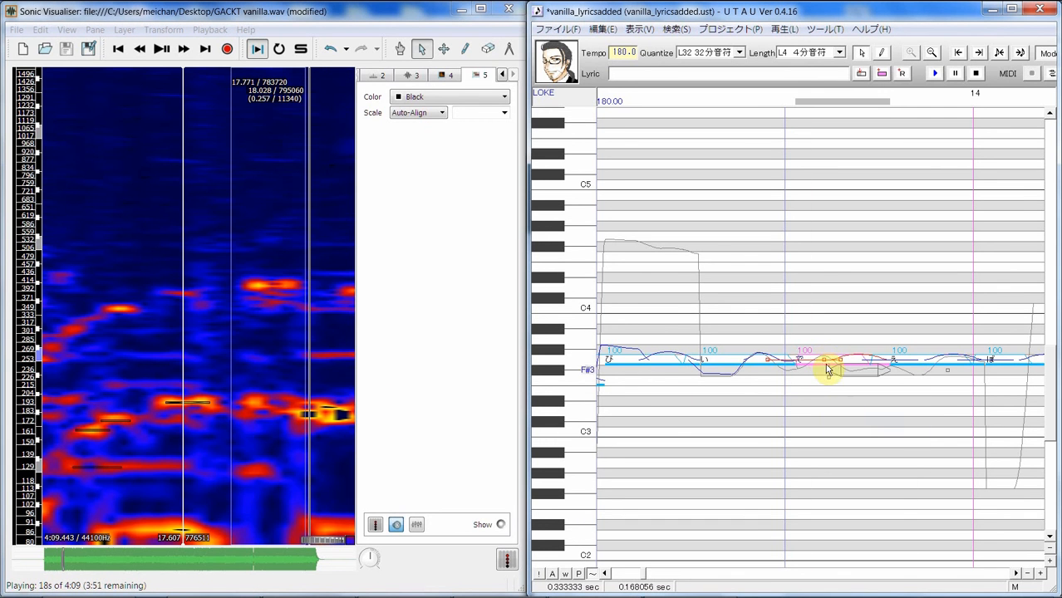
pyautogui.moveTo(788, 372); pyautogui.dragTo(842, 359)
pyautogui.moveTo(829, 370); pyautogui.dragTo(804, 367)
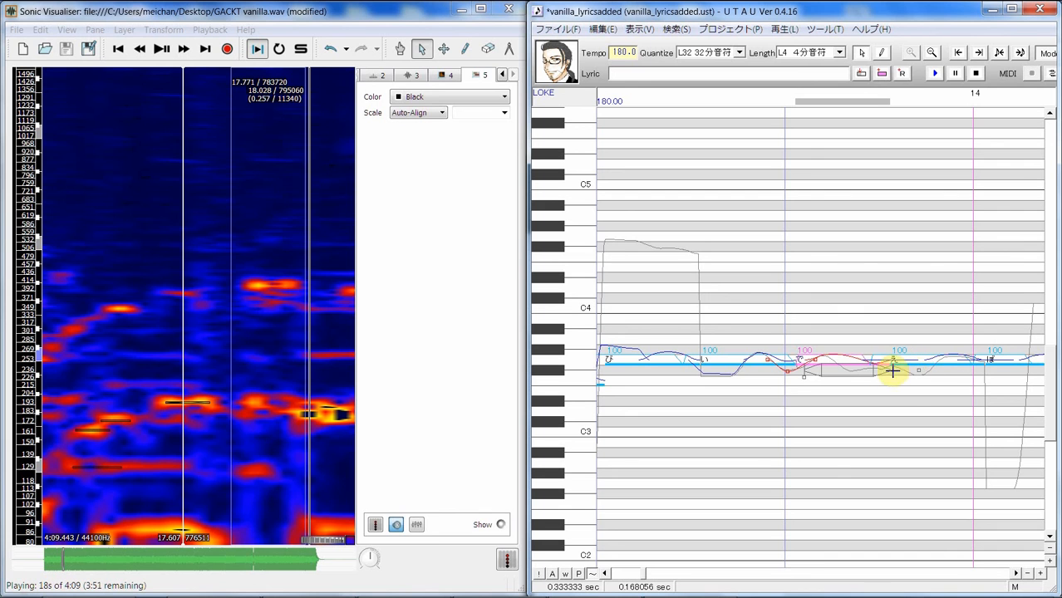
# Step: Deepen the で note's vibrato, and start the え note's pitch curve earlier with an added point dipping to F#3
pyautogui.moveTo(830, 371); pyautogui.dragTo(823, 384)
pyautogui.click(901, 367)
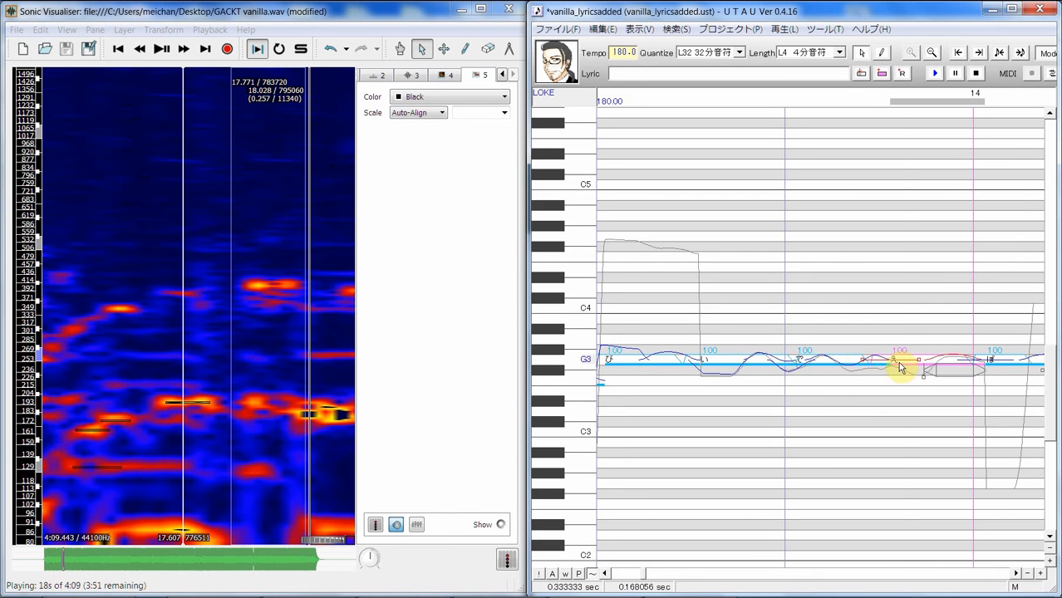
pyautogui.rightClick(864, 359)
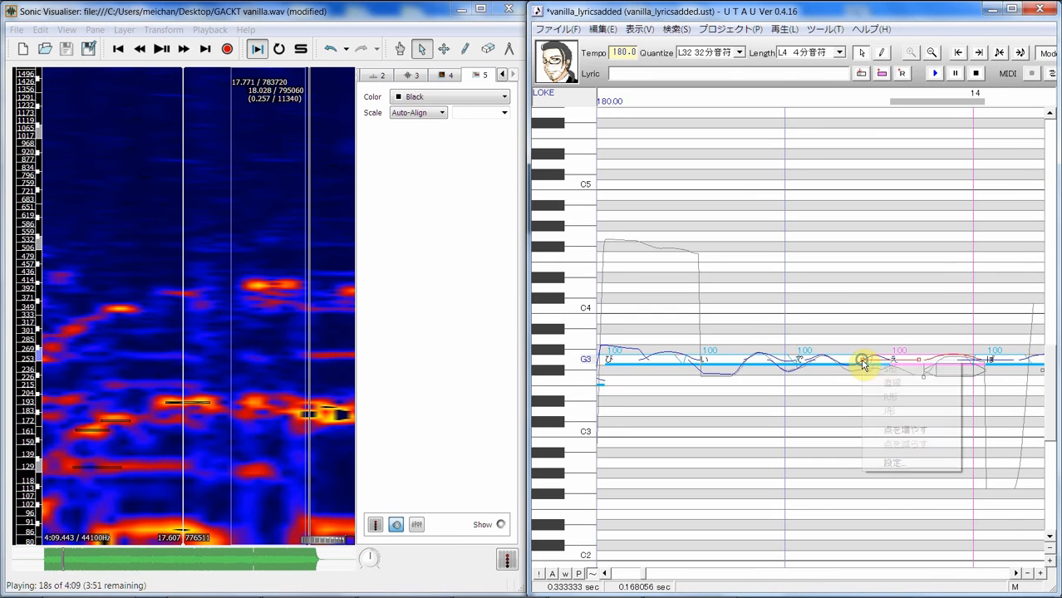
pyautogui.click(906, 430)
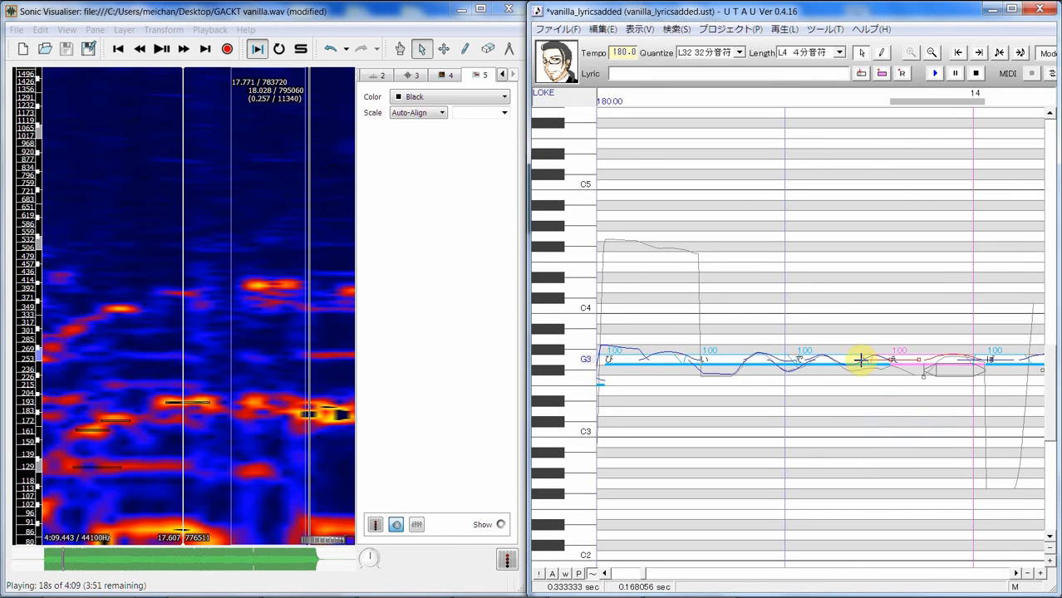
pyautogui.moveTo(862, 359); pyautogui.dragTo(842, 363)
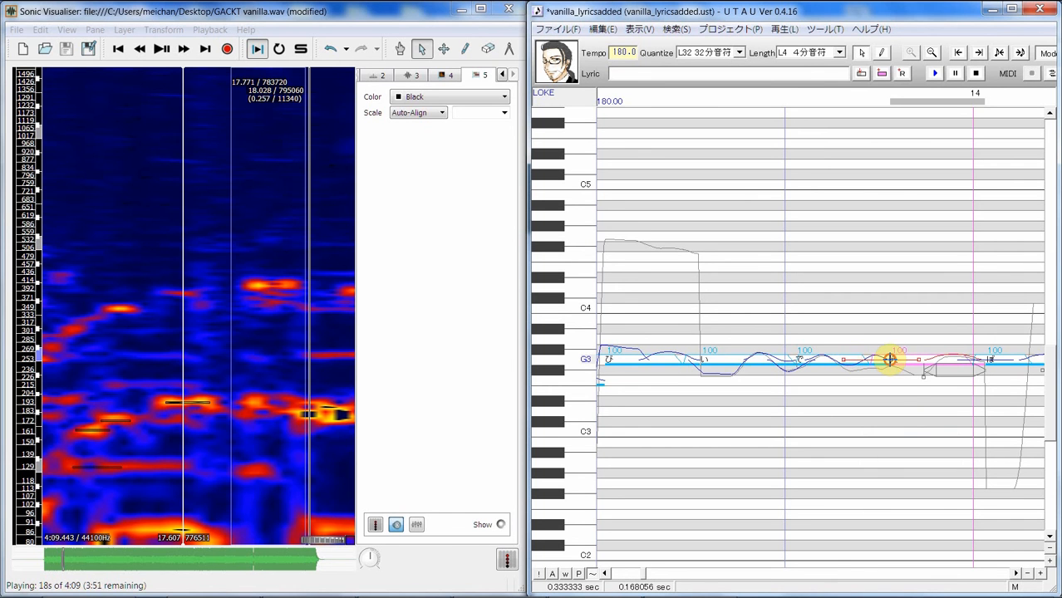
pyautogui.click(850, 371)
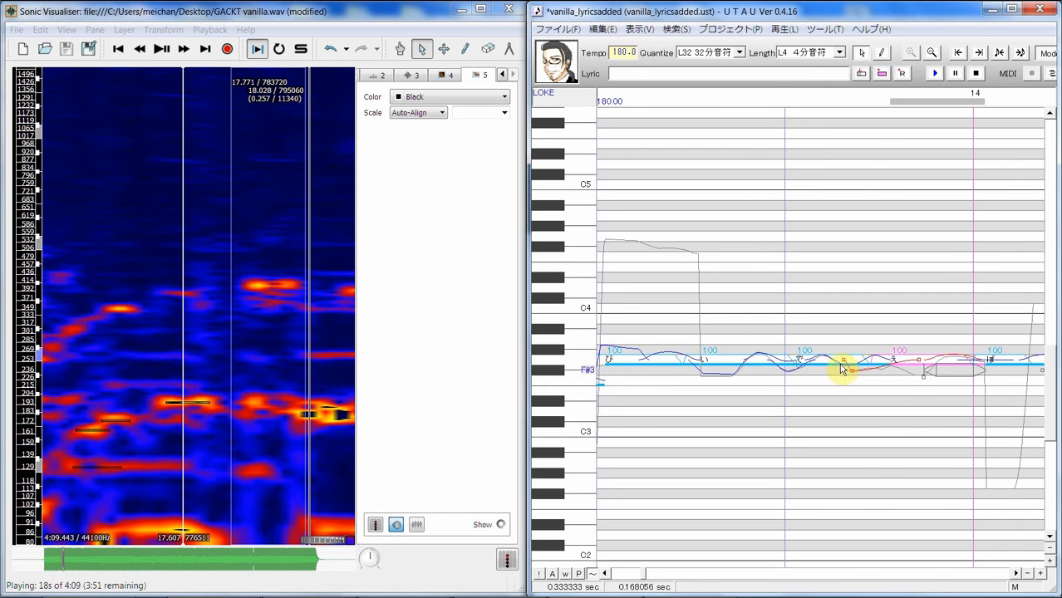
pyautogui.moveTo(832, 359); pyautogui.dragTo(833, 360)
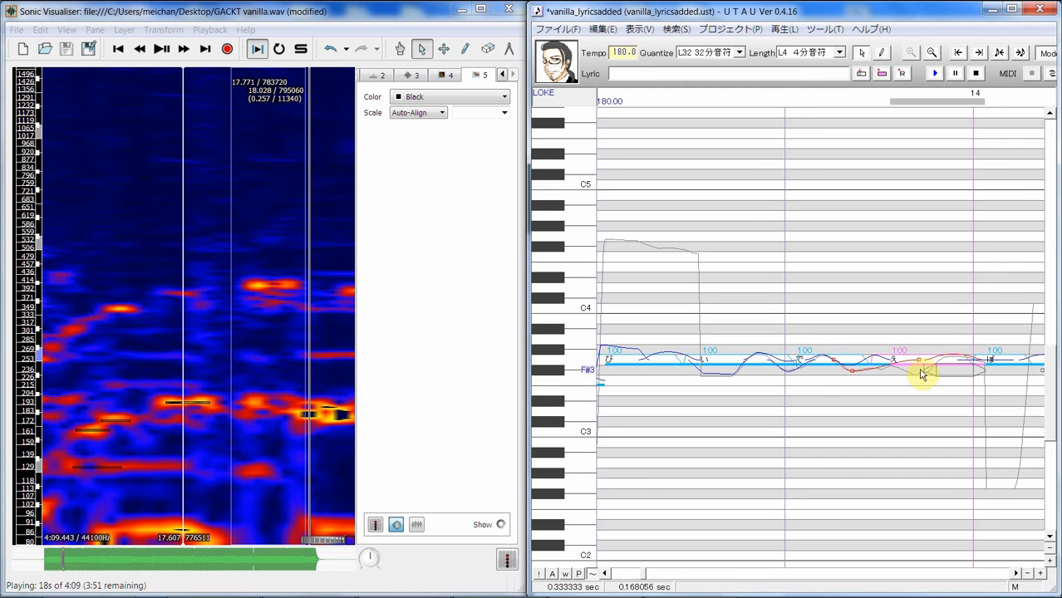
# Step: Add two more pitch points to the え note so its curve climbs gradually from near F#3 to G3
pyautogui.rightClick(919, 360)
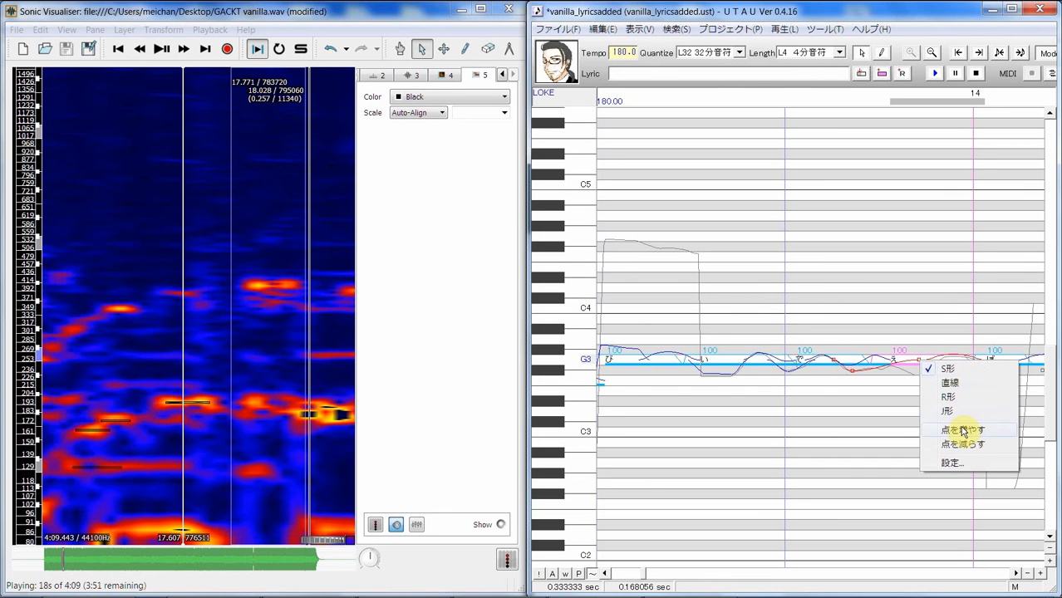
pyautogui.click(962, 431)
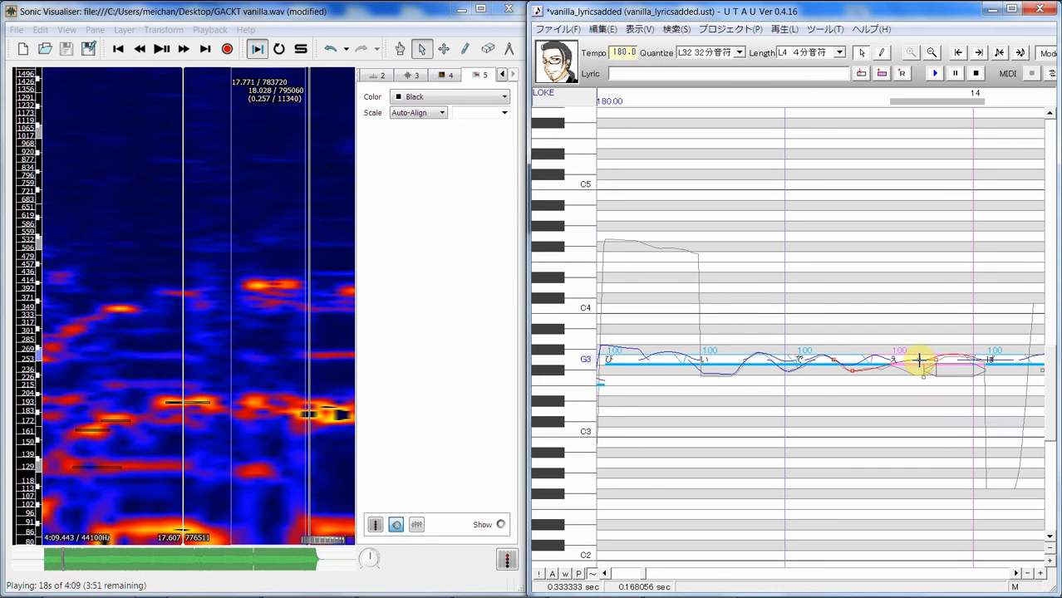
pyautogui.moveTo(919, 359); pyautogui.dragTo(874, 369)
pyautogui.rightClick(936, 359)
pyautogui.click(973, 424)
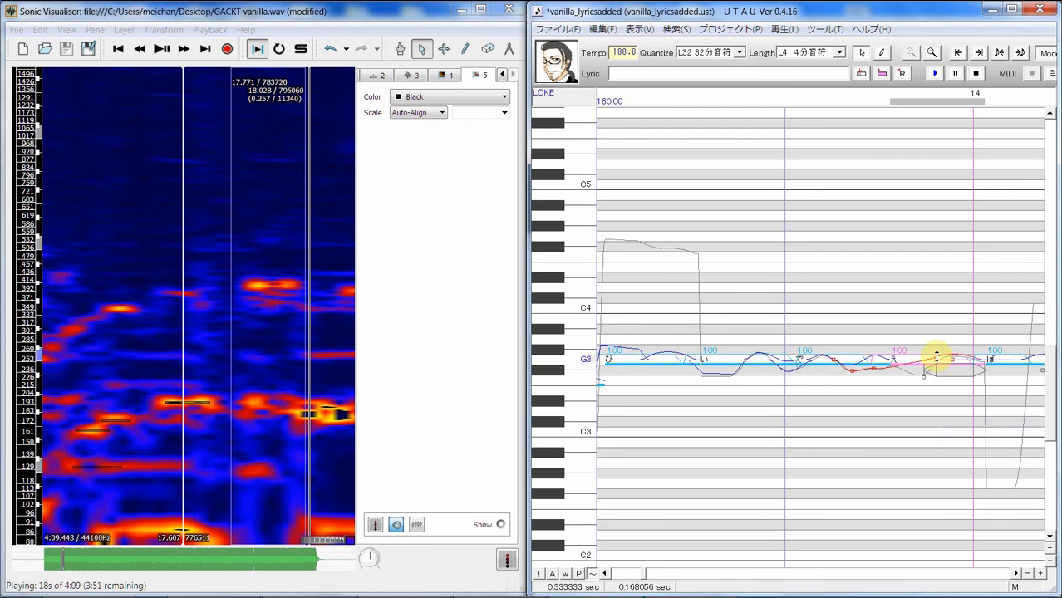
pyautogui.moveTo(915, 374); pyautogui.dragTo(918, 375)
pyautogui.click(952, 359)
# Step: Extend the え note's vibrato back to the note's start, deepen it, and adjust its fades and cycle
pyautogui.moveTo(922, 369); pyautogui.dragTo(899, 376)
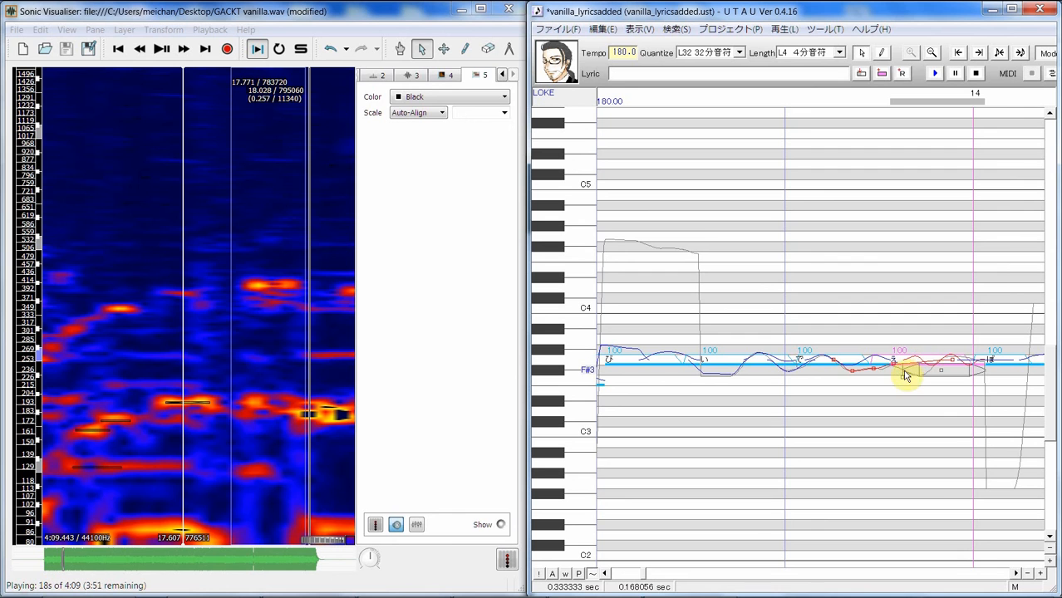
pyautogui.moveTo(901, 370); pyautogui.dragTo(885, 371)
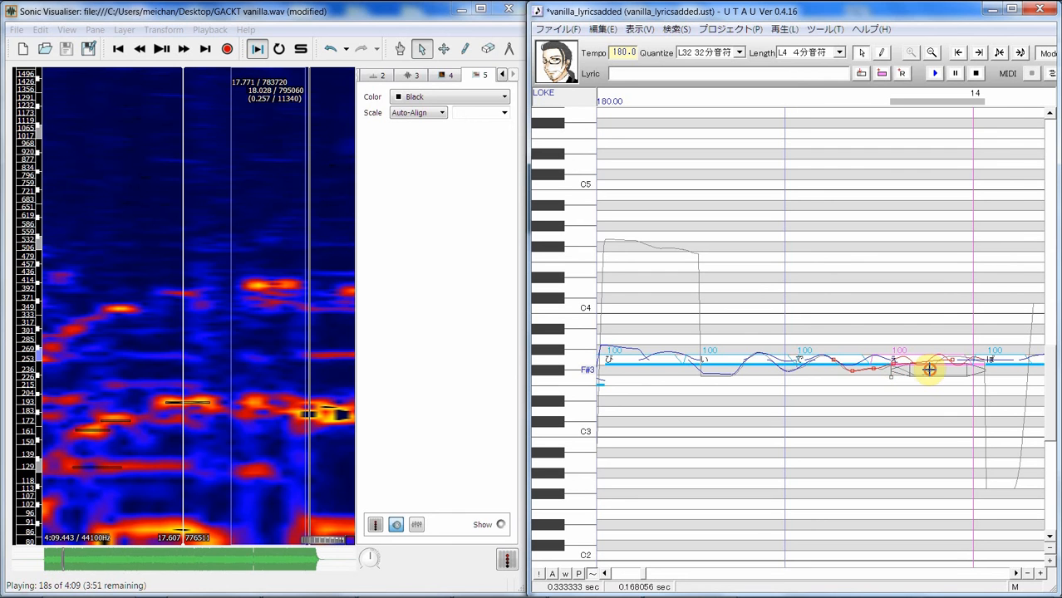
pyautogui.moveTo(891, 378); pyautogui.dragTo(908, 409)
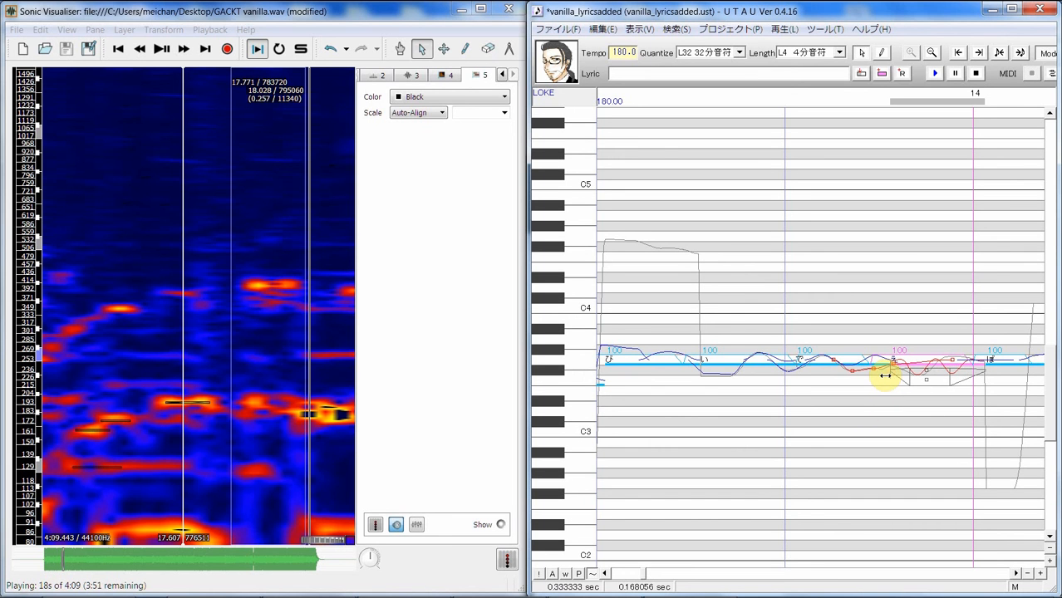
pyautogui.click(886, 375)
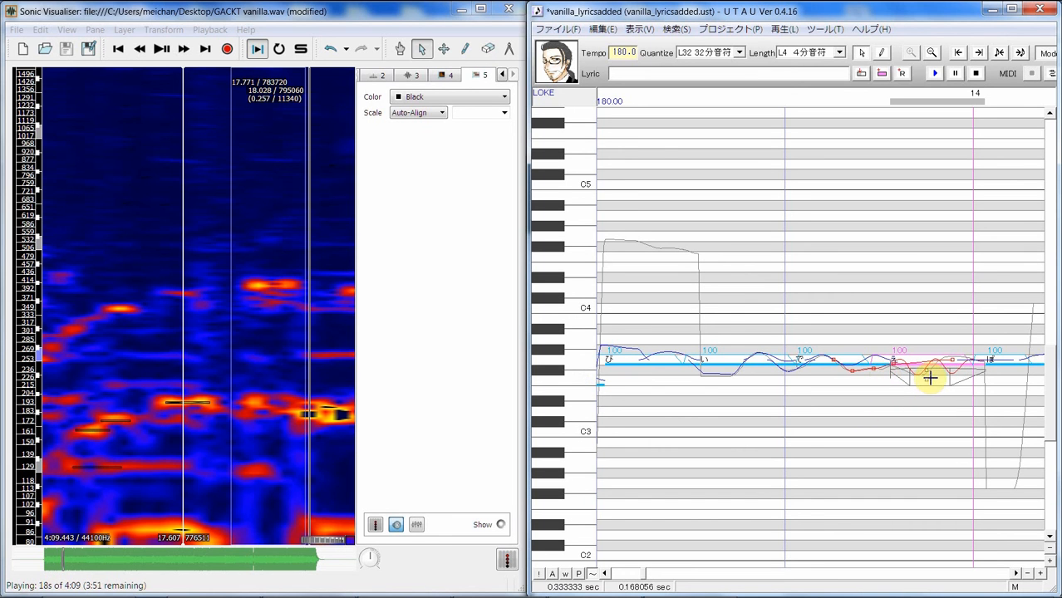
pyautogui.moveTo(927, 370); pyautogui.dragTo(933, 372)
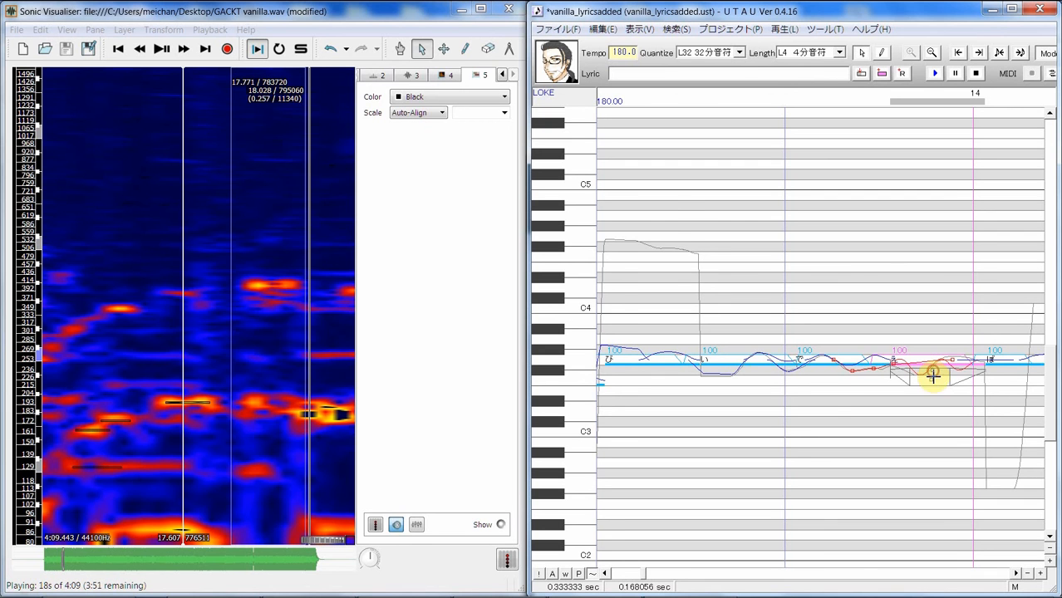
# Step: Add a pitch point to the ぼ note and end its pitch transition at the note's start
pyautogui.click(997, 387)
pyautogui.click(810, 375)
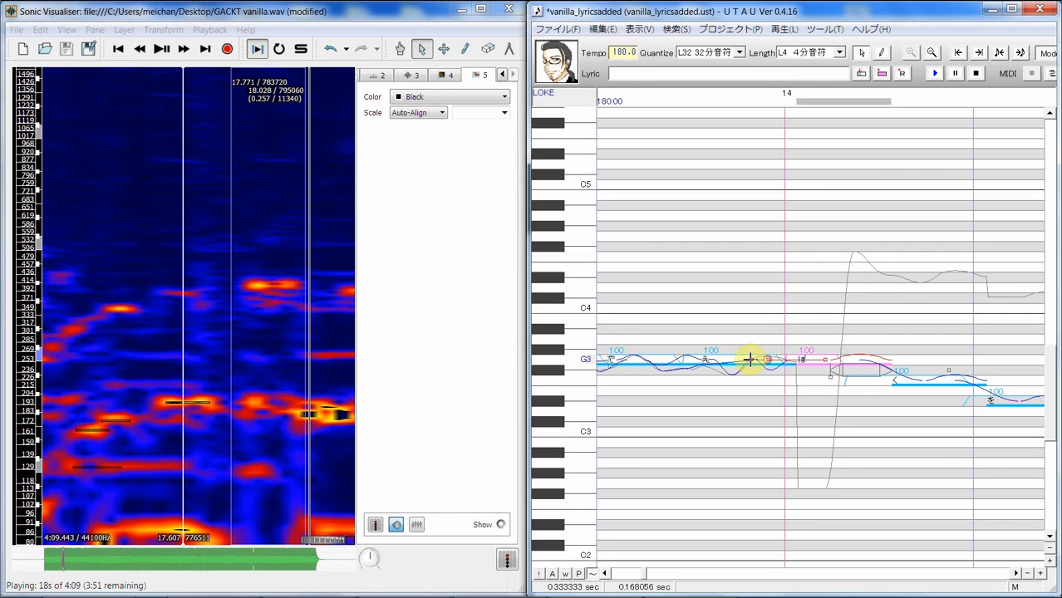
pyautogui.rightClick(825, 361)
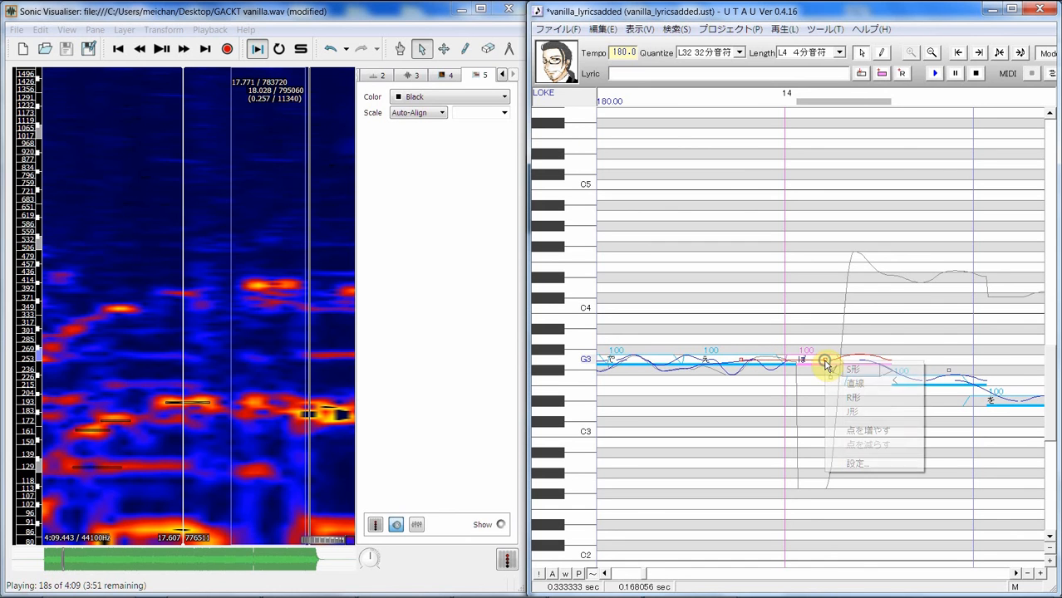
pyautogui.click(869, 431)
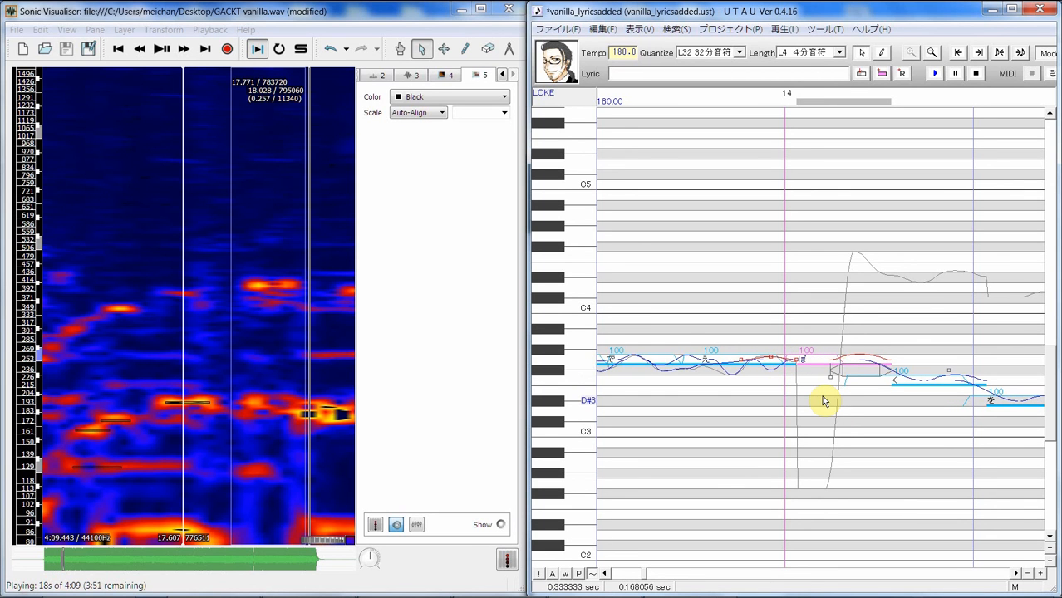
# Step: Select the phrase from き in measure 11 through す before measure 13 and play it
pyautogui.click(1028, 575)
pyautogui.click(1029, 575)
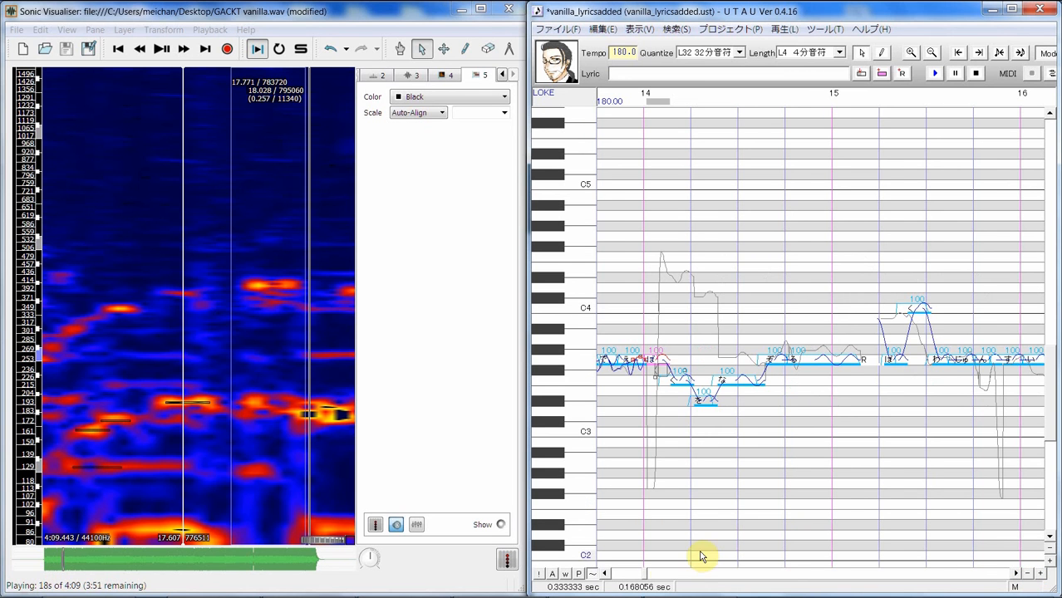
pyautogui.moveTo(643, 575); pyautogui.dragTo(638, 584)
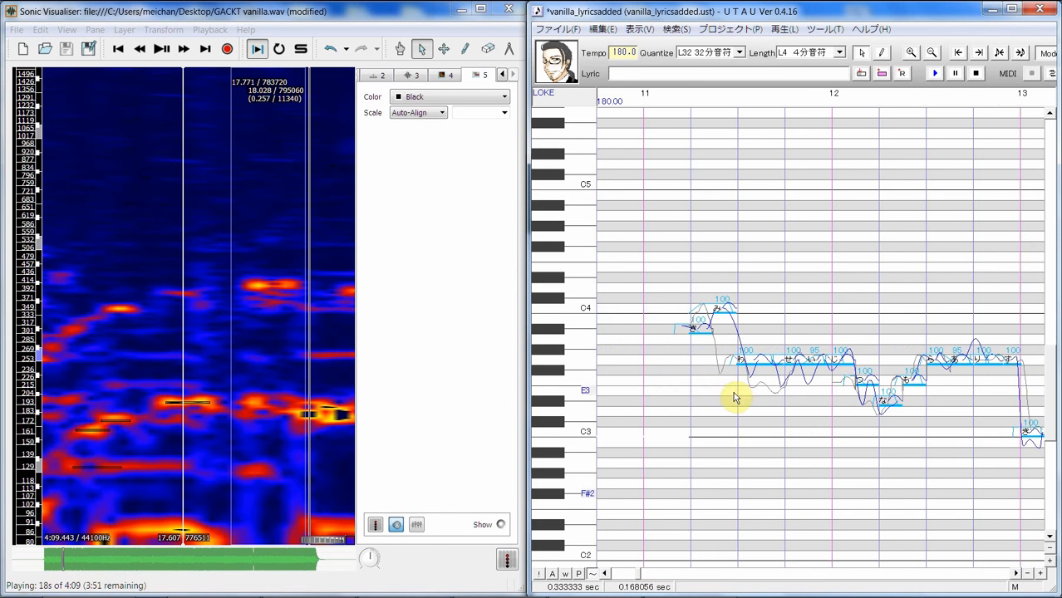
pyautogui.moveTo(723, 359); pyautogui.dragTo(772, 404)
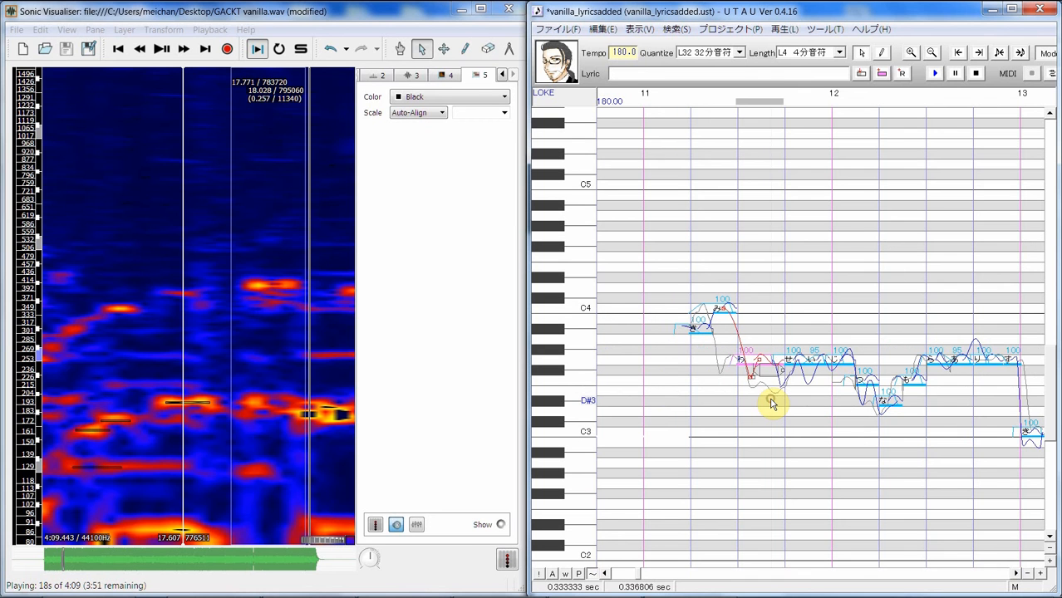
pyautogui.moveTo(702, 351); pyautogui.dragTo(1011, 325)
pyautogui.click(934, 74)
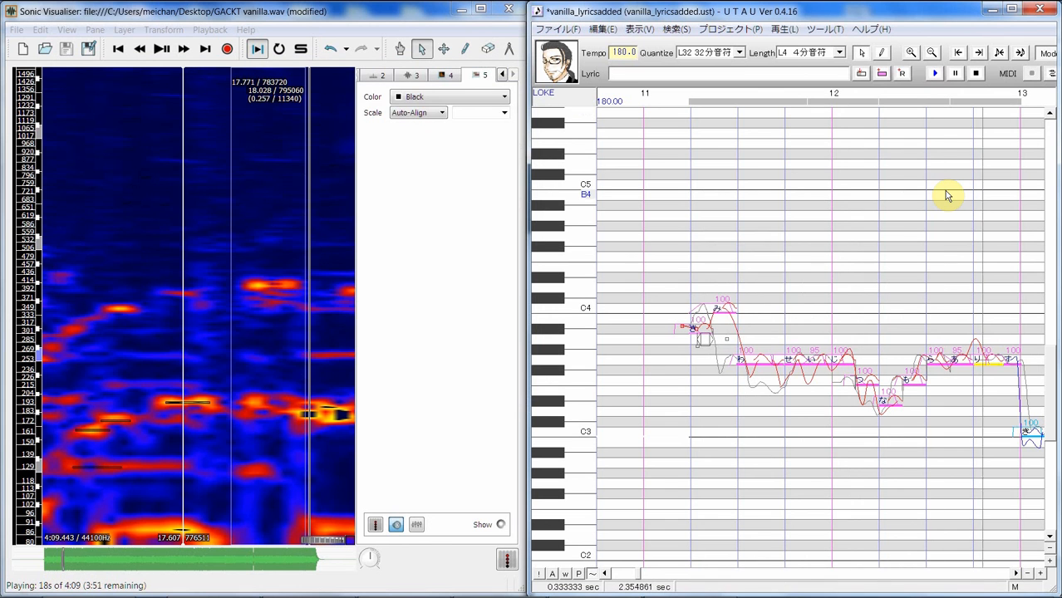
pyautogui.click(934, 76)
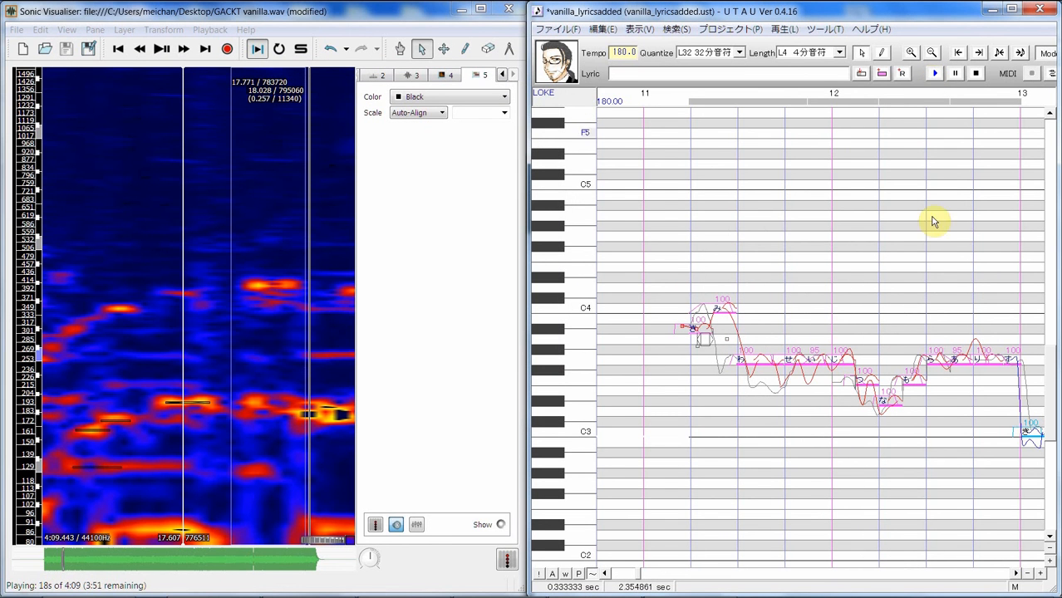
# Step: Select the phrase from き in measure 13 through the long る note crossing measure 15 and play it
pyautogui.click(1016, 574)
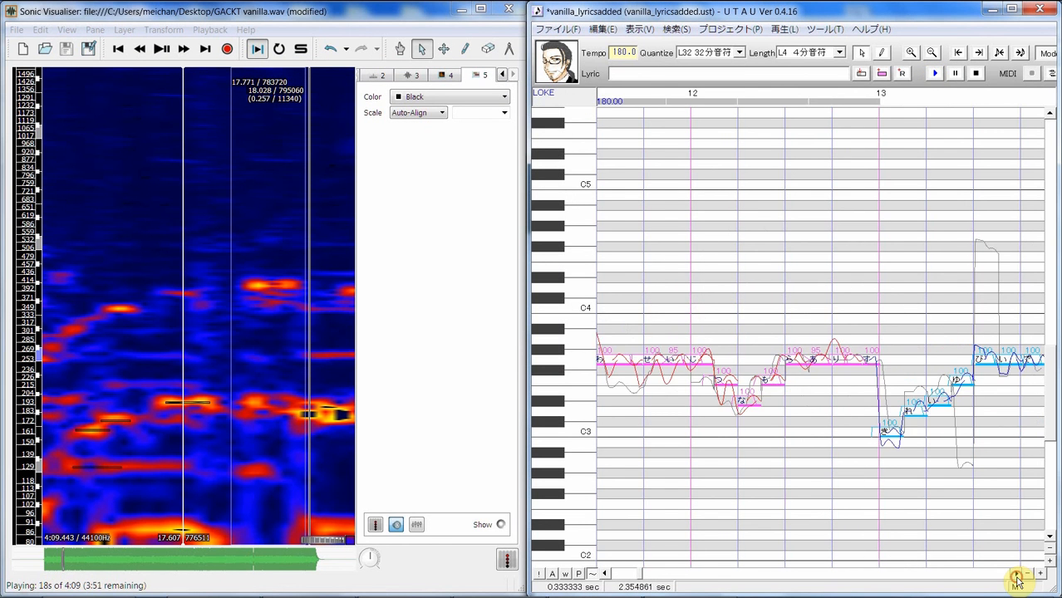
pyautogui.click(1016, 573)
pyautogui.click(1043, 576)
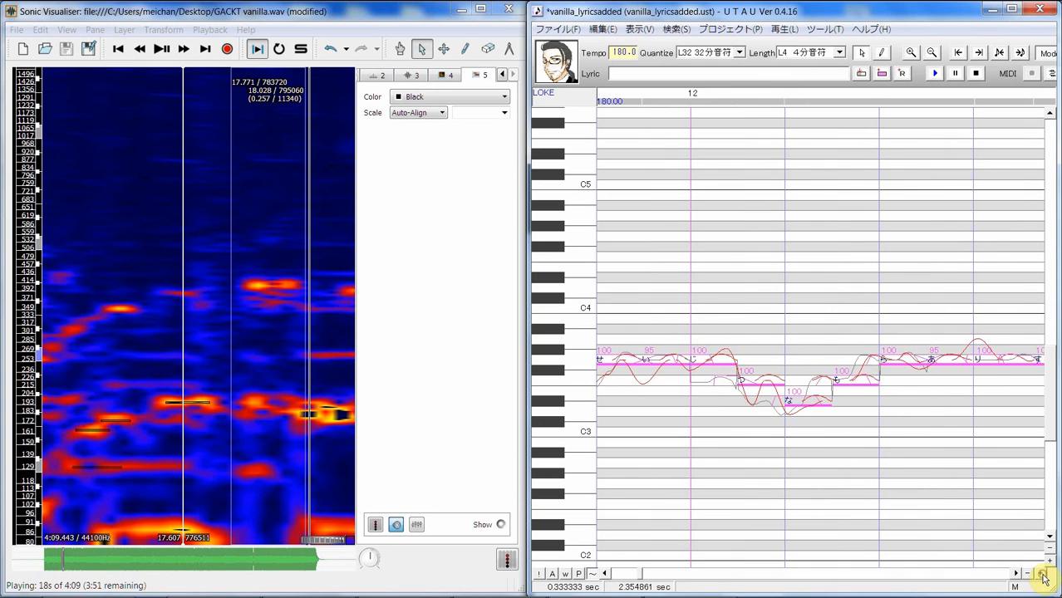
pyautogui.click(1016, 574)
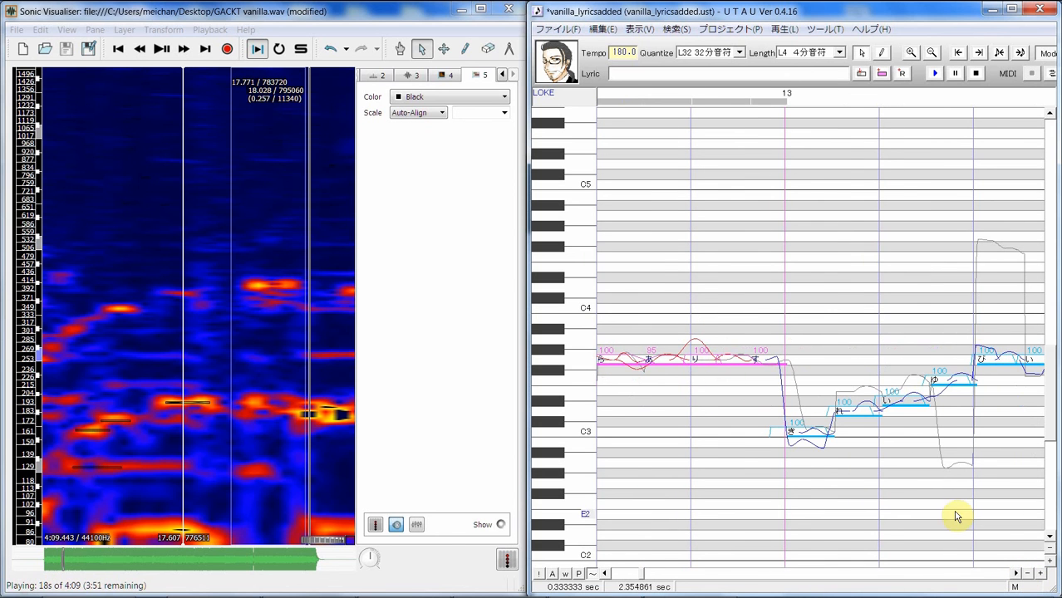
pyautogui.moveTo(839, 472)
pyautogui.mouseDown()
pyautogui.moveTo(1032, 451)
pyautogui.moveTo(901, 462)
pyautogui.moveTo(723, 443)
pyautogui.mouseUp()
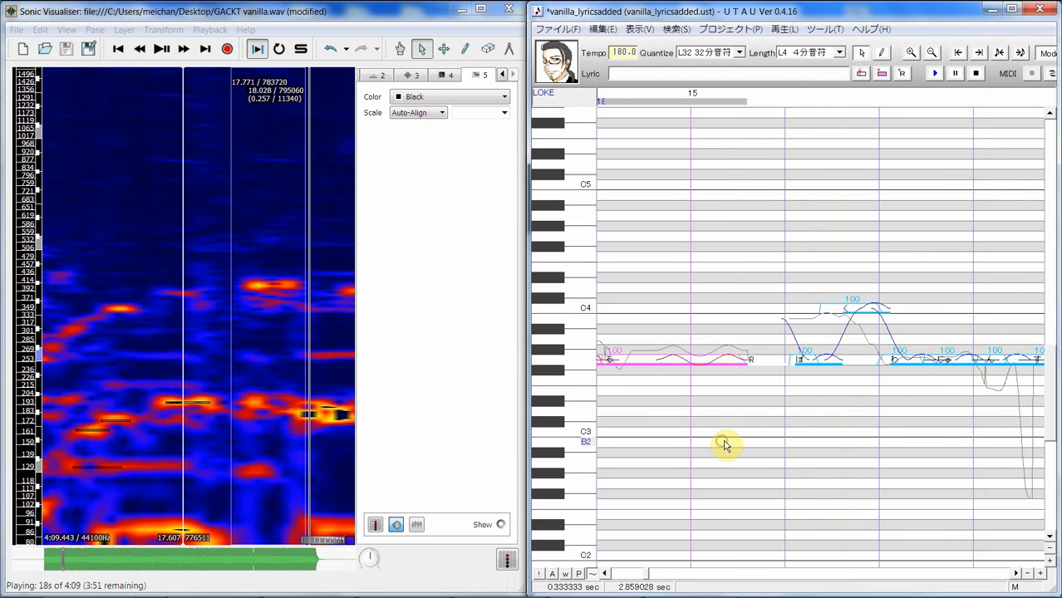
pyautogui.click(932, 76)
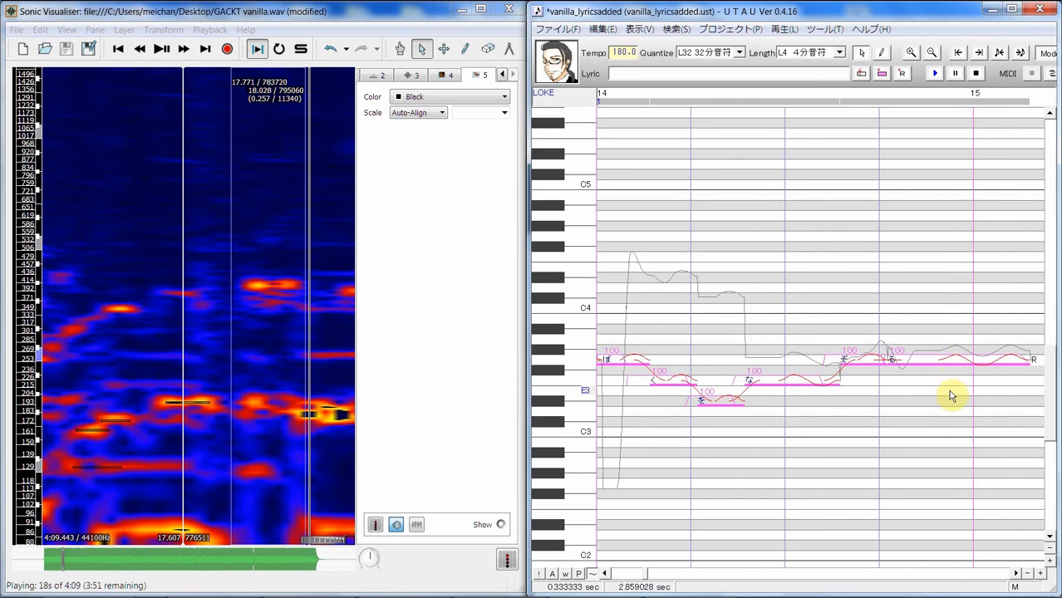
# Step: Select the notes い, ゆ, び, い, で, え and ぼ around measure 14 and play them
pyautogui.click(954, 386)
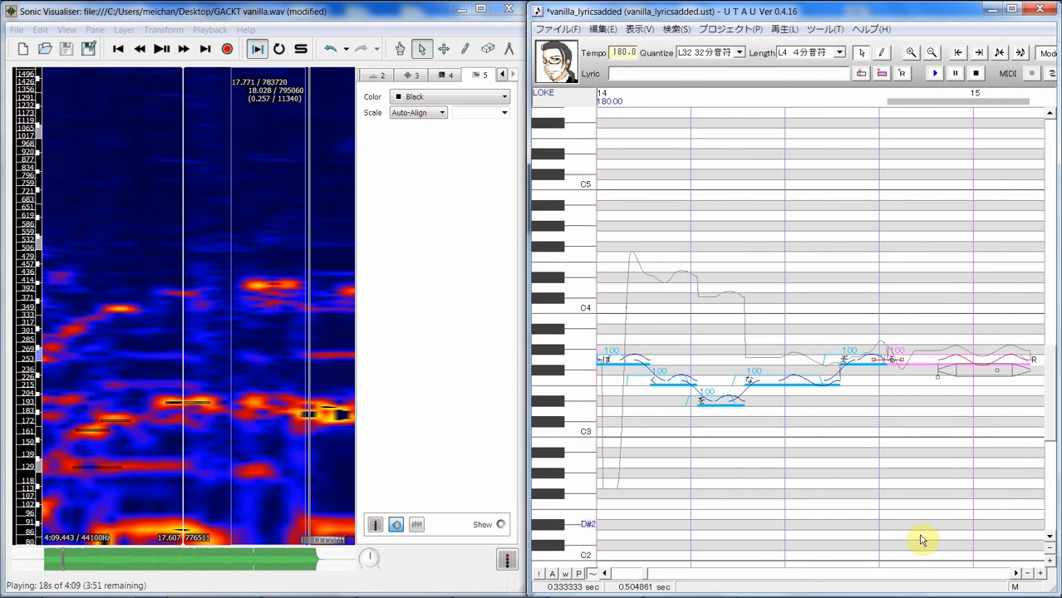
pyautogui.click(608, 574)
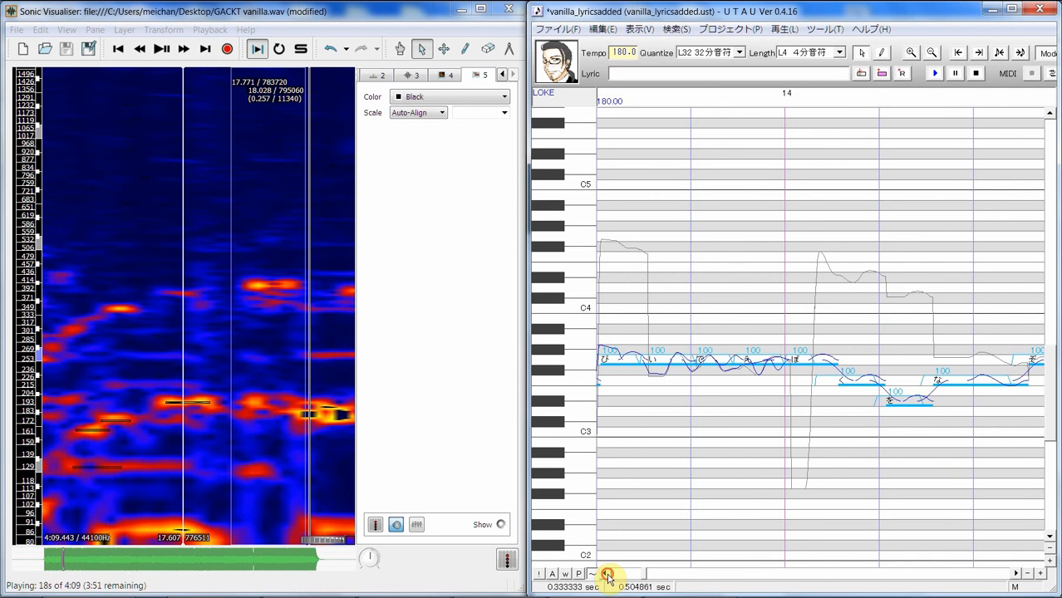
pyautogui.click(608, 574)
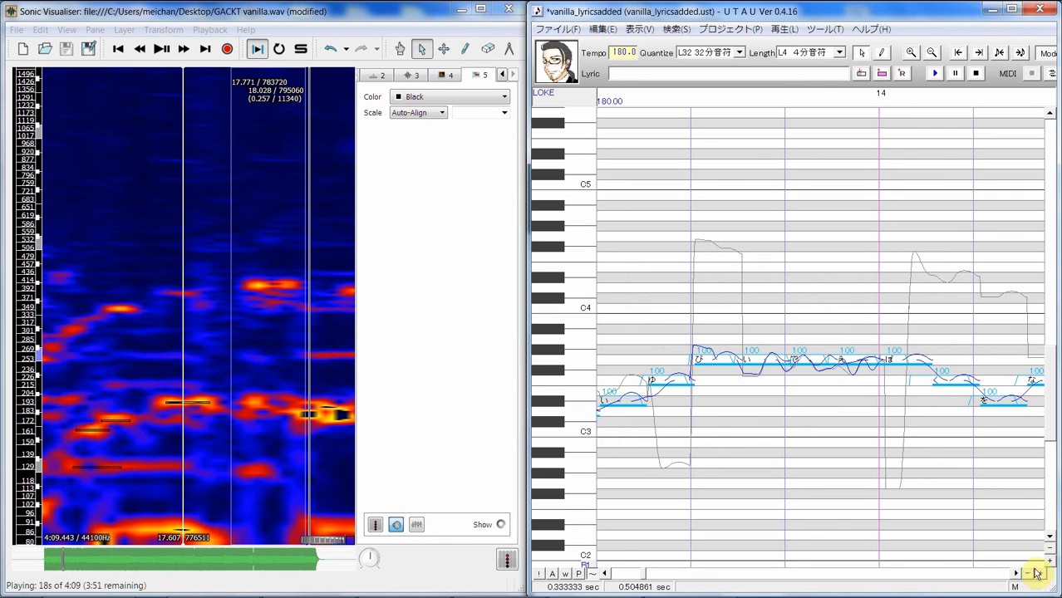
pyautogui.moveTo(649, 461); pyautogui.dragTo(635, 398)
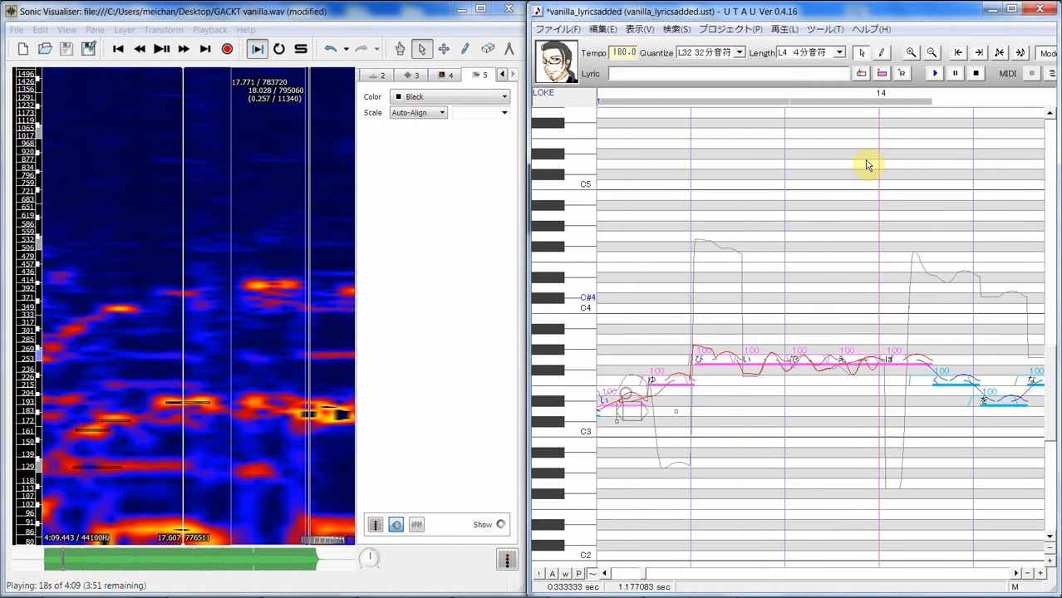
pyautogui.click(935, 74)
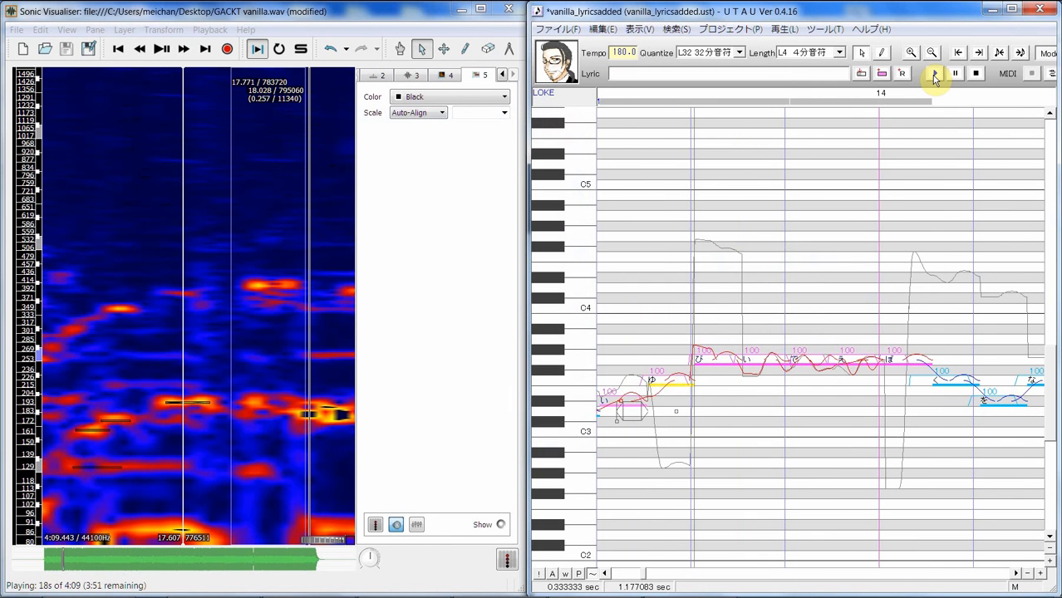
# Step: Apply the built-in vowel-joining tool (母音結合) to the selected notes from い through ぼ around measure 14
pyautogui.click(818, 29)
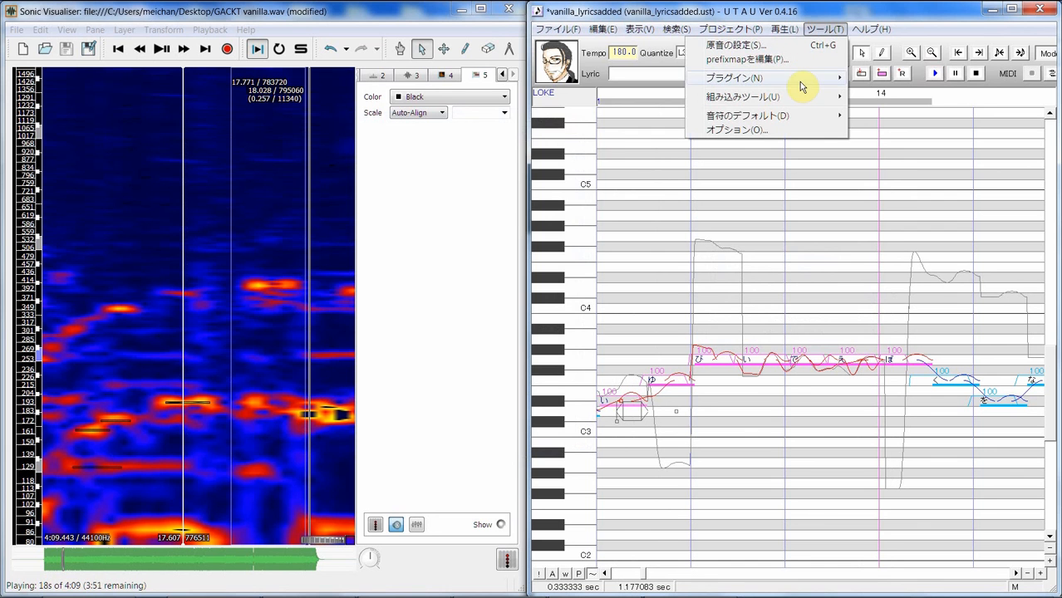
pyautogui.moveTo(803, 83)
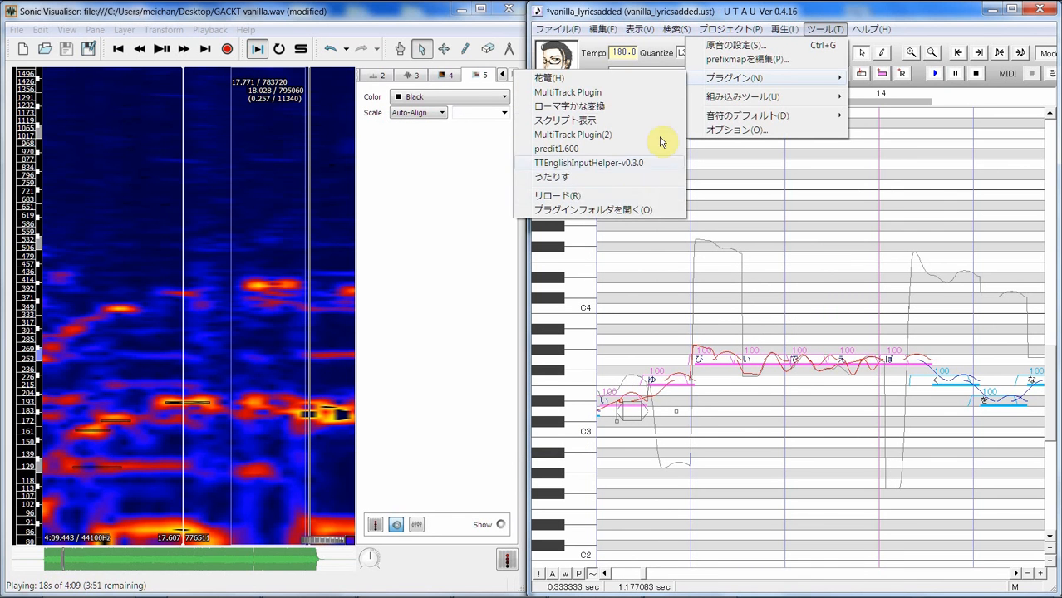
pyautogui.moveTo(719, 98)
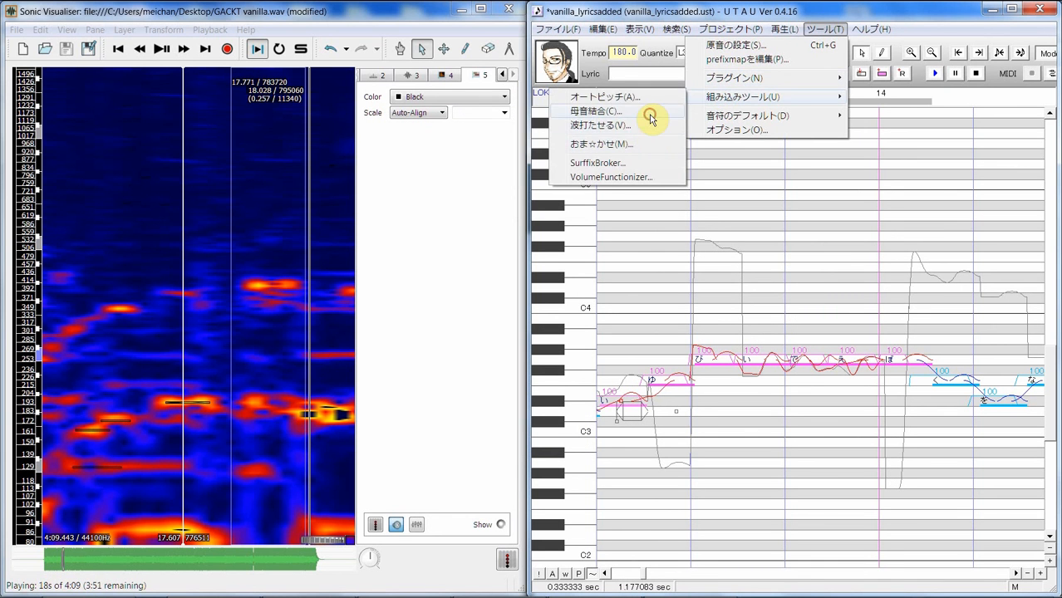
pyautogui.click(650, 116)
pyautogui.click(788, 350)
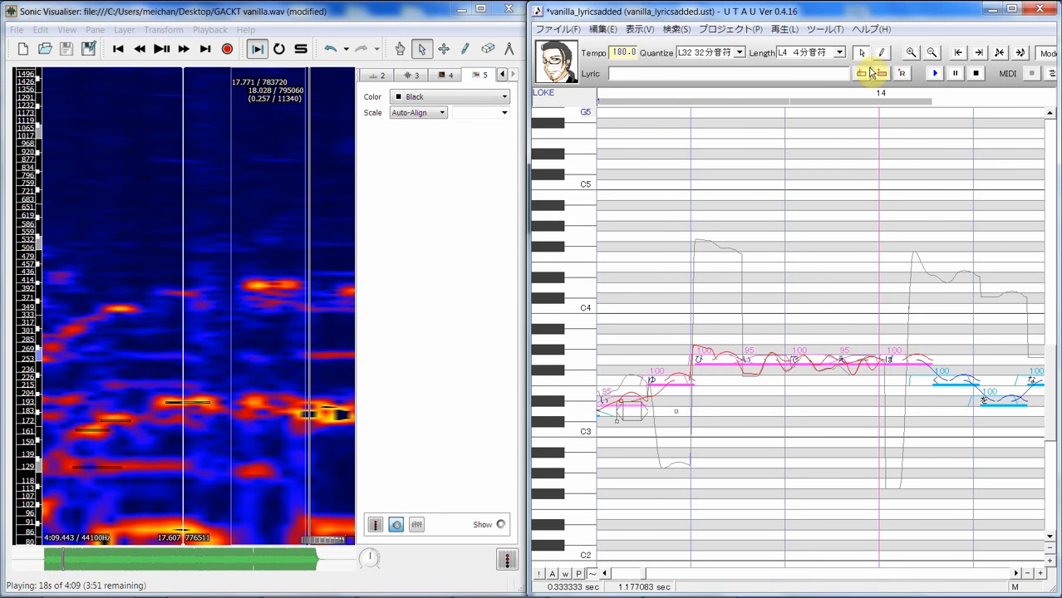
# Step: Play the vowel-joined phrase, and play it again with only the notes from い through え before measure 14 selected
pyautogui.click(935, 76)
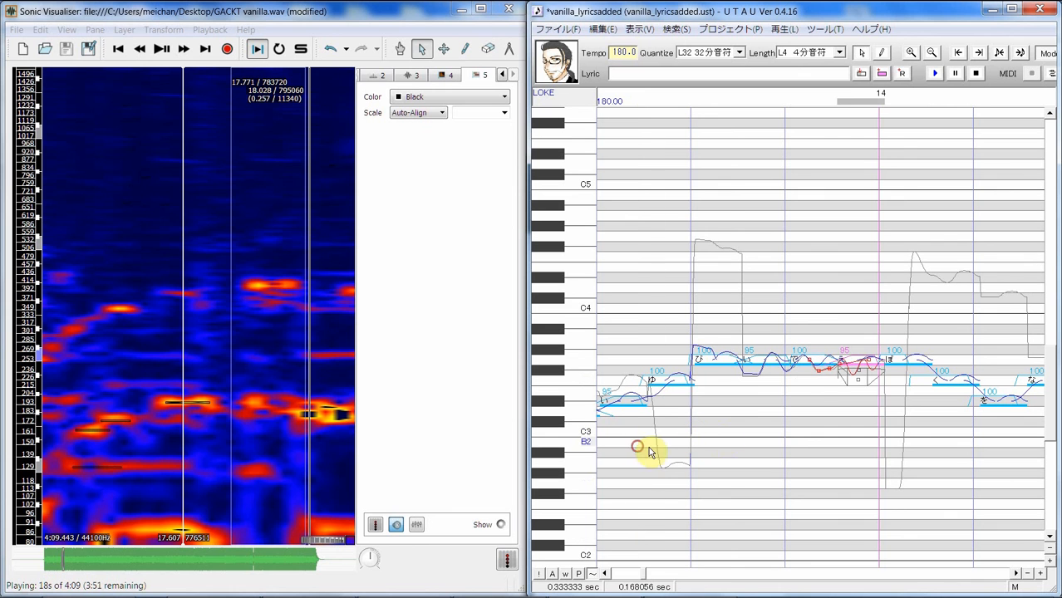
pyautogui.moveTo(638, 446); pyautogui.dragTo(874, 406)
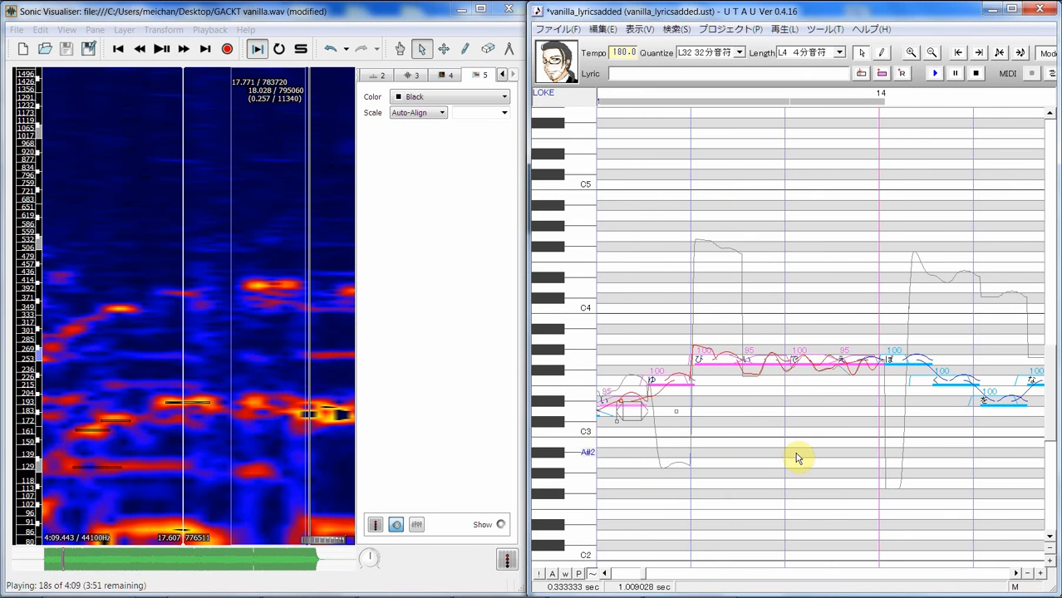
pyautogui.click(934, 74)
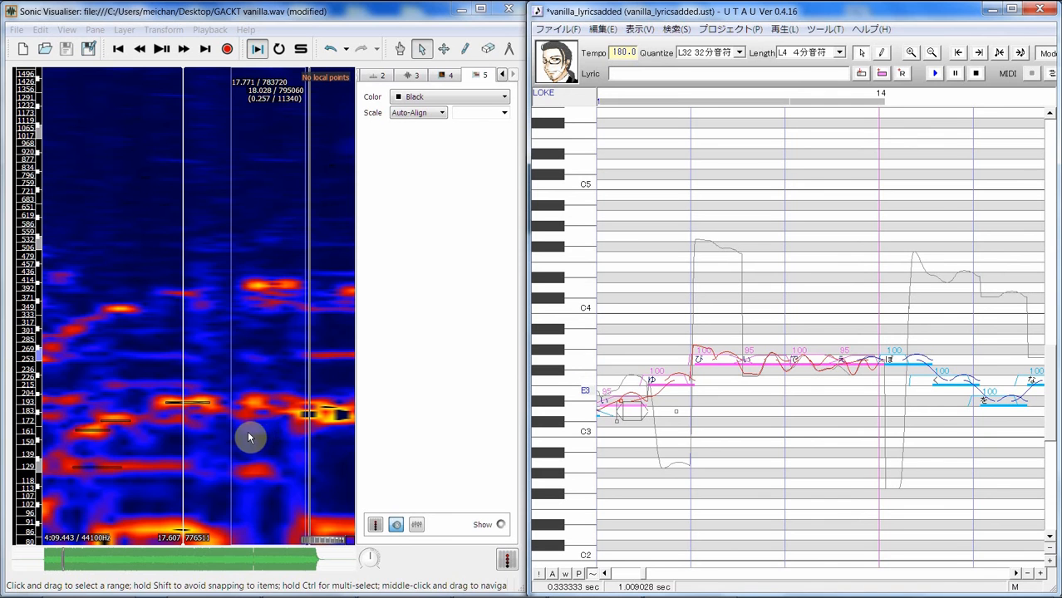
# Step: Switch to Sonic Visualiser, select the original vocal from 17.940 s to 18.367 s and play it
pyautogui.moveTo(279, 411); pyautogui.dragTo(315, 400)
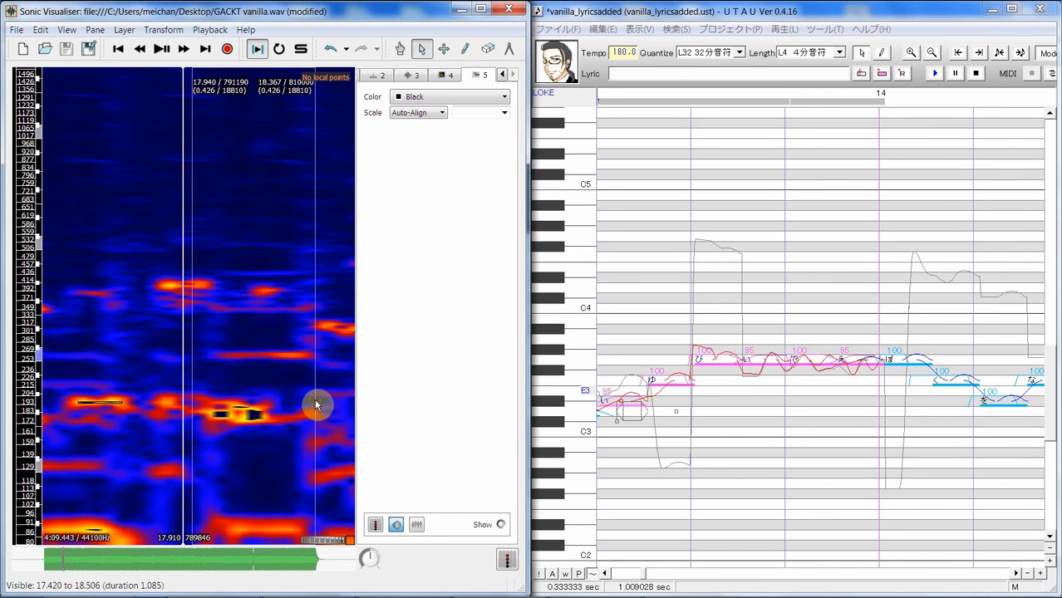
pyautogui.click(169, 50)
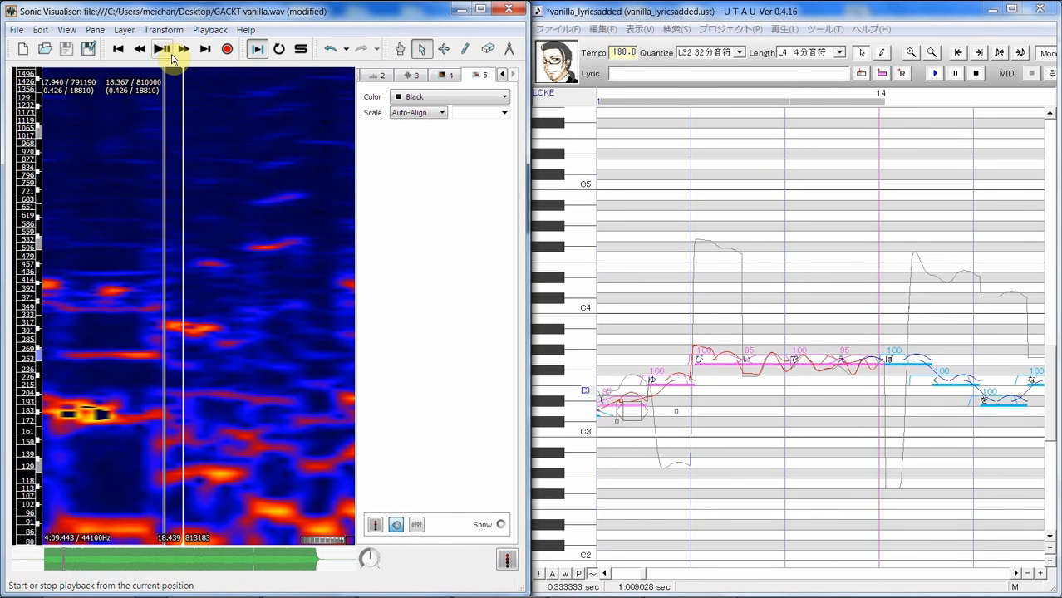
pyautogui.press('space')
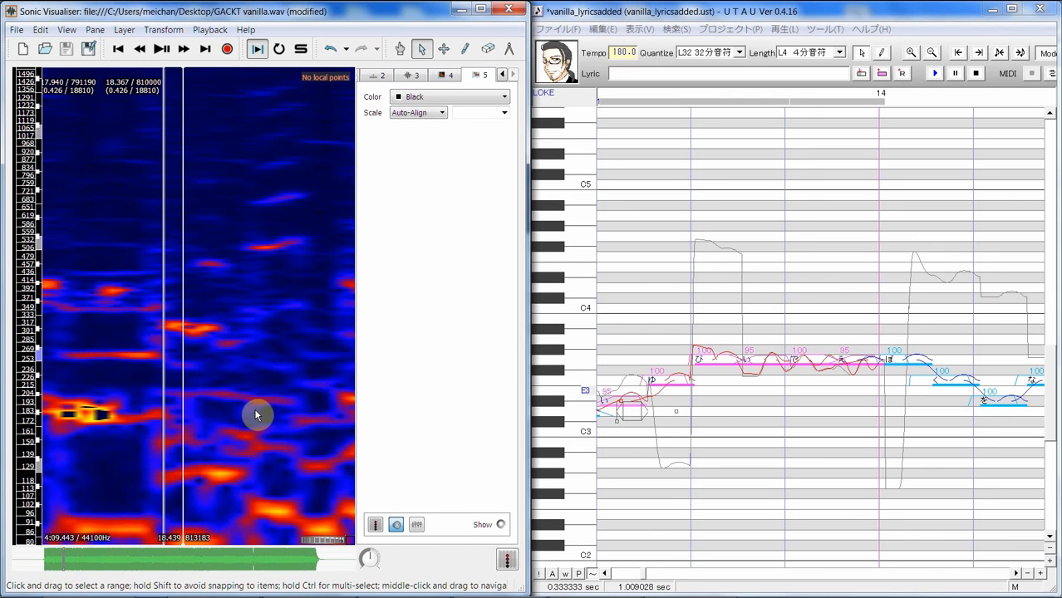
# Step: Select the narrower spectrogram range from 17.963 s to 18.269 s and play it
pyautogui.moveTo(266, 305); pyautogui.dragTo(397, 307)
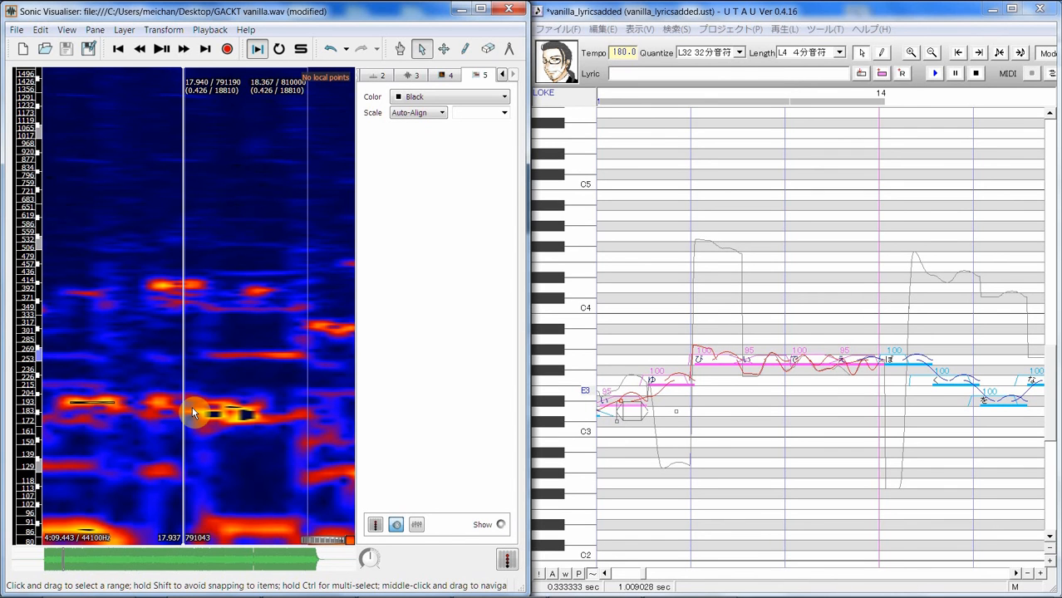
pyautogui.moveTo(192, 413); pyautogui.dragTo(279, 418)
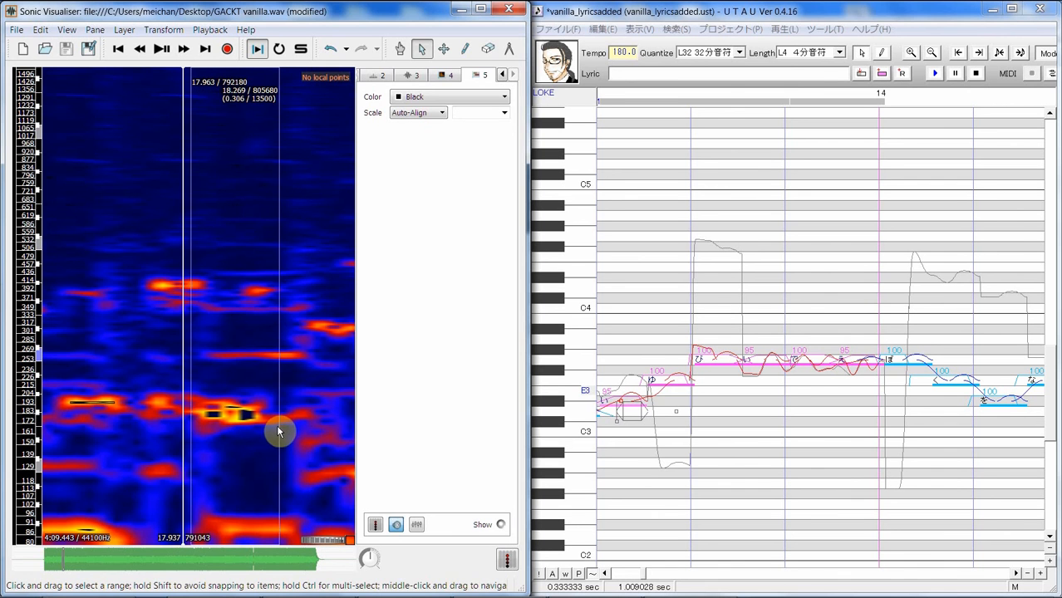
pyautogui.press('space')
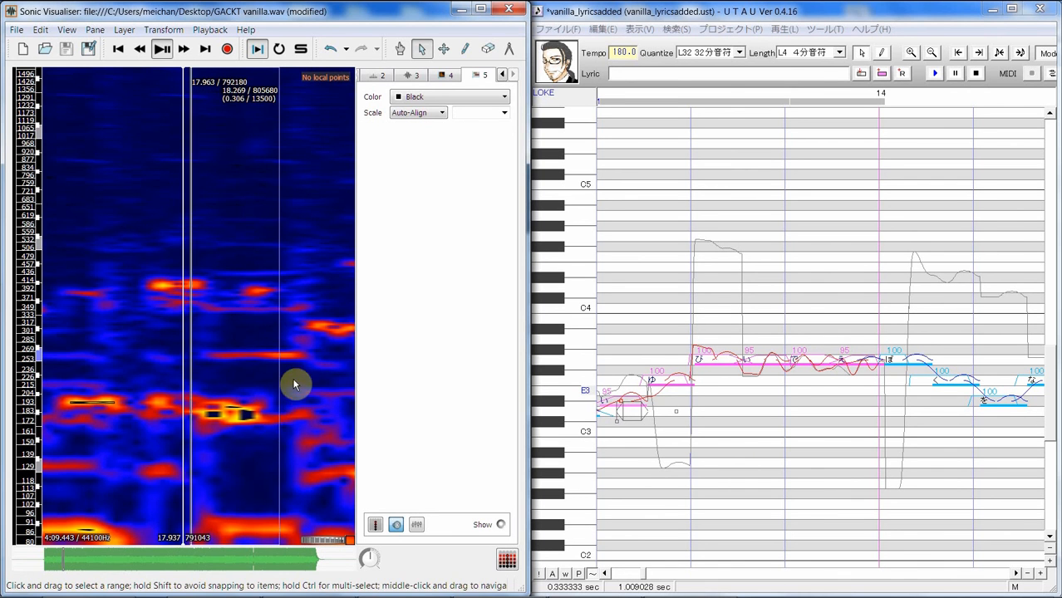
# Step: Play the short range from 17.769 s to 17.942 s, followed by the range from 18.006 s to 18.373 s
pyautogui.moveTo(135, 407); pyautogui.dragTo(189, 401)
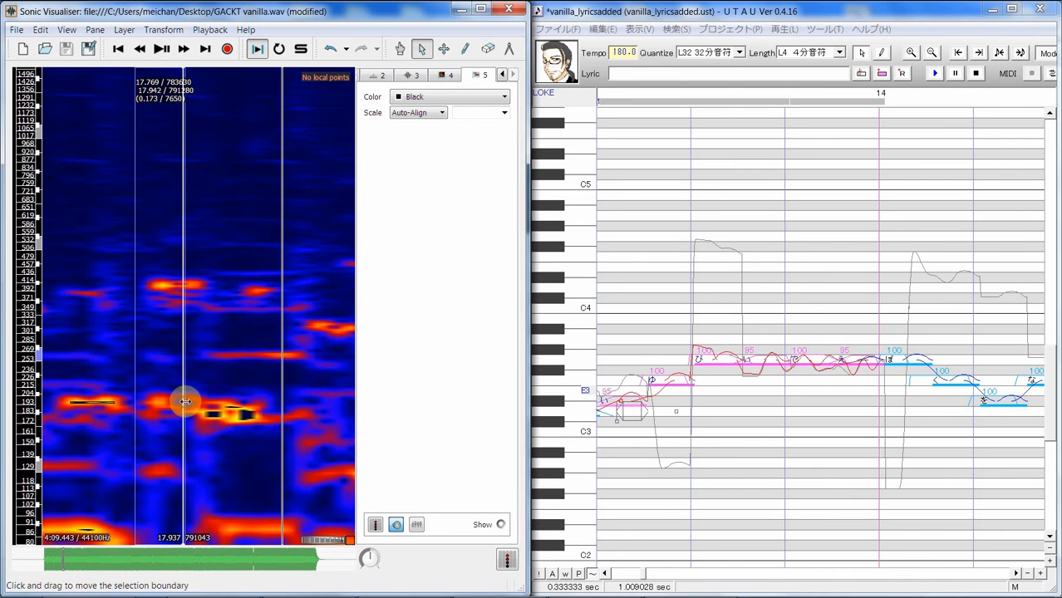
pyautogui.press('space')
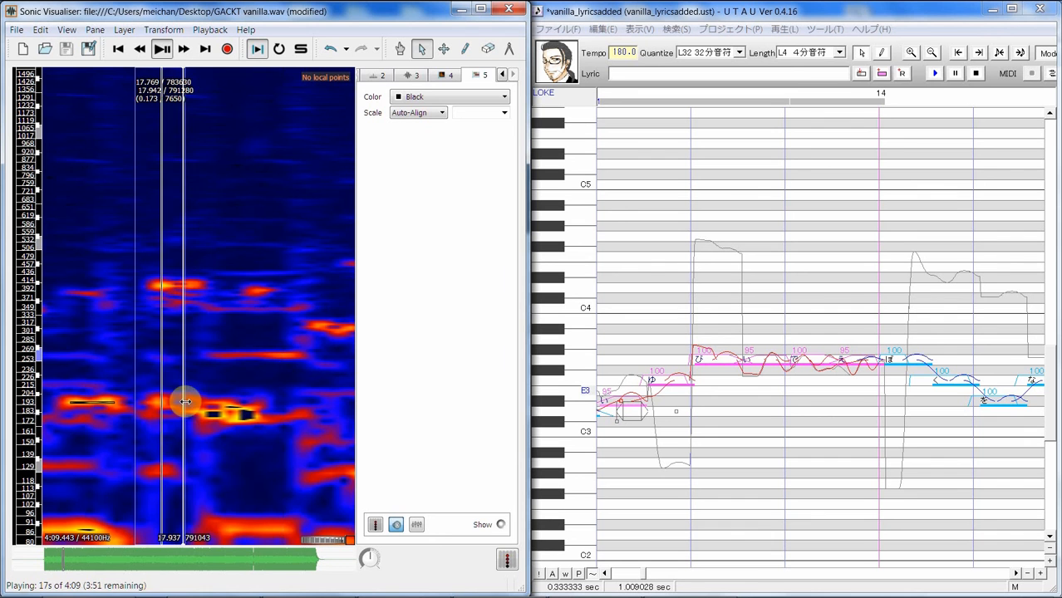
pyautogui.click(201, 413)
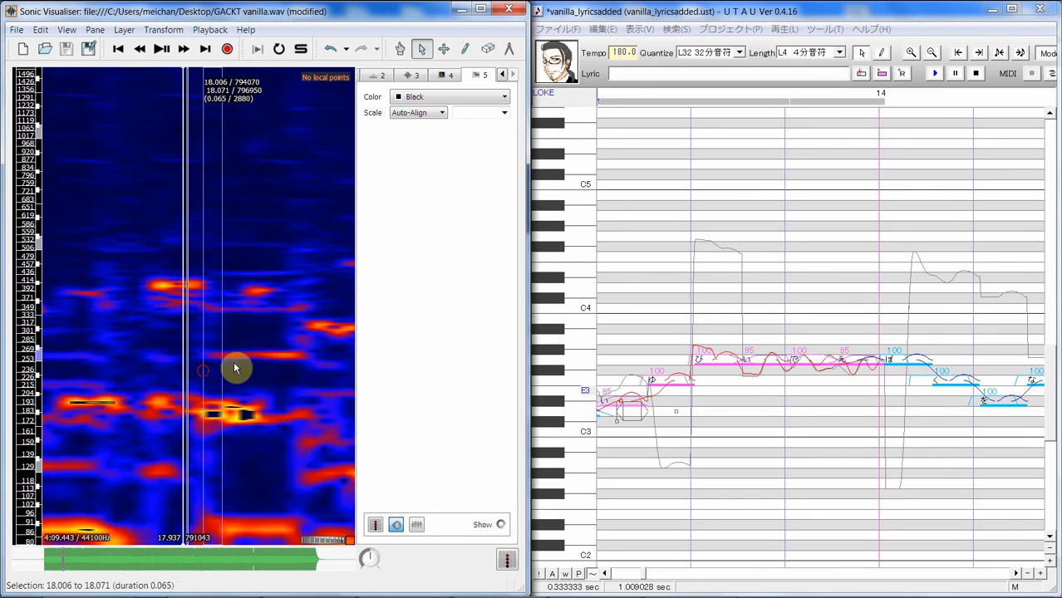
pyautogui.press('space')
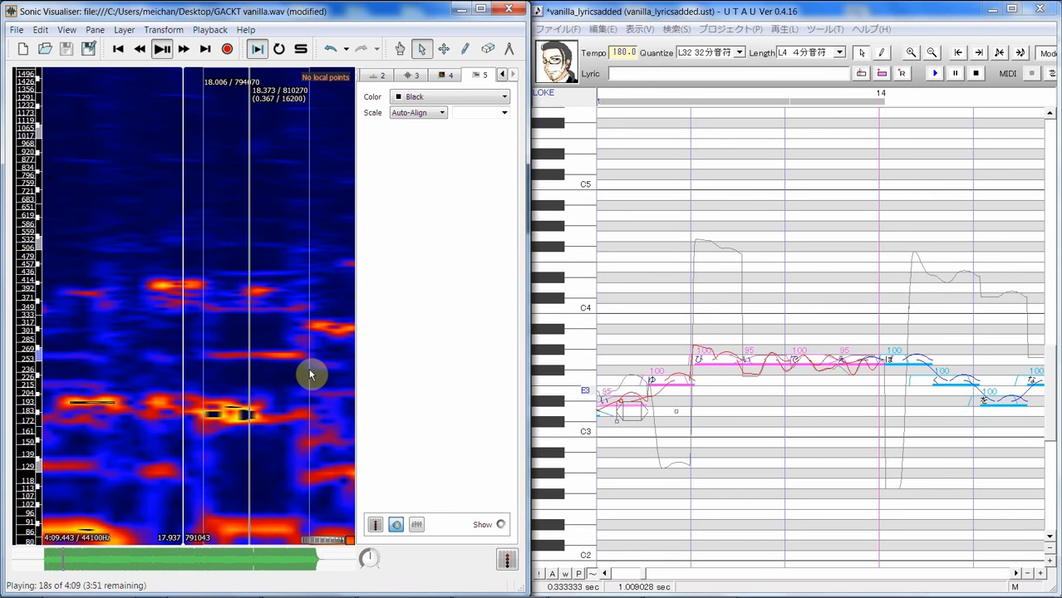
# Step: Select the spectrogram range from 17.987 s to 18.324 s and play it
pyautogui.click(298, 375)
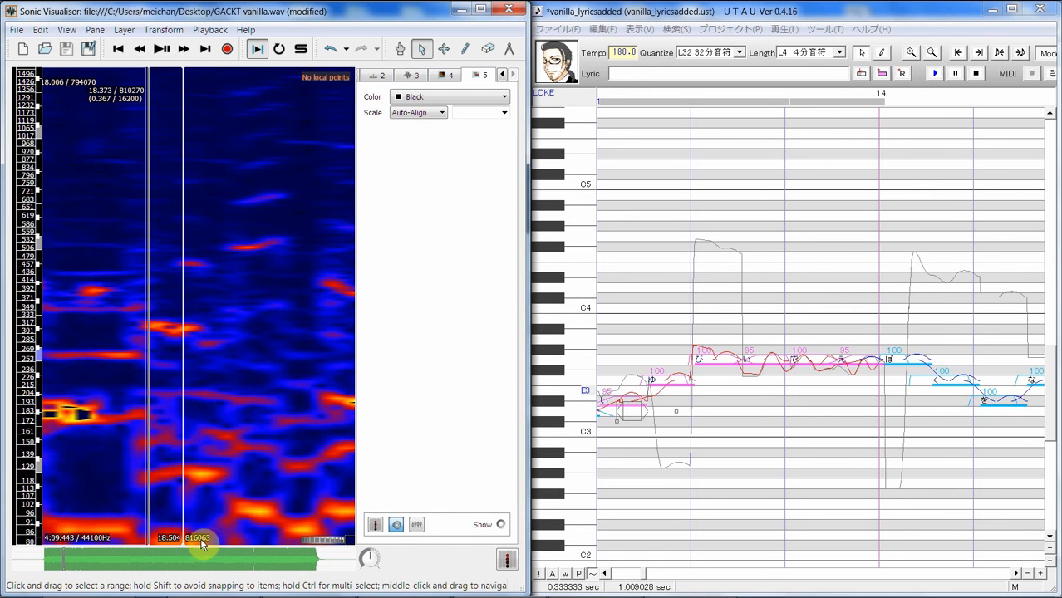
pyautogui.moveTo(109, 442)
pyautogui.mouseDown()
pyautogui.moveTo(289, 442)
pyautogui.moveTo(238, 422)
pyautogui.moveTo(304, 418)
pyautogui.mouseUp()
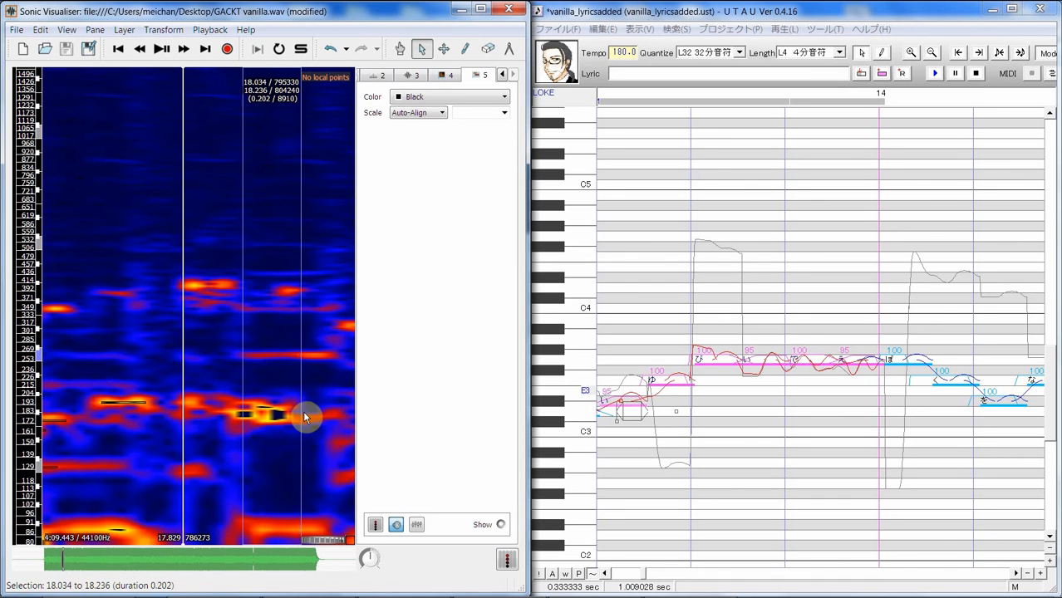
pyautogui.moveTo(232, 421); pyautogui.dragTo(325, 412)
pyautogui.press('space')
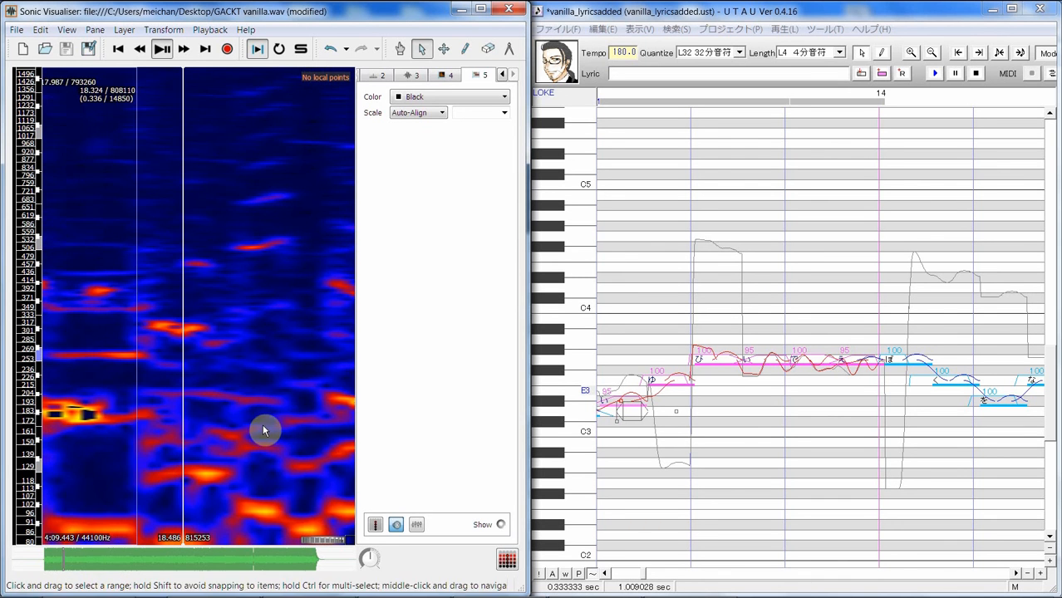
pyautogui.scroll(3, 179, 474)
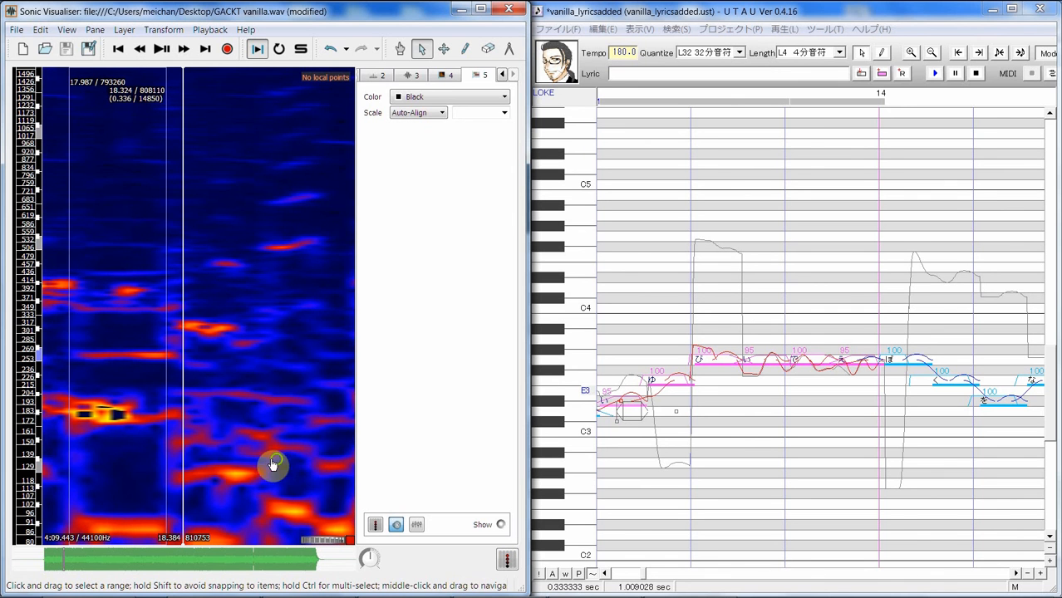
pyautogui.rightClick(242, 441)
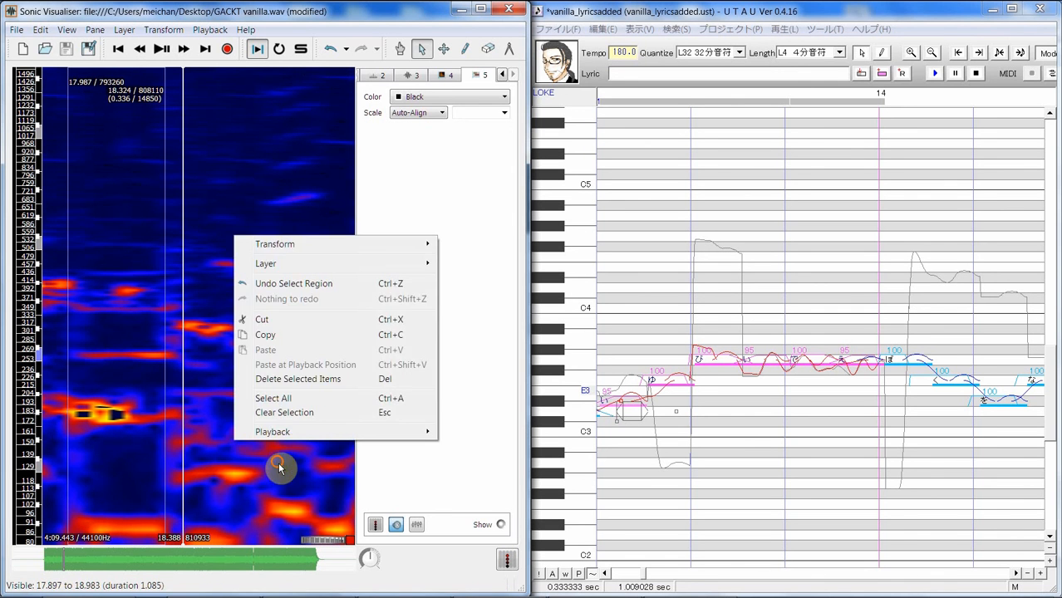
pyautogui.click(280, 463)
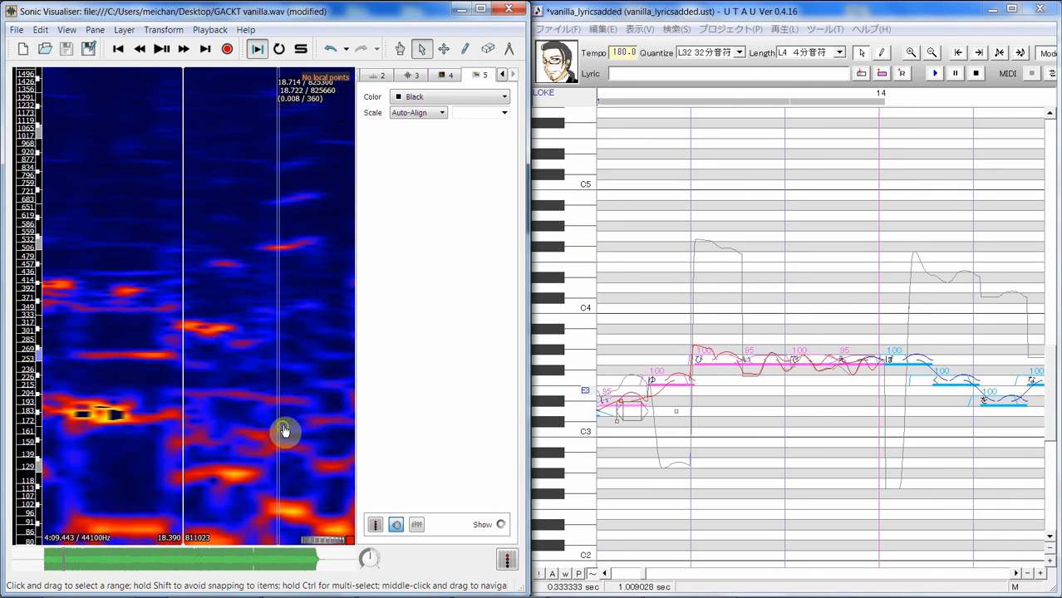
pyautogui.moveTo(284, 428); pyautogui.dragTo(376, 424)
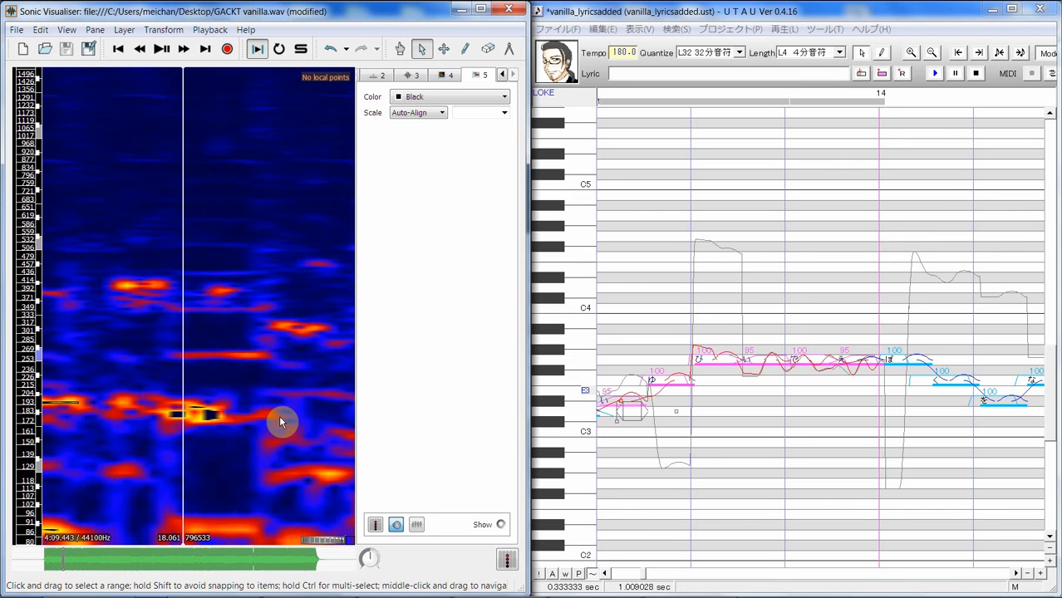
pyautogui.moveTo(254, 442); pyautogui.dragTo(277, 447)
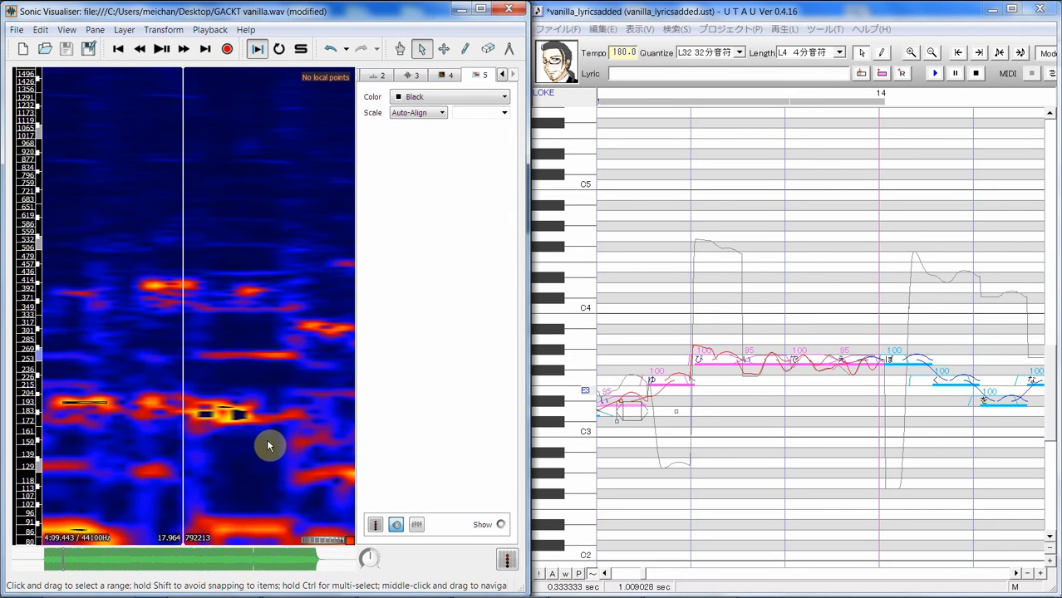
pyautogui.moveTo(267, 444); pyautogui.dragTo(293, 480)
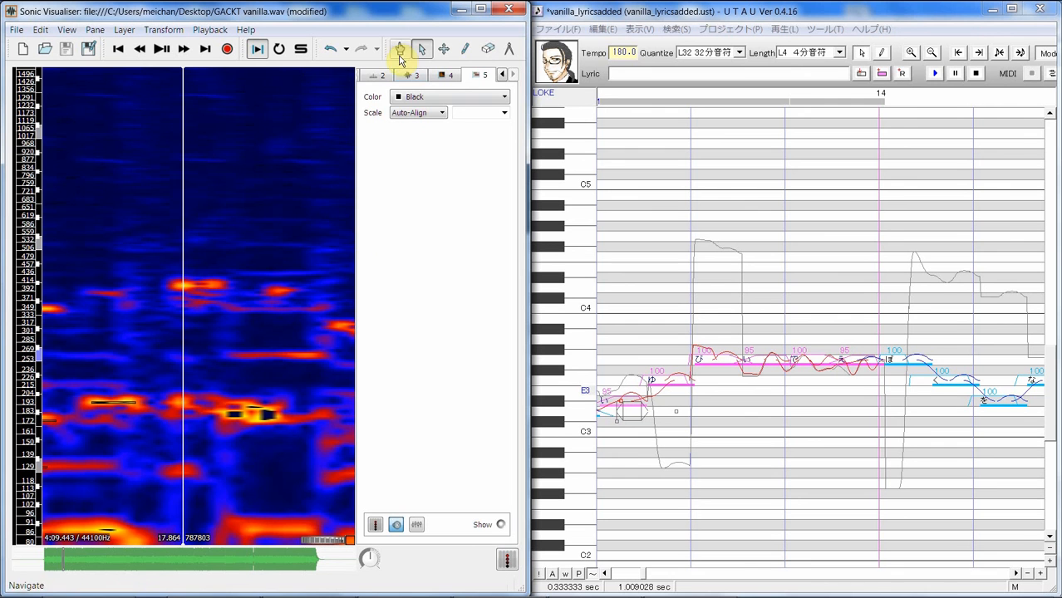
# Step: Play the vocal ranges 17.757–17.969 s and 17.757–18.251 s, and select 17.953–18.226 s to compare the syllables
pyautogui.moveTo(202, 378); pyautogui.dragTo(153, 375)
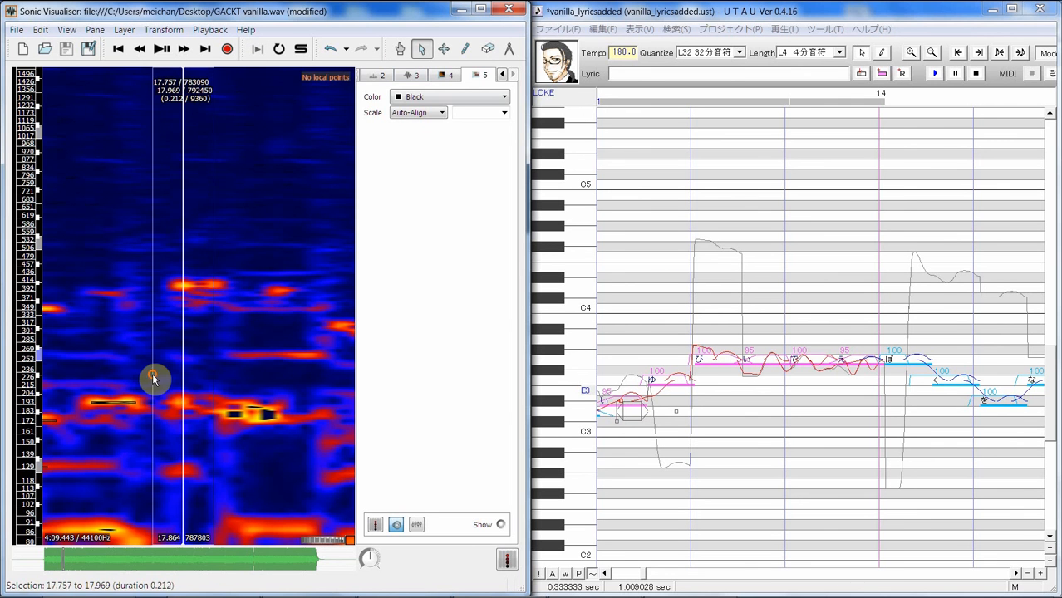
pyautogui.press('space')
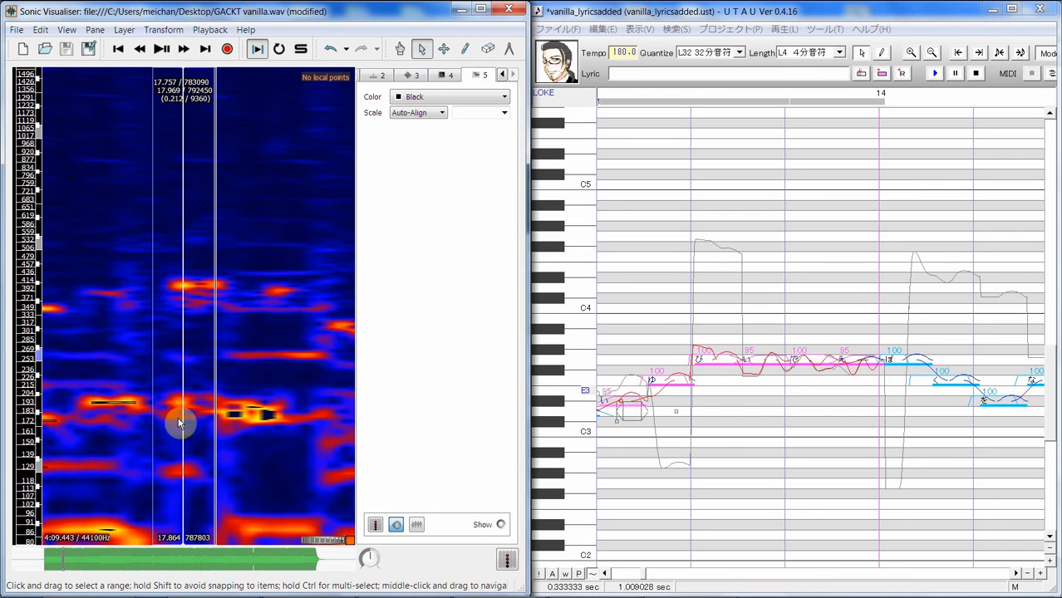
pyautogui.moveTo(209, 407); pyautogui.dragTo(291, 422)
pyautogui.press('s')
pyautogui.press('space')
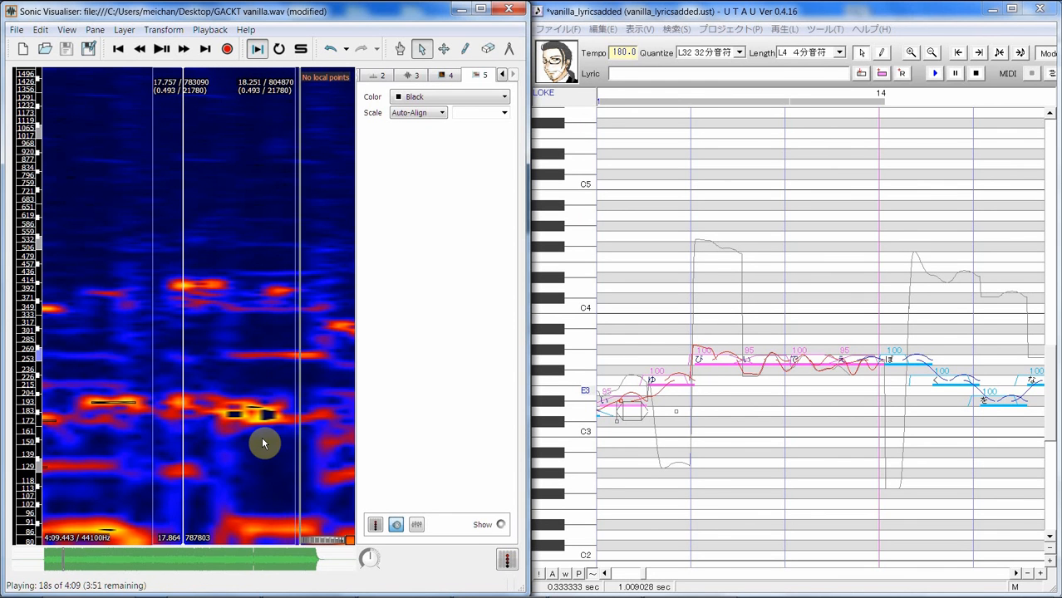
pyautogui.moveTo(210, 415); pyautogui.dragTo(287, 405)
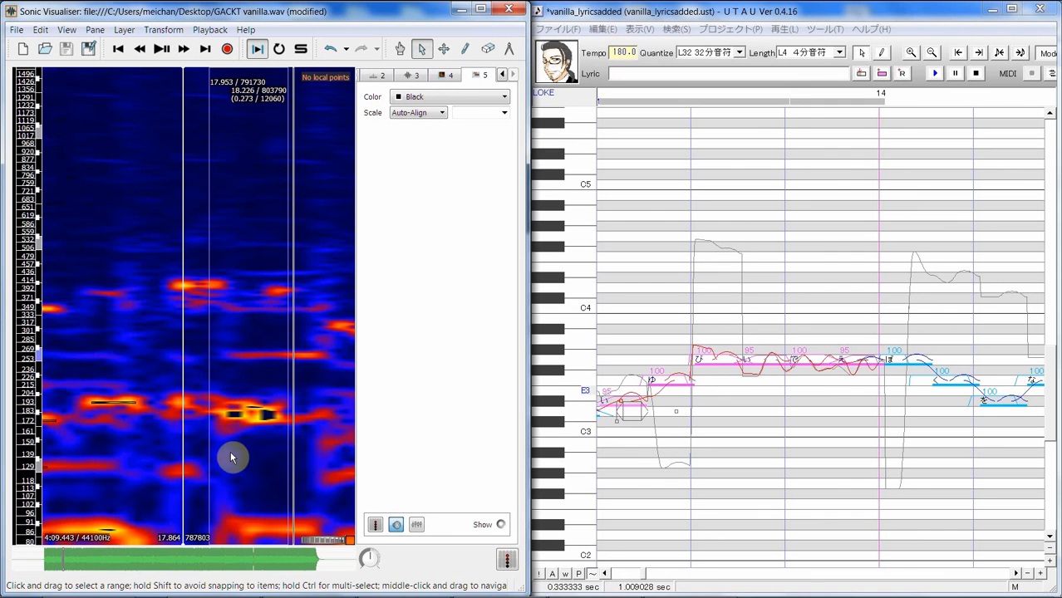
# Step: Try the Meter and dBV^2 colour scales on the spectrogram layer, and set the scale to Phase
pyautogui.click(444, 75)
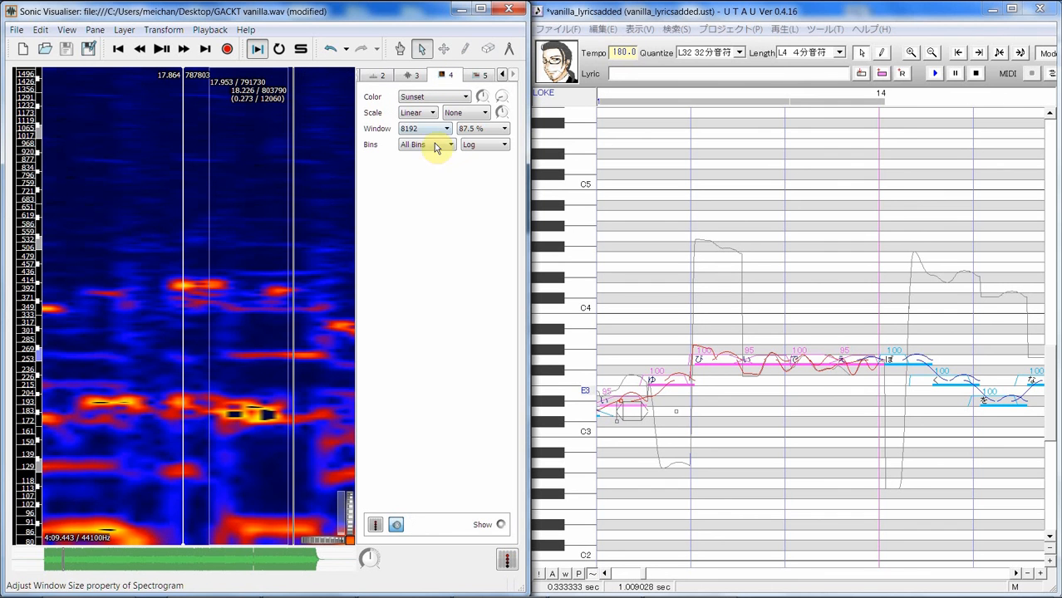
pyautogui.click(429, 113)
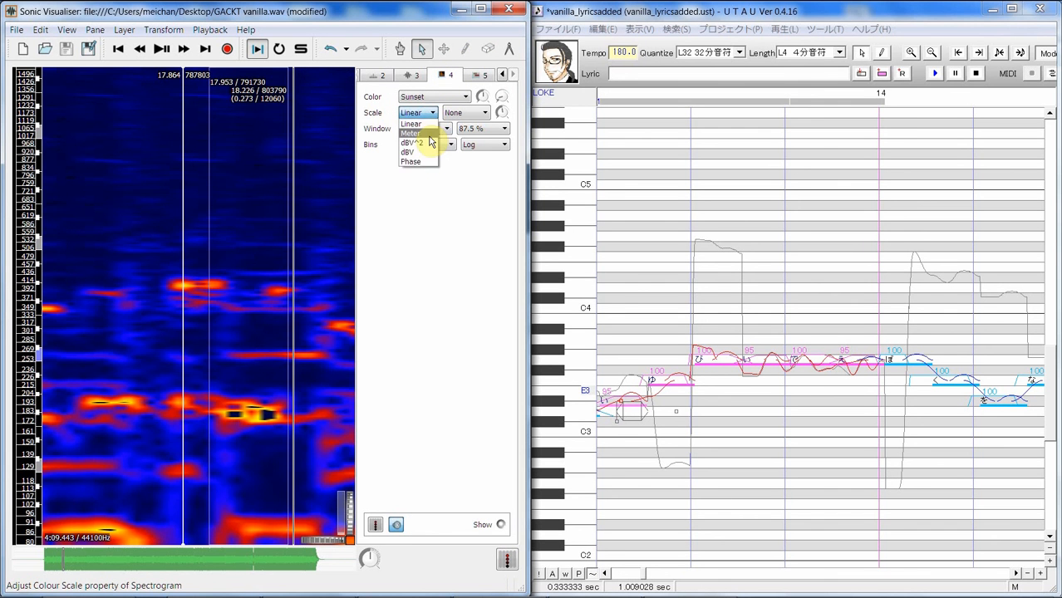
pyautogui.click(410, 133)
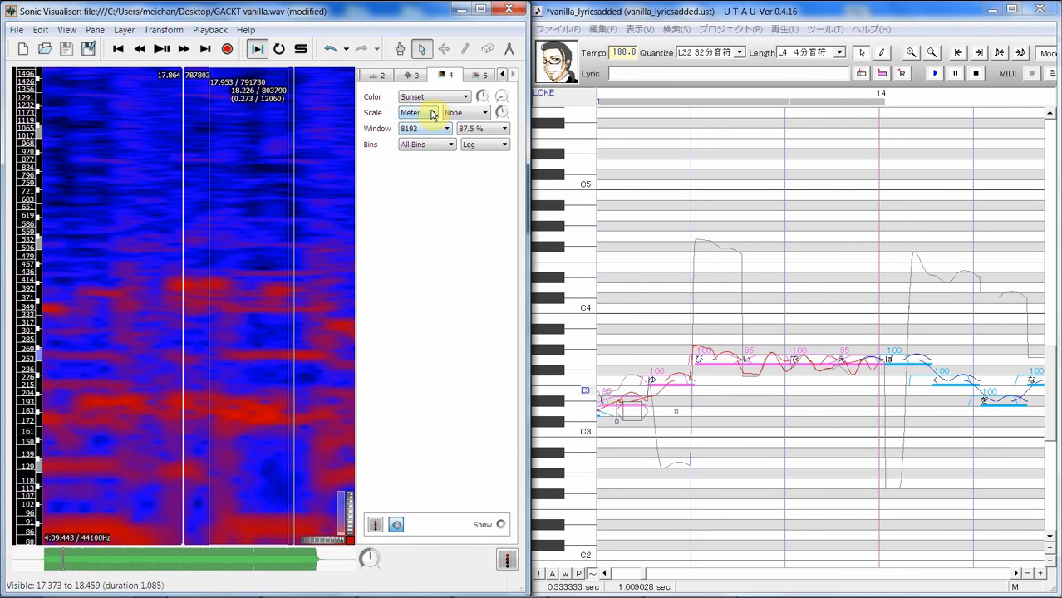
pyautogui.click(432, 114)
pyautogui.click(431, 143)
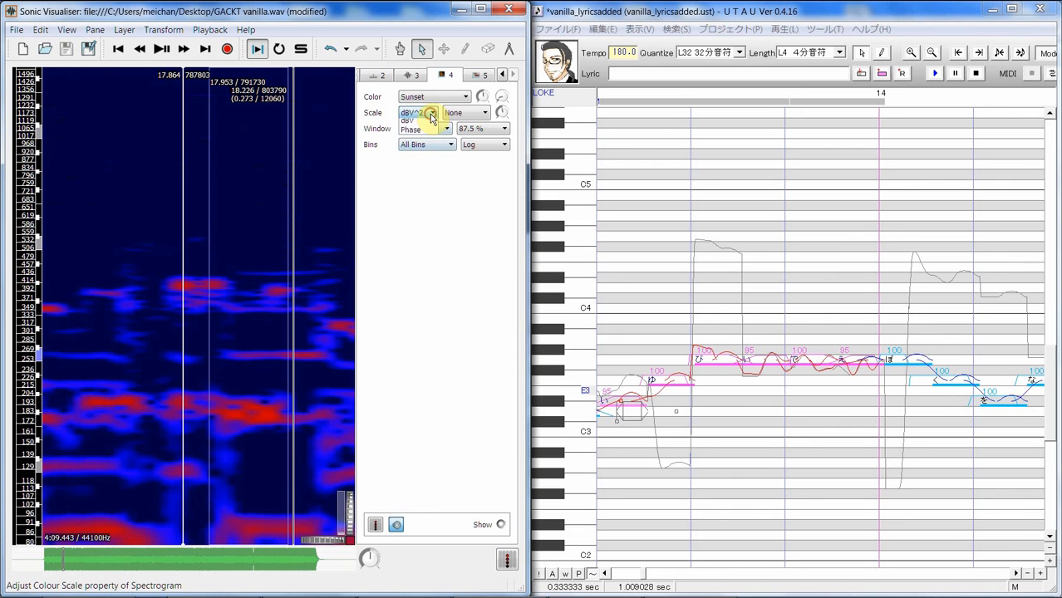
pyautogui.click(429, 113)
pyautogui.click(429, 163)
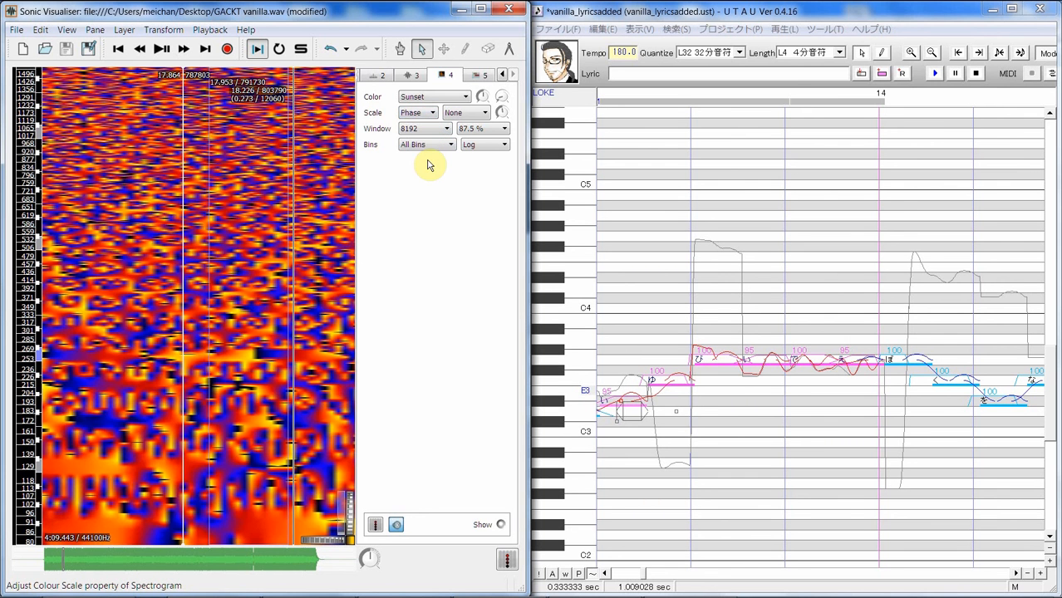
# Step: Try the dBV and Meter colour scales on the spectrogram layer, and set the scale to Linear
pyautogui.click(425, 113)
pyautogui.click(424, 153)
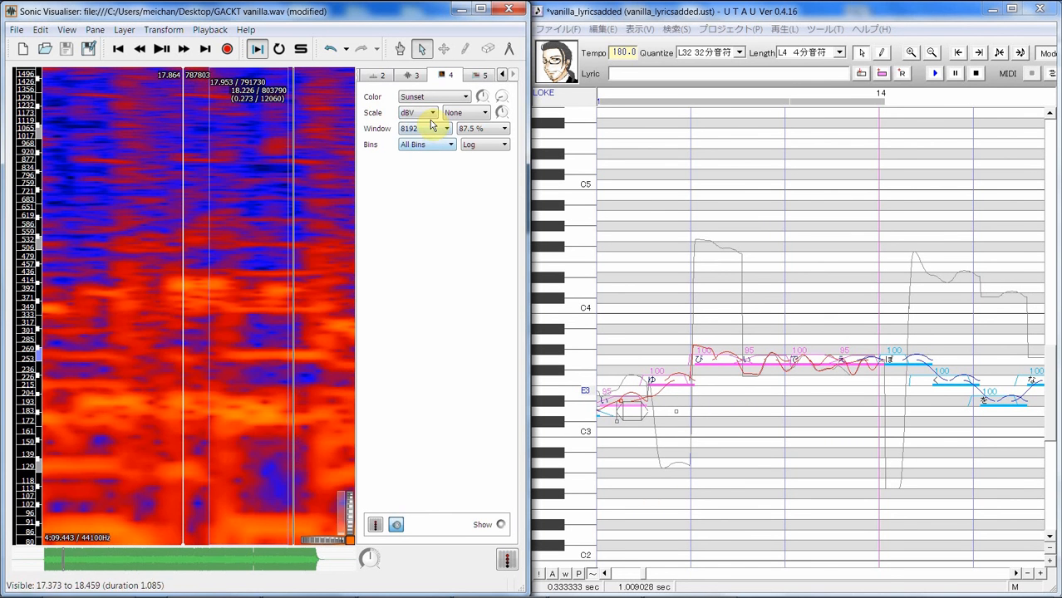
pyautogui.click(431, 112)
pyautogui.click(429, 133)
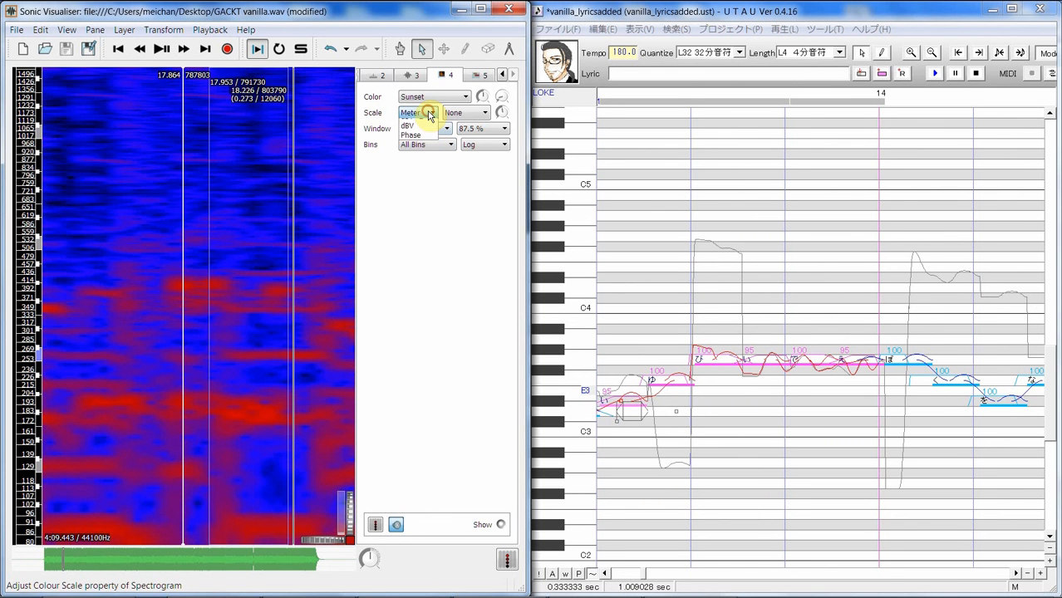
pyautogui.click(429, 113)
pyautogui.click(432, 123)
# Step: Try the Col and View normalizations on the spectrogram layer, and set the normalization to Hybrid
pyautogui.click(464, 113)
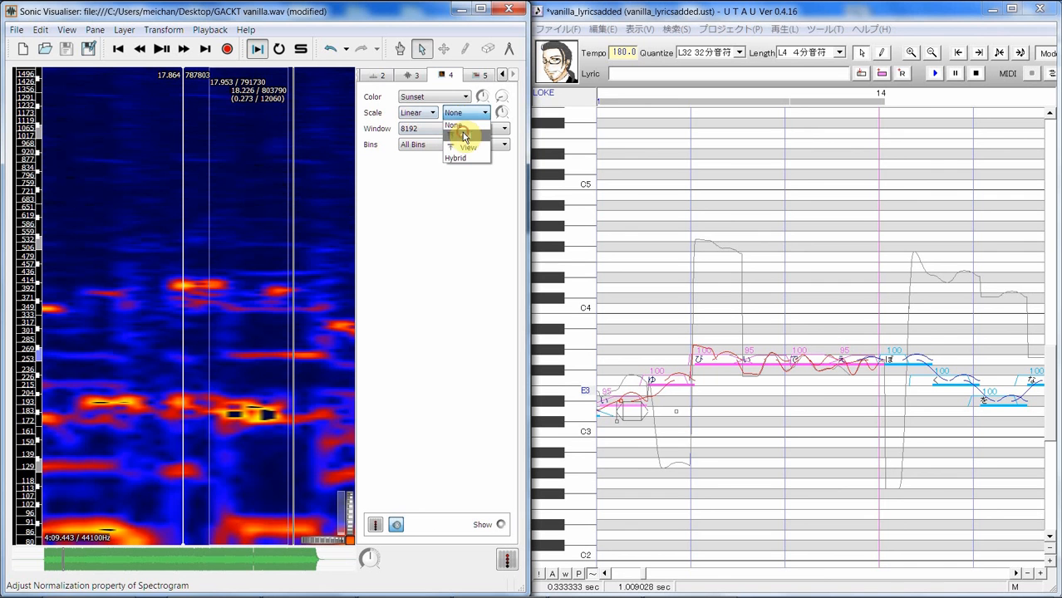
pyautogui.click(462, 134)
pyautogui.click(461, 114)
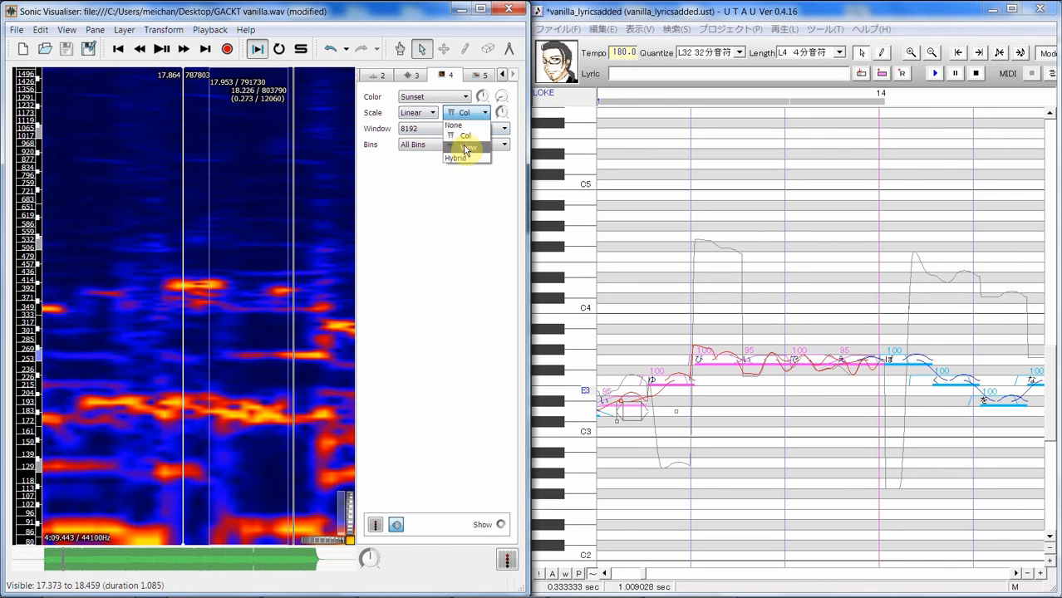
pyautogui.click(466, 142)
pyautogui.click(466, 113)
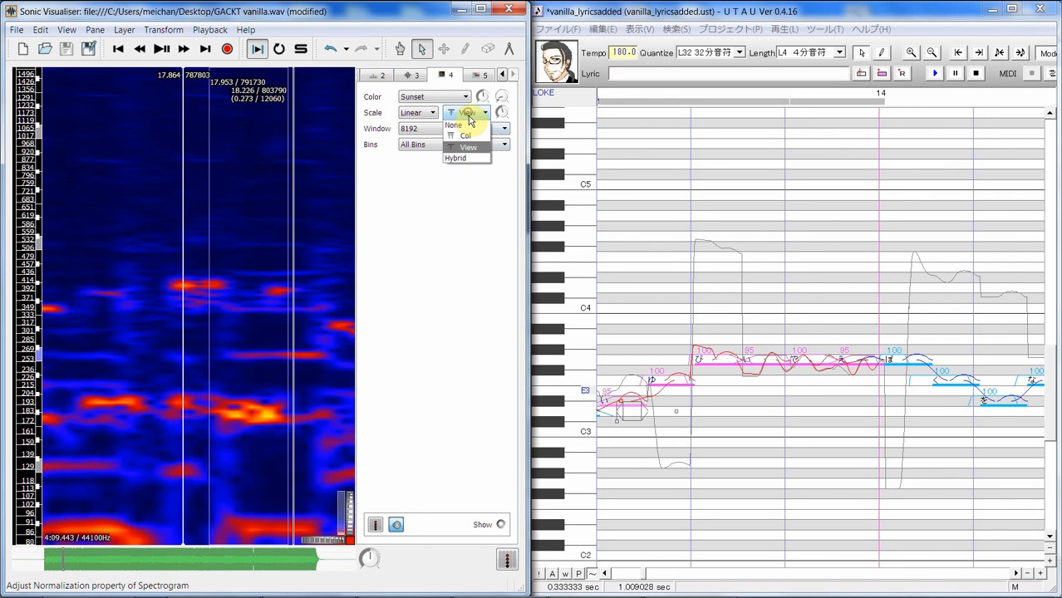
pyautogui.click(470, 157)
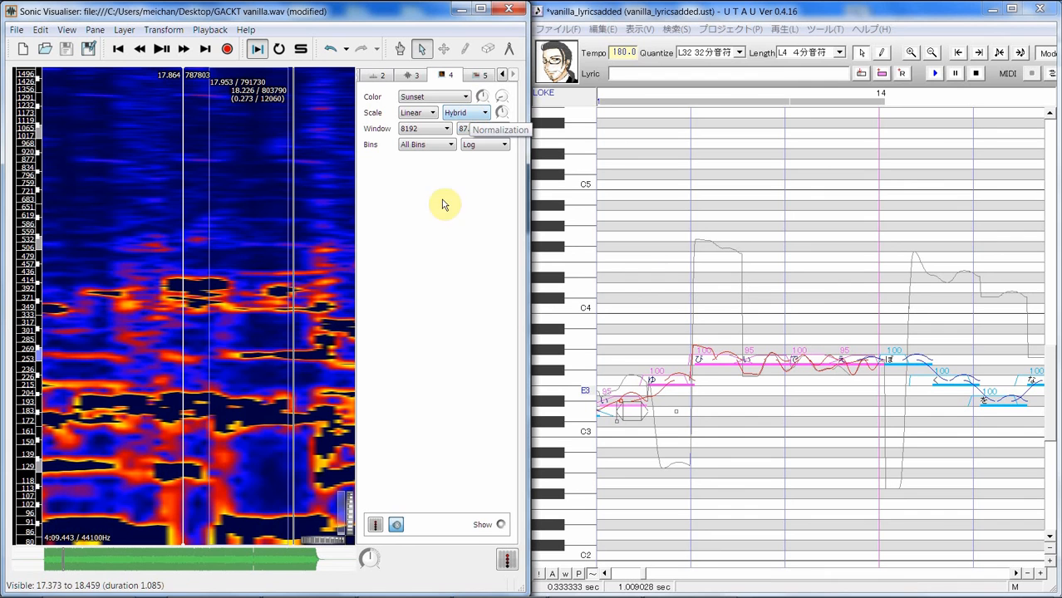
# Step: Draw test notes at E3 from 17.979 s and F#3 from 17.791 s on the note layer, and sound the matching UTAU piano key for comparison
pyautogui.click(482, 75)
pyautogui.click(463, 52)
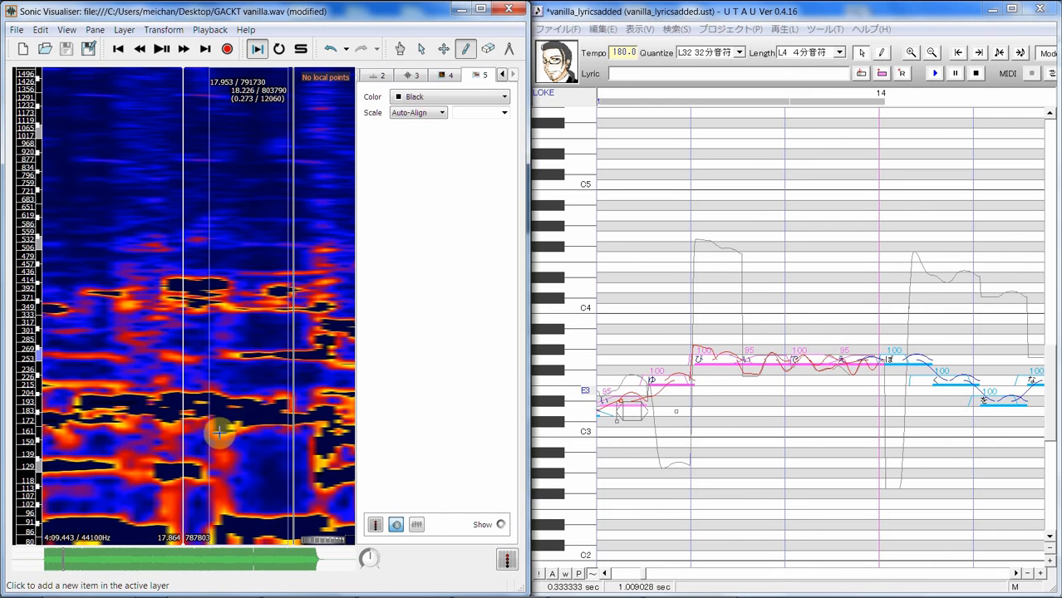
pyautogui.moveTo(212, 430); pyautogui.dragTo(280, 433)
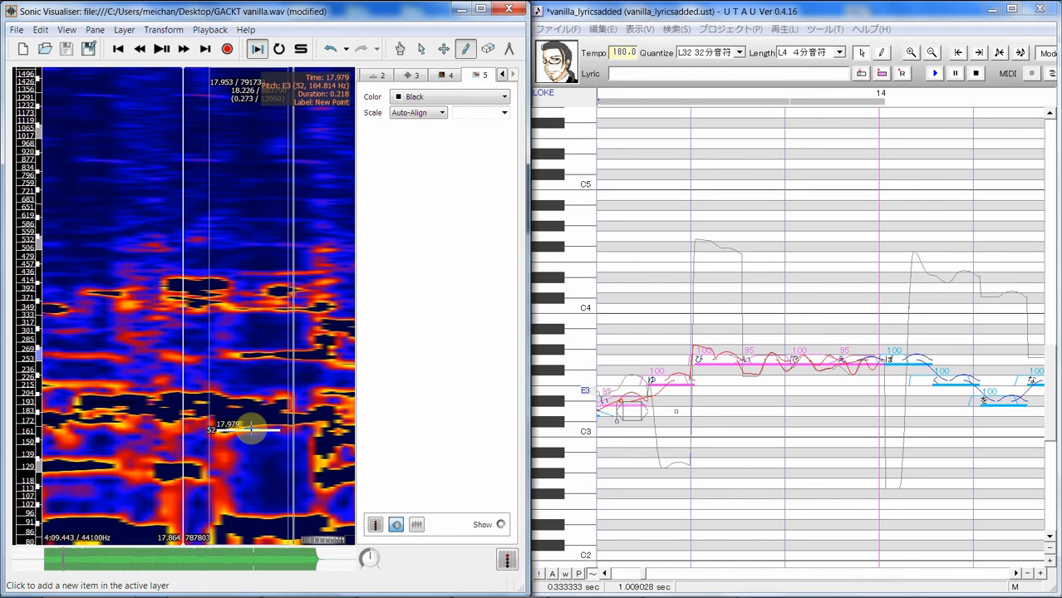
pyautogui.click(570, 394)
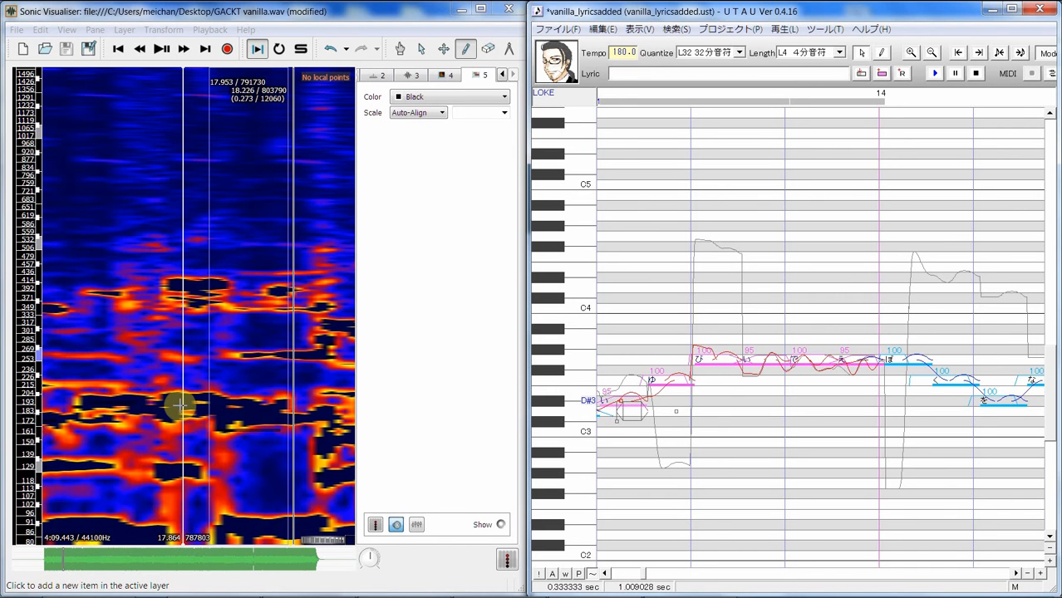
pyautogui.moveTo(155, 406); pyautogui.dragTo(247, 408)
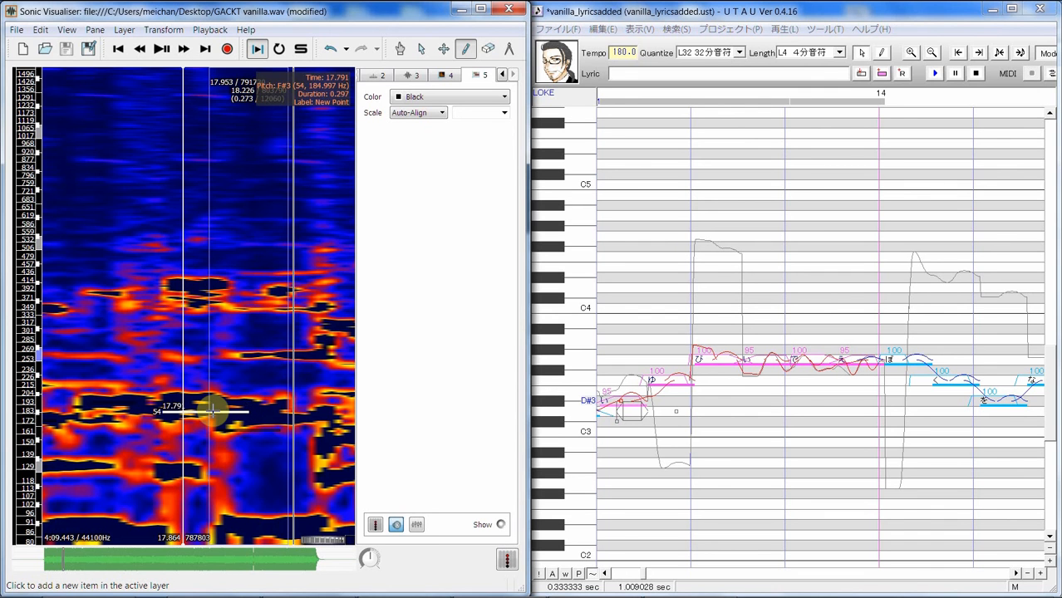
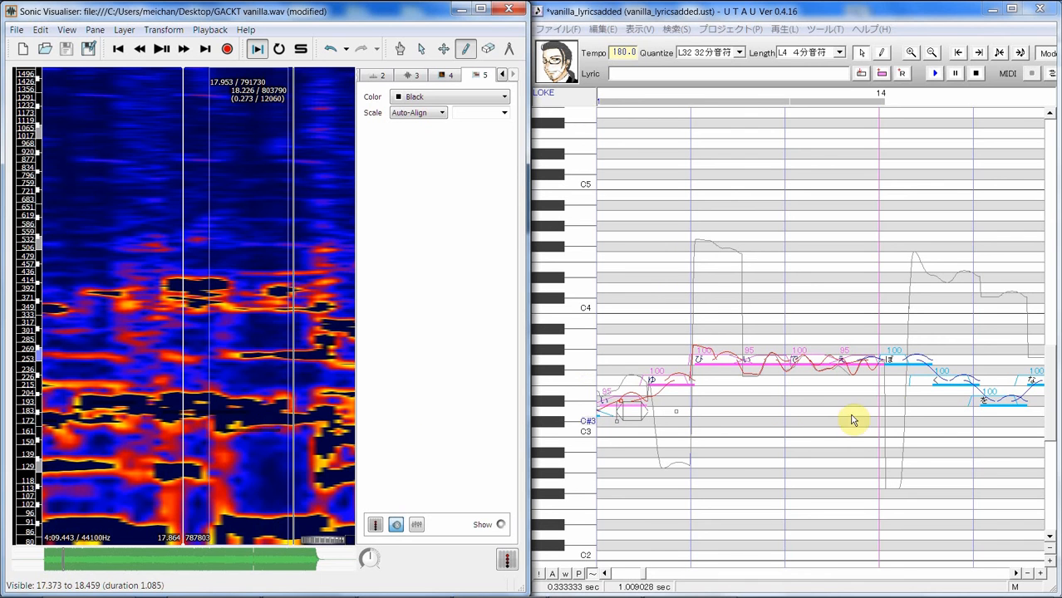
# Step: Select the ほ note at the start of bar 14 and add three points to its pitch curve
pyautogui.click(894, 402)
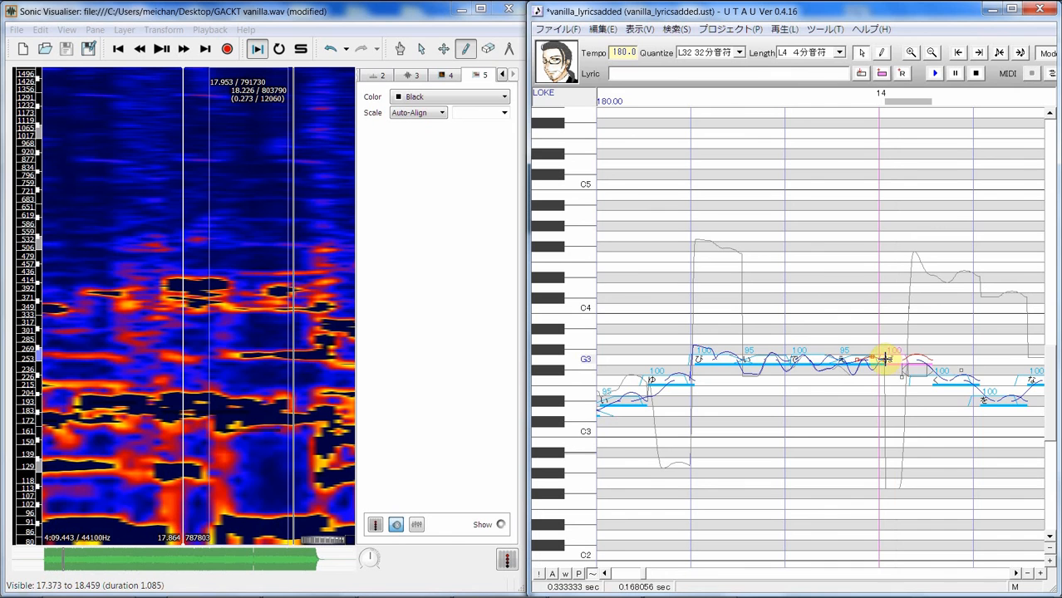
pyautogui.rightClick(887, 359)
pyautogui.click(944, 429)
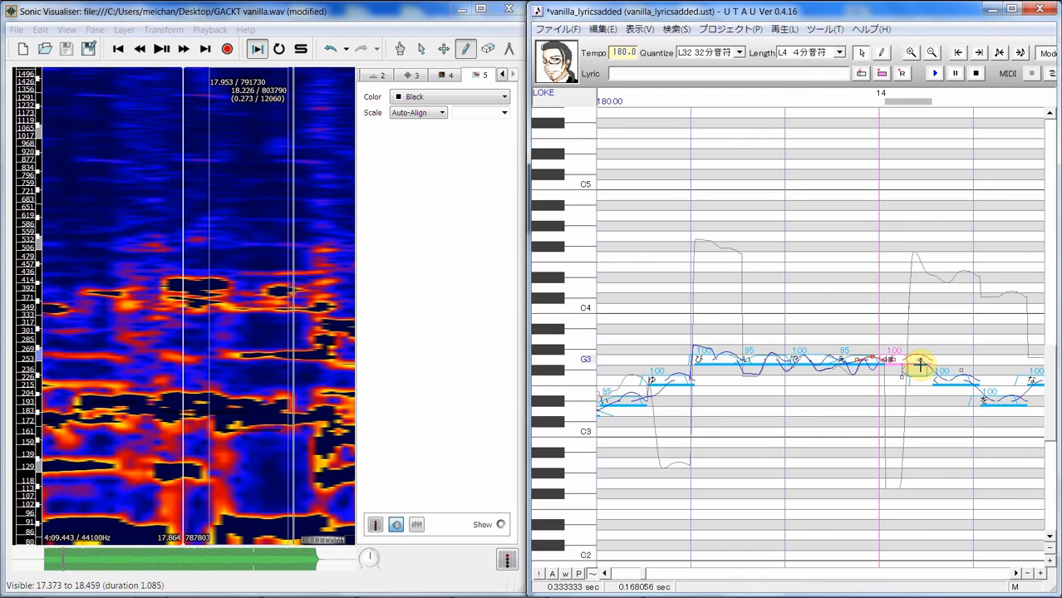
pyautogui.rightClick(920, 362)
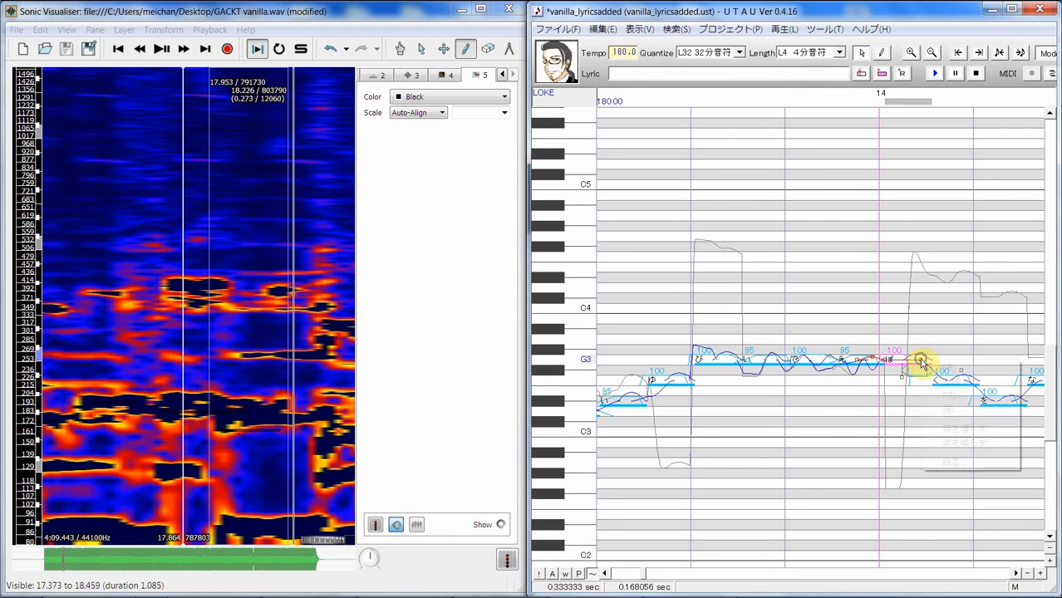
pyautogui.click(964, 429)
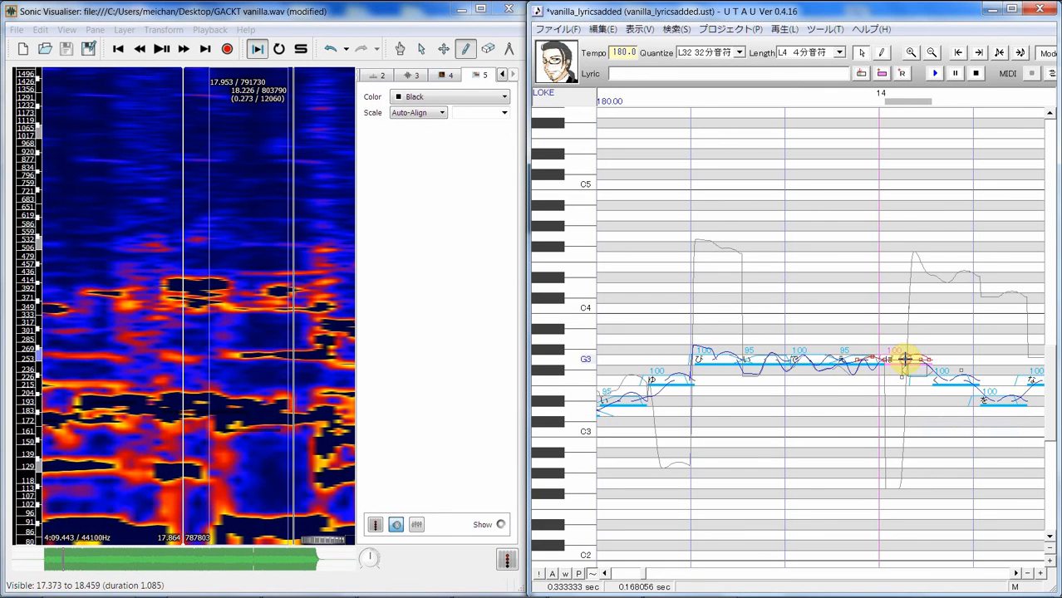
pyautogui.rightClick(903, 359)
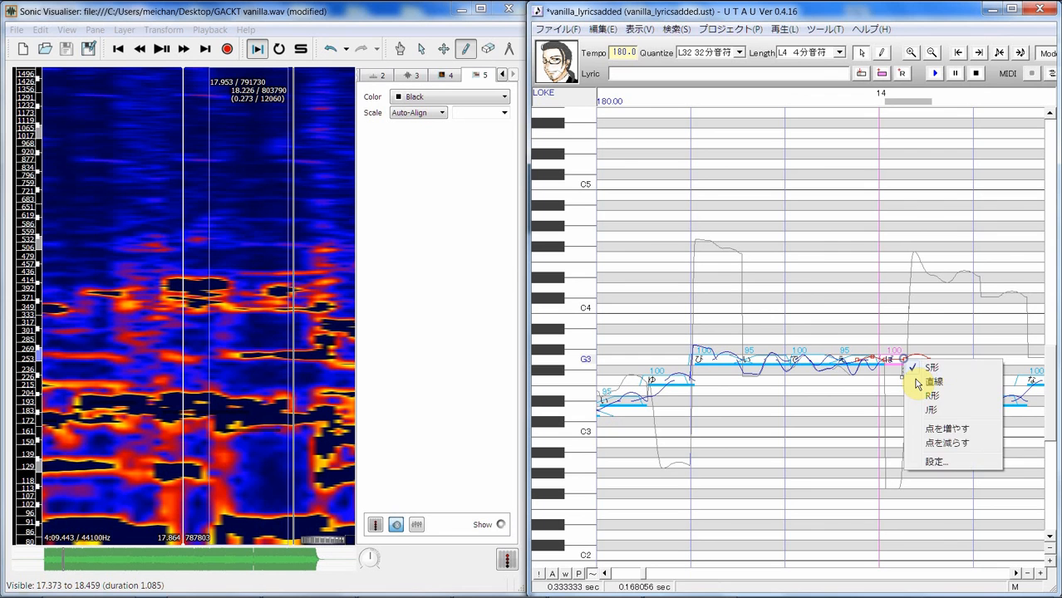
pyautogui.click(943, 429)
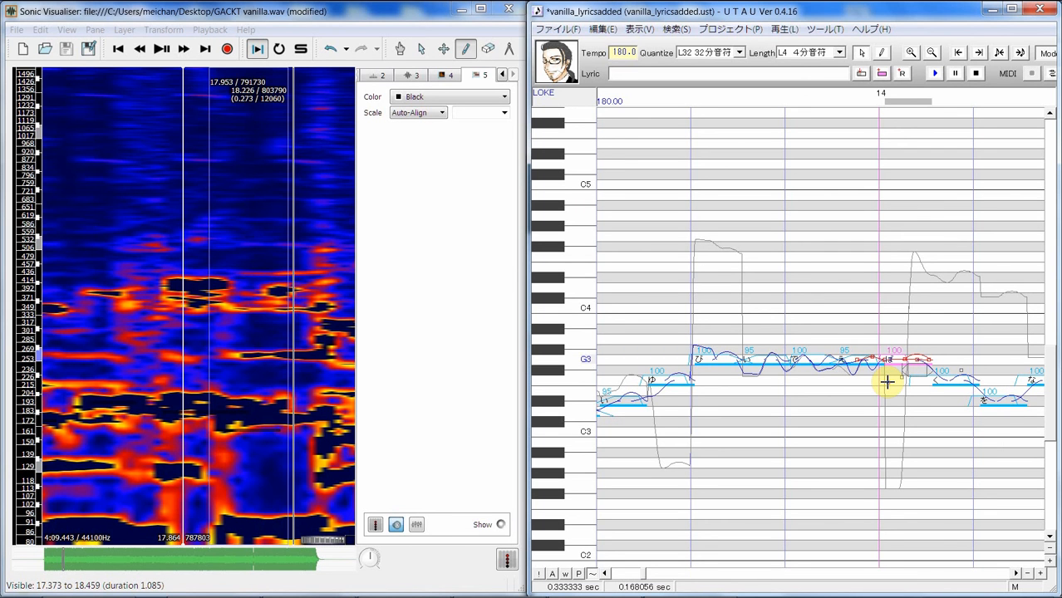
# Step: Pull the pitch point at the onset of the ほ note down to about D#3, and play the surrounding notes
pyautogui.moveTo(905, 360); pyautogui.dragTo(885, 383)
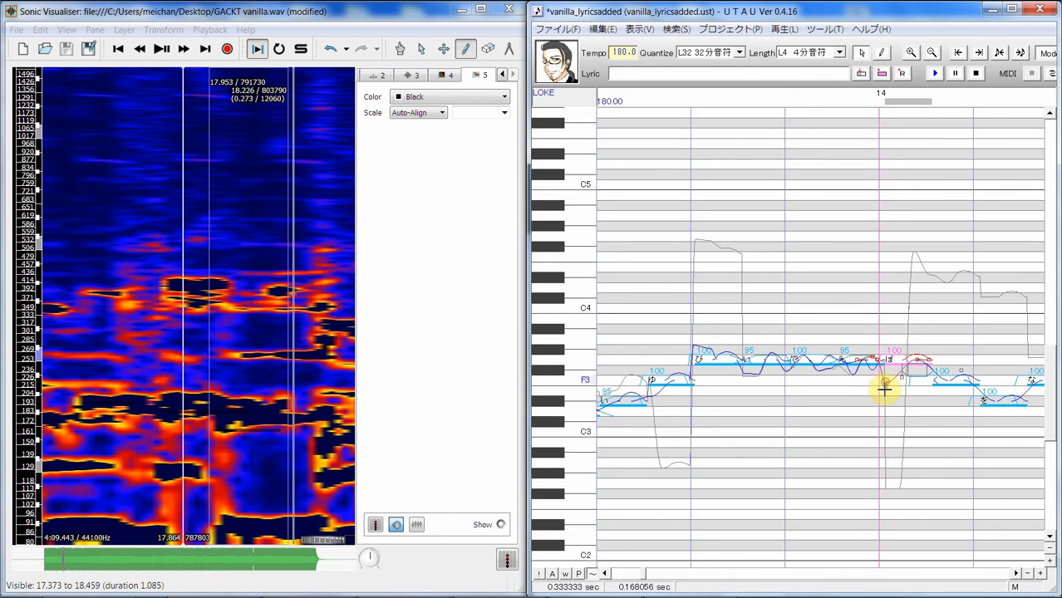
pyautogui.moveTo(886, 384); pyautogui.dragTo(886, 391)
pyautogui.click(647, 575)
pyautogui.moveTo(647, 576); pyautogui.dragTo(652, 572)
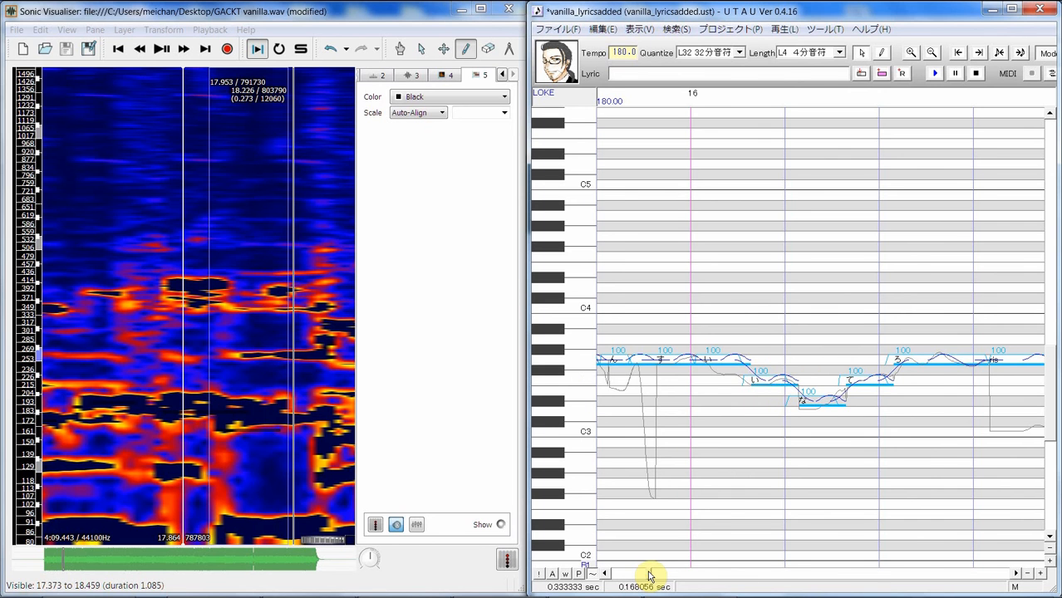
pyautogui.moveTo(648, 572); pyautogui.dragTo(645, 575)
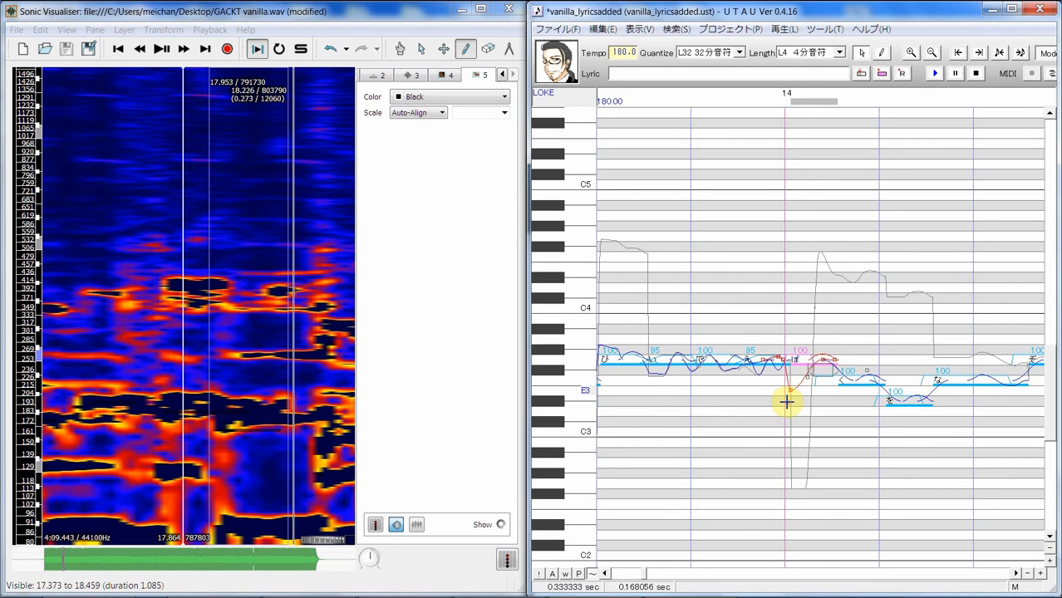
pyautogui.moveTo(789, 400); pyautogui.dragTo(881, 370)
pyautogui.click(935, 73)
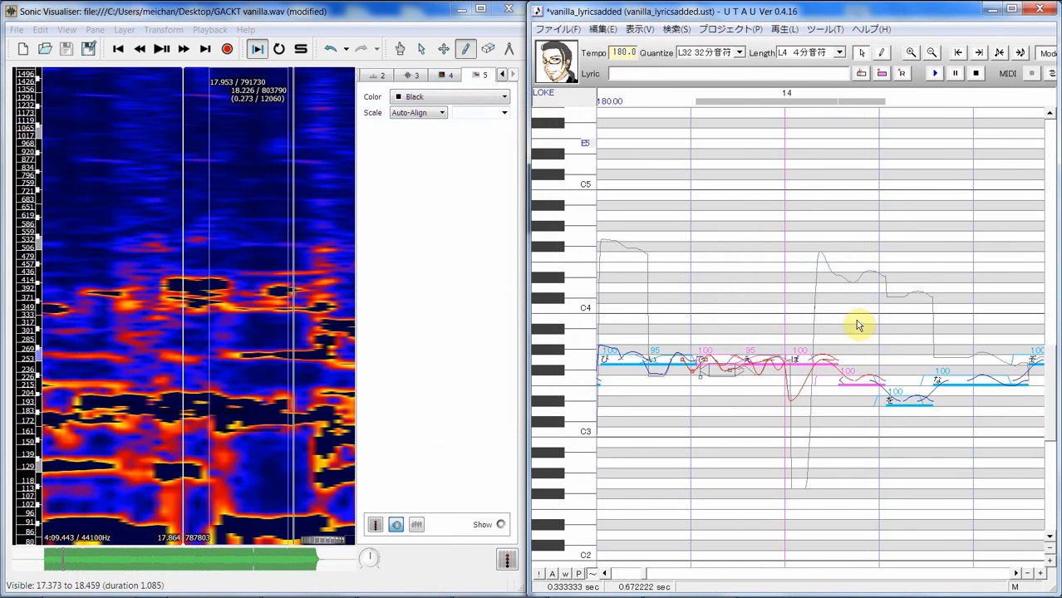
pyautogui.moveTo(802, 383); pyautogui.dragTo(812, 405)
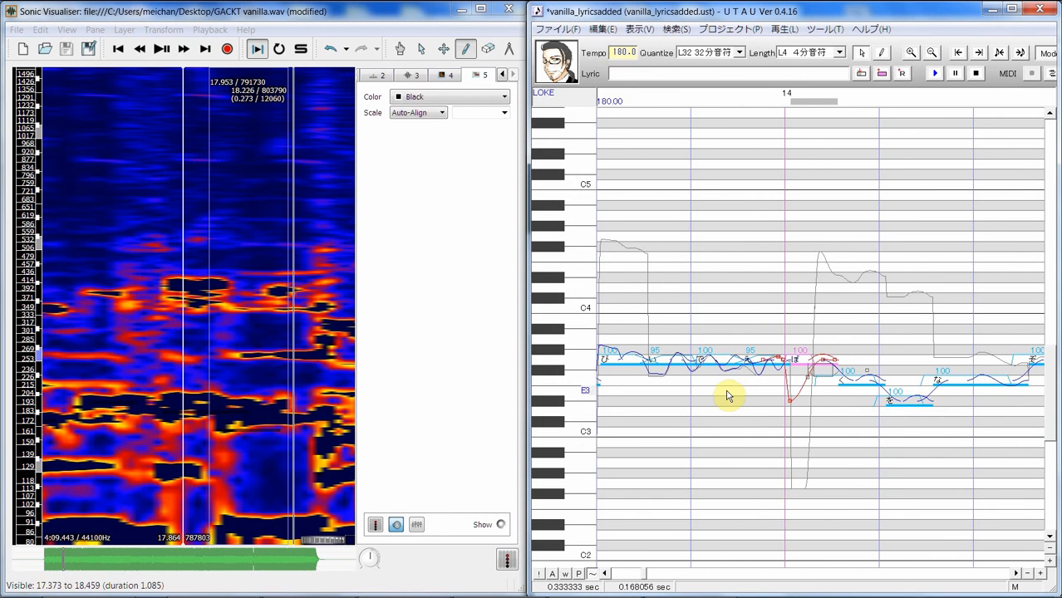
# Step: Review the pitch curves of the earlier phrases from bar 14 back to bar 11, including the せ note
pyautogui.click(605, 574)
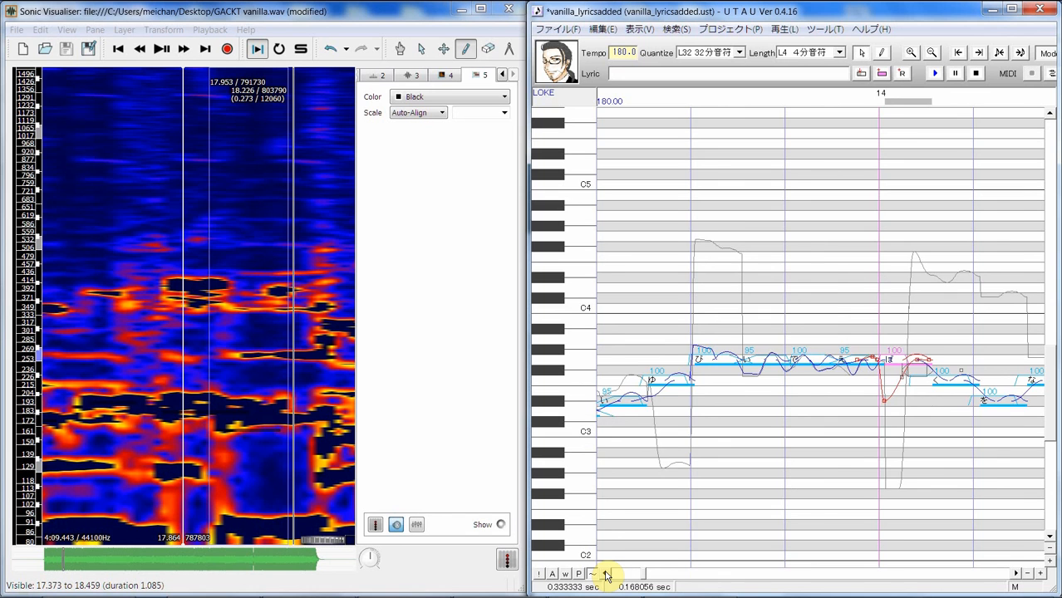
pyautogui.click(605, 574)
pyautogui.click(605, 575)
pyautogui.click(605, 574)
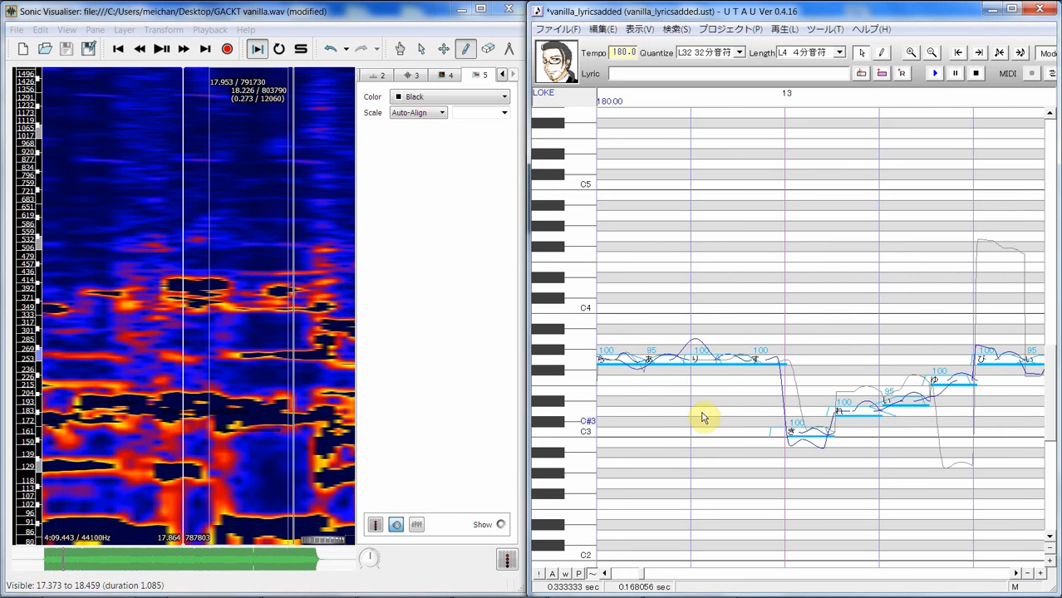
pyautogui.click(605, 575)
pyautogui.click(606, 574)
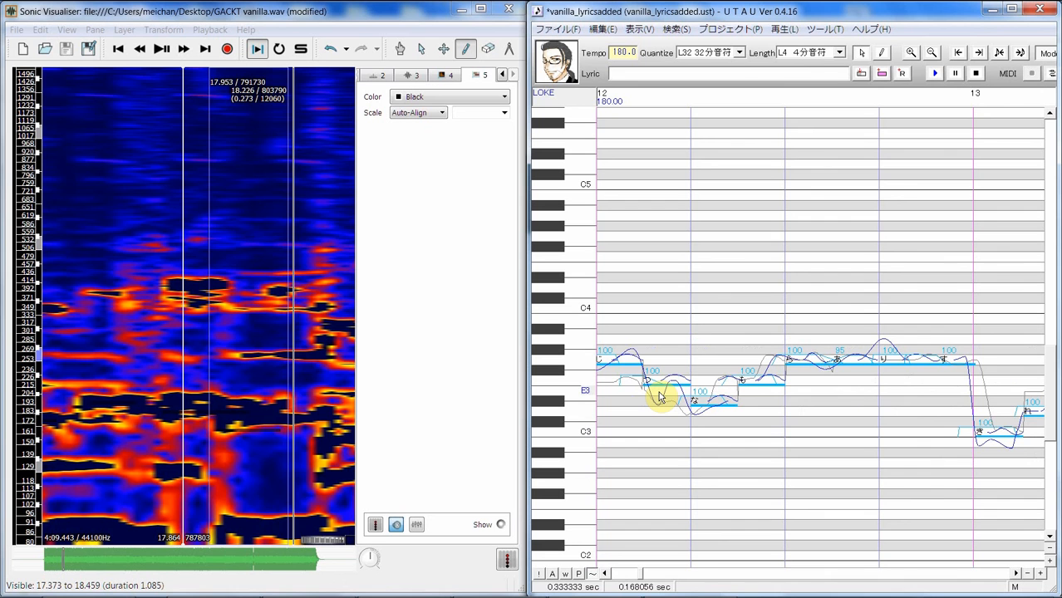
pyautogui.click(605, 575)
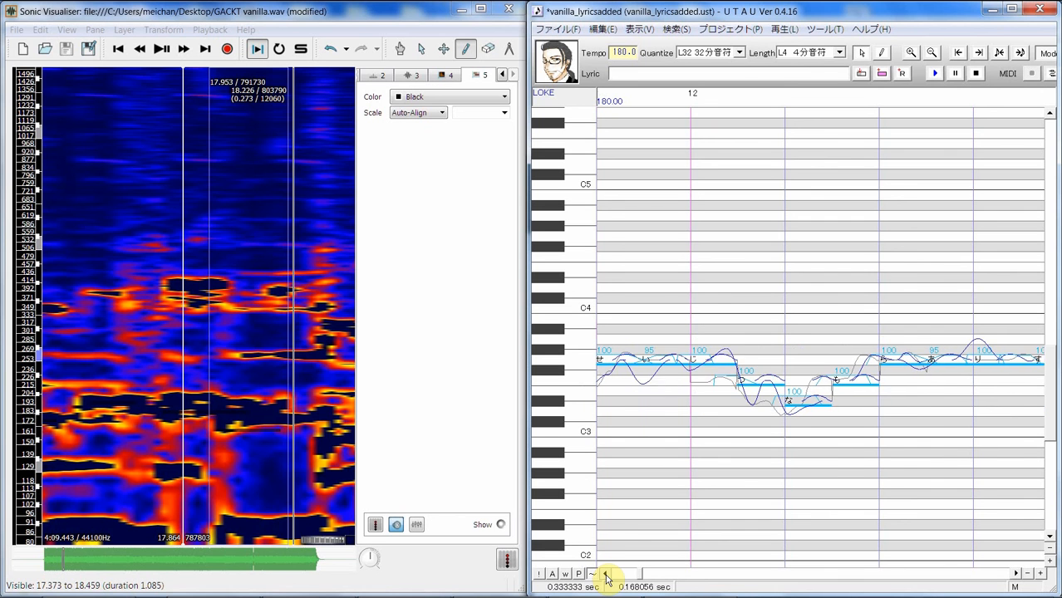
pyautogui.click(606, 574)
pyautogui.click(605, 574)
pyautogui.click(605, 574)
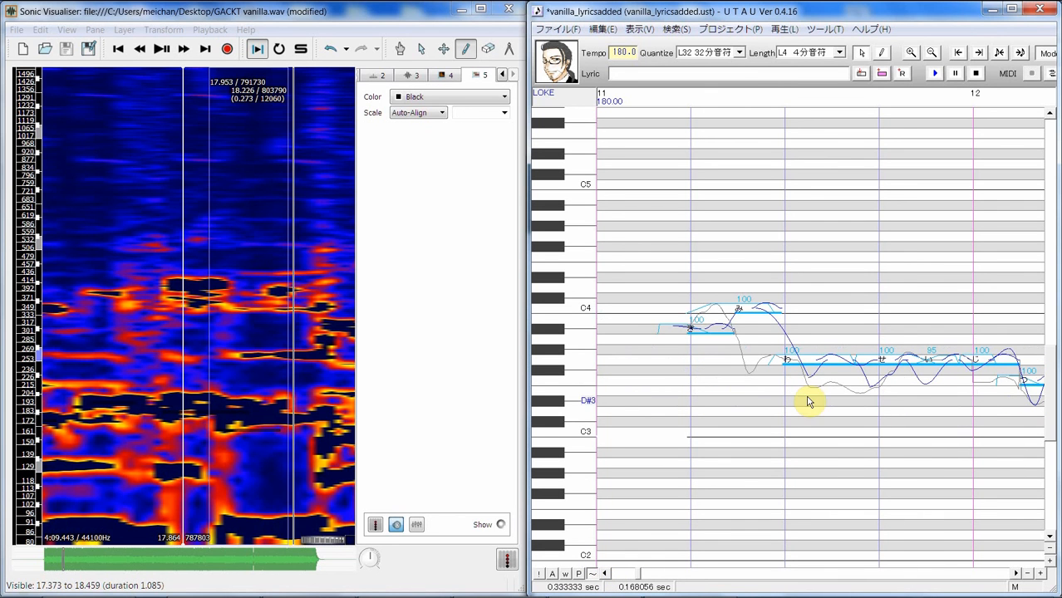
pyautogui.click(873, 395)
pyautogui.click(871, 392)
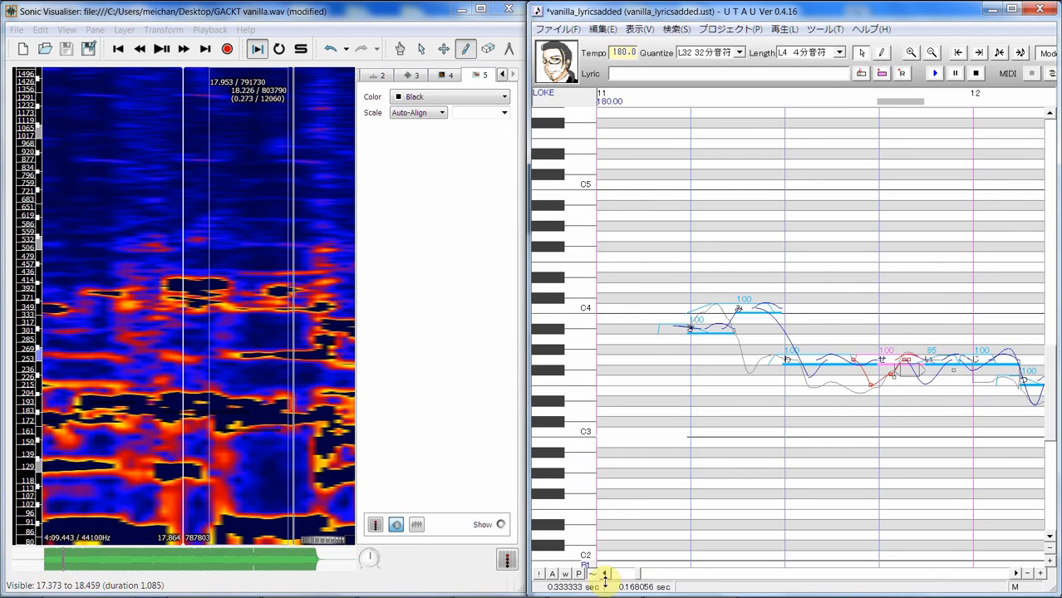
pyautogui.click(640, 576)
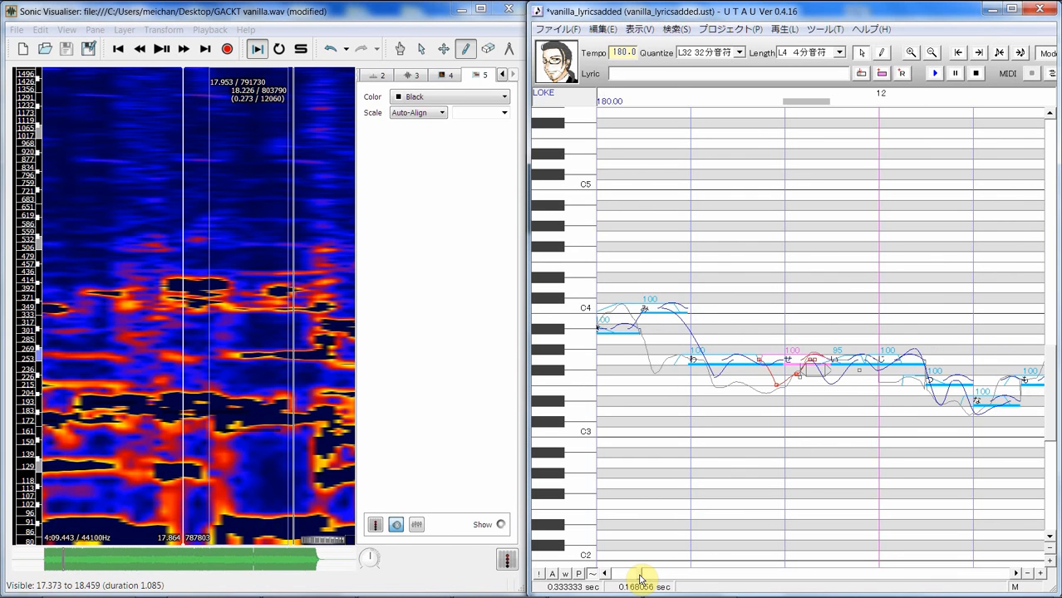
pyautogui.click(640, 579)
# Step: Move the start of the わ note's pitch transition in bar 11 back to the beginning of み, and add a pitch point beside its dip
pyautogui.click(757, 383)
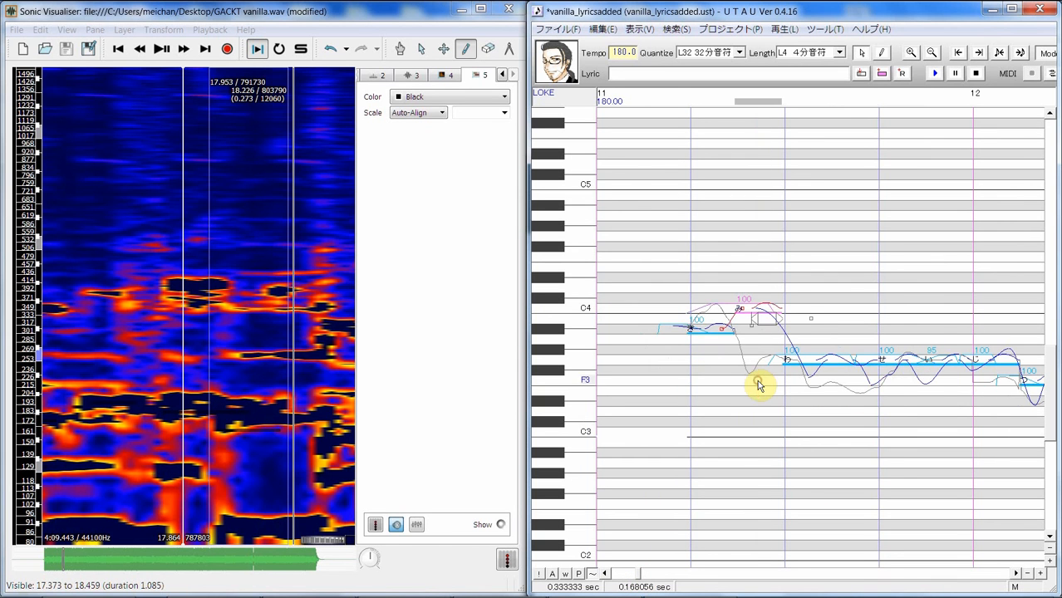
pyautogui.click(788, 321)
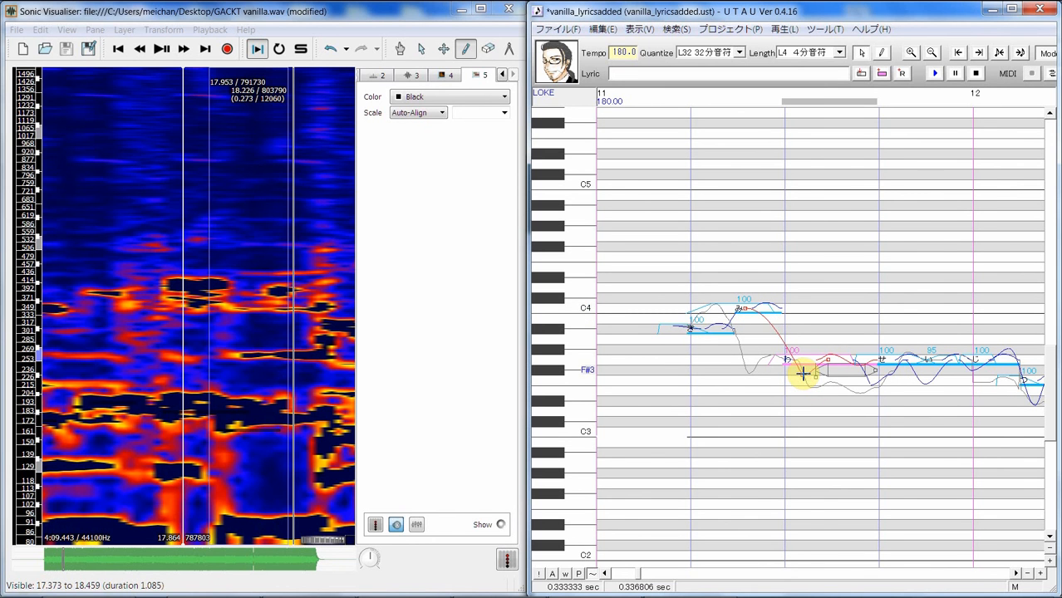
pyautogui.moveTo(765, 309); pyautogui.dragTo(742, 304)
pyautogui.rightClick(806, 375)
pyautogui.click(865, 446)
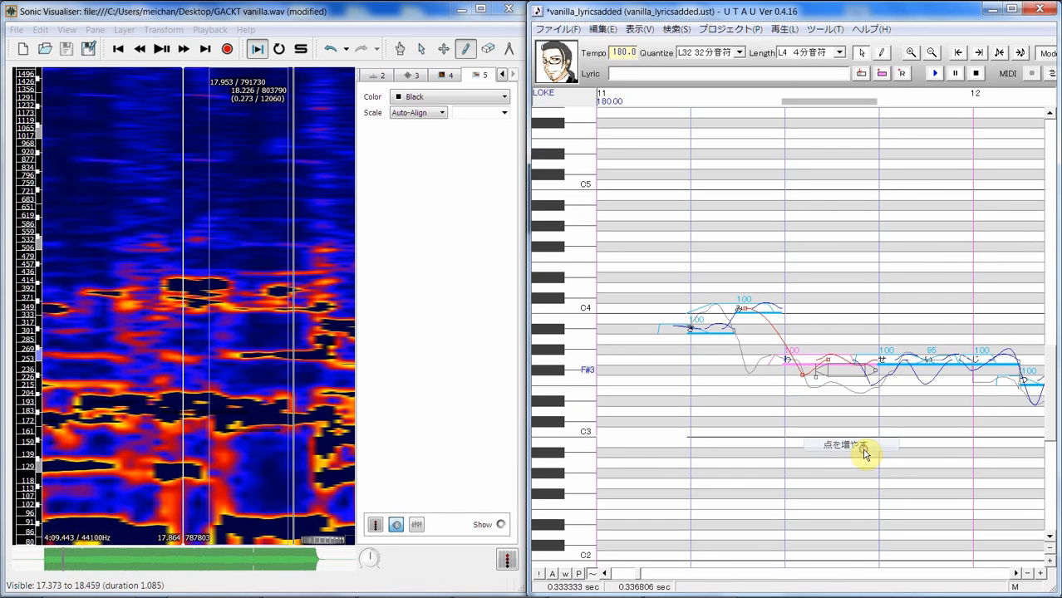
# Step: Raise the low pitch point of the わ note to about F#3, and select the notes from き to じ
pyautogui.click(802, 374)
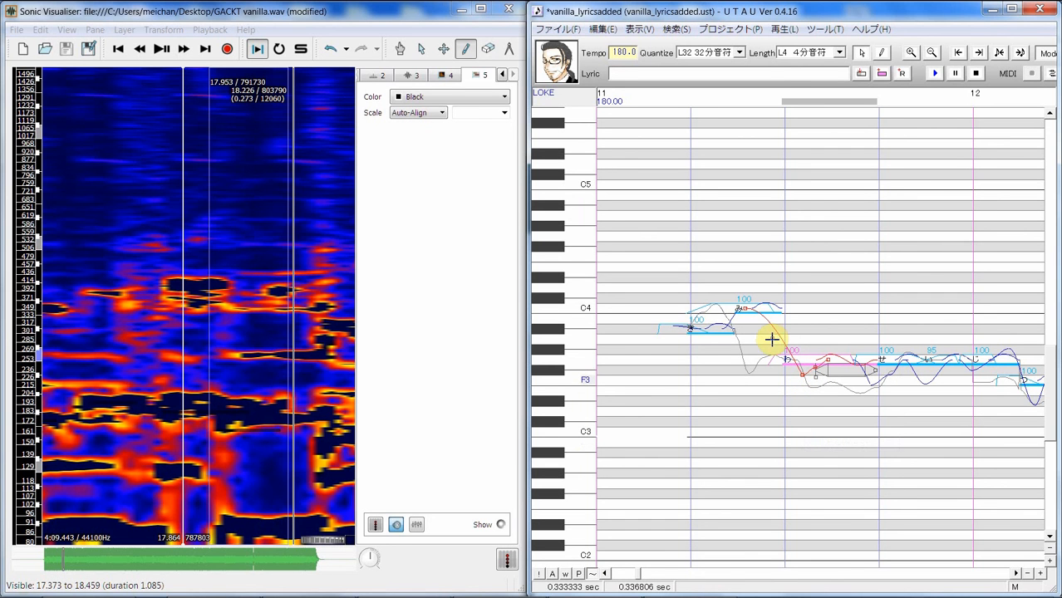
pyautogui.moveTo(769, 353); pyautogui.dragTo(789, 368)
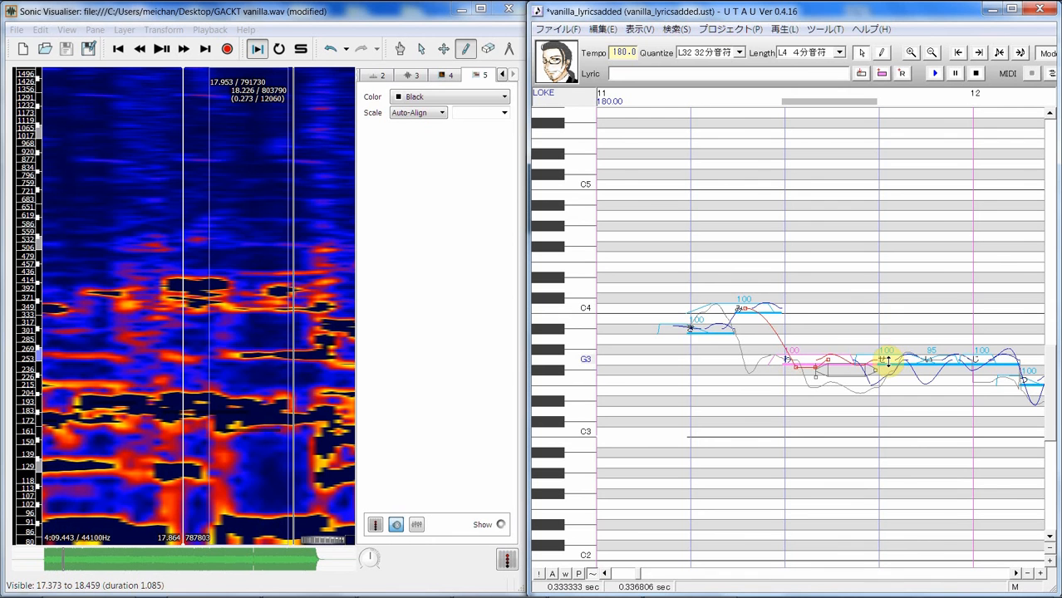
pyautogui.moveTo(704, 348); pyautogui.dragTo(978, 303)
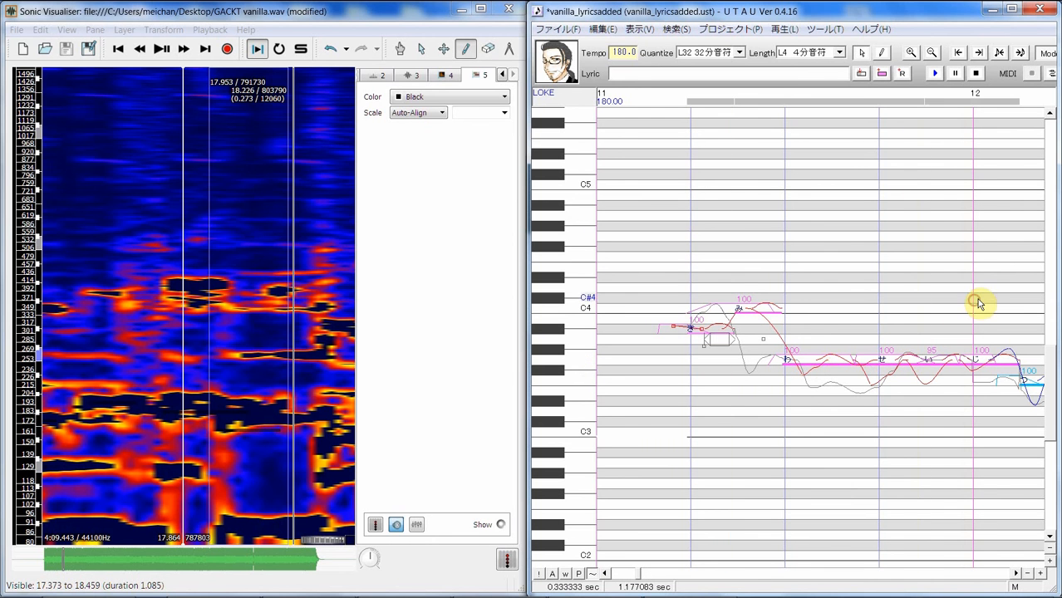
# Step: Replay the notes from き to じ, add a pitch point to わ and move its dip back beneath み at about F#3
pyautogui.click(935, 77)
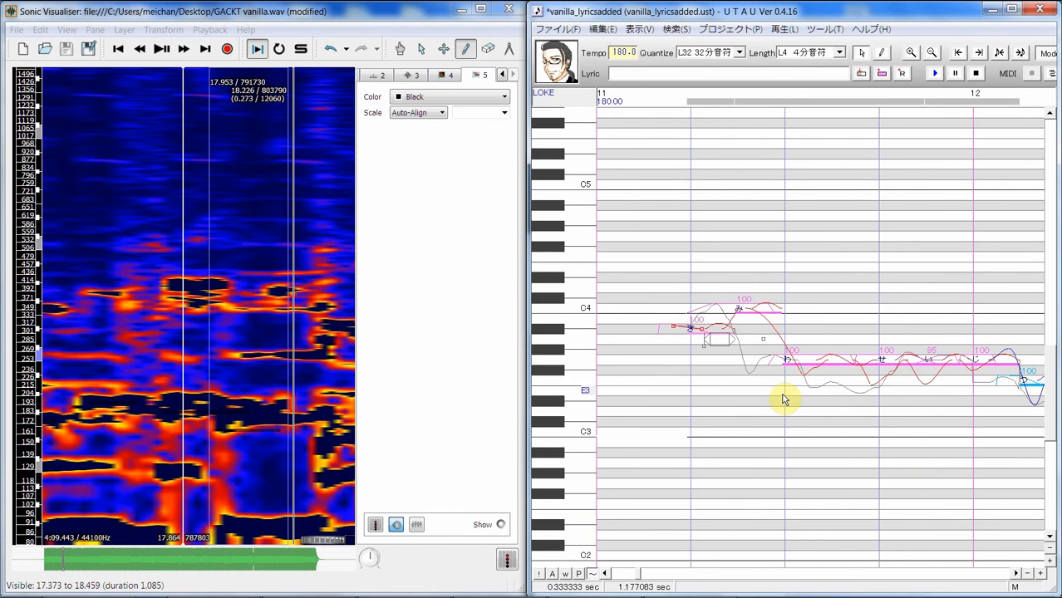
pyautogui.moveTo(783, 394); pyautogui.dragTo(805, 345)
pyautogui.rightClick(803, 375)
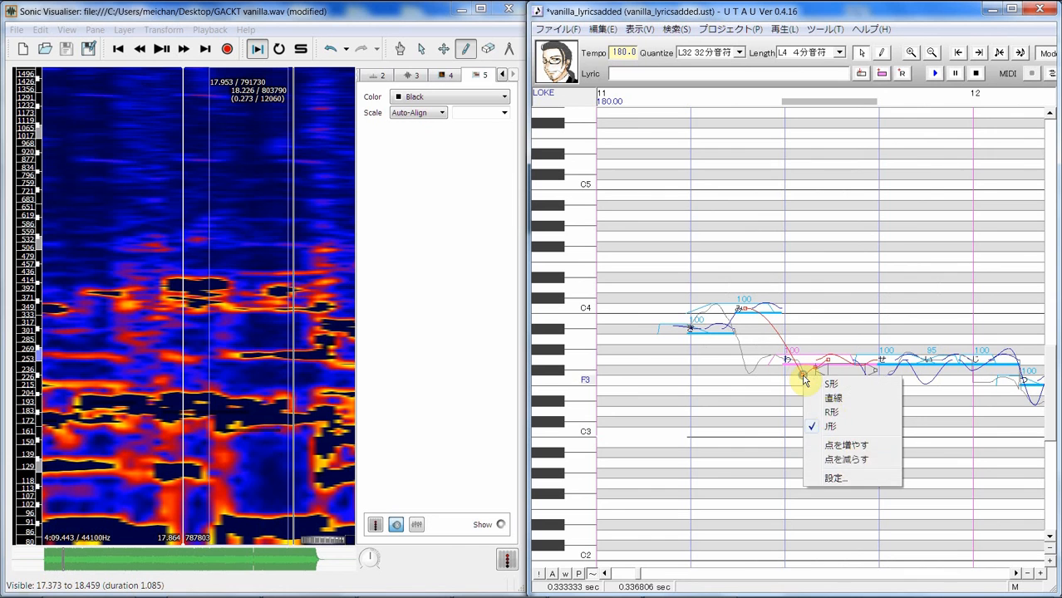
pyautogui.click(858, 449)
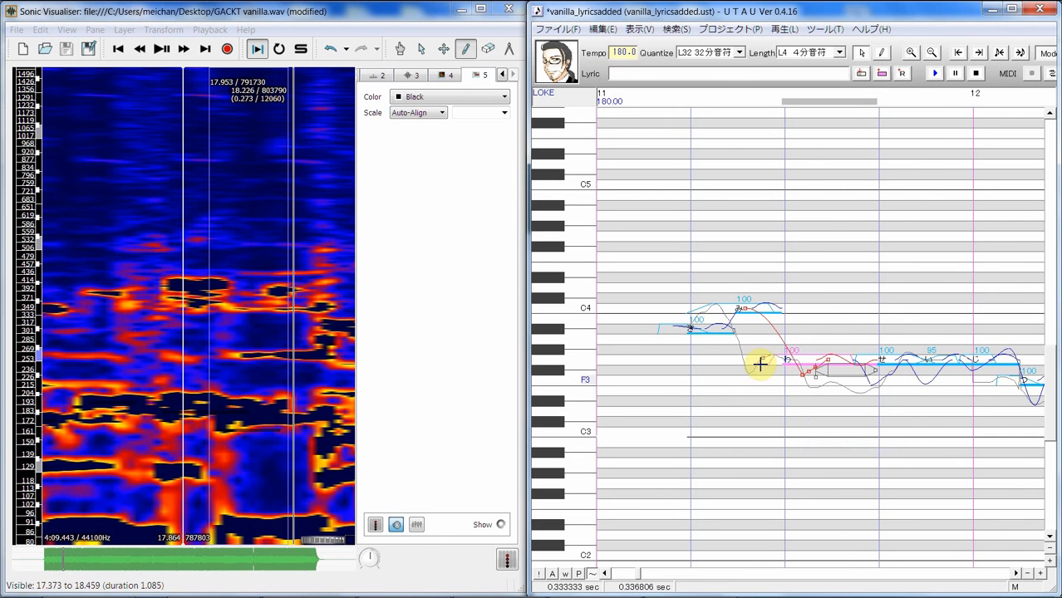
pyautogui.moveTo(764, 359); pyautogui.dragTo(760, 363)
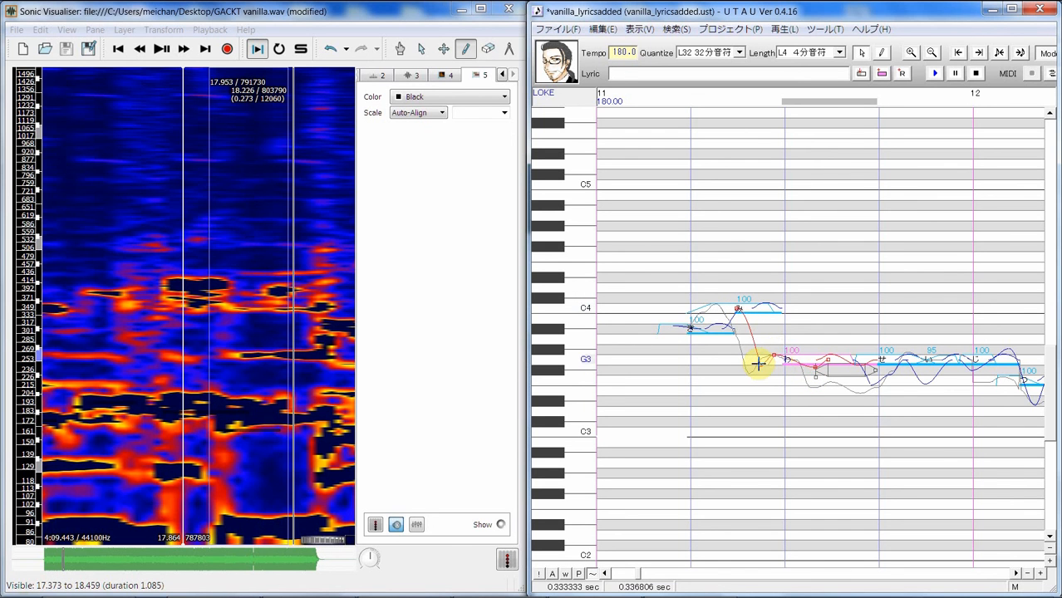
pyautogui.moveTo(755, 364)
pyautogui.mouseDown()
pyautogui.moveTo(802, 373)
pyautogui.moveTo(759, 367)
pyautogui.mouseUp()
# Step: Try the J形 and S形 curve shapes at the わ note's pitch peak just before its onset, and settle on R形
pyautogui.rightClick(774, 359)
pyautogui.click(813, 403)
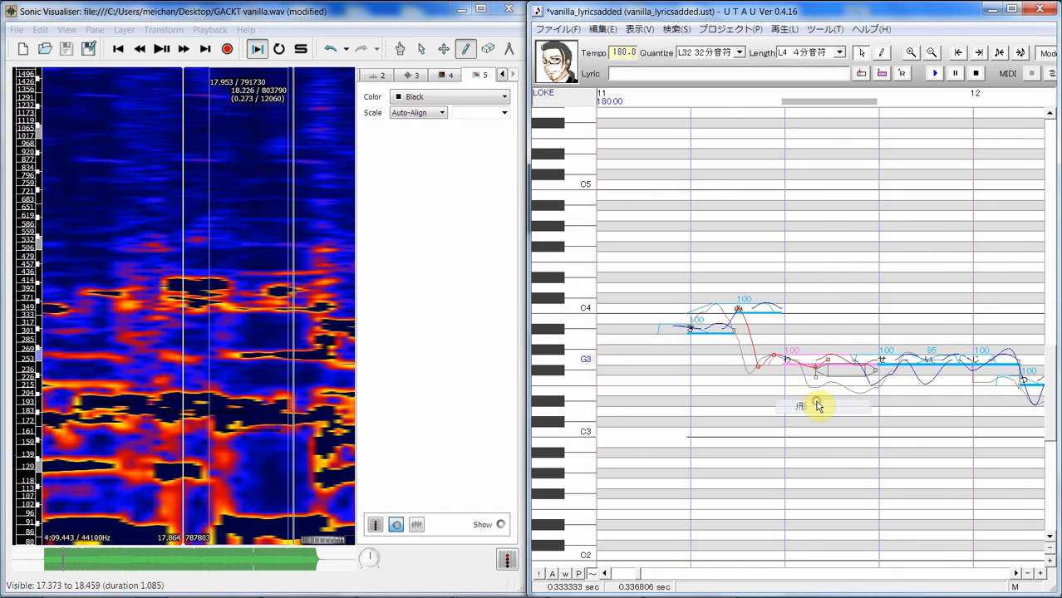
pyautogui.rightClick(774, 356)
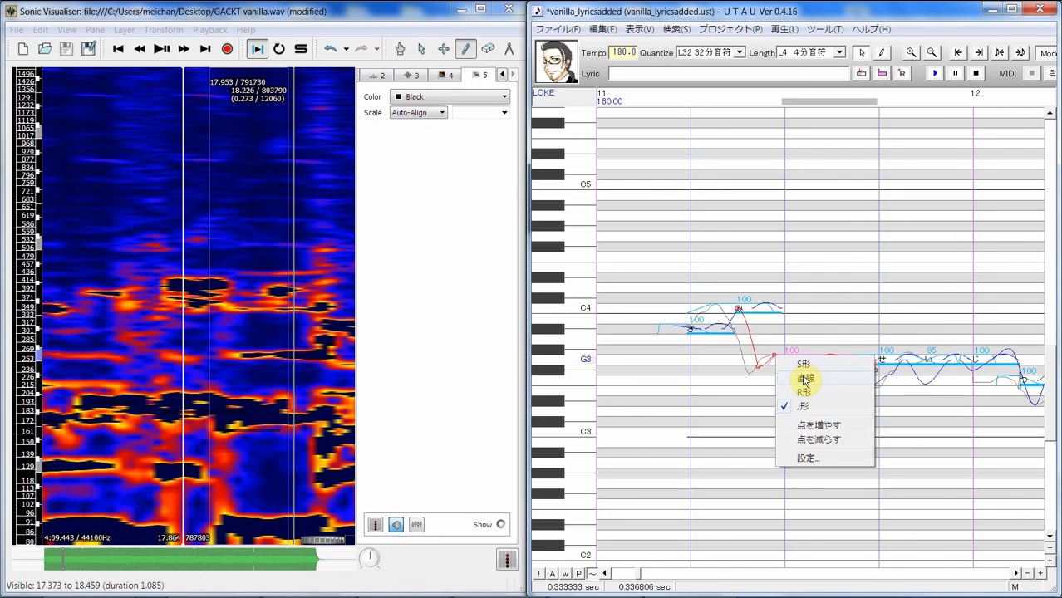
pyautogui.click(804, 366)
pyautogui.rightClick(774, 359)
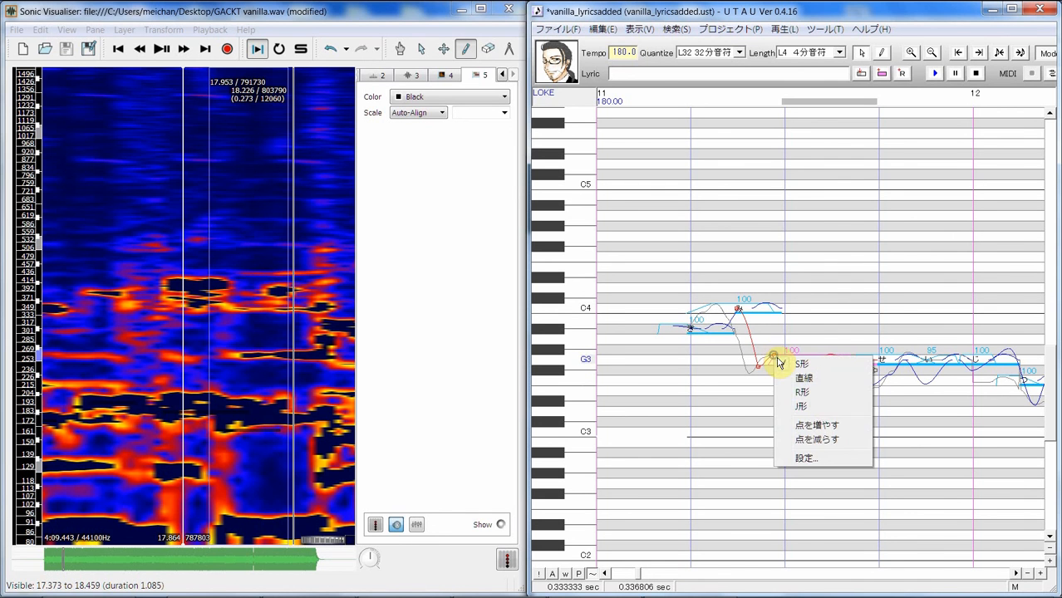
pyautogui.click(820, 397)
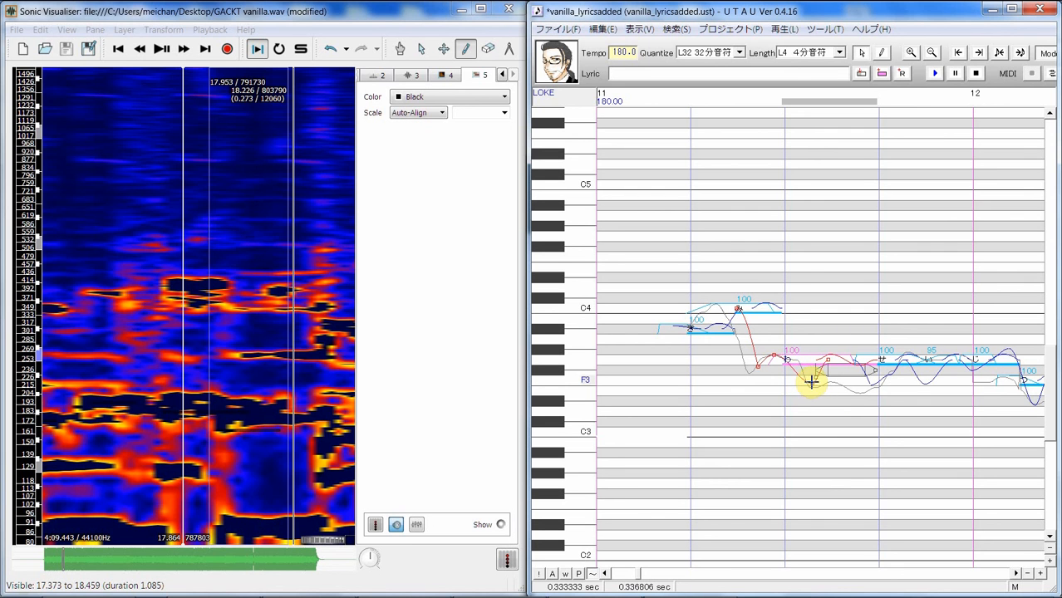
# Step: Add another pitch point to the わ note and form a second dip to about F3 just after its onset
pyautogui.moveTo(798, 360); pyautogui.dragTo(815, 360)
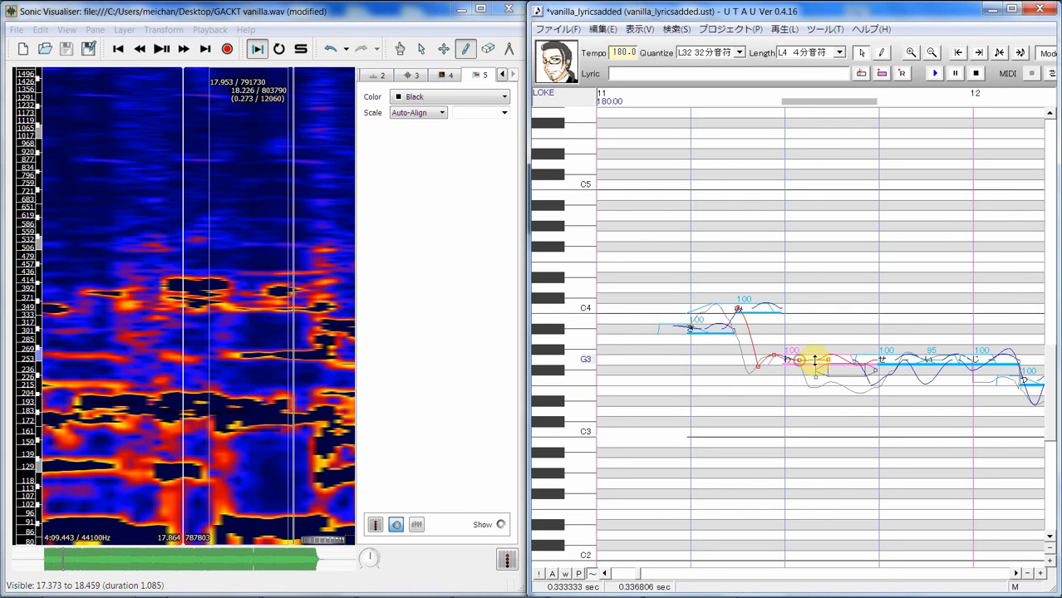
pyautogui.rightClick(828, 360)
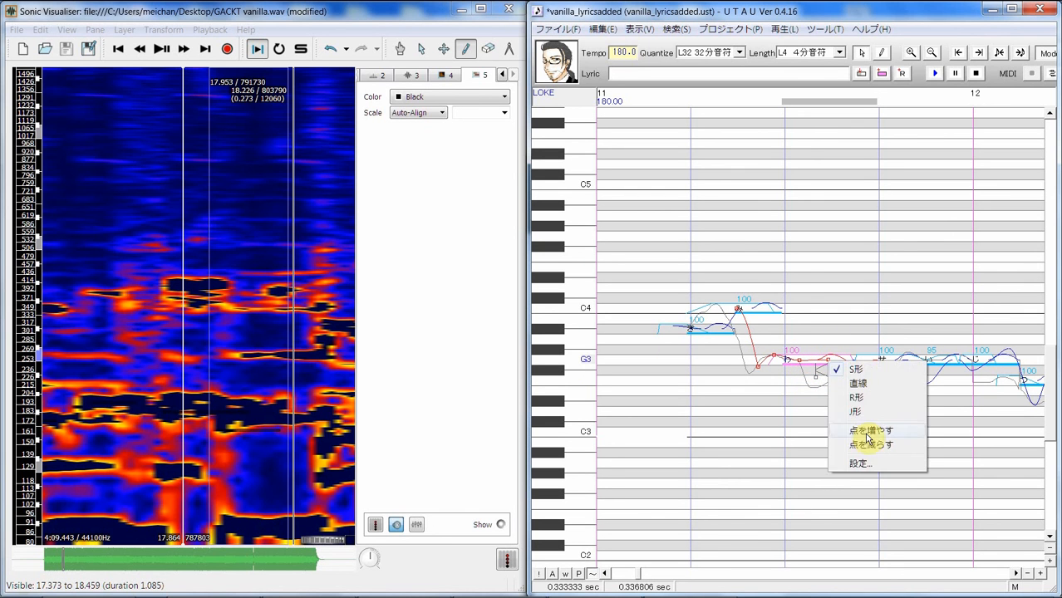
pyautogui.click(867, 433)
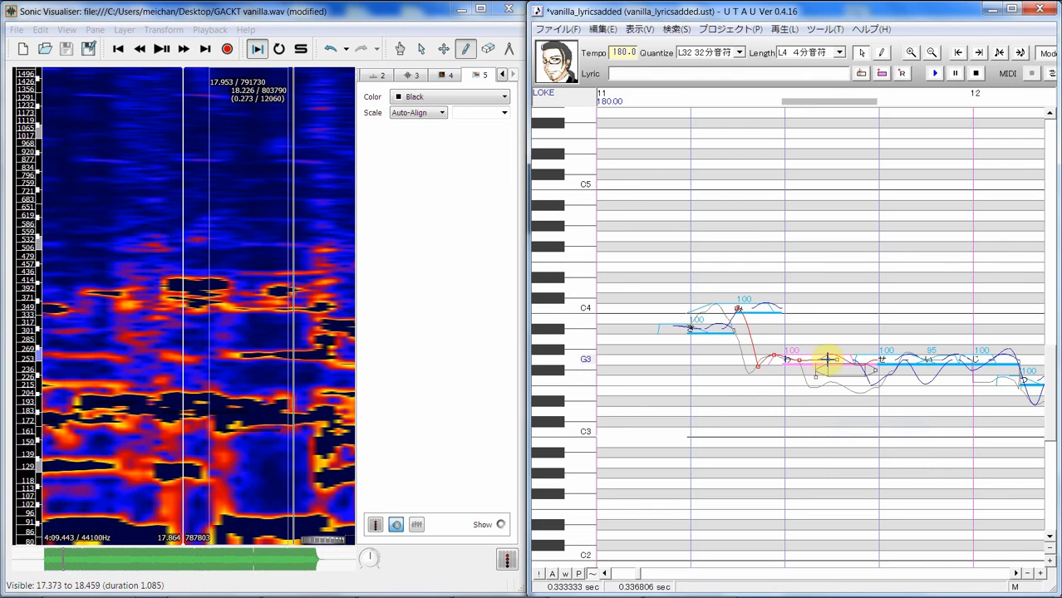
pyautogui.moveTo(809, 382); pyautogui.dragTo(811, 383)
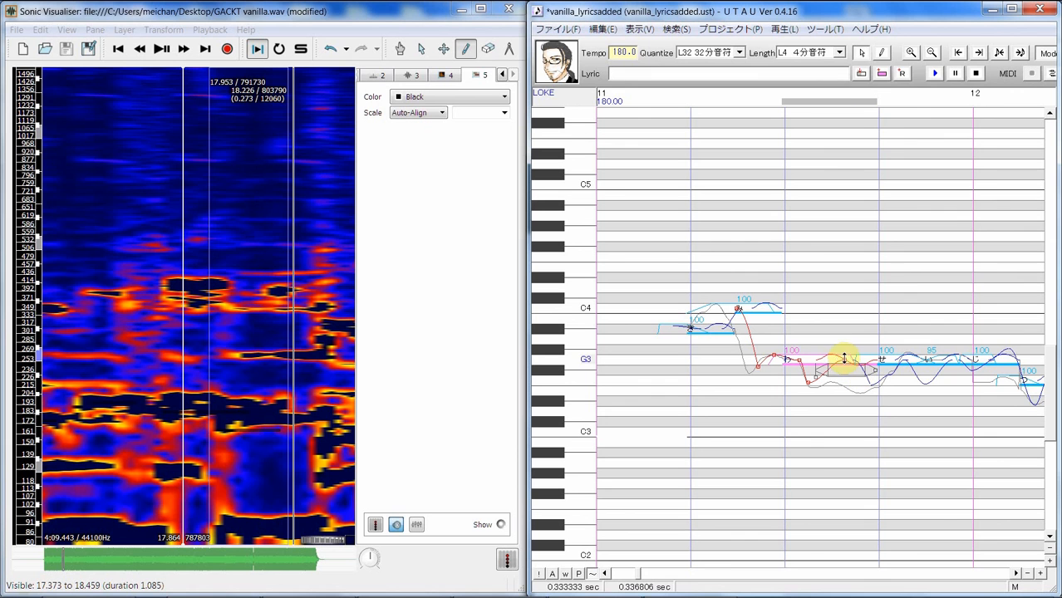
# Step: Move the start of the せ note's pitch transition back to the middle of わ, and change the curve shape at its low point
pyautogui.click(918, 411)
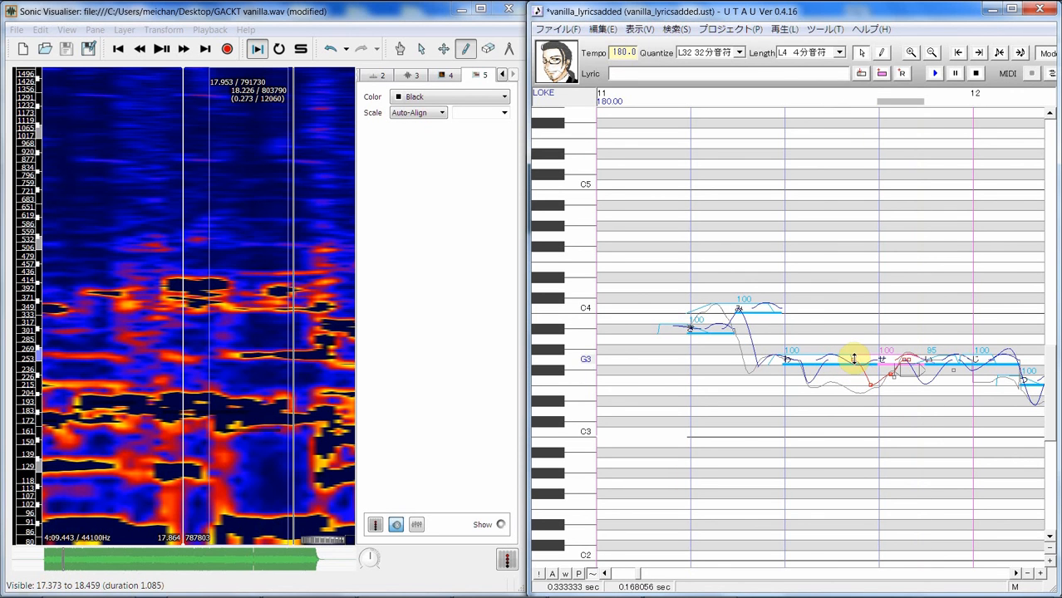
pyautogui.moveTo(853, 359); pyautogui.dragTo(839, 360)
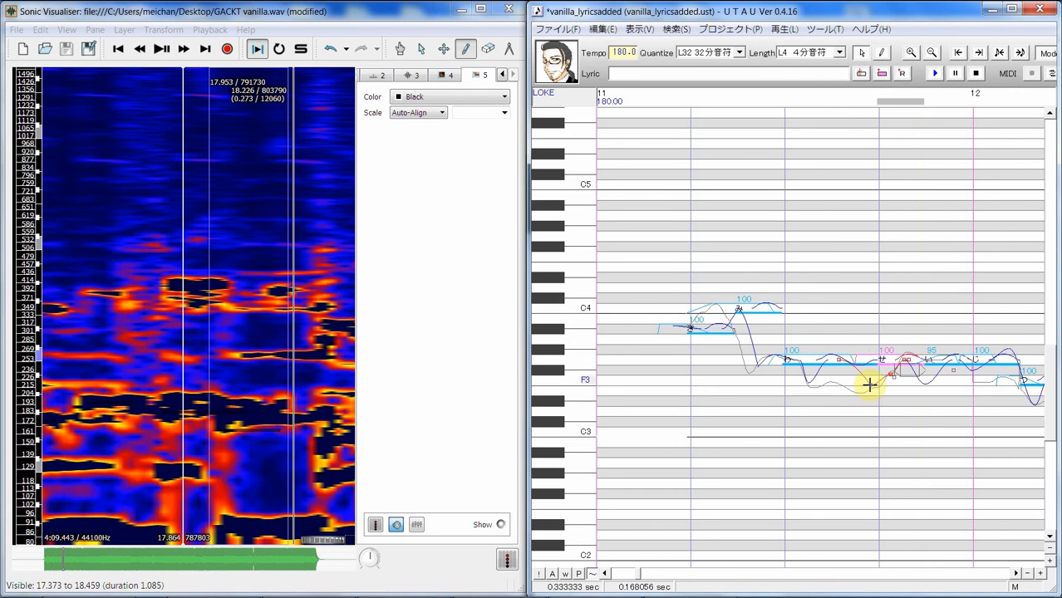
pyautogui.rightClick(868, 383)
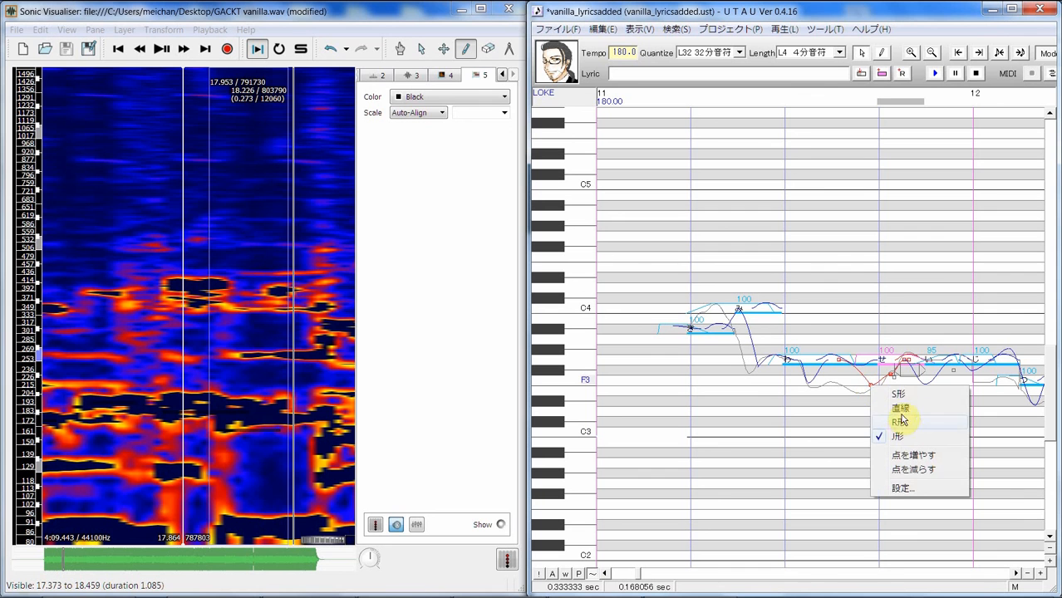
pyautogui.click(898, 402)
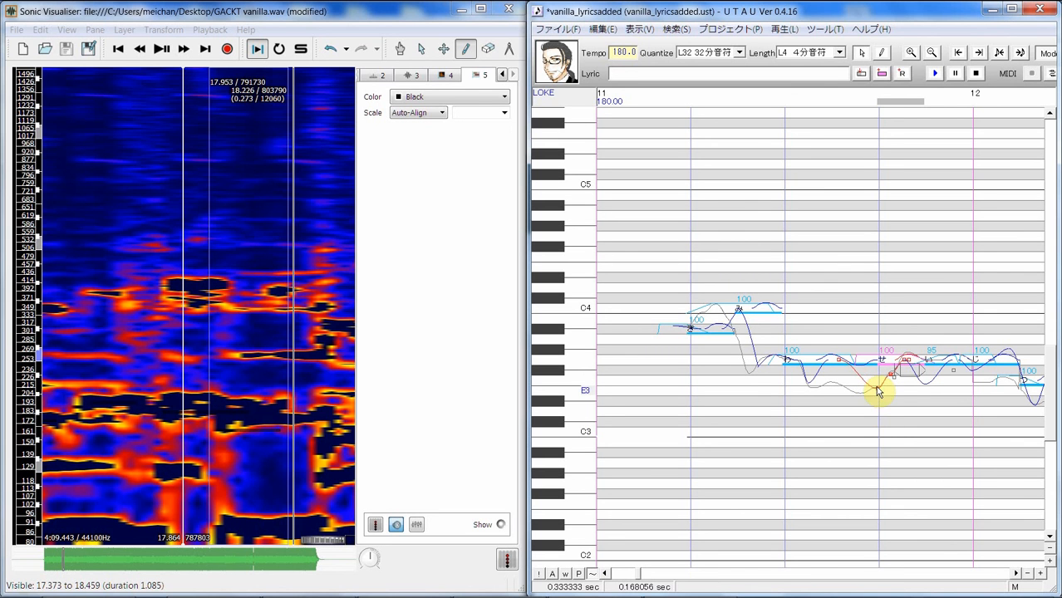
# Step: Add a pitch point at せ's low point, widen the dip at about E3 beneath the end of わ, and play き to せ
pyautogui.rightClick(876, 385)
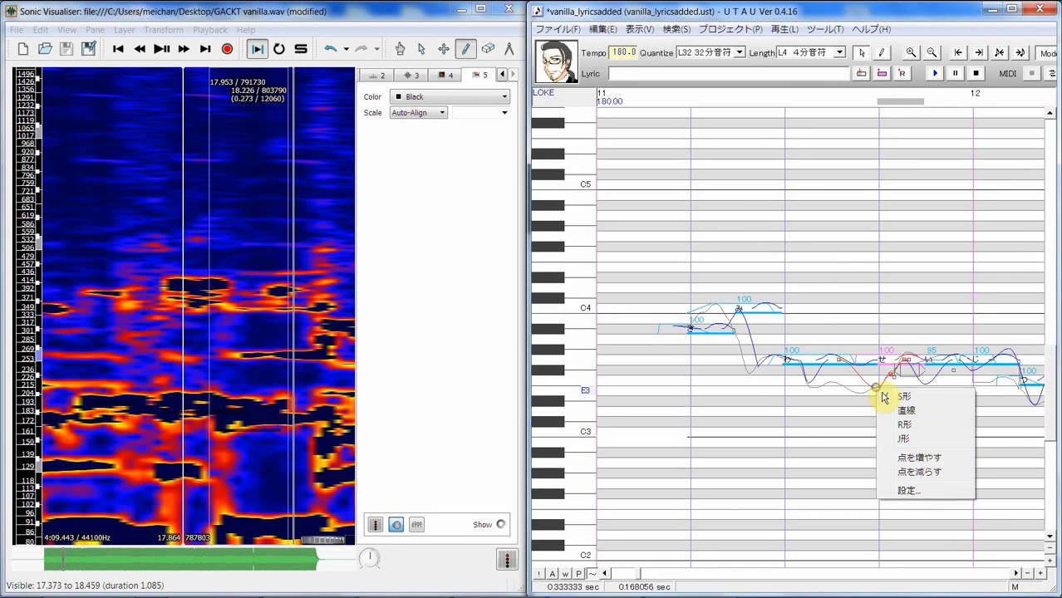
pyautogui.click(932, 466)
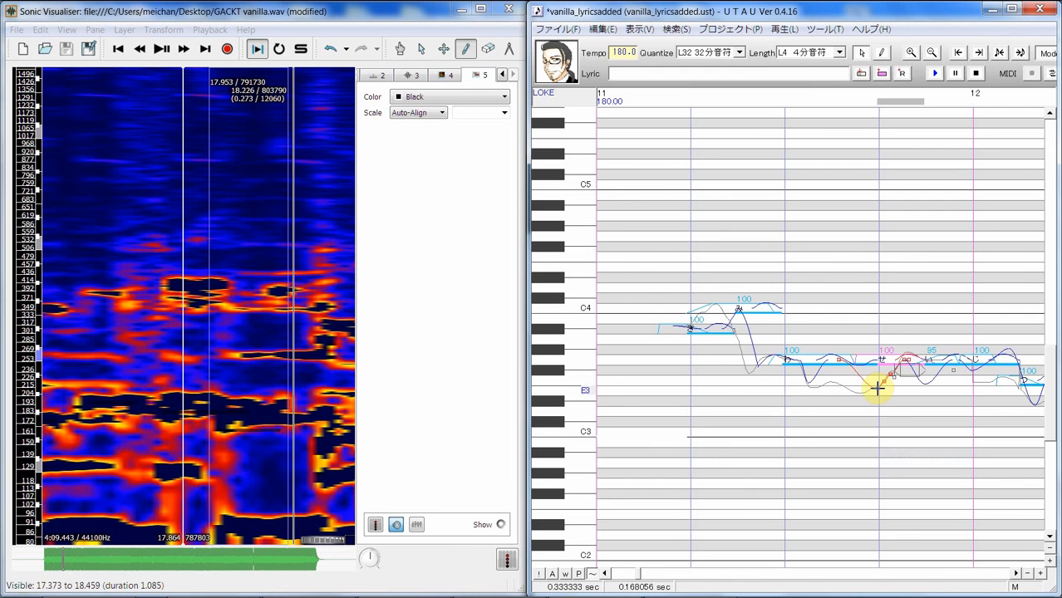
pyautogui.moveTo(878, 388)
pyautogui.mouseDown()
pyautogui.moveTo(857, 392)
pyautogui.moveTo(884, 388)
pyautogui.mouseUp()
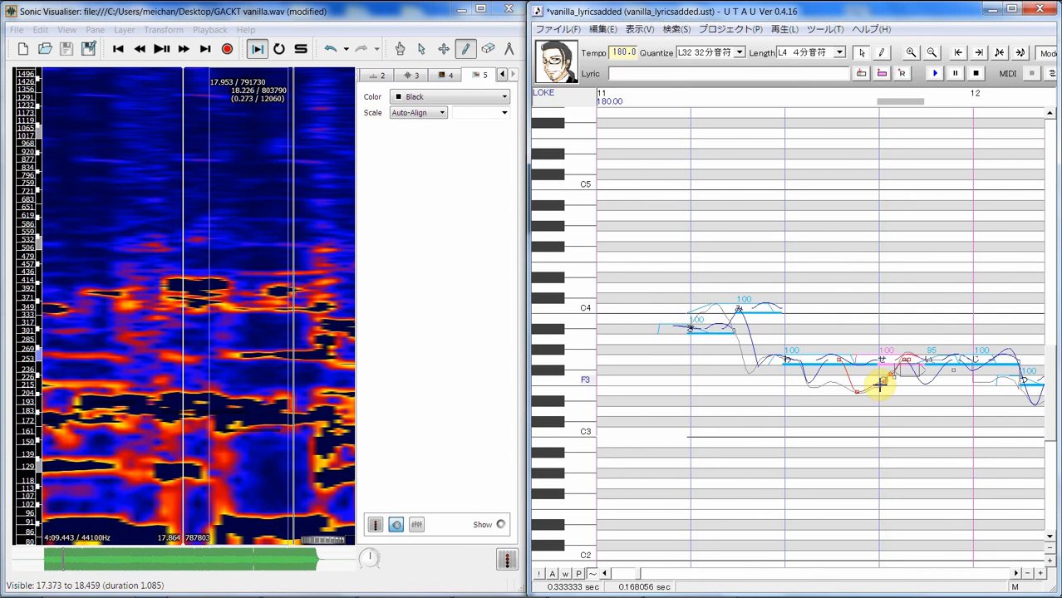
pyautogui.moveTo(694, 364); pyautogui.dragTo(911, 348)
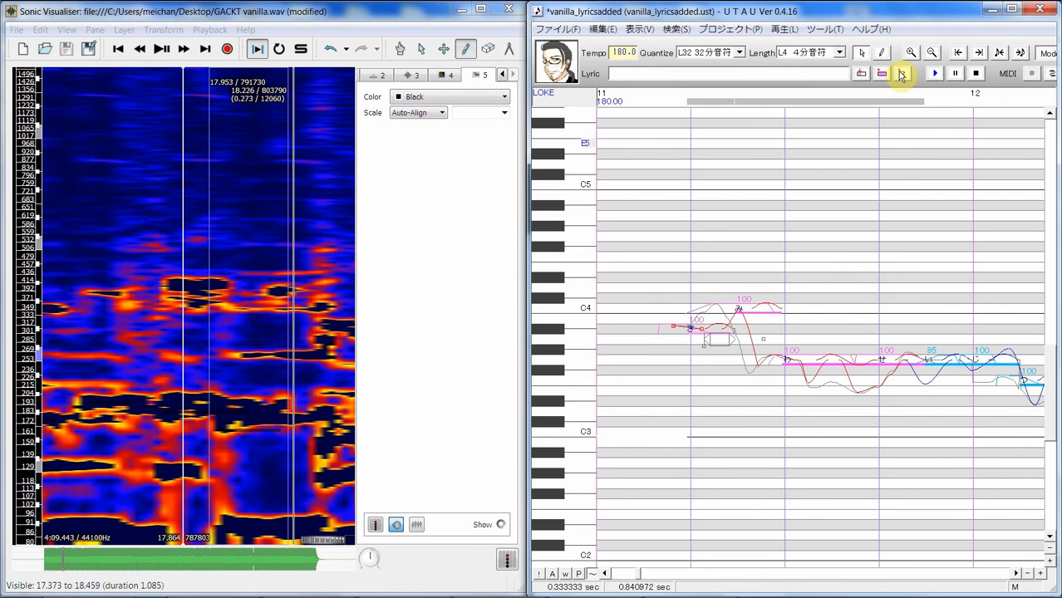
pyautogui.click(932, 74)
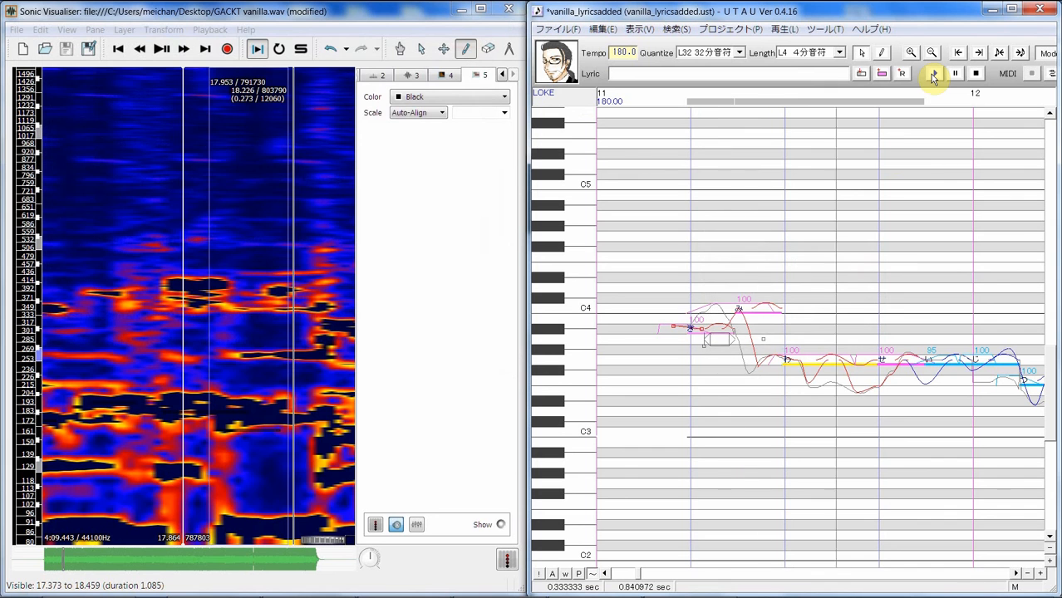
# Step: Change the curve shape at the わ note's first dip and shift the dip slightly earlier beneath み, at about F#3
pyautogui.click(766, 378)
pyautogui.click(787, 383)
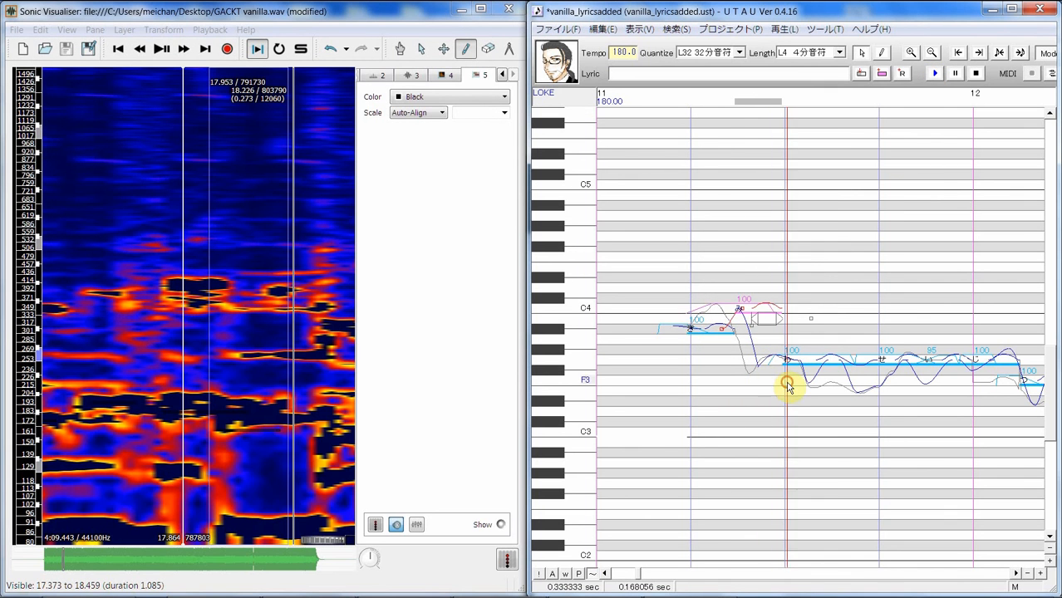
pyautogui.moveTo(788, 387); pyautogui.dragTo(762, 370)
pyautogui.rightClick(758, 369)
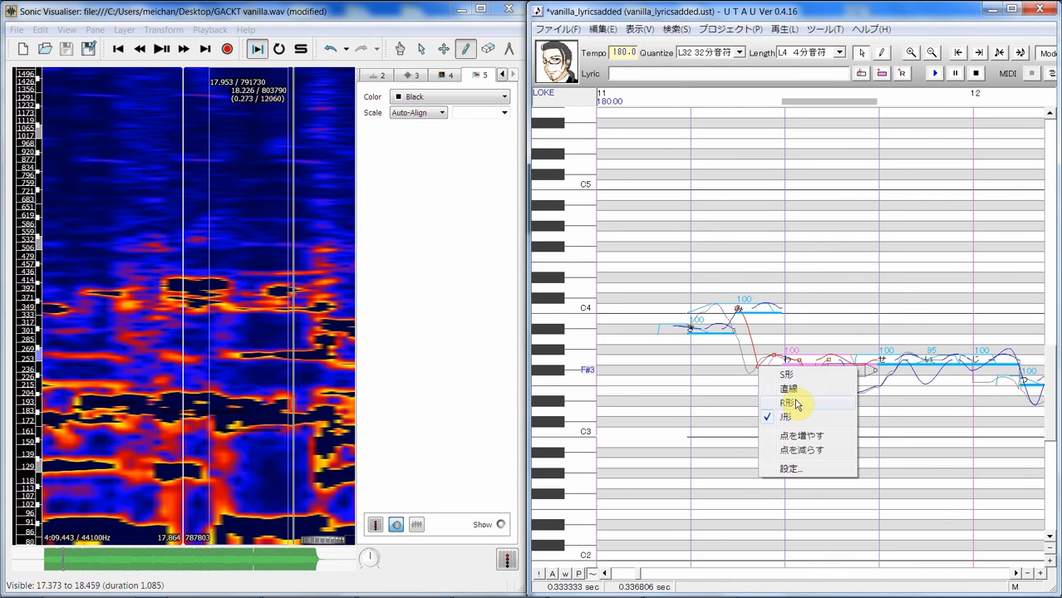
pyautogui.click(798, 386)
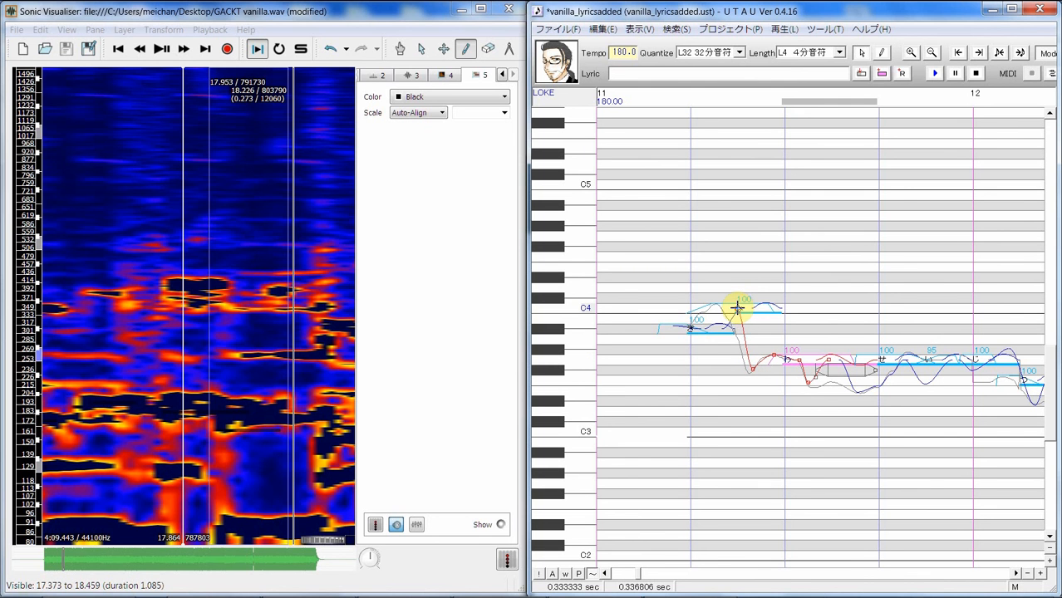
# Step: Select the notes from き to じ and play them to check the reshaped pitch curve
pyautogui.moveTo(712, 352); pyautogui.dragTo(978, 275)
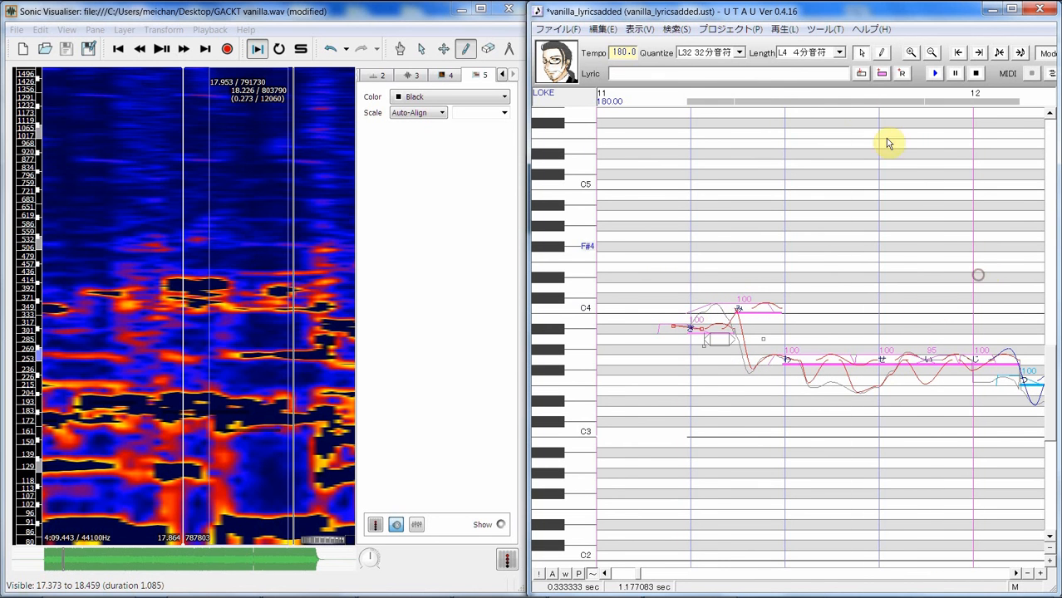
pyautogui.click(935, 73)
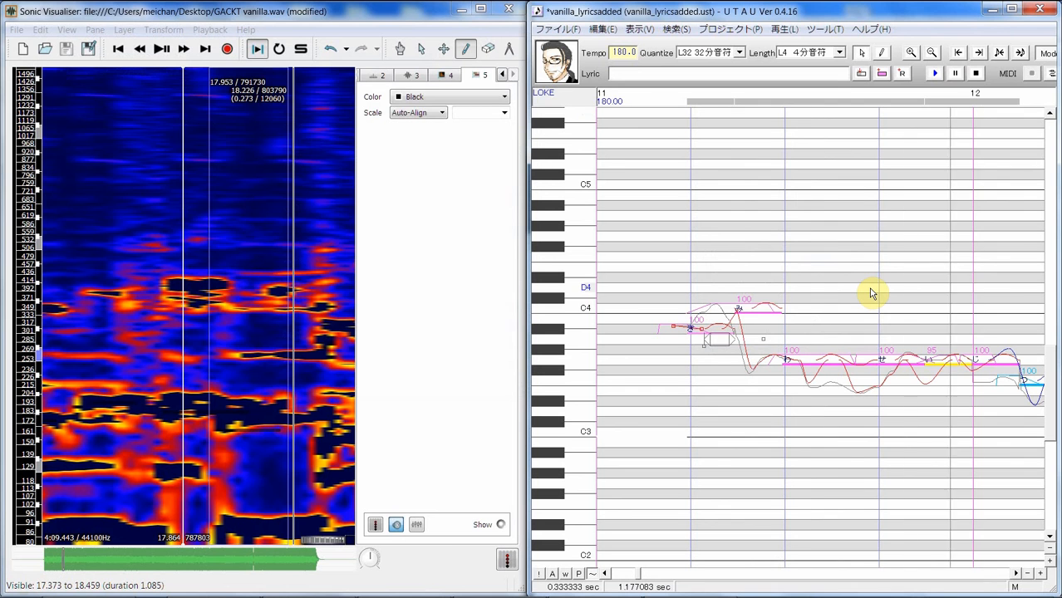
pyautogui.click(934, 73)
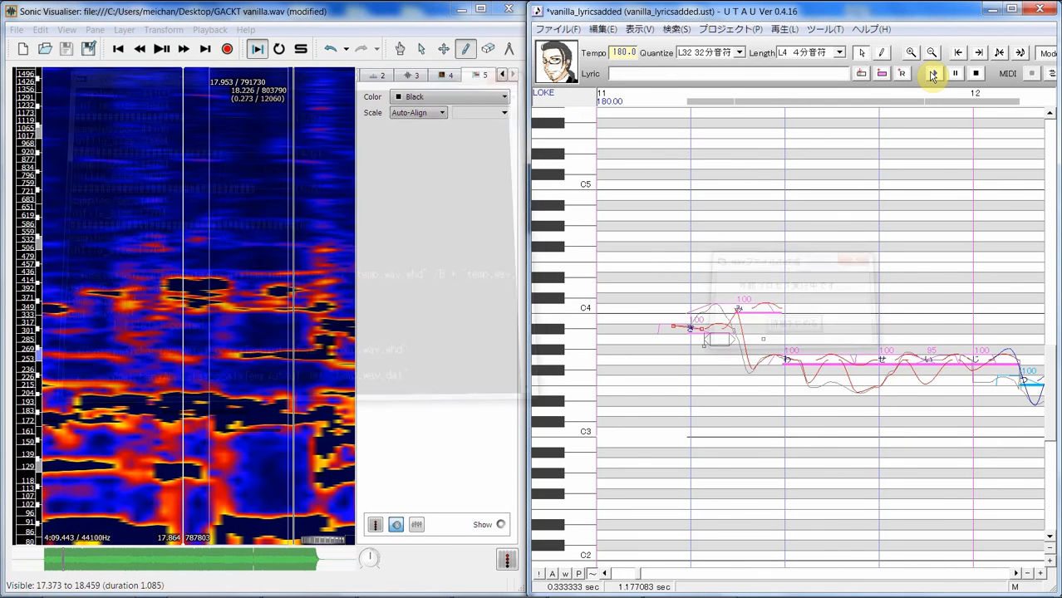
# Step: Select the せ note before measure 12 and shift its lowest pitch-bend point slightly later and higher
pyautogui.click(816, 399)
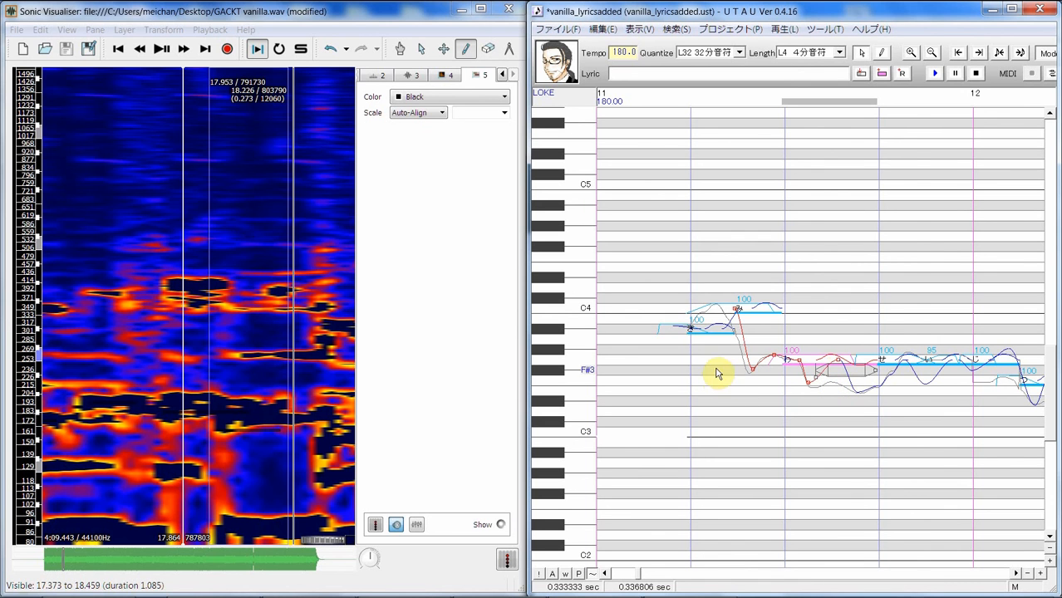
pyautogui.moveTo(707, 362); pyautogui.dragTo(948, 336)
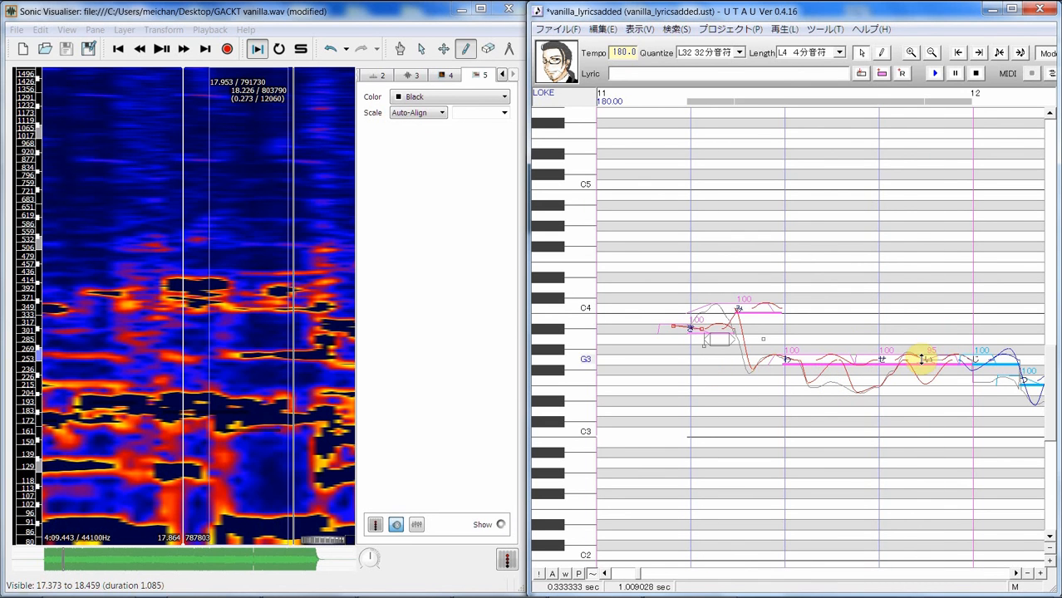
pyautogui.click(901, 432)
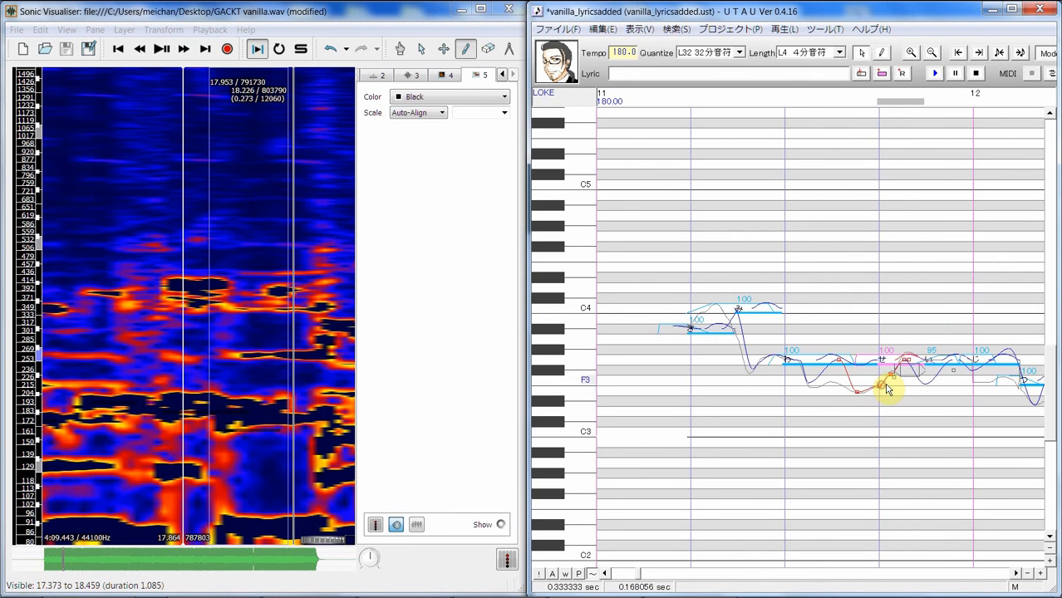
pyautogui.click(879, 385)
pyautogui.moveTo(882, 383); pyautogui.dragTo(873, 389)
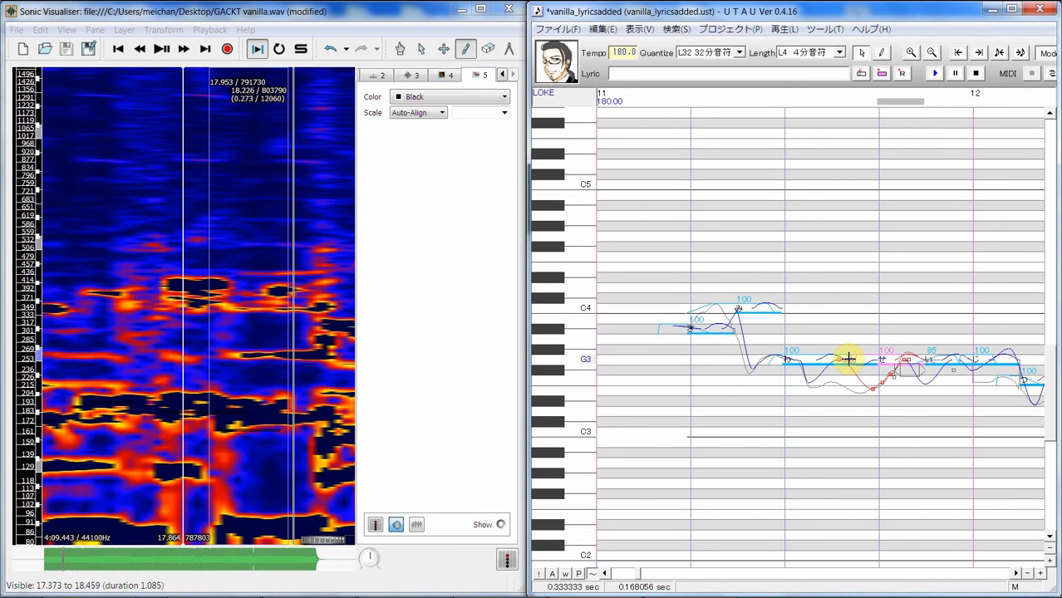
# Step: Select the notes from き through じ in measure 11–12 and play them back
pyautogui.moveTo(703, 361); pyautogui.dragTo(995, 340)
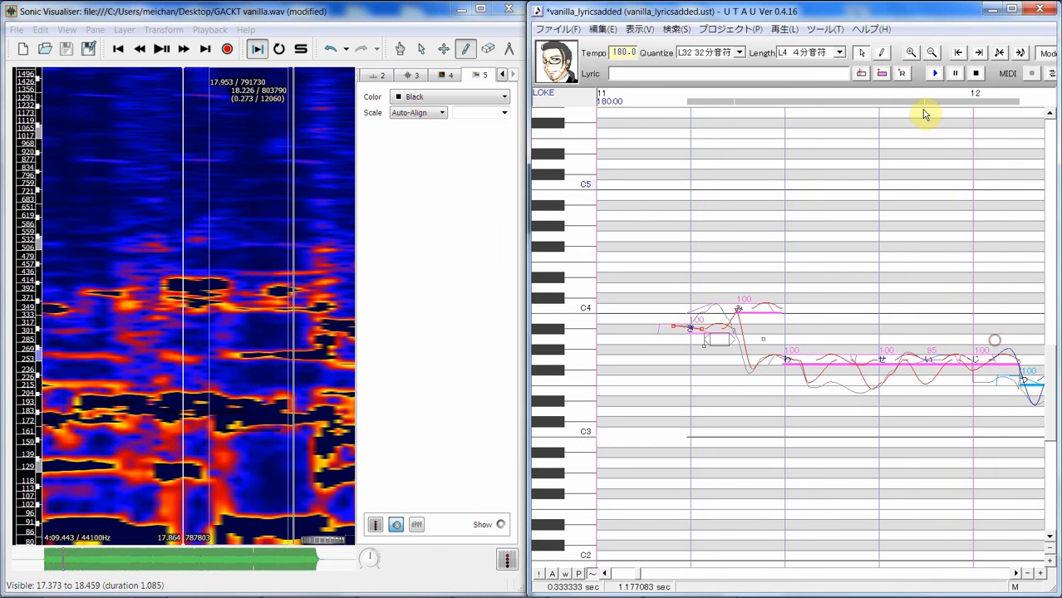
pyautogui.click(936, 73)
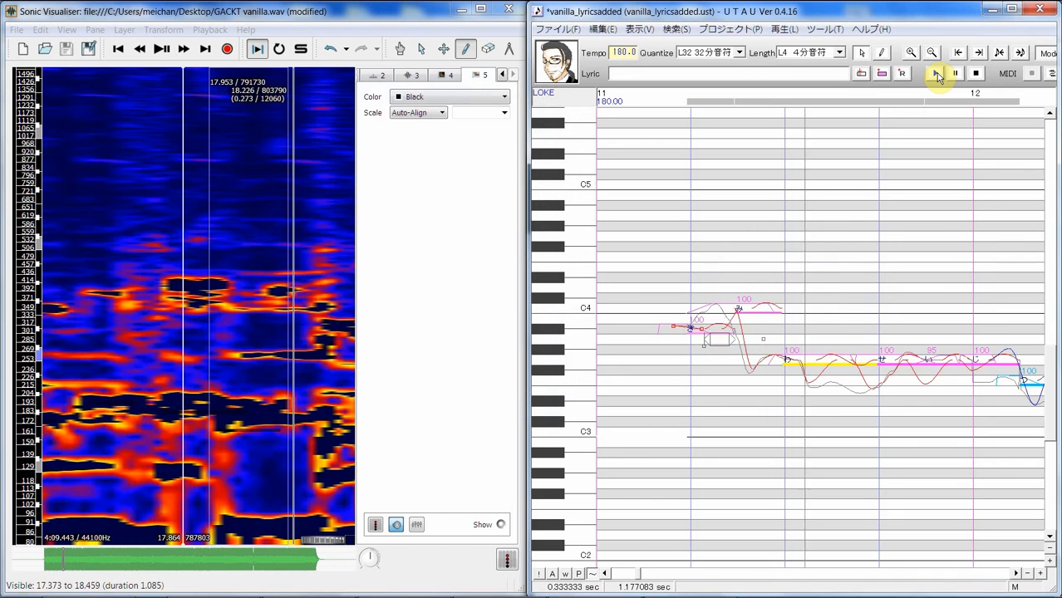
pyautogui.click(936, 73)
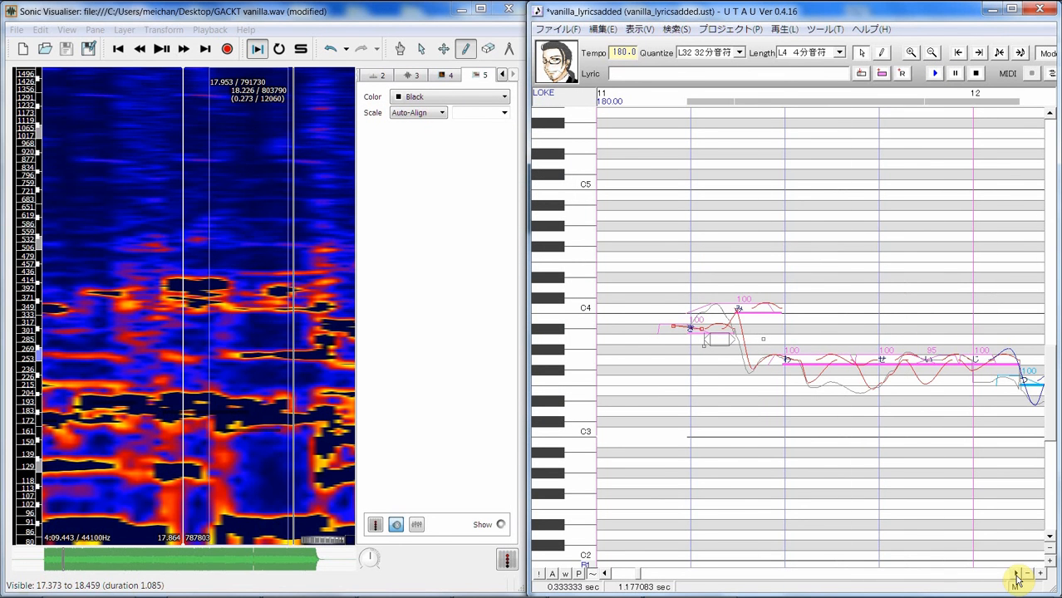
# Step: Select the notes from い before ゆ through ぼ at measure 14 and play them back
pyautogui.moveTo(1018, 575); pyautogui.dragTo(1018, 575)
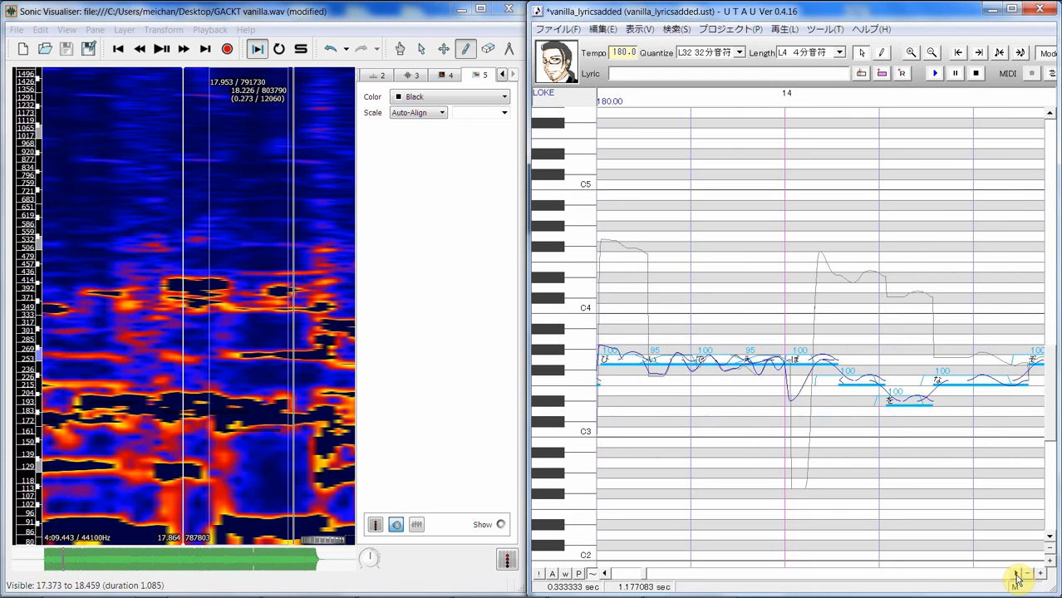
pyautogui.click(605, 574)
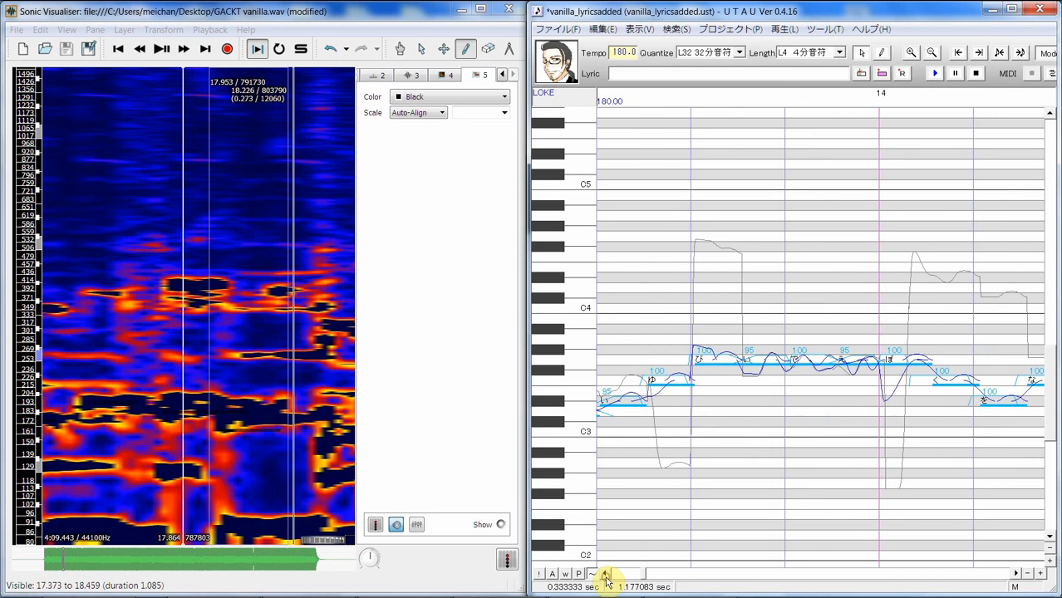
pyautogui.moveTo(635, 475); pyautogui.dragTo(899, 418)
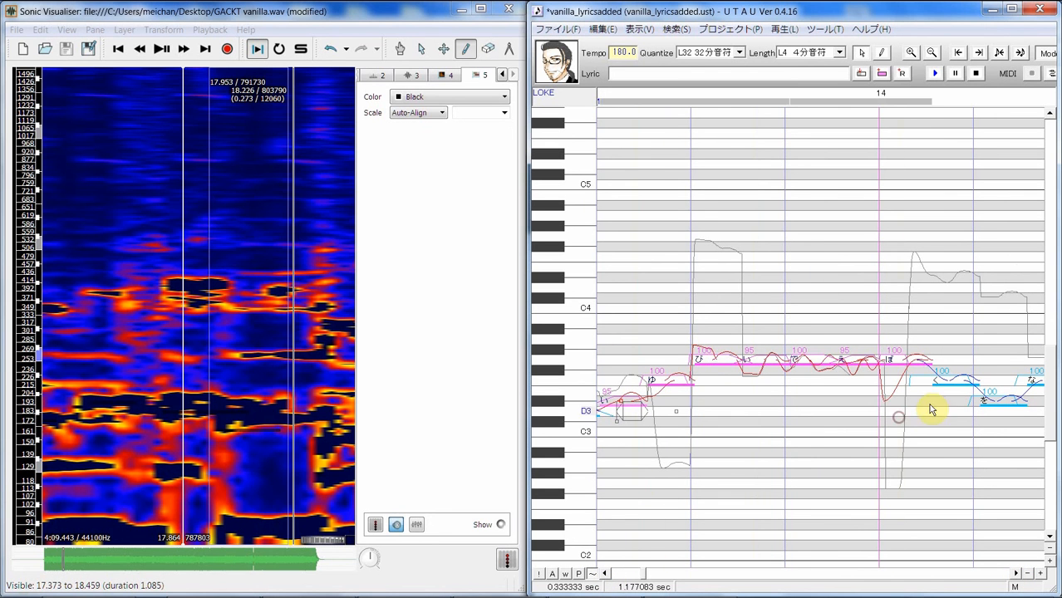
pyautogui.click(934, 76)
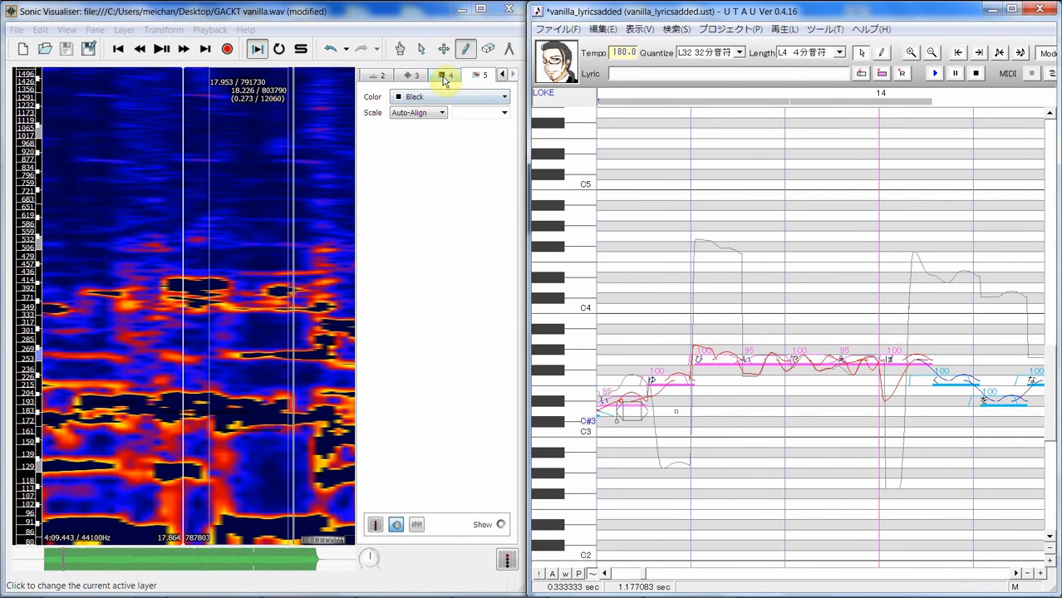
# Step: In Sonic Visualiser, select and play the reference audio from 18.218 to 18.642 s and the shorter range from 18.202 to 18.359 s
pyautogui.moveTo(258, 274); pyautogui.dragTo(235, 273)
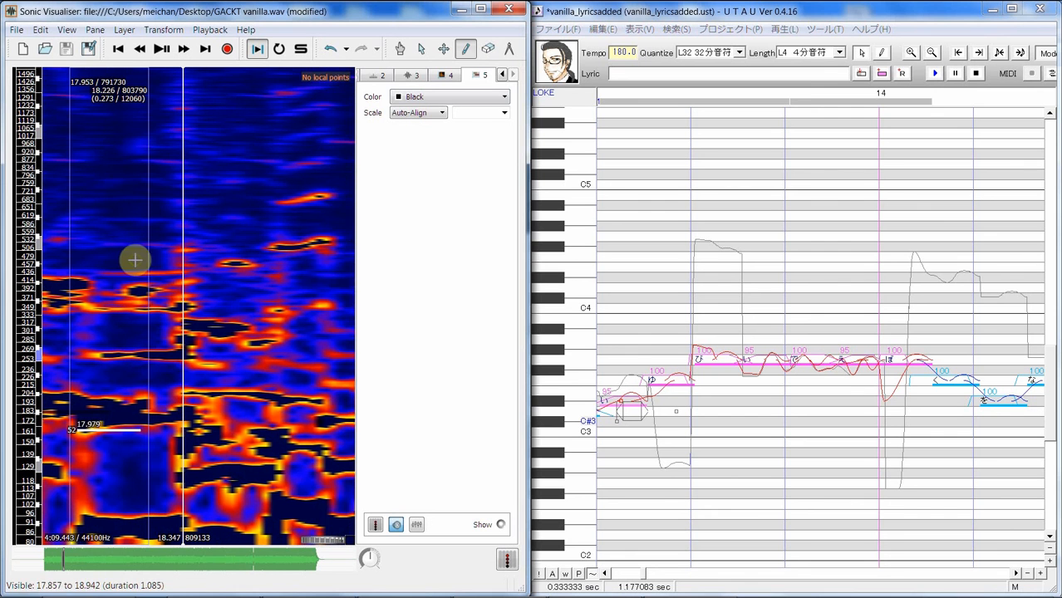
pyautogui.click(421, 48)
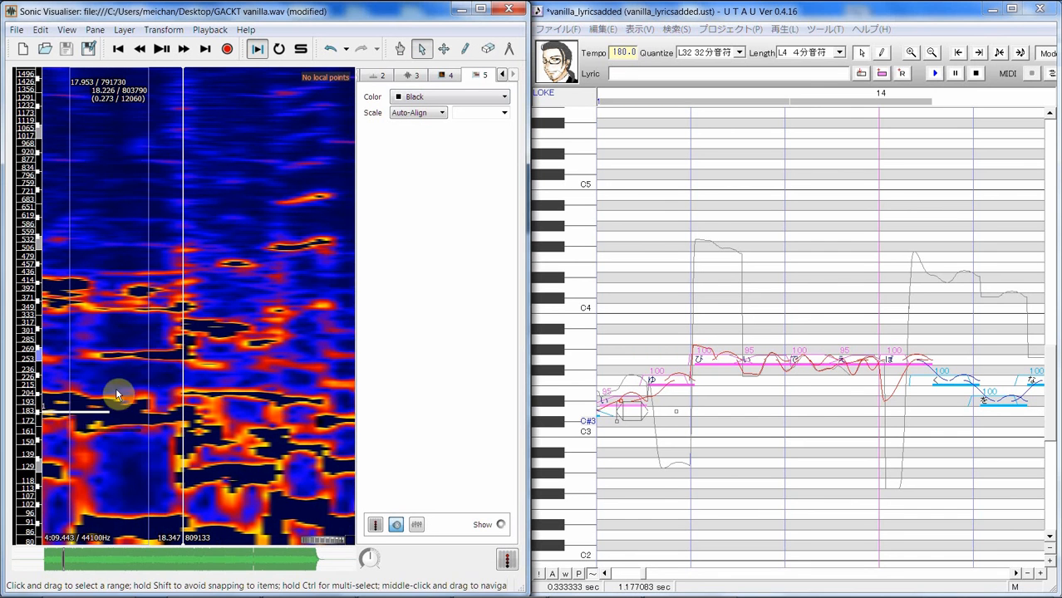
pyautogui.moveTo(147, 363); pyautogui.dragTo(268, 358)
pyautogui.press('space')
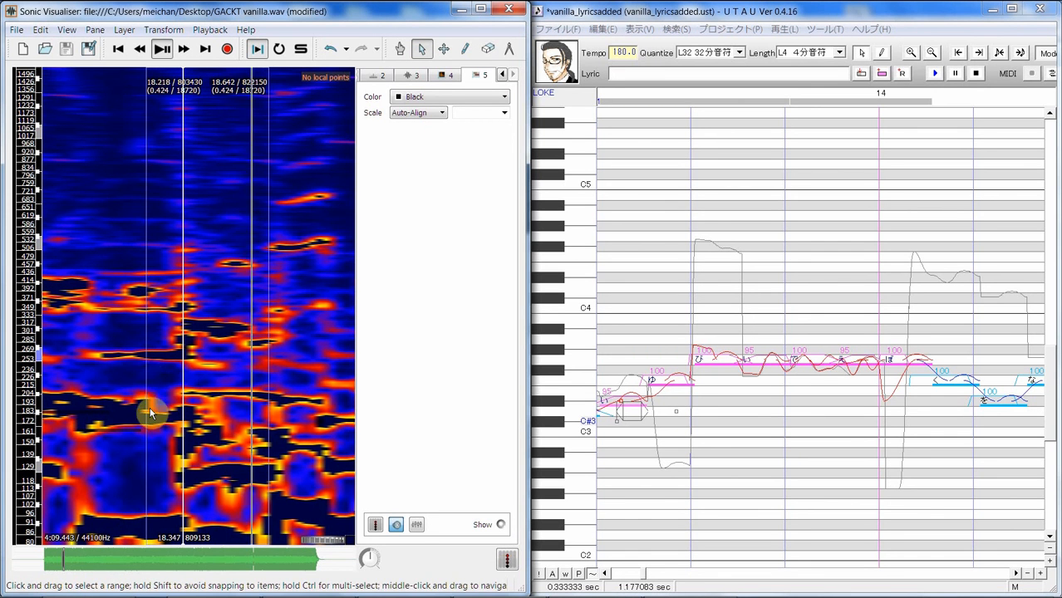
pyautogui.press('space')
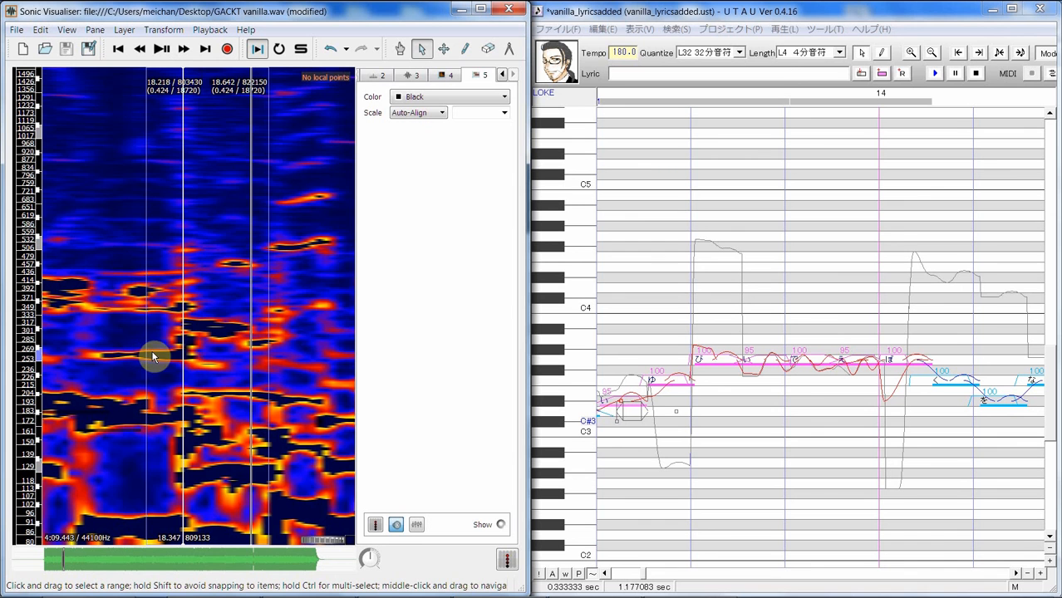
pyautogui.press('space')
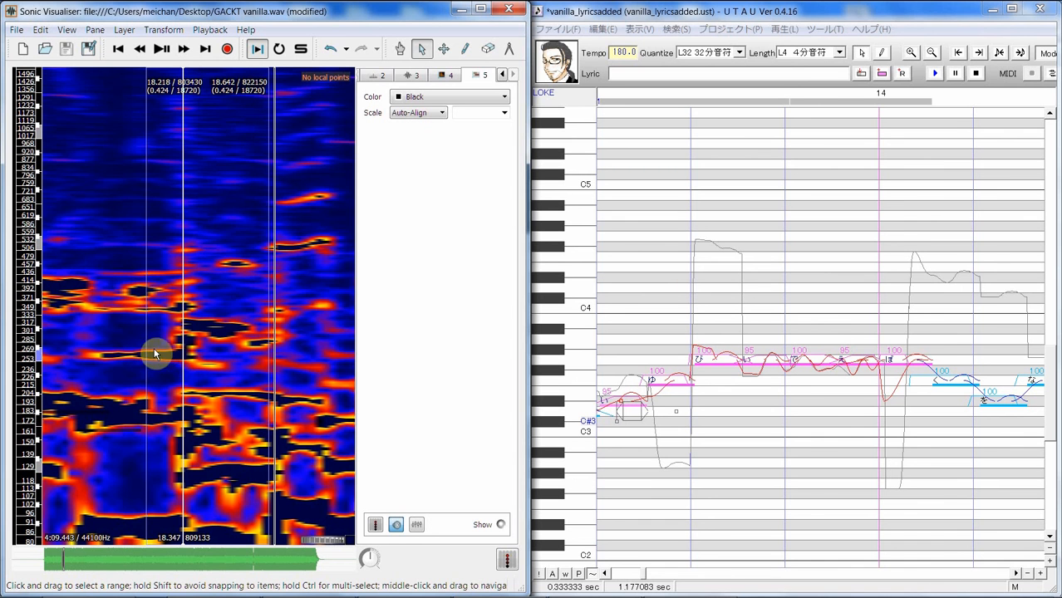
pyautogui.moveTo(142, 352); pyautogui.dragTo(183, 352)
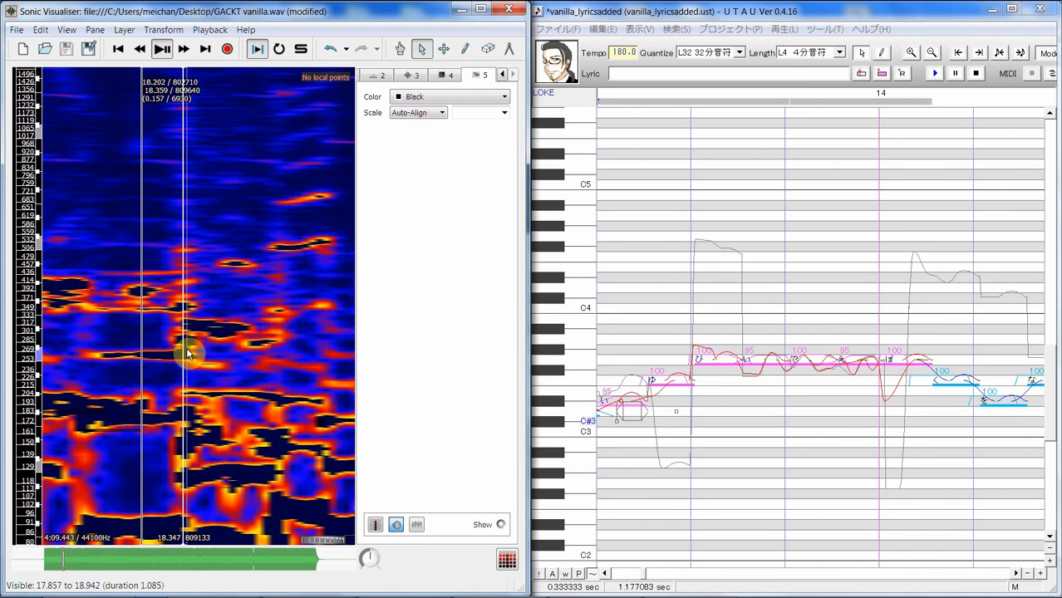
pyautogui.press('space')
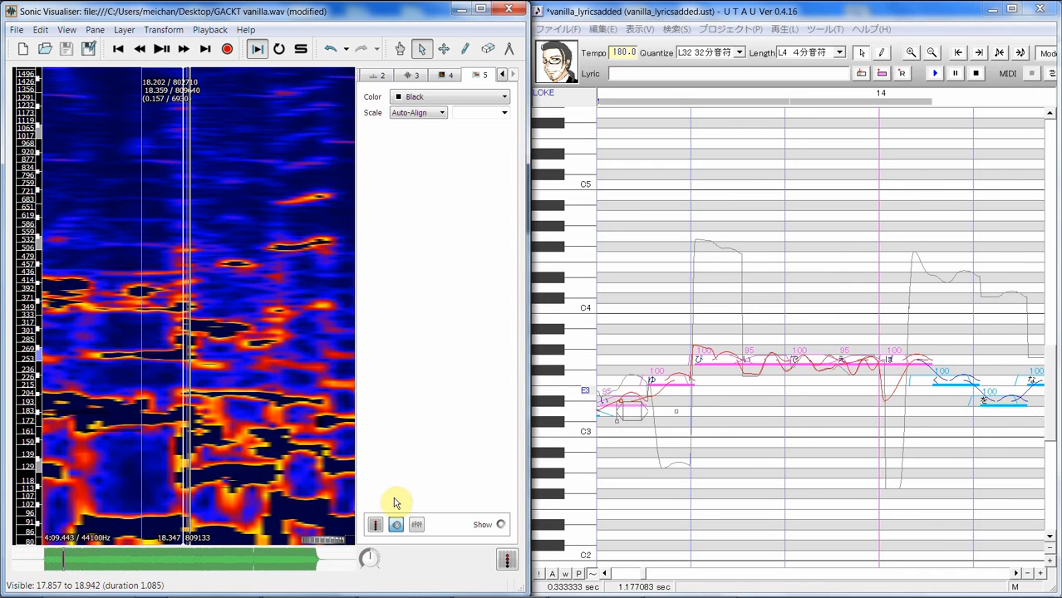
# Step: In UTAU, select the く note following ぼ in measure 14
pyautogui.click(937, 398)
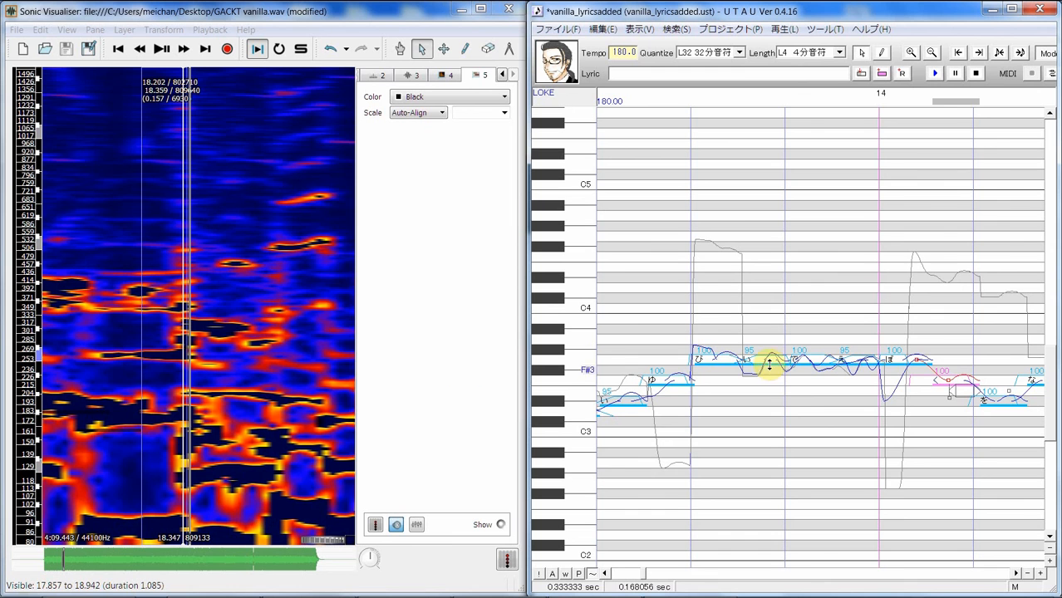
pyautogui.click(1016, 573)
pyautogui.click(1016, 573)
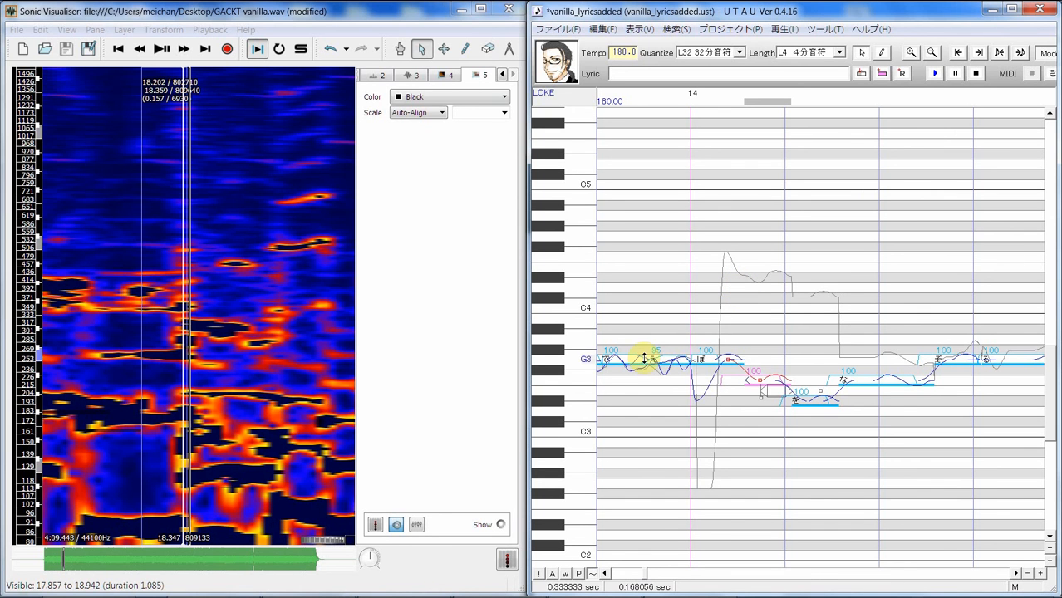
# Step: In Sonic Visualiser, probe the pitch of the spectrogram band around 18.22 s with test notes using the Draw tool
pyautogui.click(466, 48)
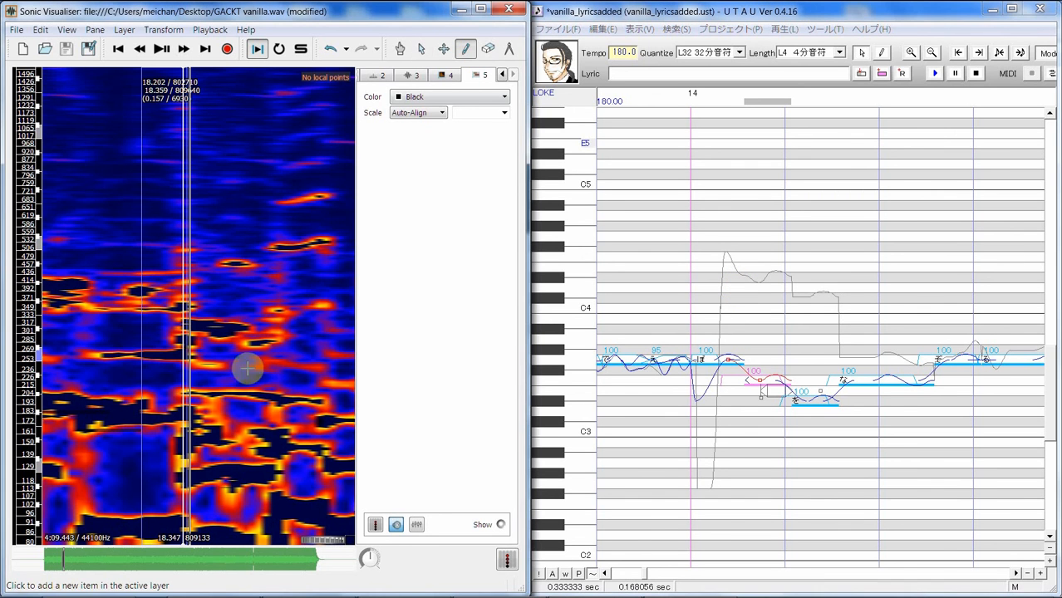
pyautogui.click(162, 421)
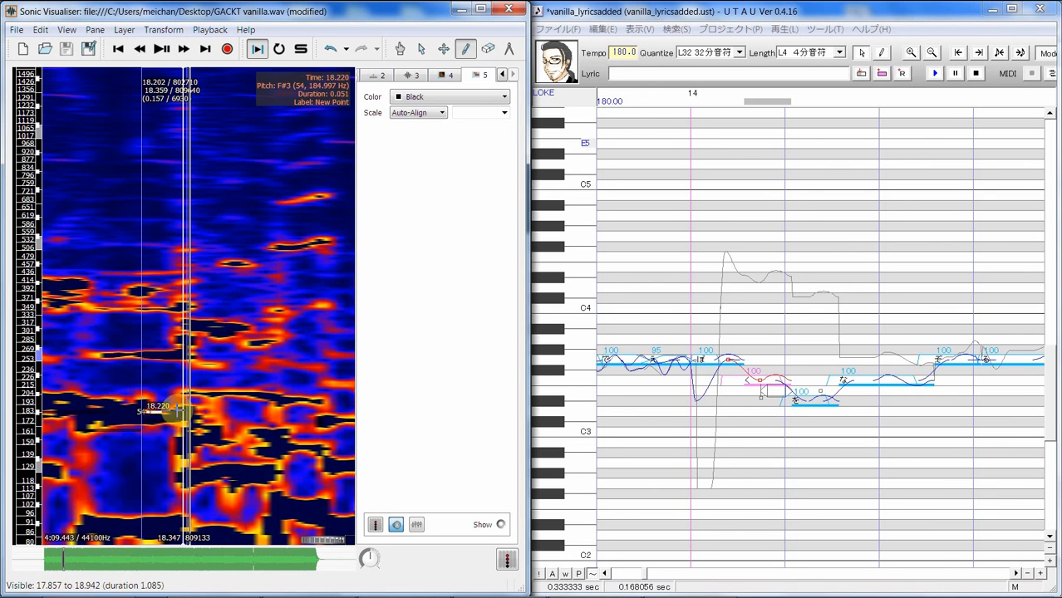
pyautogui.moveTo(177, 411); pyautogui.dragTo(178, 412)
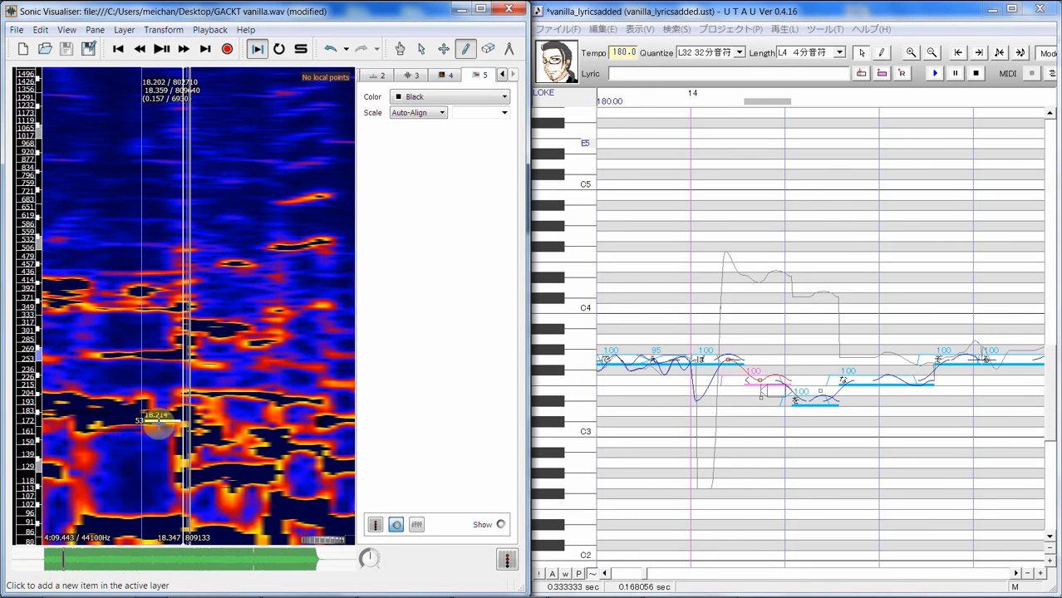
pyautogui.moveTo(152, 421)
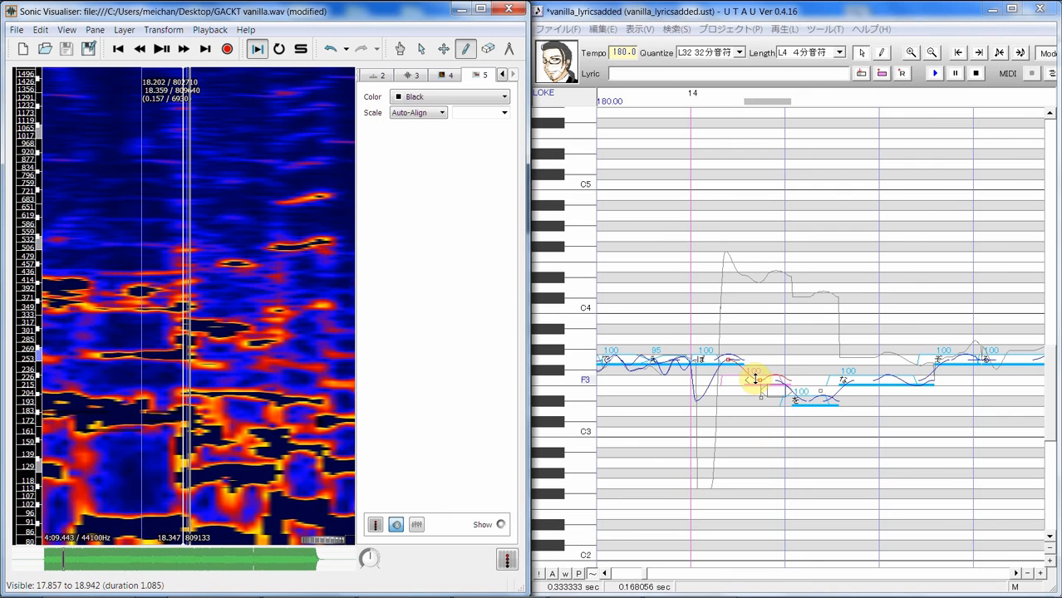
# Step: In UTAU, add two pitch-bend points to the く note and shape its onset into a dip down to about D3
pyautogui.moveTo(752, 388); pyautogui.dragTo(756, 399)
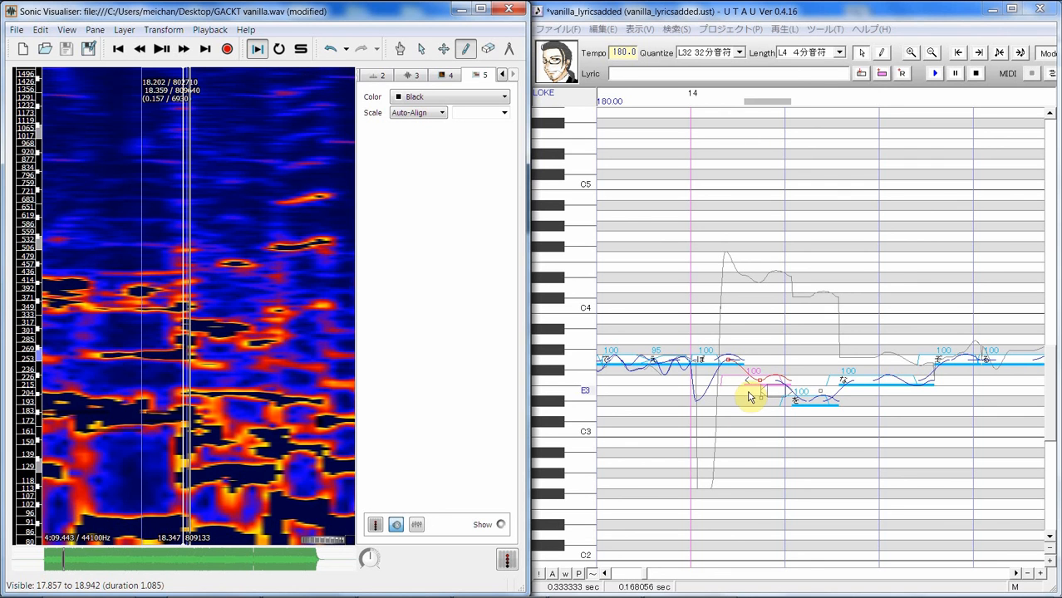
pyautogui.click(748, 397)
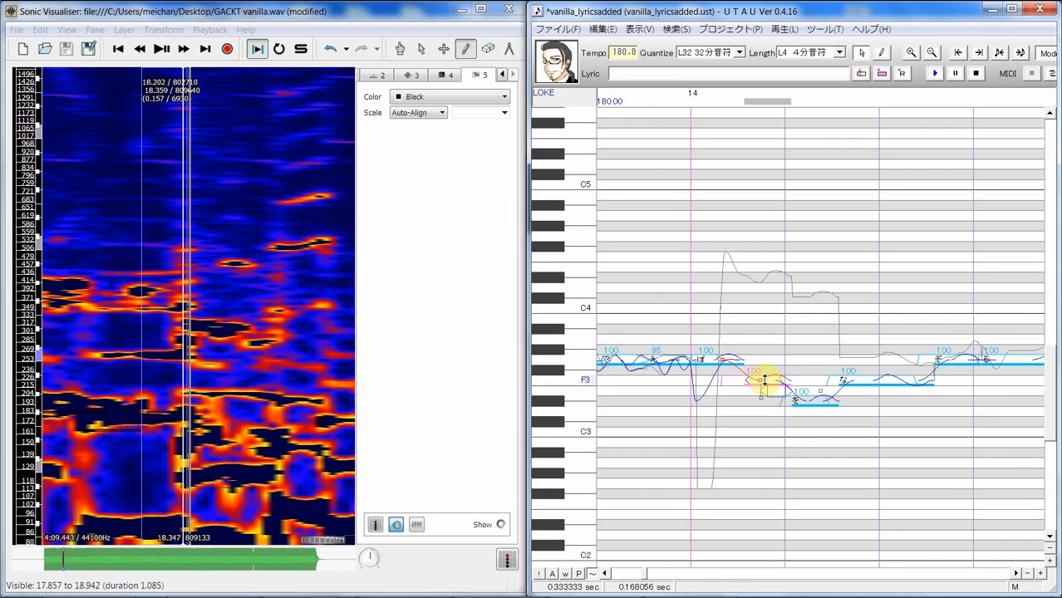
pyautogui.rightClick(759, 380)
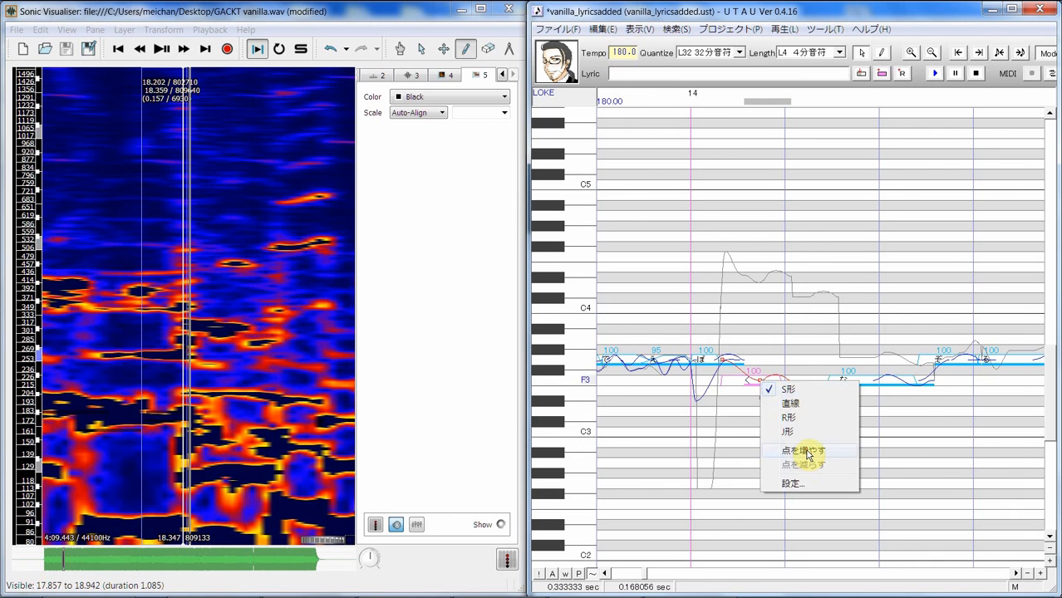
pyautogui.click(807, 451)
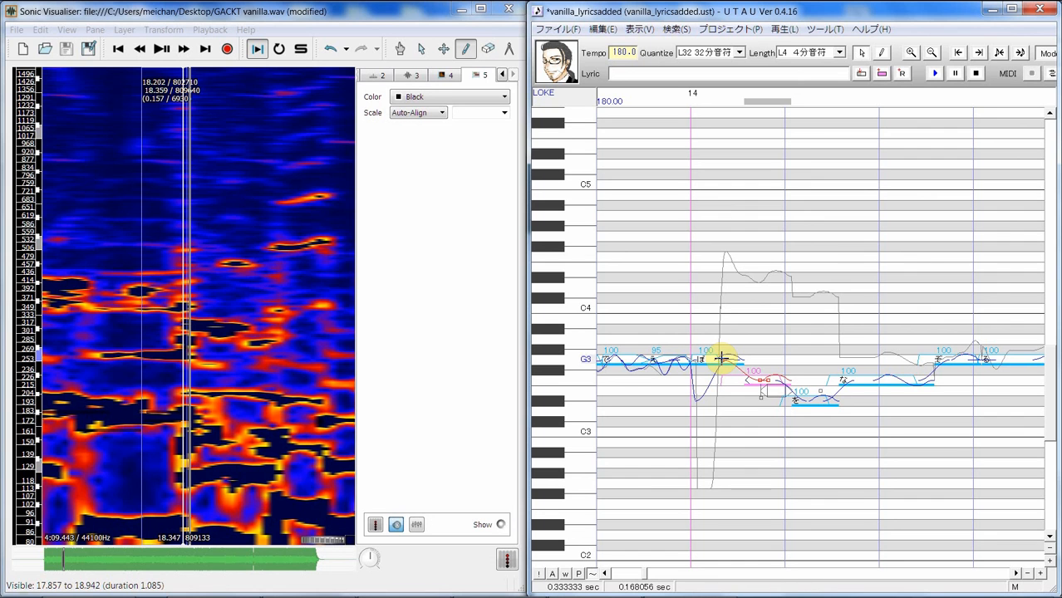
pyautogui.moveTo(754, 400); pyautogui.dragTo(754, 401)
pyautogui.rightClick(754, 401)
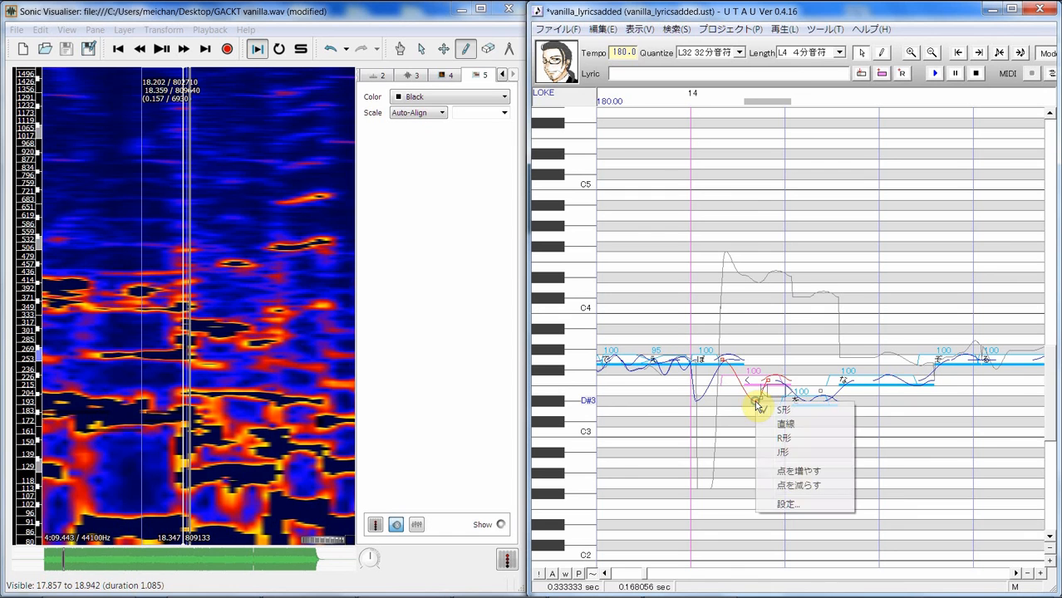
pyautogui.click(786, 470)
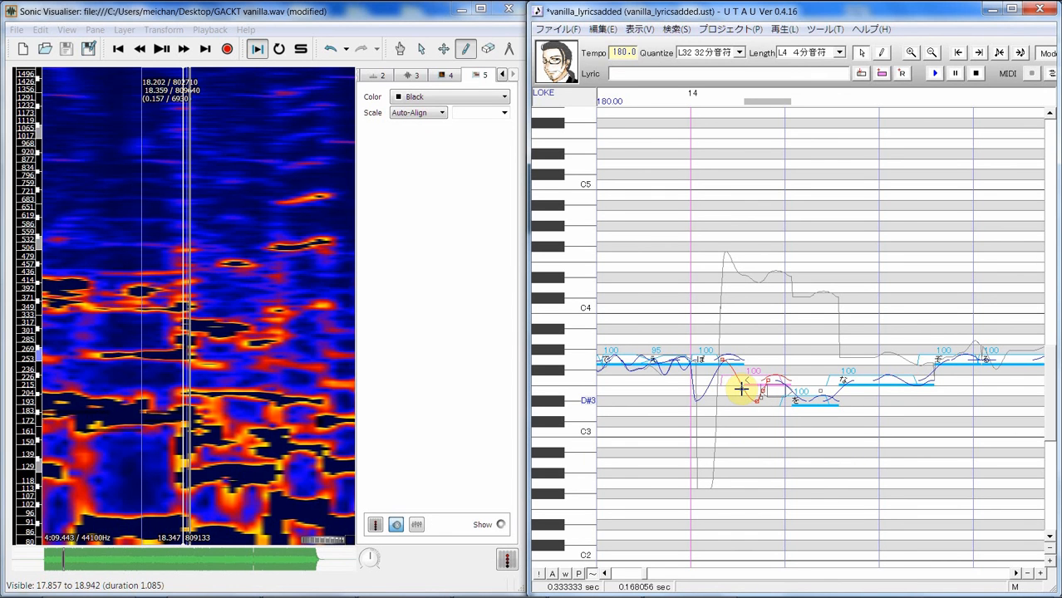
pyautogui.moveTo(757, 400)
pyautogui.mouseDown()
pyautogui.moveTo(765, 403)
pyautogui.moveTo(762, 391)
pyautogui.moveTo(757, 404)
pyautogui.mouseUp()
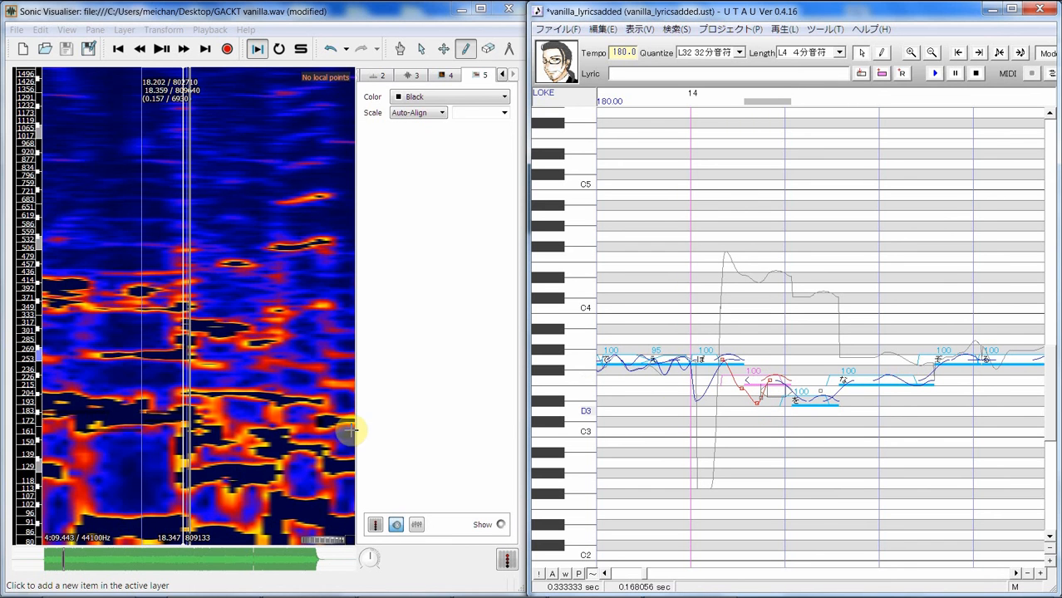
# Step: In Sonic Visualiser, select the reference audio from 18.365 to 18.589 s and play it
pyautogui.click(421, 49)
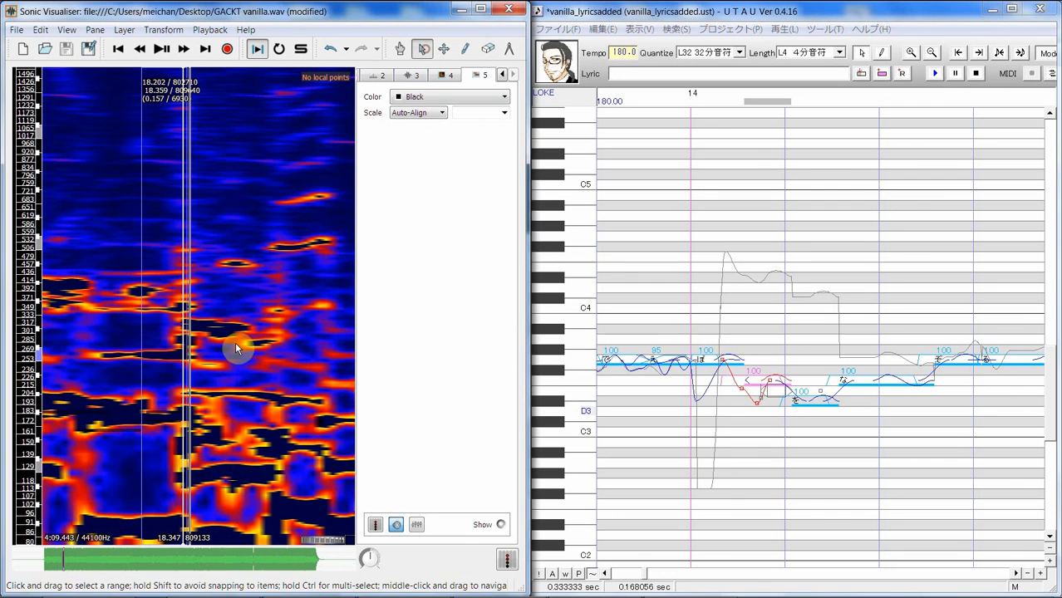
pyautogui.moveTo(187, 366); pyautogui.dragTo(253, 349)
pyautogui.press('s')
pyautogui.press('space')
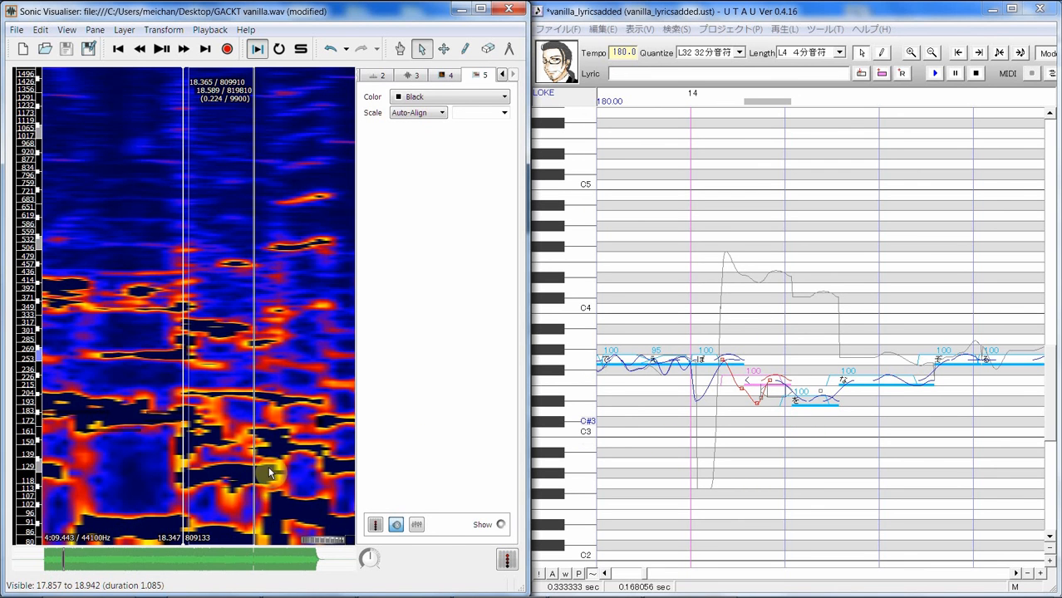
# Step: In UTAU, shift the opening pitch-bend point of the な note slightly earlier, over the を note in measure 14
pyautogui.click(805, 412)
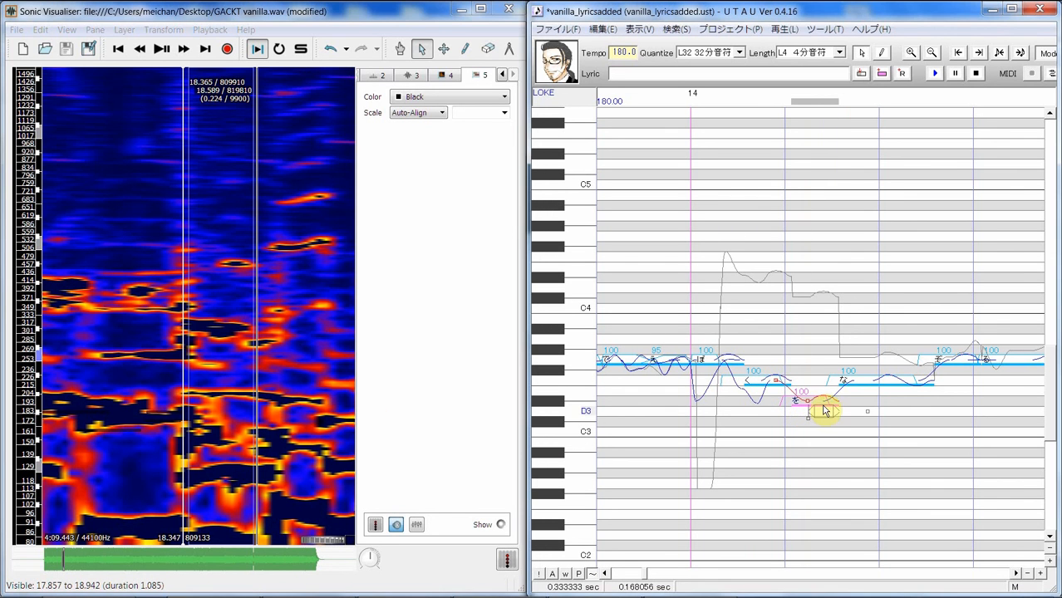
pyautogui.click(853, 411)
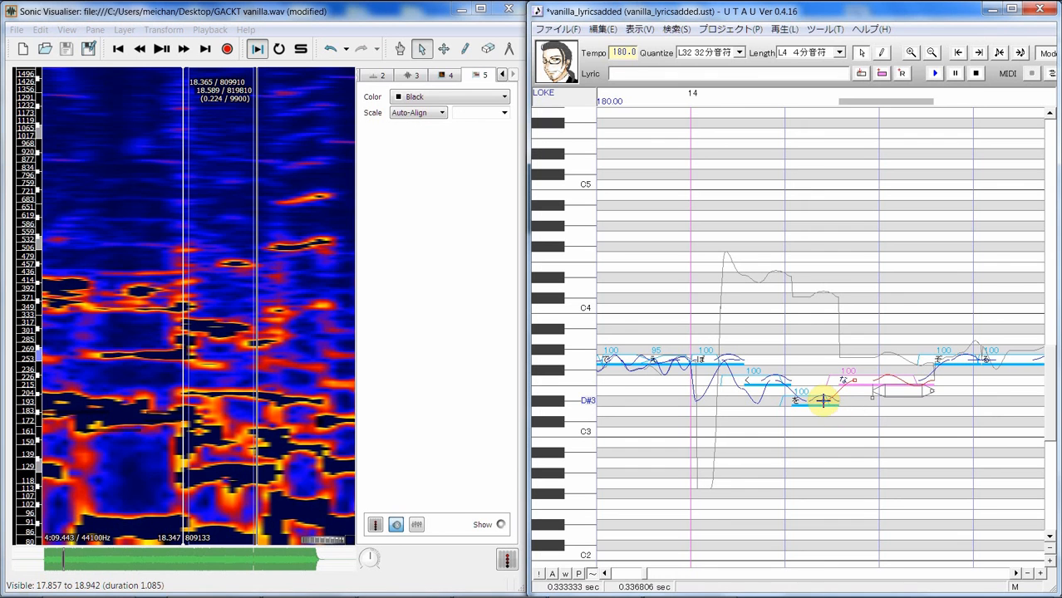
pyautogui.moveTo(823, 402); pyautogui.dragTo(812, 405)
pyautogui.click(819, 411)
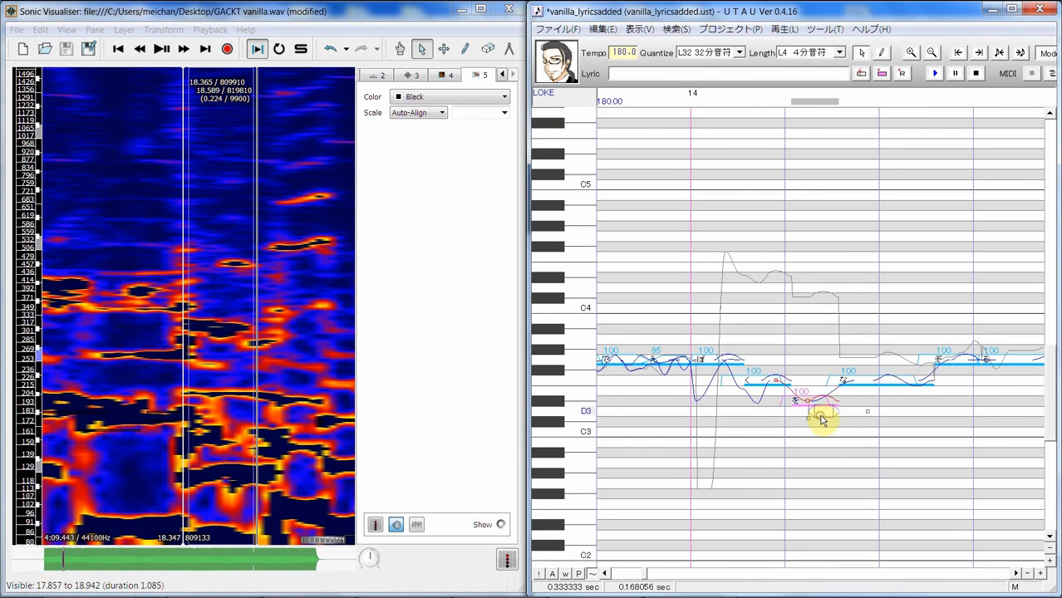
# Step: Deepen the vibrato of the く note and of the を note in measure 14
pyautogui.click(776, 398)
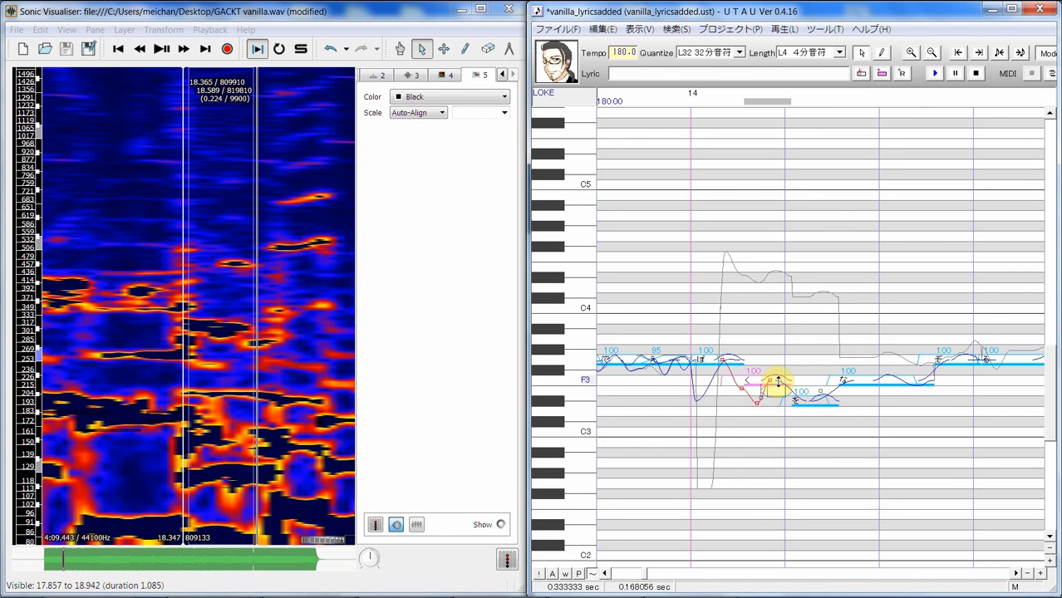
pyautogui.moveTo(780, 380); pyautogui.dragTo(785, 404)
pyautogui.click(719, 399)
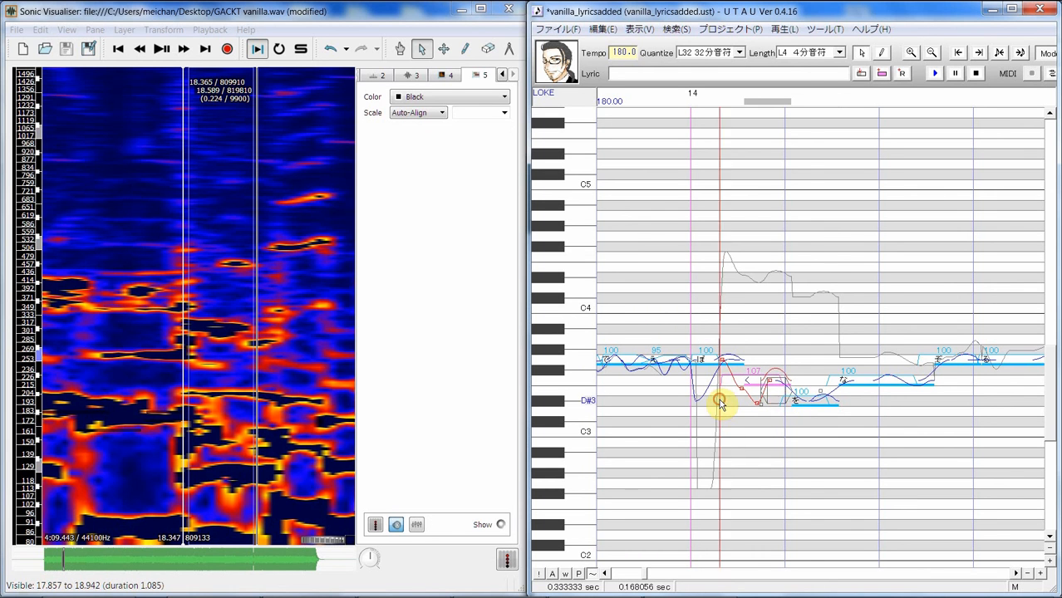
pyautogui.click(812, 419)
pyautogui.moveTo(811, 421); pyautogui.dragTo(826, 402)
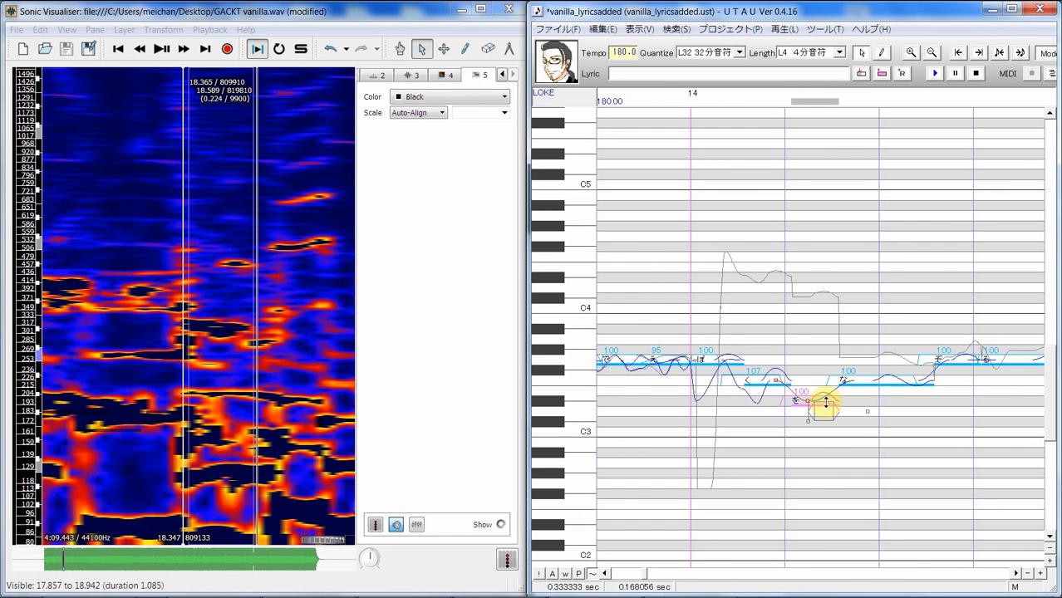
pyautogui.click(818, 434)
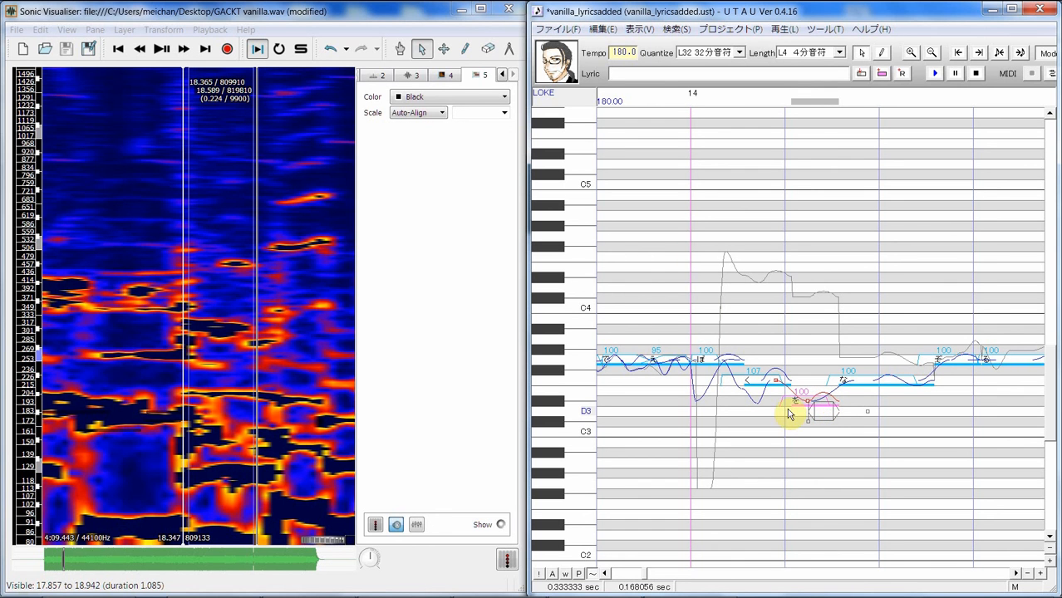
pyautogui.click(805, 410)
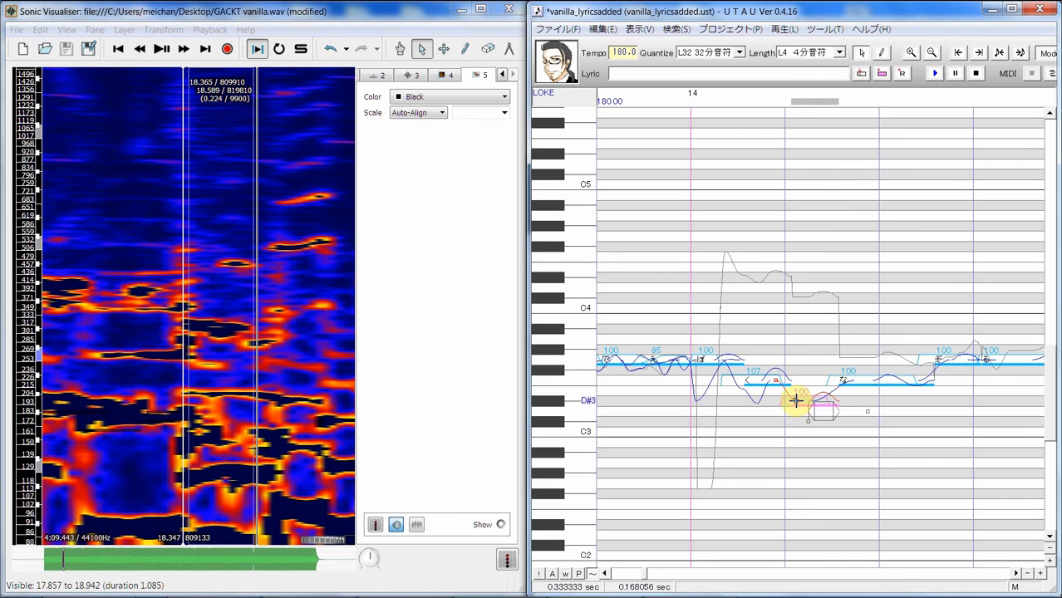
# Step: Select the な note, and in Sonic Visualiser select and play the reference audio from 18.606 to 18.836 s
pyautogui.click(849, 407)
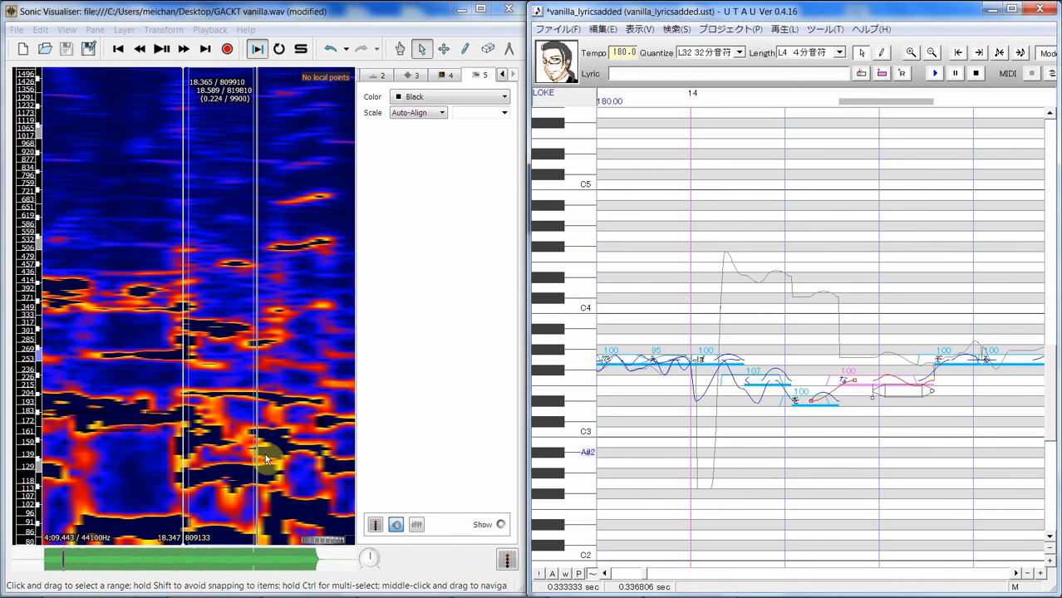
pyautogui.moveTo(258, 439); pyautogui.dragTo(324, 442)
pyautogui.press('s')
pyautogui.press('space')
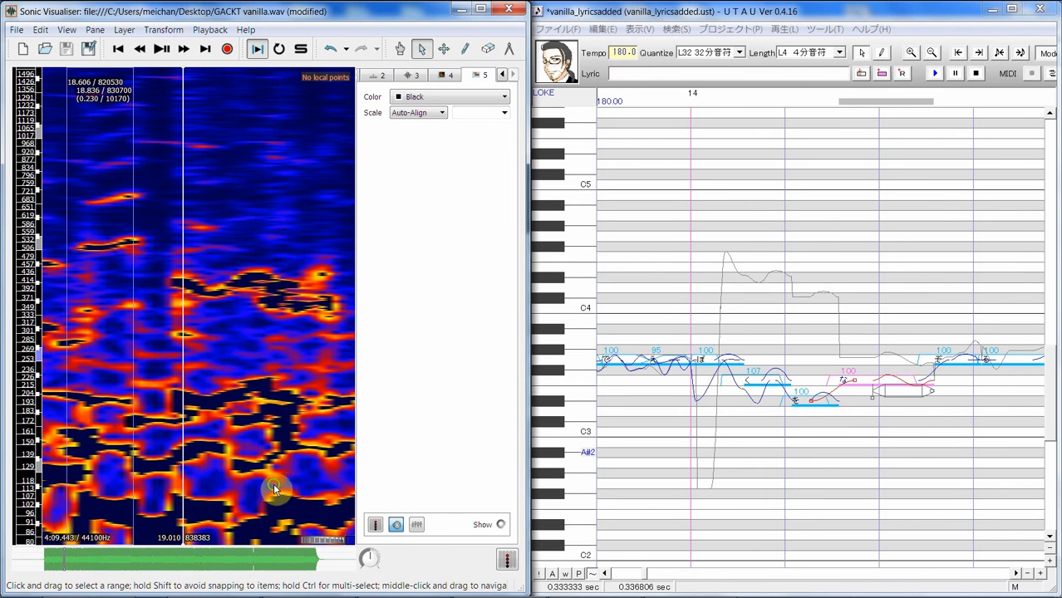
pyautogui.moveTo(313, 494); pyautogui.dragTo(336, 495)
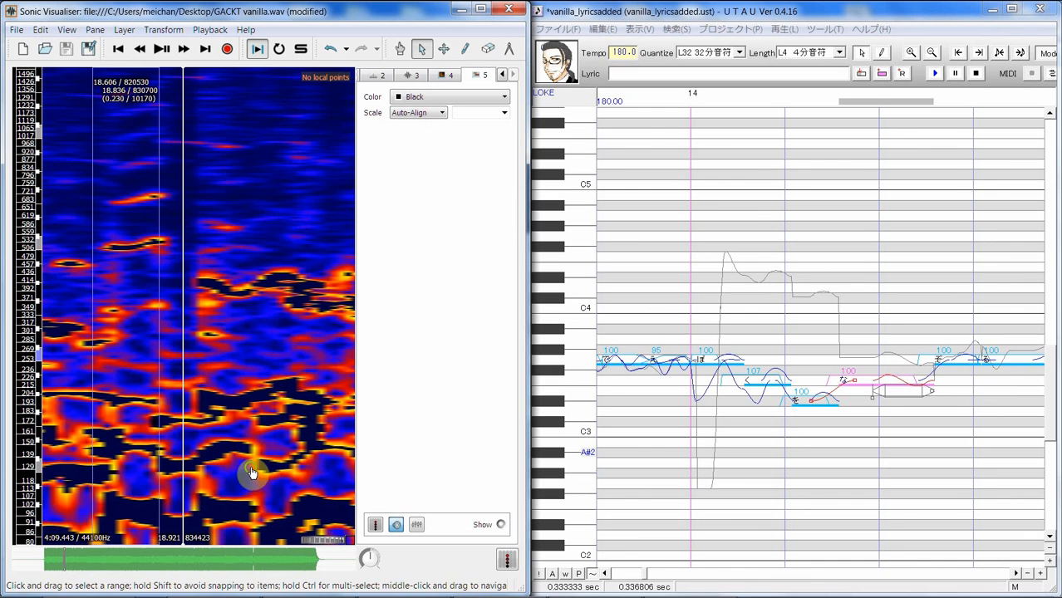
pyautogui.moveTo(247, 474); pyautogui.dragTo(301, 472)
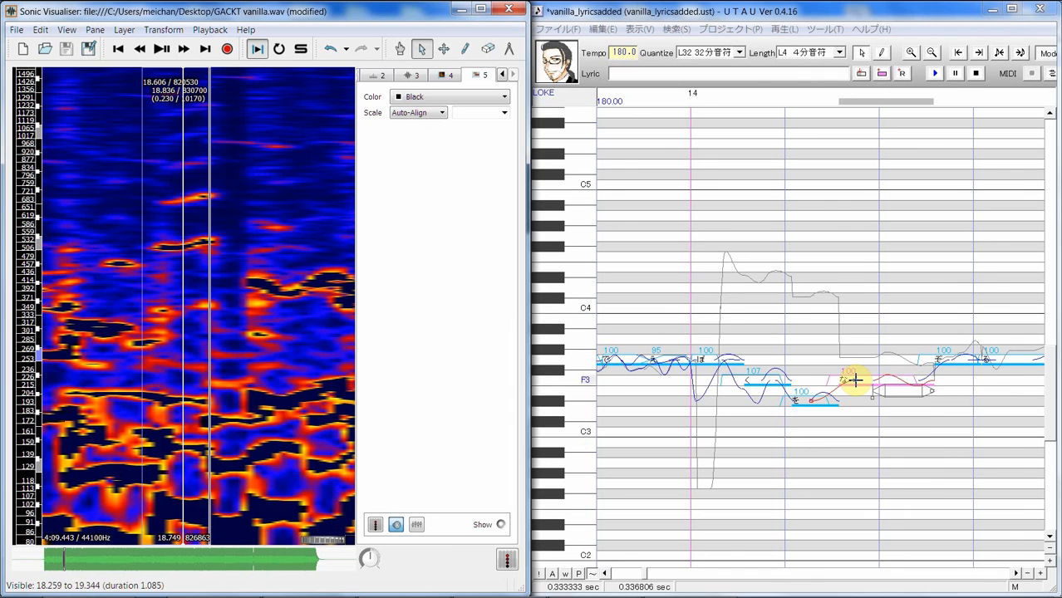
# Step: In UTAU, add a pitch-bend point to the な note, raise its onset to a peak near G3 and deepen its vibrato
pyautogui.rightClick(855, 381)
pyautogui.click(882, 449)
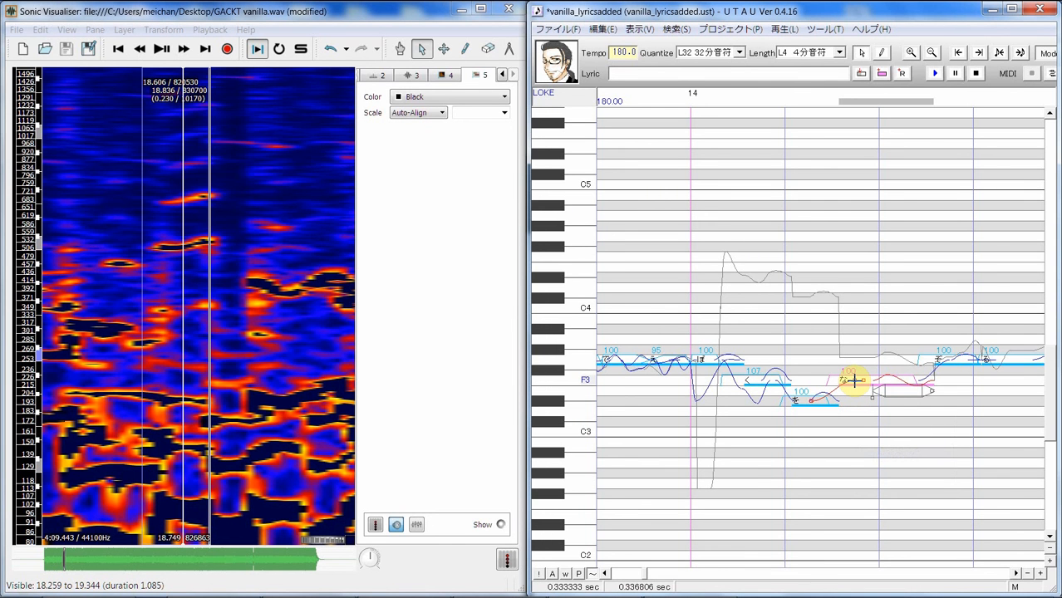
pyautogui.moveTo(855, 381); pyautogui.dragTo(834, 364)
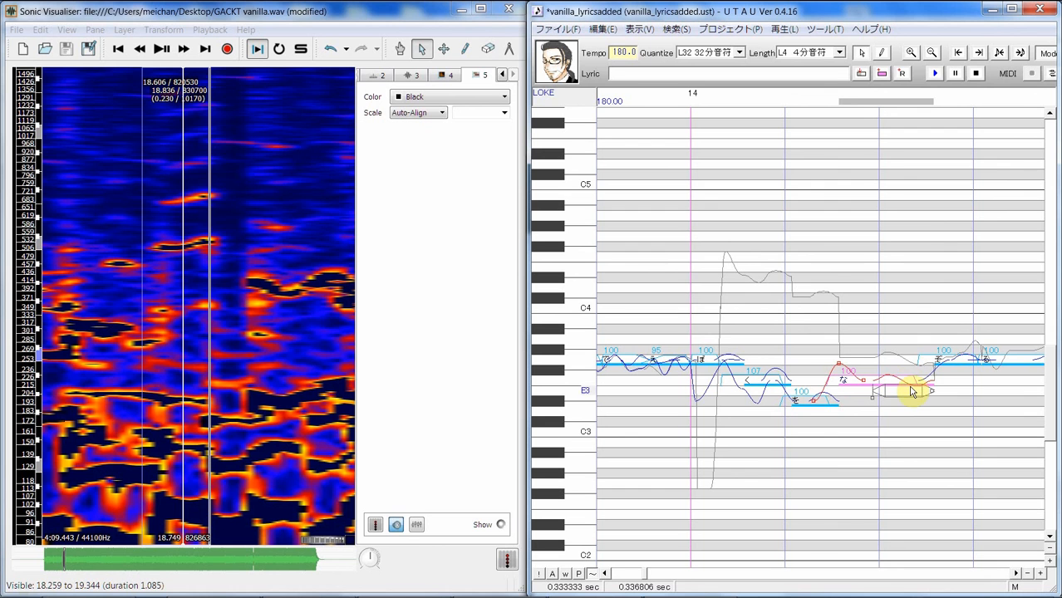
pyautogui.moveTo(912, 383); pyautogui.dragTo(927, 399)
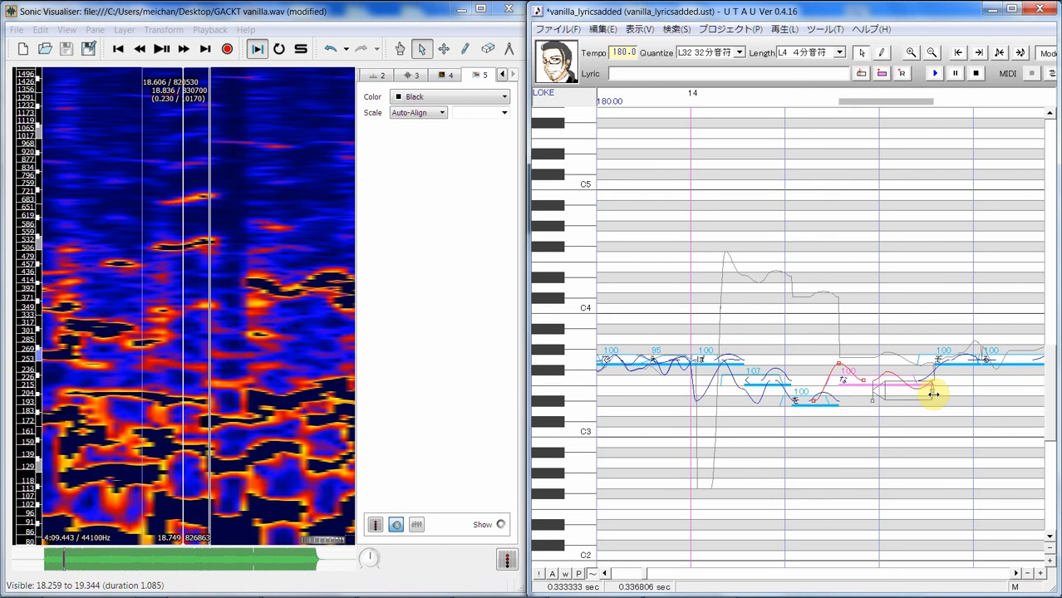
pyautogui.moveTo(912, 401); pyautogui.dragTo(968, 392)
# Step: Select the notes from で through な and play the selection to check the new pitch curves
pyautogui.moveTo(662, 430); pyautogui.dragTo(868, 384)
pyautogui.click(934, 74)
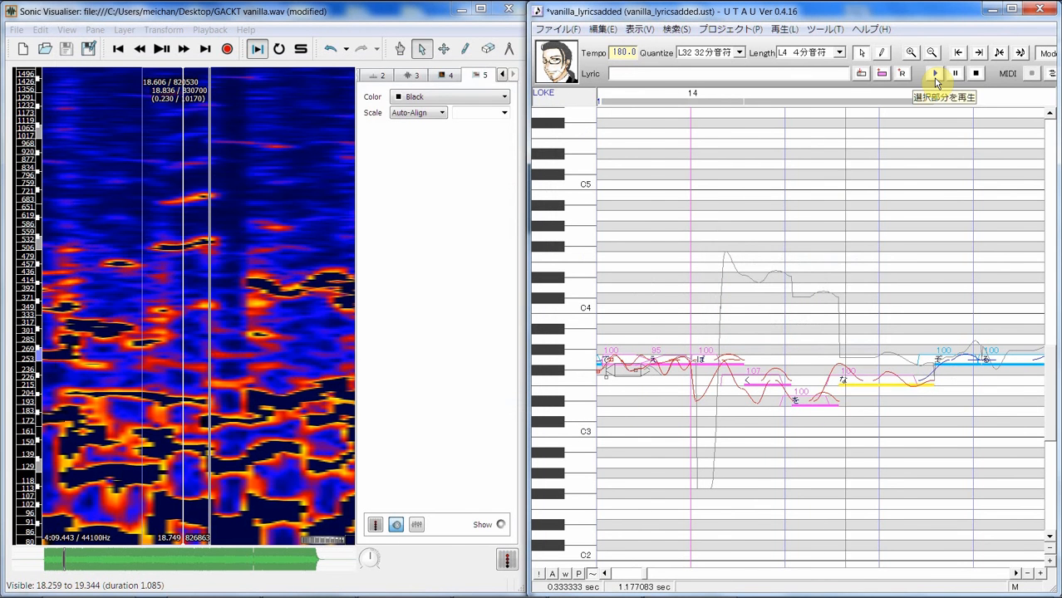
pyautogui.click(936, 75)
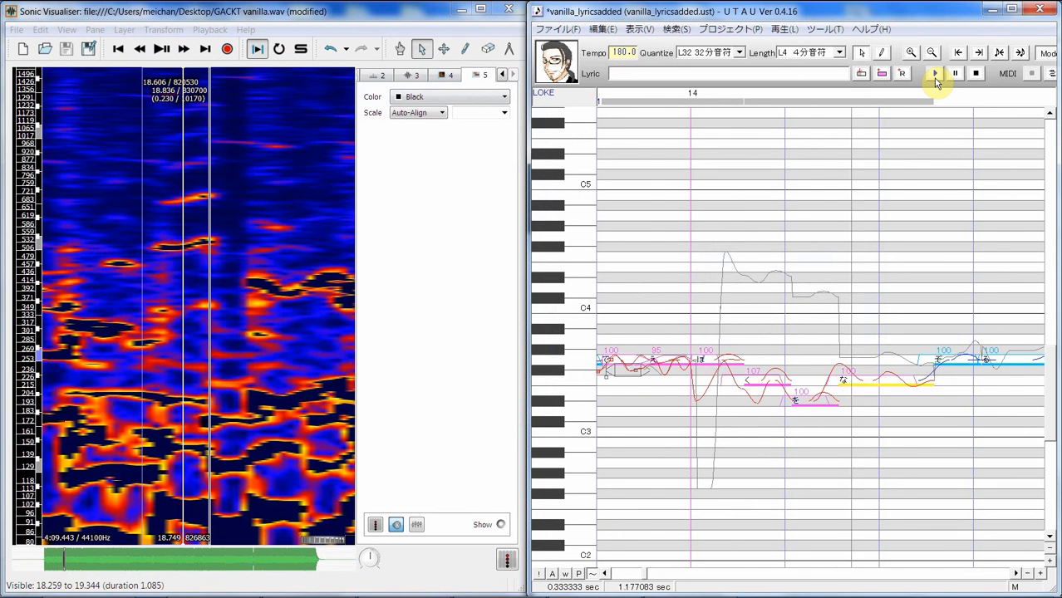
pyautogui.click(936, 74)
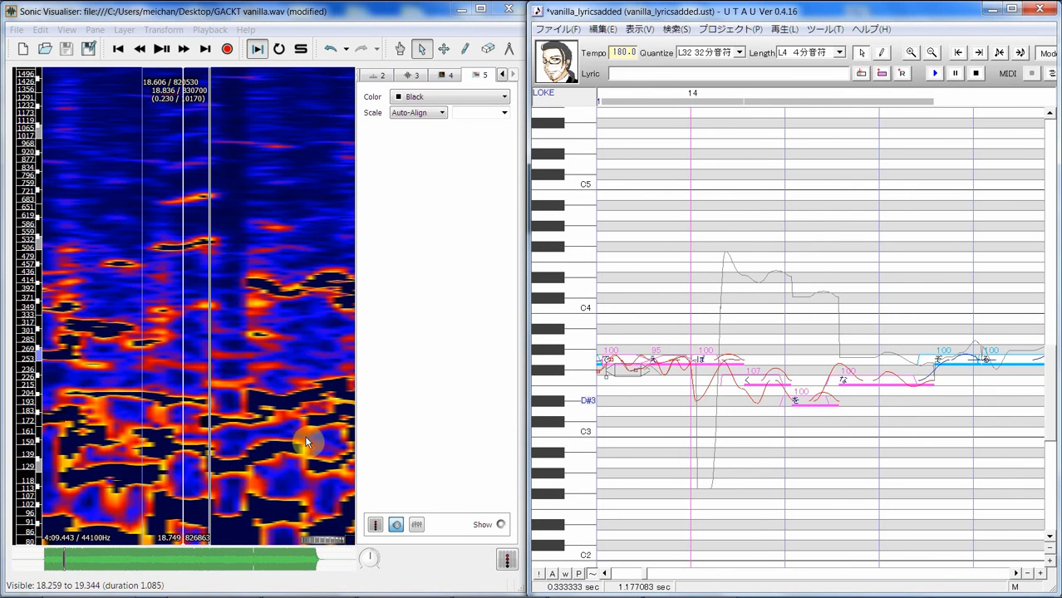
# Step: In Sonic Visualiser, play the reference audio from 18.810 to 19.183 s and again with the selection narrowed to 18.840 to 19.167 s
pyautogui.moveTo(310, 434); pyautogui.dragTo(202, 433)
pyautogui.press('space')
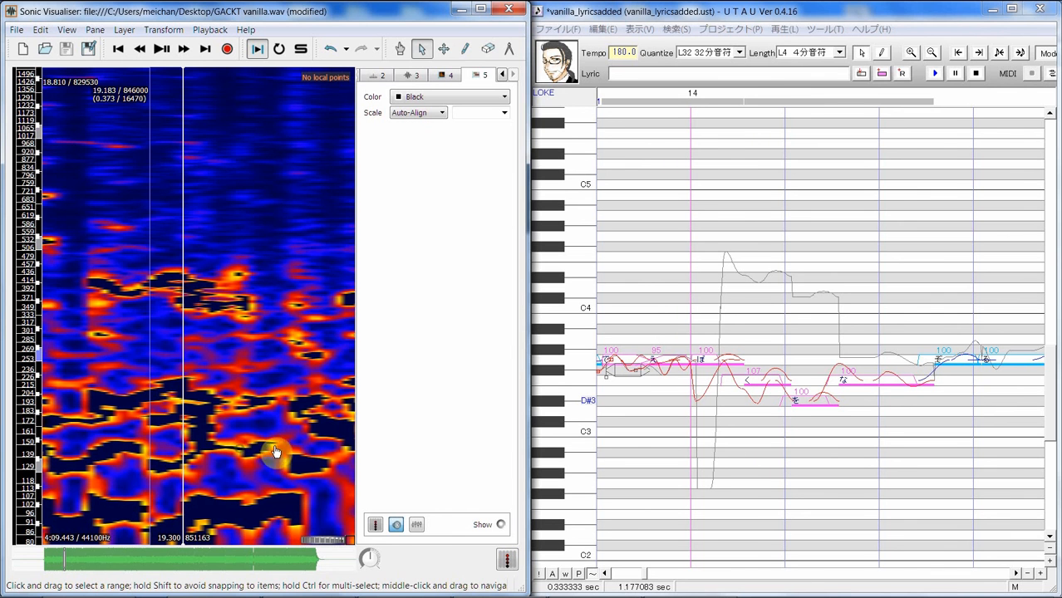
pyautogui.press('space')
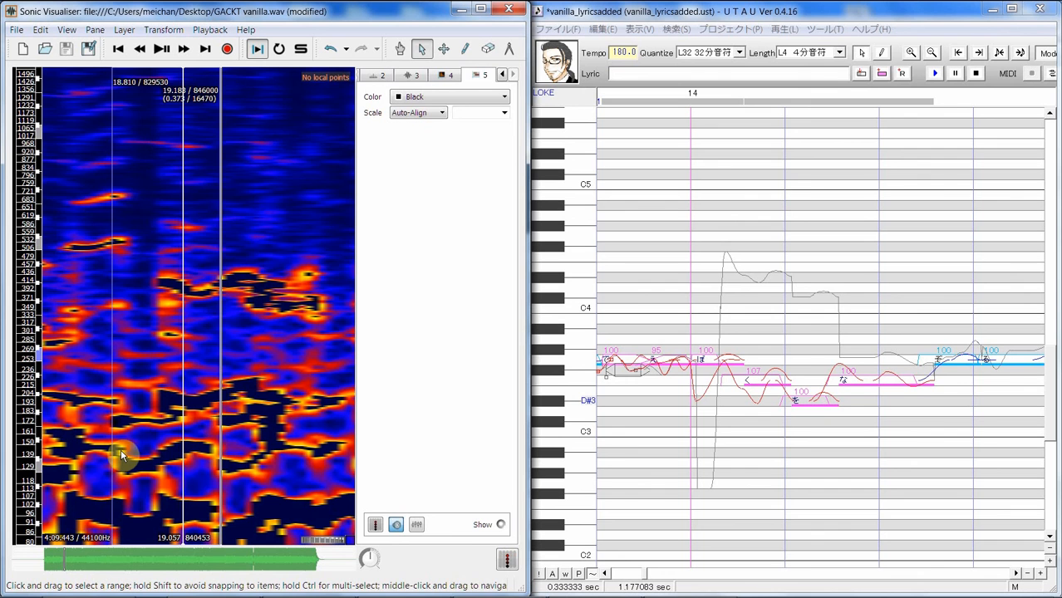
pyautogui.moveTo(120, 449); pyautogui.dragTo(214, 449)
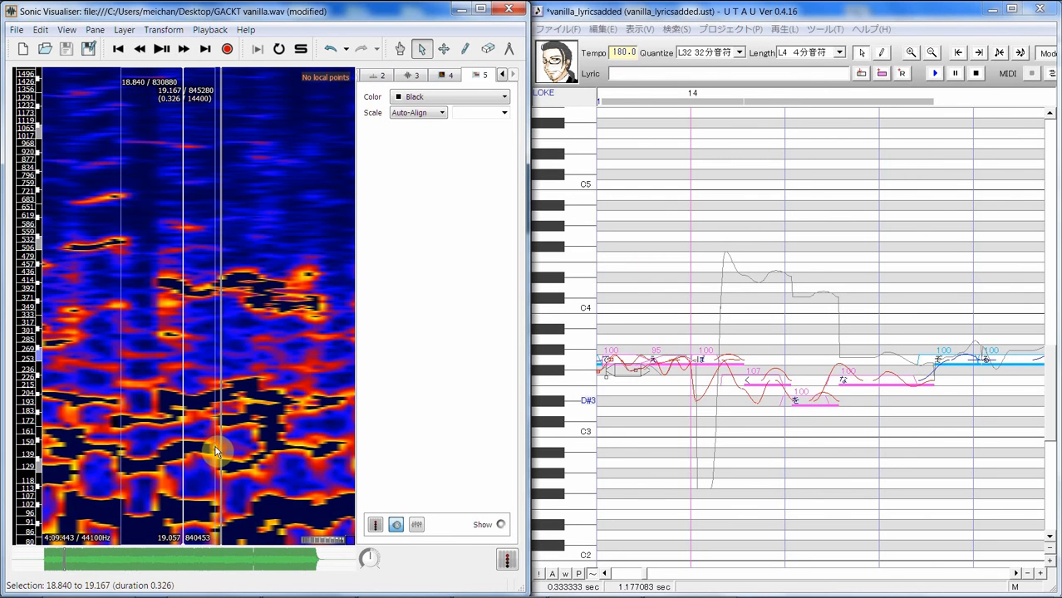
pyautogui.press('space')
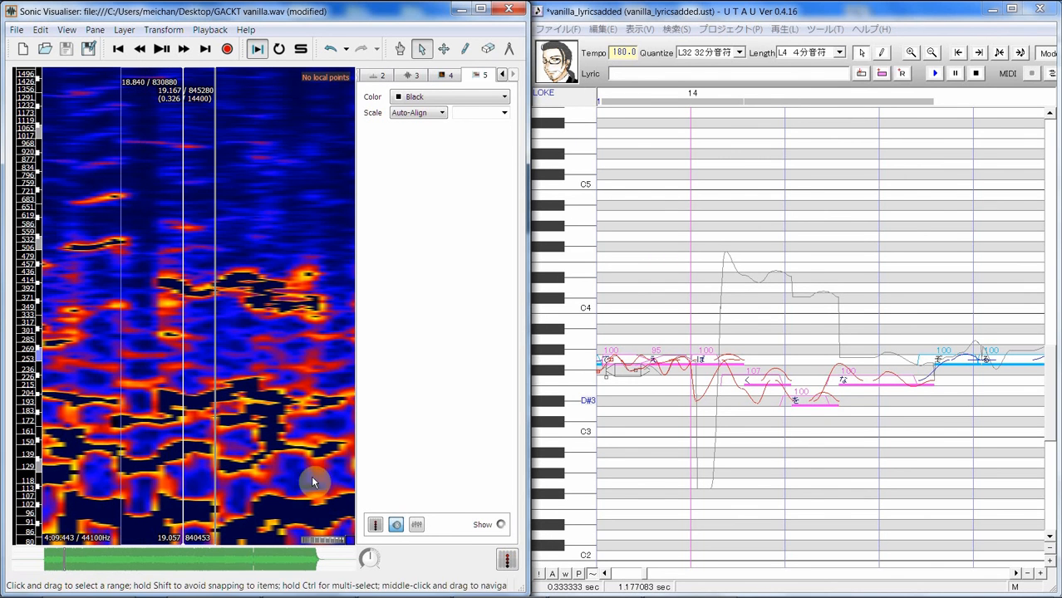
# Step: In UTAU, select the ぞ note after な and examine the pitch curves of the preceding notes back to measure 11
pyautogui.click(970, 402)
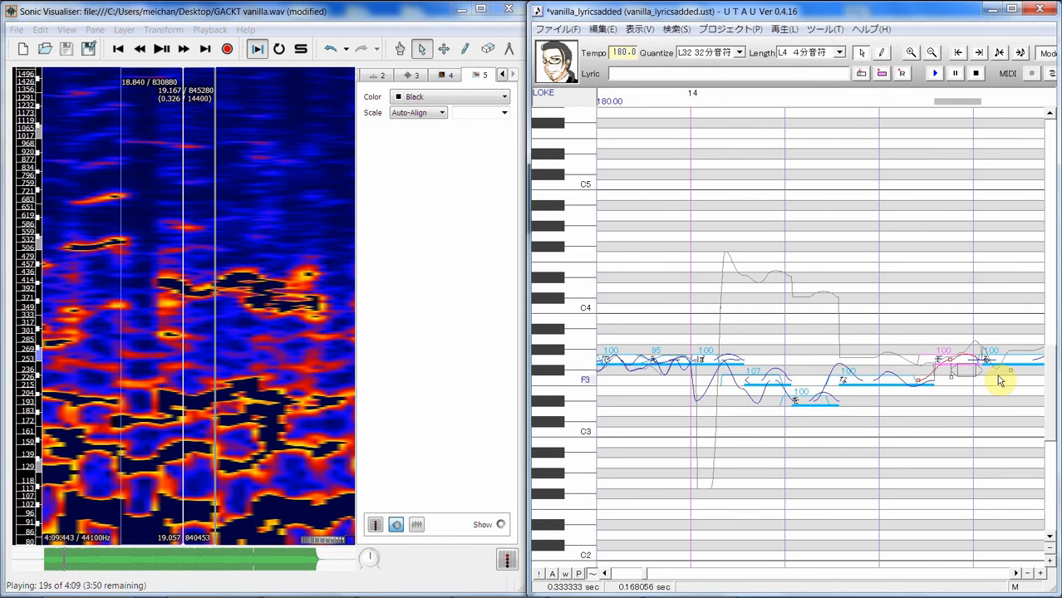
pyautogui.scroll(-1, 973, 393)
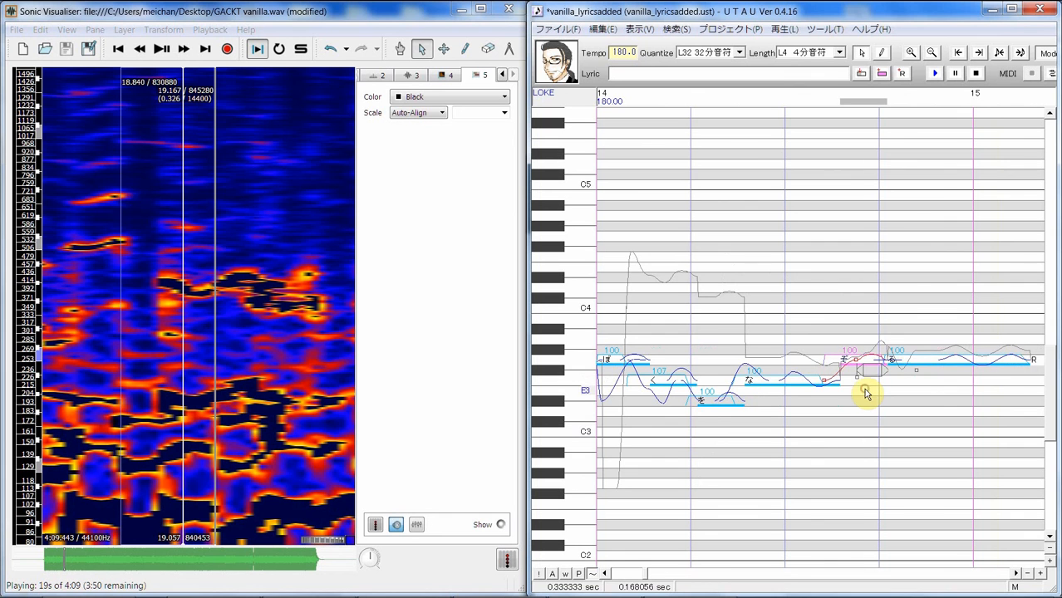
pyautogui.click(609, 575)
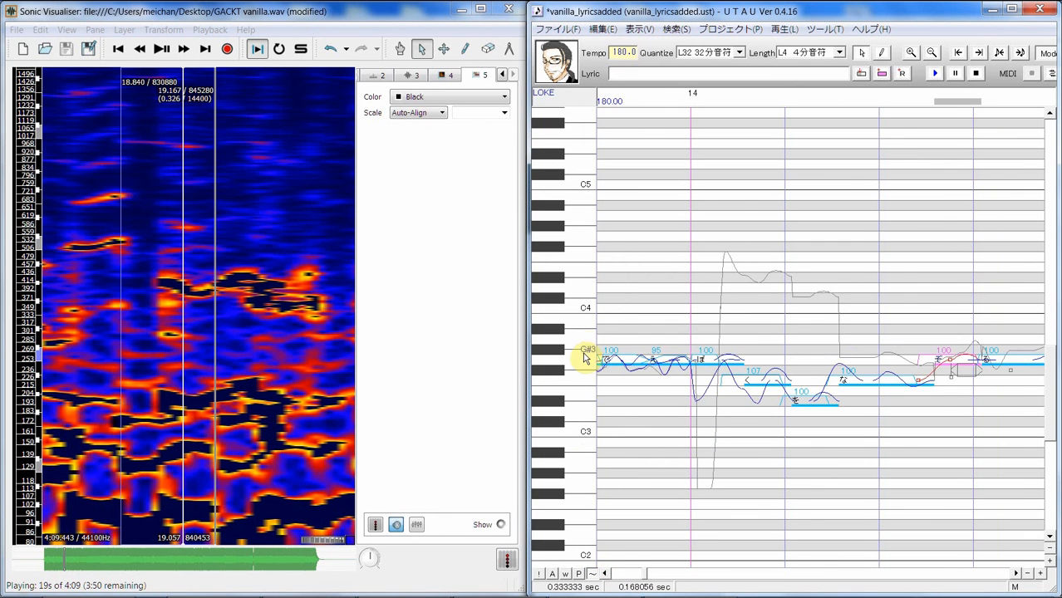
pyautogui.click(606, 575)
pyautogui.click(606, 575)
pyautogui.click(606, 574)
pyautogui.click(606, 574)
pyautogui.click(606, 575)
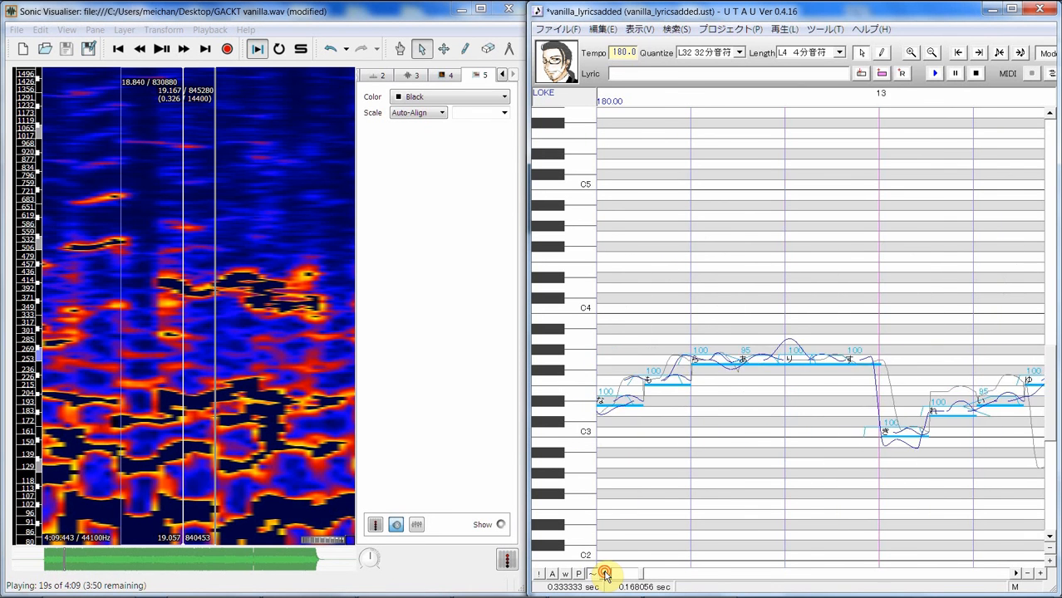
pyautogui.click(606, 575)
pyautogui.click(606, 574)
pyautogui.click(606, 575)
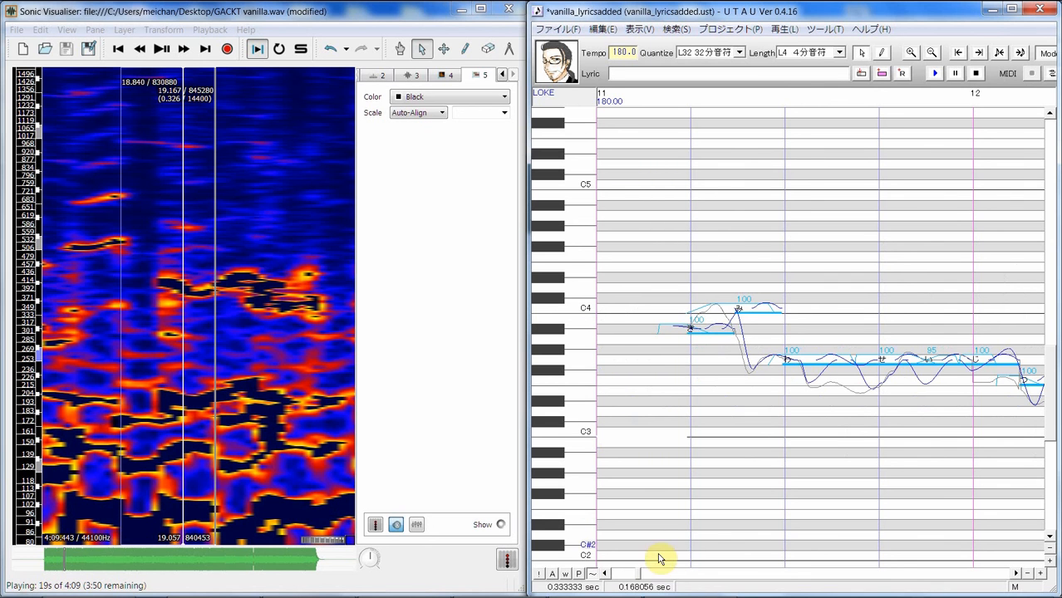
# Step: Look over the pitch curves of the upcoming notes through measure 19 and return to measure 14
pyautogui.moveTo(639, 579); pyautogui.dragTo(649, 582)
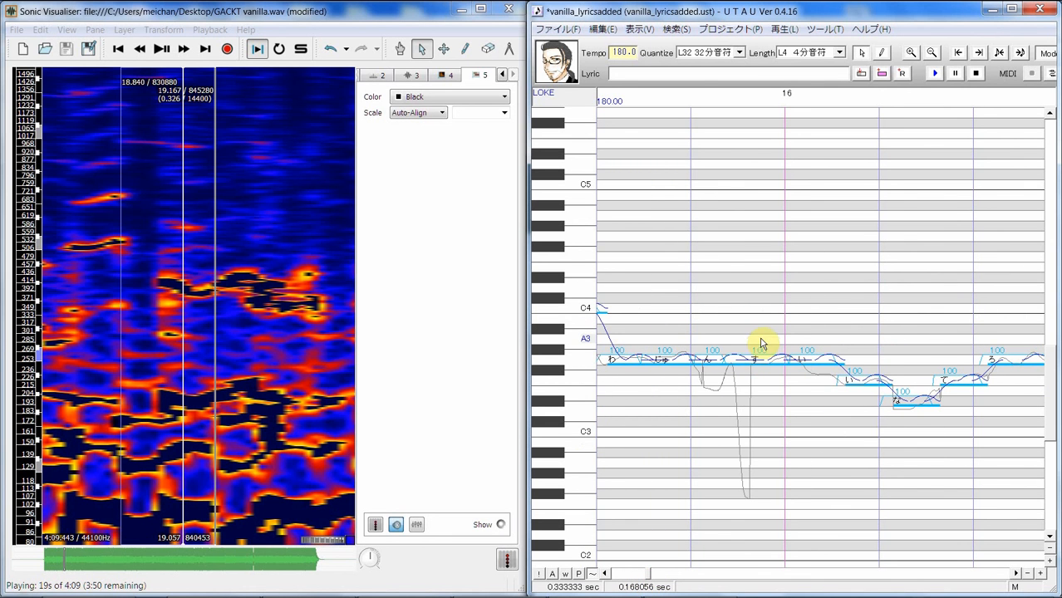
pyautogui.click(645, 573)
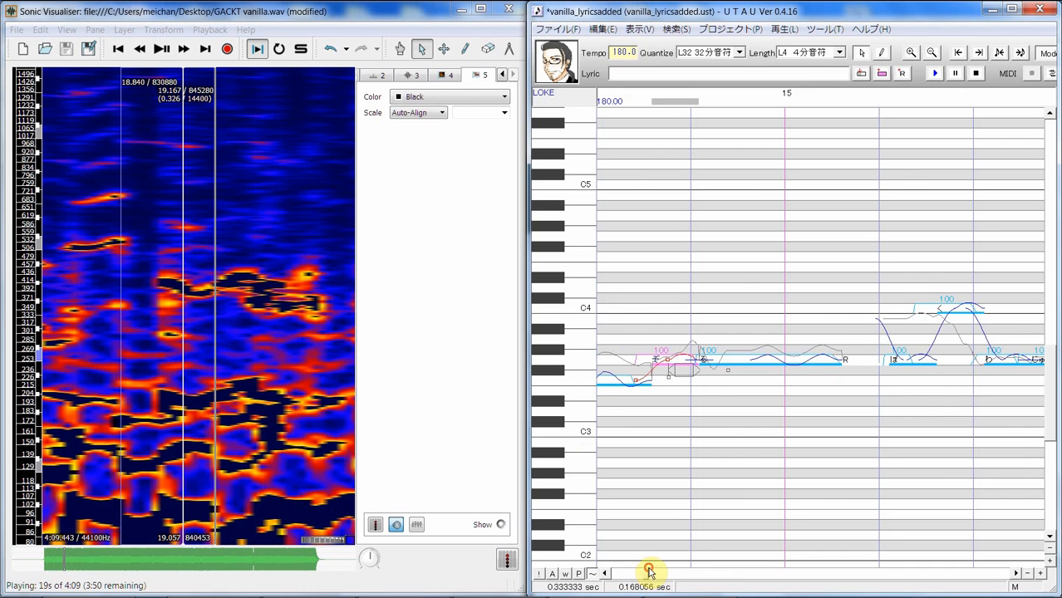
pyautogui.moveTo(648, 576); pyautogui.dragTo(652, 574)
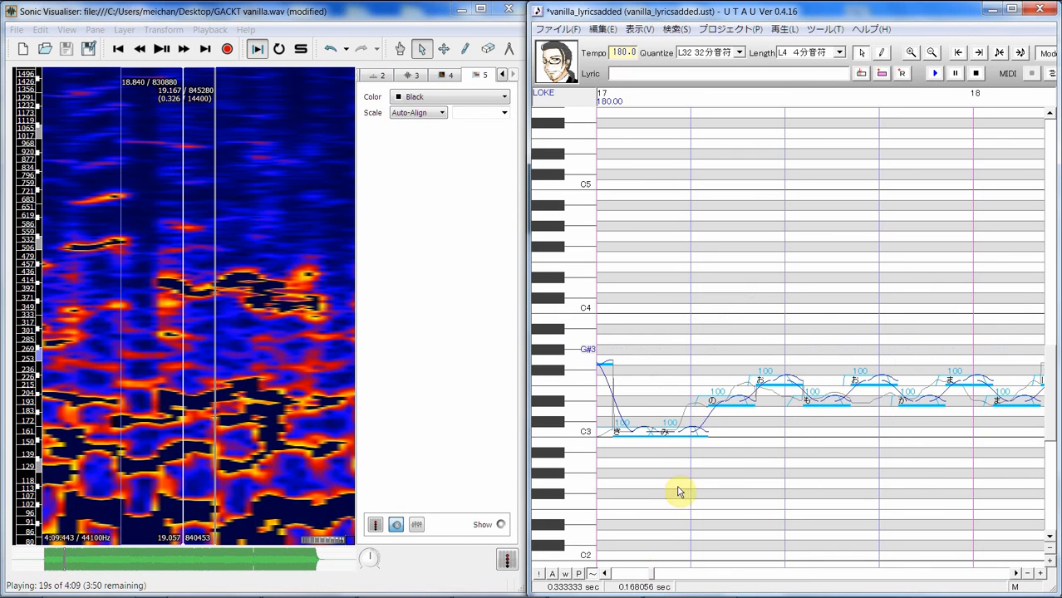
pyautogui.moveTo(656, 575); pyautogui.dragTo(657, 576)
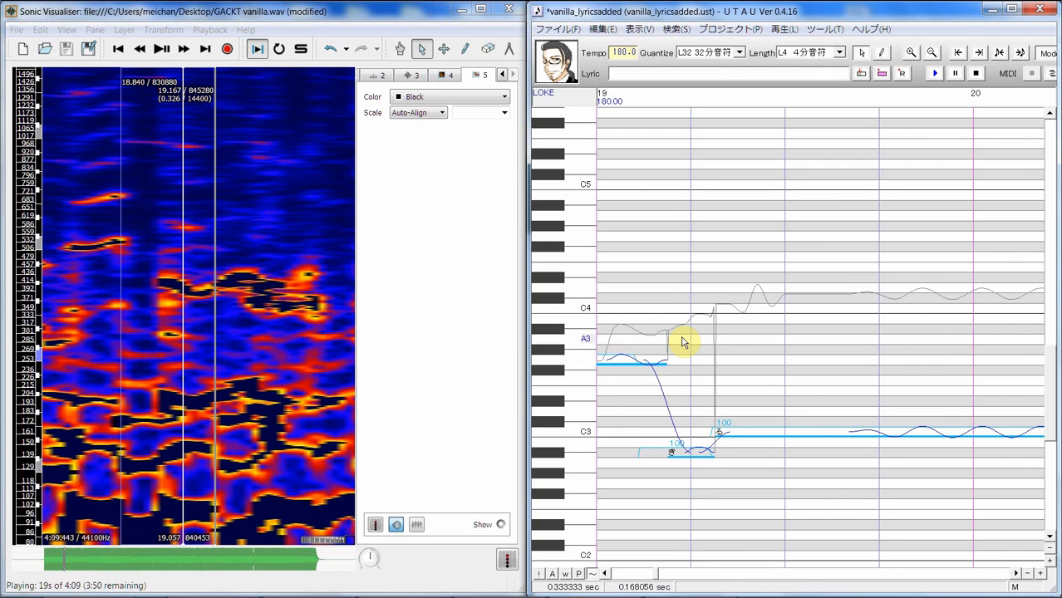
pyautogui.scroll(5, 682, 342)
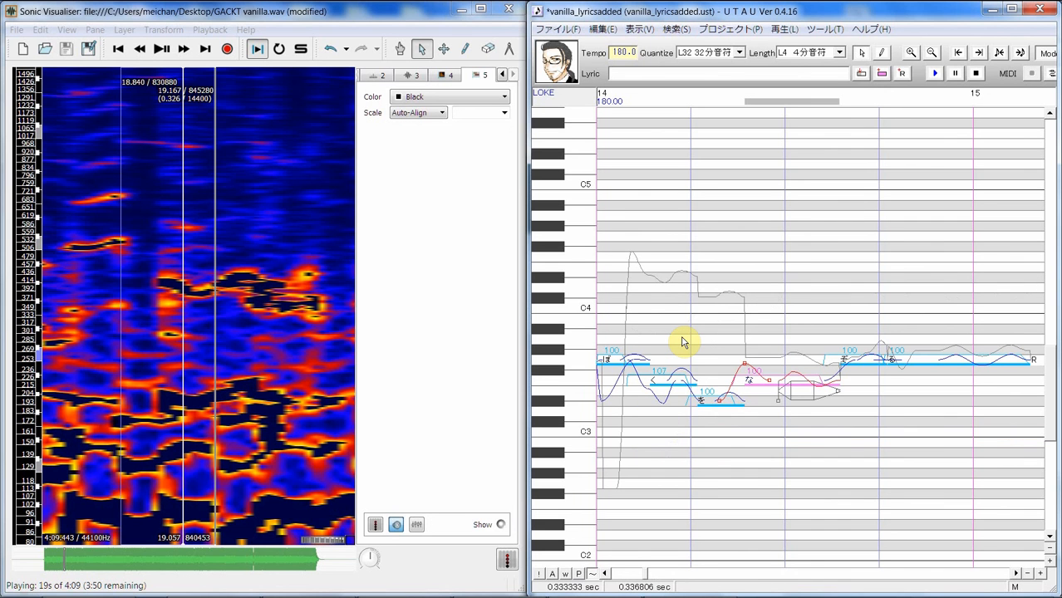
# Step: Add two pitch points to the る note after ぞ, shaping its bend to peak near A#3 and dip to about F#3
pyautogui.click(892, 405)
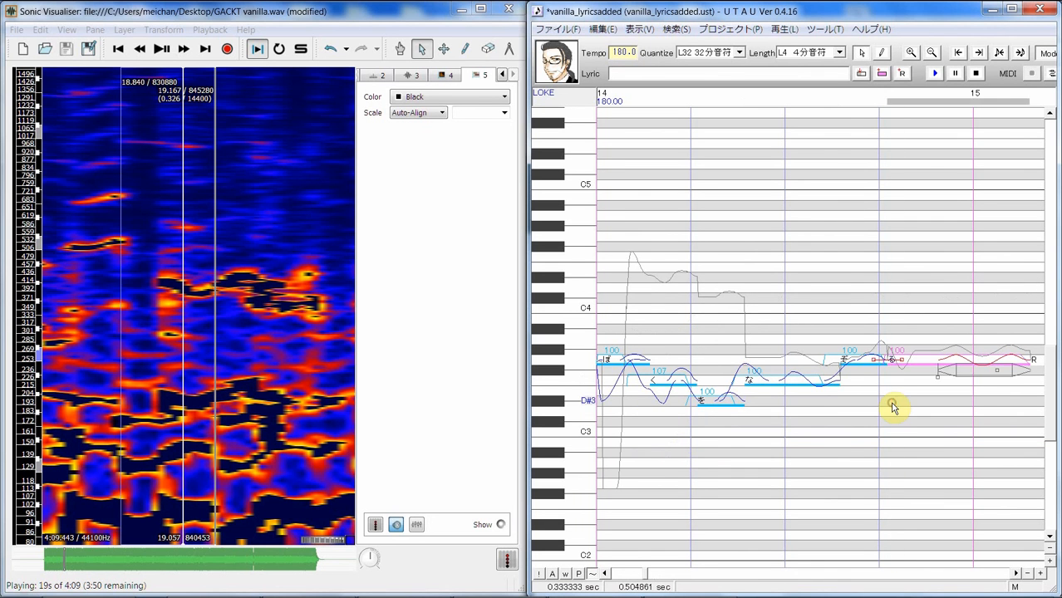
pyautogui.click(852, 364)
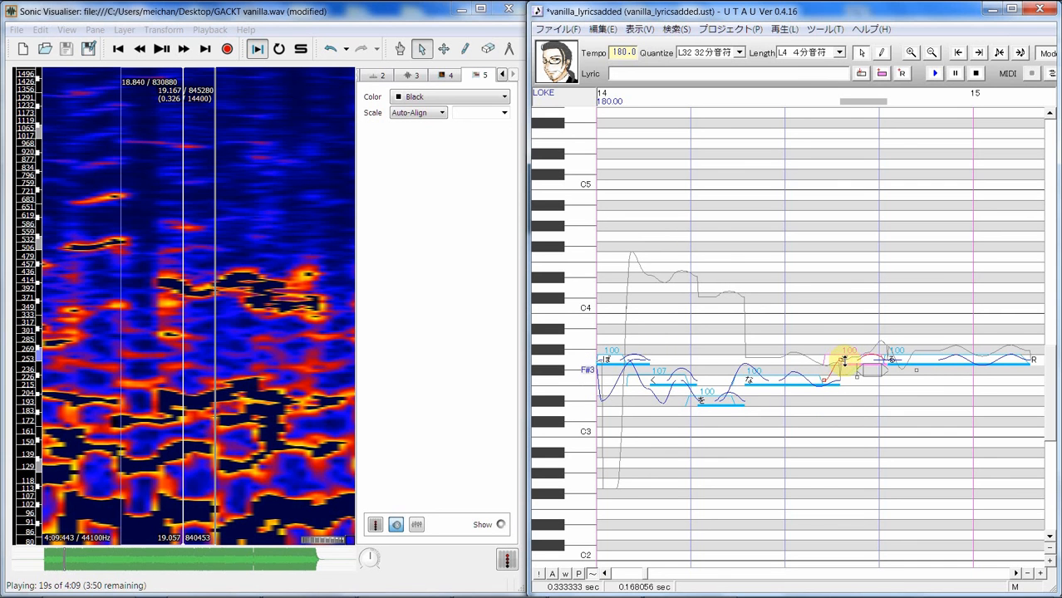
pyautogui.click(852, 359)
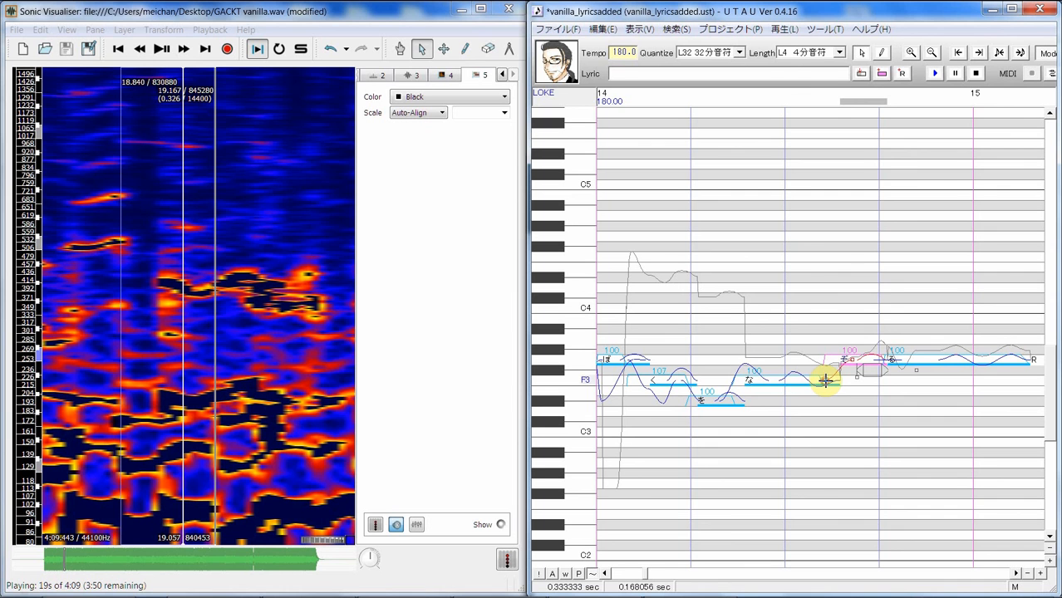
pyautogui.click(896, 386)
pyautogui.click(870, 376)
pyautogui.click(921, 380)
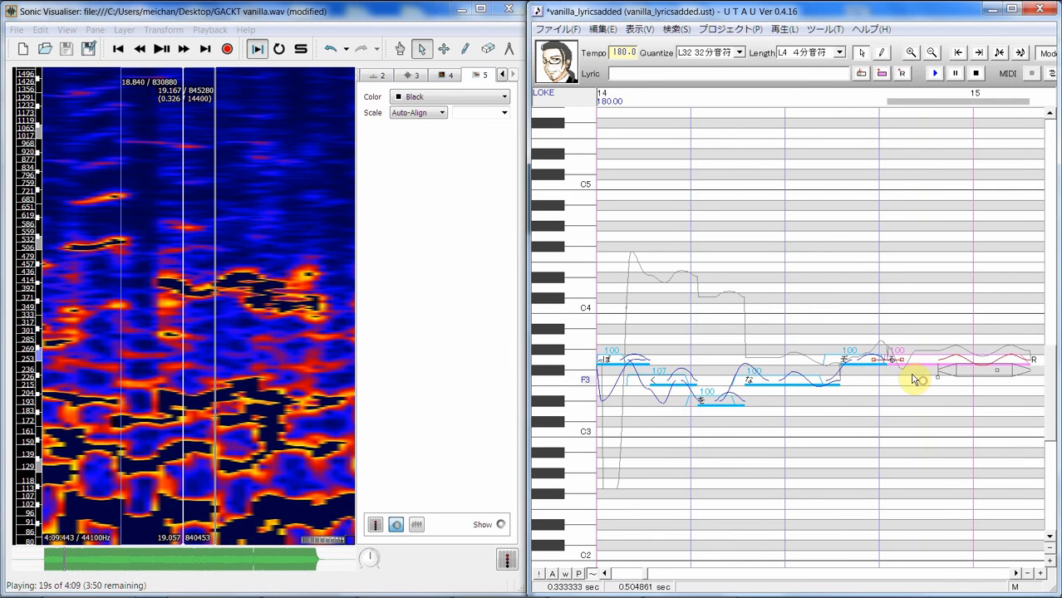
pyautogui.rightClick(899, 359)
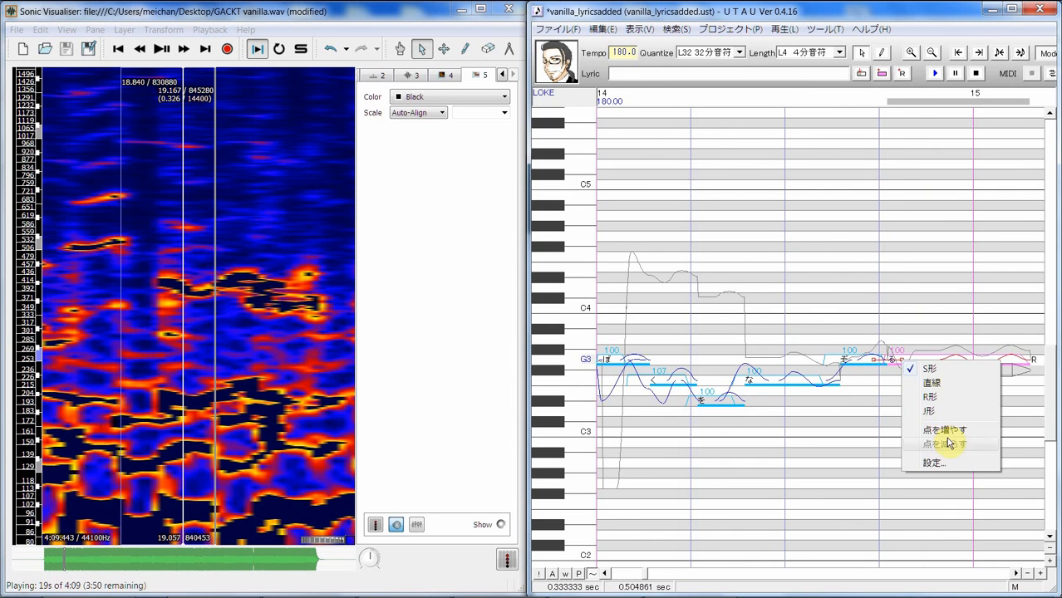
pyautogui.click(947, 437)
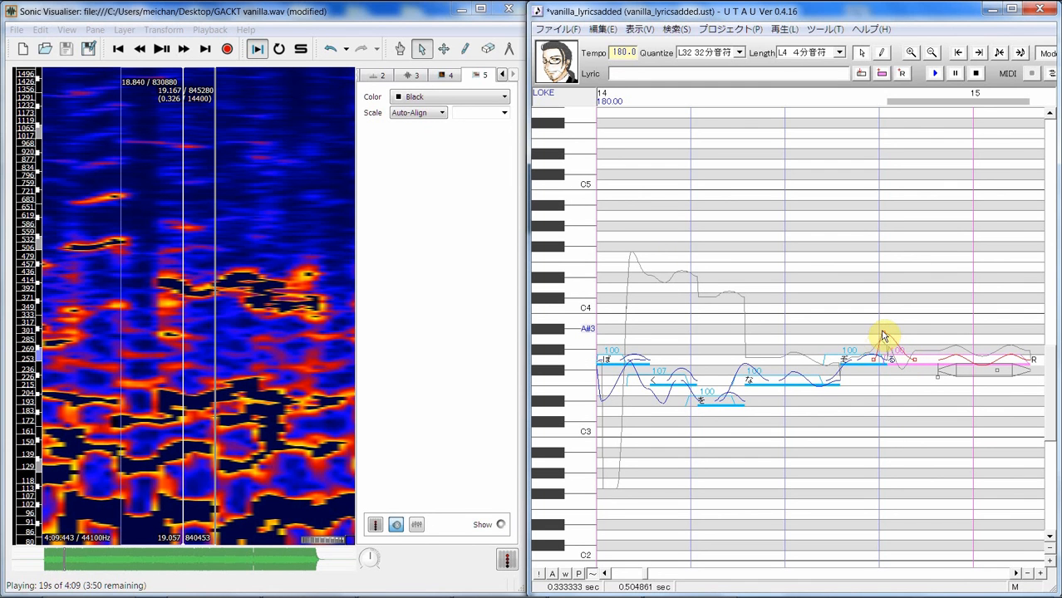
pyautogui.click(883, 335)
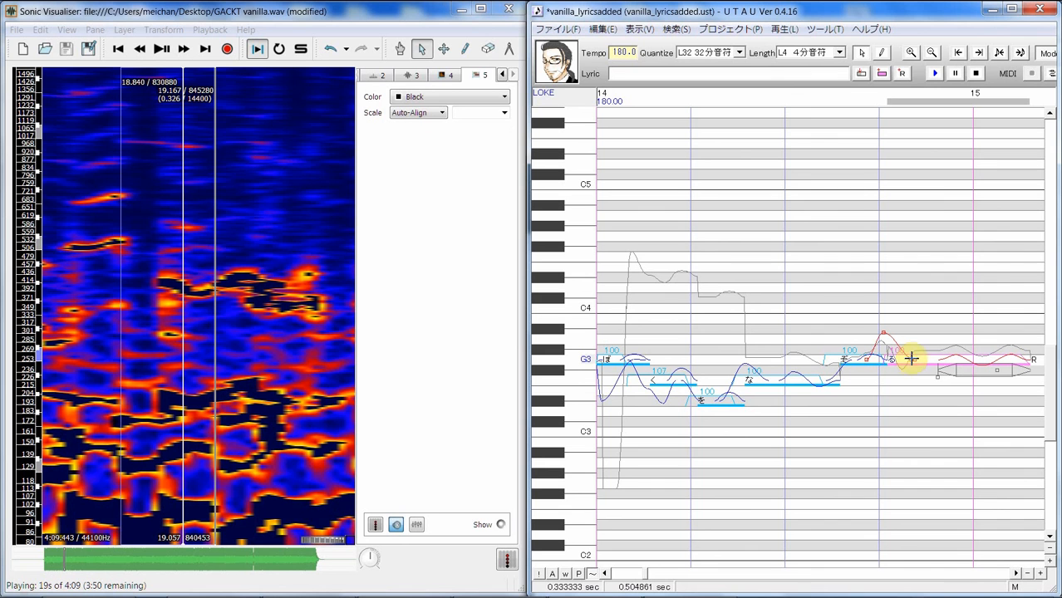
pyautogui.rightClick(917, 364)
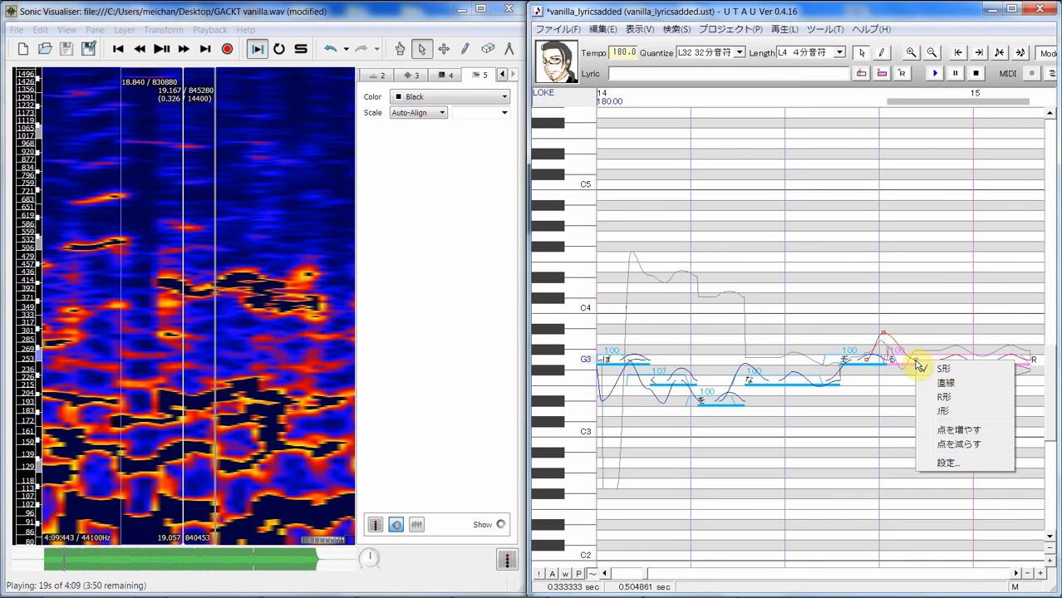
pyautogui.click(939, 432)
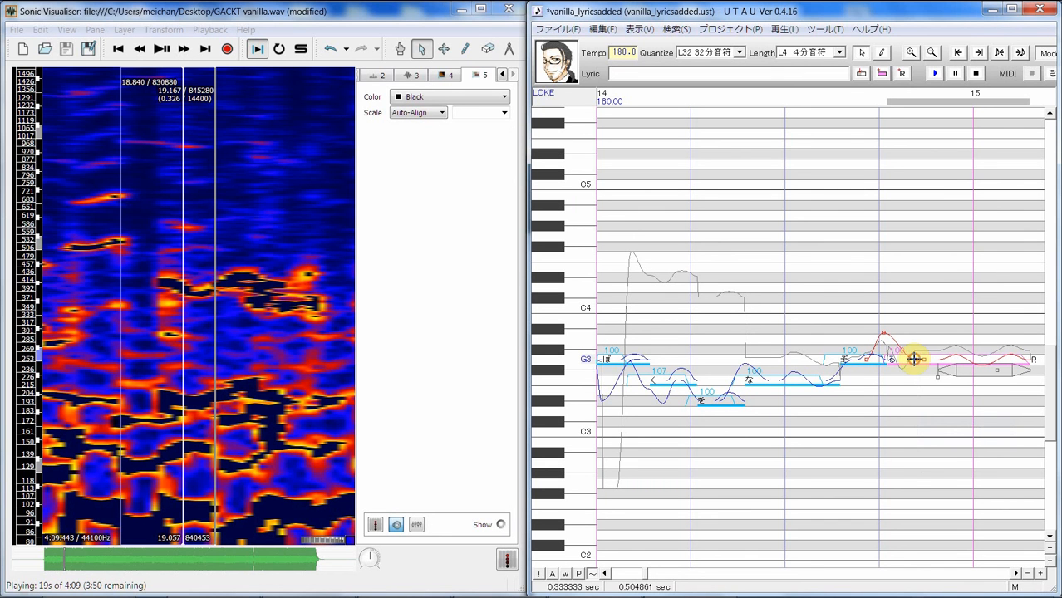
pyautogui.moveTo(902, 369); pyautogui.dragTo(903, 368)
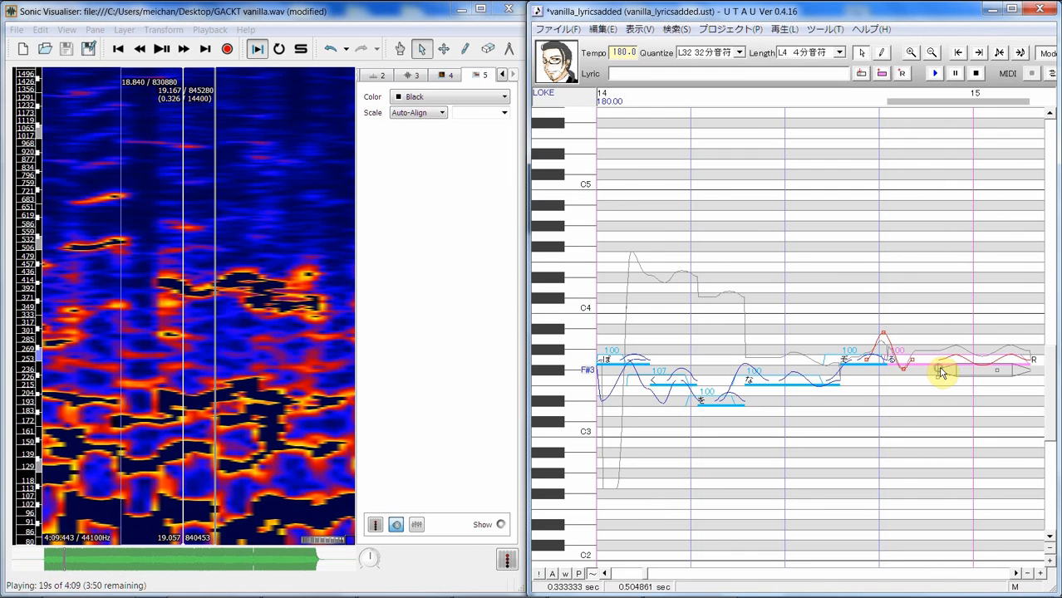
# Step: Start the る note's vibrato slightly earlier and adjust its height
pyautogui.moveTo(937, 368); pyautogui.dragTo(932, 368)
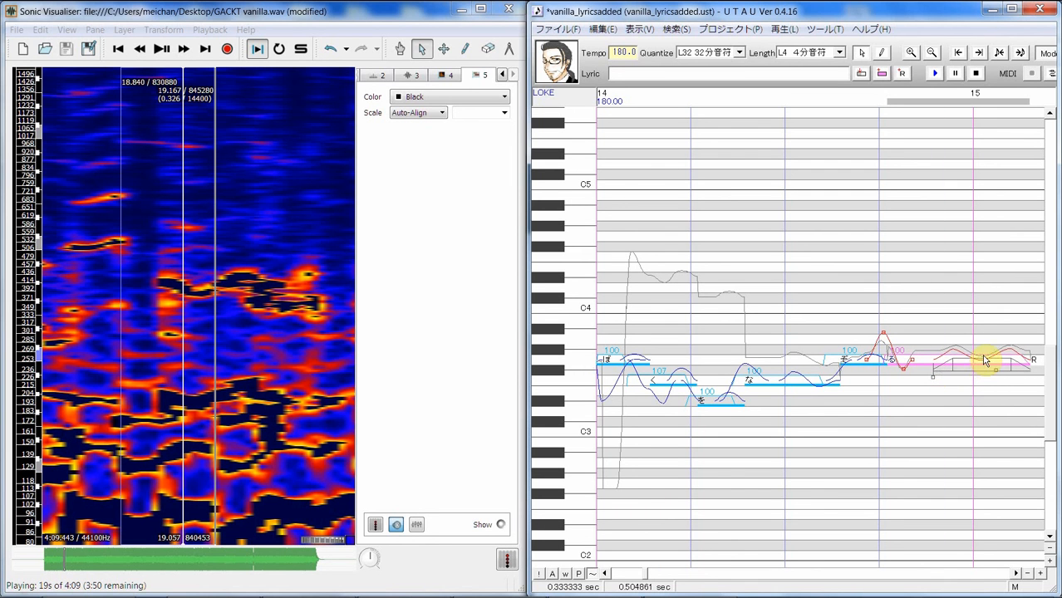
pyautogui.moveTo(974, 371); pyautogui.dragTo(981, 374)
# Step: Play the notes from を through る, and again from な through る, to check the new pitch curve
pyautogui.click(984, 412)
pyautogui.moveTo(984, 412); pyautogui.dragTo(747, 420)
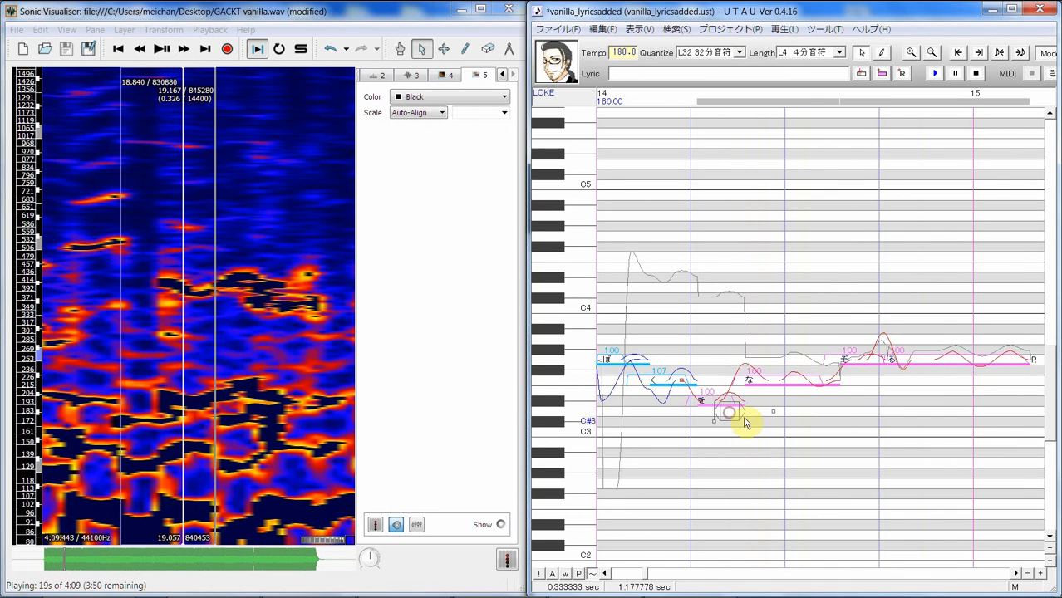
pyautogui.click(935, 74)
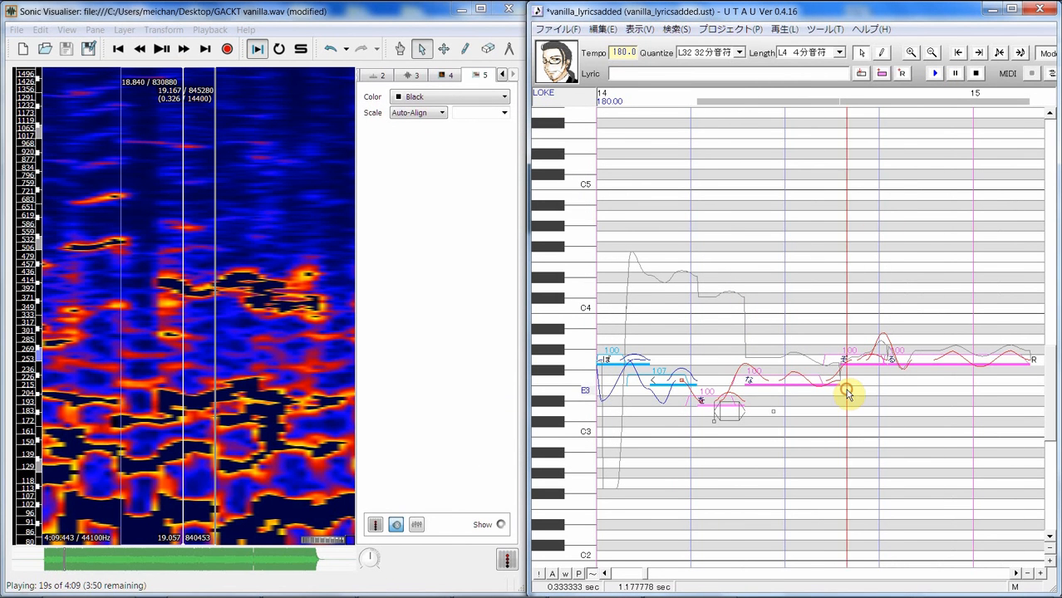
pyautogui.click(935, 73)
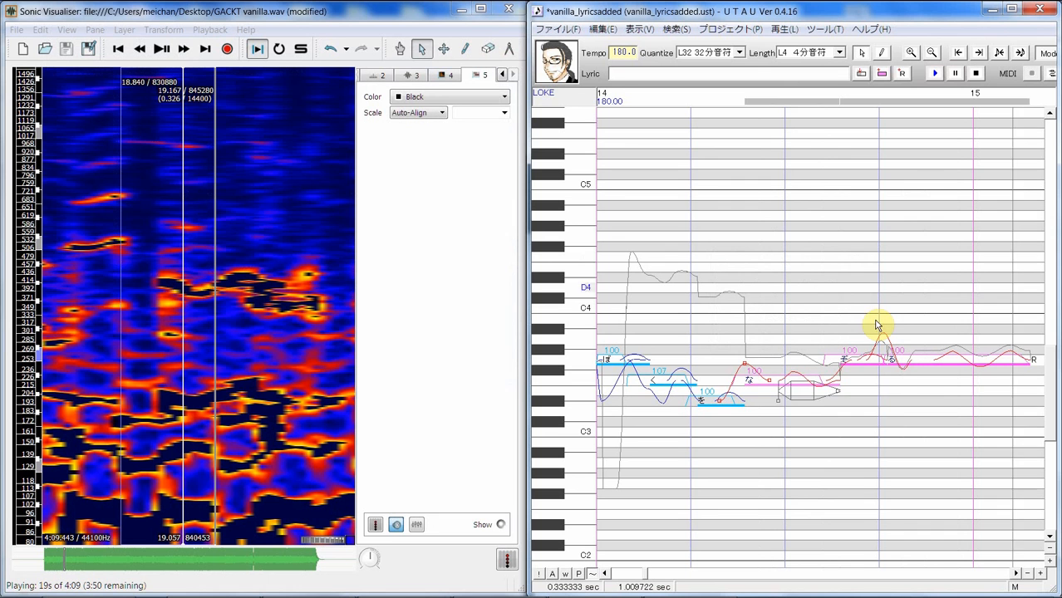
# Step: Examine the ぞ note's voice sample as a spectrogram and replay the notes from な through る
pyautogui.click(861, 368)
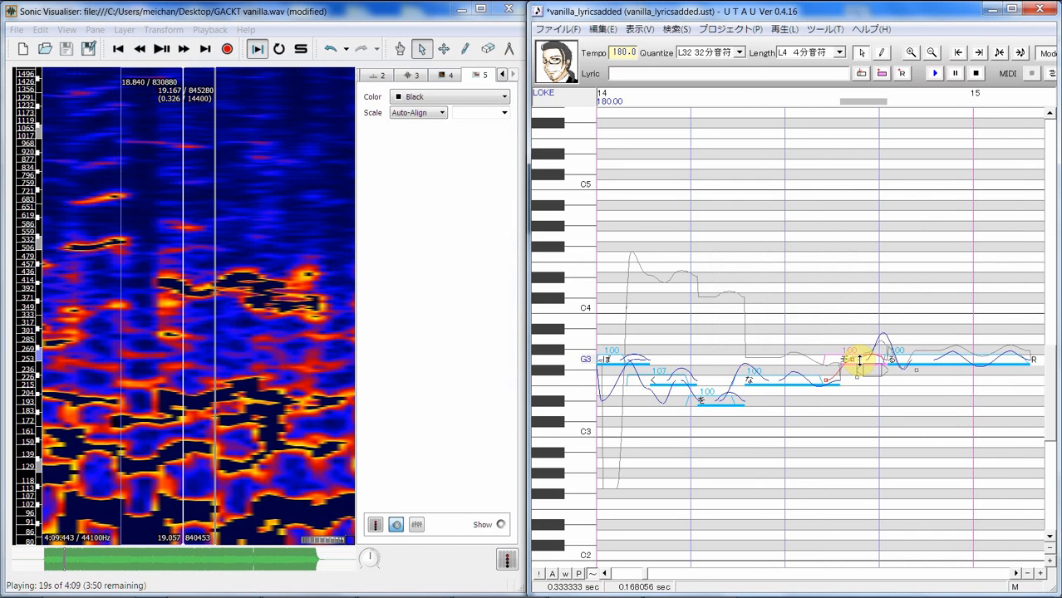
pyautogui.moveTo(860, 359); pyautogui.dragTo(866, 385)
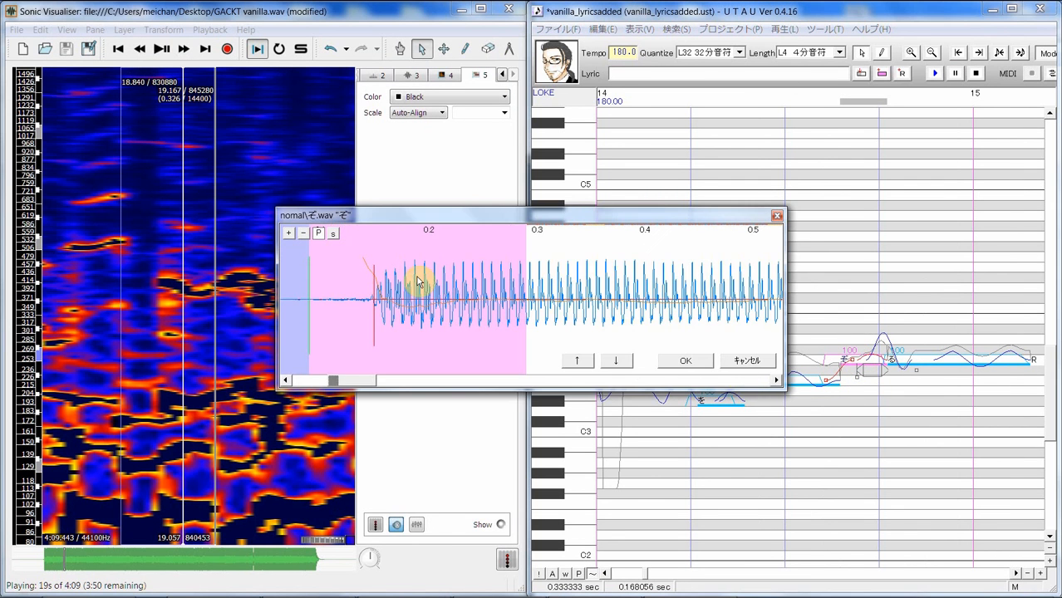
pyautogui.click(332, 235)
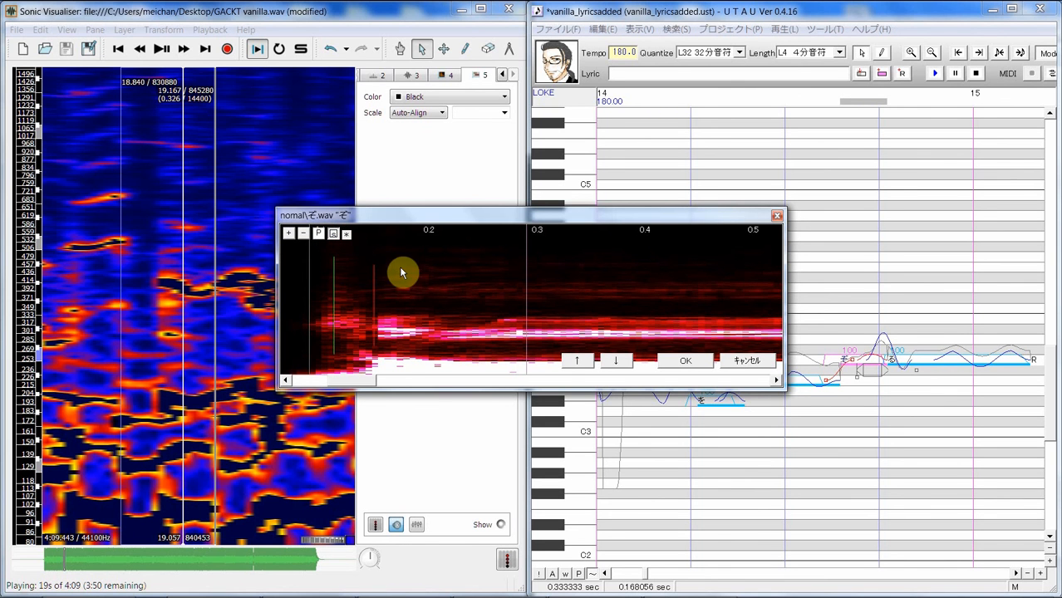
pyautogui.click(683, 361)
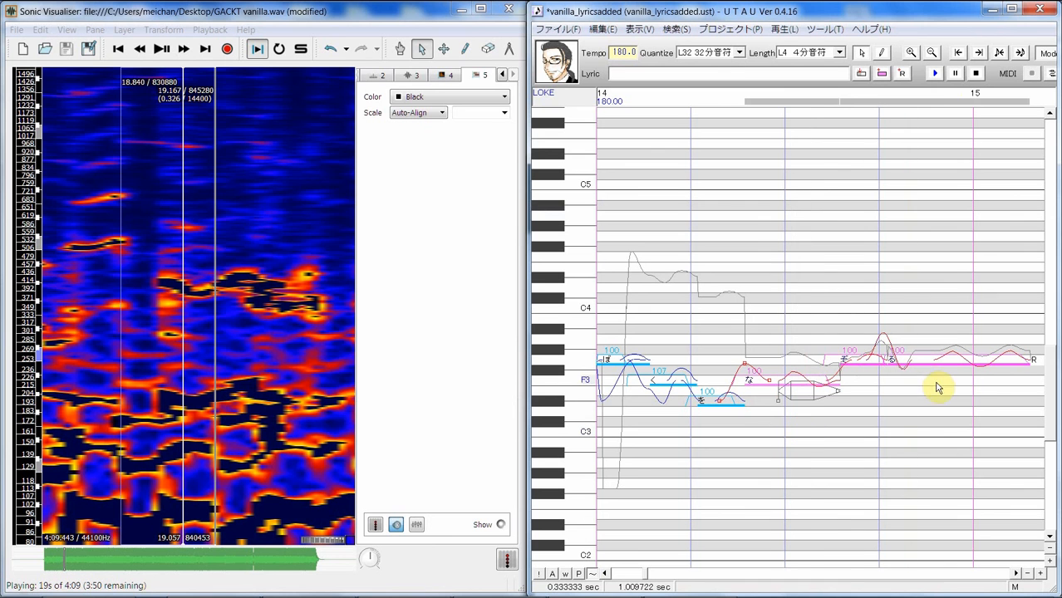
pyautogui.click(936, 73)
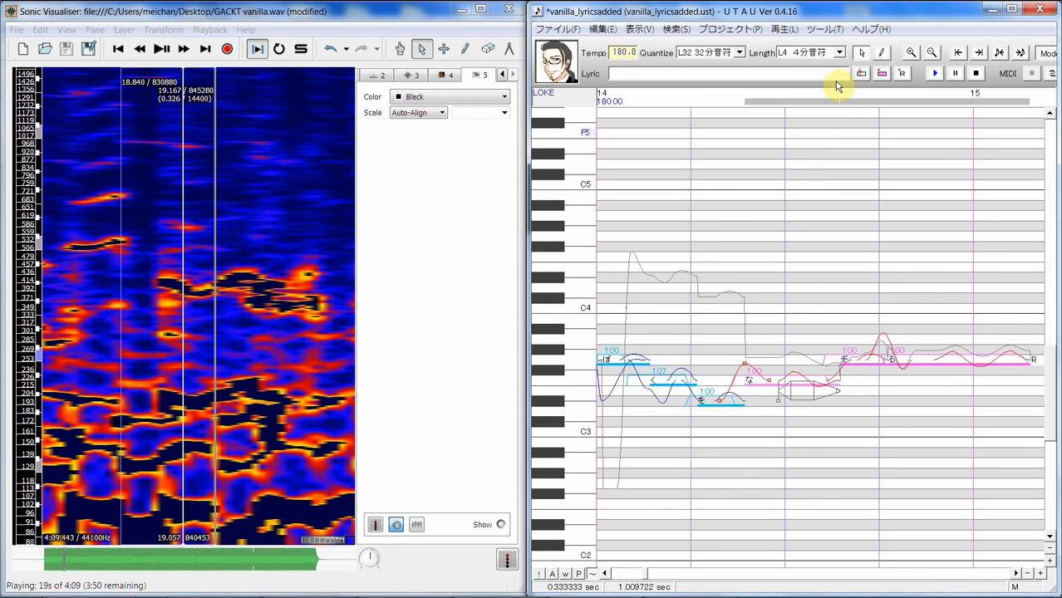
# Step: Open the voicebank's 原音設定 window and launch the waveform editor on the とぅ sample
pyautogui.click(826, 30)
pyautogui.click(830, 47)
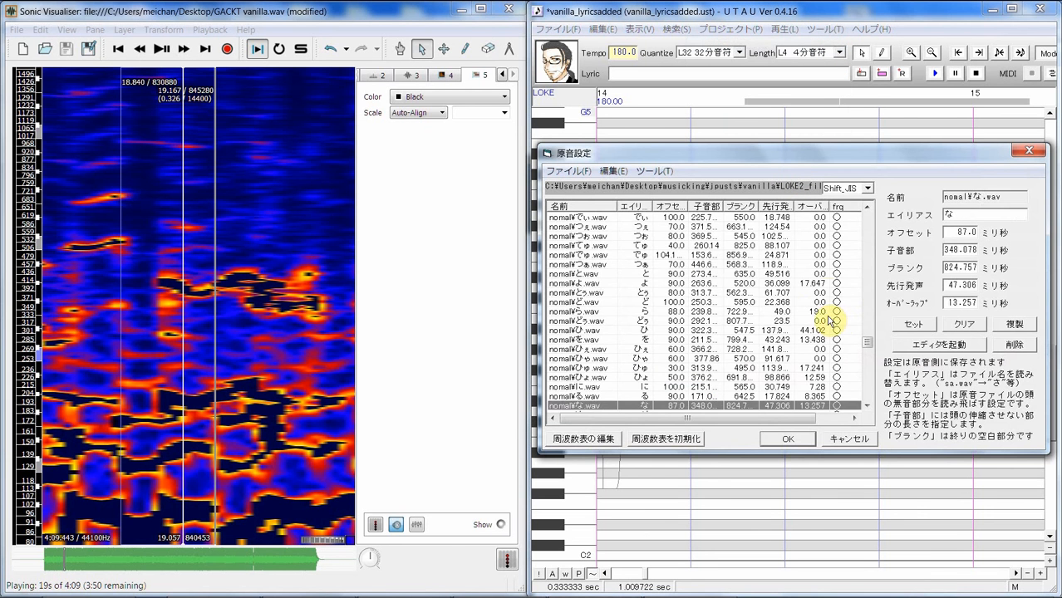
pyautogui.click(829, 293)
pyautogui.click(944, 348)
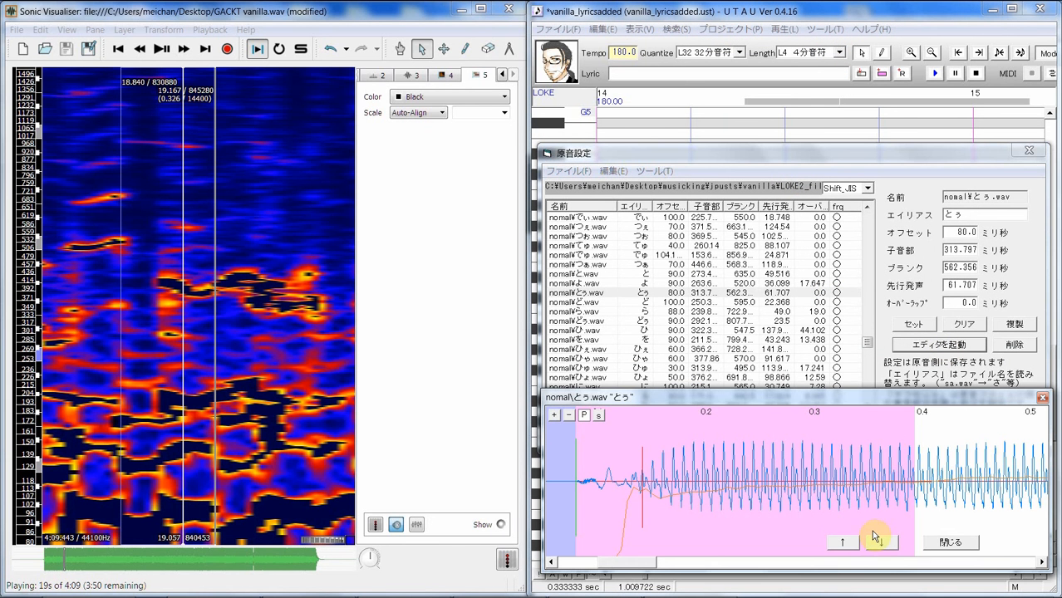
# Step: Step through the waveforms and timing markers of the samples from とぅ to りぇ
pyautogui.click(882, 544)
pyautogui.click(883, 544)
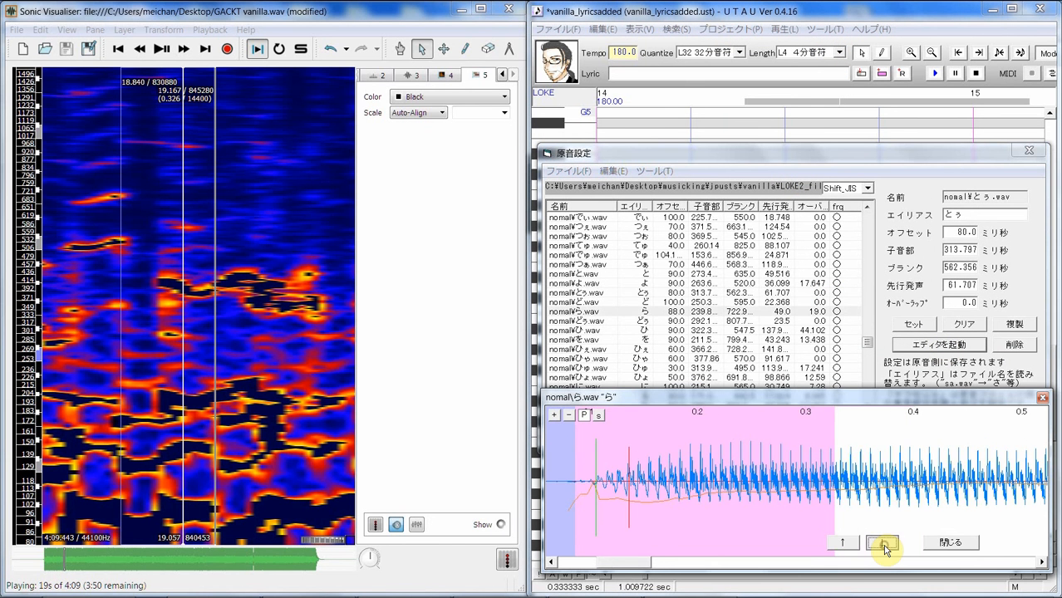
pyautogui.click(882, 544)
pyautogui.click(883, 544)
pyautogui.click(883, 544)
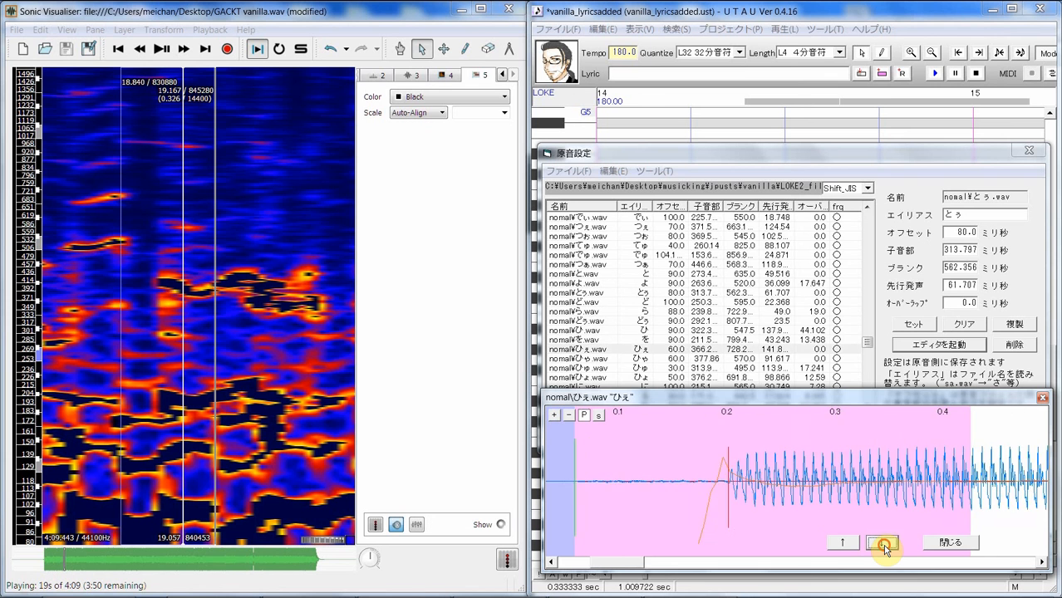
pyautogui.click(883, 545)
pyautogui.click(884, 545)
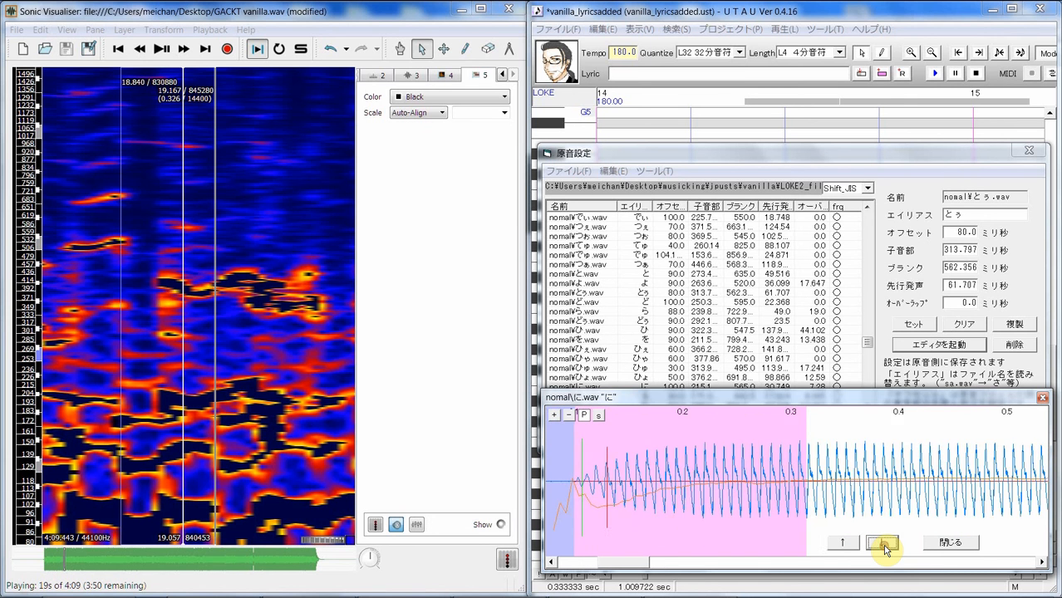
pyautogui.click(883, 545)
pyautogui.click(884, 544)
pyautogui.click(883, 544)
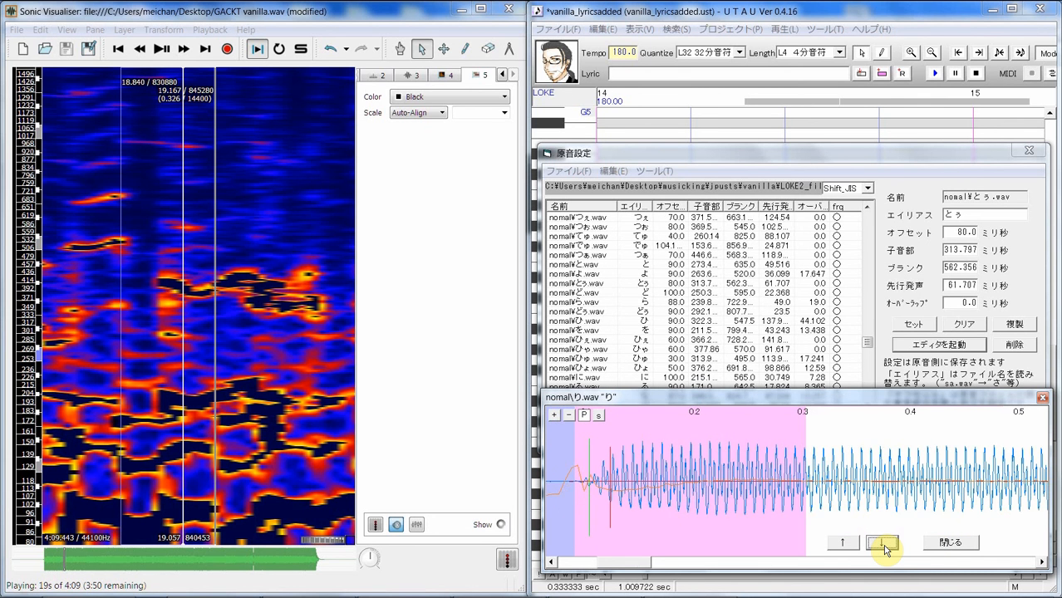
pyautogui.click(883, 545)
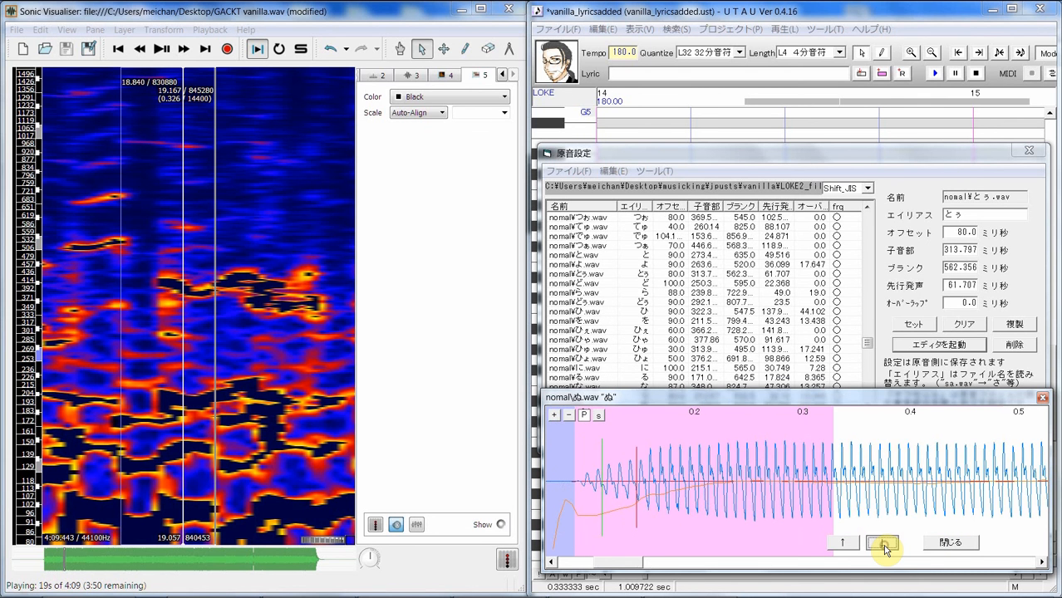
pyautogui.click(883, 545)
pyautogui.click(883, 544)
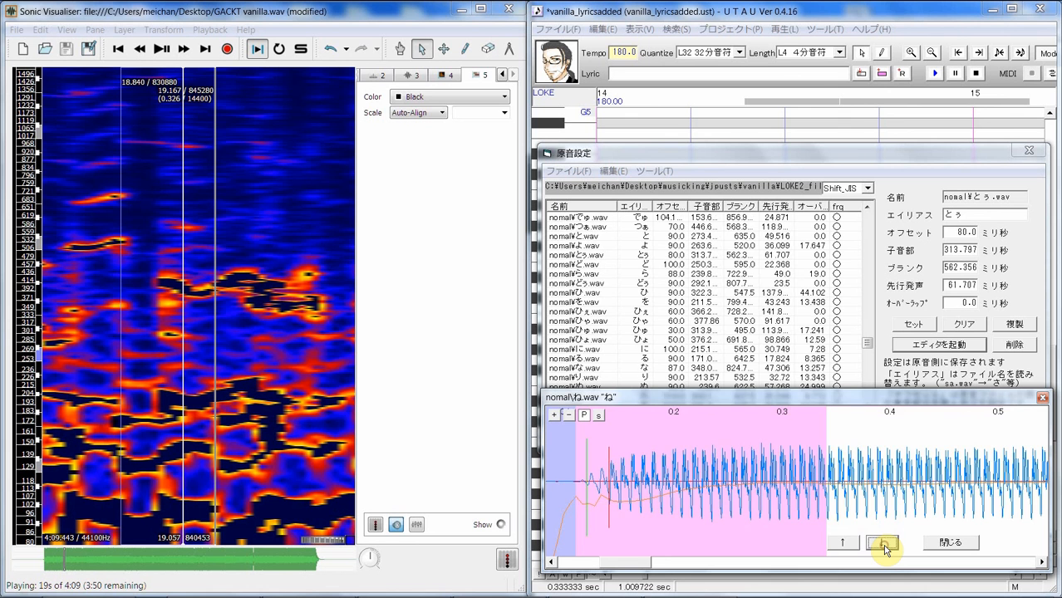
pyautogui.click(884, 544)
pyautogui.click(884, 544)
pyautogui.click(884, 545)
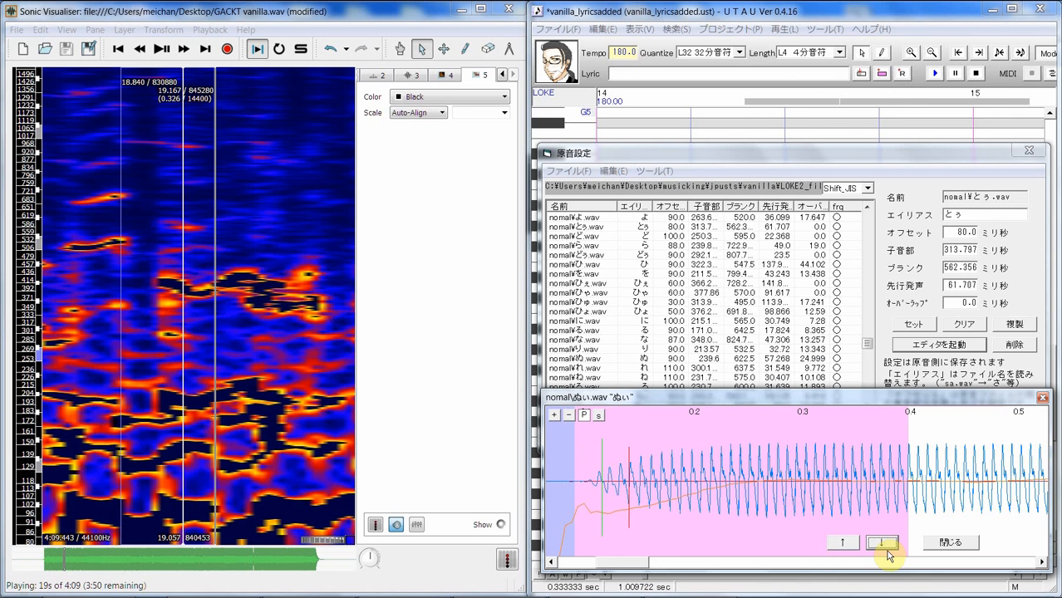
pyautogui.click(881, 544)
pyautogui.click(882, 545)
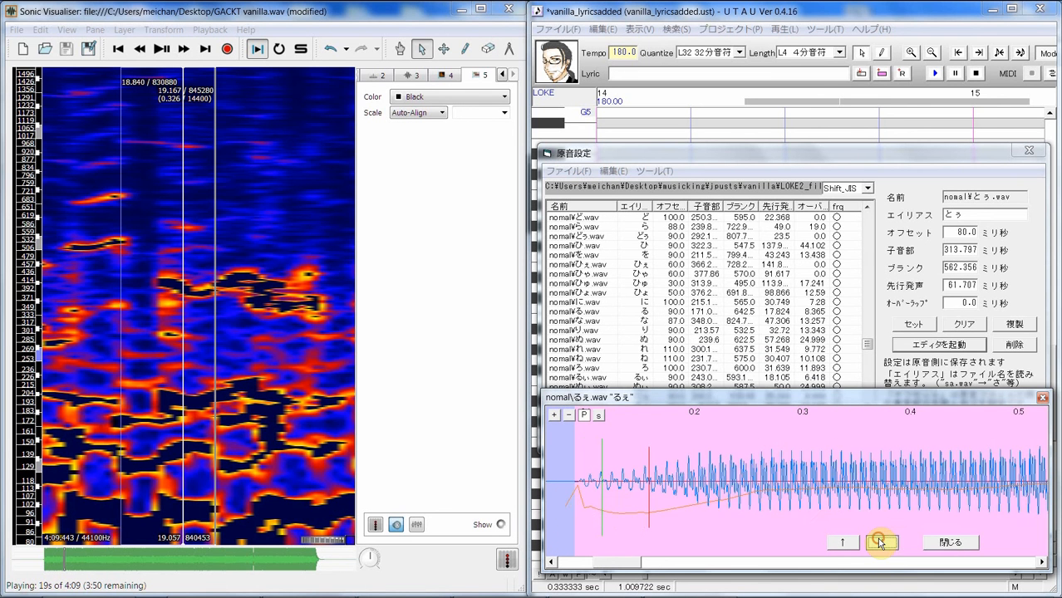
pyautogui.click(881, 544)
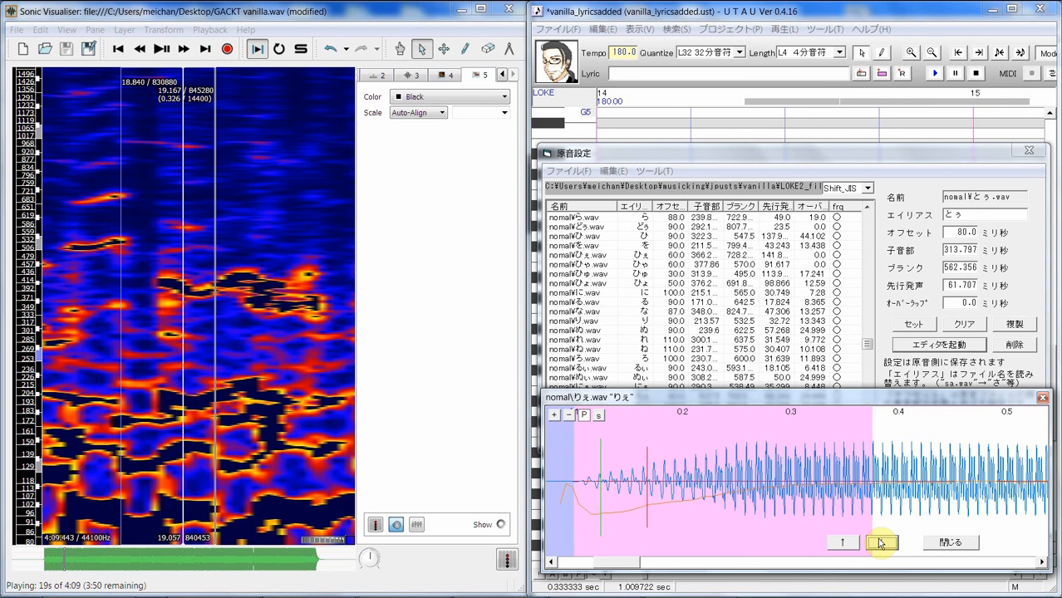
# Step: Examine the りぇ through るぉ samples as spectrograms, close the waveform editor, and select the るぉ entry
pyautogui.click(604, 416)
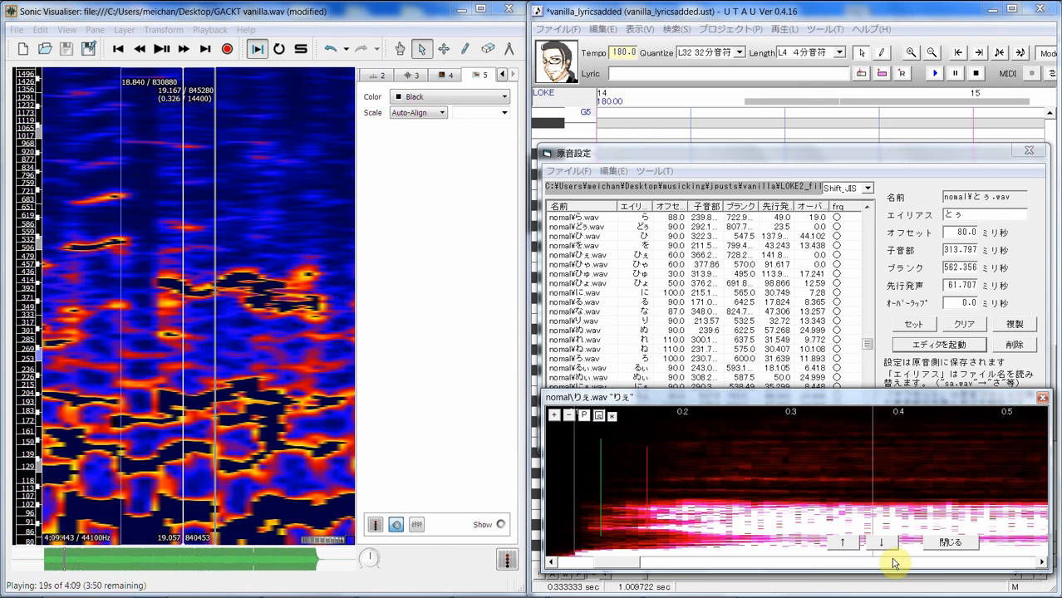
pyautogui.click(883, 544)
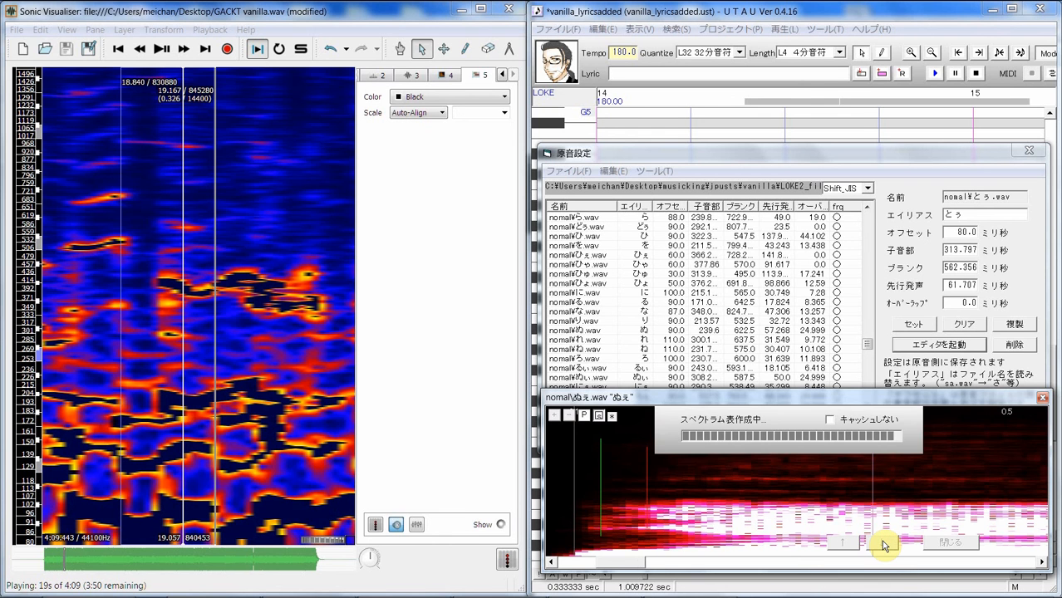
pyautogui.click(883, 544)
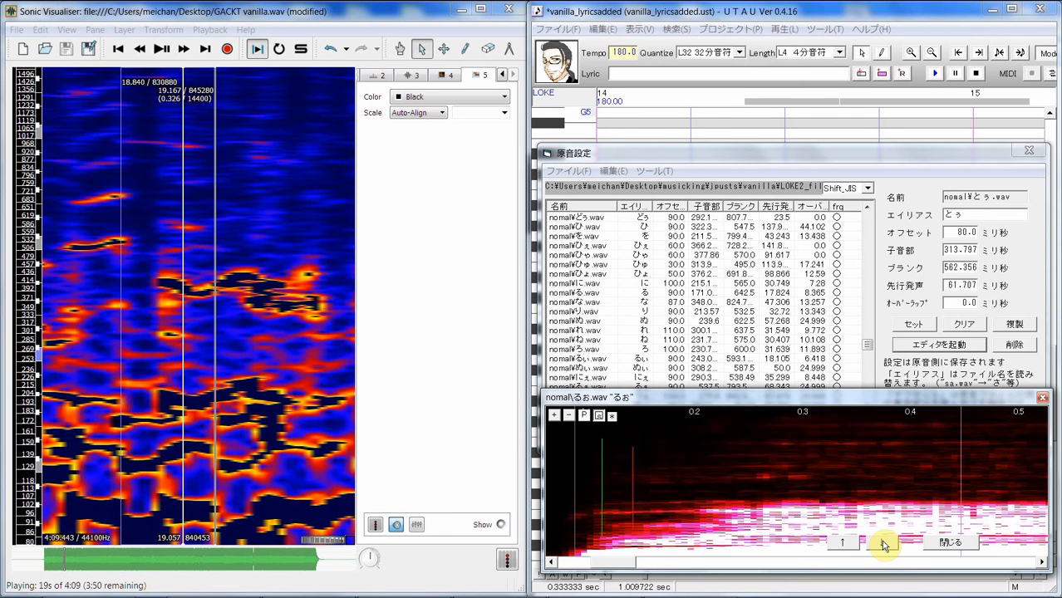
pyautogui.click(948, 545)
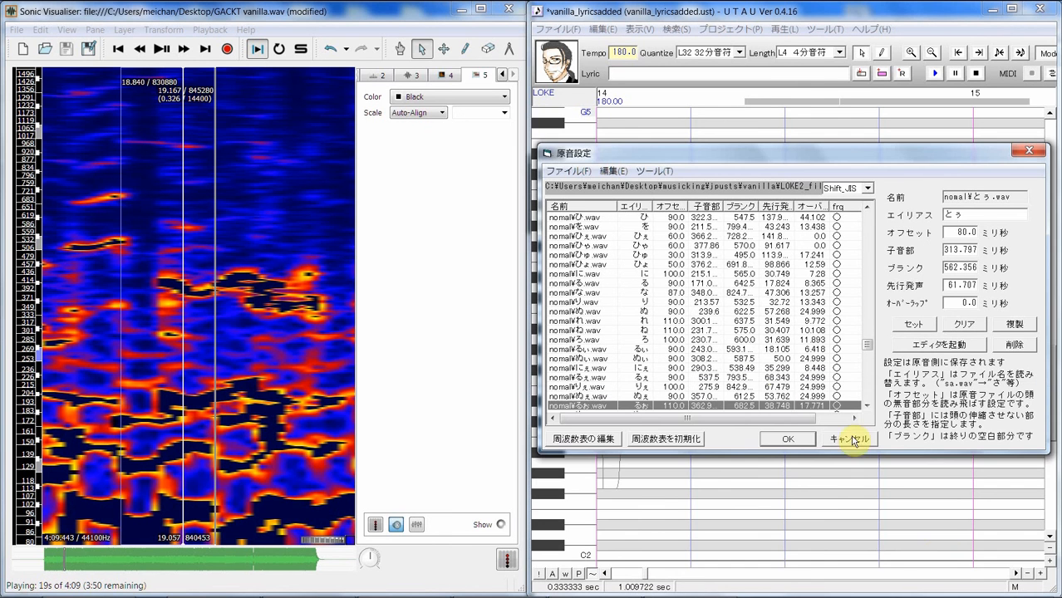
pyautogui.click(800, 409)
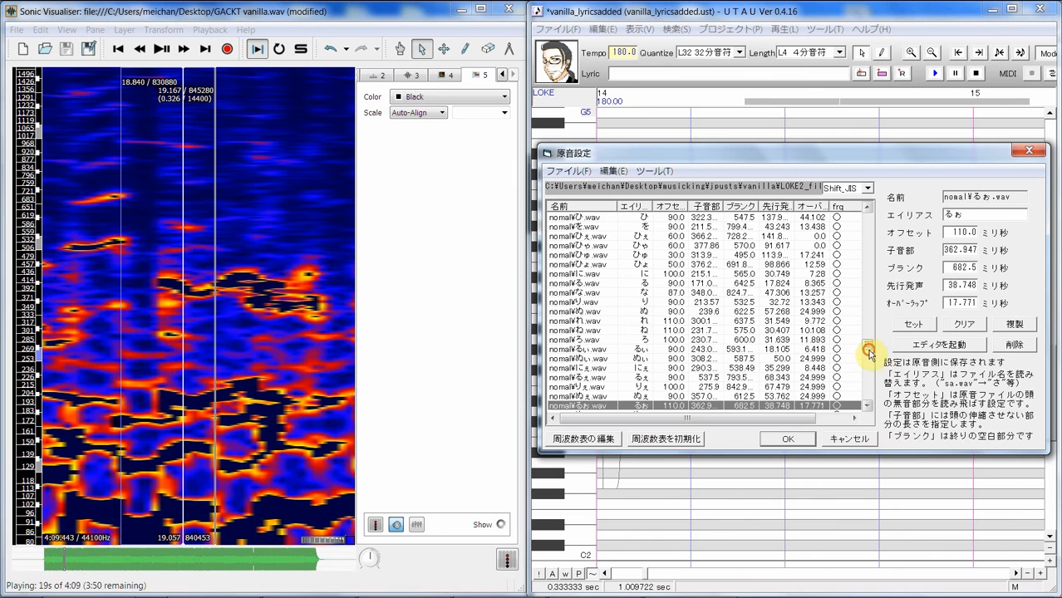
# Step: Inspect the waveforms of the samples from ぴょa to んa in the waveform editor and close the 原音設定 window
pyautogui.moveTo(869, 353); pyautogui.dragTo(866, 246)
pyautogui.click(805, 292)
pyautogui.click(840, 273)
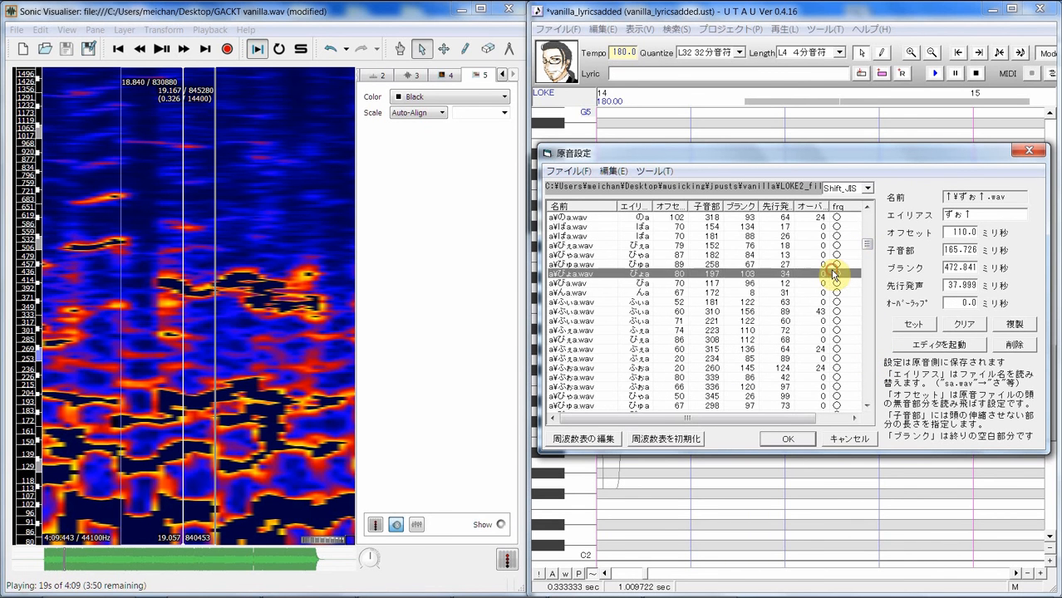
pyautogui.click(941, 345)
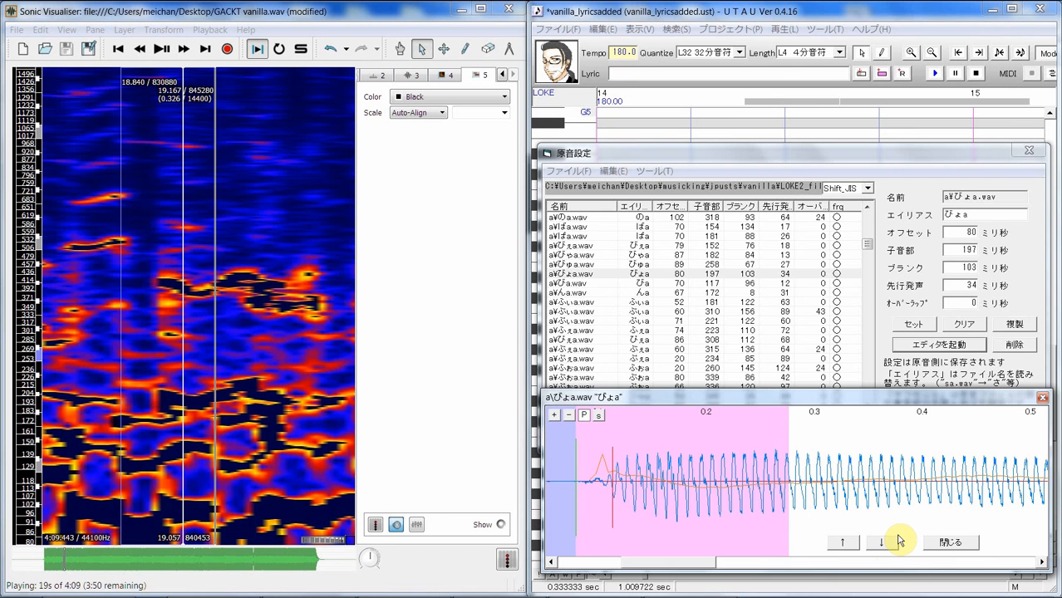
pyautogui.click(885, 542)
pyautogui.click(886, 542)
pyautogui.click(950, 542)
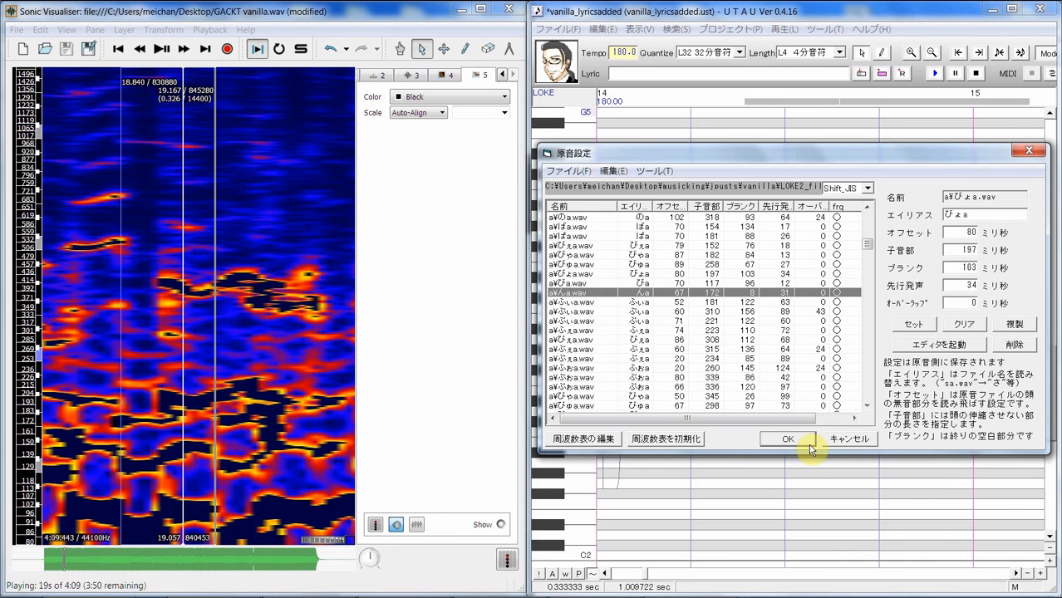
pyautogui.click(787, 438)
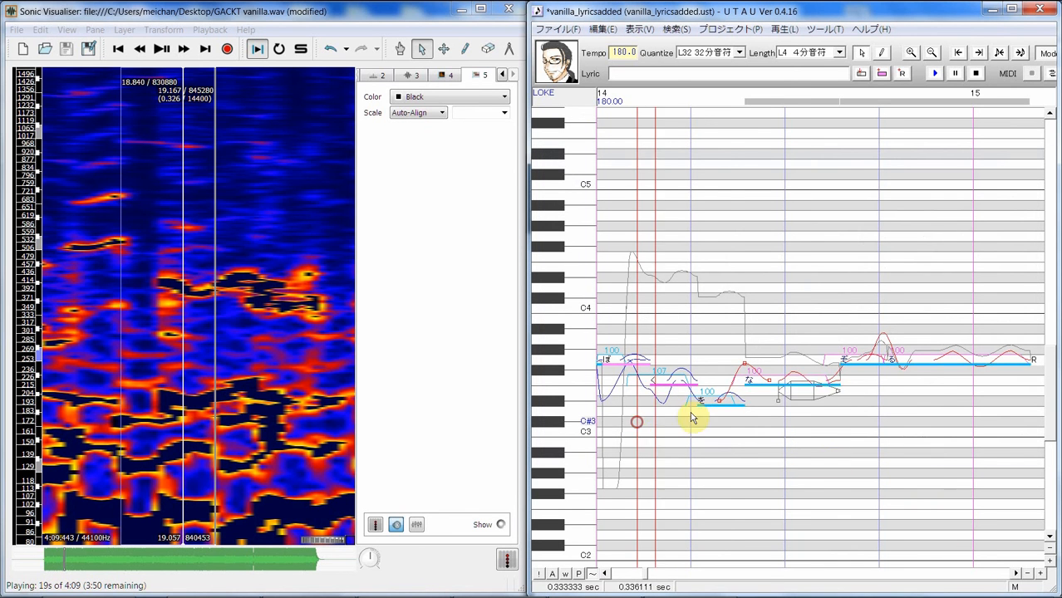
# Step: Play back the notes from ぼ through る and look over the next phrase starting around measure 15
pyautogui.click(934, 73)
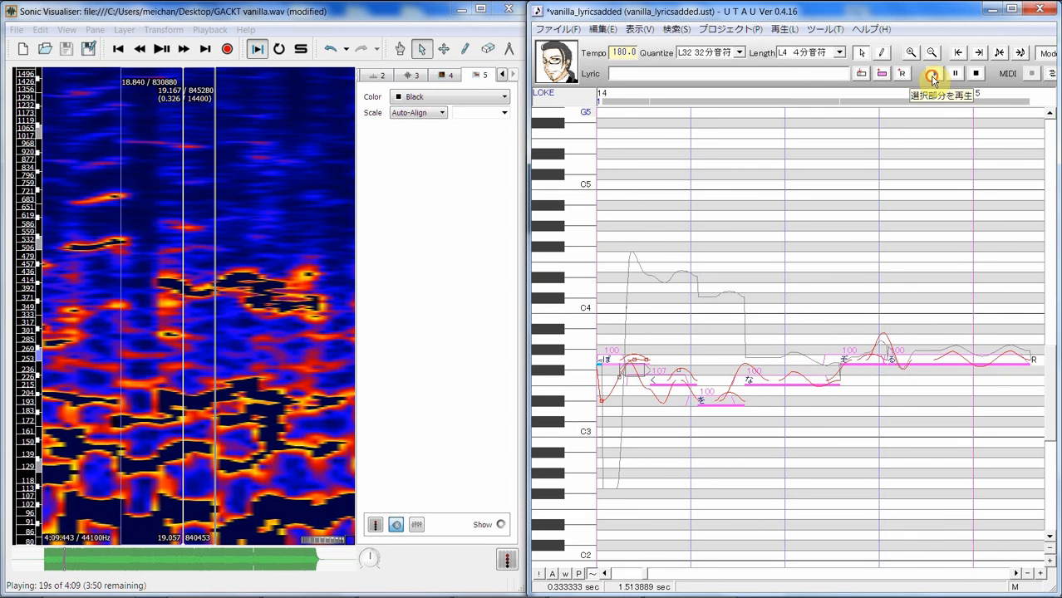
pyautogui.click(934, 77)
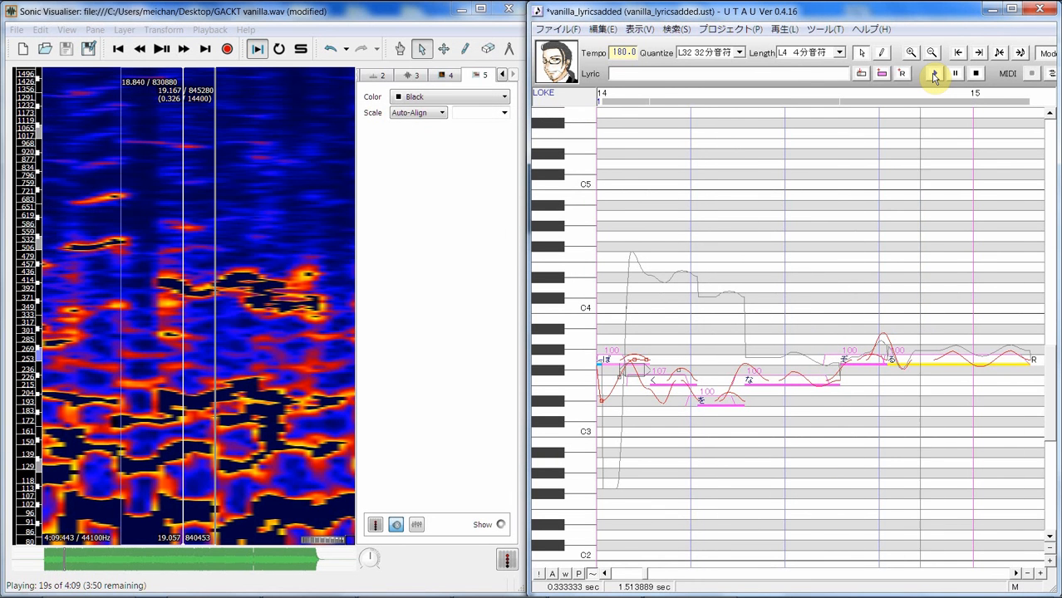
pyautogui.click(1017, 574)
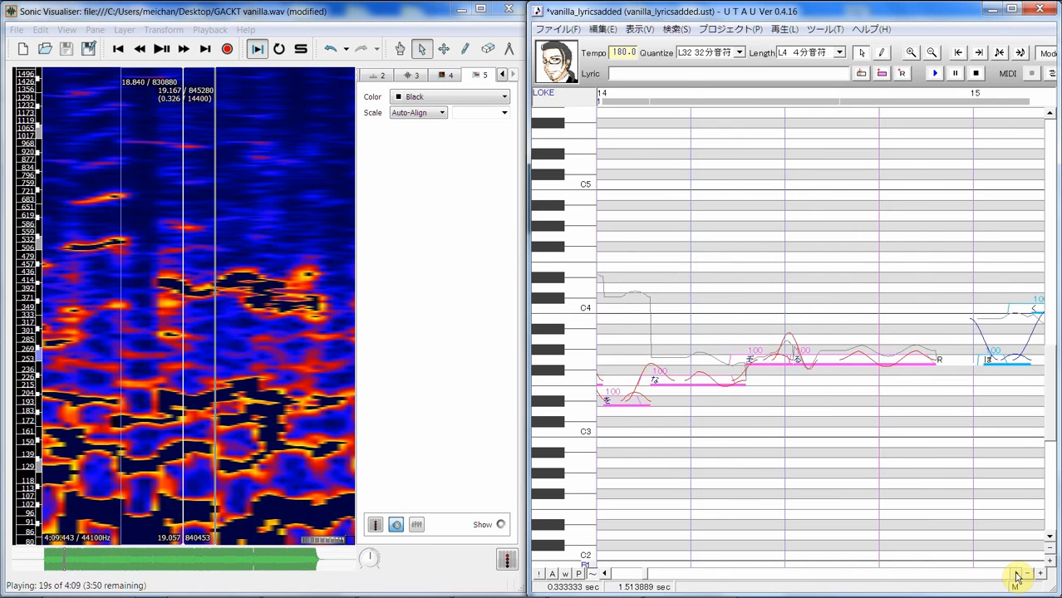
pyautogui.click(1016, 574)
pyautogui.click(1017, 574)
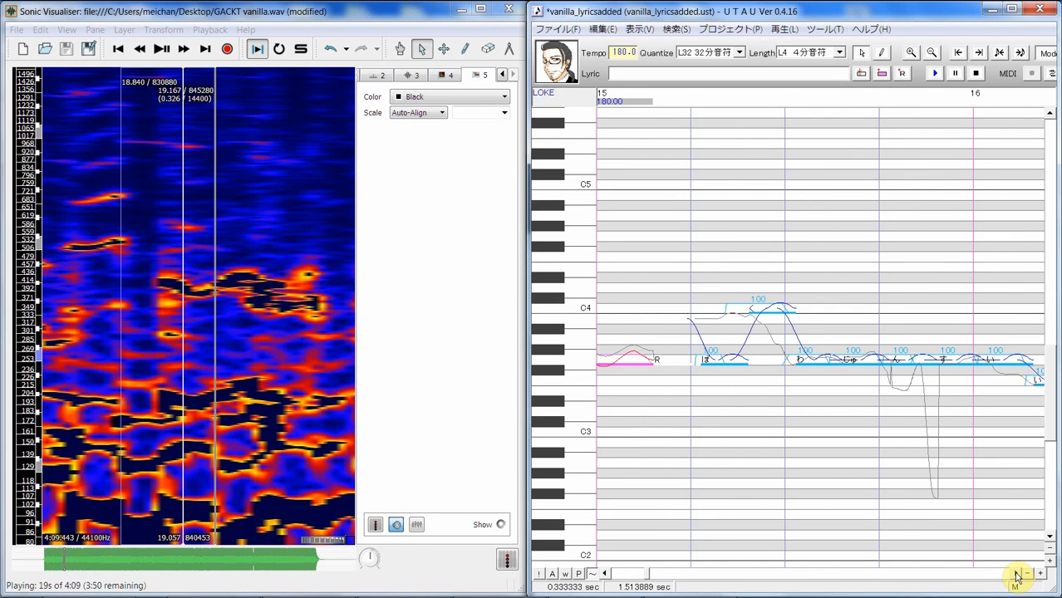
pyautogui.click(1018, 574)
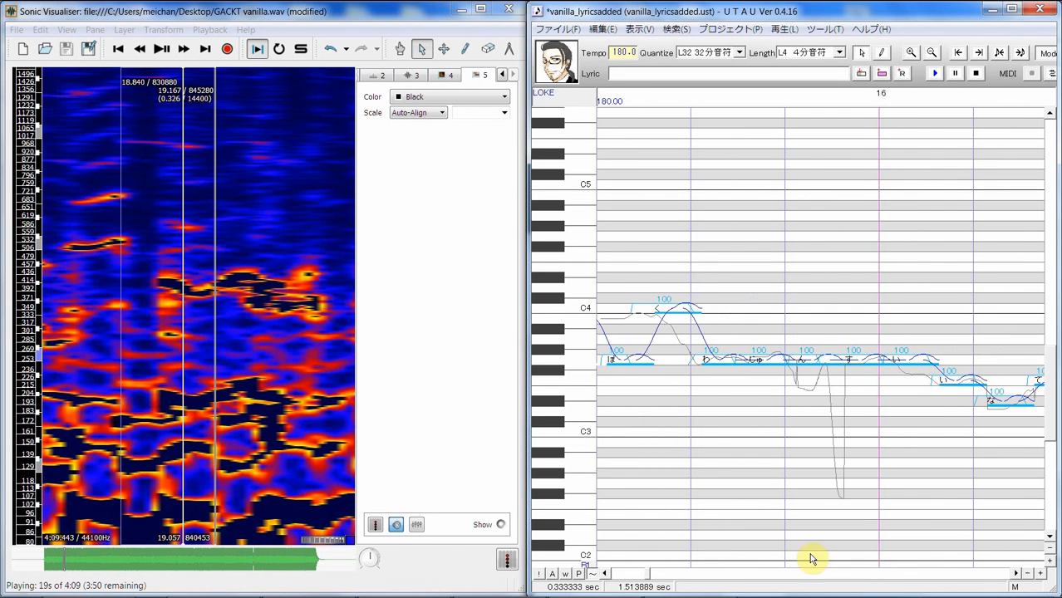
pyautogui.click(604, 574)
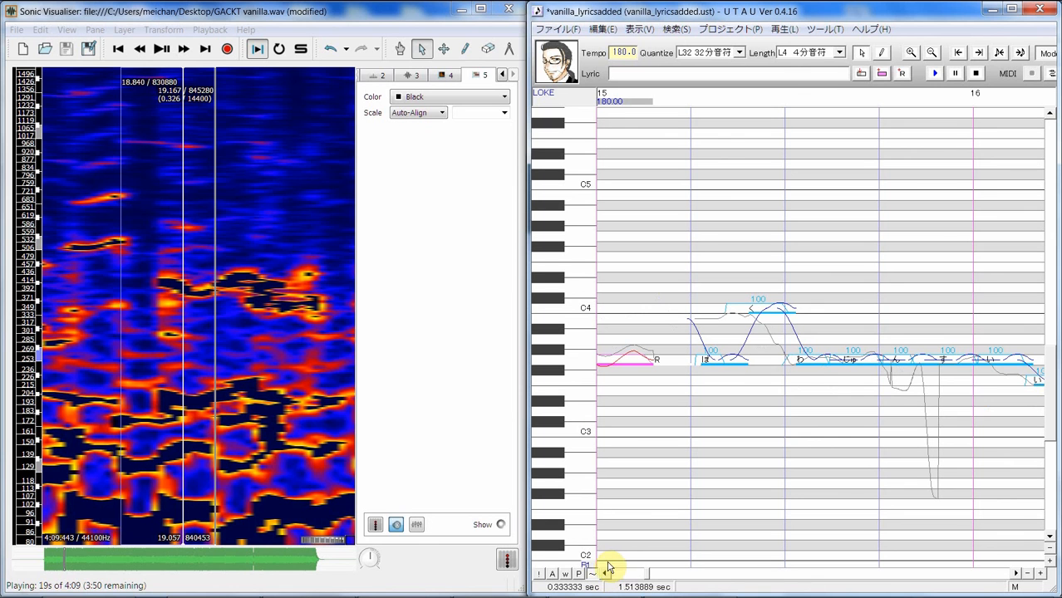
# Step: Play the original GACKT vocal from 18.853 to 19.579 s and compare it with the notes around measure 15
pyautogui.moveTo(341, 496); pyautogui.dragTo(320, 424)
pyautogui.keyDown('shift'); pyautogui.click(122, 407); pyautogui.keyUp('shift')
pyautogui.press('space')
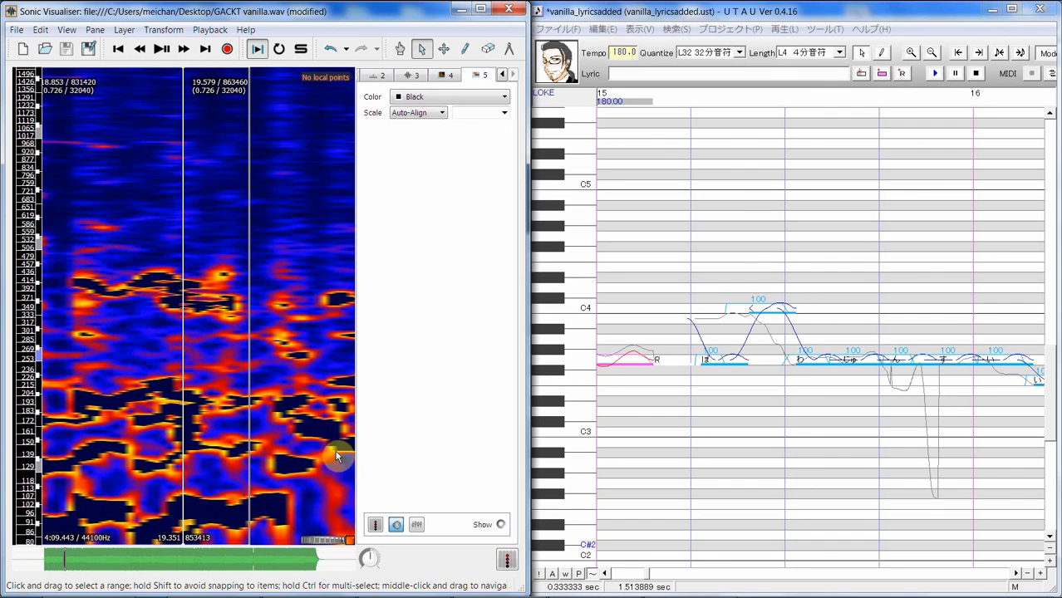
pyautogui.click(606, 574)
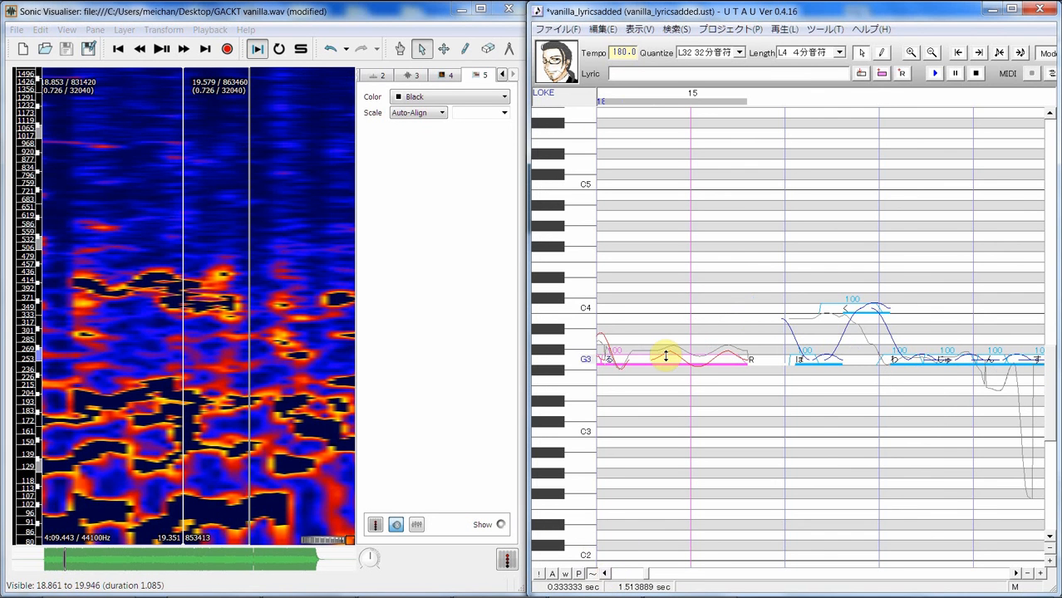
pyautogui.click(605, 574)
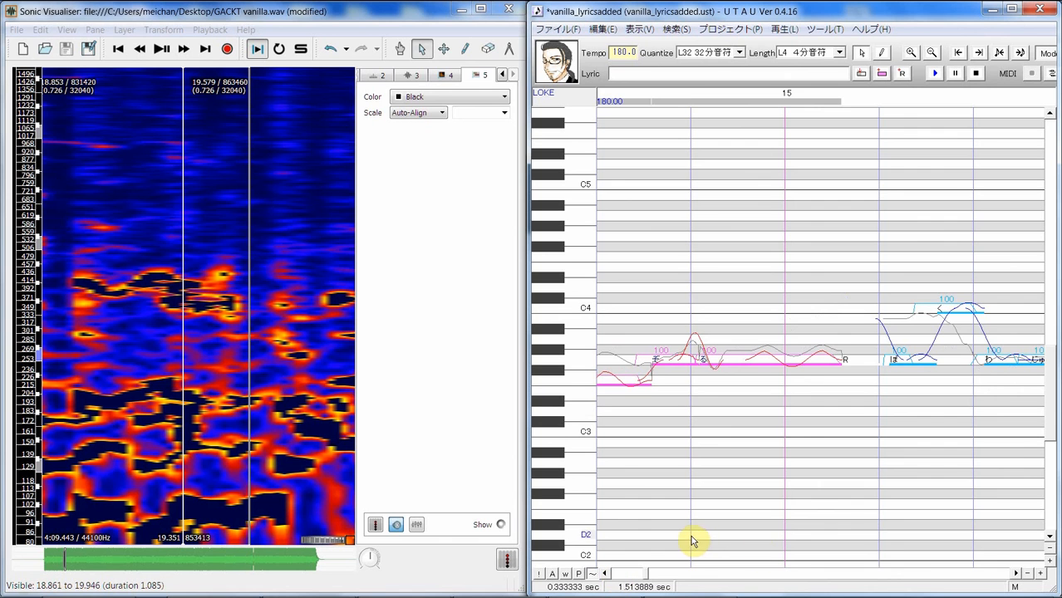
pyautogui.click(1014, 574)
pyautogui.click(1014, 574)
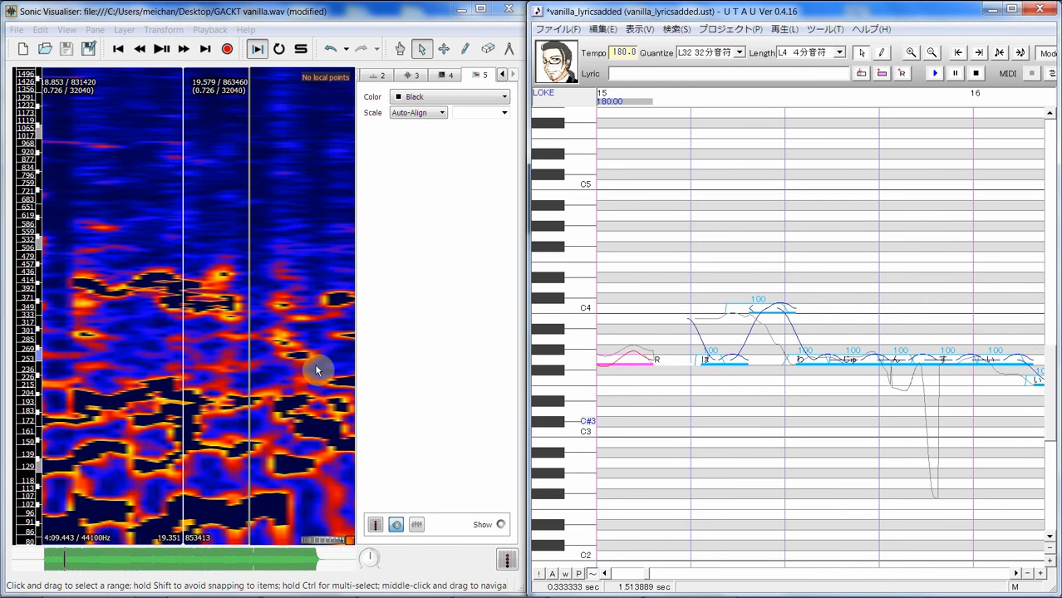
# Step: Isolate the next syllable of the original vocal by playing narrowing selections, down to 19.663 to 19.951 s
pyautogui.moveTo(304, 374); pyautogui.dragTo(281, 383)
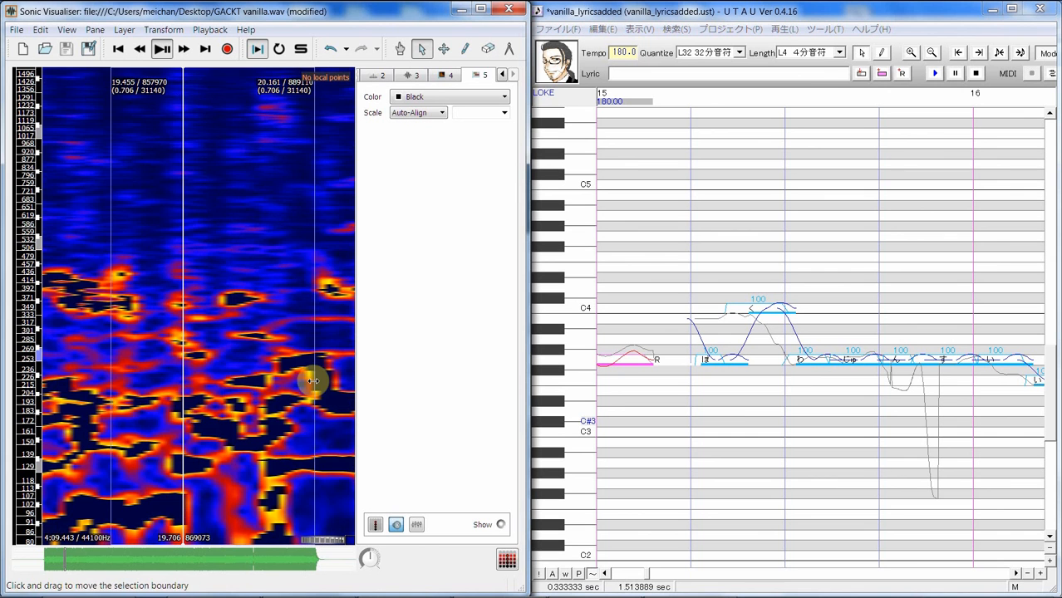
pyautogui.press('space')
pyautogui.moveTo(98, 407); pyautogui.dragTo(230, 402)
pyautogui.press('s')
pyautogui.press('space')
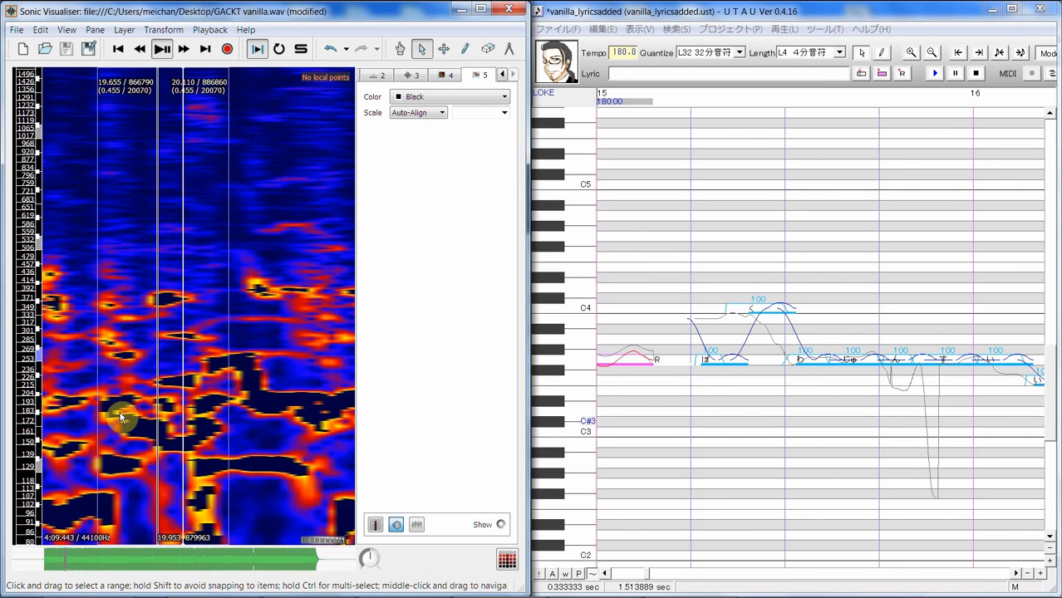
pyautogui.moveTo(98, 408); pyautogui.dragTo(190, 349)
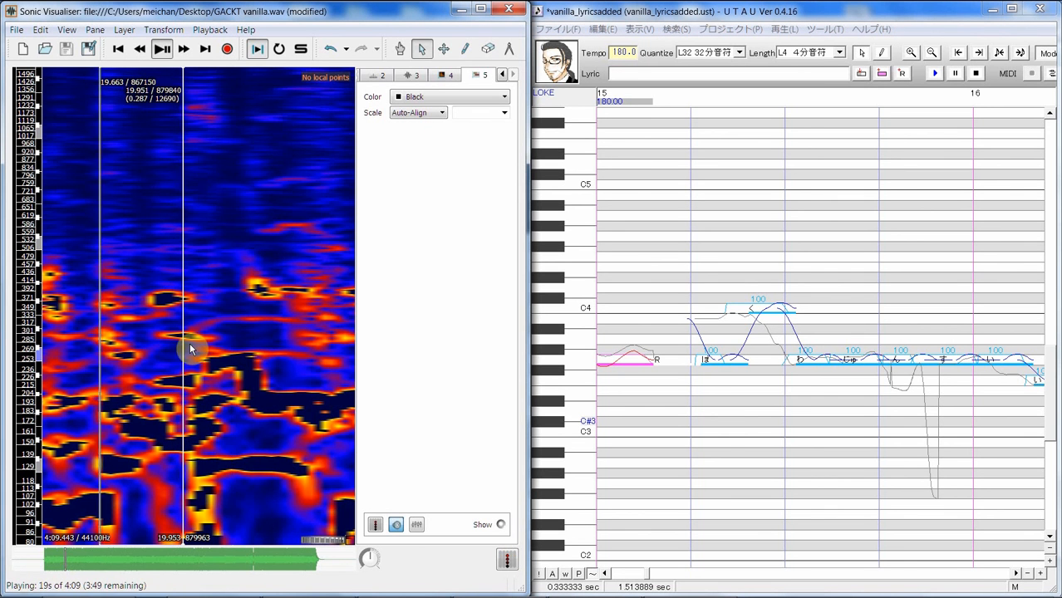
# Step: Set the spectrogram layer's normalization to None
pyautogui.click(446, 75)
pyautogui.click(475, 113)
pyautogui.click(467, 123)
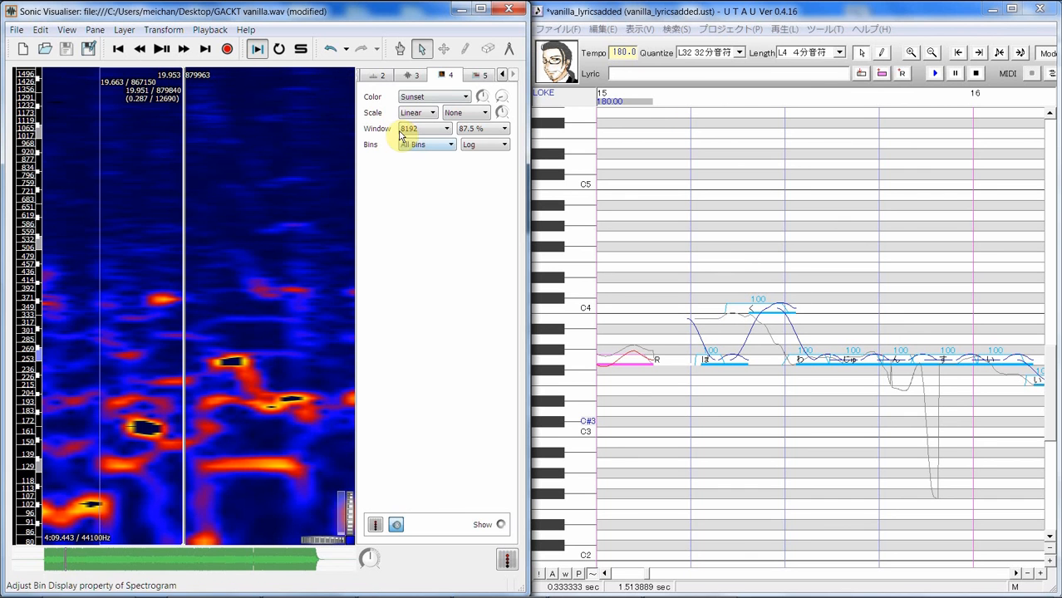
# Step: Draw three marker notes in the note layer over the bright spectrogram bands between about 19.66 and 19.95 s, including E3 at 19.706
pyautogui.click(473, 77)
pyautogui.click(466, 48)
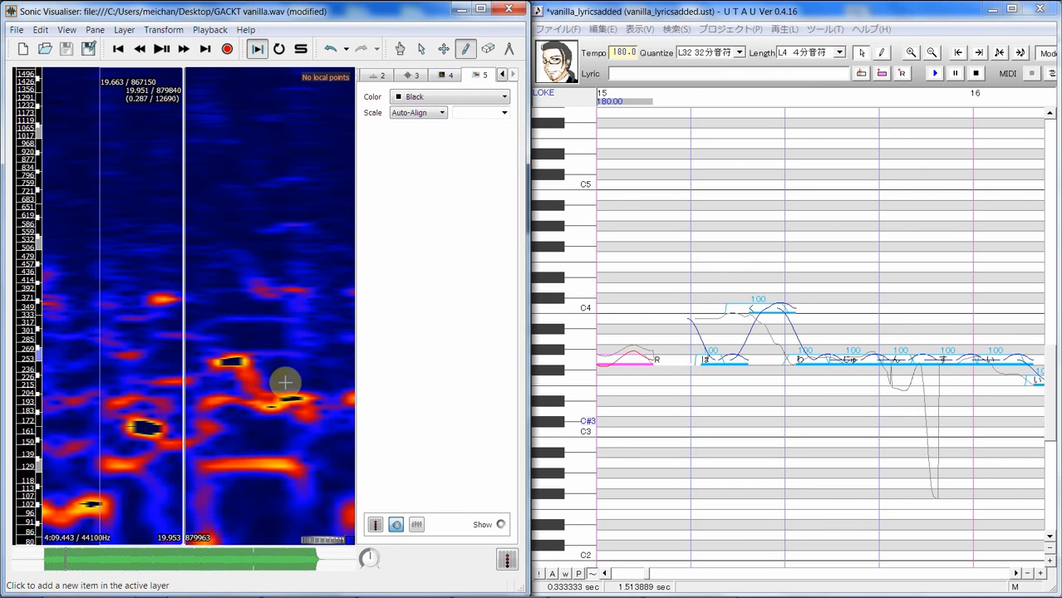
pyautogui.click(665, 355)
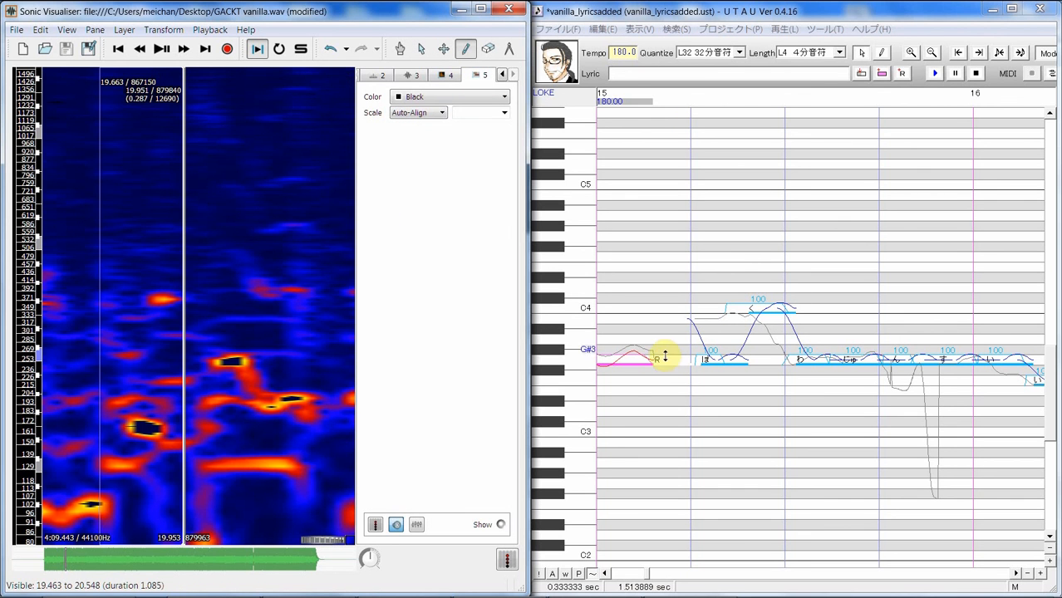
pyautogui.moveTo(665, 356); pyautogui.dragTo(667, 360)
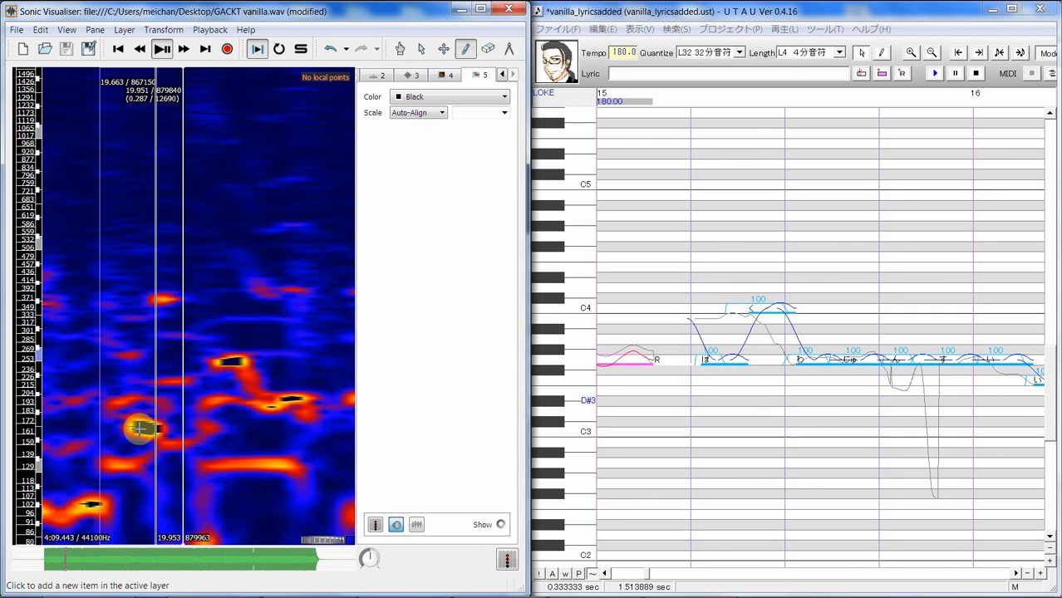
pyautogui.moveTo(111, 429)
pyautogui.mouseDown()
pyautogui.moveTo(175, 429)
pyautogui.moveTo(160, 429)
pyautogui.mouseUp()
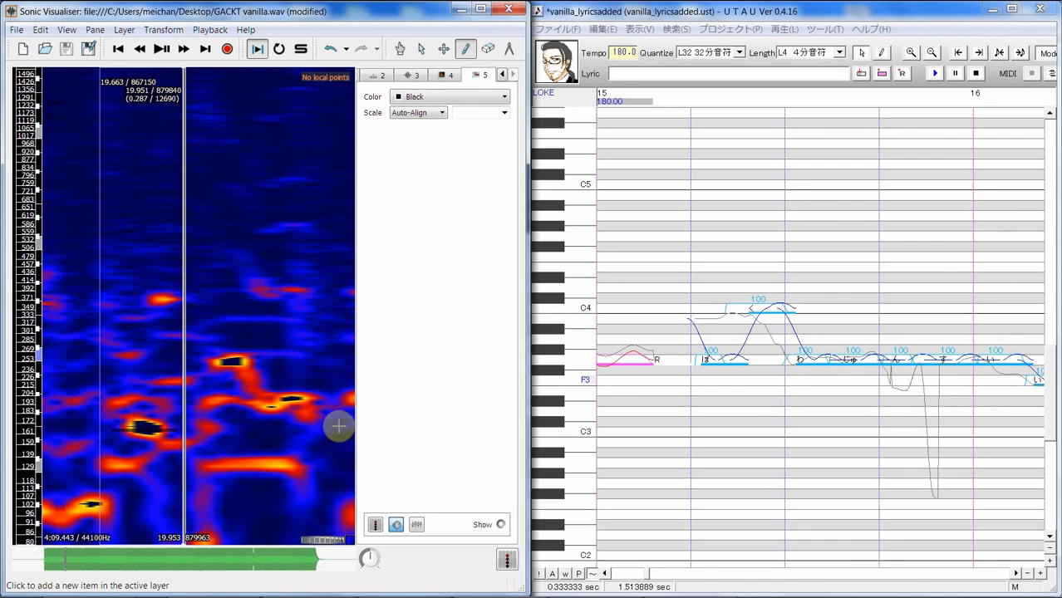
pyautogui.moveTo(104, 465); pyautogui.dragTo(141, 467)
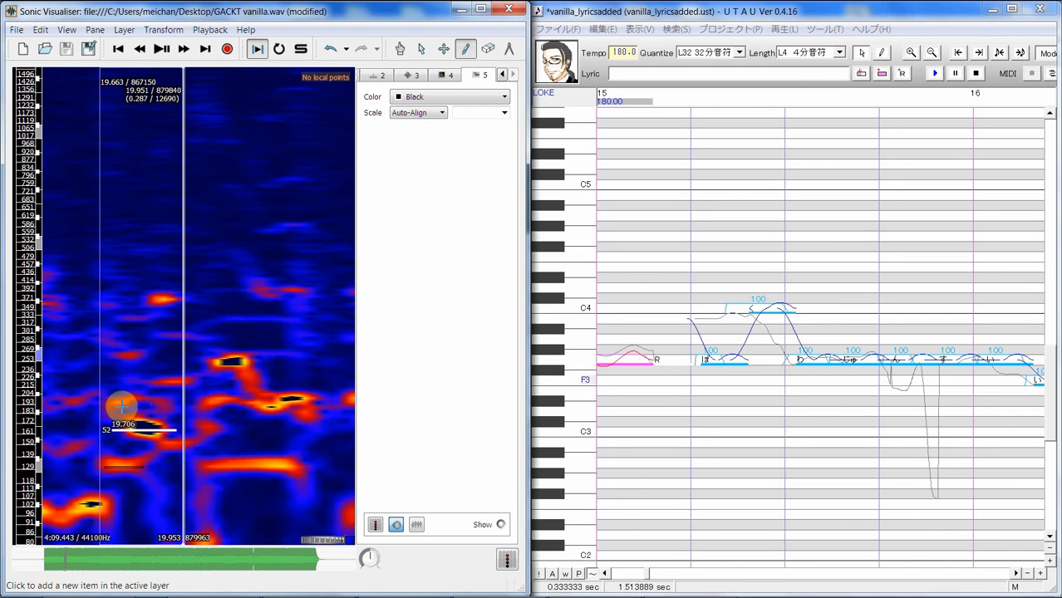
pyautogui.moveTo(118, 409)
pyautogui.mouseDown()
pyautogui.moveTo(135, 396)
pyautogui.moveTo(173, 401)
pyautogui.mouseUp()
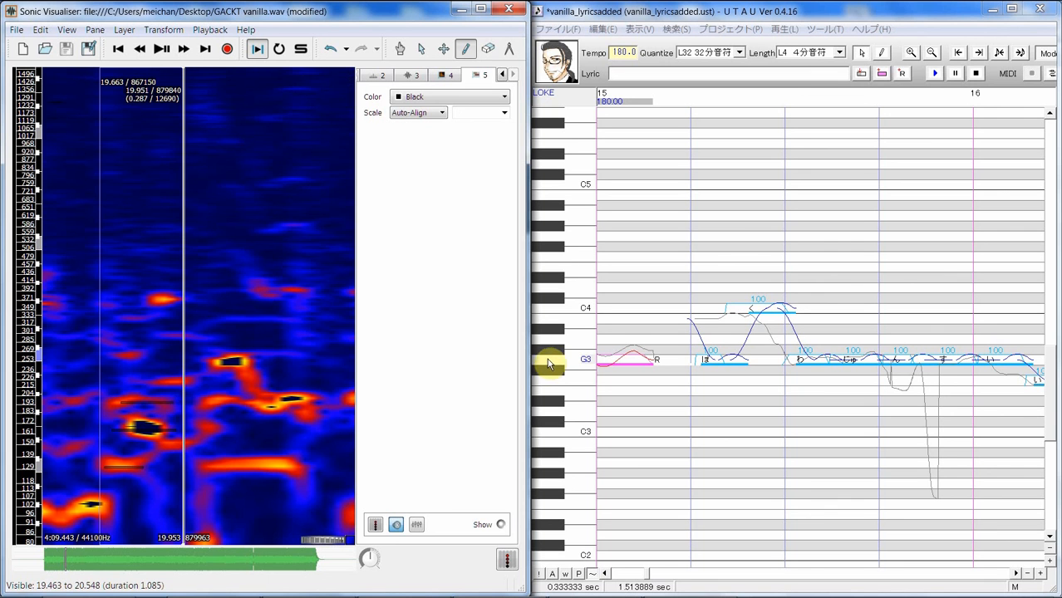
# Step: Replay the original vocal's 19.663 to 19.951 s selection to compare it with the drawn marker notes
pyautogui.press('space')
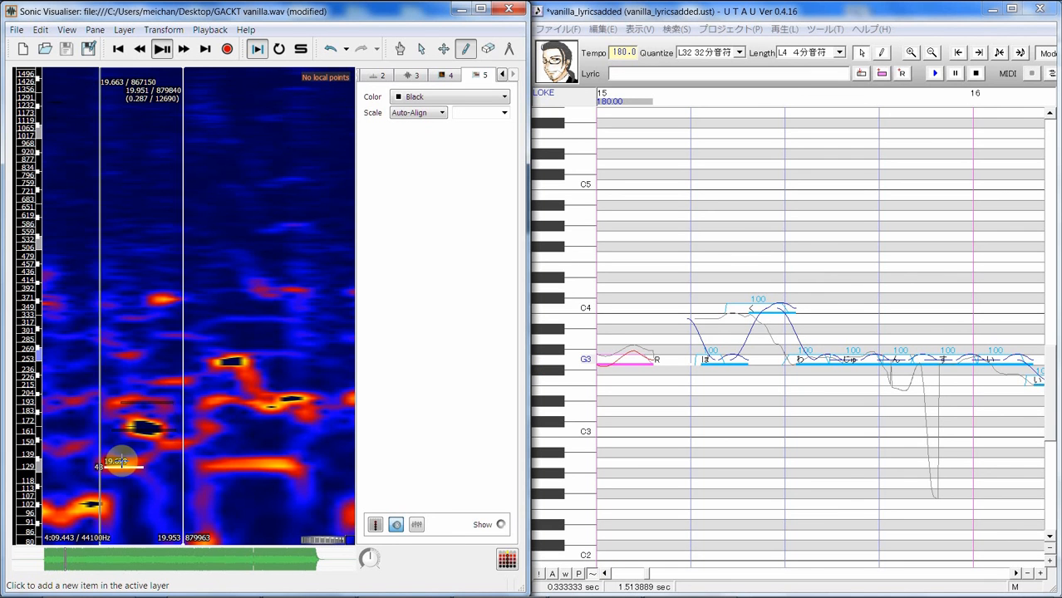
pyautogui.press('space')
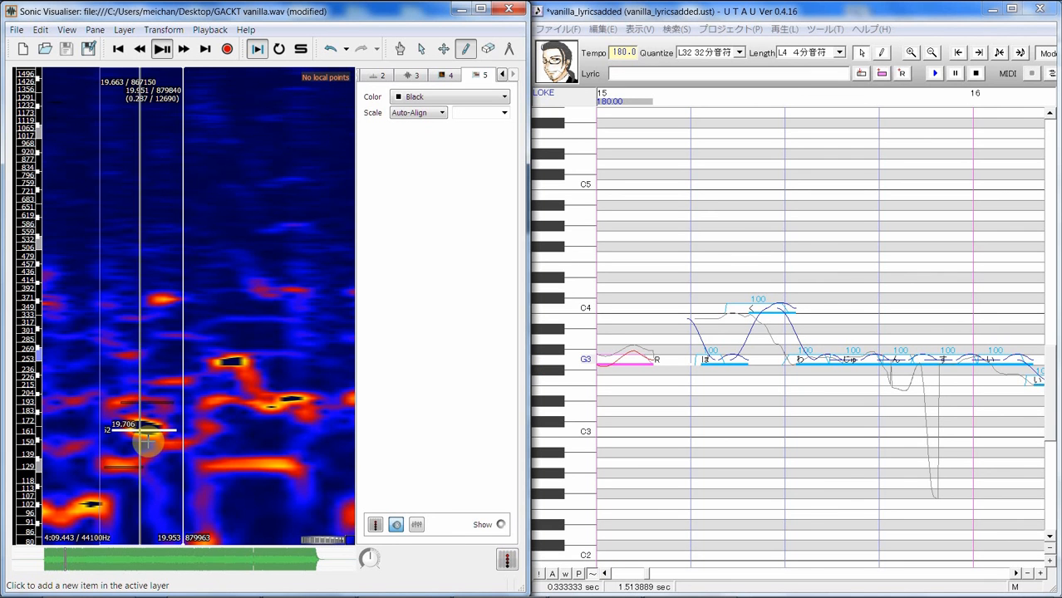
pyautogui.press('space')
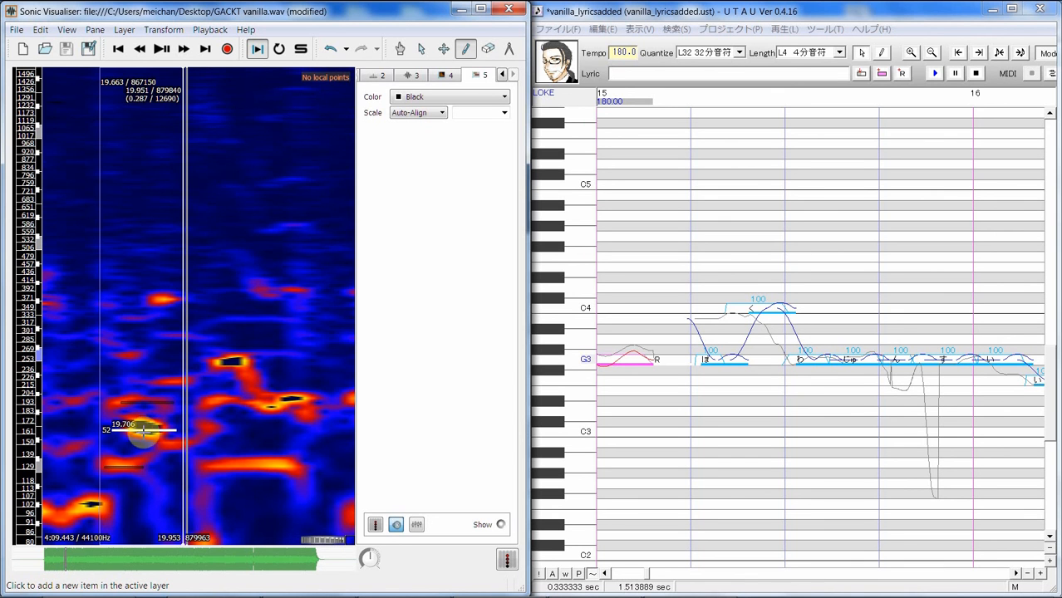
# Step: Move the start of the ぼ note's pitch bend in measure 15 down to about F3, so it rises into the note
pyautogui.moveTo(149, 428)
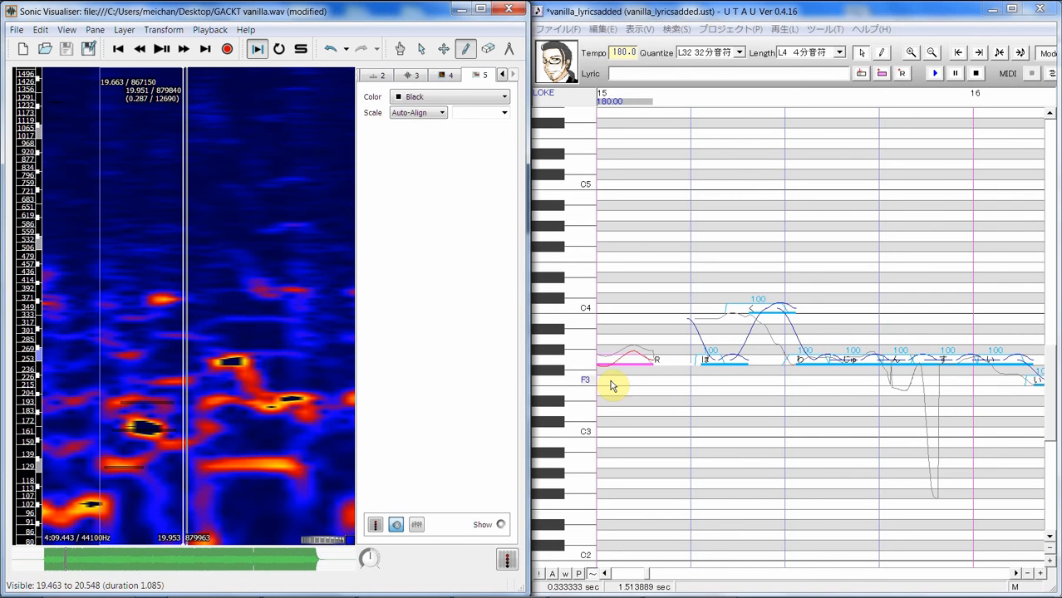
pyautogui.click(722, 368)
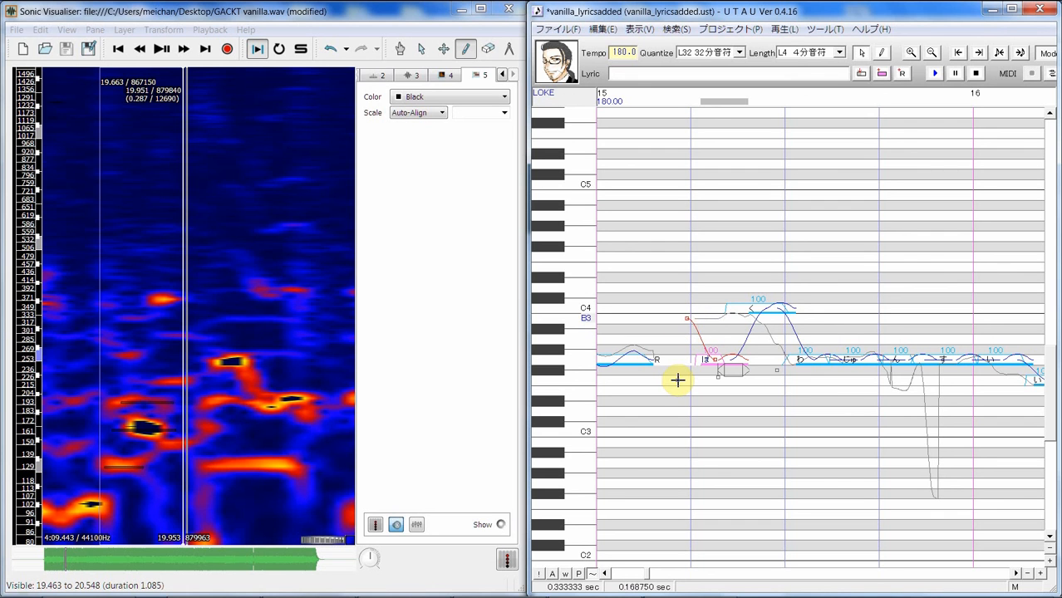
pyautogui.moveTo(677, 380); pyautogui.dragTo(678, 380)
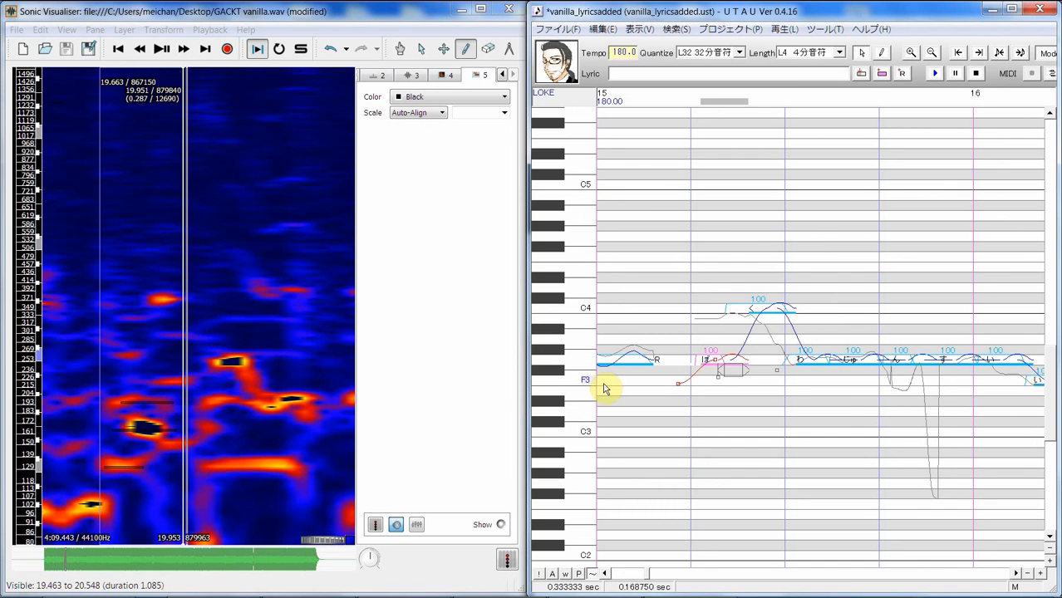
# Step: Isolate and play the following part of the original vocal, from 19.975 to 20.238 s
pyautogui.click(421, 51)
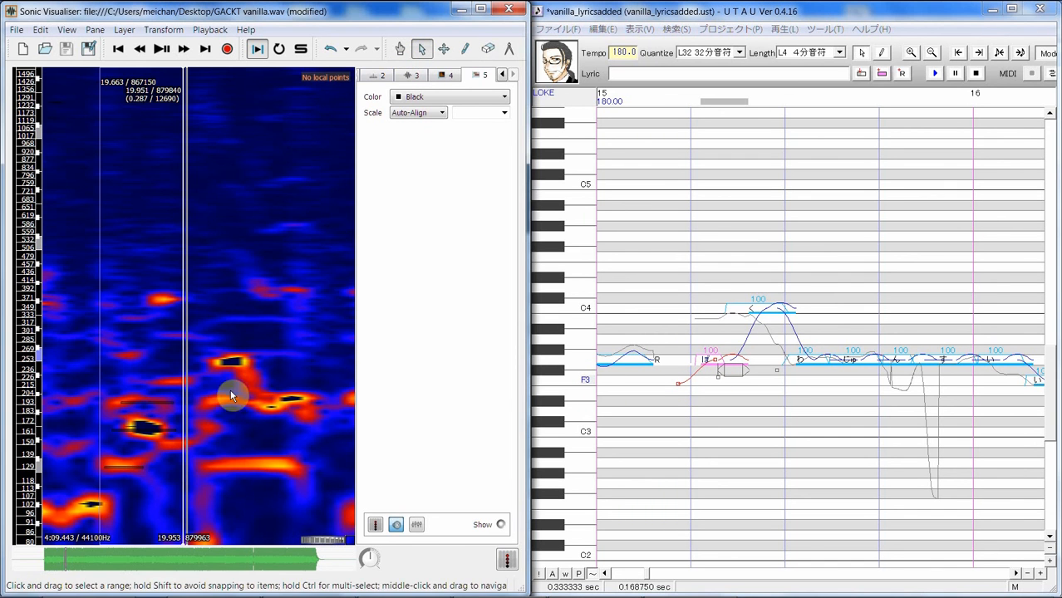
pyautogui.moveTo(182, 402); pyautogui.dragTo(294, 384)
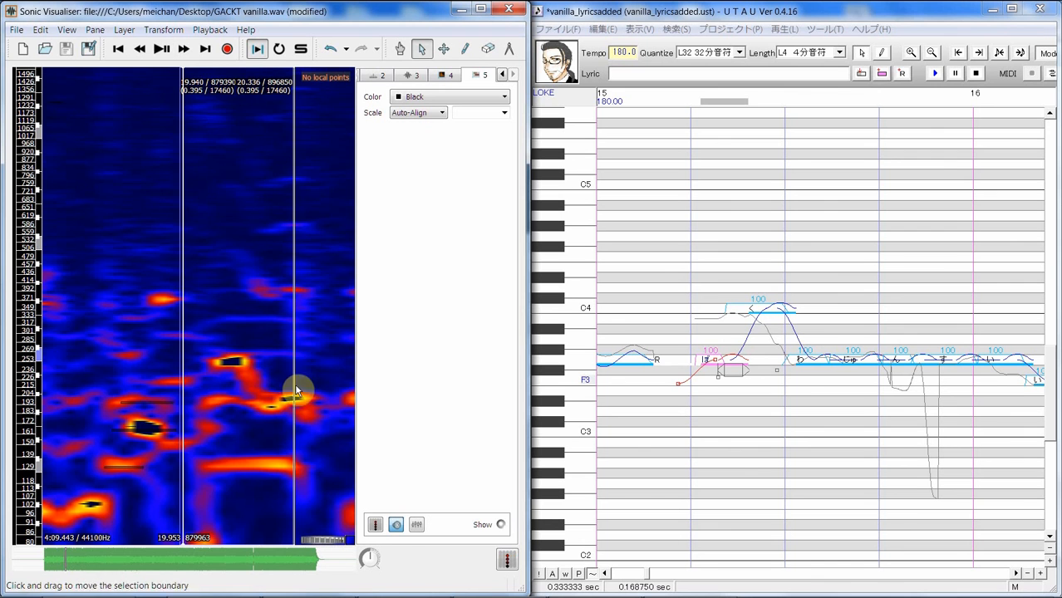
pyautogui.moveTo(265, 423); pyautogui.dragTo(183, 428)
pyautogui.press('s')
pyautogui.press('space')
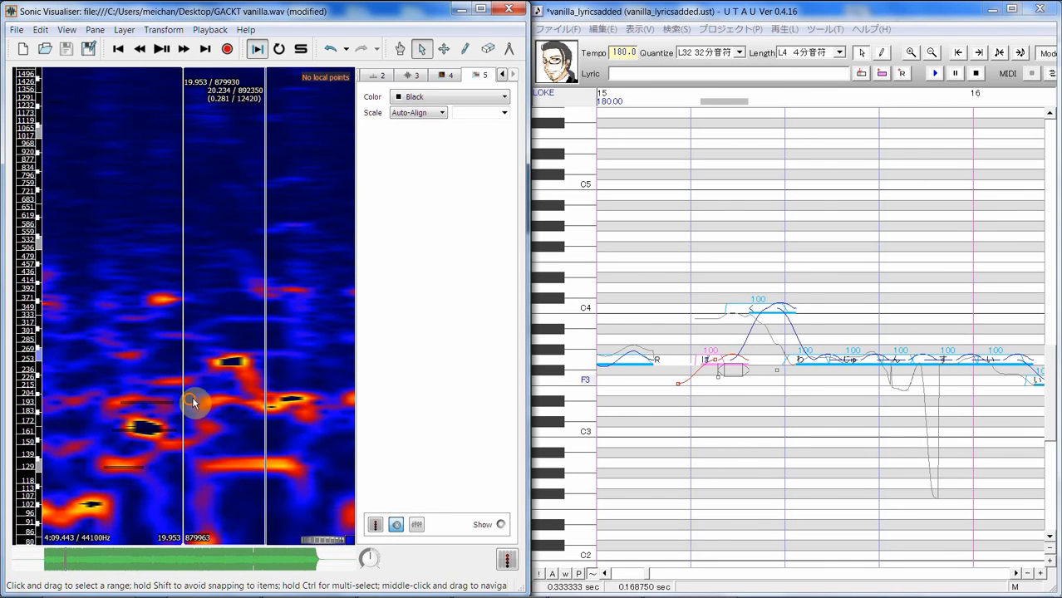
pyautogui.moveTo(193, 397); pyautogui.dragTo(266, 401)
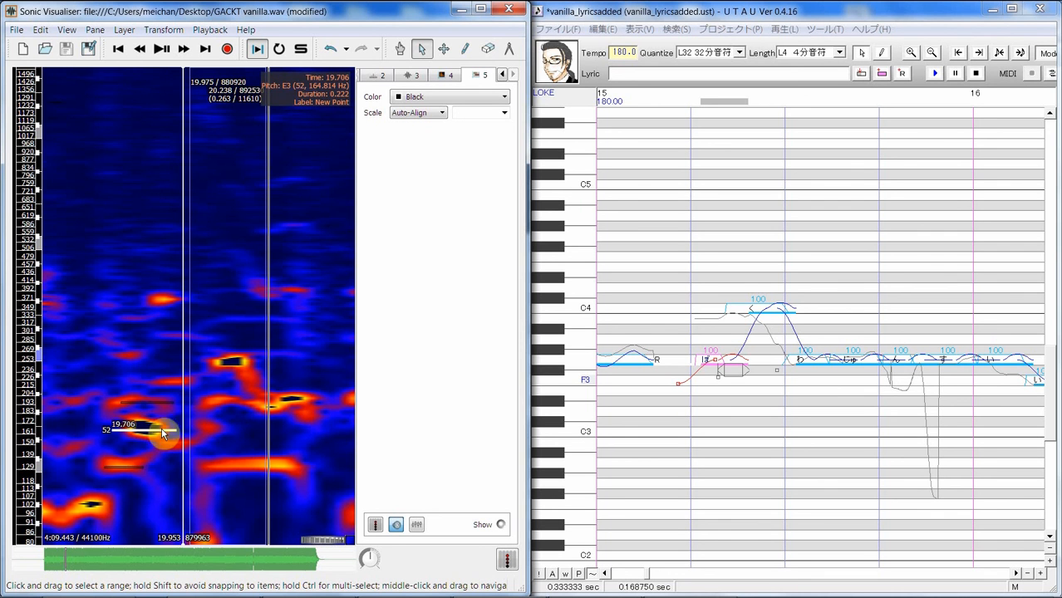
pyautogui.press('space')
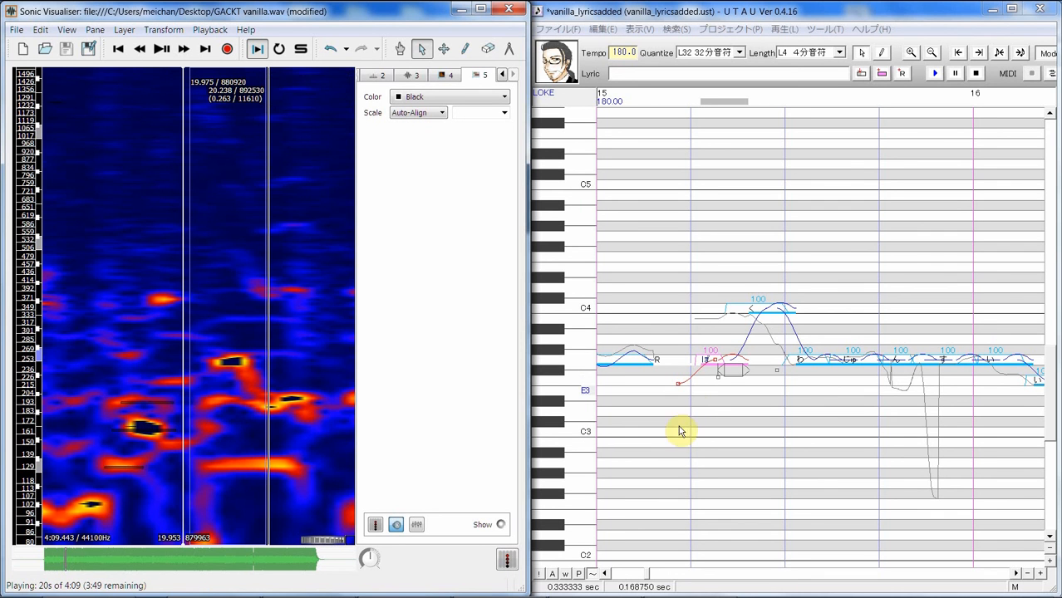
# Step: Add a point to the ぼ note's pitch bend in measure 15 and shape the curve to dip from G3 to about D#3 before rising back
pyautogui.click(608, 575)
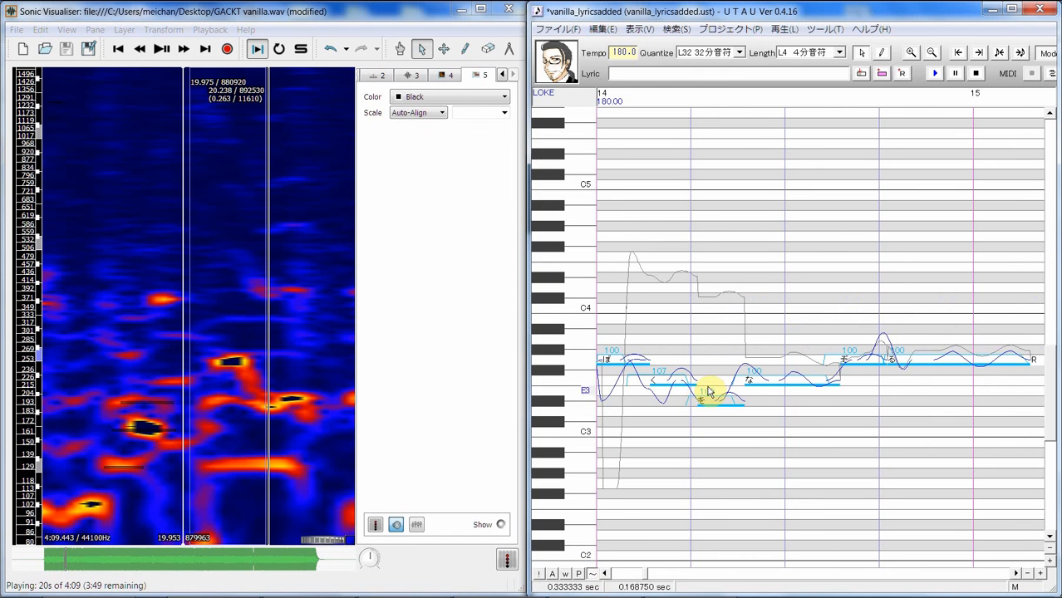
pyautogui.click(1016, 574)
pyautogui.click(1017, 574)
pyautogui.click(1017, 574)
pyautogui.click(1017, 574)
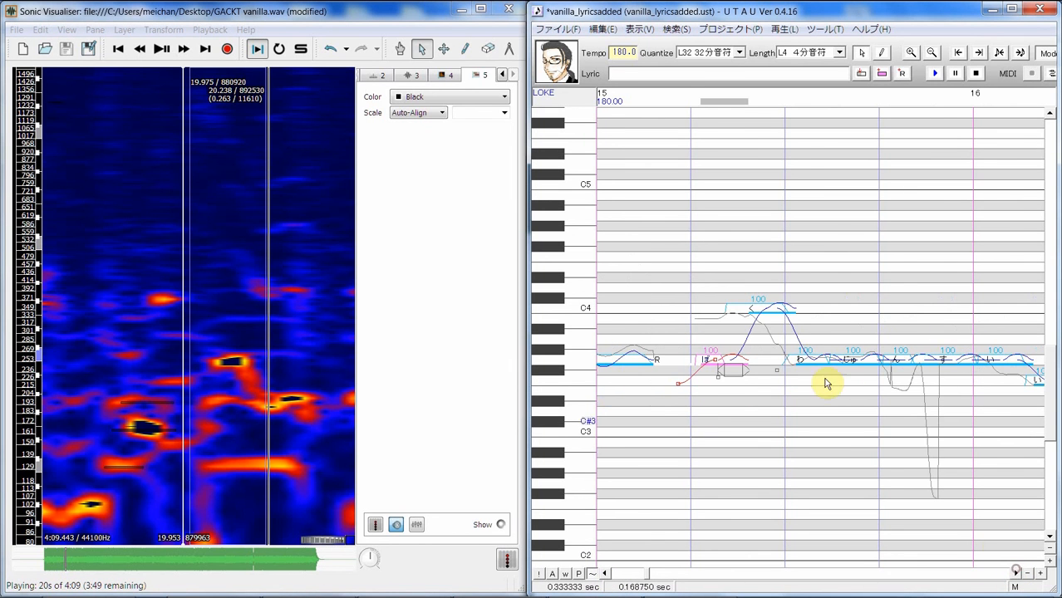
pyautogui.rightClick(734, 359)
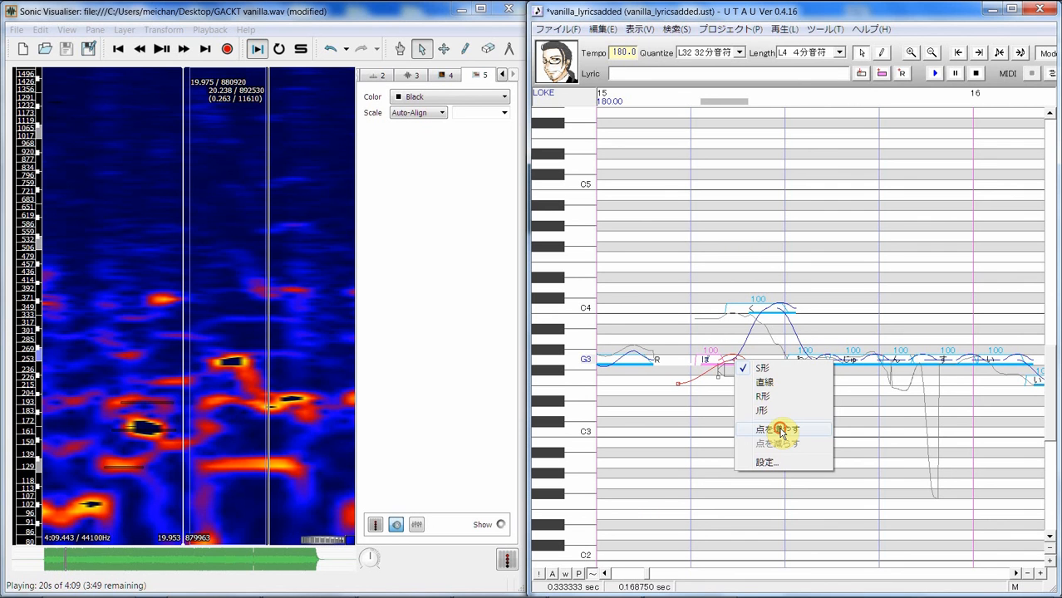
pyautogui.click(780, 431)
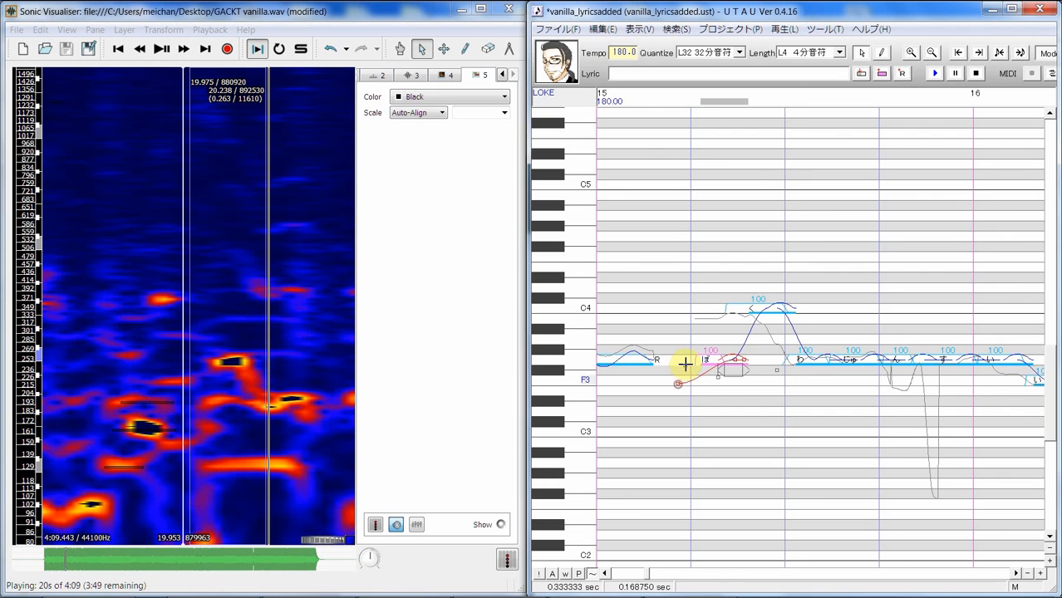
pyautogui.moveTo(685, 363); pyautogui.dragTo(713, 394)
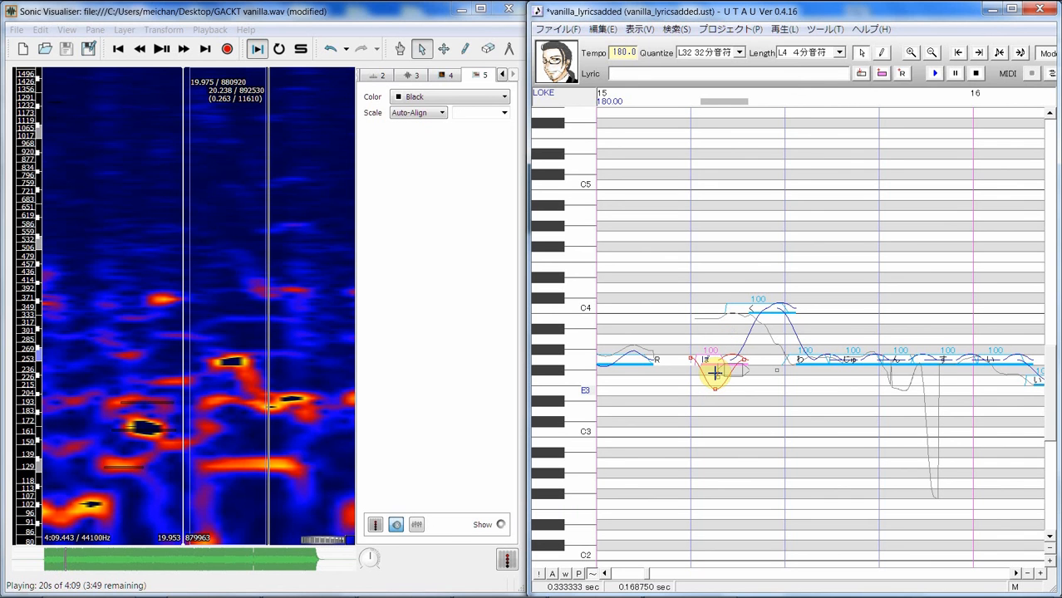
pyautogui.moveTo(715, 374)
pyautogui.mouseDown()
pyautogui.moveTo(717, 351)
pyautogui.moveTo(747, 373)
pyautogui.moveTo(745, 361)
pyautogui.moveTo(726, 356)
pyautogui.mouseUp()
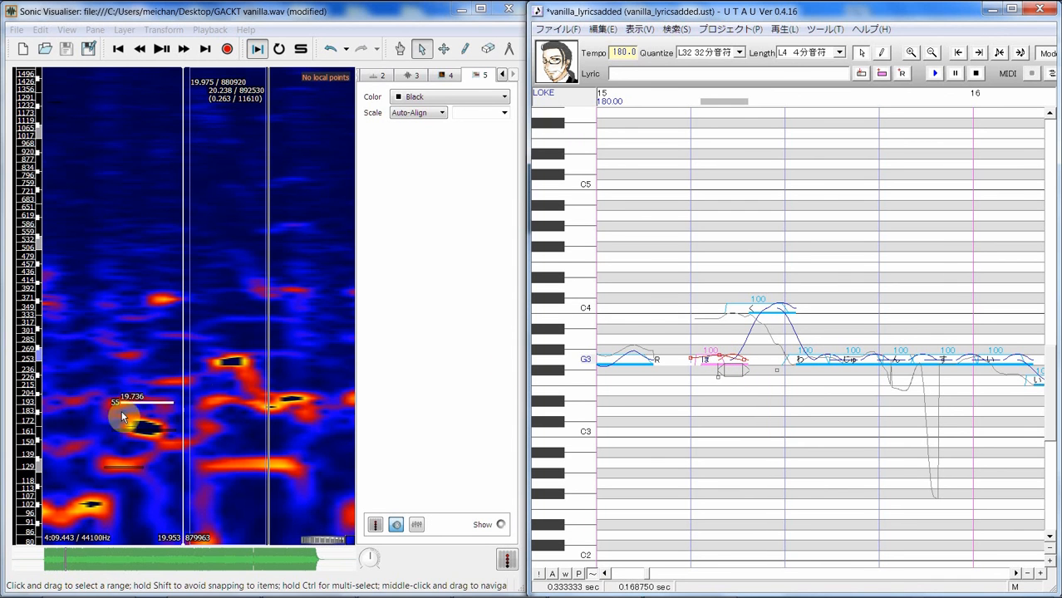
pyautogui.moveTo(126, 406)
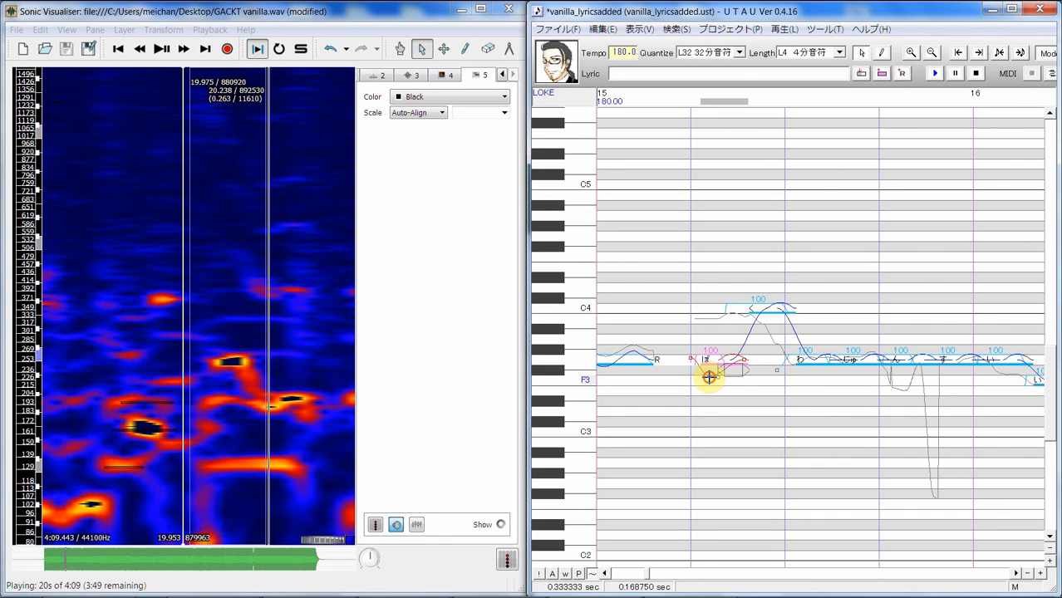
pyautogui.moveTo(707, 374); pyautogui.dragTo(701, 402)
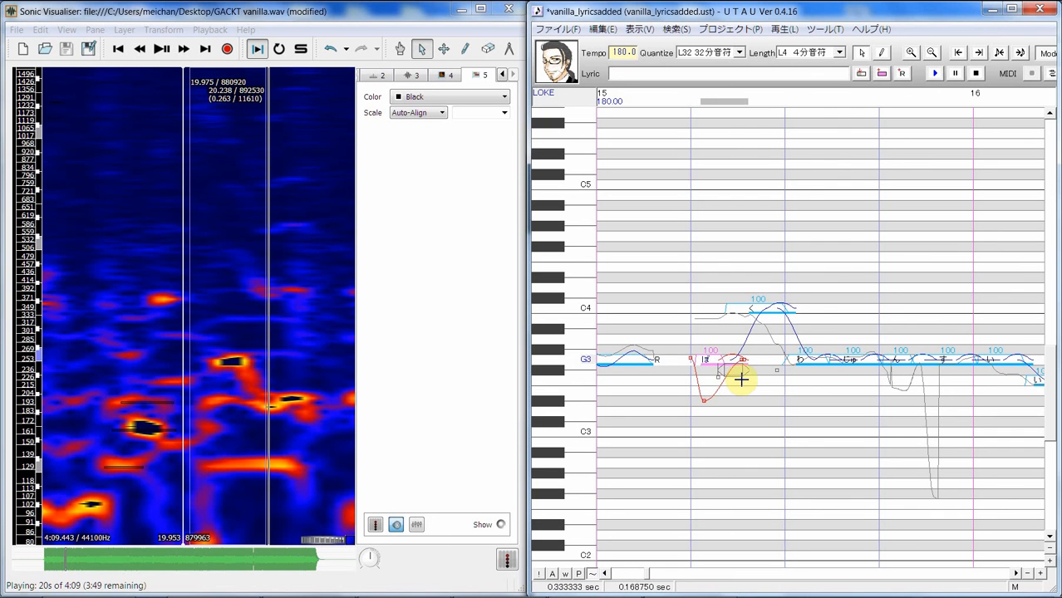
# Step: Steepen the pitch rise from ぼ into the く note by ending its bend at about C4 at the note's start
pyautogui.click(759, 344)
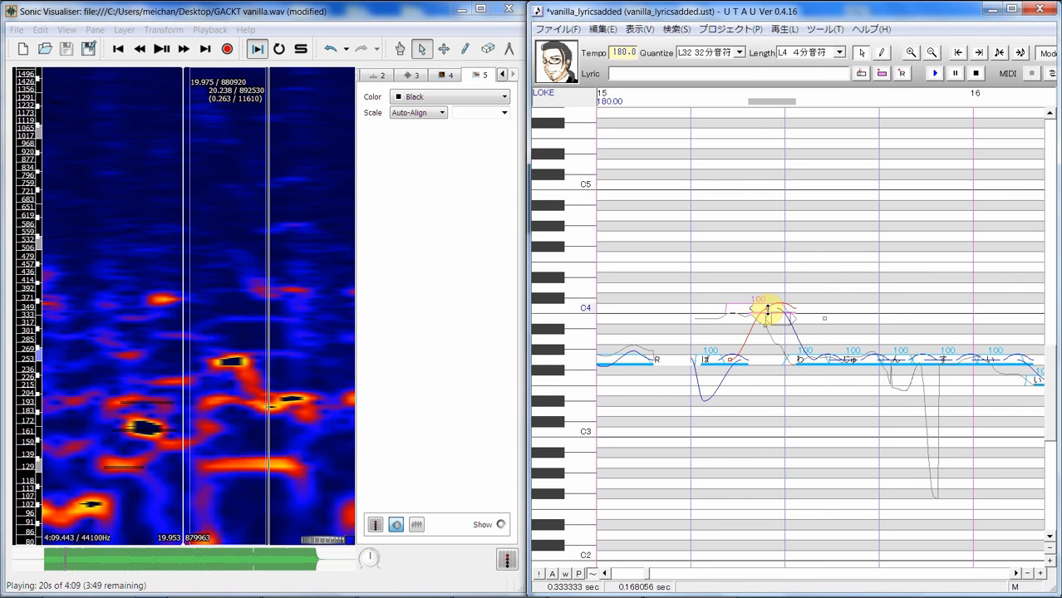
pyautogui.moveTo(766, 309); pyautogui.dragTo(747, 311)
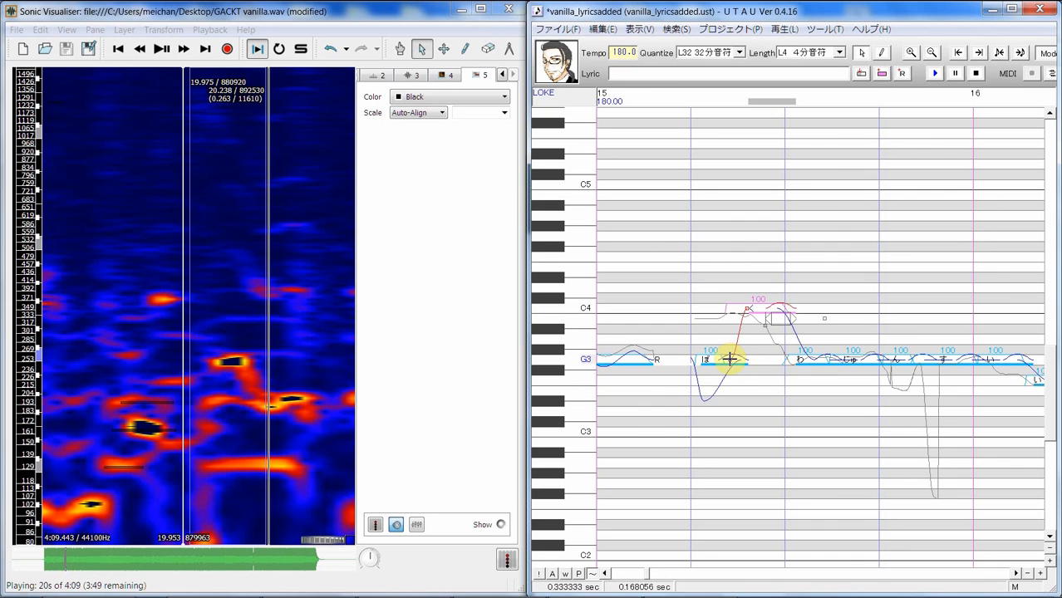
pyautogui.click(735, 365)
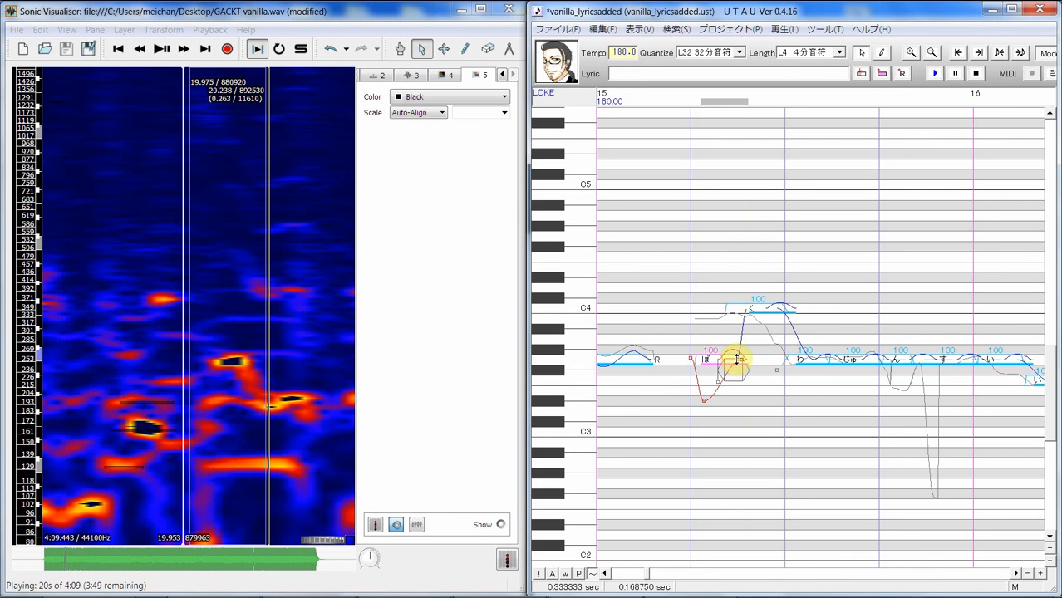
pyautogui.moveTo(736, 362)
pyautogui.mouseDown()
pyautogui.moveTo(764, 328)
pyautogui.moveTo(749, 306)
pyautogui.moveTo(742, 375)
pyautogui.moveTo(736, 358)
pyautogui.mouseUp()
# Step: Render and play the notes from the rest before ぼ through わ in measure 15
pyautogui.moveTo(688, 418); pyautogui.dragTo(842, 361)
pyautogui.click(932, 73)
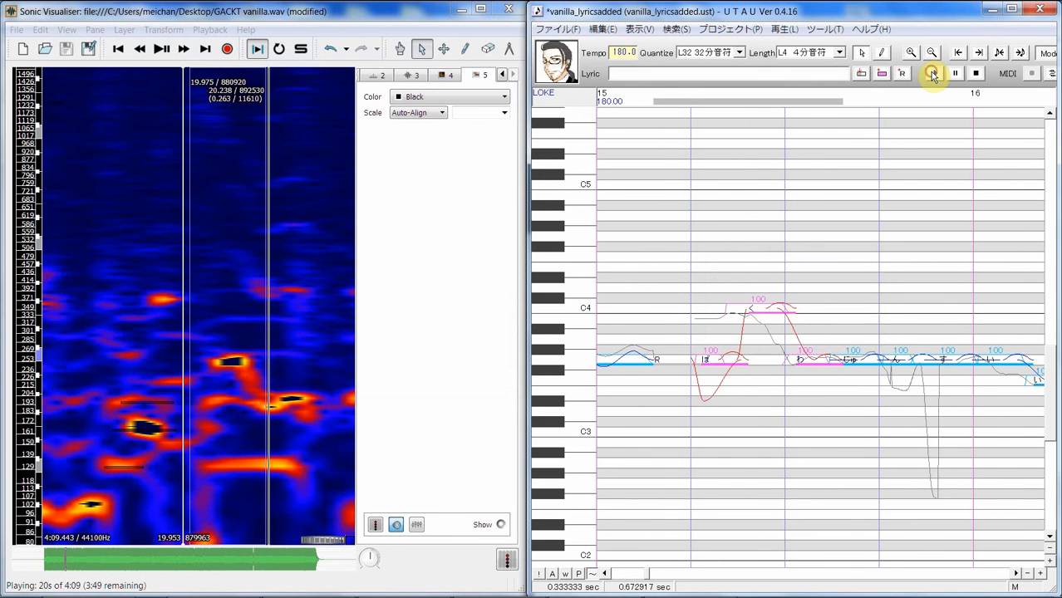
pyautogui.click(933, 73)
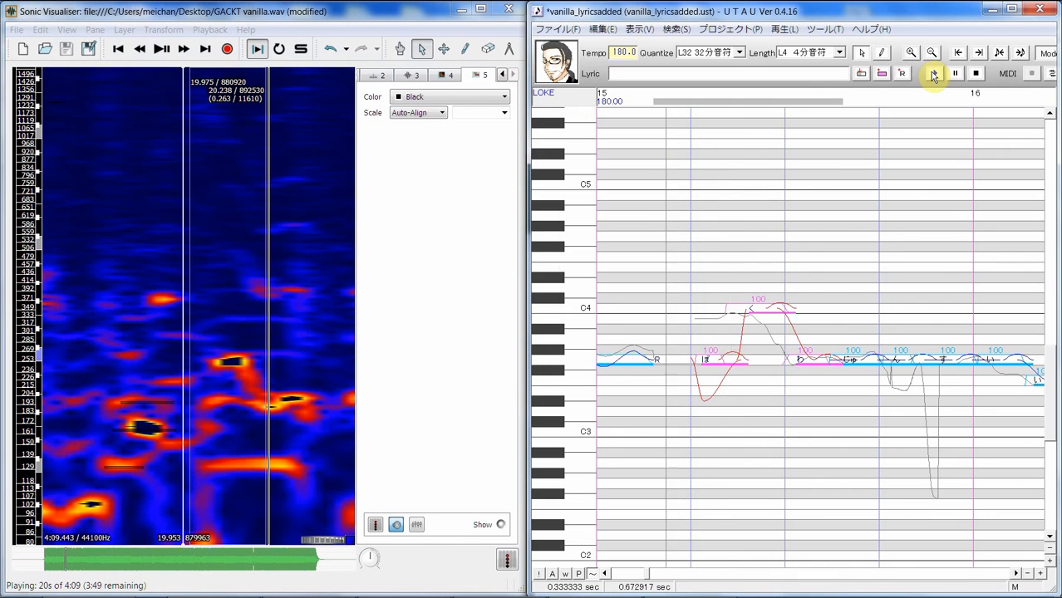
# Step: Switch to Sonic Visualiser, play the original vocal again and narrow the selection to 20.004 to 20.193 s
pyautogui.click(772, 314)
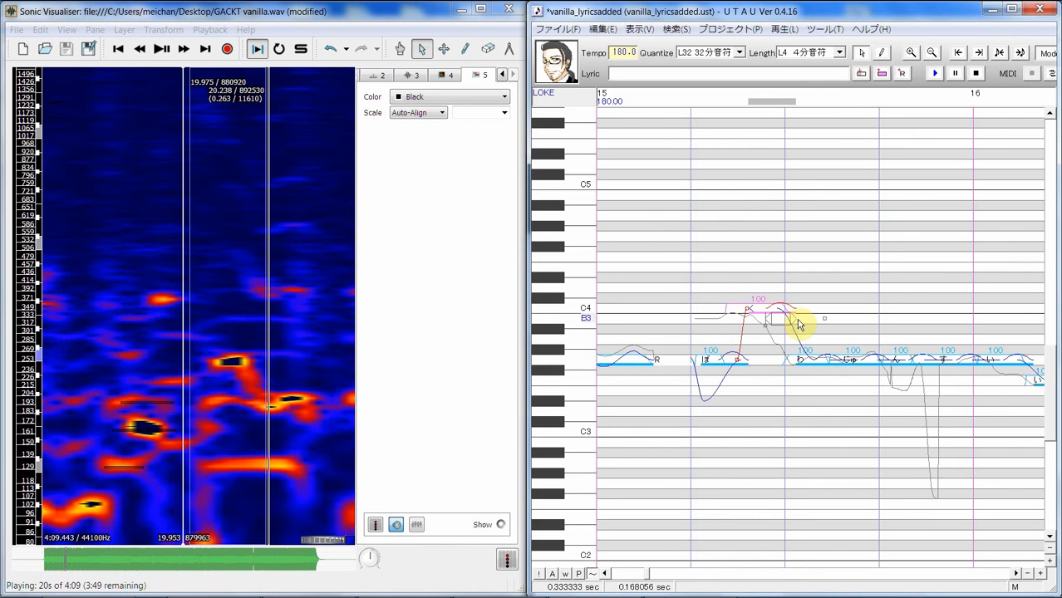
pyautogui.click(818, 418)
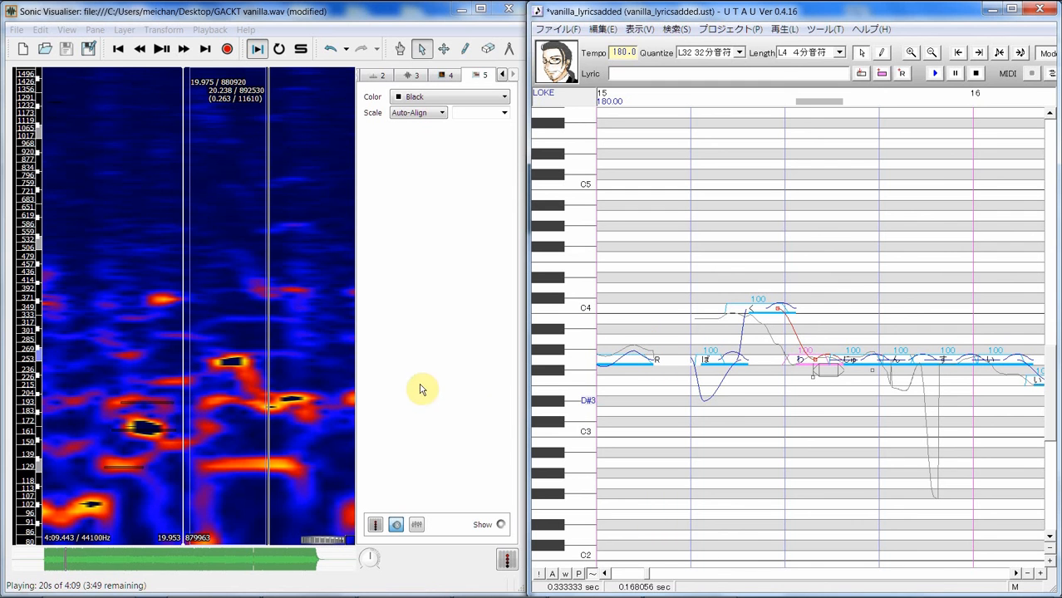
pyautogui.click(398, 13)
pyautogui.press('space')
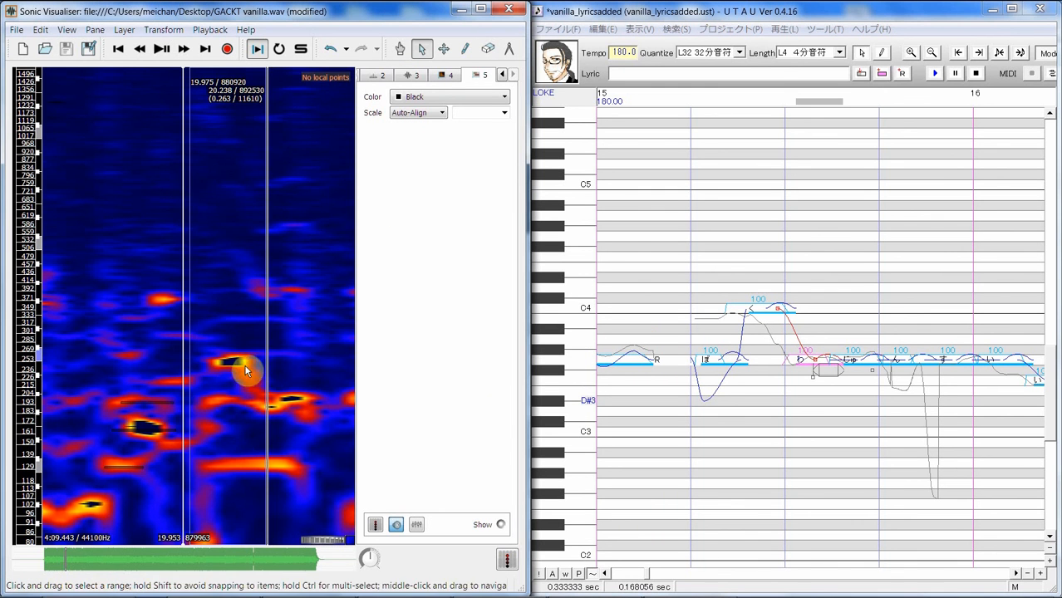
pyautogui.moveTo(253, 345); pyautogui.dragTo(198, 348)
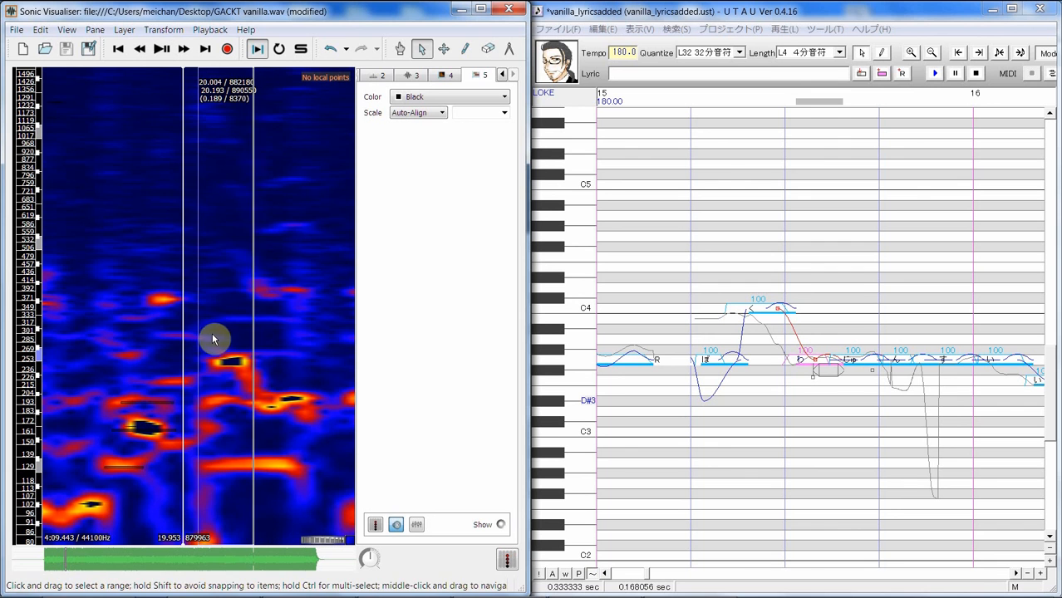
# Step: In UTAU, start the わ note's pitch bend earlier, near the beginning of く at about C4, and give it the R形 curve shape
pyautogui.click(786, 311)
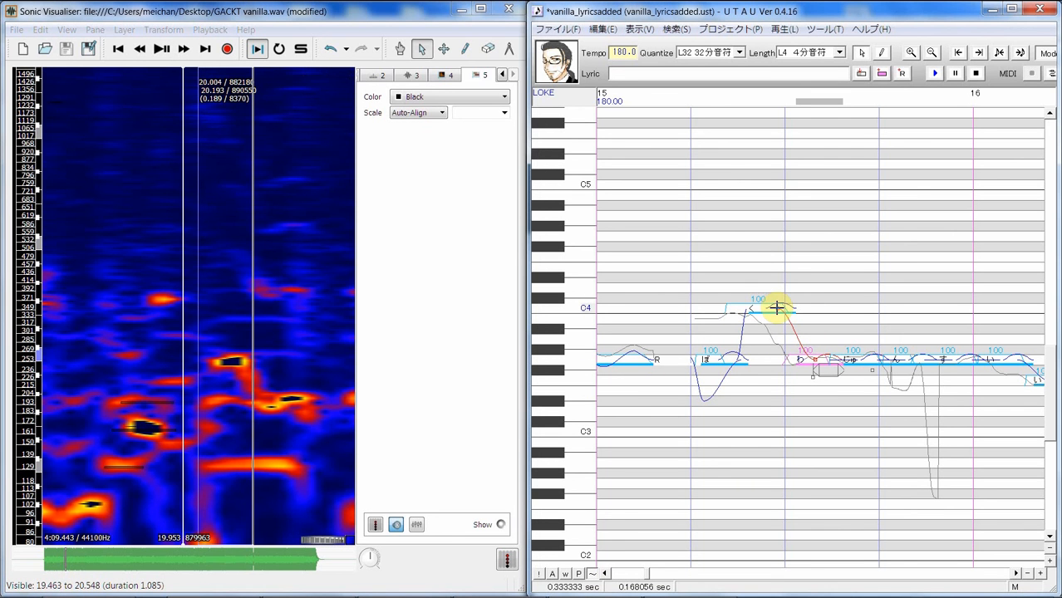
pyautogui.moveTo(776, 308); pyautogui.dragTo(754, 308)
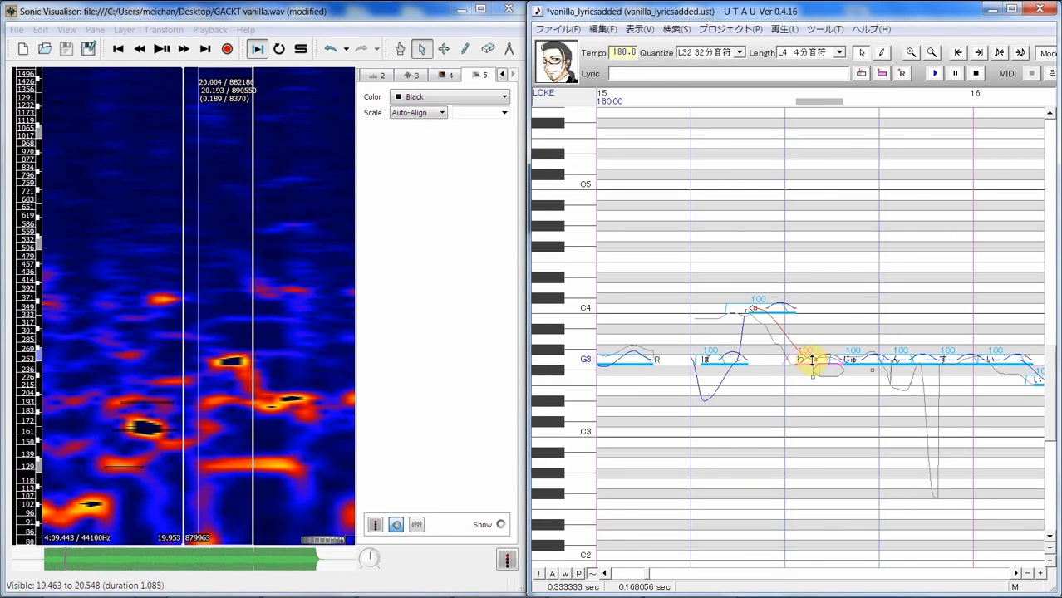
pyautogui.rightClick(813, 359)
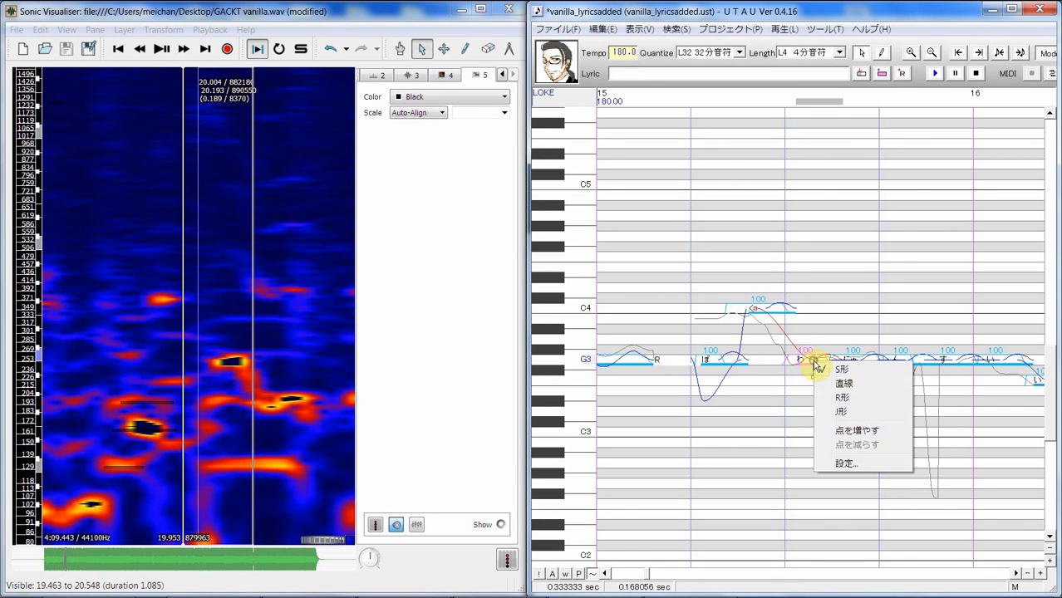
pyautogui.click(844, 398)
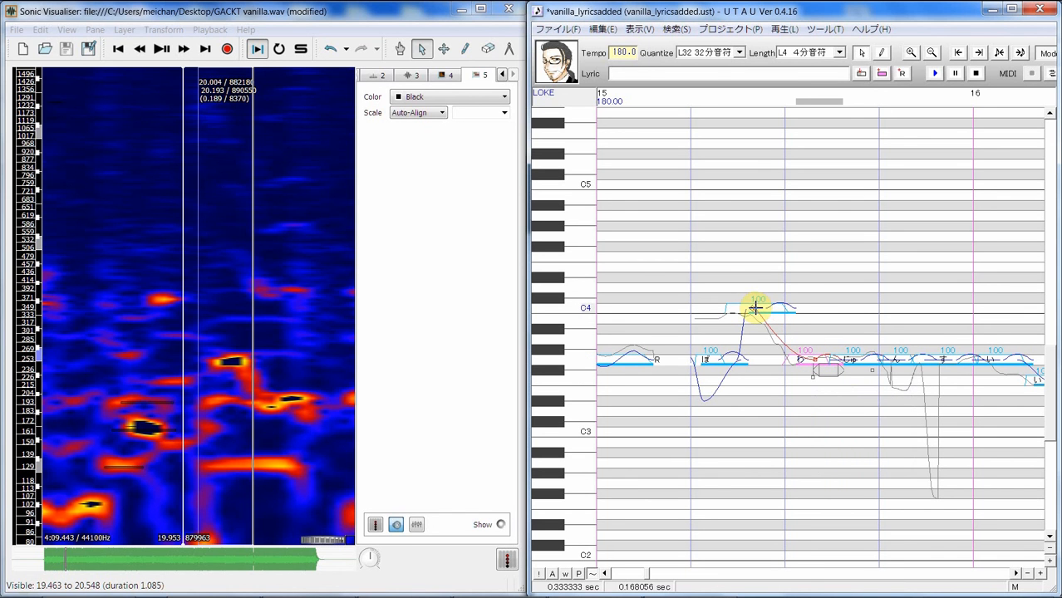
# Step: Add four points to the わ note's pitch bend and place them in a stepped fall from about C4 to G3
pyautogui.rightClick(813, 360)
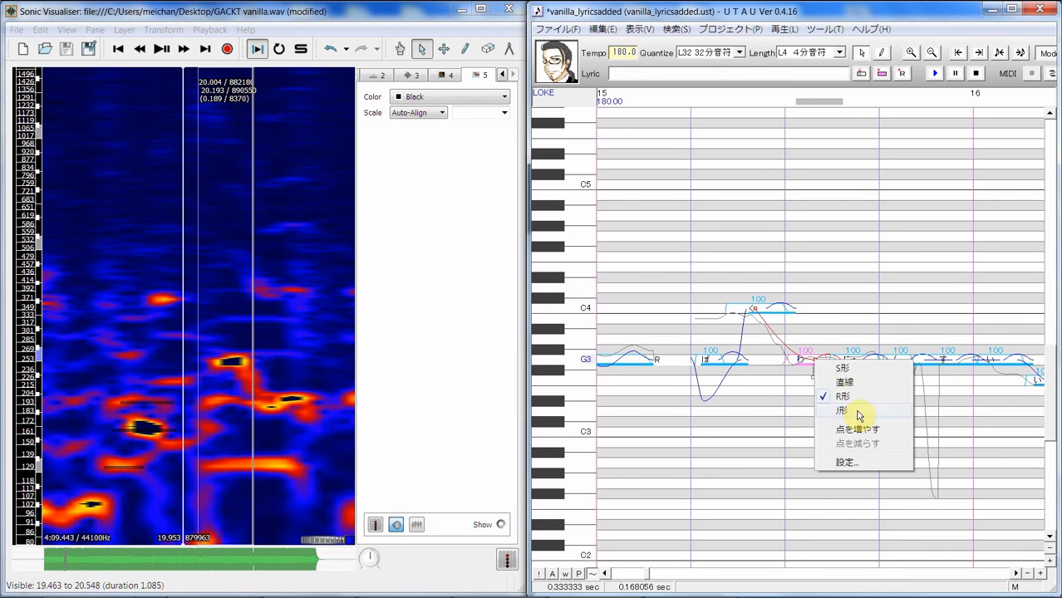
pyautogui.click(857, 429)
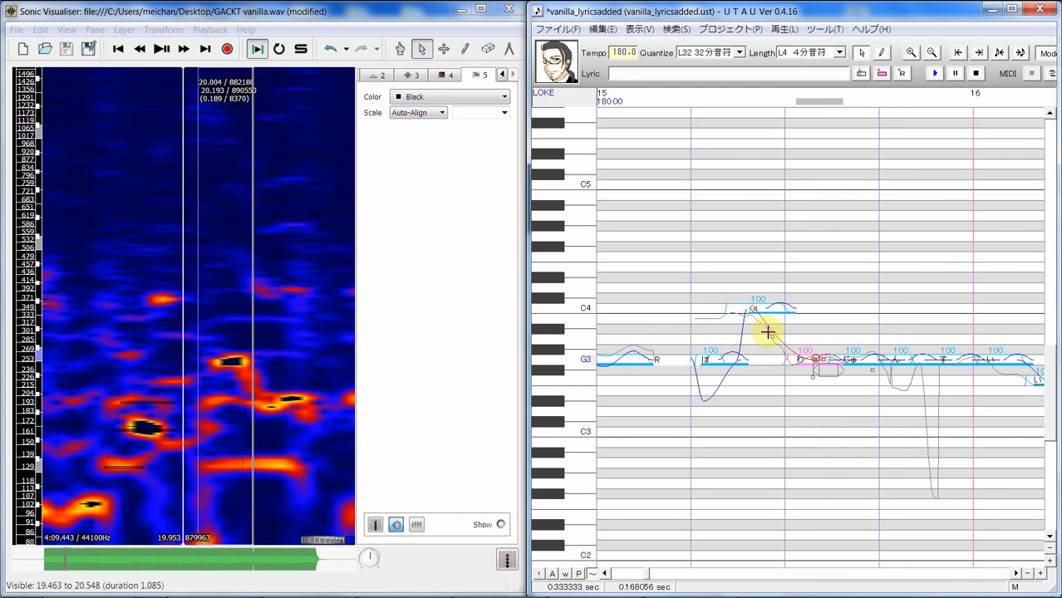
pyautogui.moveTo(769, 333); pyautogui.dragTo(764, 325)
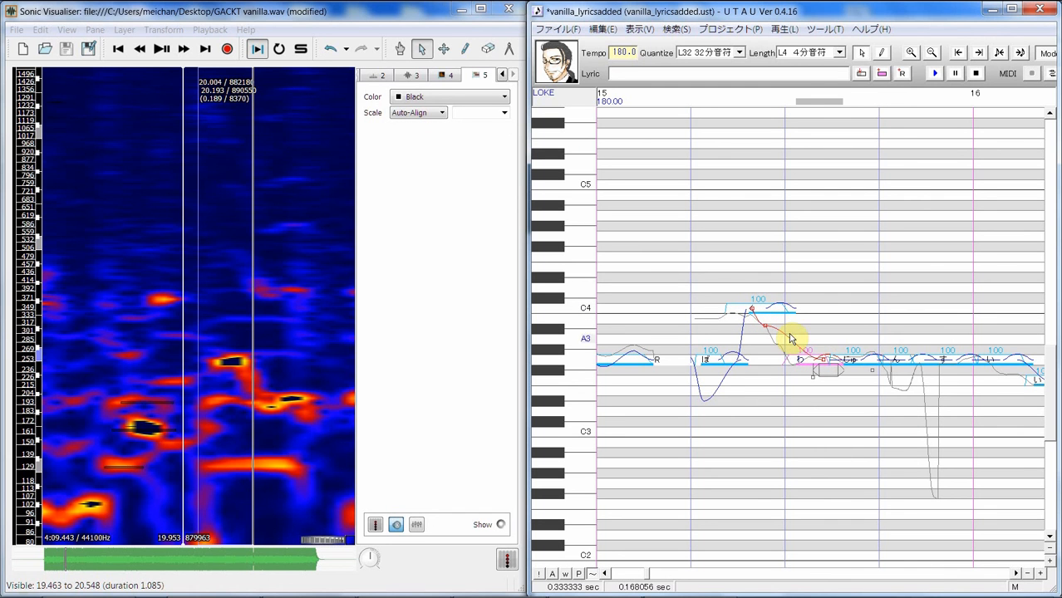
pyautogui.rightClick(823, 359)
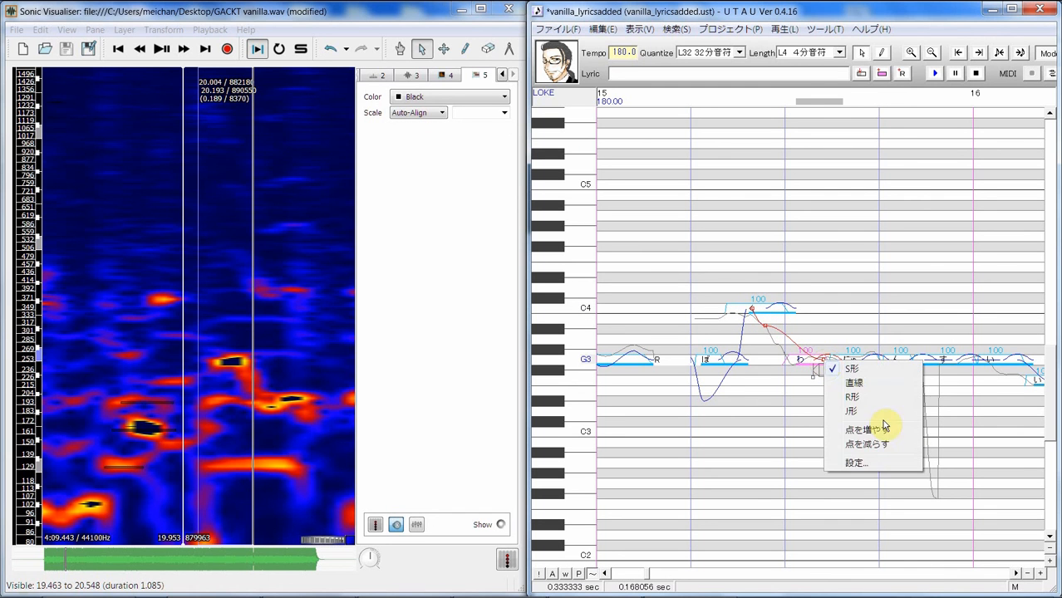
pyautogui.click(882, 427)
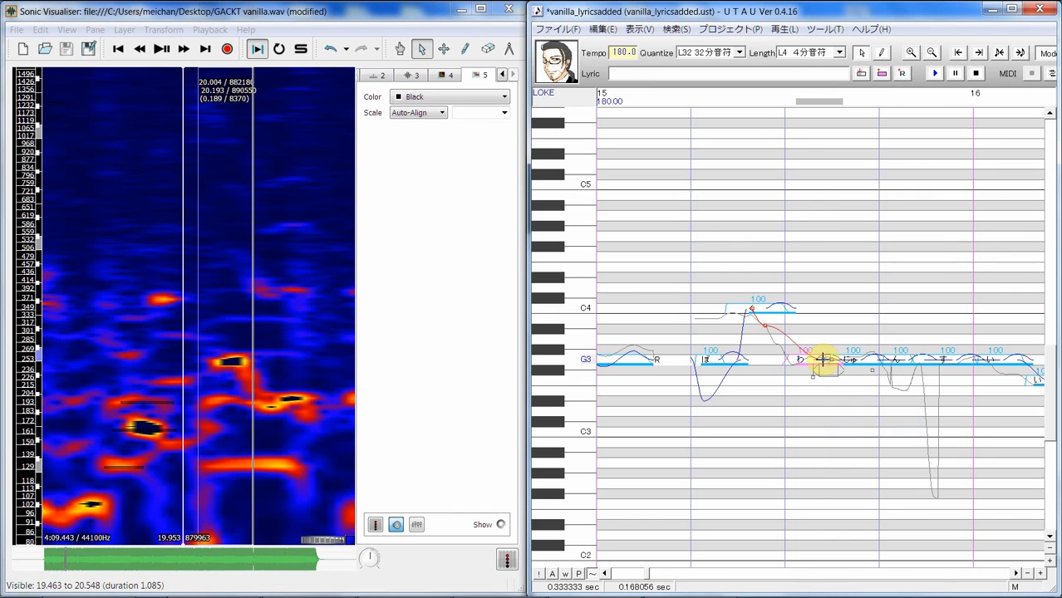
pyautogui.moveTo(823, 360); pyautogui.dragTo(777, 343)
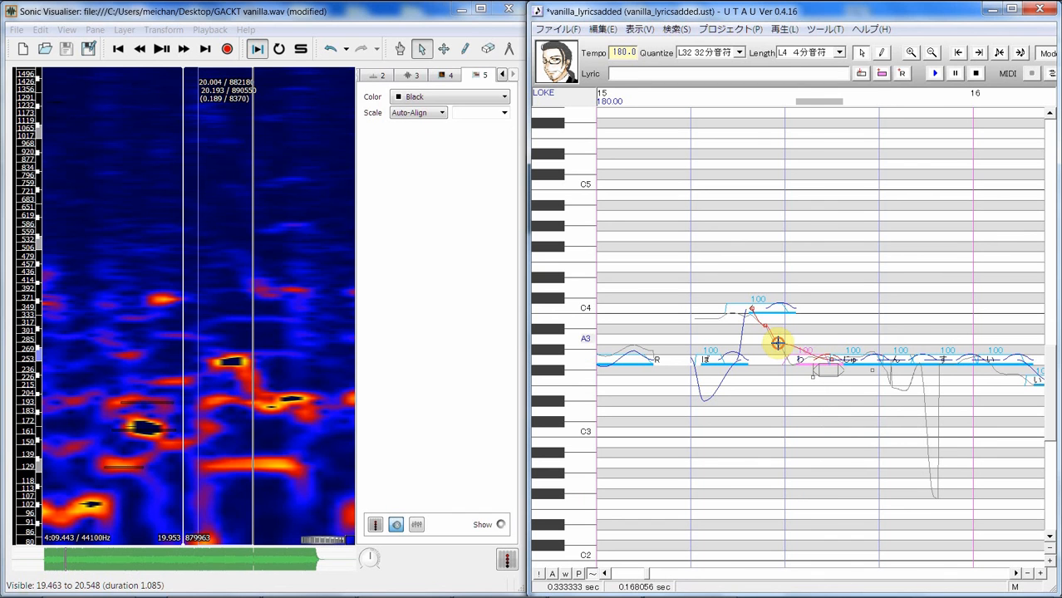
pyautogui.rightClick(830, 359)
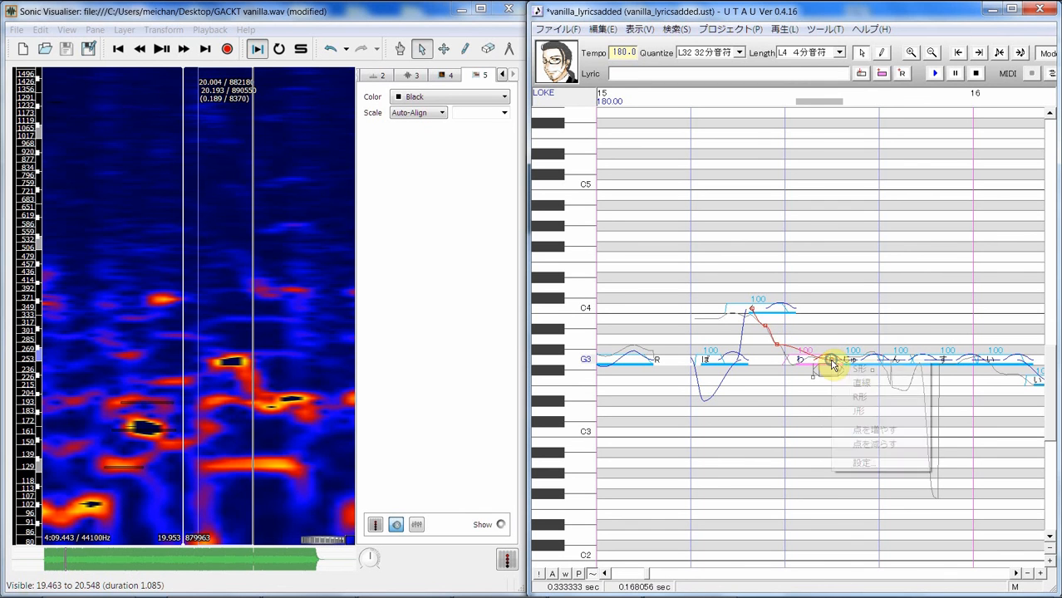
pyautogui.click(904, 438)
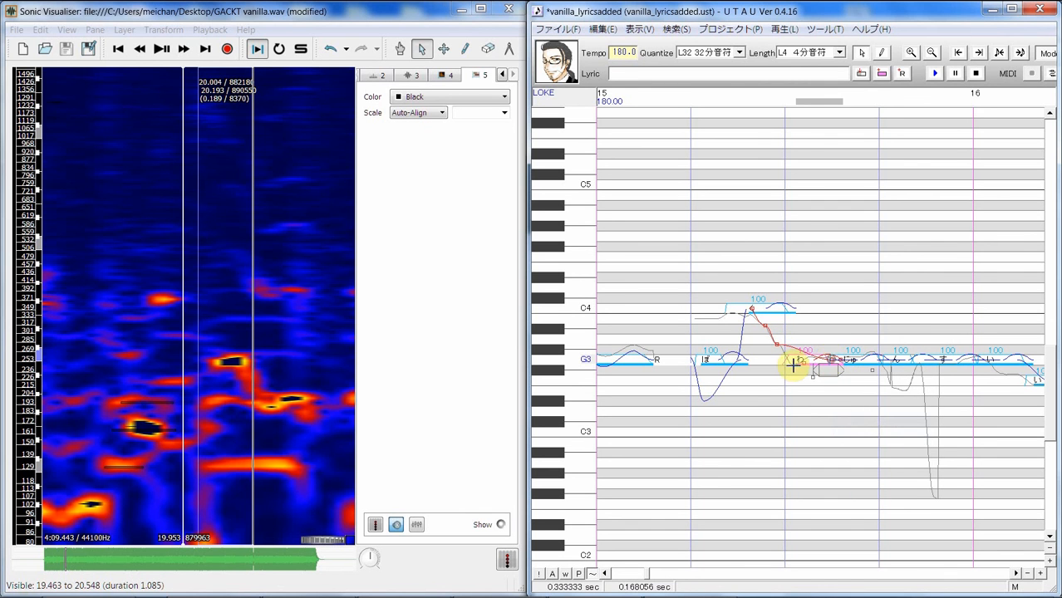
pyautogui.moveTo(792, 364); pyautogui.dragTo(794, 364)
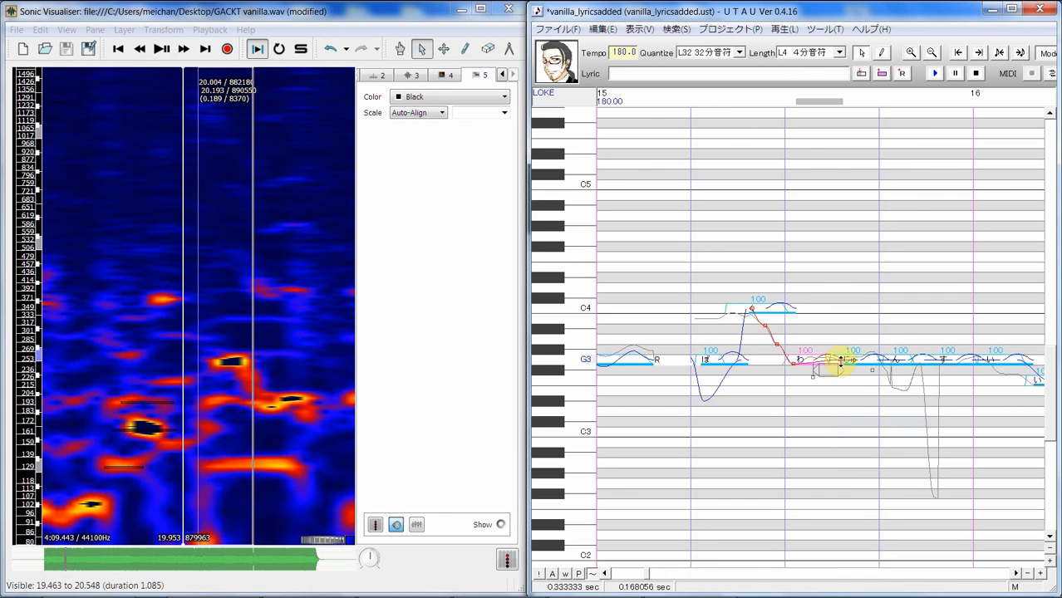
pyautogui.rightClick(841, 359)
pyautogui.click(883, 428)
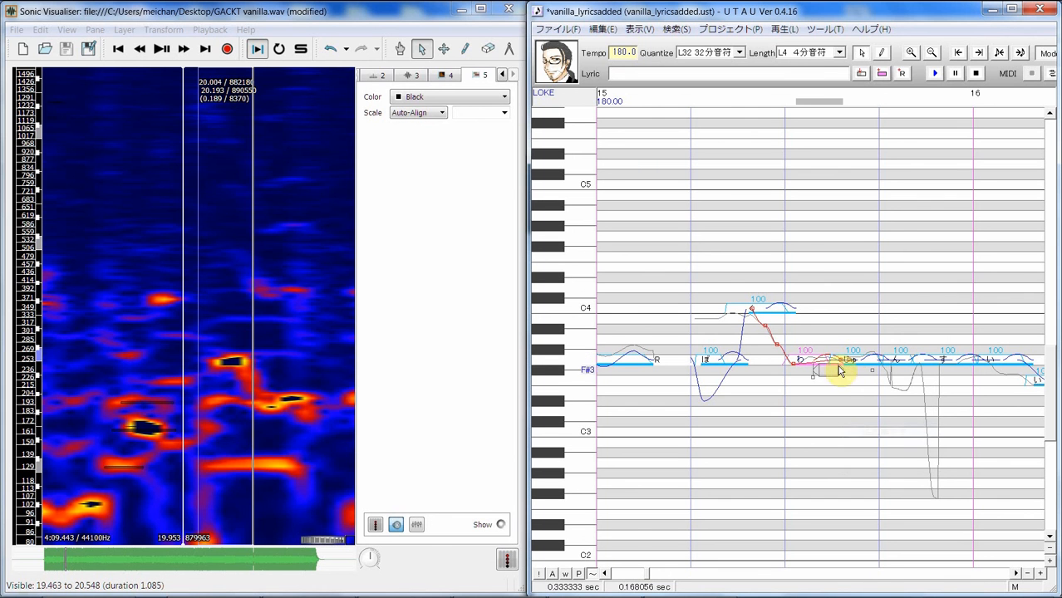
pyautogui.moveTo(841, 359); pyautogui.dragTo(806, 361)
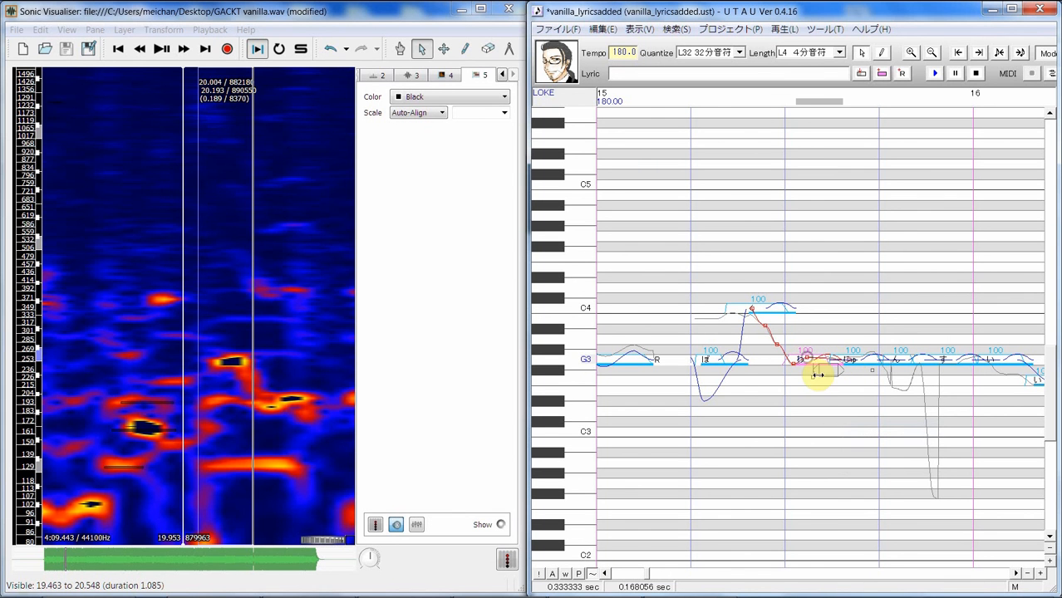
# Step: Render and play the ぼ, く and わ notes with the reshaped pitch bends
pyautogui.click(723, 374)
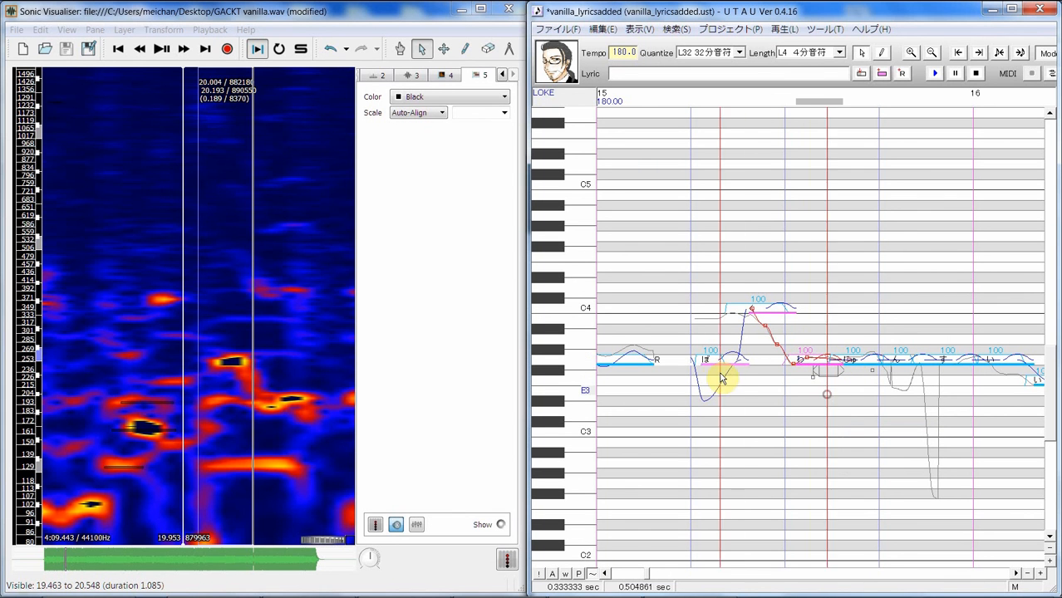
pyautogui.click(933, 74)
pyautogui.click(932, 75)
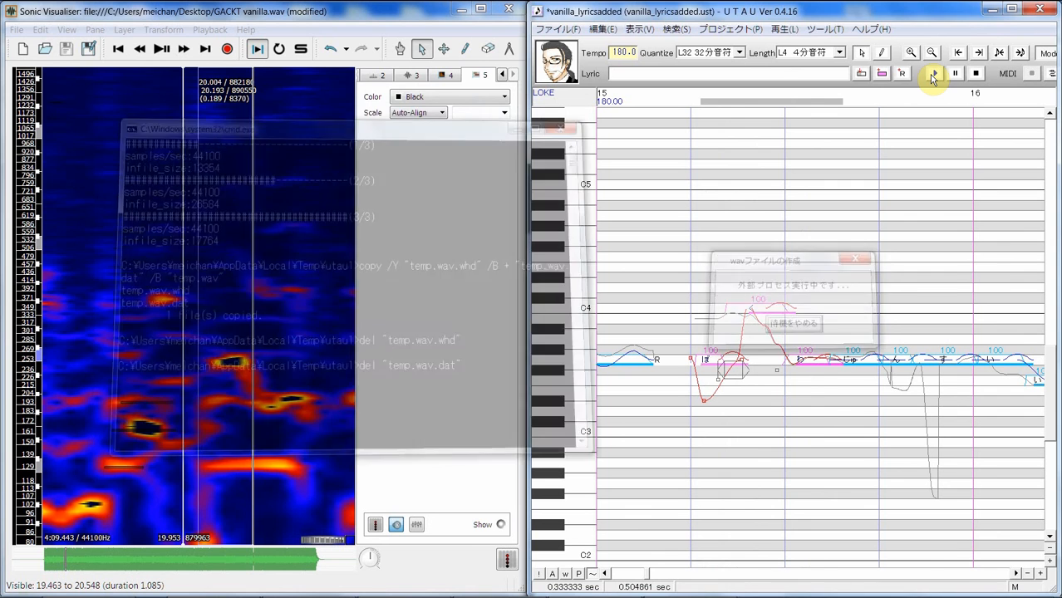
pyautogui.click(932, 74)
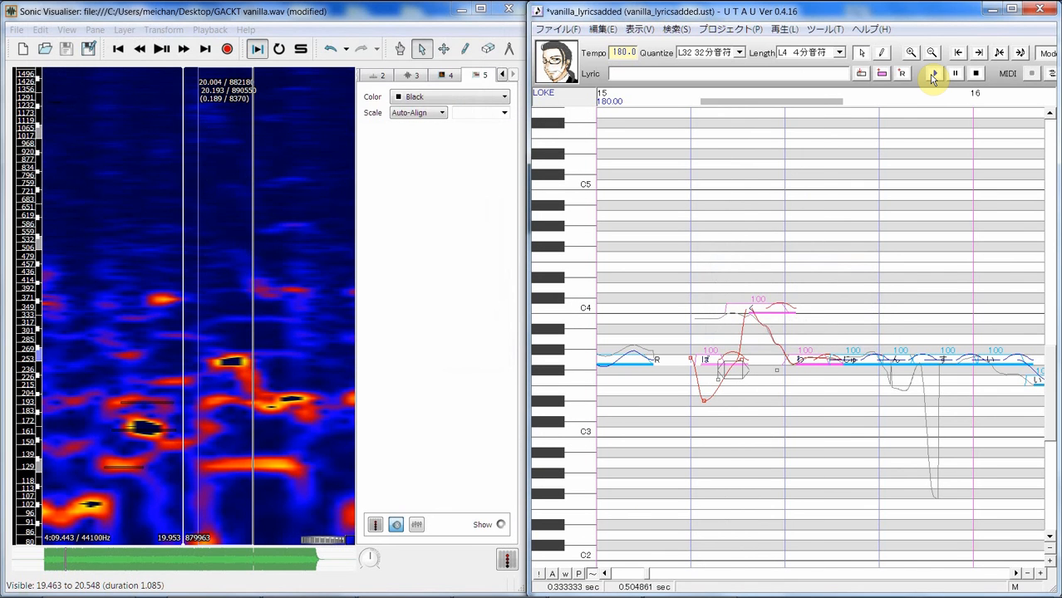
# Step: Move the end of the く note's pitch bend slightly earlier at about C4 and replay the ぼ, く and わ notes
pyautogui.click(933, 74)
pyautogui.click(785, 316)
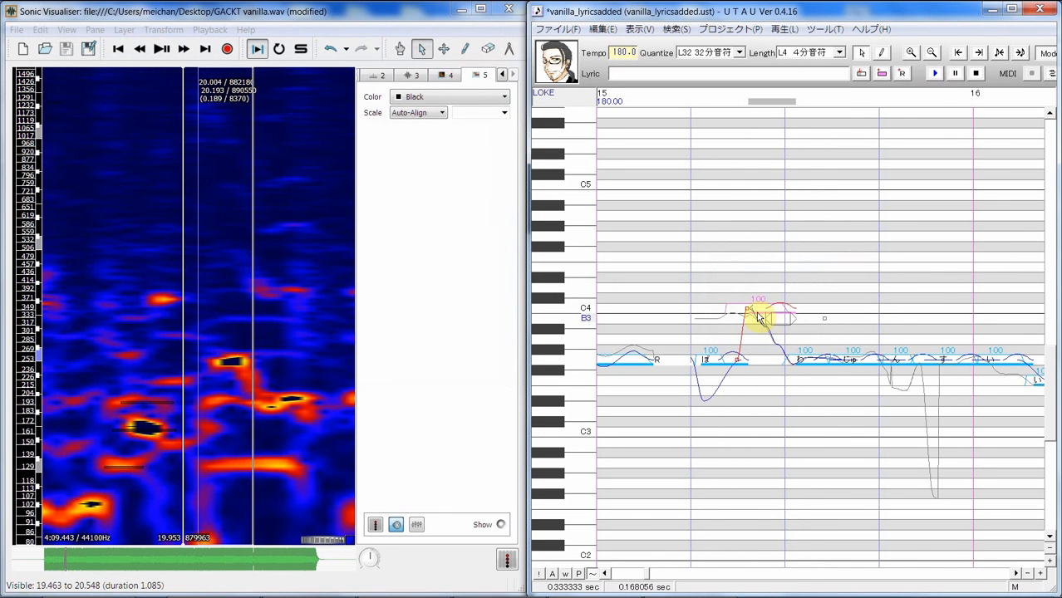
pyautogui.moveTo(745, 309); pyautogui.dragTo(742, 375)
pyautogui.click(740, 363)
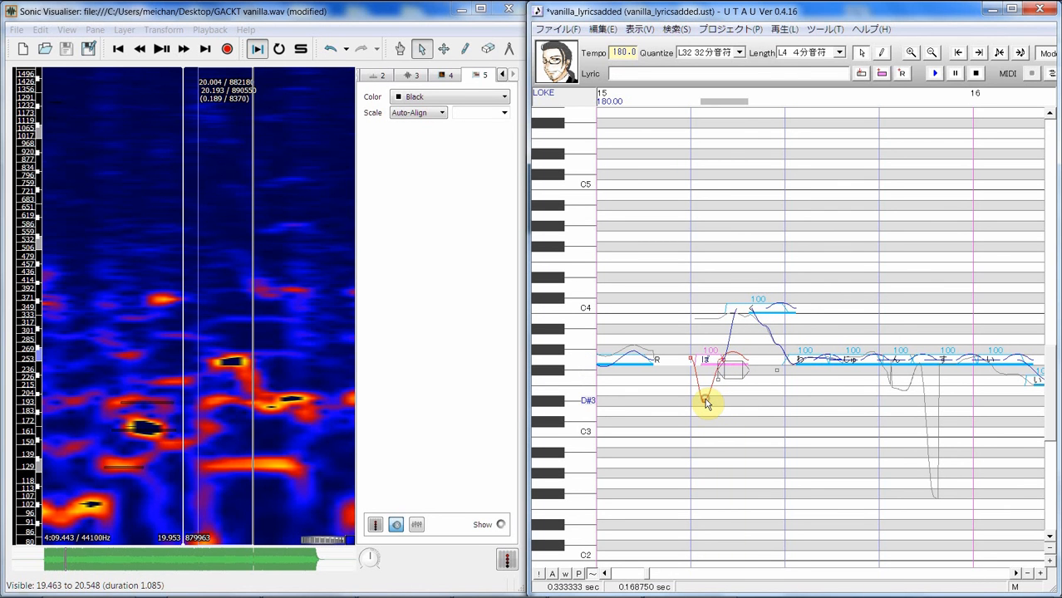
pyautogui.moveTo(705, 404); pyautogui.dragTo(818, 394)
pyautogui.click(935, 73)
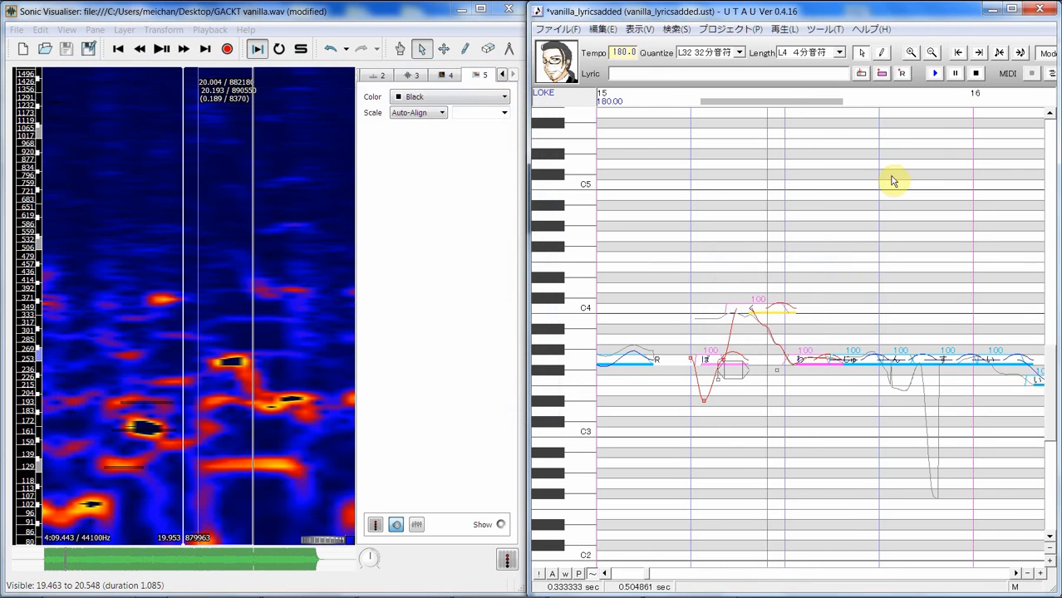
# Step: Smooth the わ note's pitch bend by starting it slightly after the く note's start and removing its second point, and replay the phrase
pyautogui.click(806, 361)
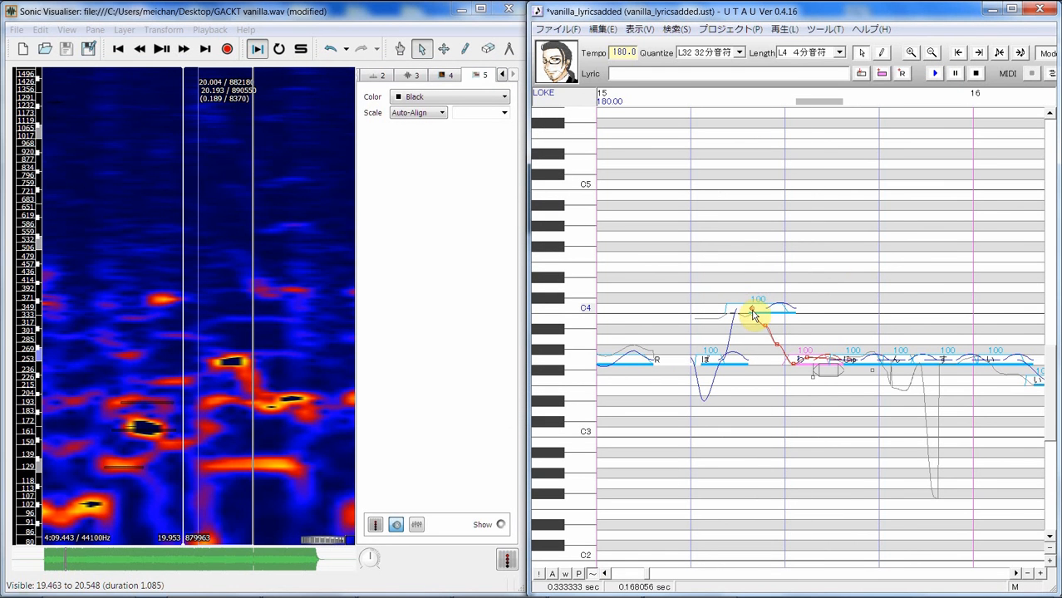
pyautogui.moveTo(752, 310); pyautogui.dragTo(761, 309)
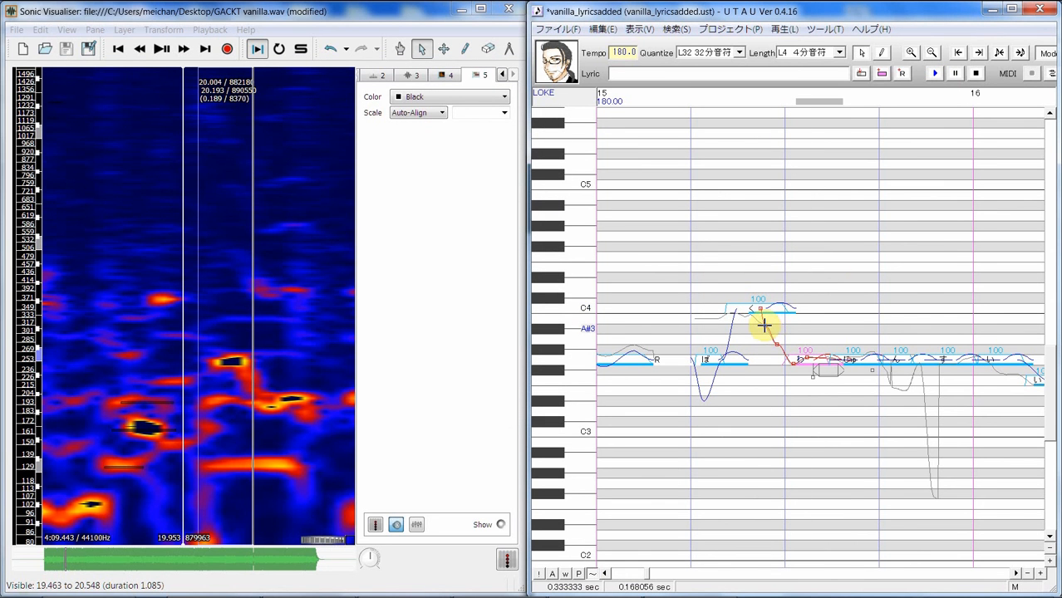
pyautogui.rightClick(766, 326)
pyautogui.click(814, 410)
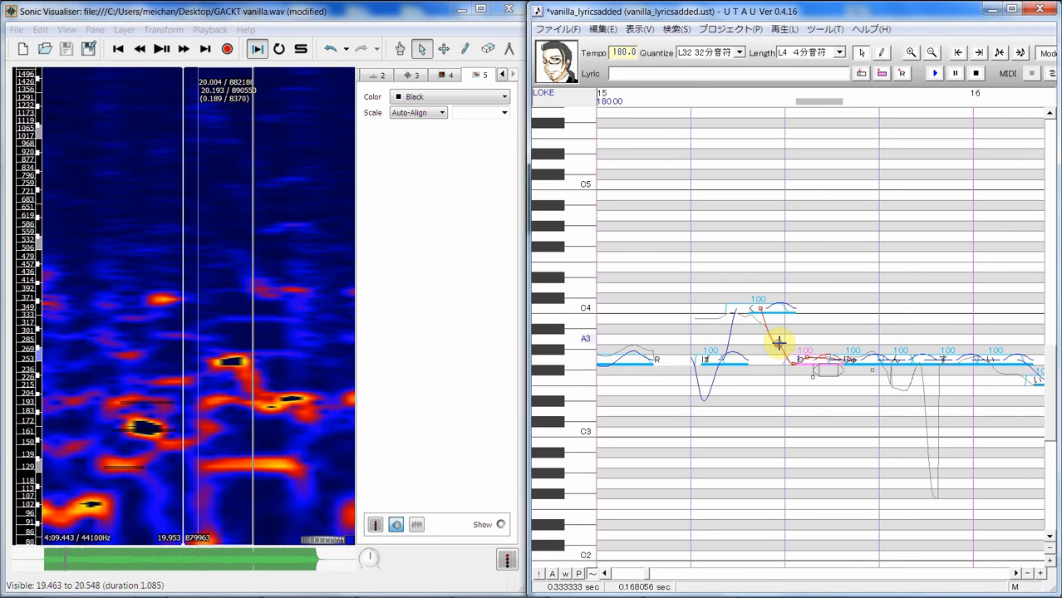
pyautogui.click(781, 343)
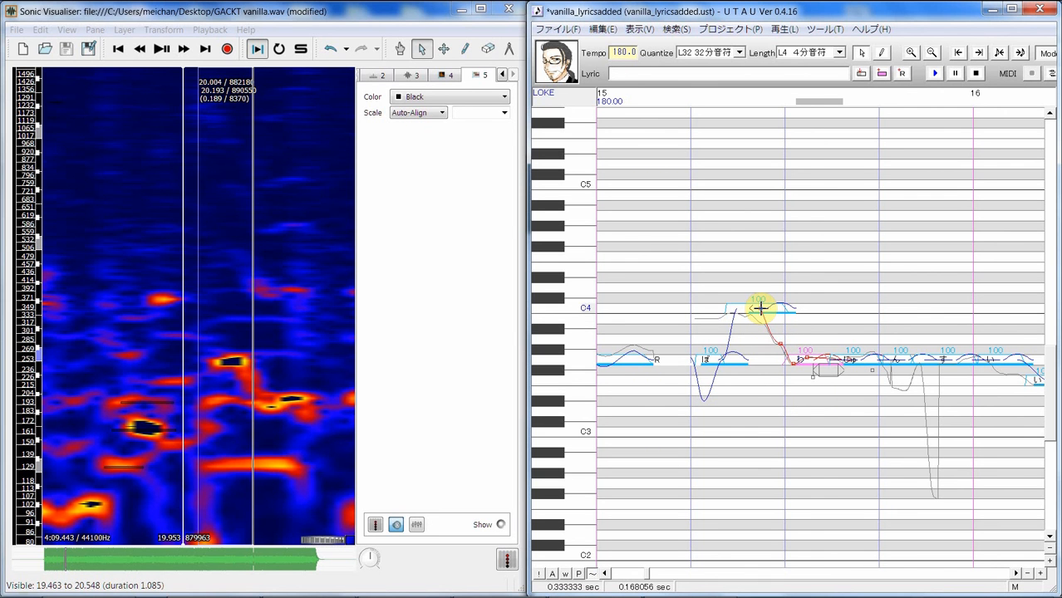
pyautogui.moveTo(716, 396); pyautogui.dragTo(814, 356)
pyautogui.click(931, 75)
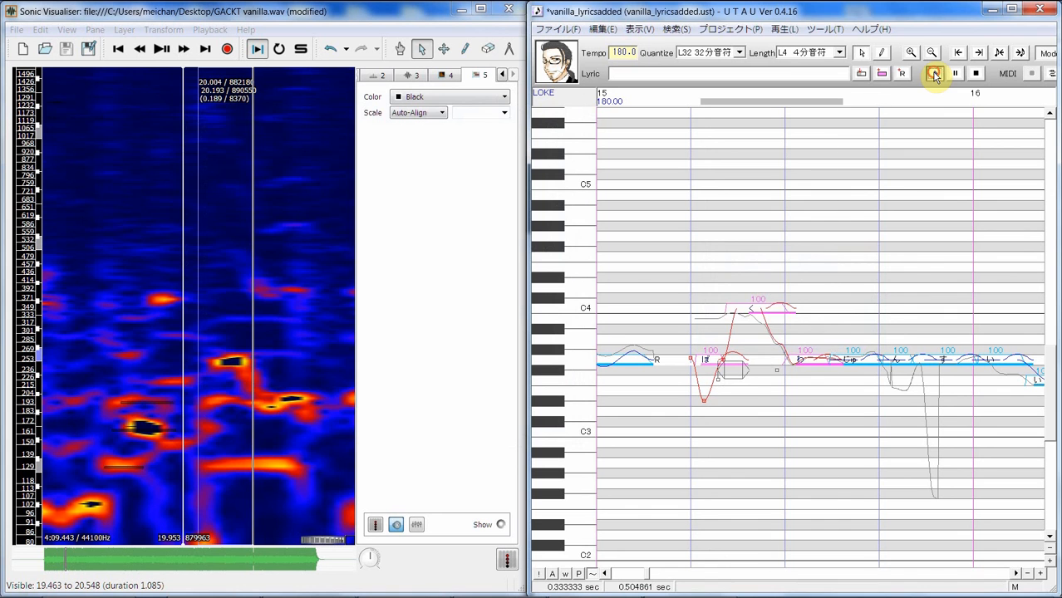
# Step: Start the わ note's pitch bend slightly earlier at about C4 and render the ぼ, く and わ notes
pyautogui.click(789, 315)
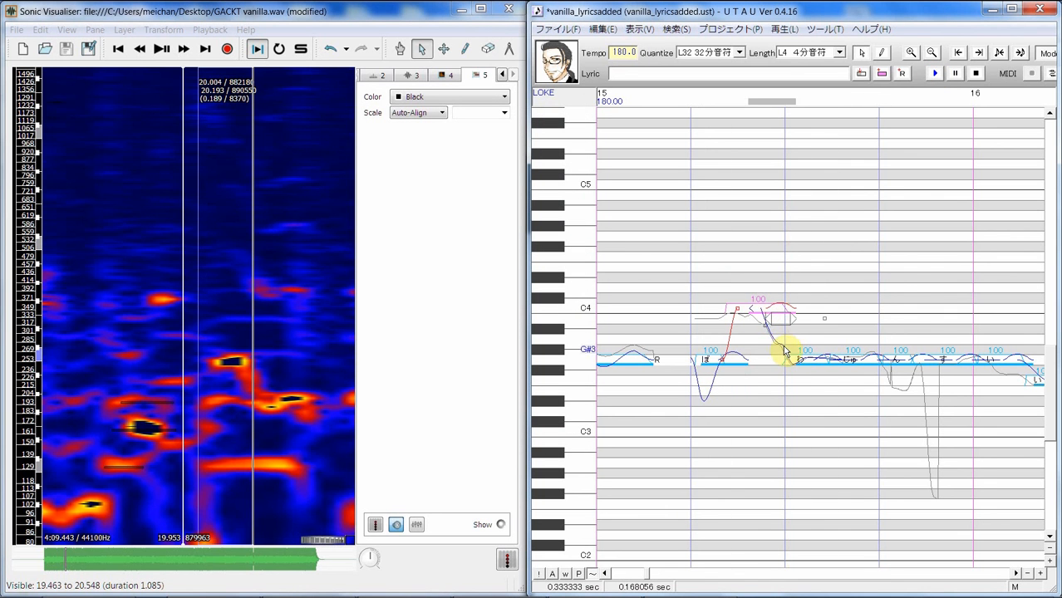
pyautogui.click(805, 363)
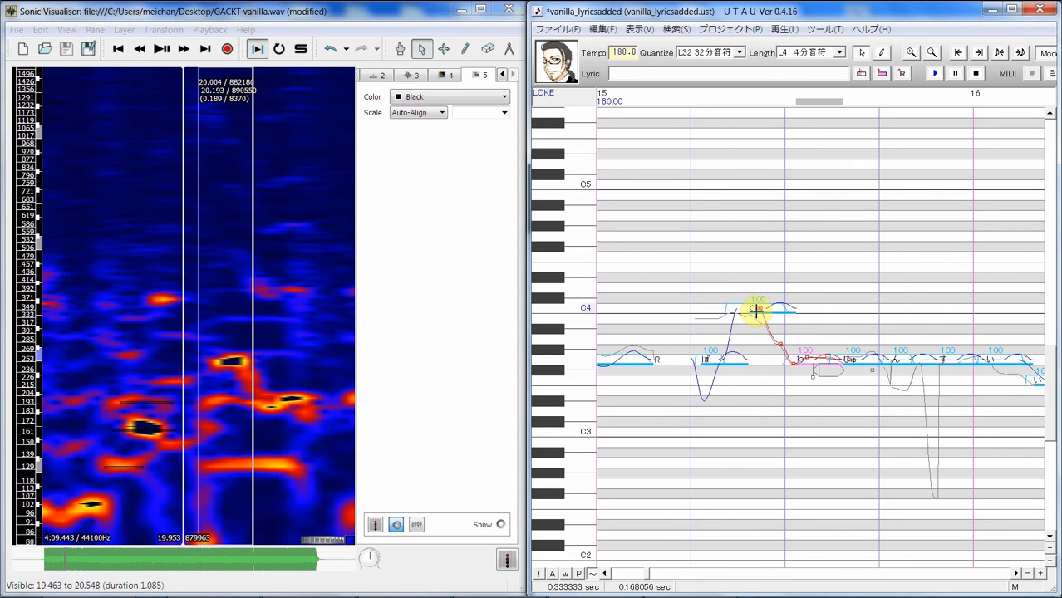
pyautogui.moveTo(719, 399); pyautogui.dragTo(832, 357)
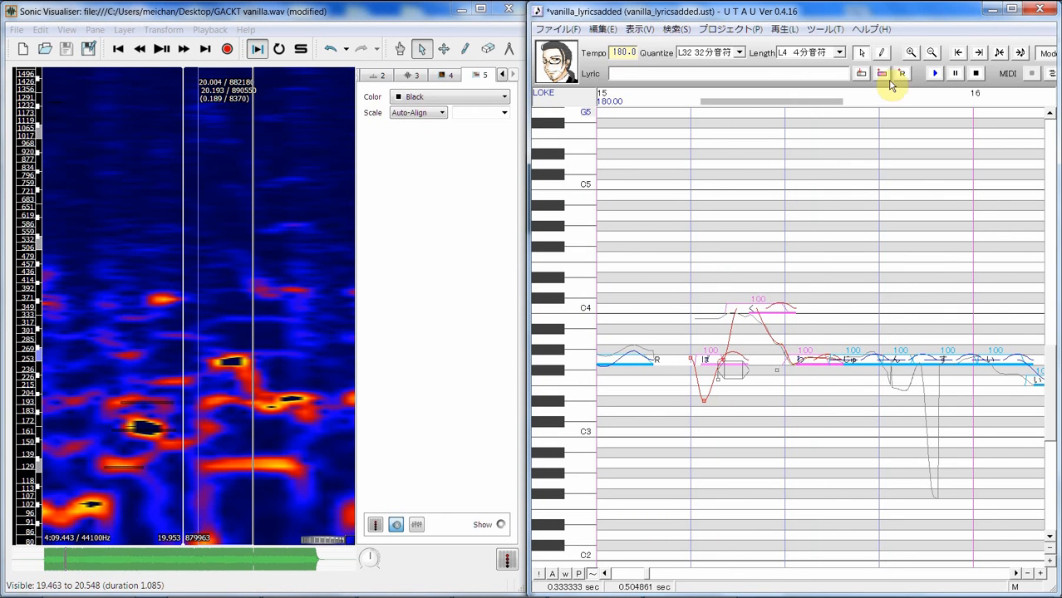
pyautogui.click(935, 74)
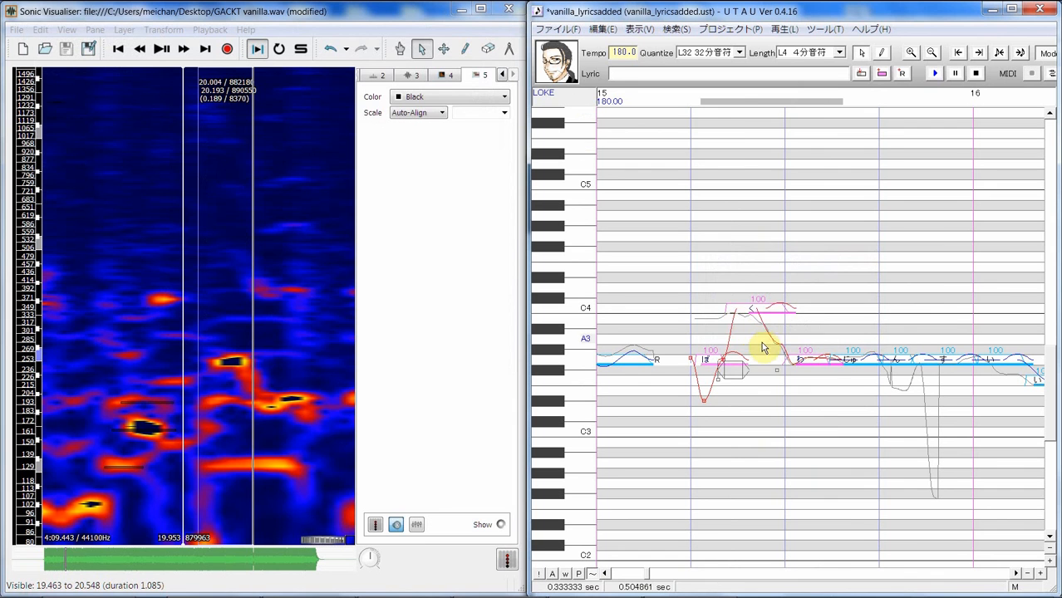
# Step: Check the く note's pitch bend options and play the ぼ, く and わ notes once more
pyautogui.click(736, 309)
pyautogui.rightClick(754, 309)
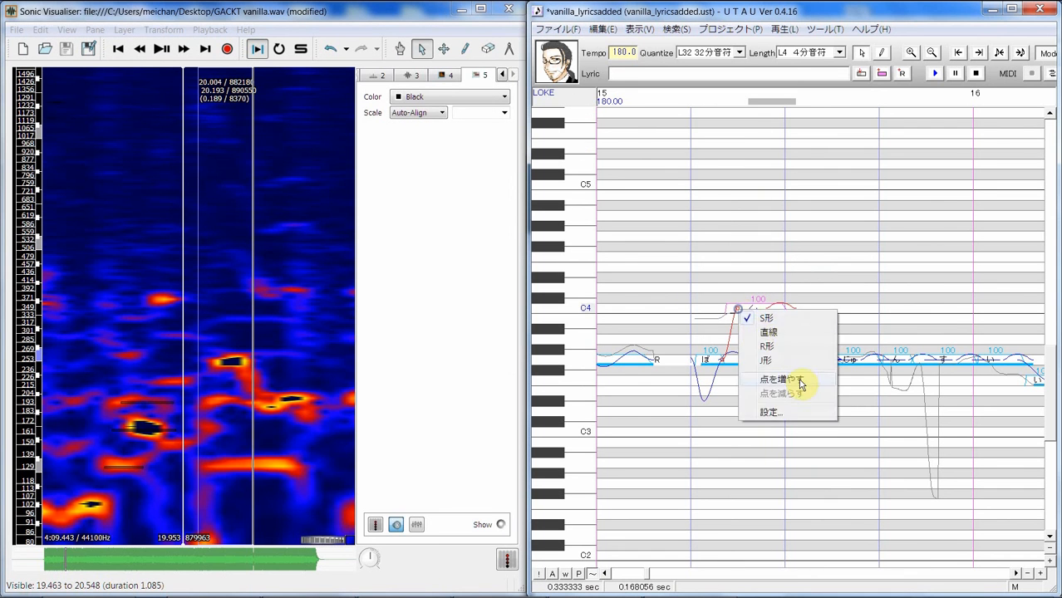
pyautogui.click(801, 380)
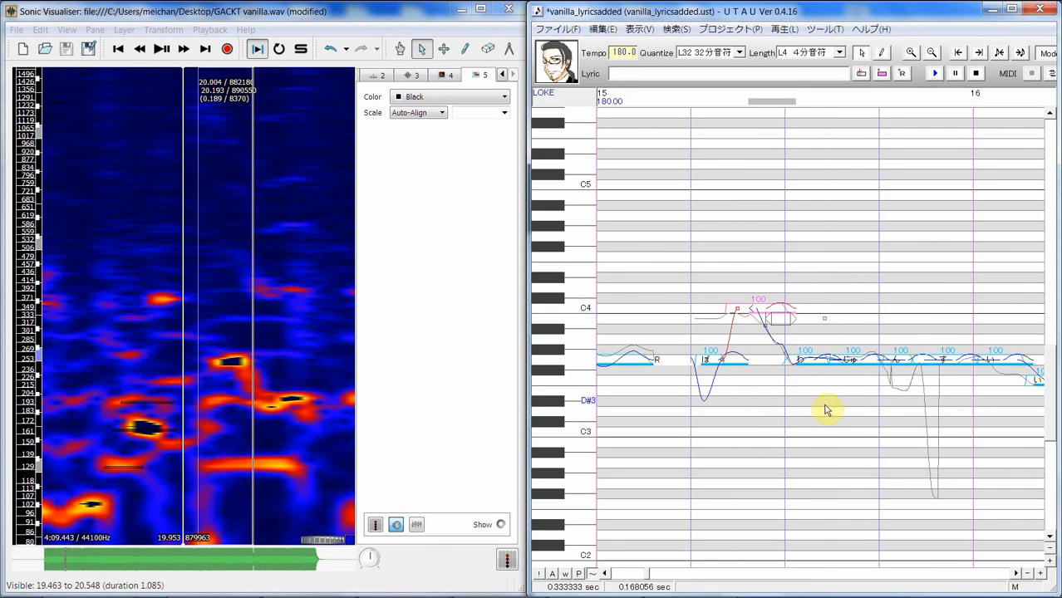
pyautogui.moveTo(826, 409); pyautogui.dragTo(749, 396)
pyautogui.click(936, 73)
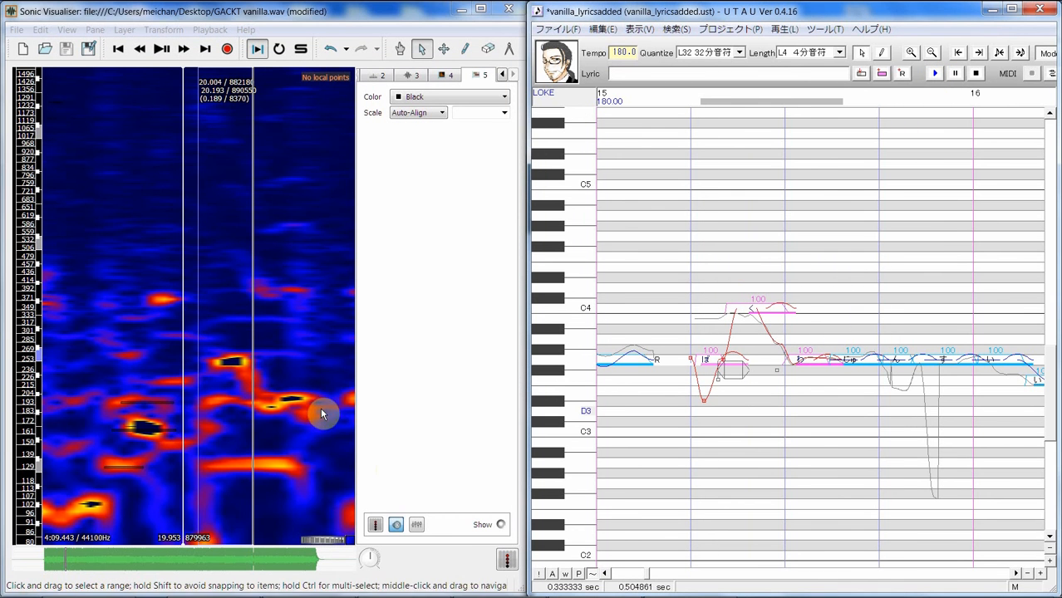
# Step: Switch to Sonic Visualiser and play the original vocal from 20.224 to 20.424 s and from 20.422 to 20.532 s
pyautogui.click(281, 413)
pyautogui.moveTo(297, 406); pyautogui.dragTo(241, 403)
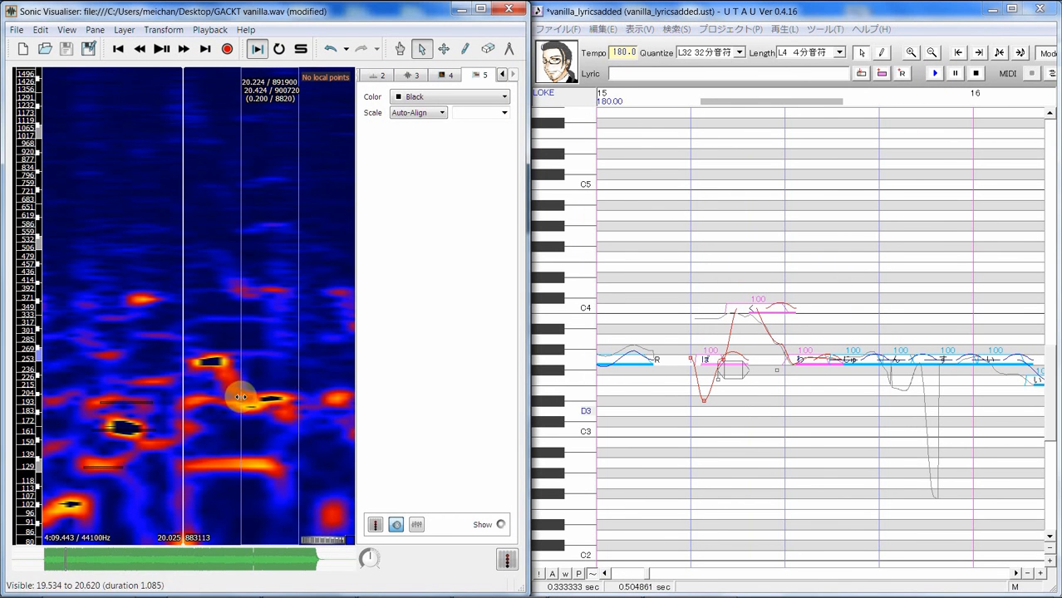
pyautogui.press('s')
pyautogui.press('space')
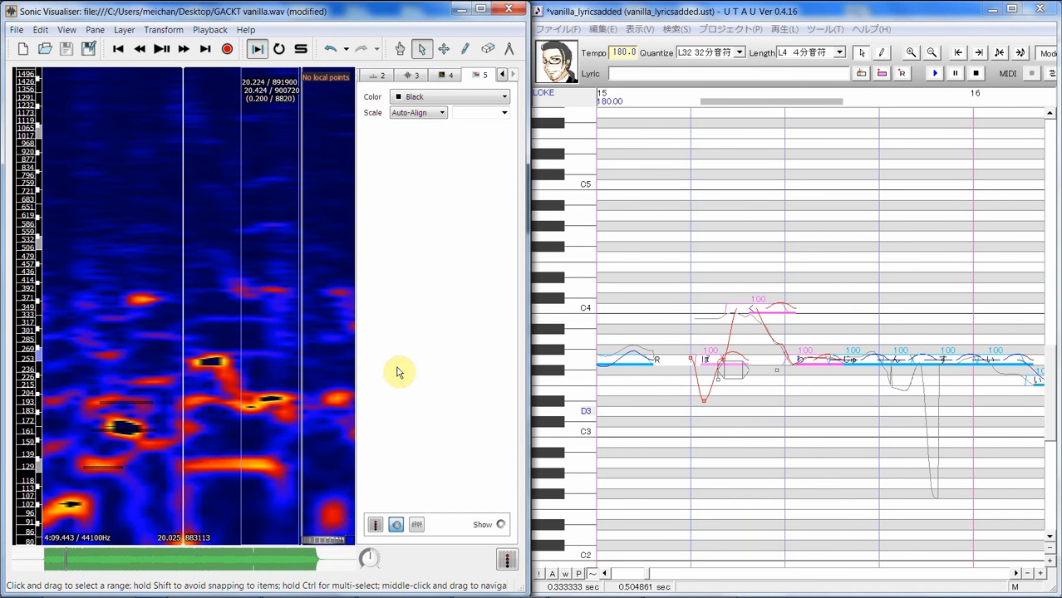
pyautogui.press('s')
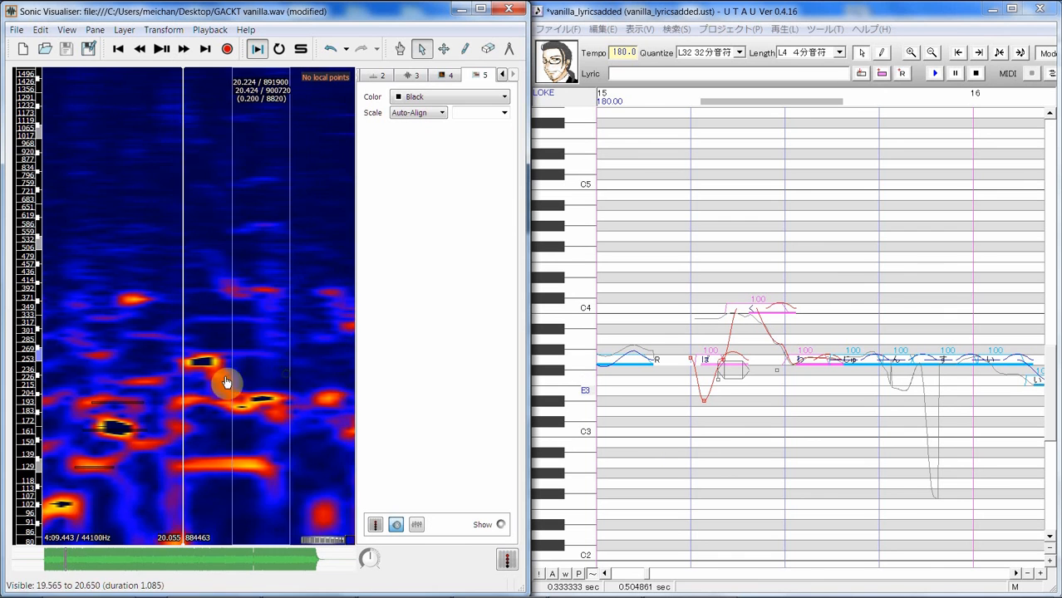
pyautogui.moveTo(220, 383); pyautogui.dragTo(187, 411)
pyautogui.press('s')
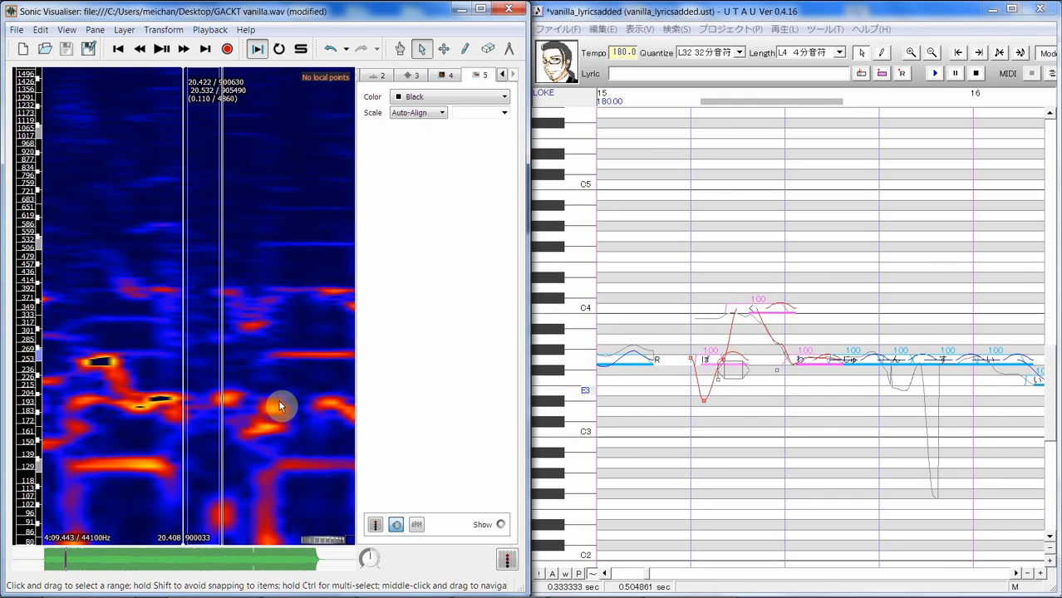
# Step: In UTAU, add a pitch bend point dipping to about F3 on the じゅ note, adjust its vibrato, and play わ and じゅ
pyautogui.click(859, 397)
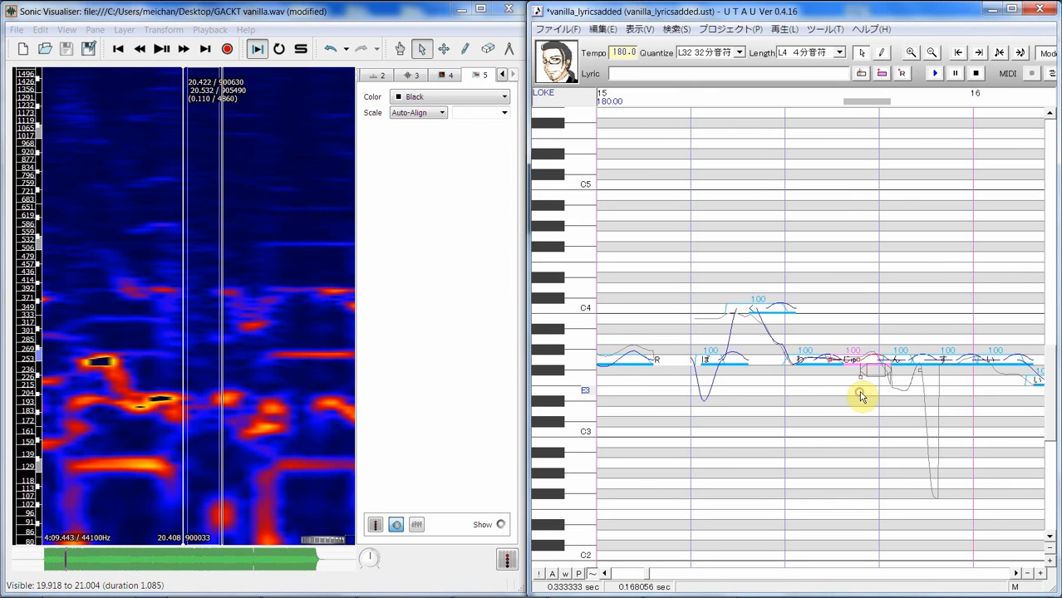
pyautogui.rightClick(859, 359)
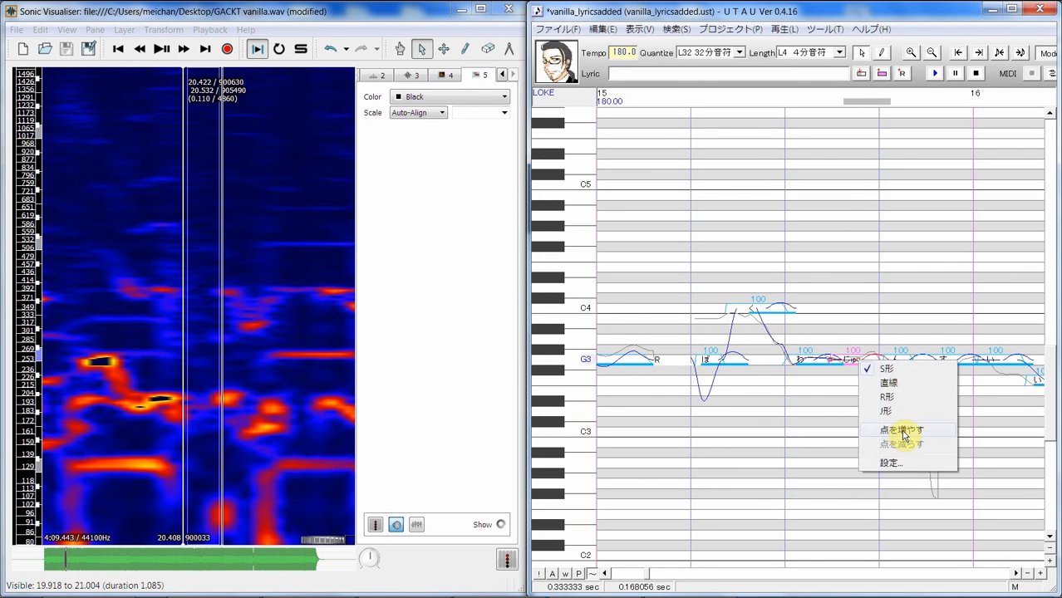
pyautogui.click(902, 429)
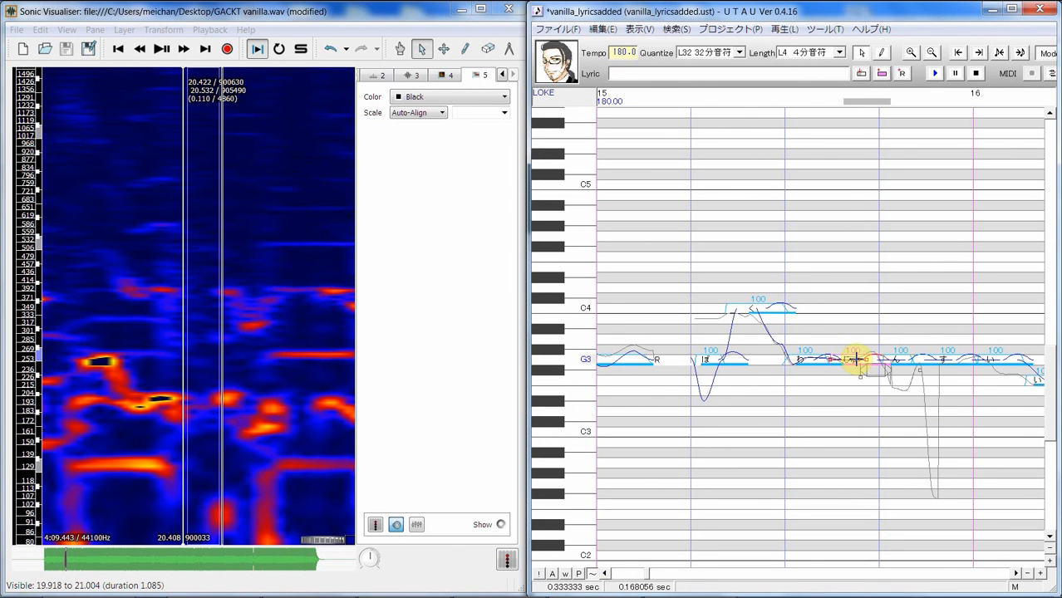
pyautogui.moveTo(856, 359); pyautogui.dragTo(852, 379)
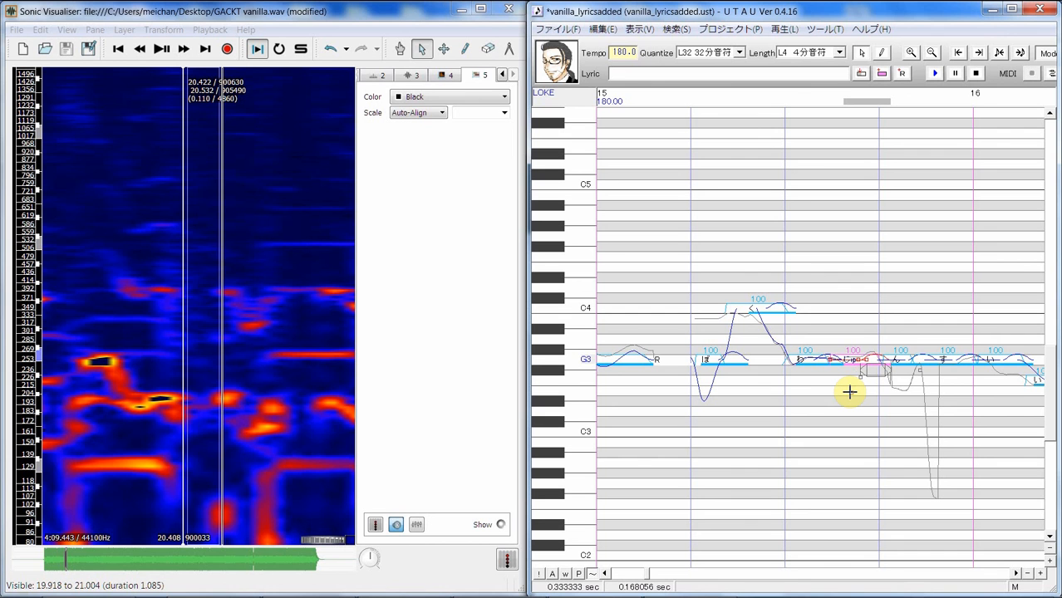
pyautogui.moveTo(852, 382); pyautogui.dragTo(847, 382)
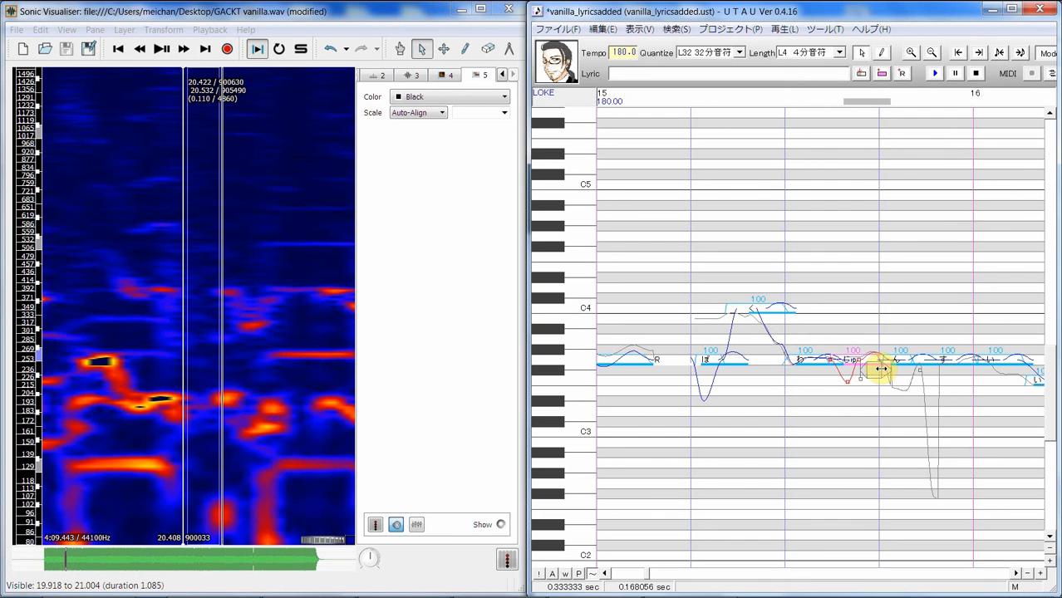
pyautogui.moveTo(880, 368); pyautogui.dragTo(861, 379)
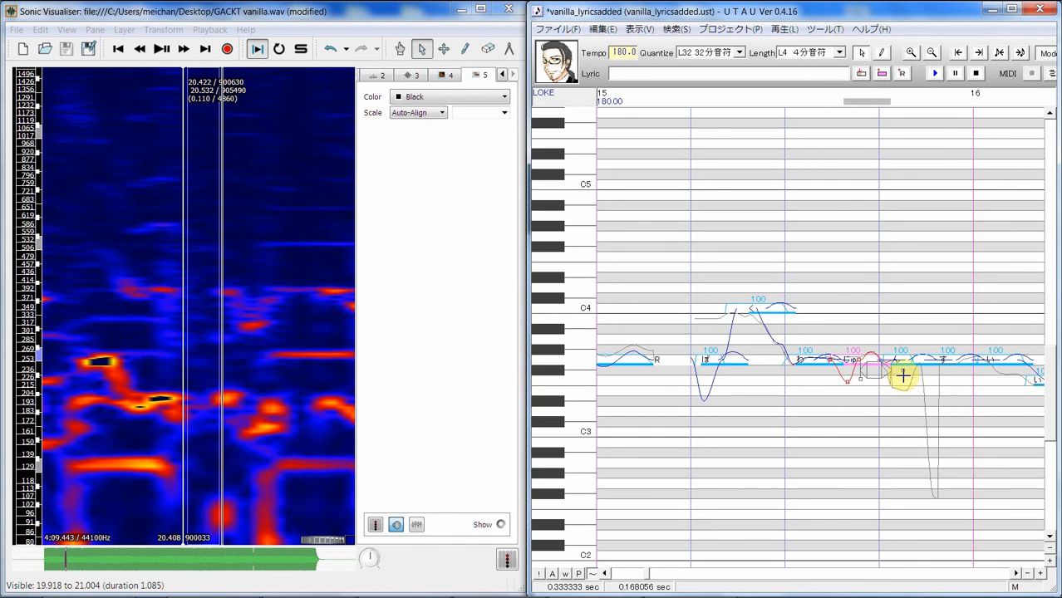
pyautogui.moveTo(901, 378); pyautogui.dragTo(818, 408)
pyautogui.click(935, 73)
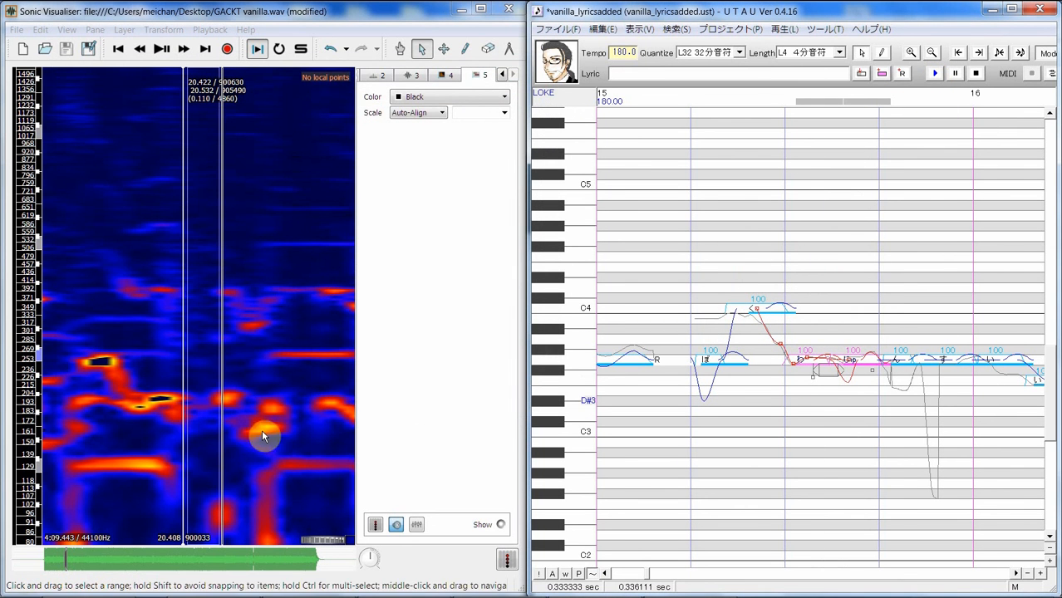
# Step: Switch to Sonic Visualiser and play the original vocal from 20.497 to 20.630 s and from 20.628 to 20.763 s
pyautogui.click(247, 399)
pyautogui.moveTo(247, 399); pyautogui.dragTo(209, 407)
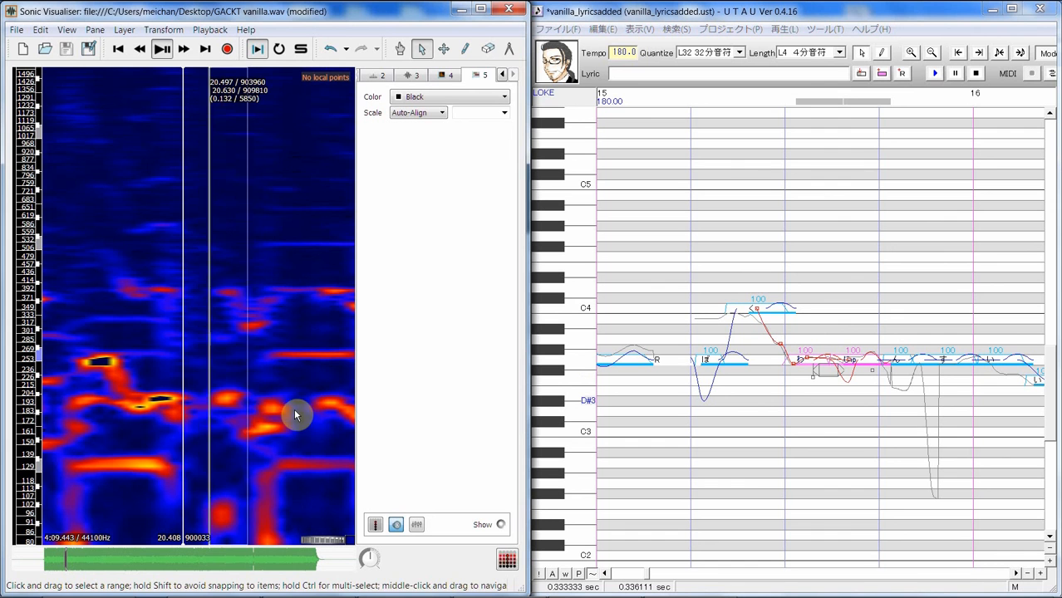
pyautogui.moveTo(288, 406); pyautogui.dragTo(247, 417)
pyautogui.press('space')
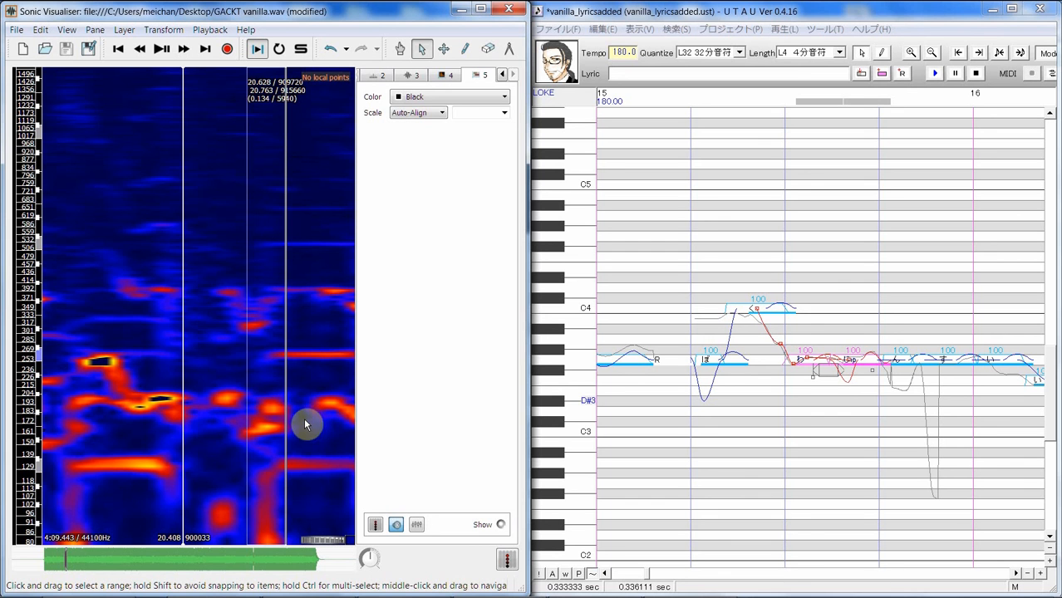
# Step: In UTAU, add a point to the ん note's pitch bend and lower it to about D#3
pyautogui.click(904, 370)
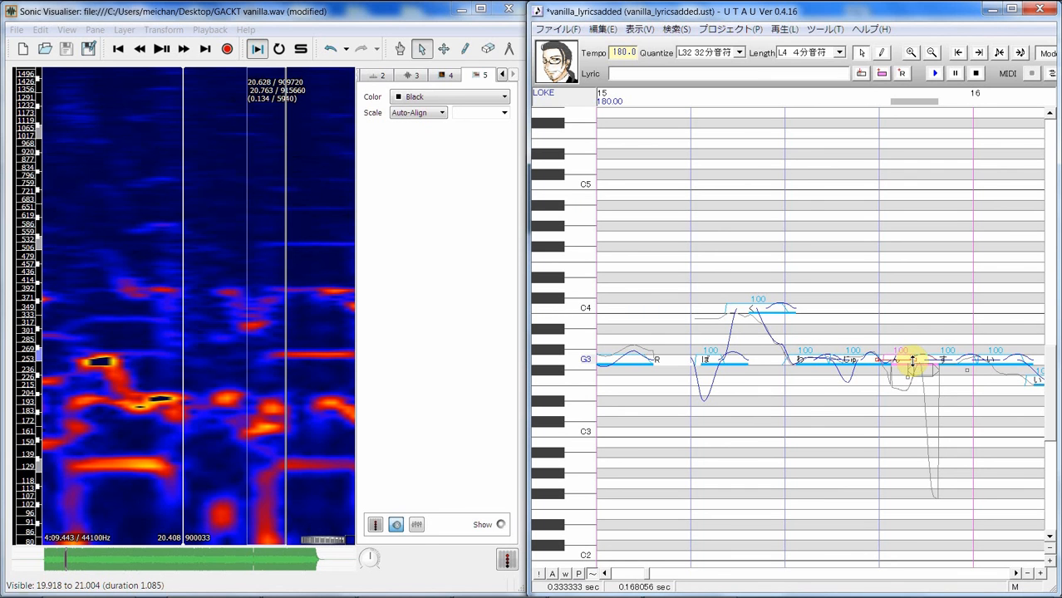
pyautogui.rightClick(913, 360)
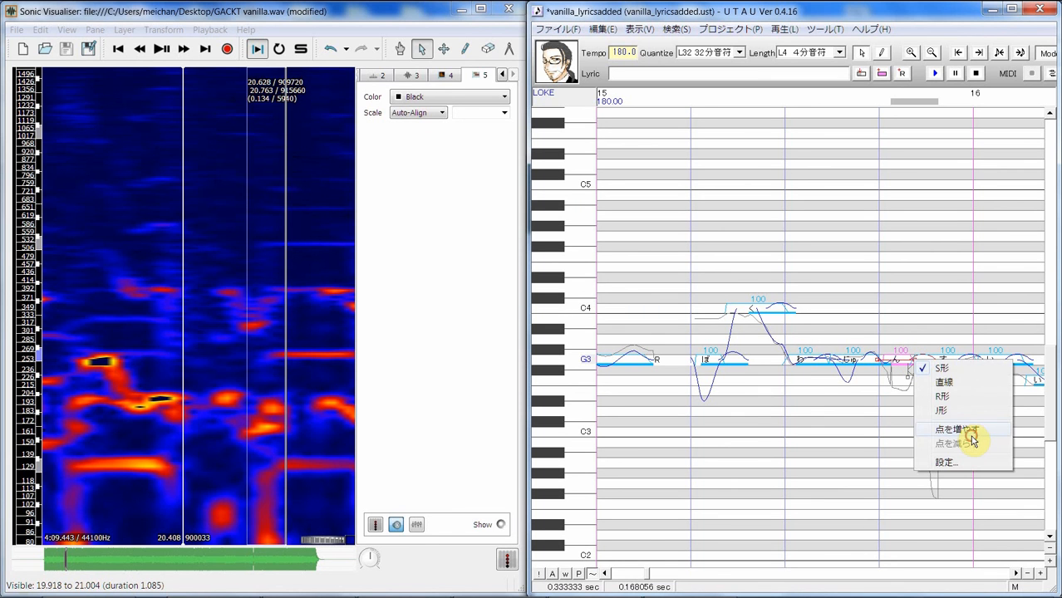
pyautogui.click(972, 442)
pyautogui.moveTo(909, 375); pyautogui.dragTo(900, 405)
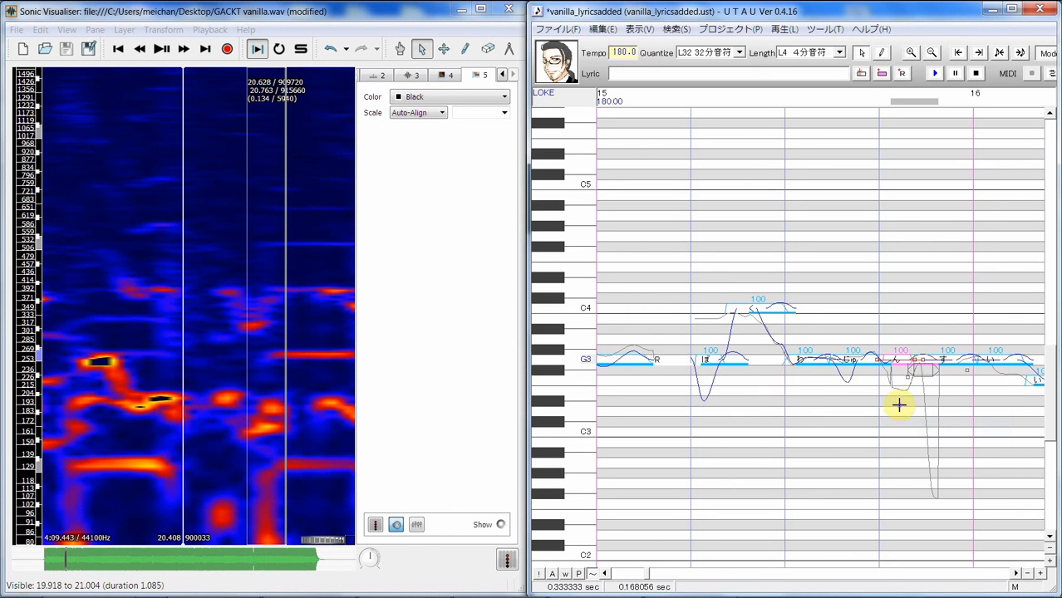
pyautogui.click(900, 400)
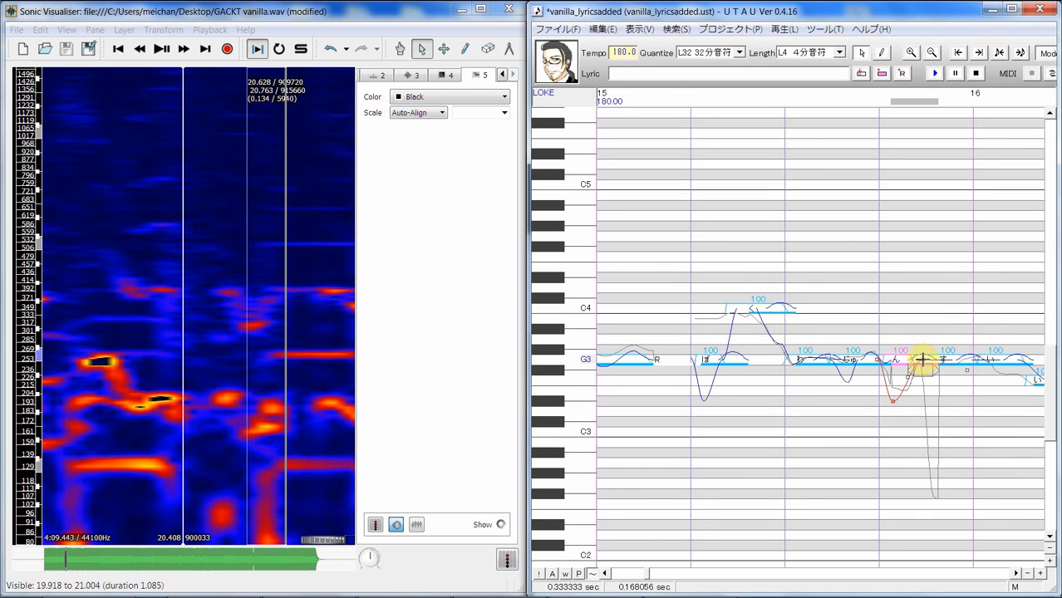
# Step: Add a second low point at about D#3 to the ん note's bend and narrow the dip by moving its start and end inward
pyautogui.rightClick(922, 359)
pyautogui.click(967, 430)
pyautogui.moveTo(922, 359); pyautogui.dragTo(908, 401)
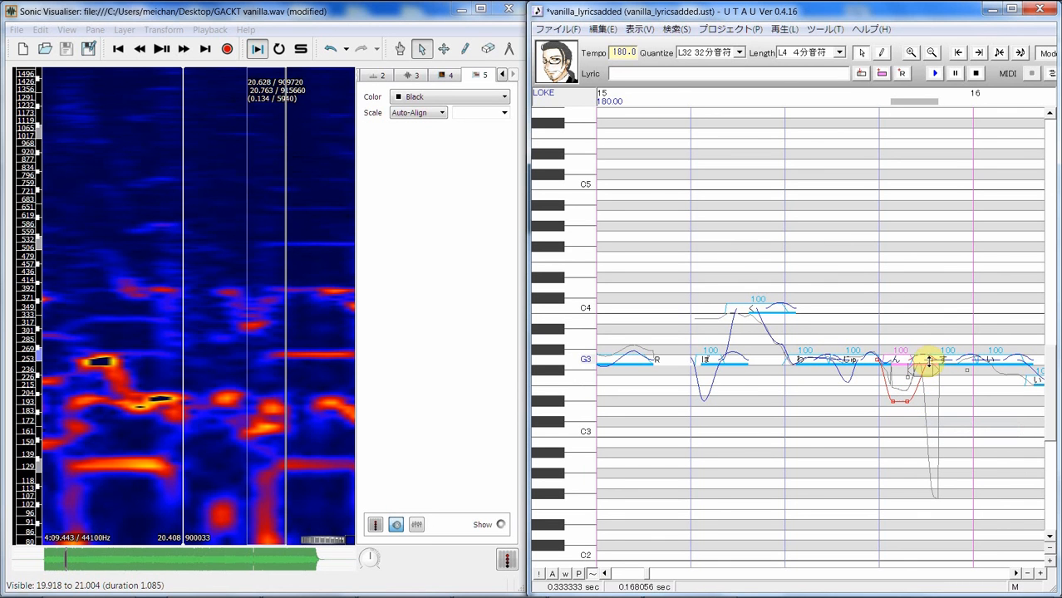
pyautogui.moveTo(918, 361); pyautogui.dragTo(911, 407)
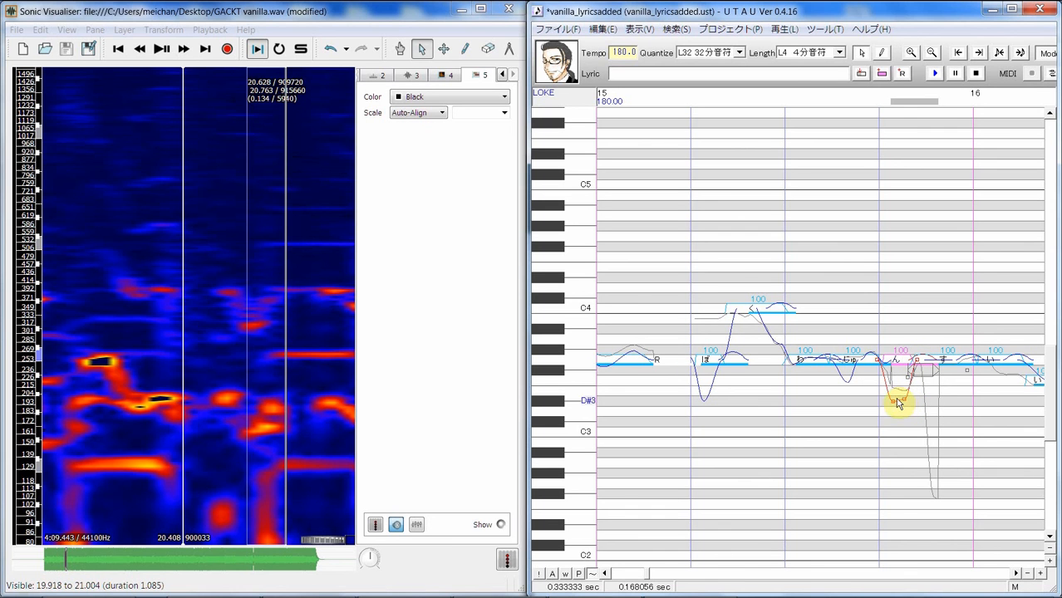
pyautogui.click(877, 362)
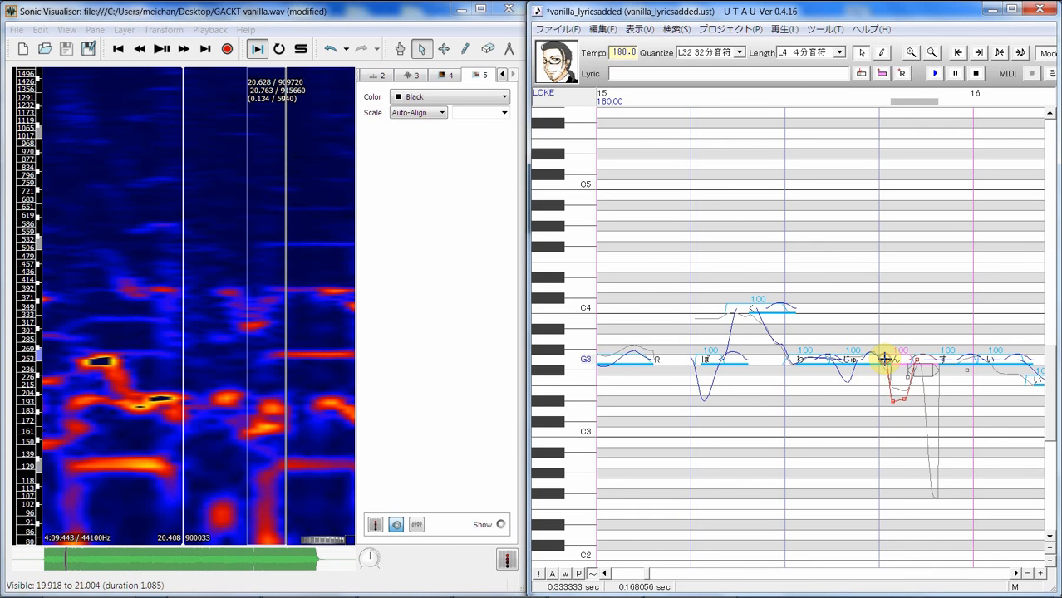
# Step: Even out the two low points of the ん note's pitch bend at about D#3 and set the segment's curve shape to R形
pyautogui.moveTo(884, 359); pyautogui.dragTo(907, 401)
pyautogui.rightClick(894, 399)
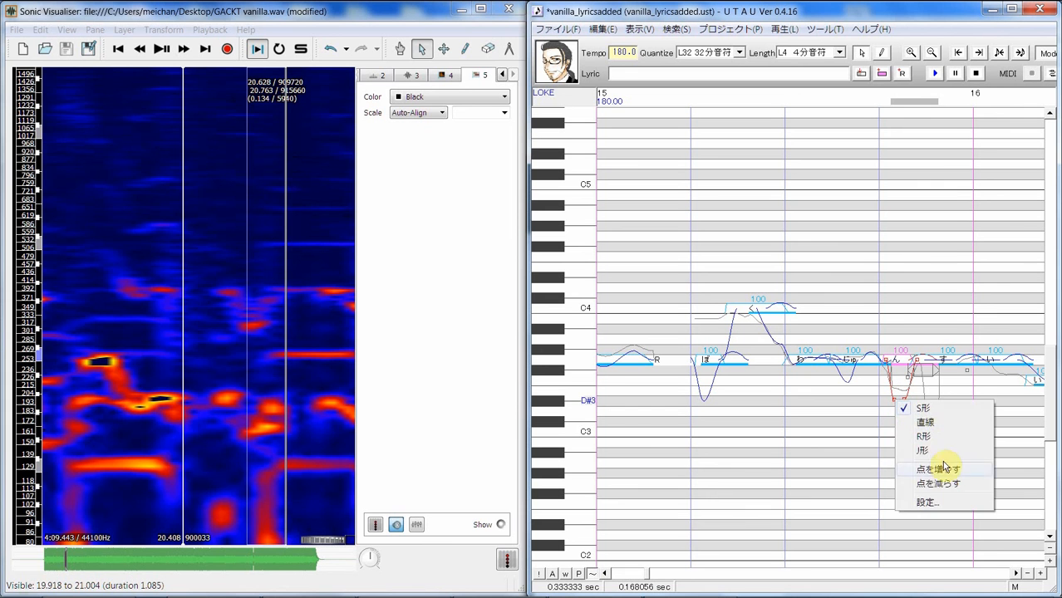
pyautogui.click(943, 437)
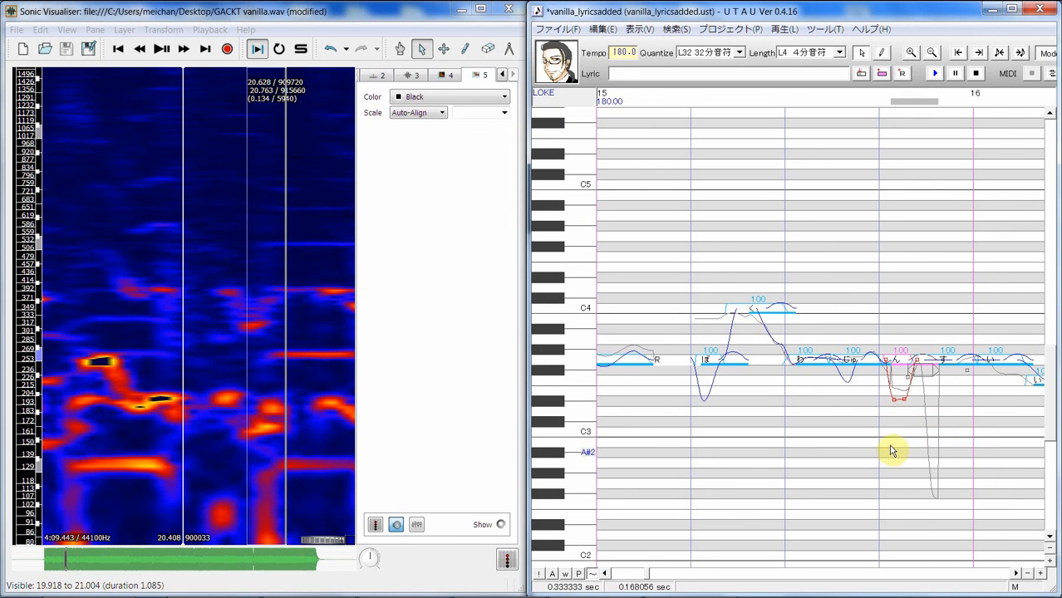
# Step: Play the notes from ぼ through ん, and play the phrase repeatedly with す included
pyautogui.moveTo(893, 415); pyautogui.dragTo(741, 413)
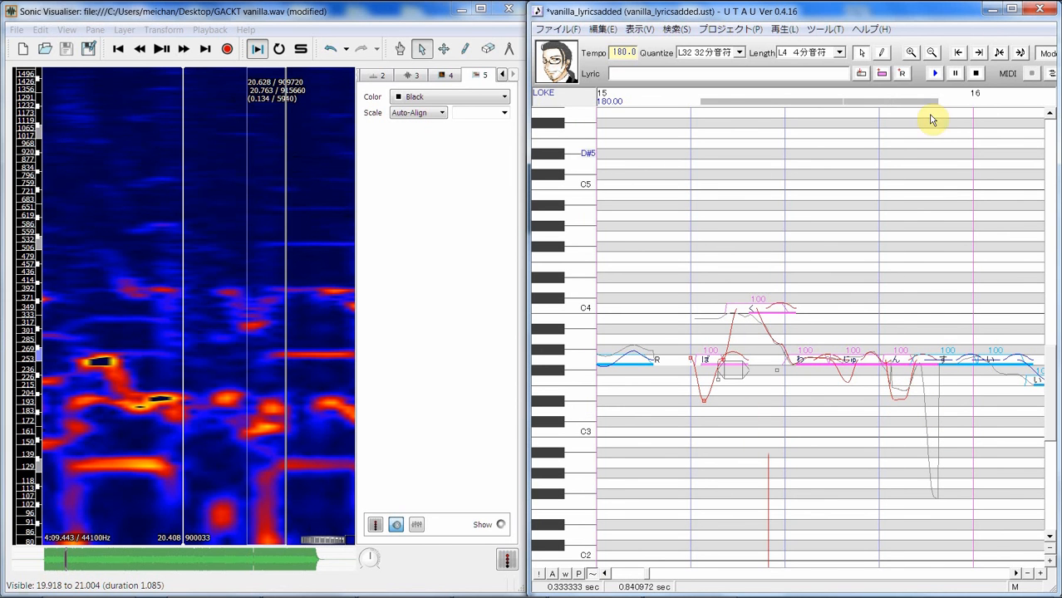
pyautogui.click(935, 73)
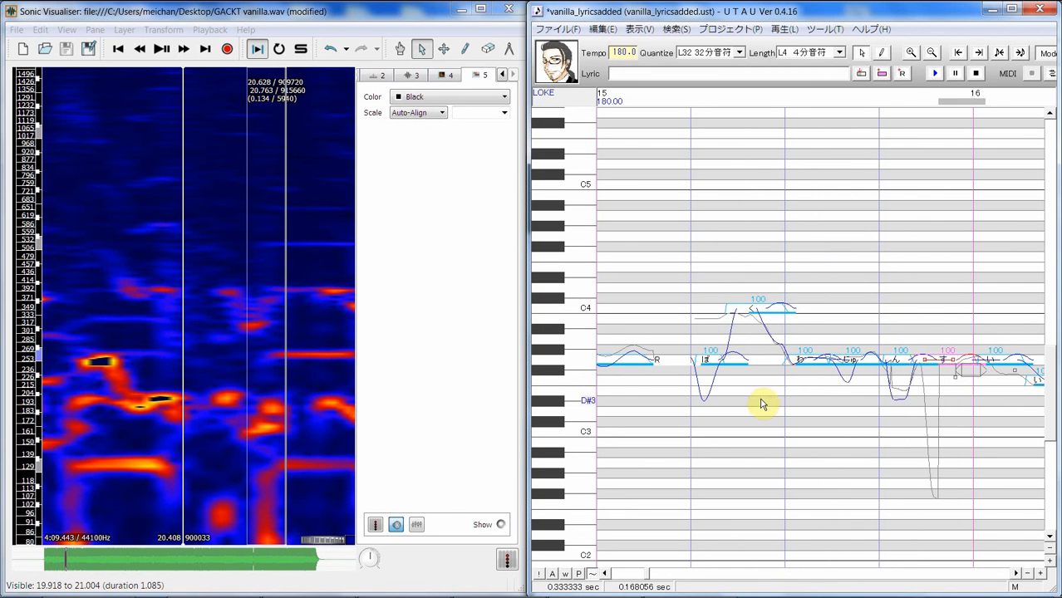
pyautogui.moveTo(708, 407); pyautogui.dragTo(955, 355)
pyautogui.click(935, 74)
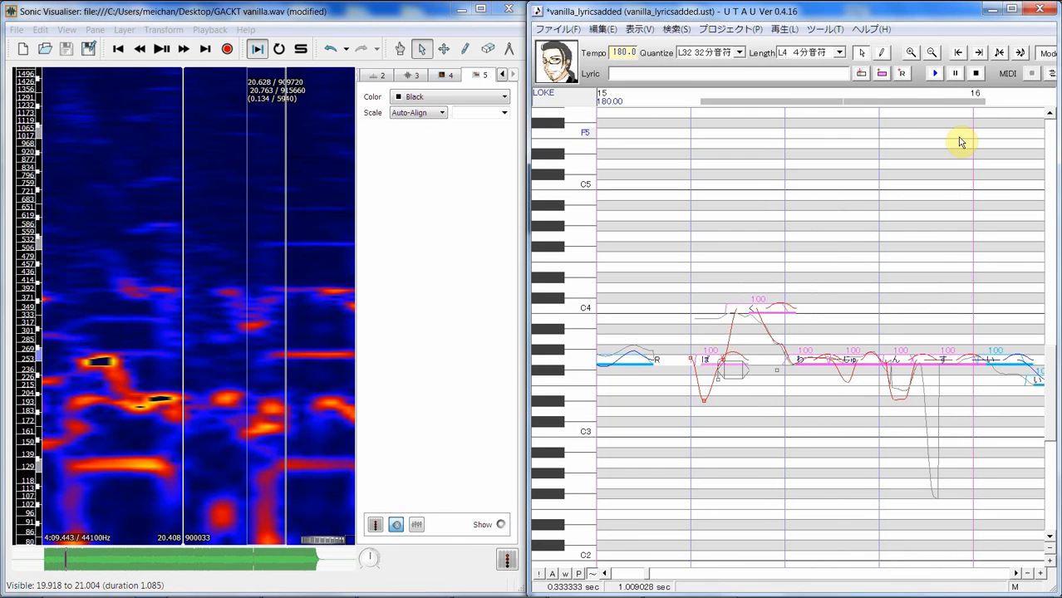
pyautogui.click(936, 73)
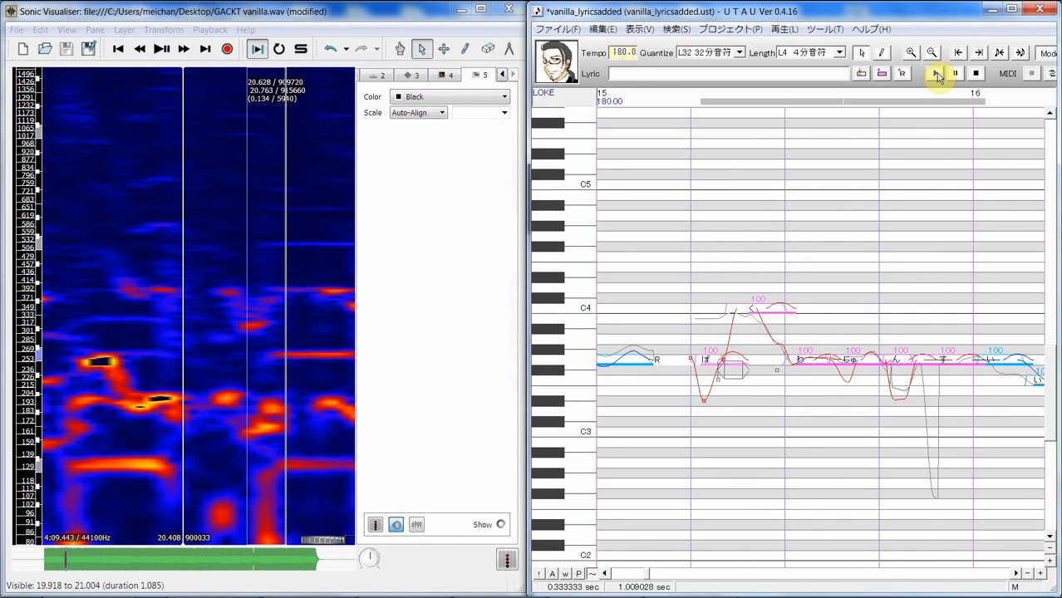
pyautogui.click(937, 74)
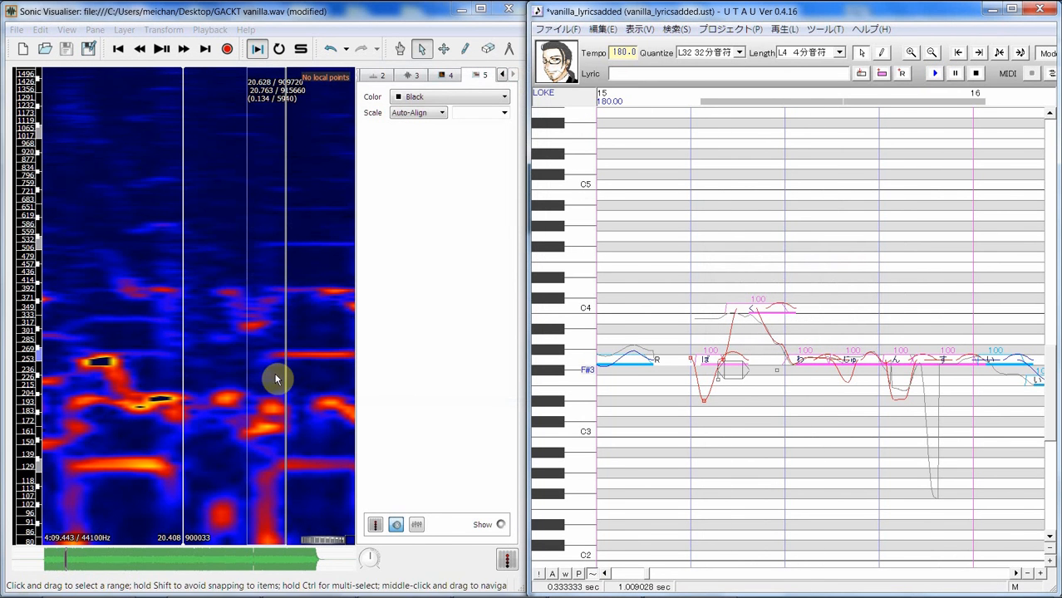
# Step: Switch to Sonic Visualiser and play the original vocal from 20.787 to 21.114 s, 20.804 to 21.046 s and 20.814 to 21.038 s
pyautogui.rightClick(303, 396)
pyautogui.click(302, 425)
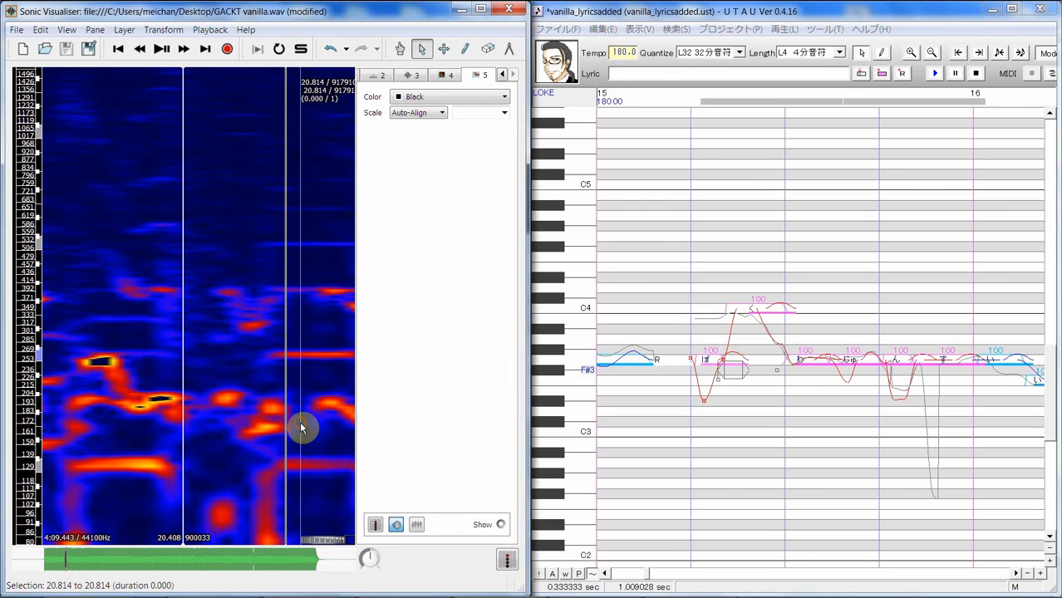
pyautogui.moveTo(318, 413); pyautogui.dragTo(181, 405)
pyautogui.press('space')
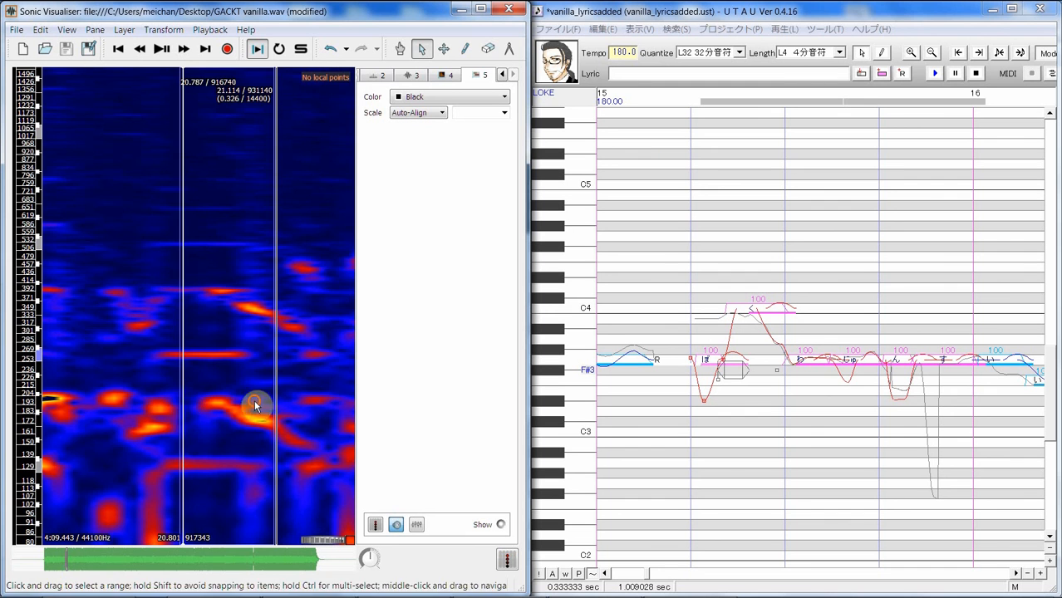
pyautogui.moveTo(254, 407); pyautogui.dragTo(185, 418)
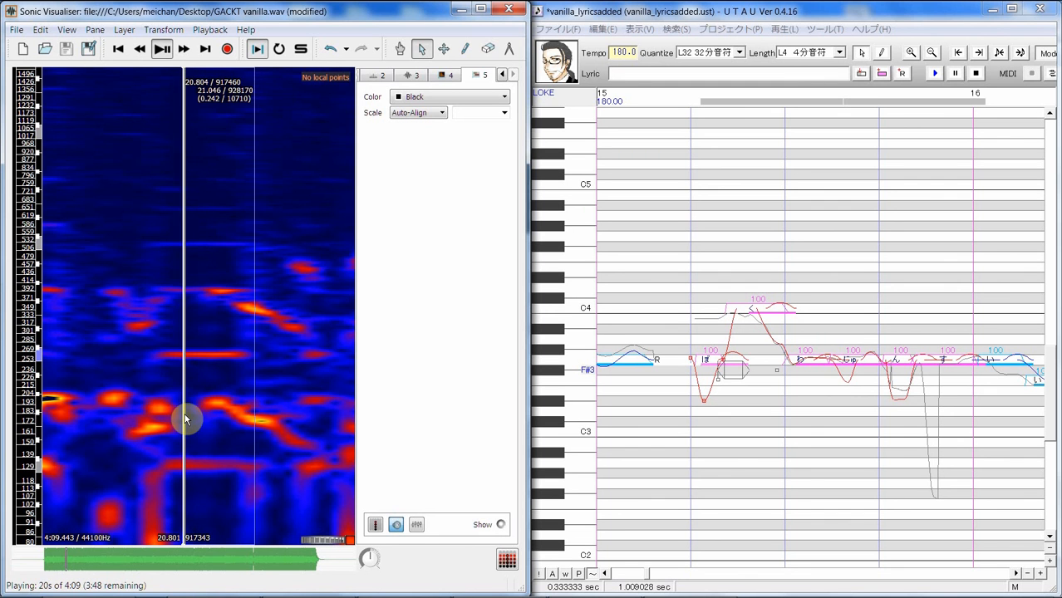
pyautogui.press('space')
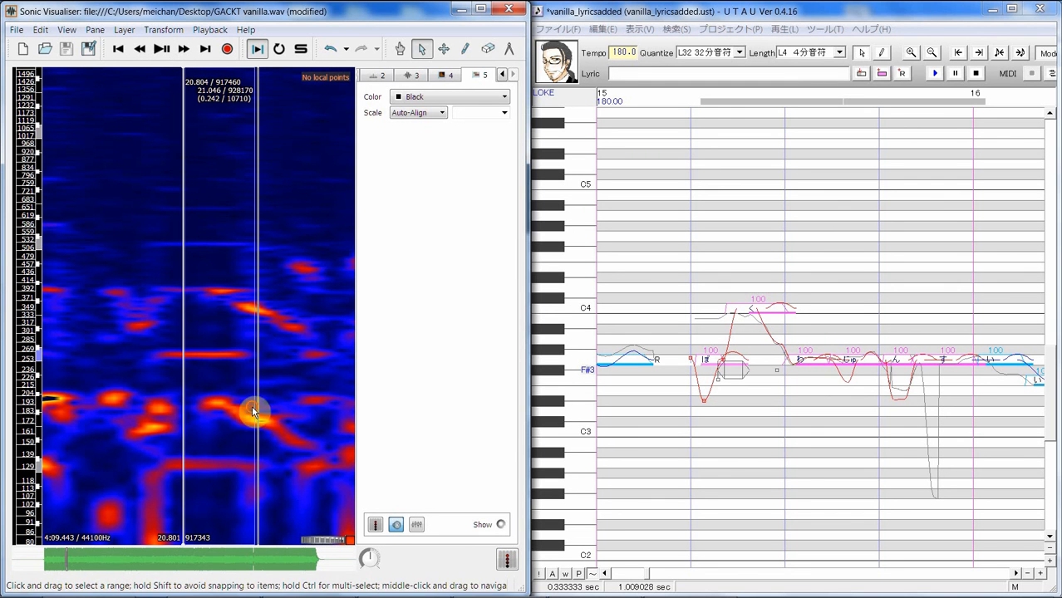
pyautogui.moveTo(252, 412); pyautogui.dragTo(188, 440)
pyautogui.press('space')
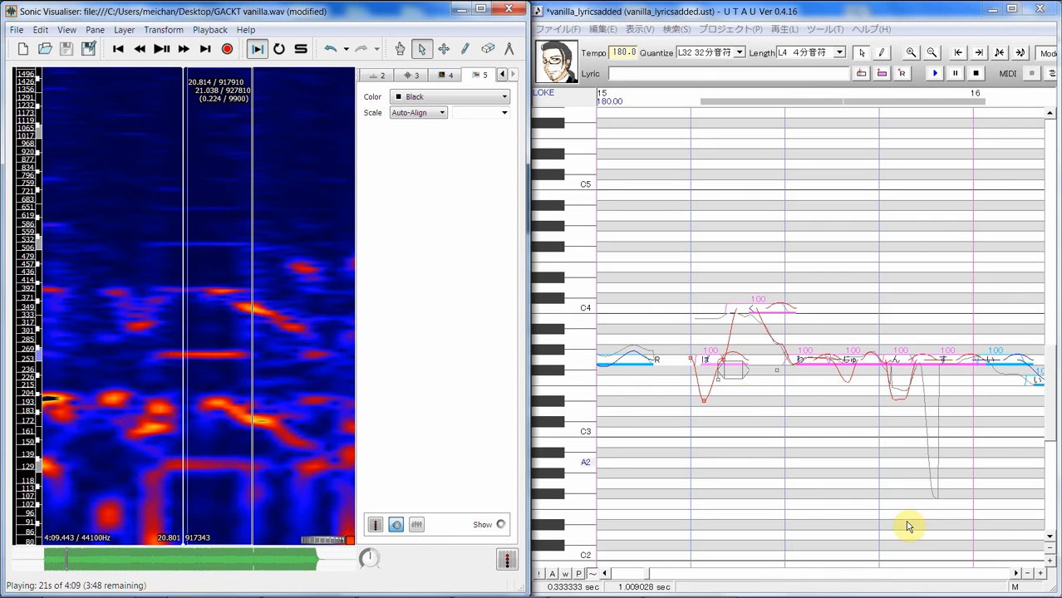
# Step: Select the す note in UTAU and draw a black mark along the original's pitch at about 193 Hz in Sonic Visualiser
pyautogui.click(1018, 575)
pyautogui.click(1017, 575)
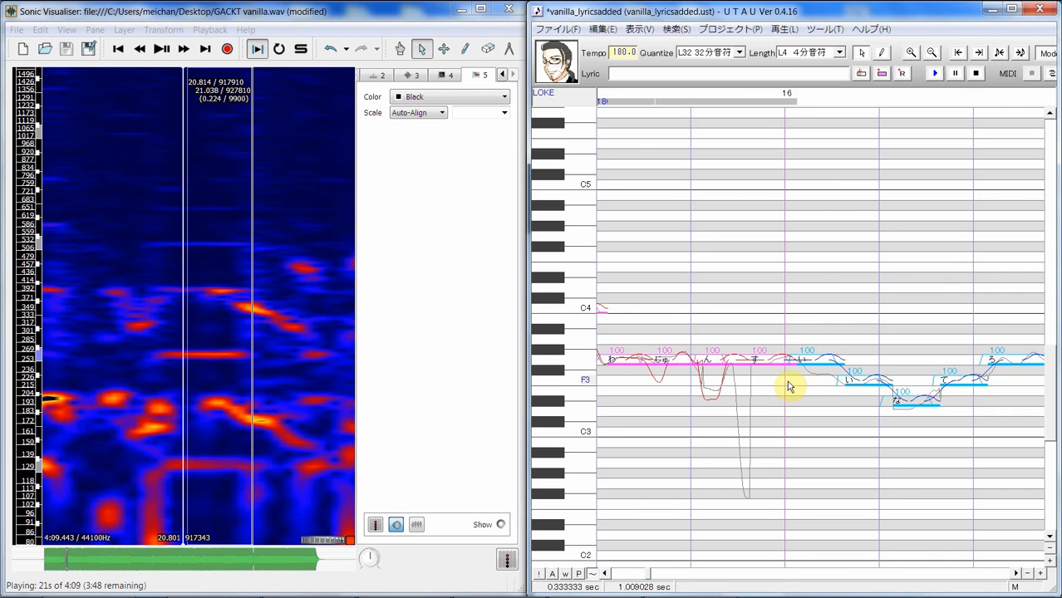
pyautogui.click(779, 384)
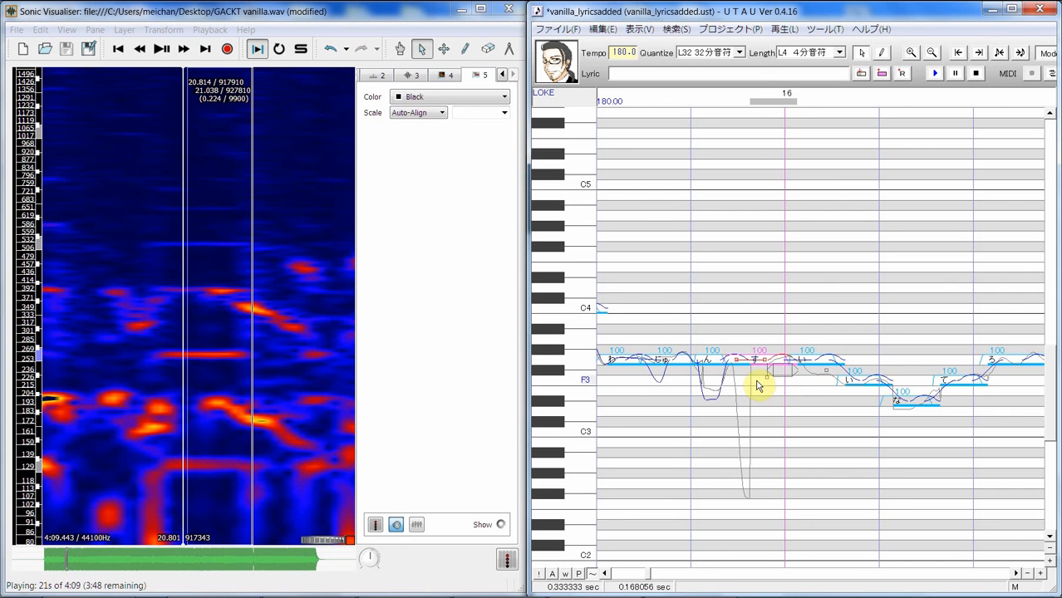
pyautogui.click(463, 49)
pyautogui.moveTo(201, 402); pyautogui.dragTo(237, 401)
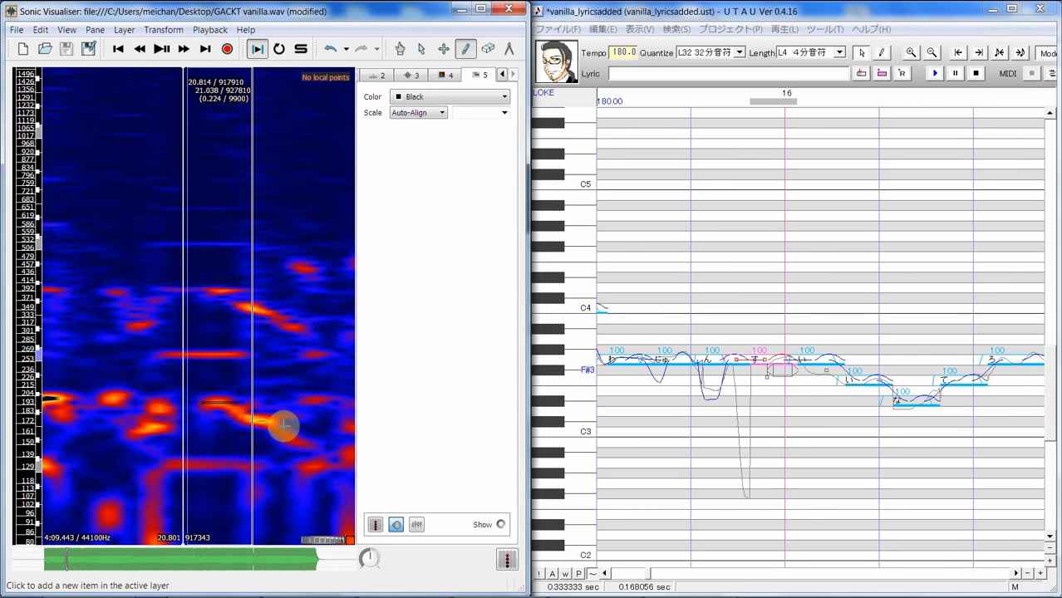
# Step: In UTAU, start the す note's vibrato earlier, adjust its depth slightly, and play じゅ through す
pyautogui.click(782, 384)
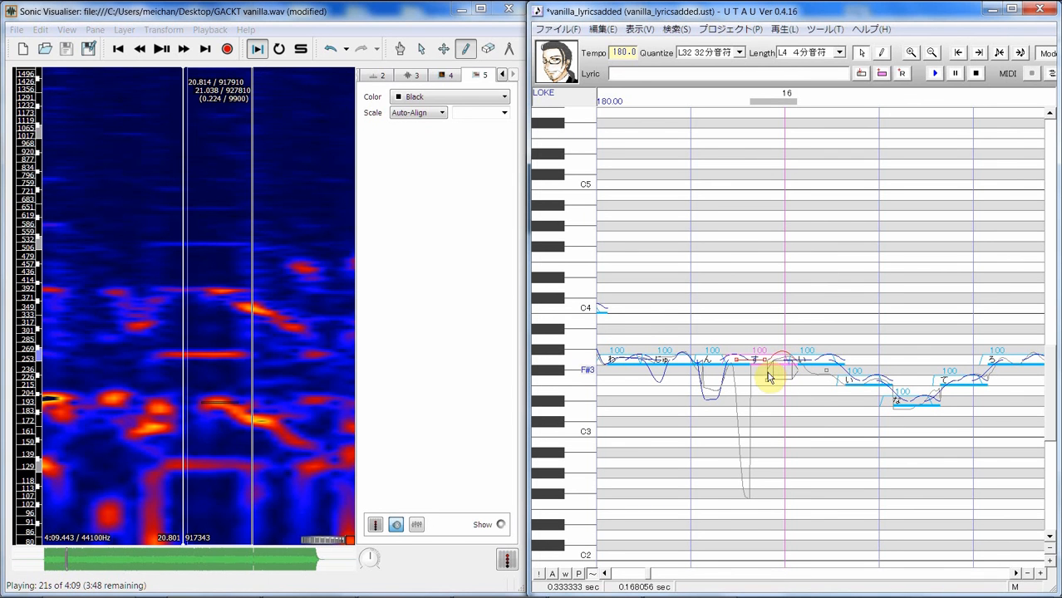
pyautogui.moveTo(767, 372); pyautogui.dragTo(750, 379)
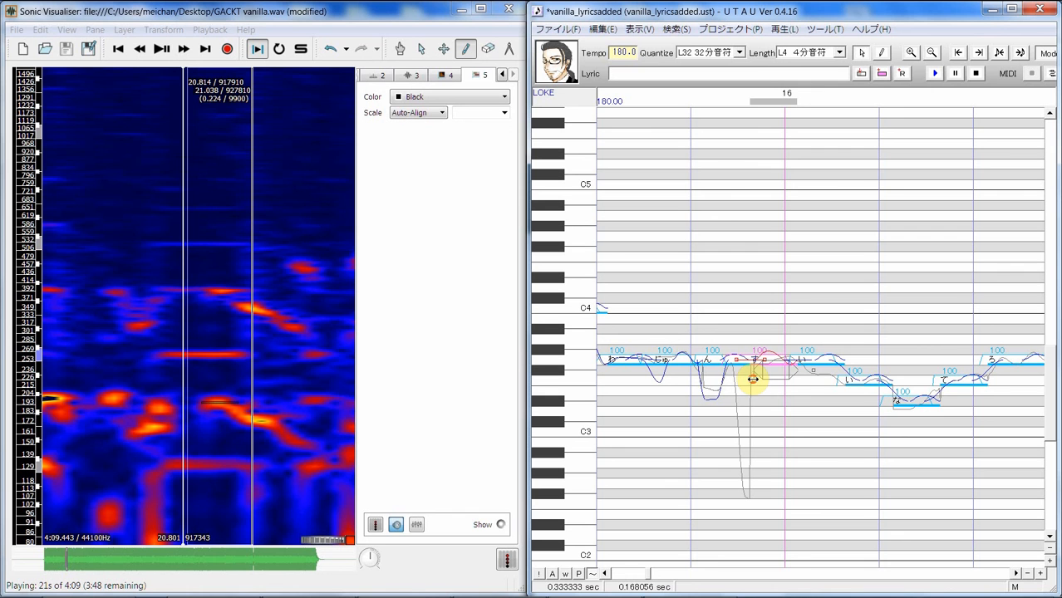
pyautogui.moveTo(780, 362); pyautogui.dragTo(780, 365)
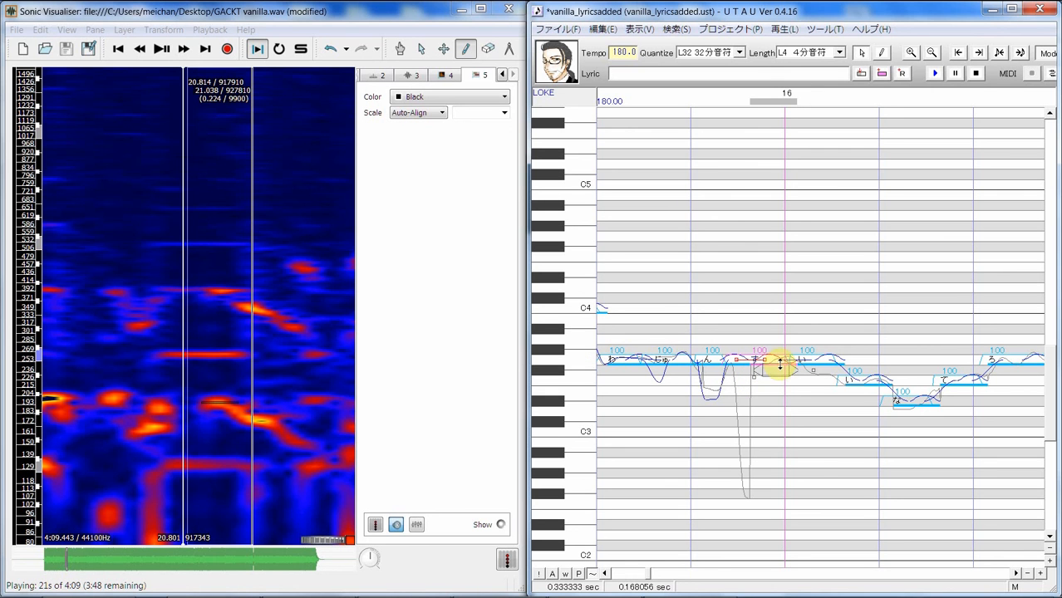
pyautogui.moveTo(673, 404); pyautogui.dragTo(776, 387)
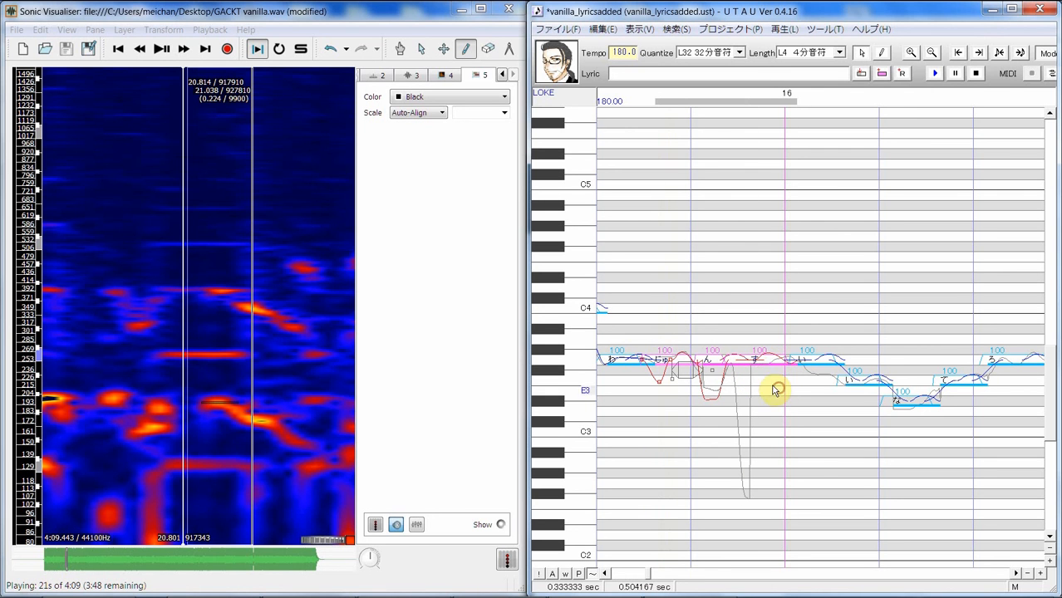
pyautogui.click(932, 75)
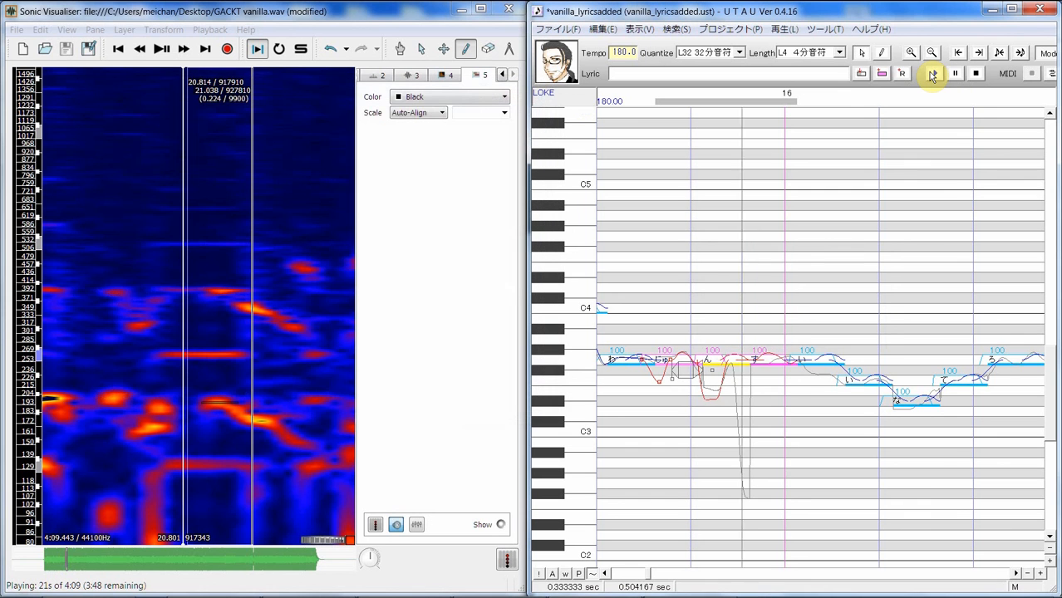
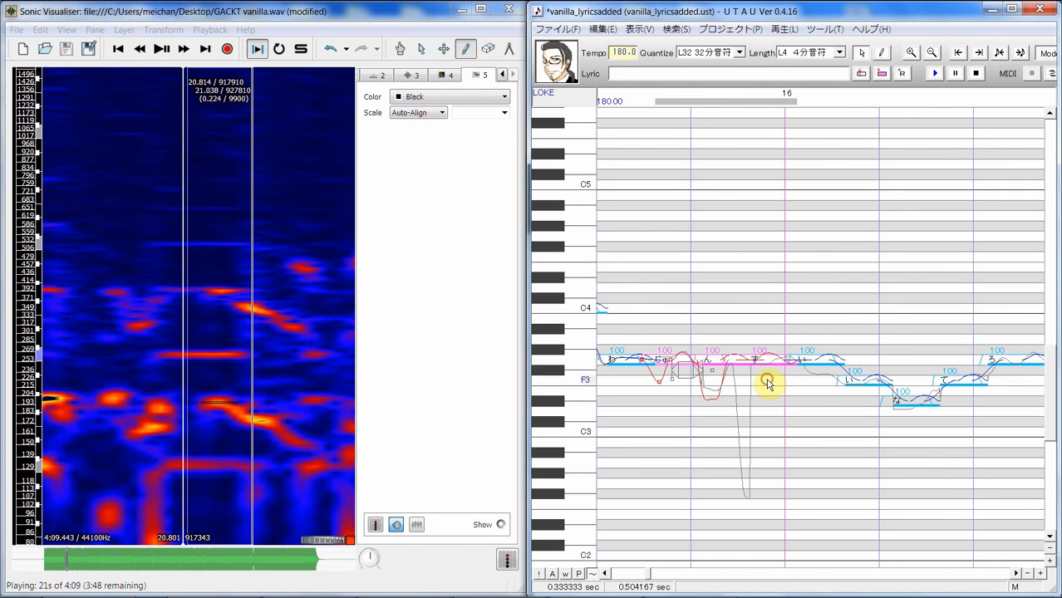
# Step: Add a point to the す note's pitch bend, dip it to about F3, and play わ through い
pyautogui.click(759, 369)
pyautogui.rightClick(762, 359)
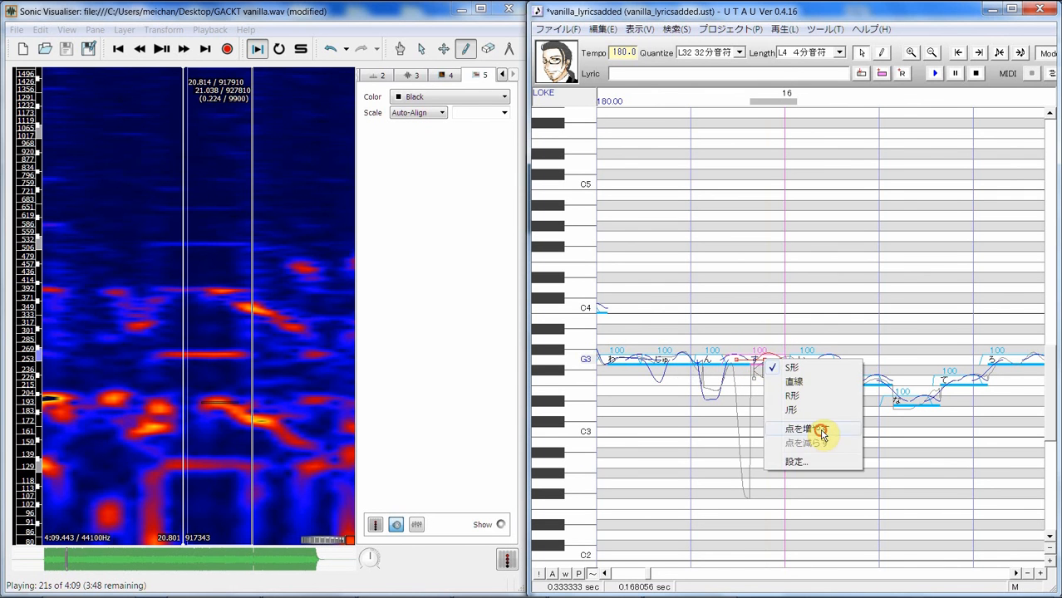
pyautogui.click(794, 428)
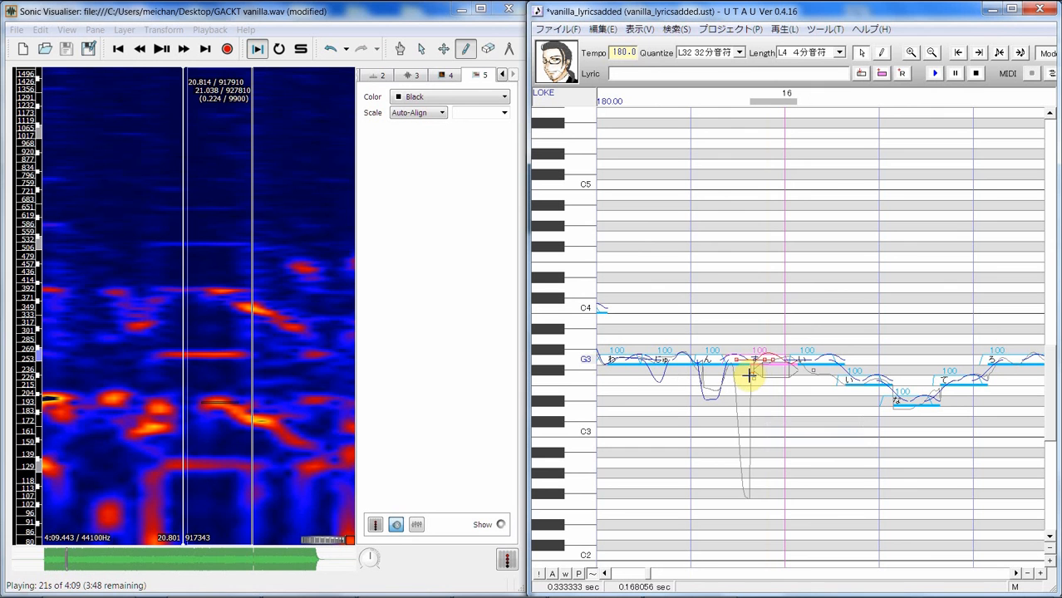
pyautogui.moveTo(750, 376); pyautogui.dragTo(773, 360)
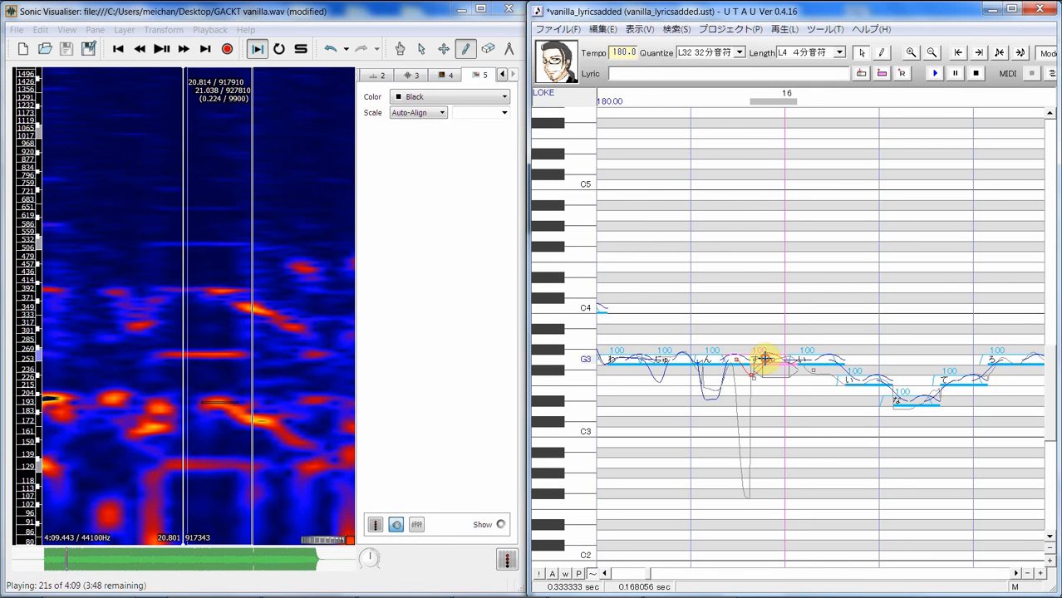
pyautogui.moveTo(647, 431); pyautogui.dragTo(816, 408)
pyautogui.click(936, 74)
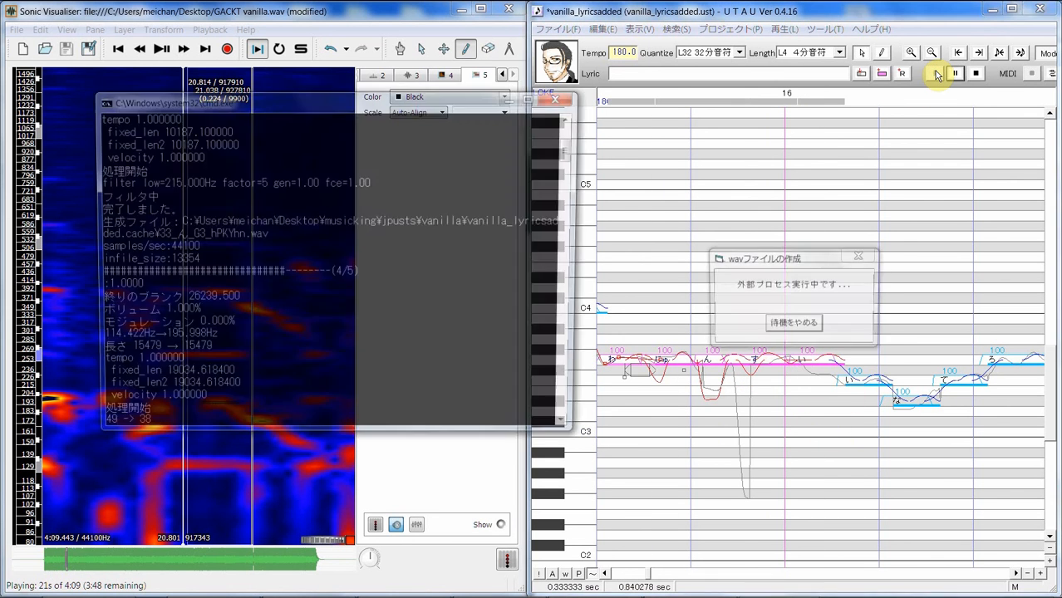
pyautogui.click(936, 74)
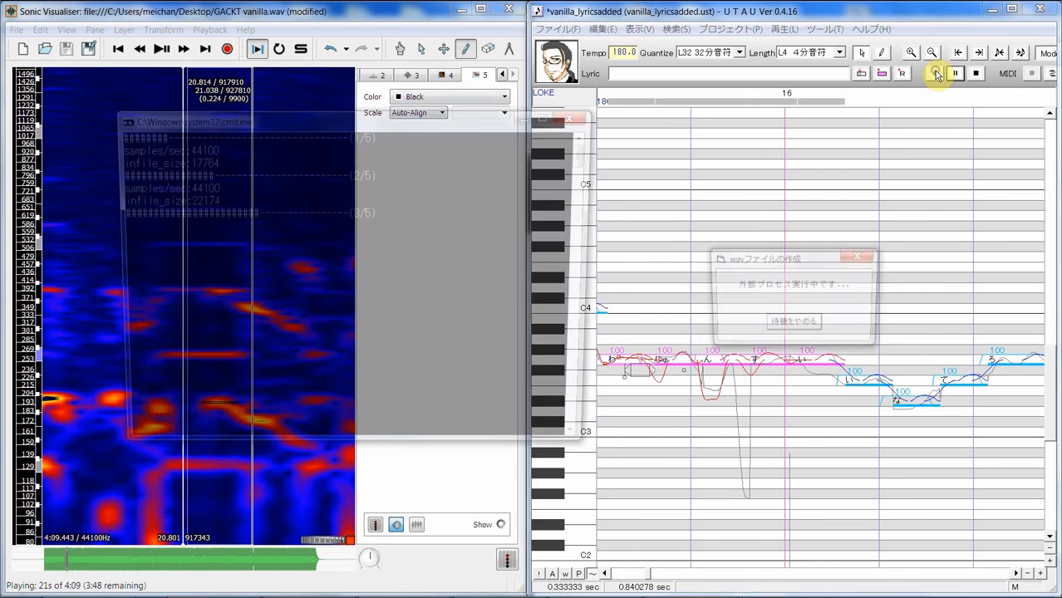
# Step: Move the green marker in the す note's waveform editor to about 0.12 s, apply it, and play じゅ through い
pyautogui.click(775, 385)
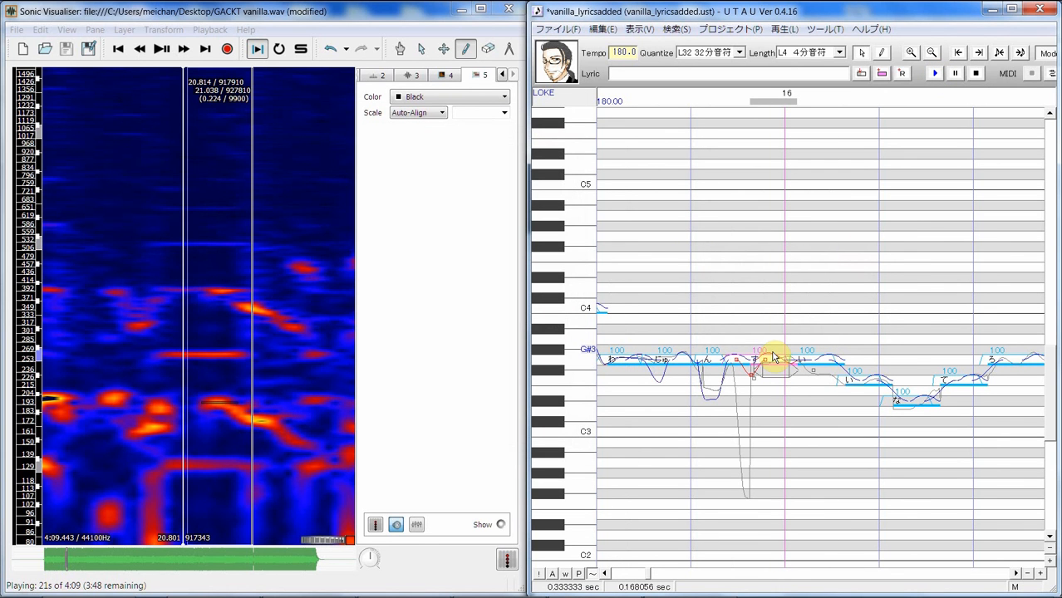
pyautogui.doubleClick(773, 357)
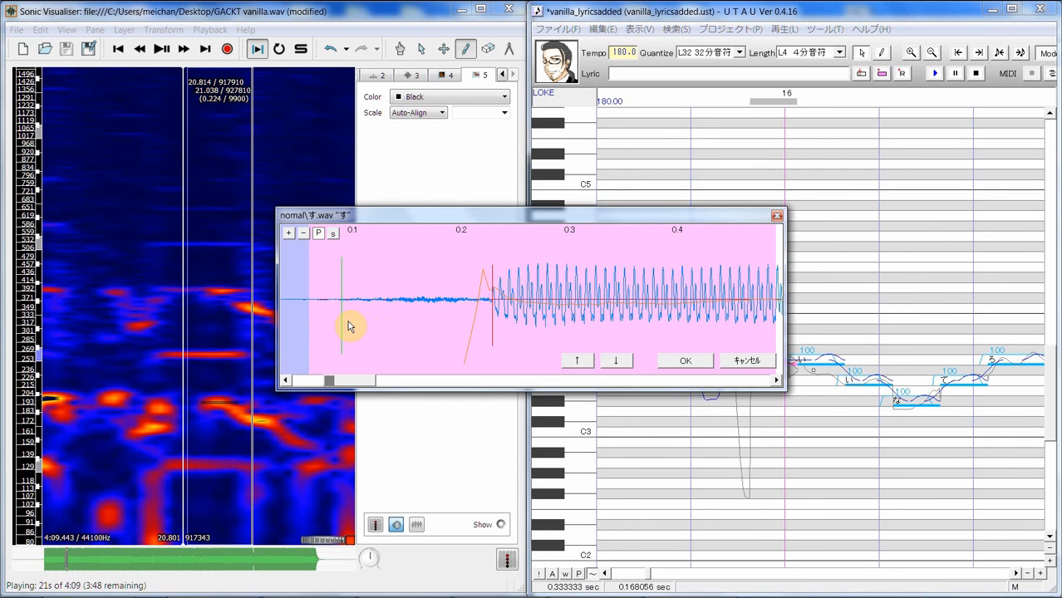
pyautogui.moveTo(358, 319); pyautogui.dragTo(394, 318)
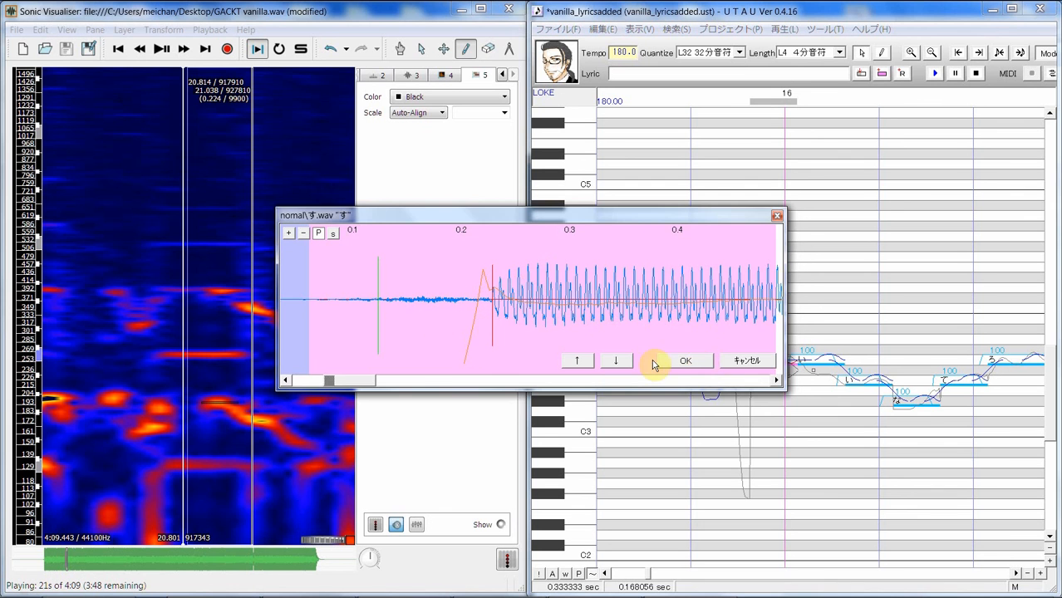
pyautogui.click(694, 364)
pyautogui.moveTo(702, 399); pyautogui.dragTo(842, 385)
pyautogui.click(935, 74)
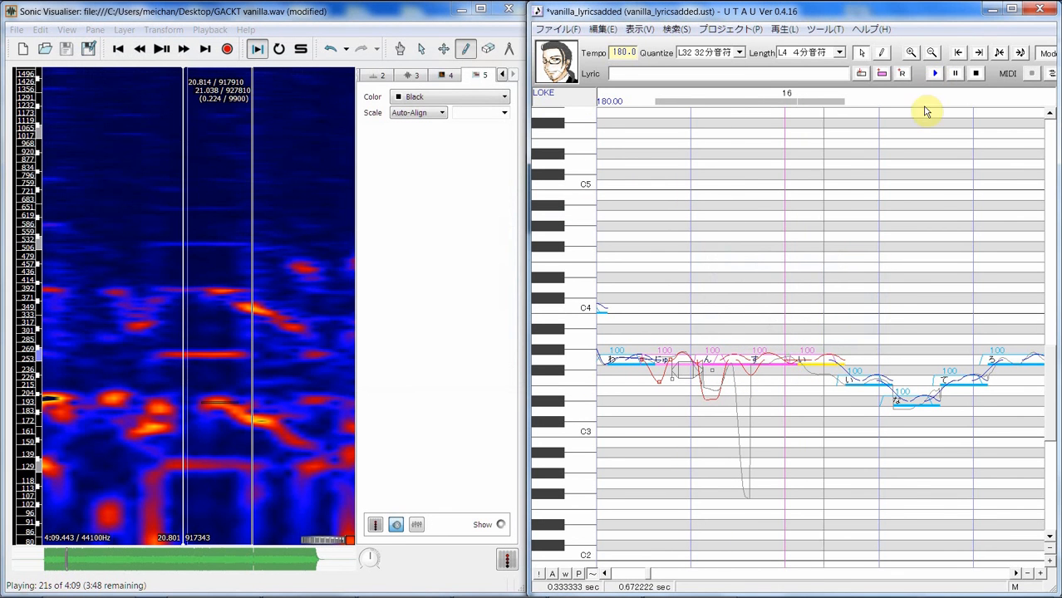
# Step: Add a point to the pitch bend of the first い note in measure 16 and move a bend point earlier along G3
pyautogui.click(798, 382)
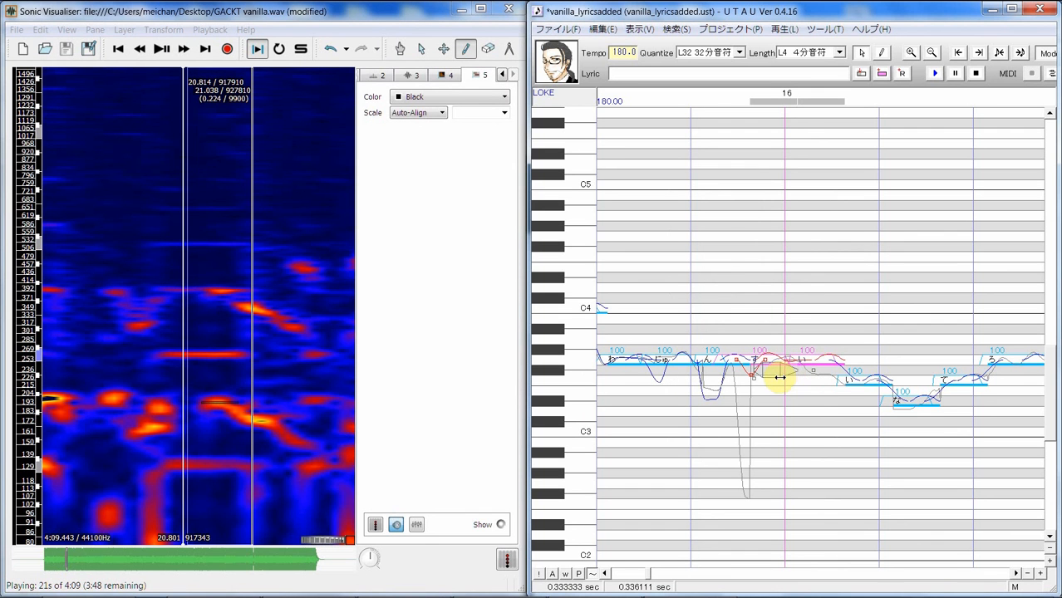
pyautogui.click(807, 363)
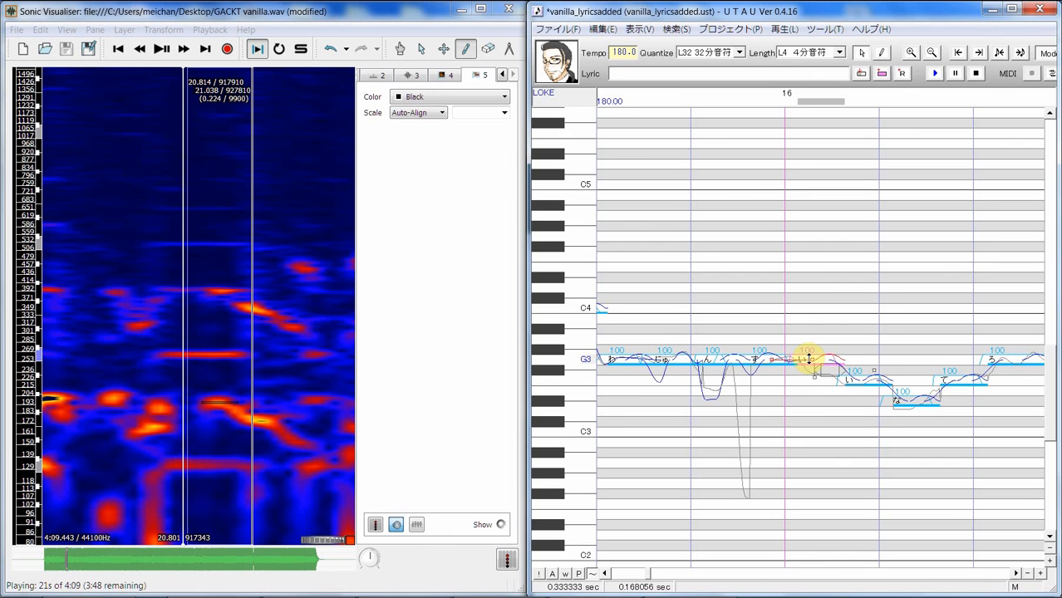
pyautogui.rightClick(811, 359)
pyautogui.click(866, 429)
pyautogui.moveTo(811, 359)
pyautogui.mouseDown()
pyautogui.moveTo(783, 358)
pyautogui.moveTo(819, 358)
pyautogui.moveTo(806, 361)
pyautogui.moveTo(849, 416)
pyautogui.moveTo(837, 368)
pyautogui.moveTo(799, 359)
pyautogui.mouseUp()
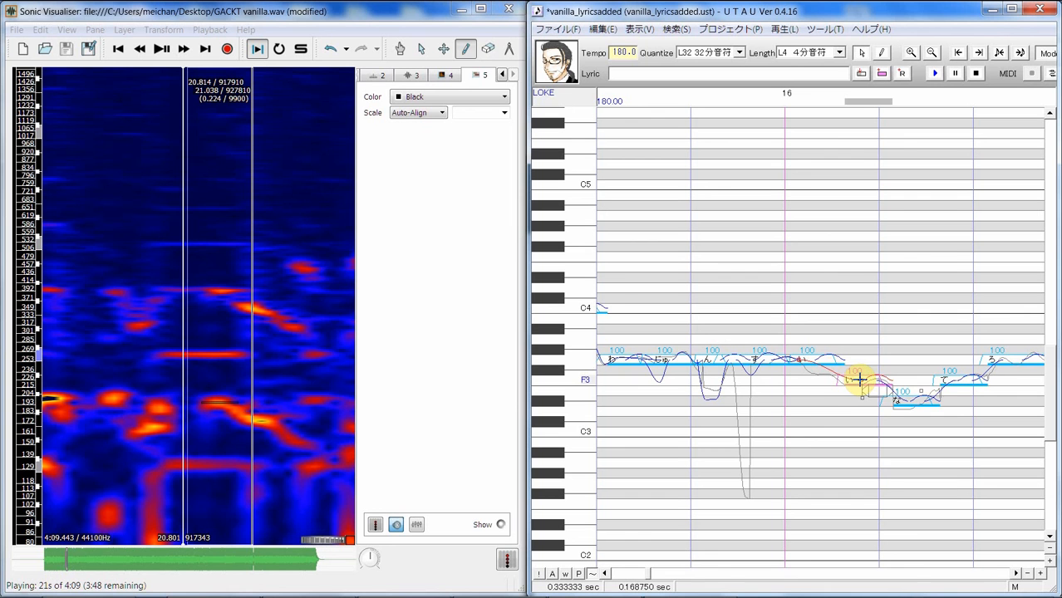
# Step: Add a point to the pitch bend of the second, lower い note on F3 in measure 16
pyautogui.rightClick(859, 380)
pyautogui.click(901, 445)
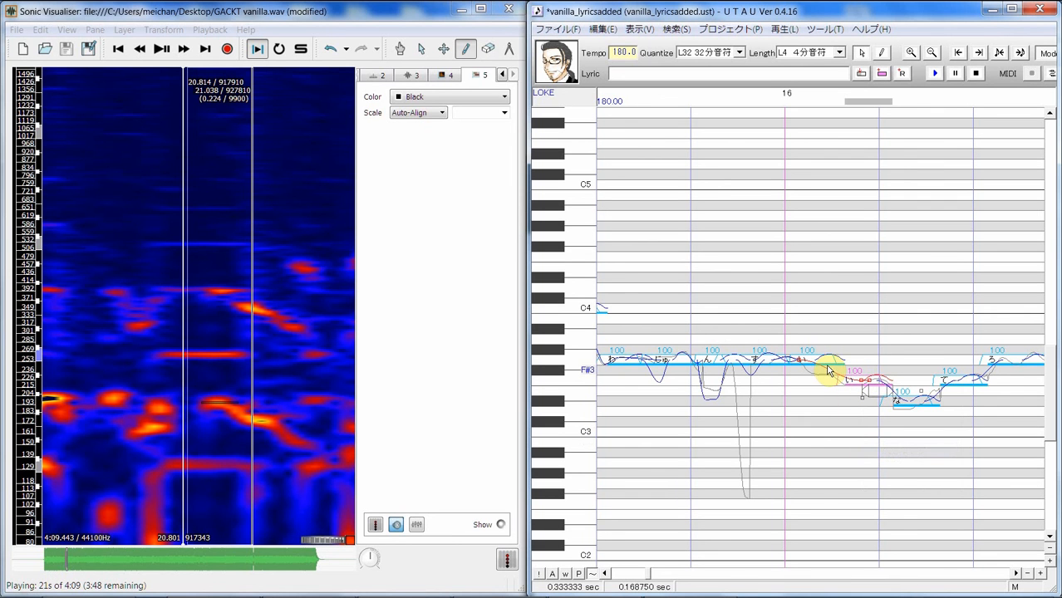
pyautogui.moveTo(650, 575); pyautogui.dragTo(655, 574)
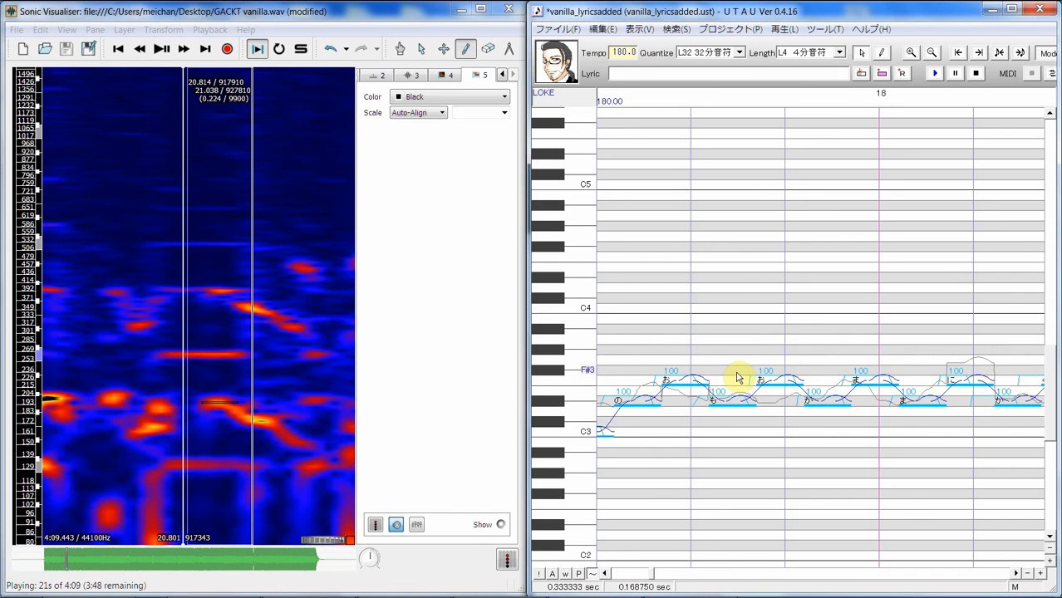
# Step: Move a bend point of the lower い note in measure 16 earlier, to just above F3 before the note begins
pyautogui.hscroll(-2, 738, 378)
pyautogui.moveTo(739, 378); pyautogui.dragTo(766, 381)
pyautogui.rightClick(766, 381)
pyautogui.click(757, 386)
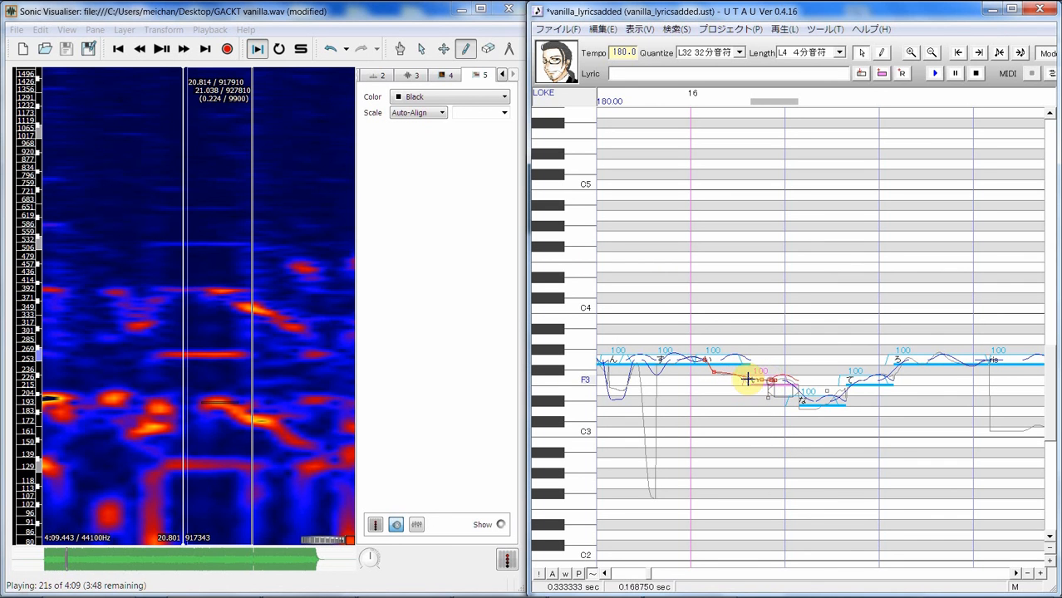
pyautogui.moveTo(748, 380); pyautogui.dragTo(734, 375)
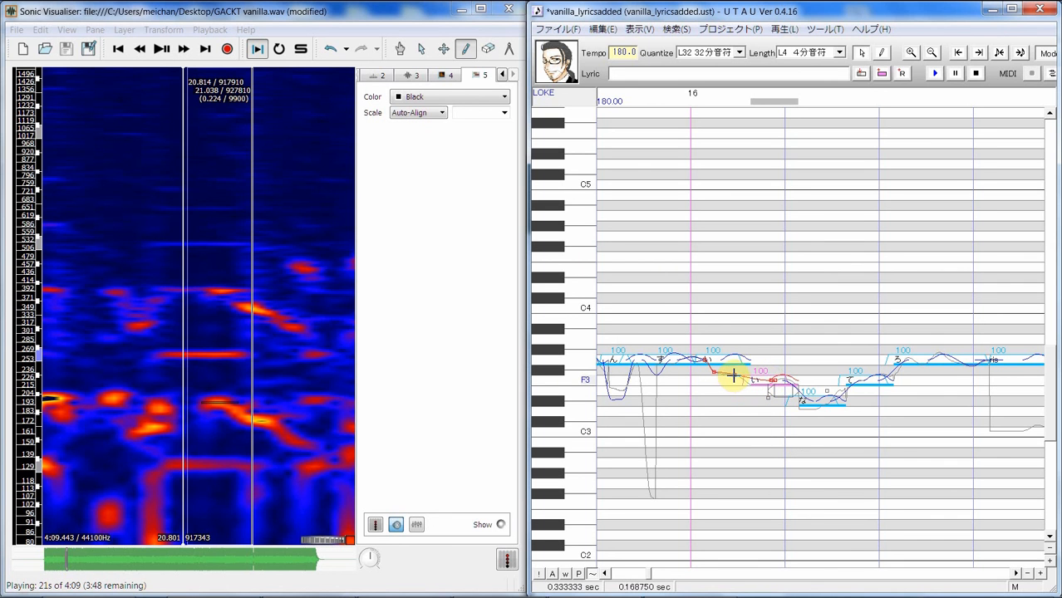
# Step: Add two more points to the lower い note's pitch bend, placing one just below F3 at the note's start
pyautogui.rightClick(774, 380)
pyautogui.click(832, 446)
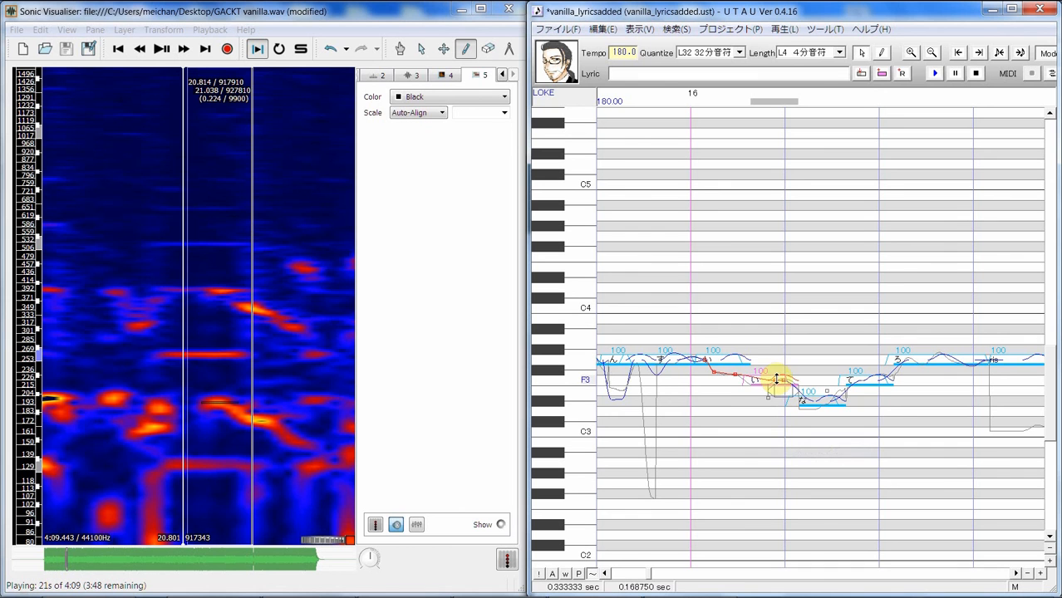
pyautogui.moveTo(775, 380); pyautogui.dragTo(754, 382)
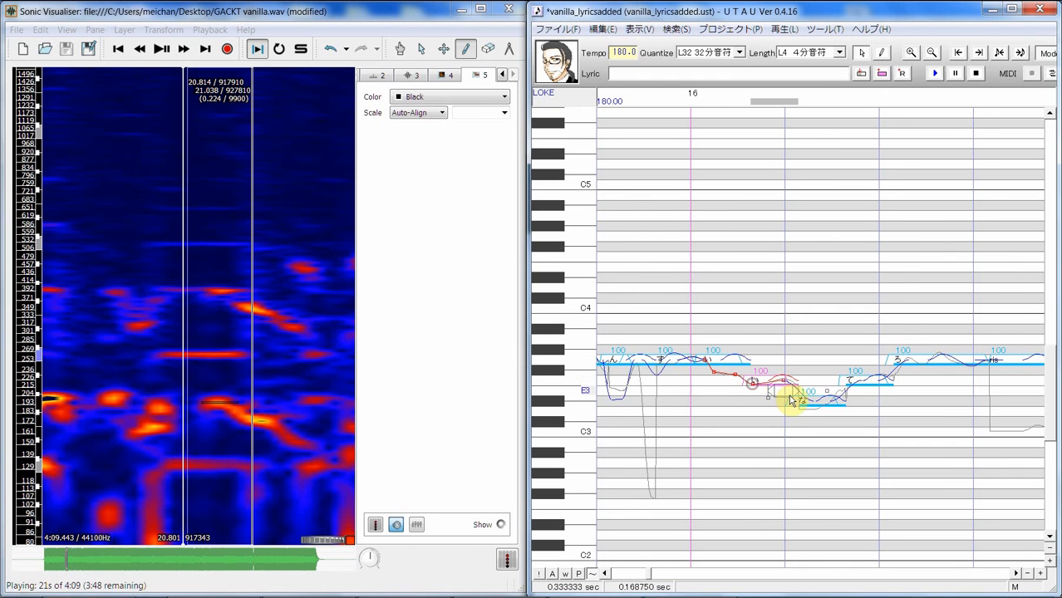
pyautogui.rightClick(787, 387)
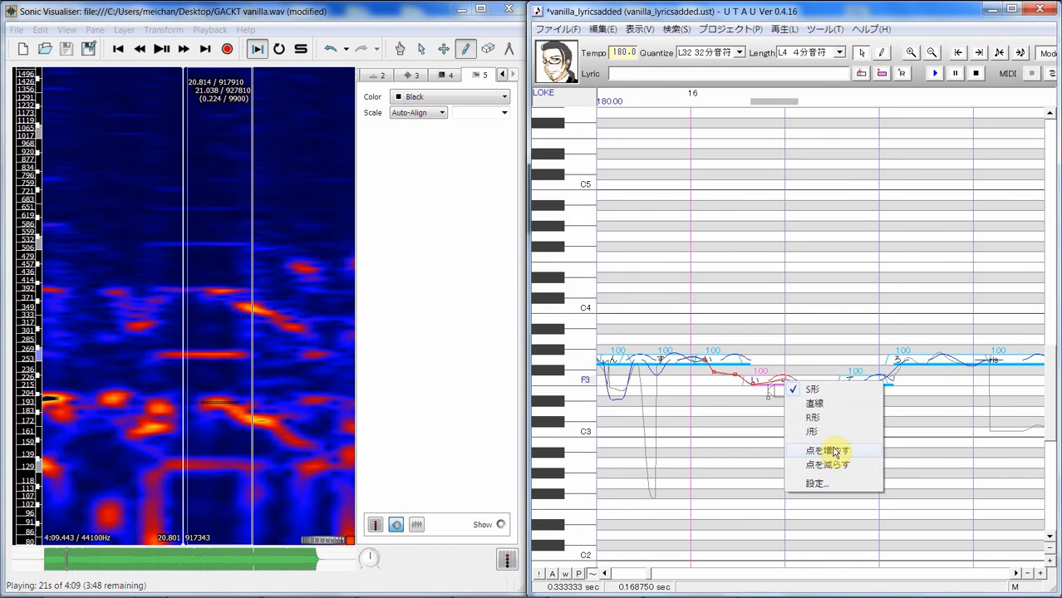
pyautogui.click(838, 452)
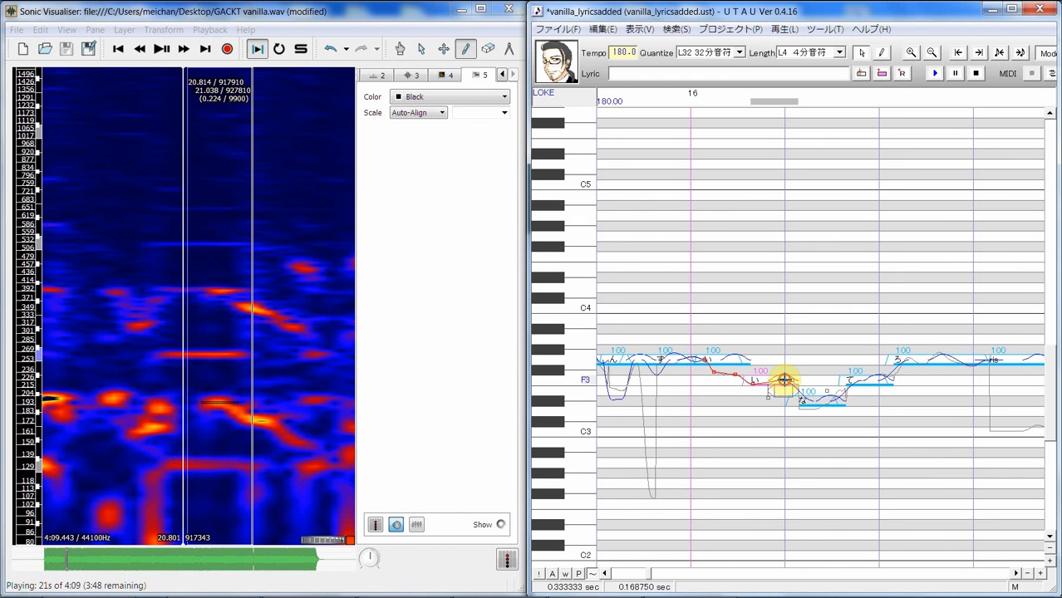
# Step: Add two points to the な note's pitch bend and shape a steep drop from near F3 to just below D#3 at its start
pyautogui.click(828, 421)
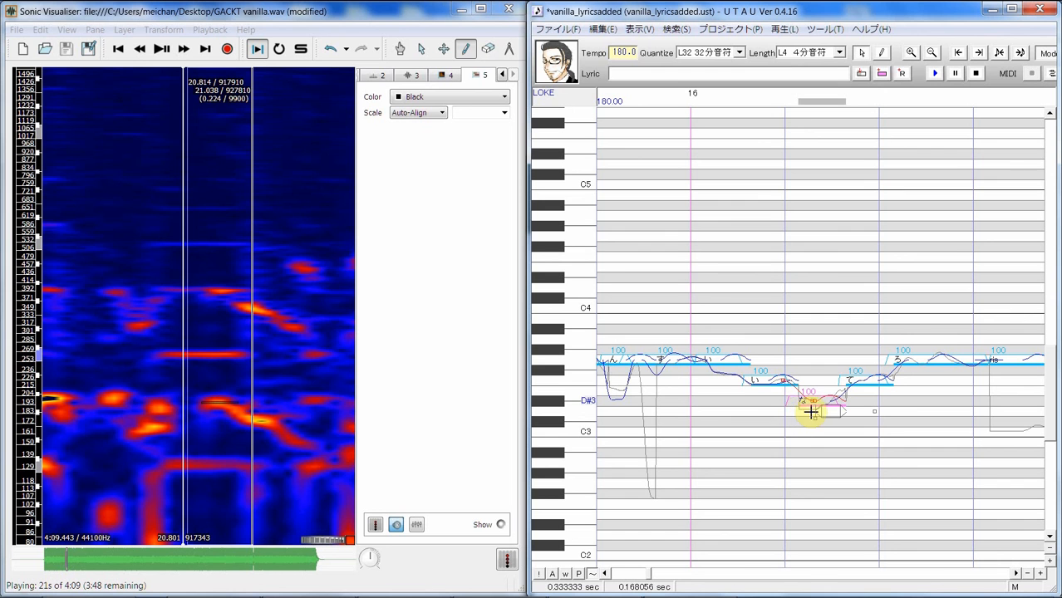
pyautogui.rightClick(822, 400)
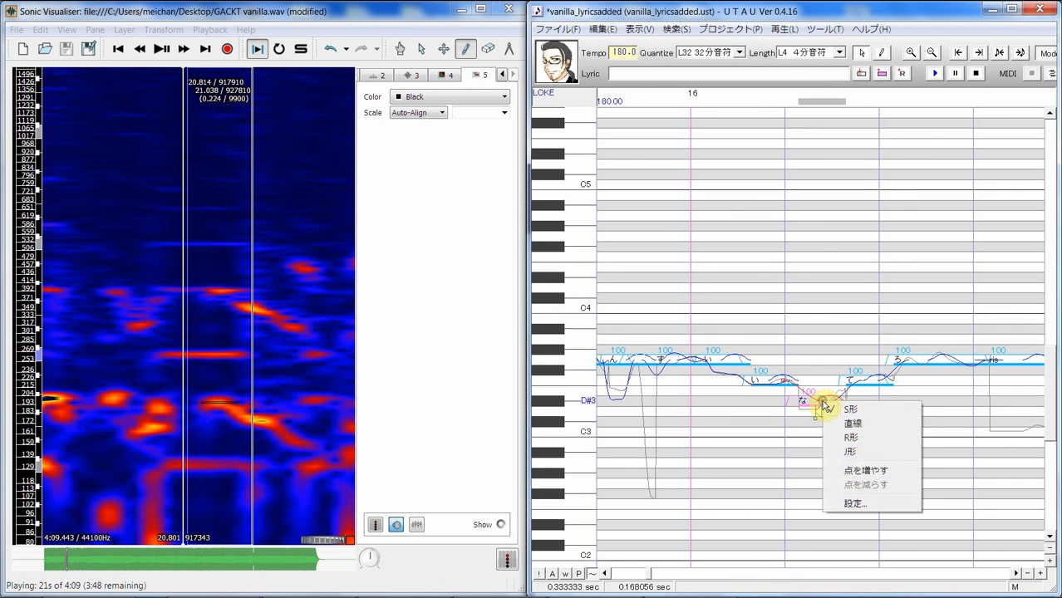
pyautogui.click(860, 471)
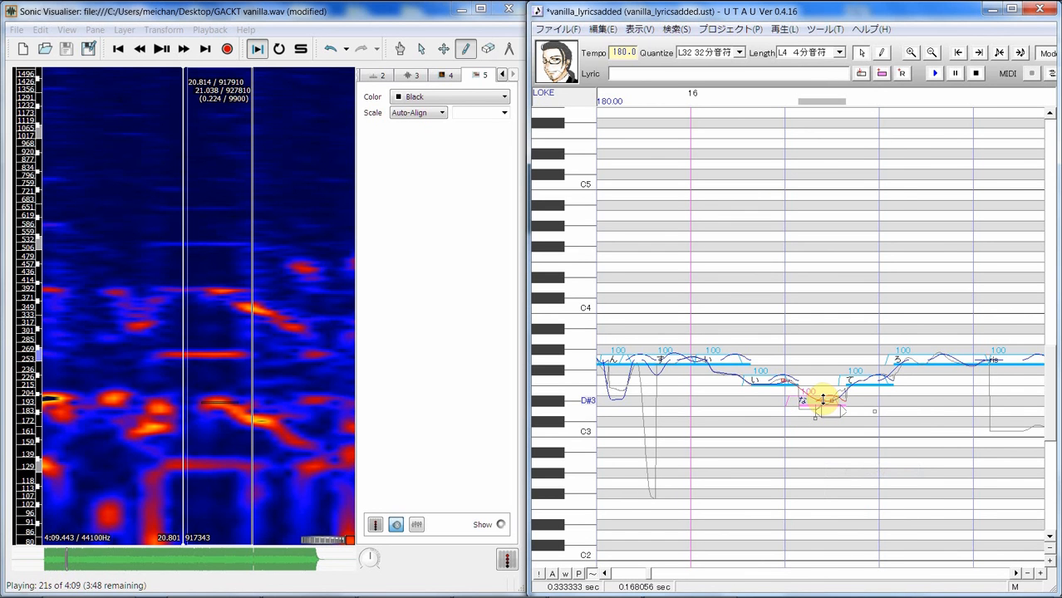
pyautogui.moveTo(798, 407); pyautogui.dragTo(800, 408)
pyautogui.rightClick(783, 380)
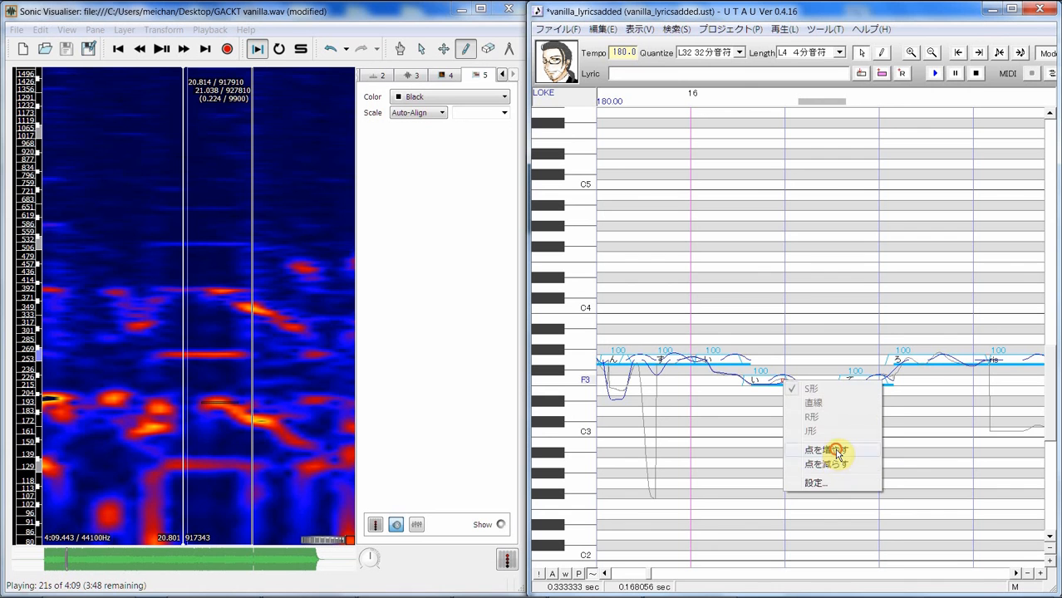
pyautogui.click(835, 453)
pyautogui.moveTo(790, 394); pyautogui.dragTo(797, 385)
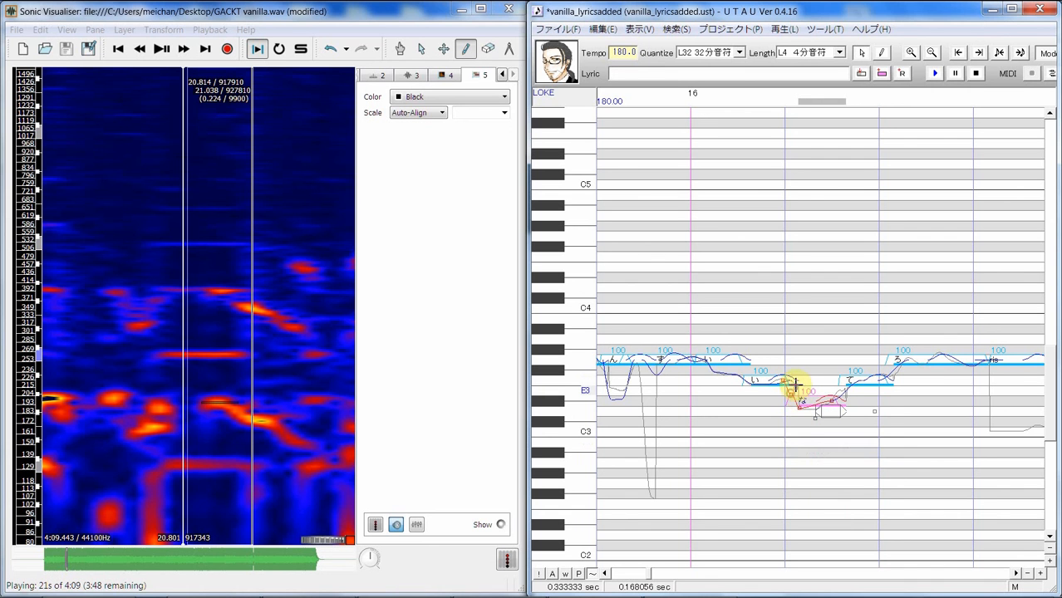
# Step: Add another point to the な note's pitch bend and place it slightly below D#3 in the note's first half
pyautogui.rightClick(832, 400)
pyautogui.click(876, 470)
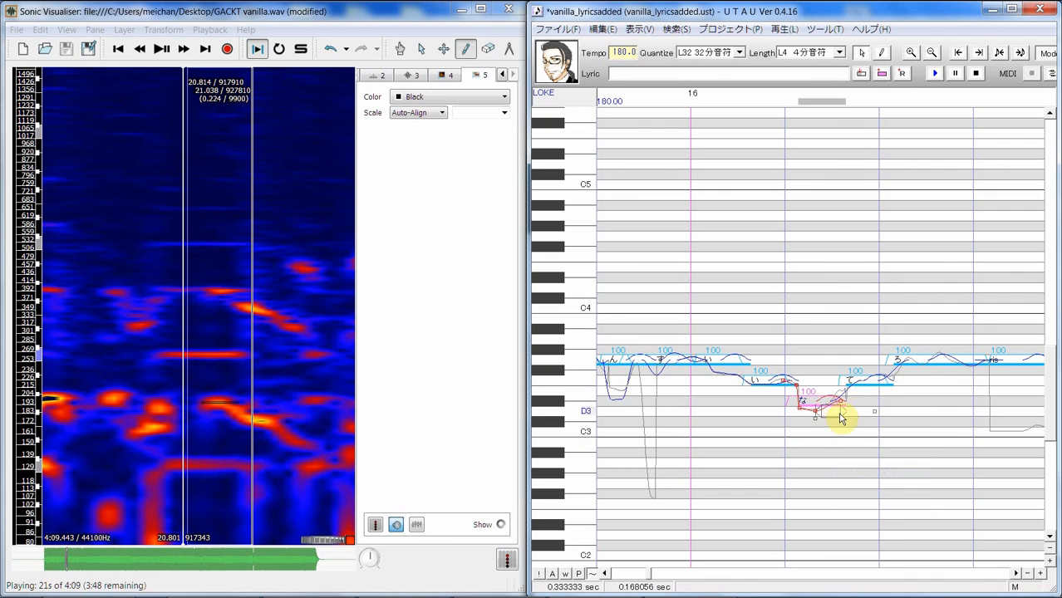
pyautogui.moveTo(813, 411); pyautogui.dragTo(814, 407)
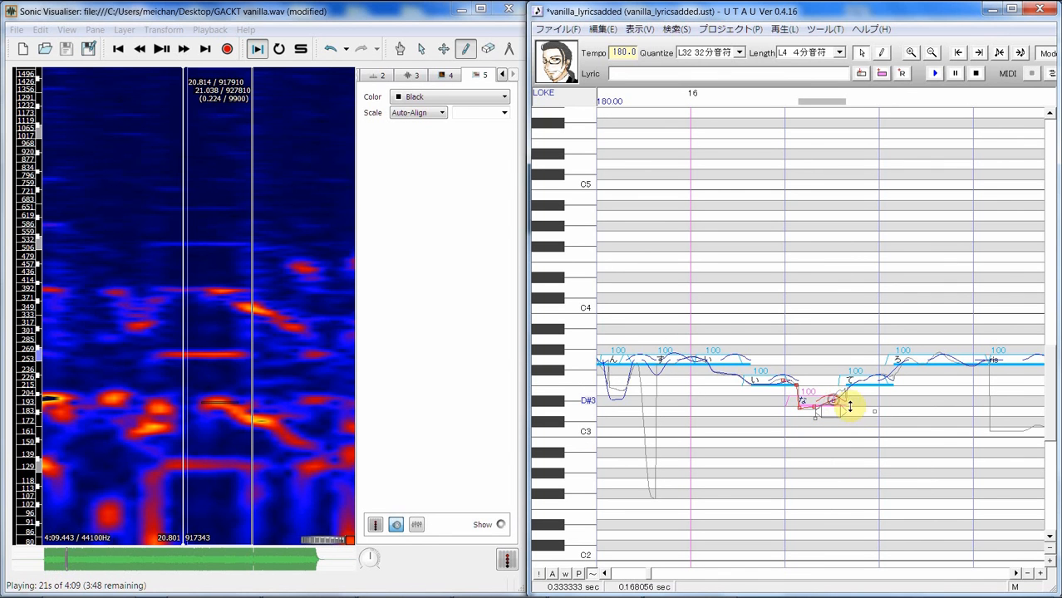
# Step: Add two points to the て note's pitch bend and form a small bump up to about E3 just before the note
pyautogui.click(859, 402)
pyautogui.rightClick(864, 383)
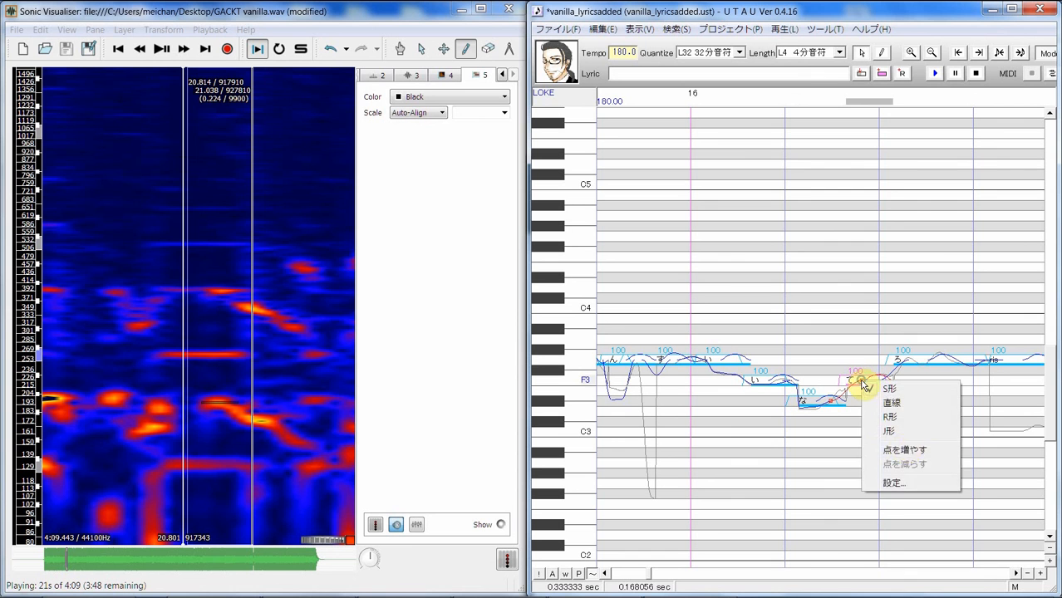
pyautogui.click(904, 450)
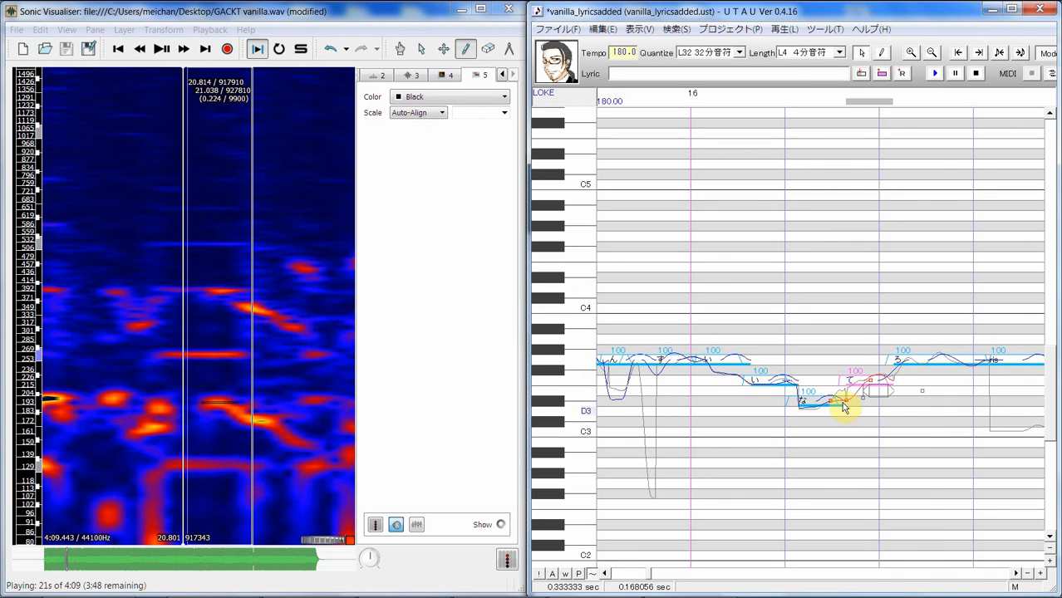
pyautogui.rightClick(846, 402)
pyautogui.click(904, 473)
pyautogui.moveTo(843, 391); pyautogui.dragTo(865, 380)
# Step: Add a further point to the て note's pitch bend and place it just below F3 near the note's start
pyautogui.rightClick(870, 381)
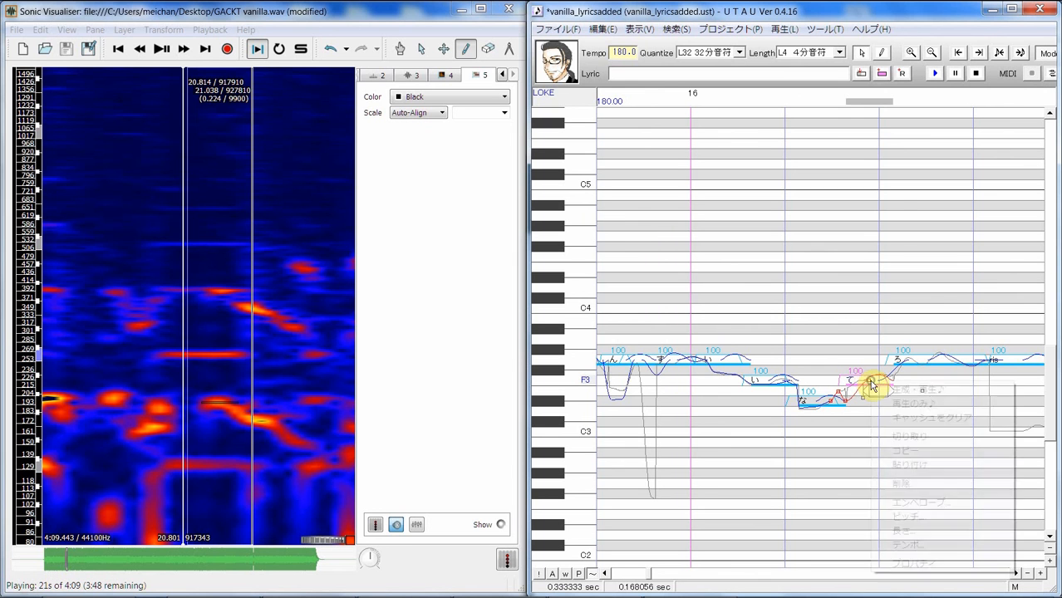
pyautogui.doubleClick(869, 379)
pyautogui.click(875, 408)
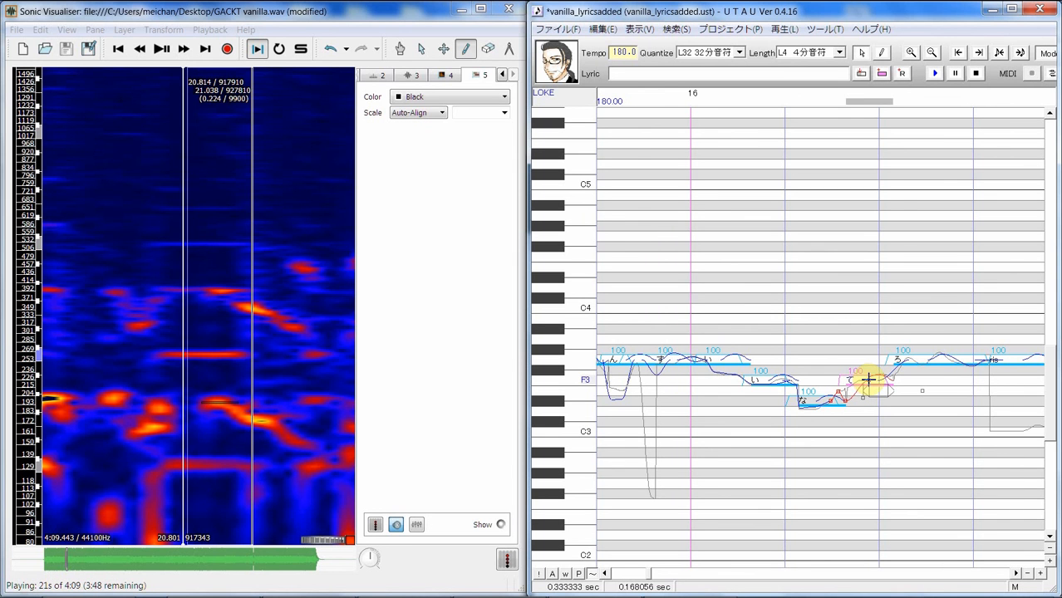
pyautogui.rightClick(869, 380)
pyautogui.click(878, 417)
pyautogui.moveTo(856, 381); pyautogui.dragTo(856, 383)
# Step: Add a bend point to the ろ note at F3 by its start, then extend its vibrato over nearly the whole note and adjust the fades
pyautogui.click(911, 366)
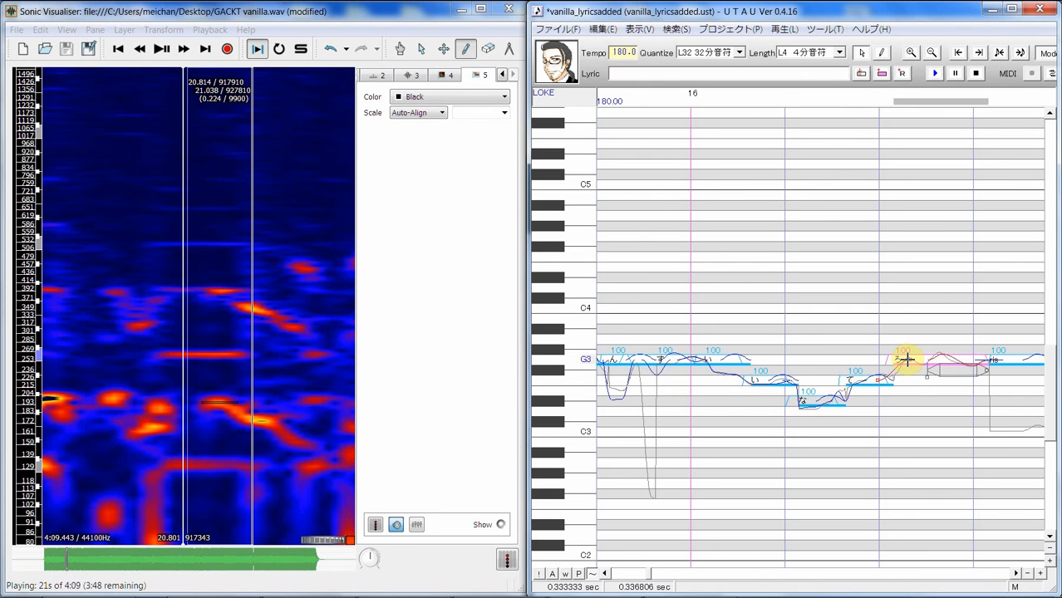
pyautogui.rightClick(908, 359)
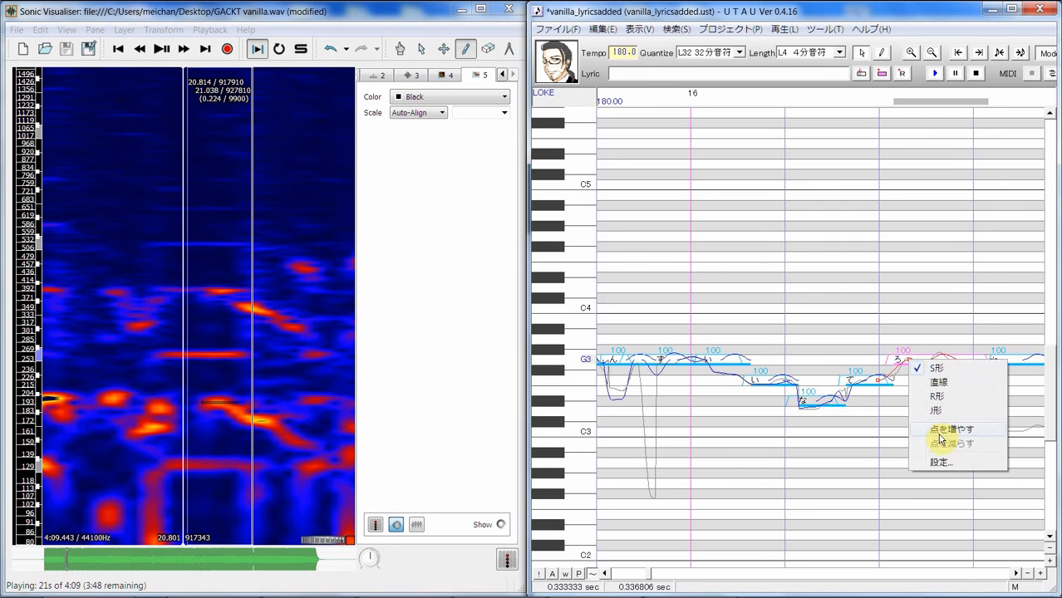
pyautogui.click(940, 430)
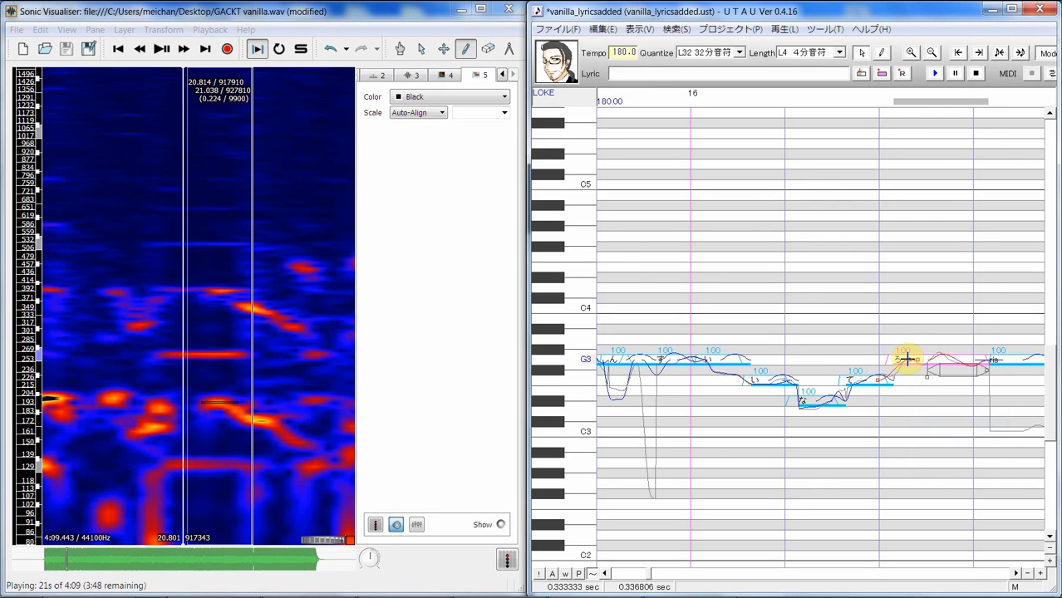
pyautogui.moveTo(907, 359); pyautogui.dragTo(896, 378)
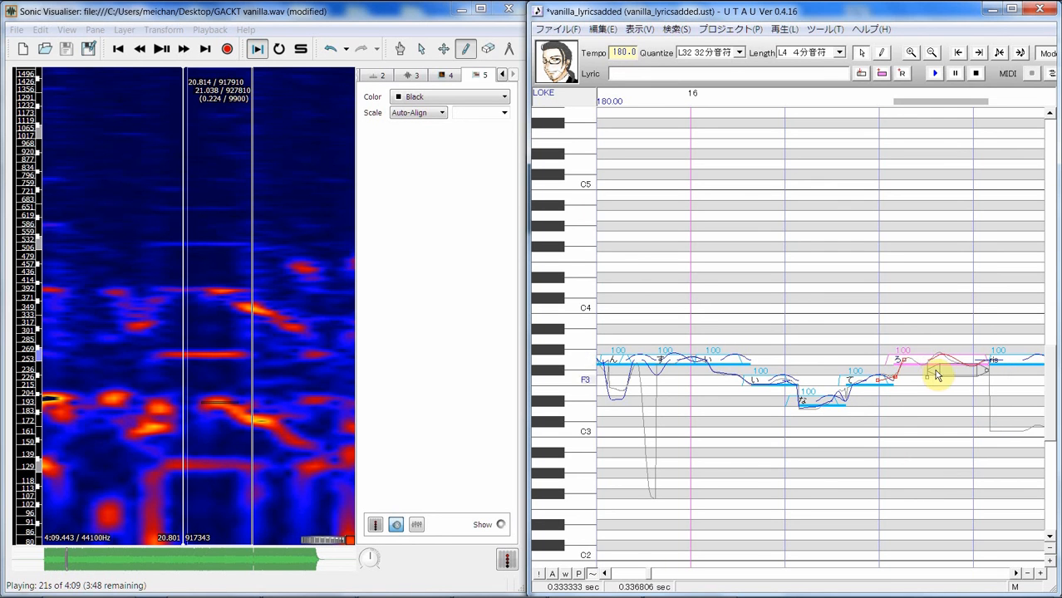
pyautogui.moveTo(926, 369); pyautogui.dragTo(889, 368)
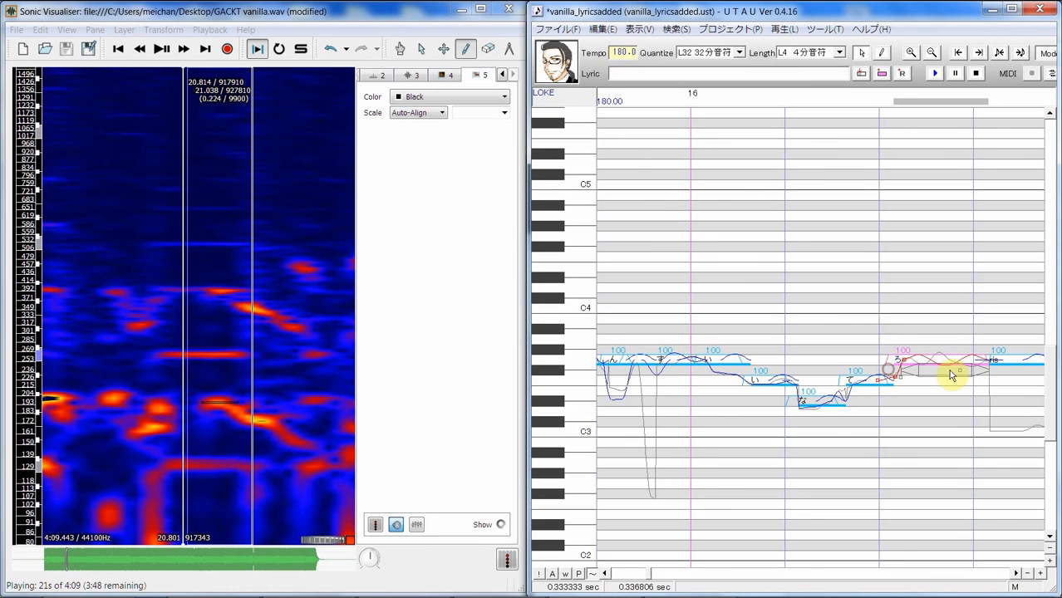
pyautogui.moveTo(961, 370); pyautogui.dragTo(923, 361)
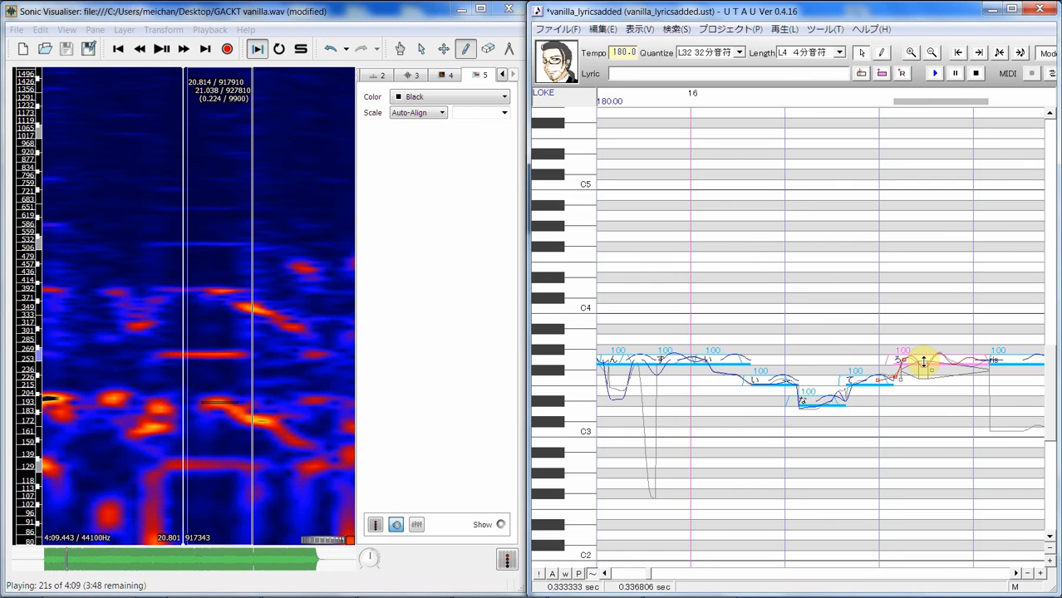
# Step: Change the lyric of the G3 note following ろ to り
pyautogui.click(1015, 574)
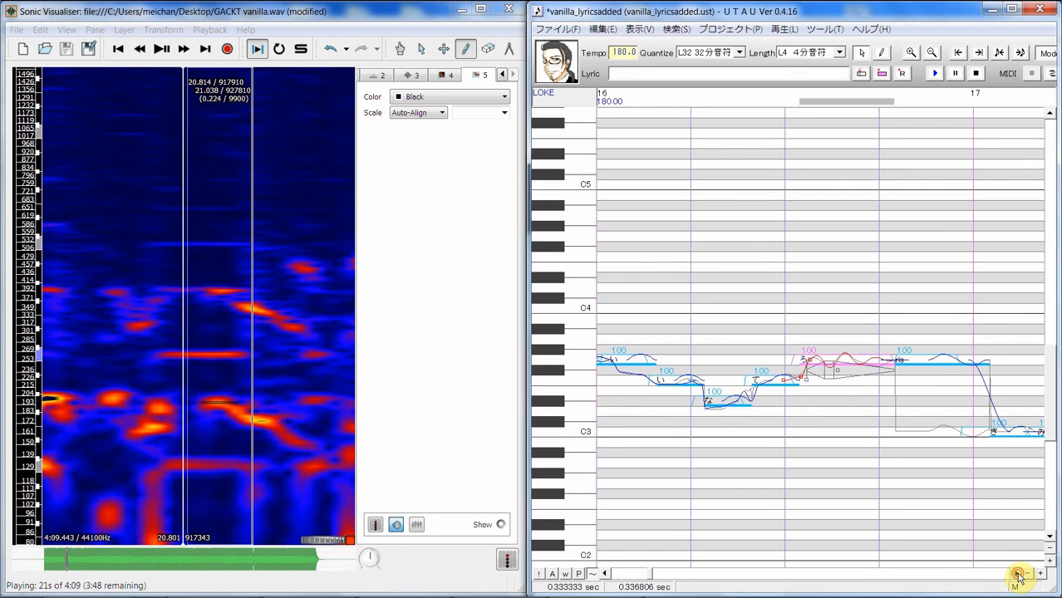
pyautogui.click(1015, 573)
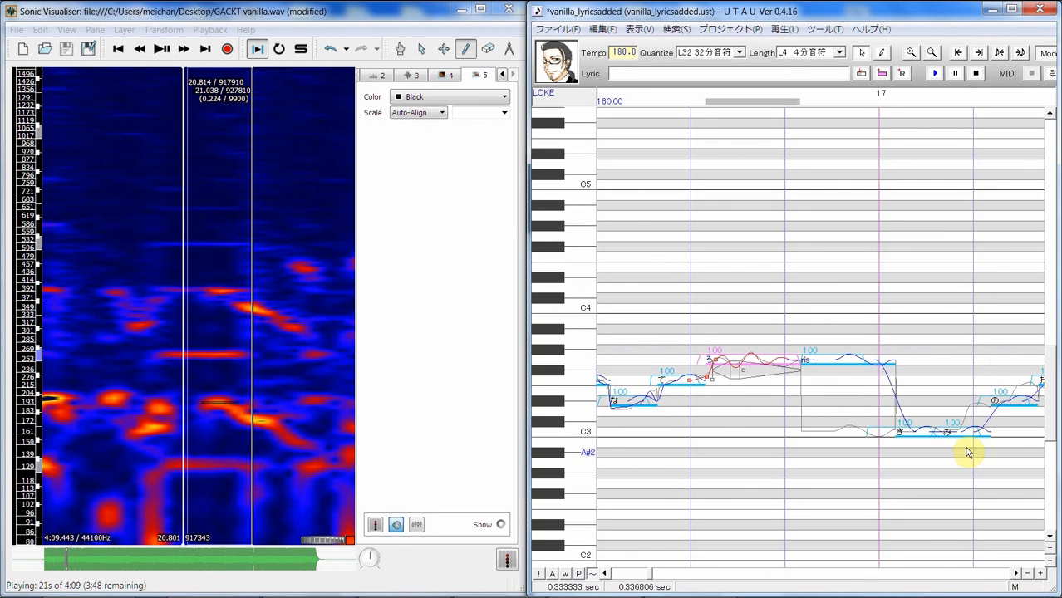
pyautogui.click(830, 360)
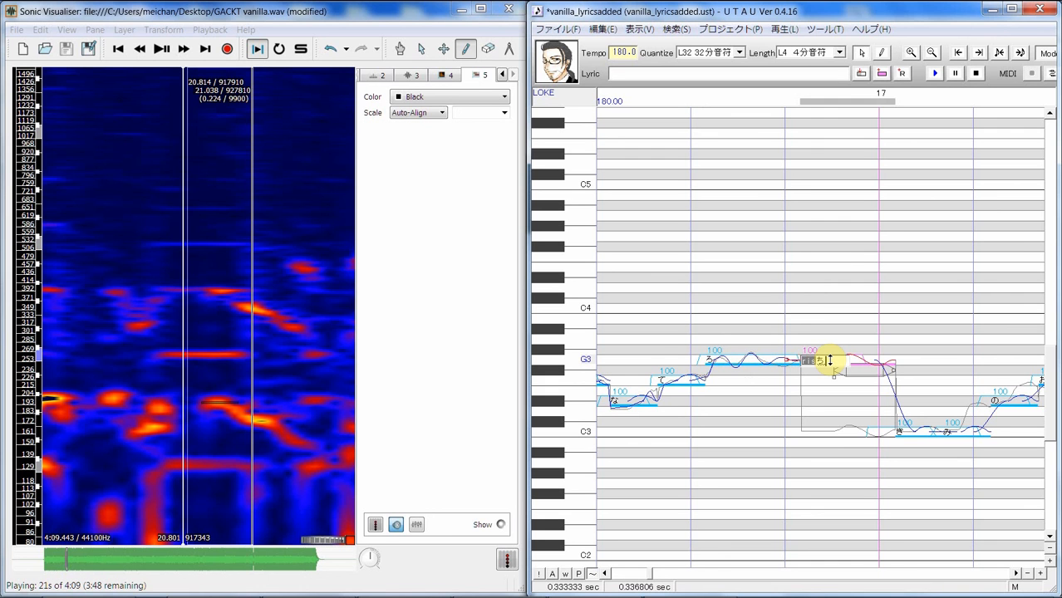
pyautogui.press('Return')
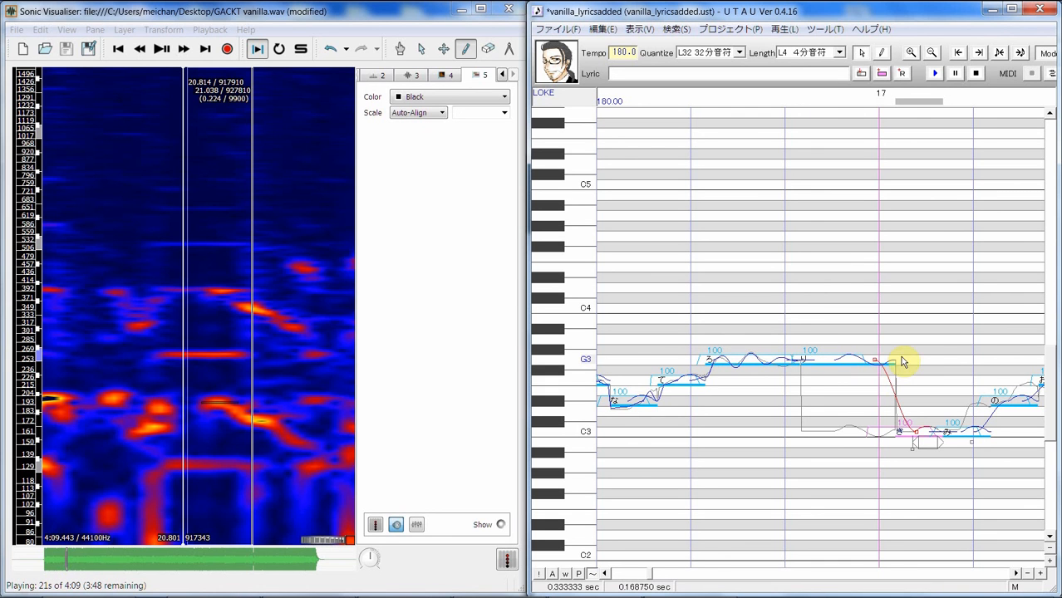
# Step: Split off the end of the り note as a す note and set its consonant velocity to -10
pyautogui.click(892, 363)
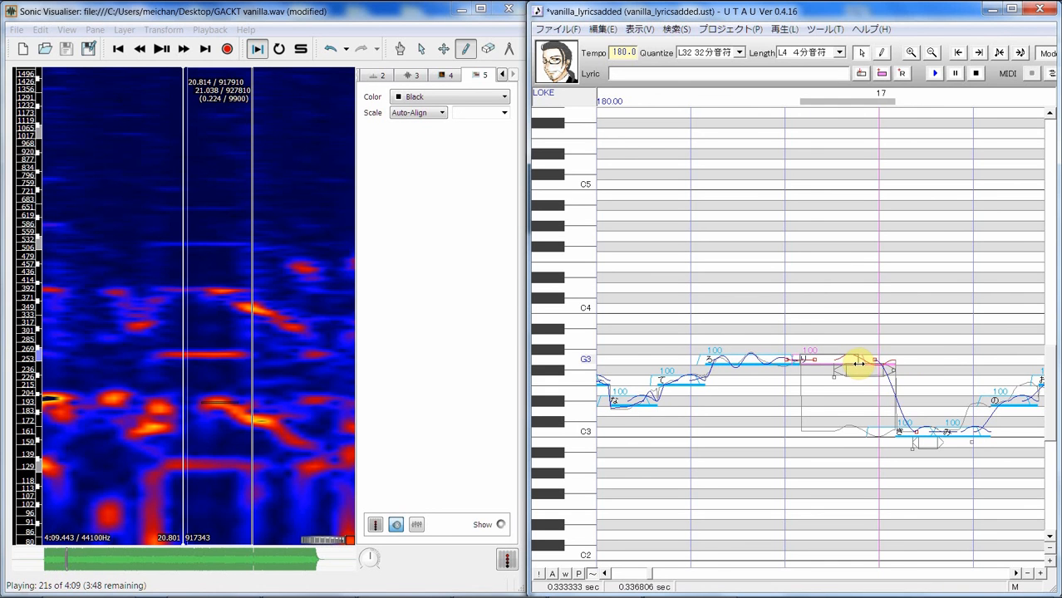
pyautogui.moveTo(859, 364); pyautogui.dragTo(859, 364)
pyautogui.doubleClick(867, 364)
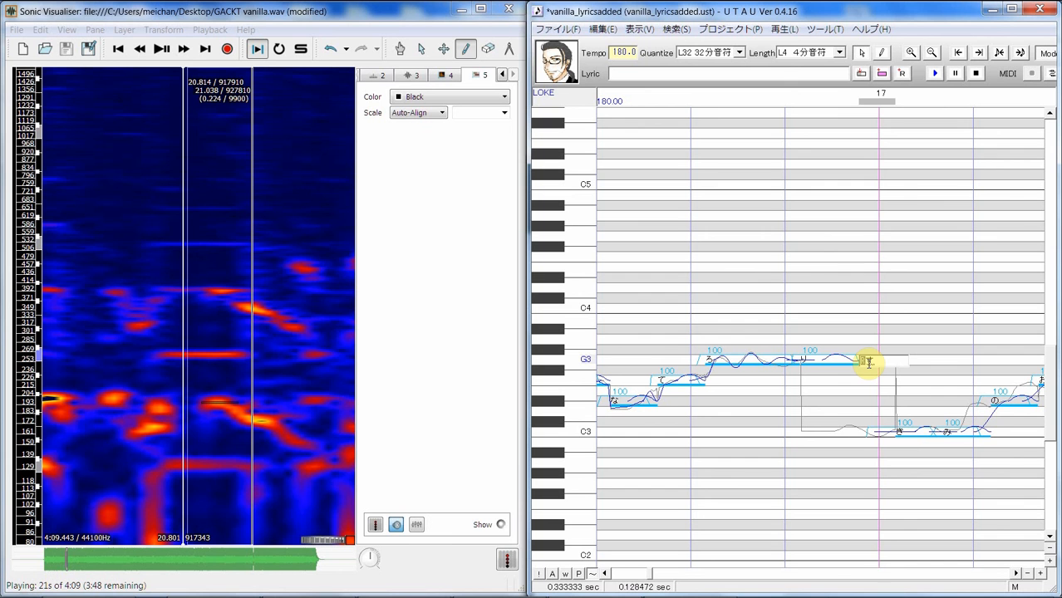
pyautogui.press('Return')
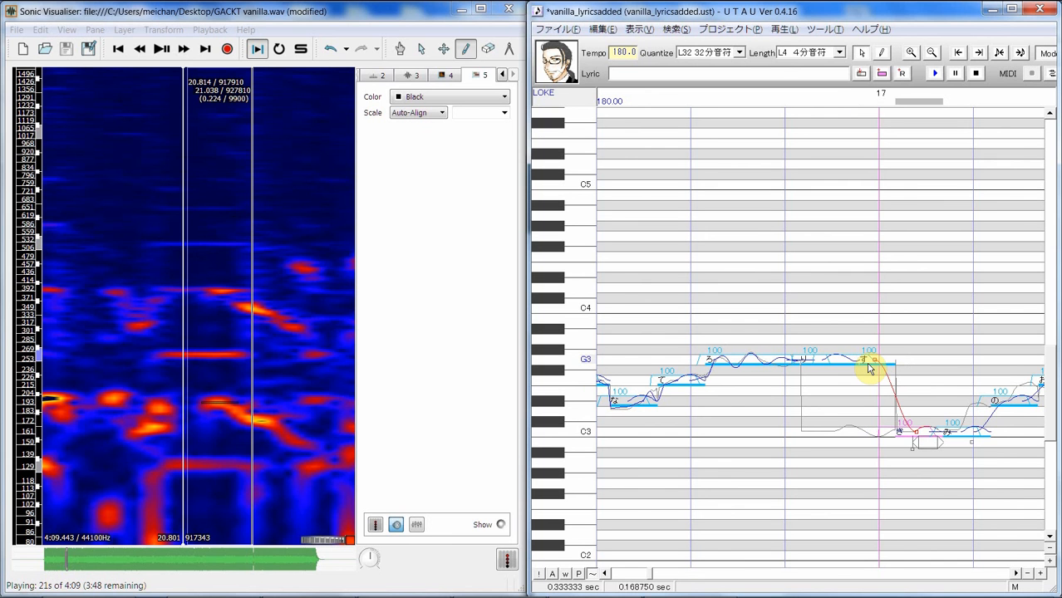
pyautogui.rightClick(867, 367)
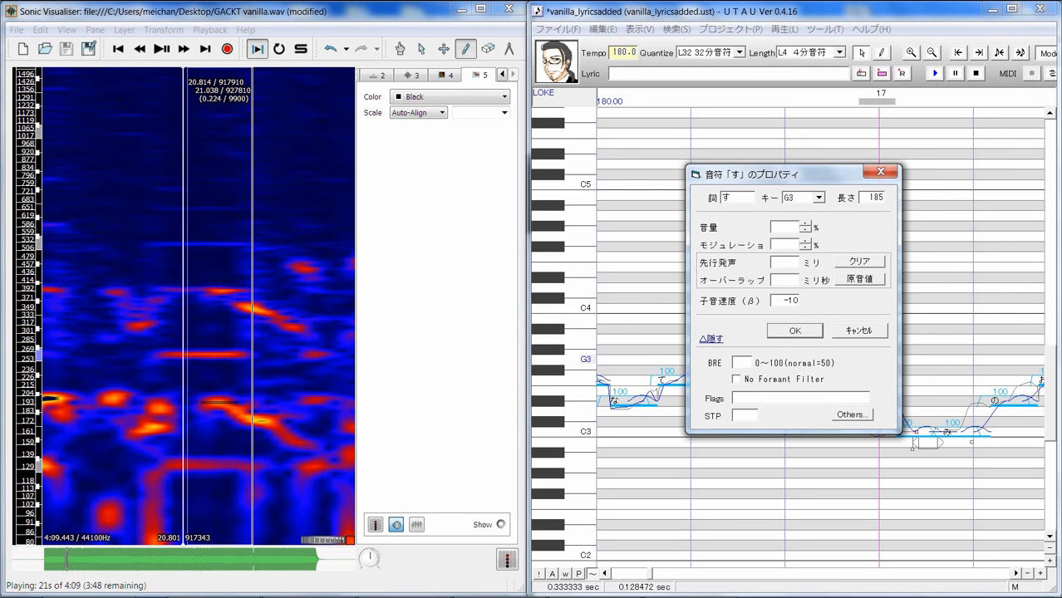
pyautogui.click(807, 330)
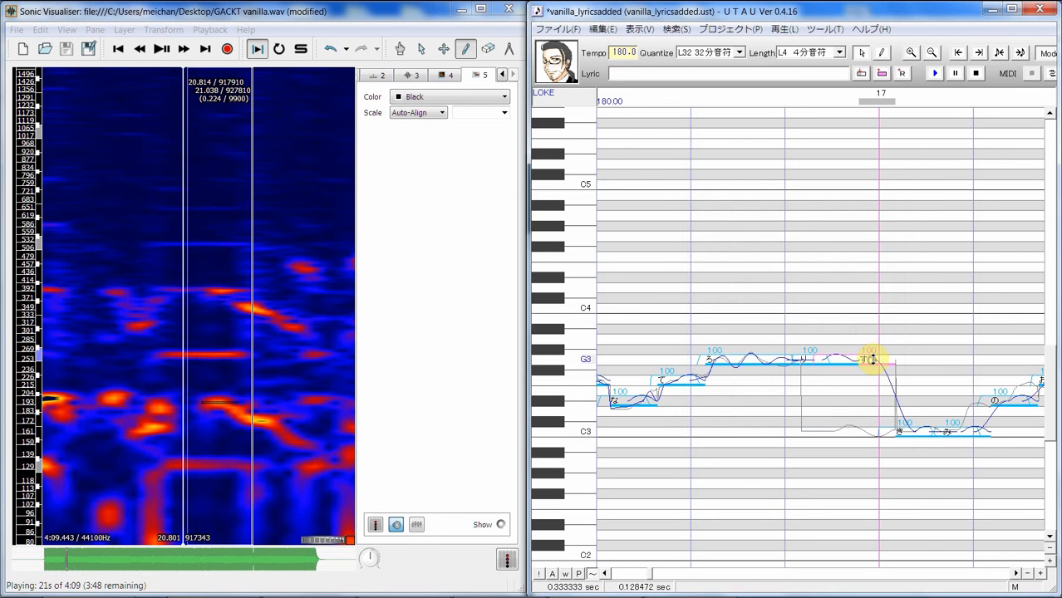
# Step: Lower v3 to 24 in the す note's envelope, add a fifth point near the note's end, and apply the envelope
pyautogui.rightClick(871, 359)
pyautogui.click(936, 483)
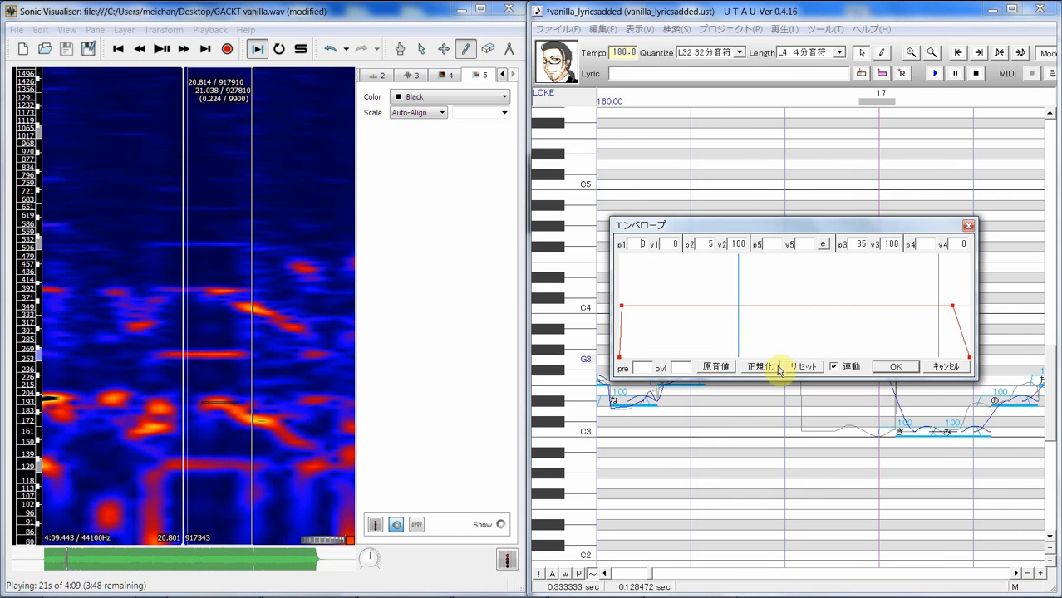
pyautogui.click(823, 243)
pyautogui.moveTo(952, 305); pyautogui.dragTo(953, 344)
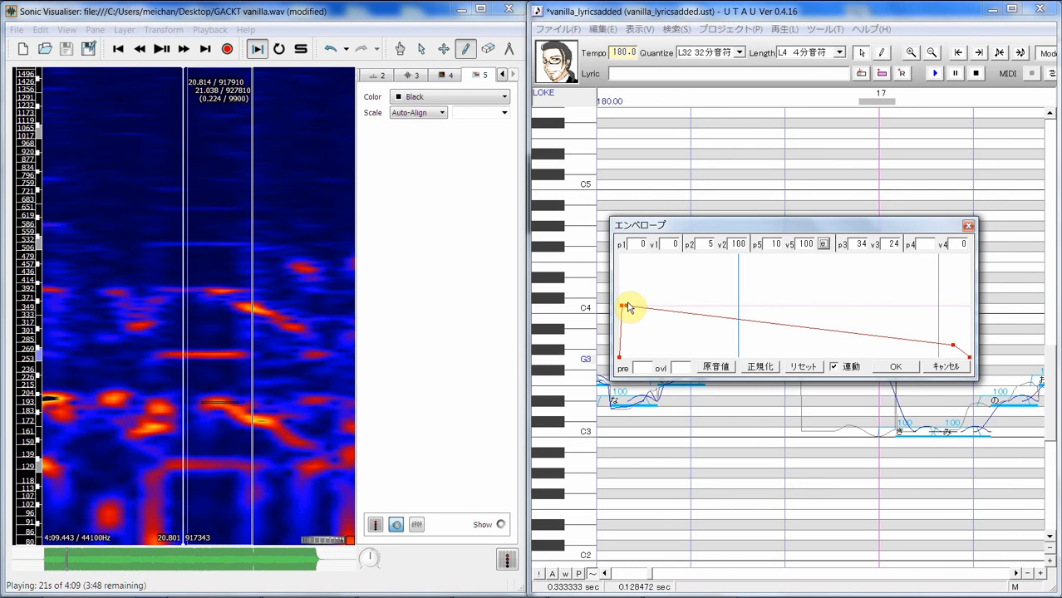
pyautogui.moveTo(625, 306); pyautogui.dragTo(943, 338)
pyautogui.click(902, 368)
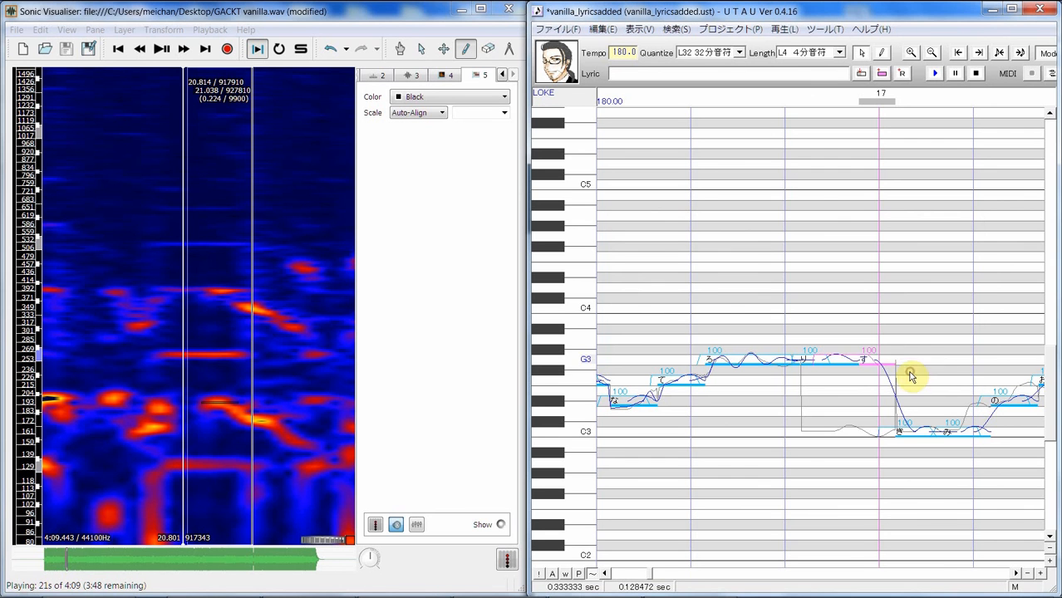
# Step: Move the fifth point in the す note's envelope earlier, apply it, and optimize the flagged envelope of the preceding り note
pyautogui.rightClick(867, 365)
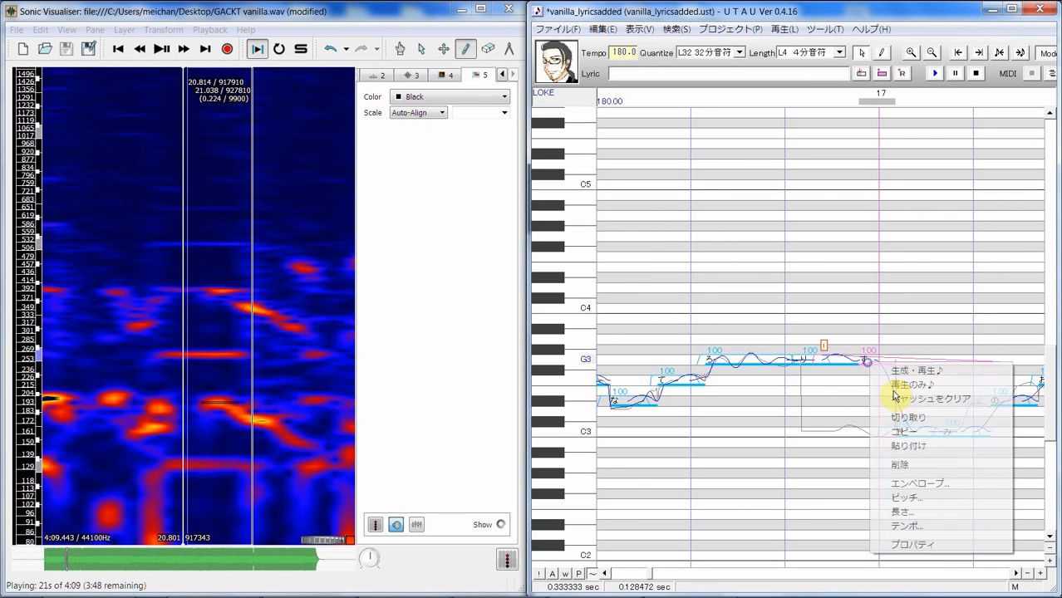
pyautogui.click(935, 485)
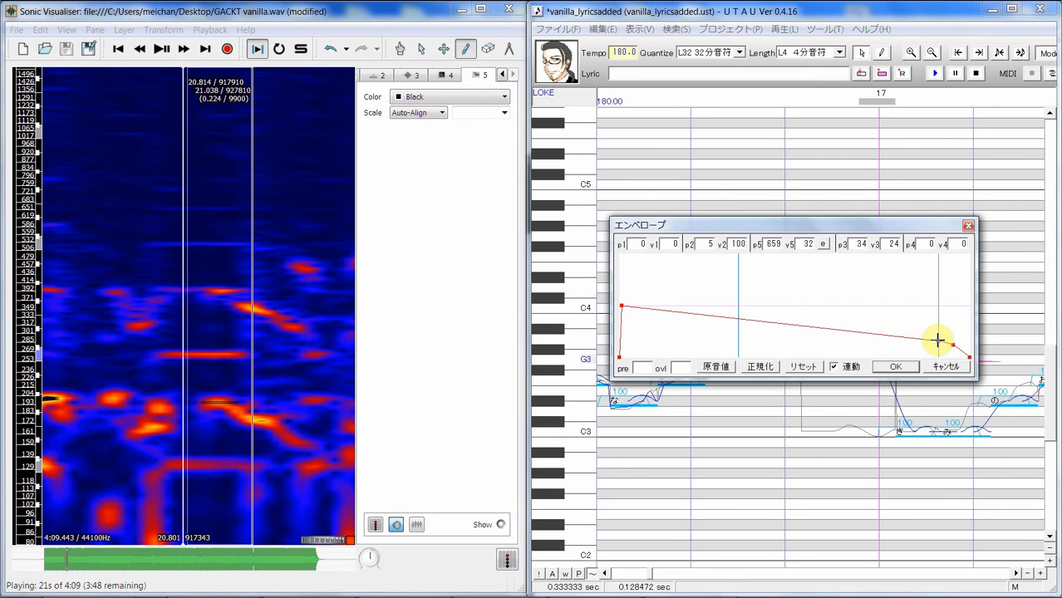
pyautogui.moveTo(943, 340); pyautogui.dragTo(906, 337)
pyautogui.click(914, 369)
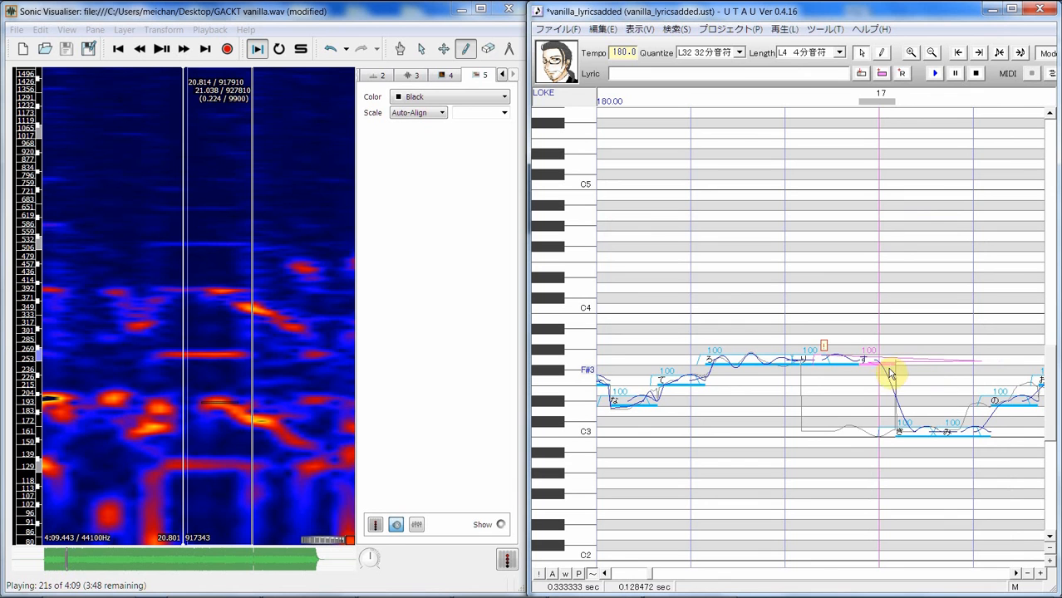
pyautogui.rightClick(879, 365)
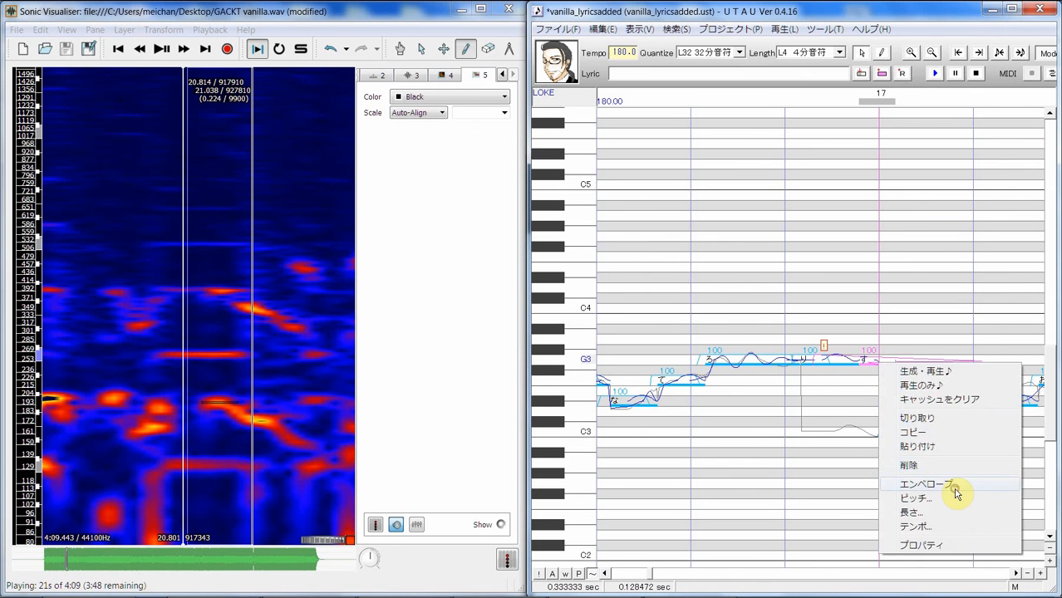
pyautogui.click(956, 491)
pyautogui.click(914, 367)
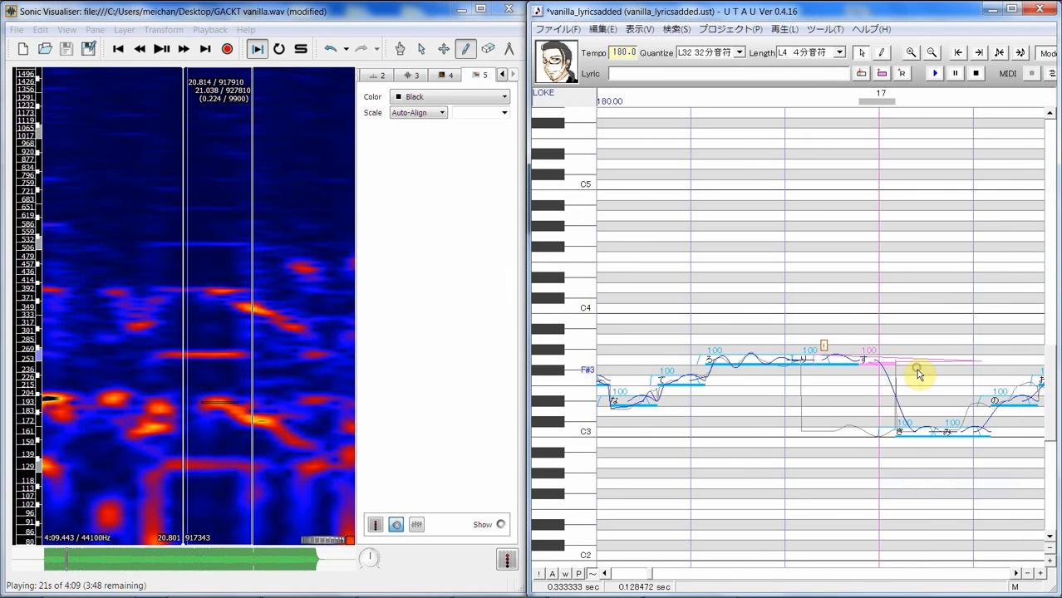
pyautogui.click(825, 344)
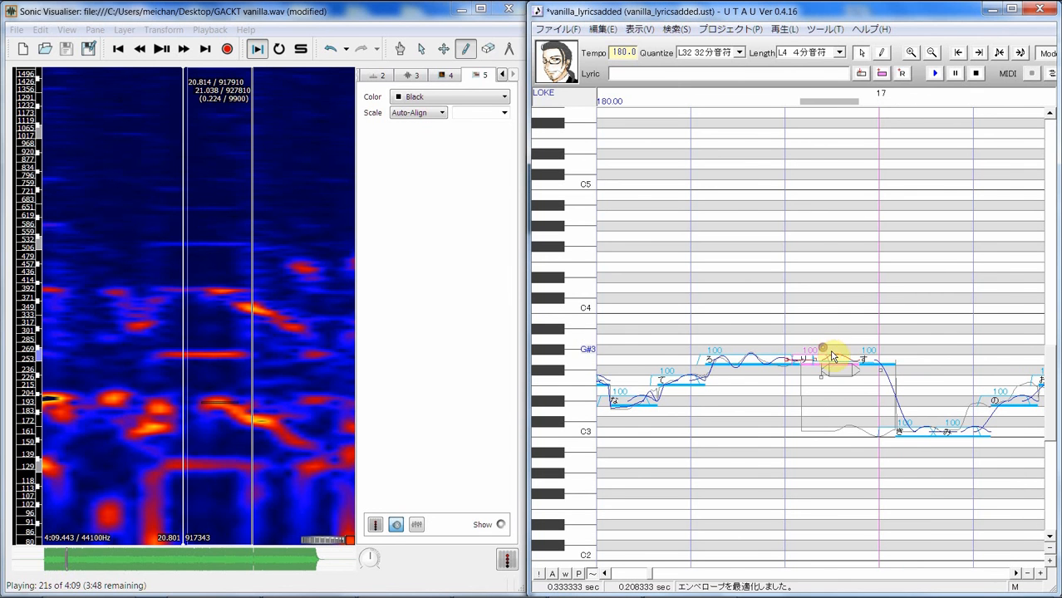
# Step: Select the り and す notes before measure 17 and play them back
pyautogui.click(873, 366)
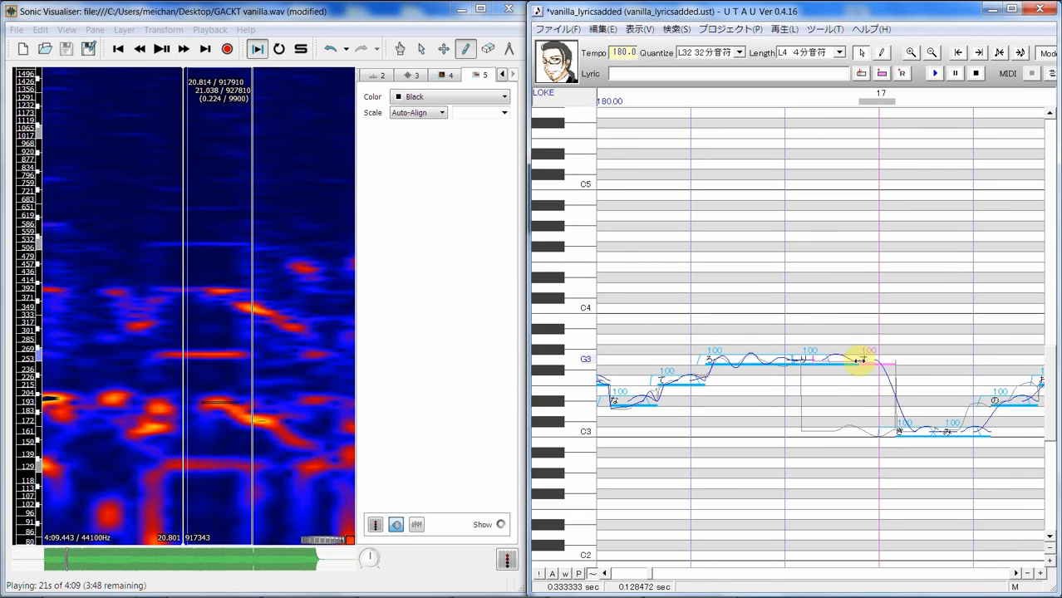
pyautogui.rightClick(868, 360)
pyautogui.click(863, 356)
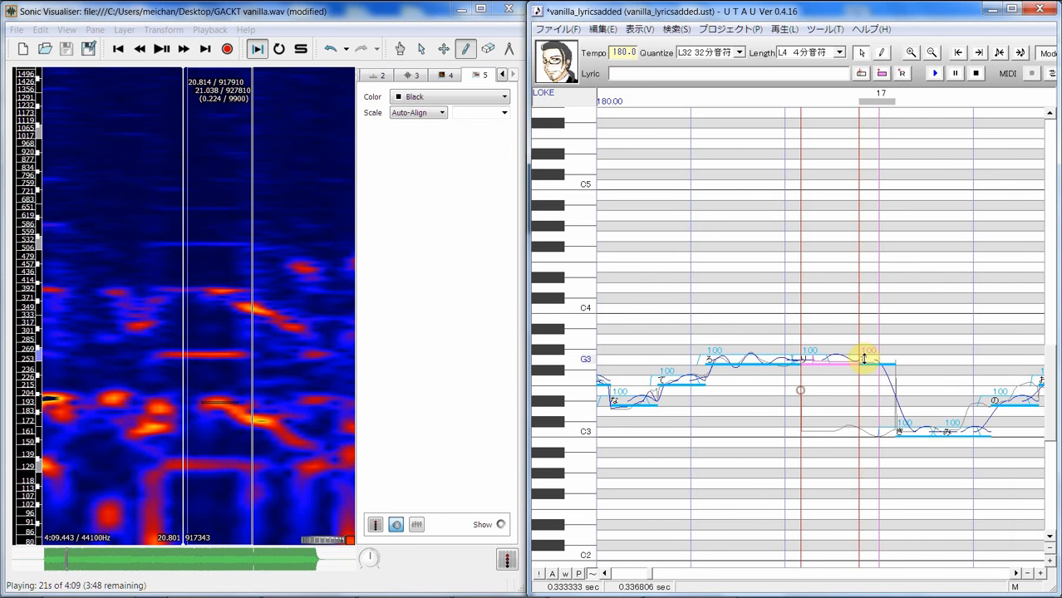
pyautogui.click(933, 73)
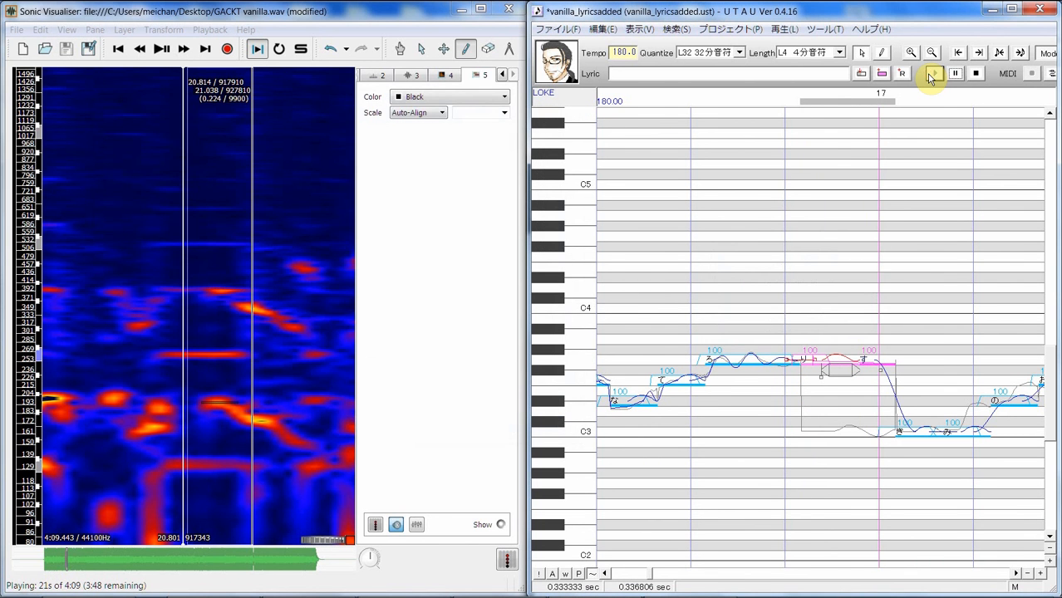
pyautogui.click(932, 73)
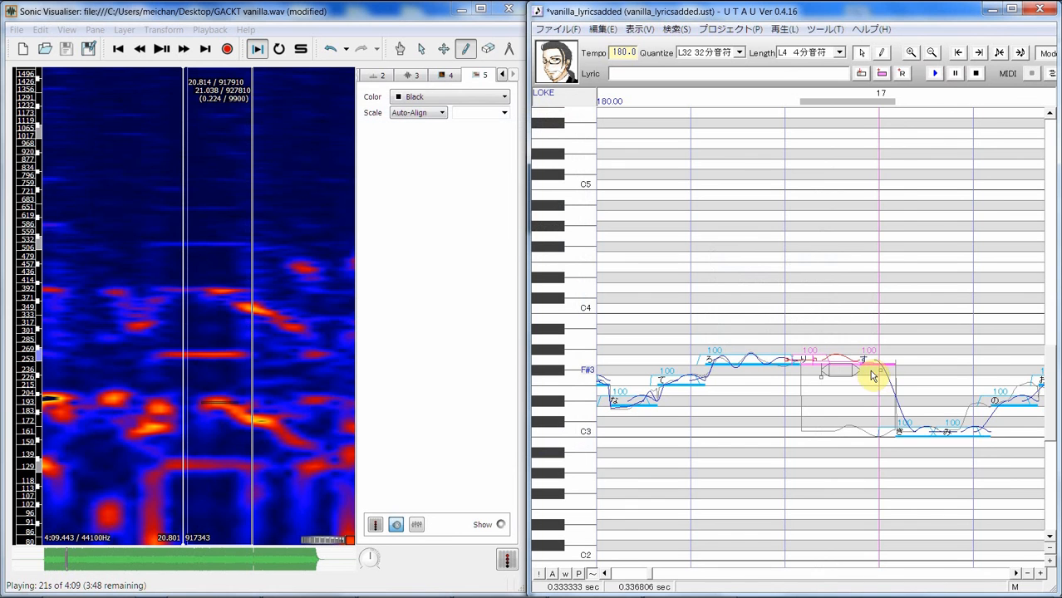
# Step: Set the す note's consonant velocity to -50 and play back the り and す notes
pyautogui.rightClick(871, 365)
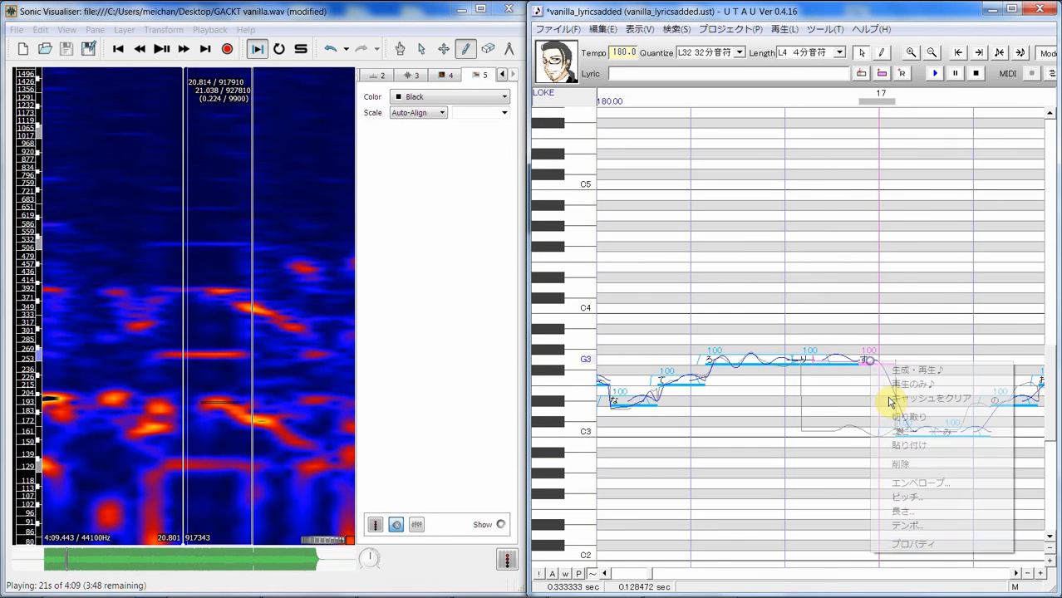
pyautogui.click(939, 544)
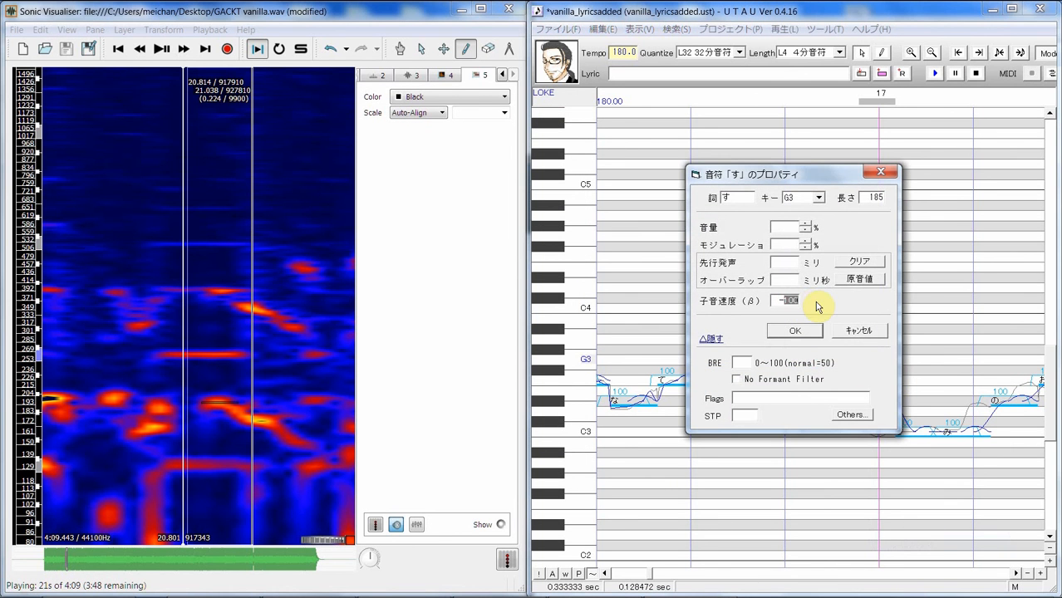
pyautogui.write('50')
pyautogui.click(795, 331)
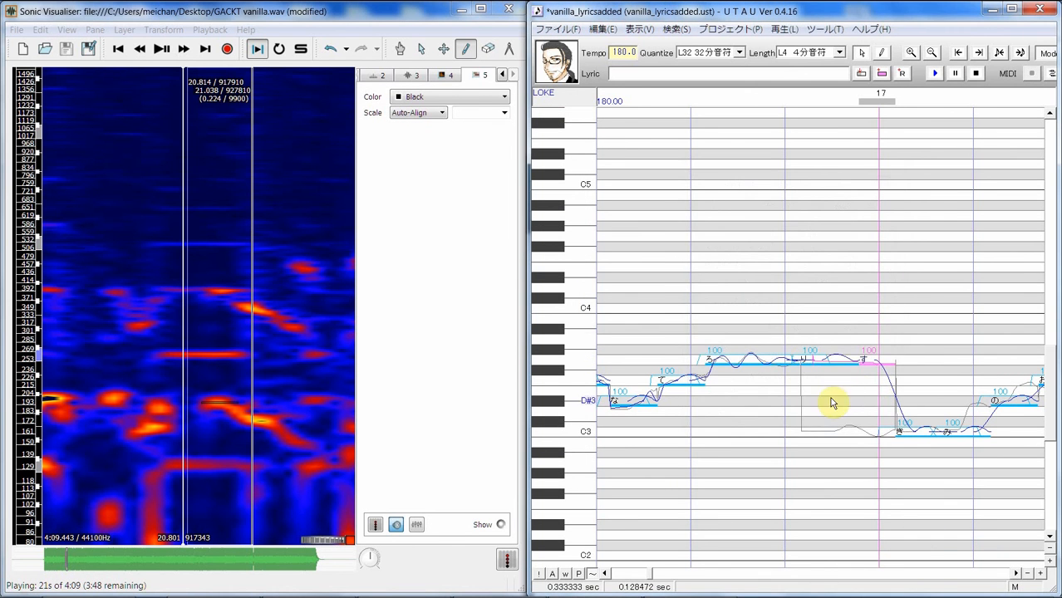
pyautogui.moveTo(881, 371); pyautogui.dragTo(831, 379)
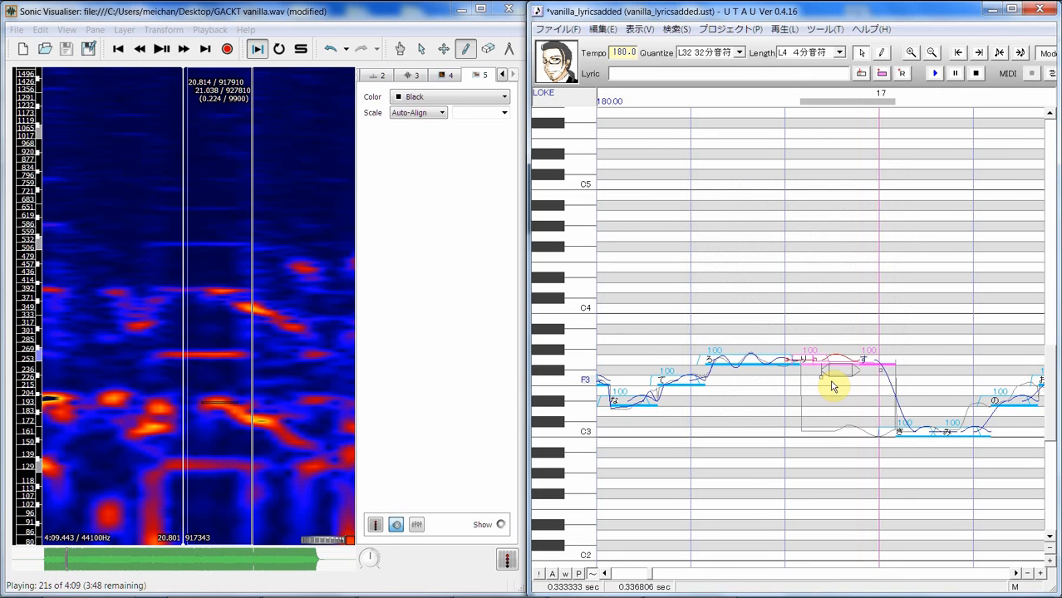
pyautogui.click(931, 73)
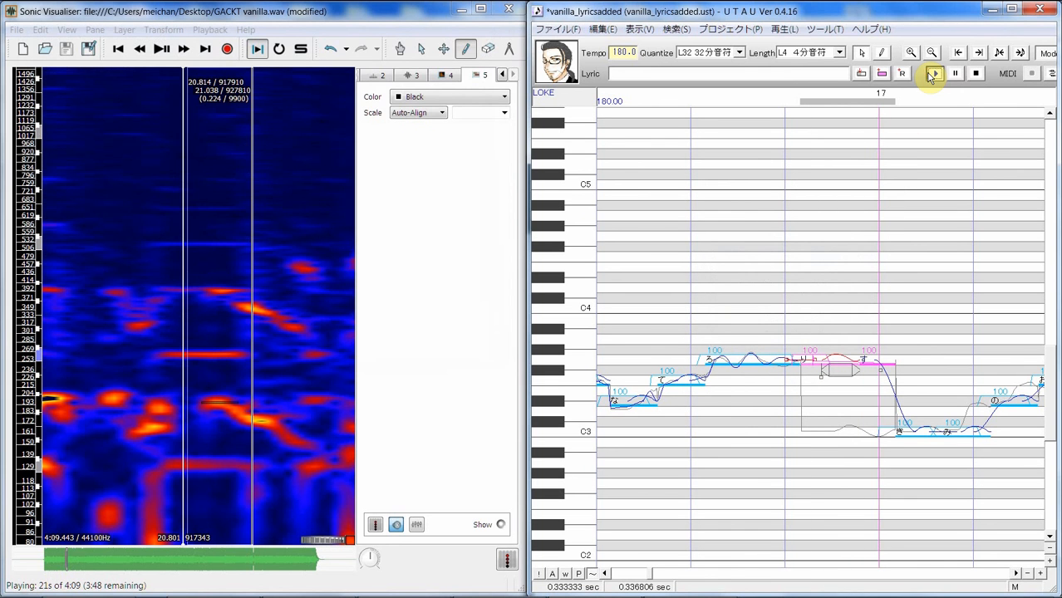
# Step: Add the flag h100 to the す note's properties and play back the notes from ろ to す
pyautogui.click(881, 363)
pyautogui.rightClick(885, 364)
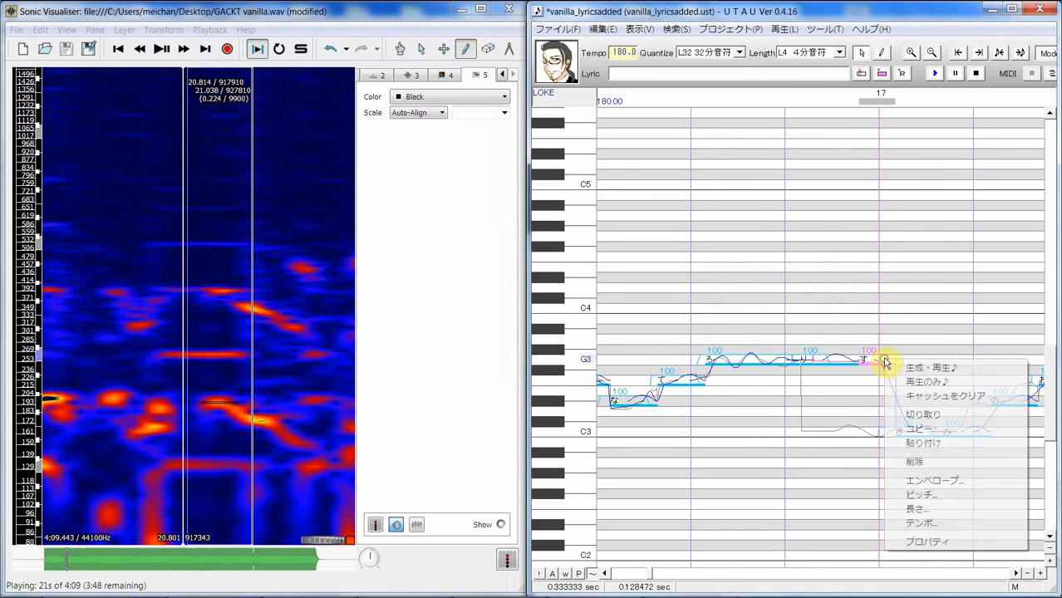
pyautogui.click(927, 541)
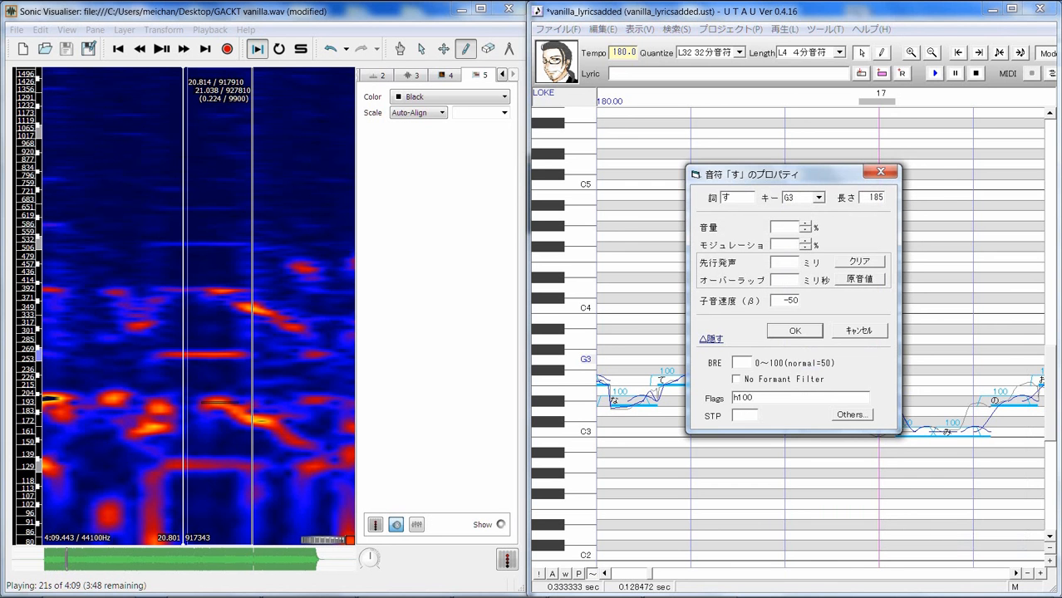
pyautogui.click(814, 334)
pyautogui.moveTo(773, 421); pyautogui.dragTo(877, 374)
pyautogui.click(935, 74)
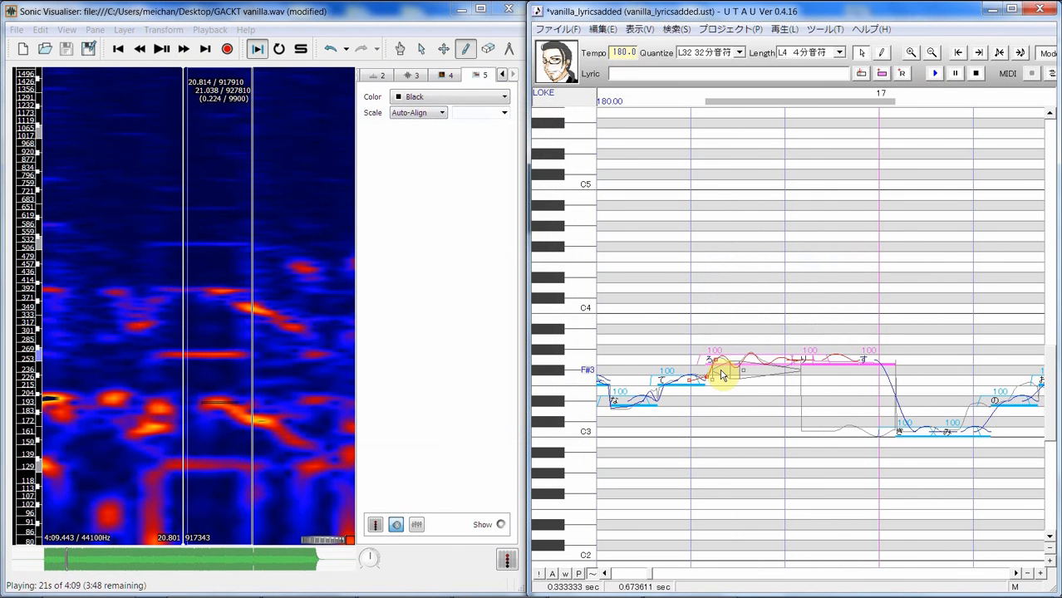
# Step: Switch to Sonic Visualiser and play the original vocal from 21.371 to 22.022 s, followed by 21.448 to 21.795 s
pyautogui.moveTo(301, 410)
pyautogui.mouseDown()
pyautogui.moveTo(256, 426)
pyautogui.moveTo(144, 421)
pyautogui.moveTo(59, 392)
pyautogui.mouseUp()
pyautogui.moveTo(119, 410); pyautogui.dragTo(259, 412)
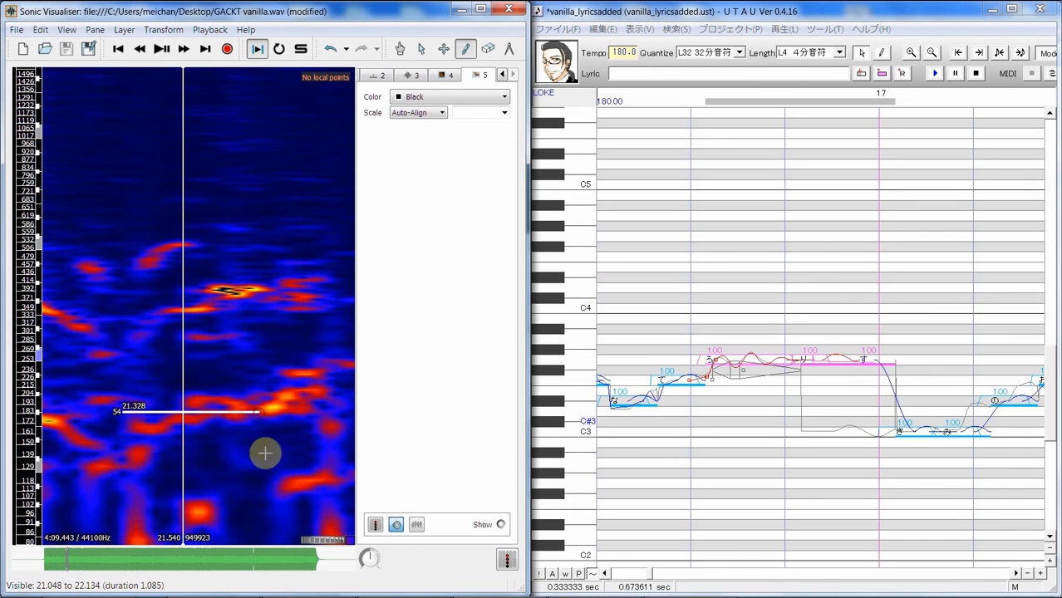
pyautogui.click(421, 48)
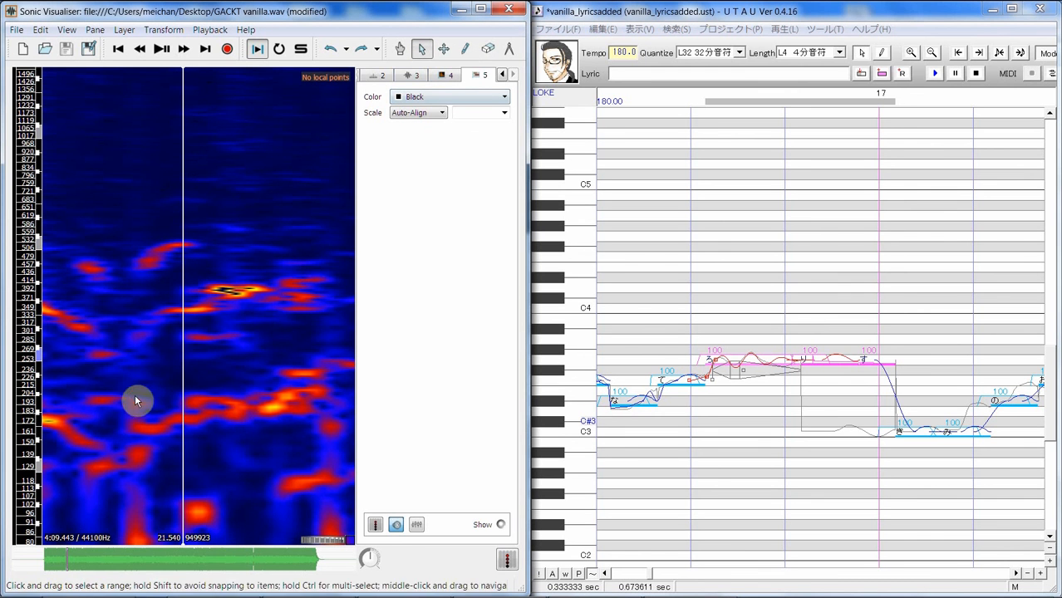
pyautogui.moveTo(136, 402); pyautogui.dragTo(321, 361)
pyautogui.press('space')
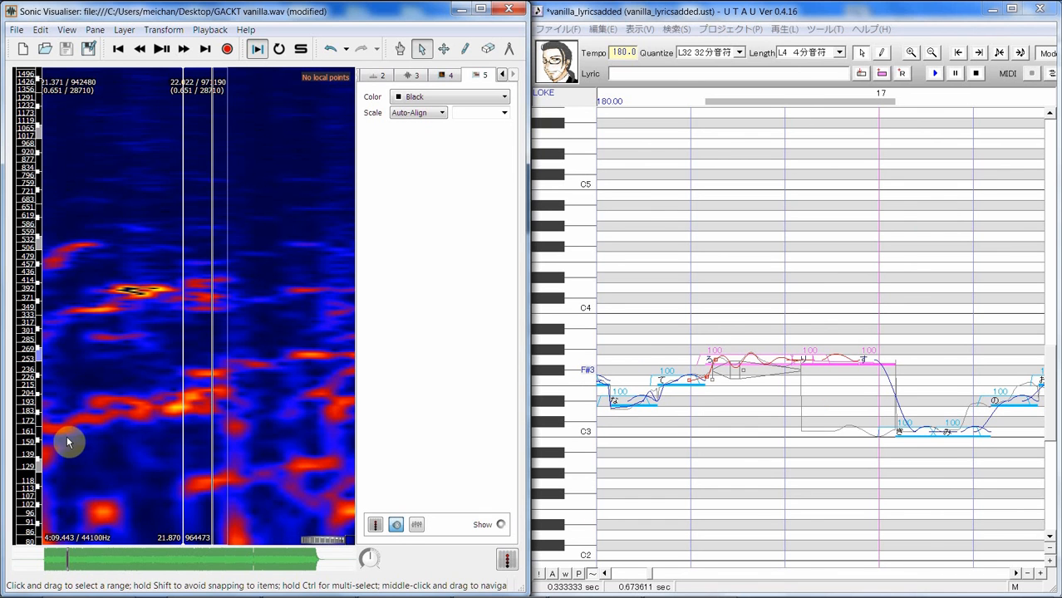
pyautogui.moveTo(67, 443); pyautogui.dragTo(164, 425)
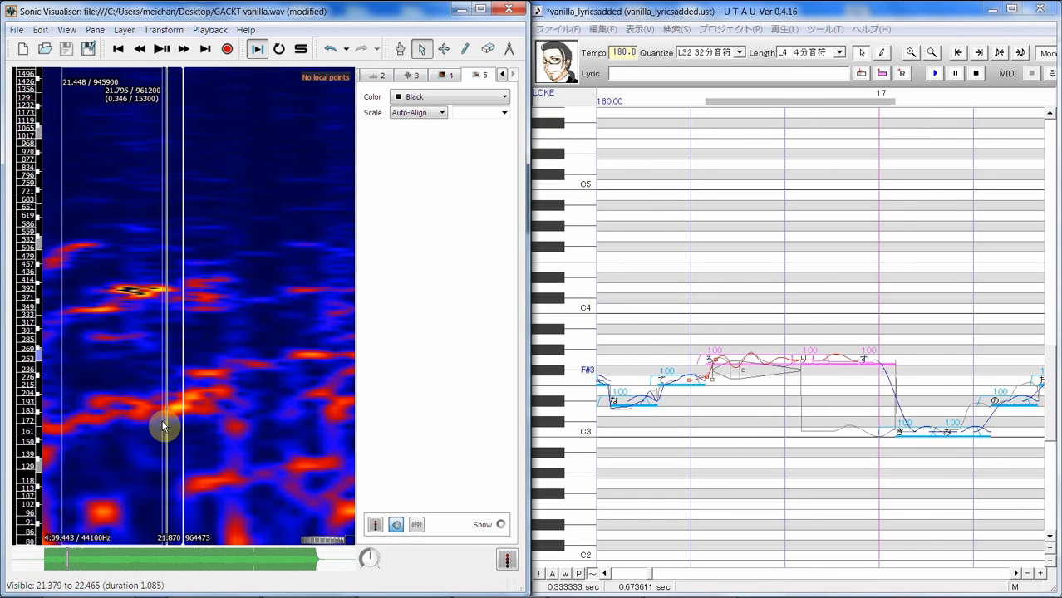
pyautogui.press('space')
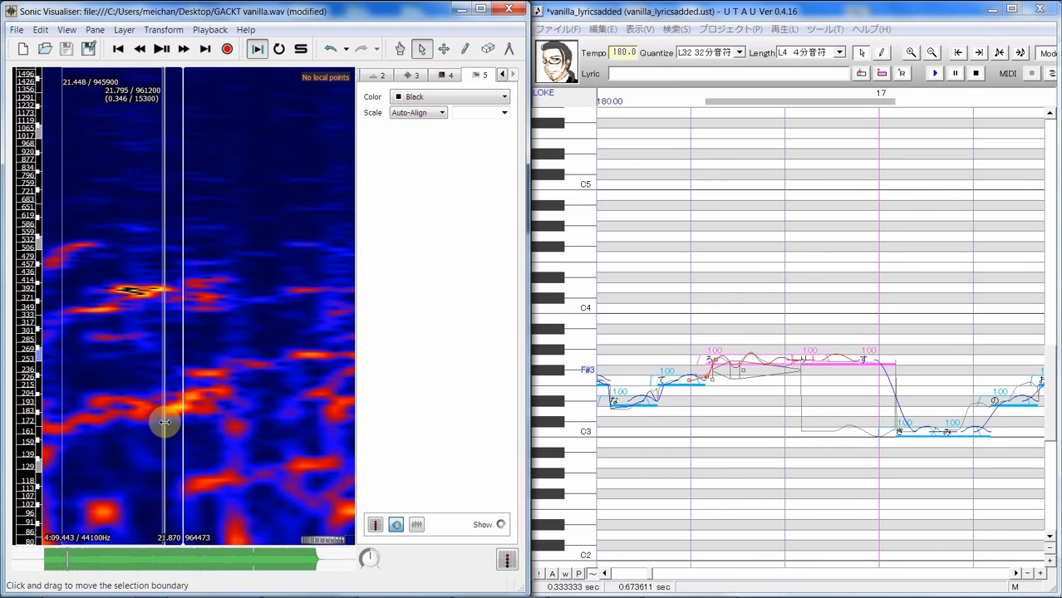
# Step: Select the original vocal from 21.787 to 22.061 s in the spectrogram and play it
pyautogui.moveTo(211, 429); pyautogui.dragTo(346, 429)
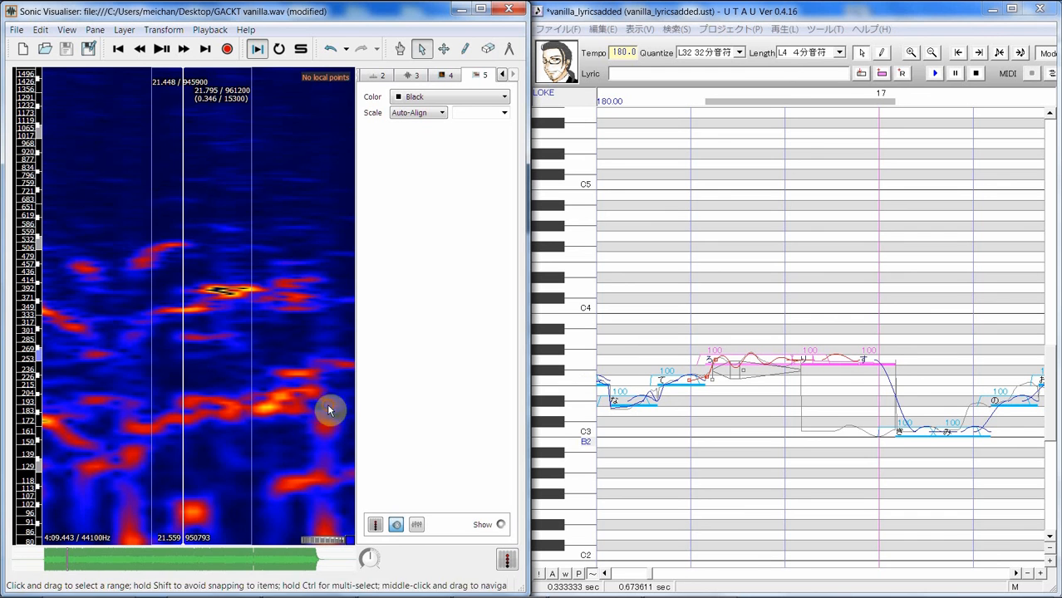
pyautogui.moveTo(329, 407); pyautogui.dragTo(248, 425)
pyautogui.press('space')
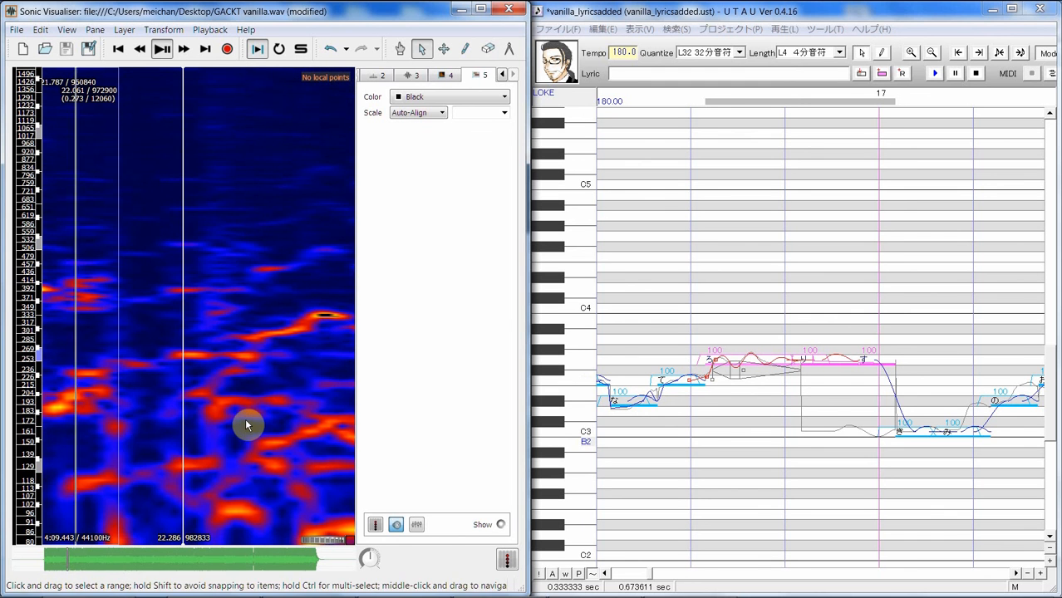
pyautogui.press('s')
pyautogui.press('space')
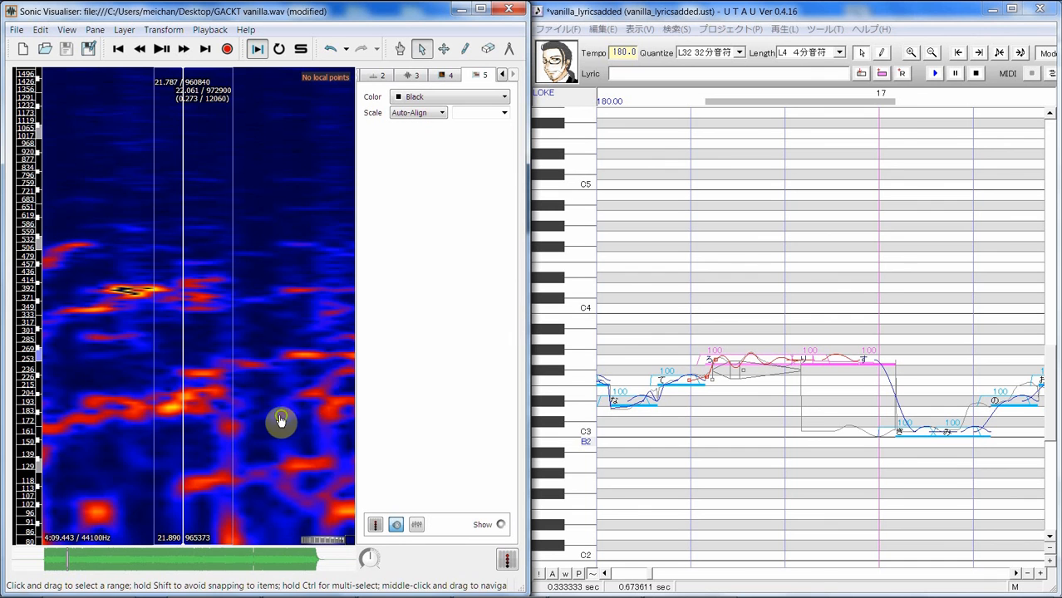
# Step: Draw a reference note in the spectrogram at about 193 Hz, starting at about 21.657 s and ending inside the selected range
pyautogui.moveTo(281, 422); pyautogui.dragTo(347, 425)
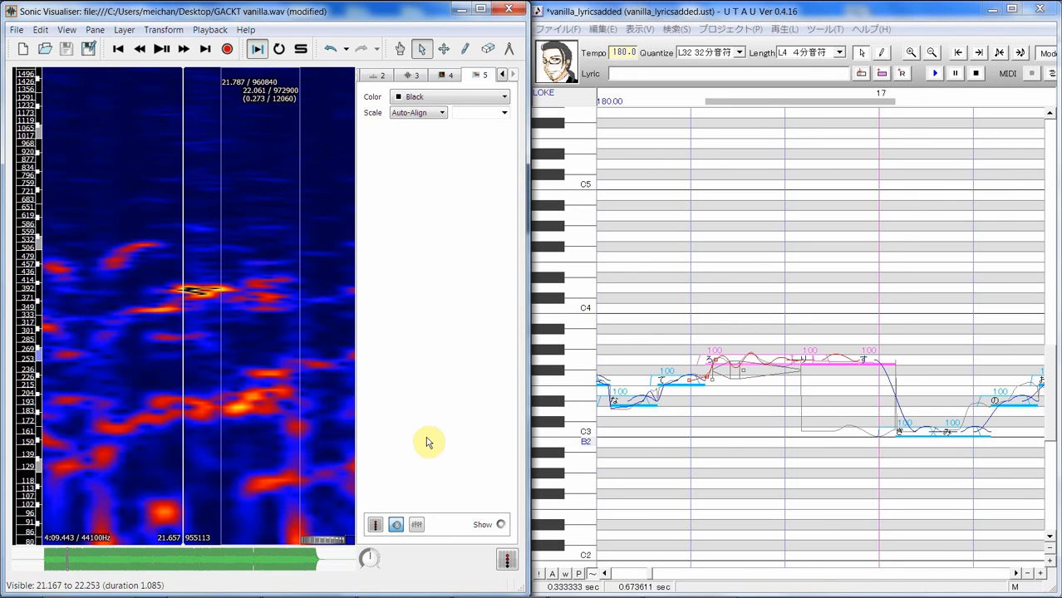
pyautogui.click(847, 385)
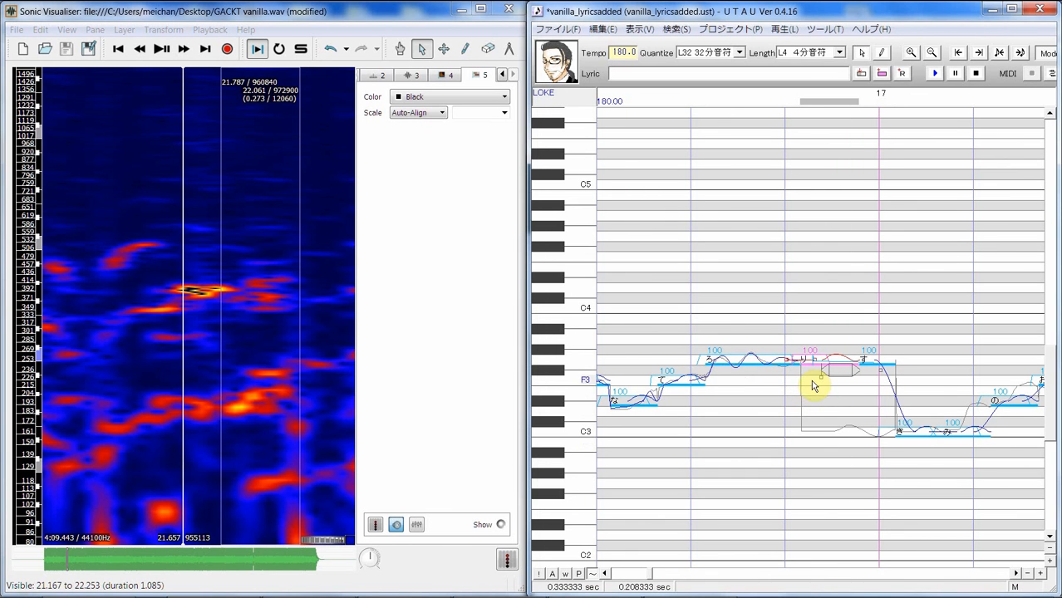
pyautogui.click(465, 49)
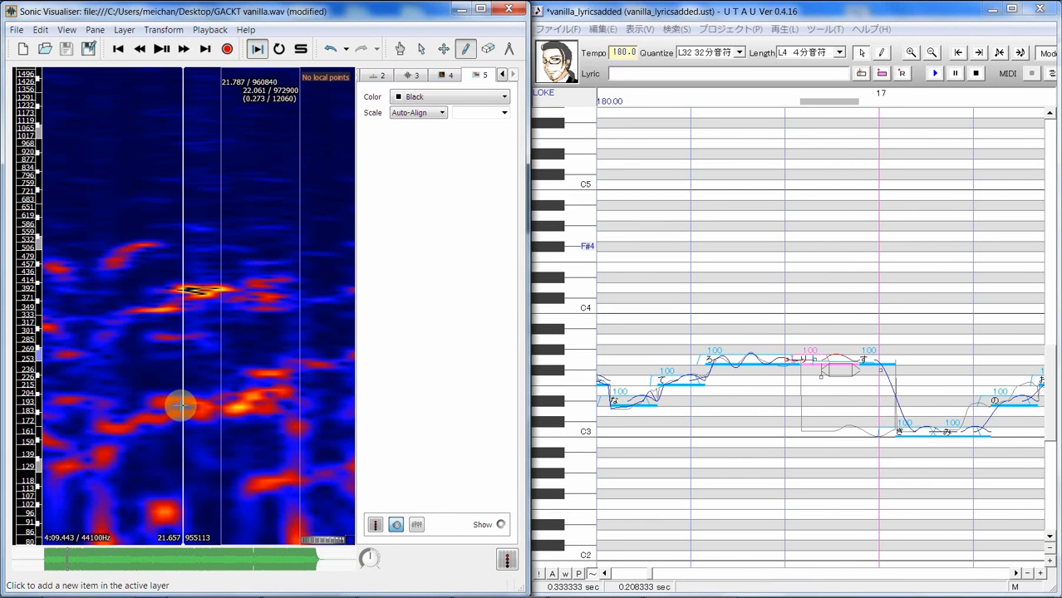
pyautogui.moveTo(182, 408)
pyautogui.mouseDown()
pyautogui.moveTo(277, 412)
pyautogui.moveTo(274, 404)
pyautogui.mouseUp()
pyautogui.moveTo(234, 403)
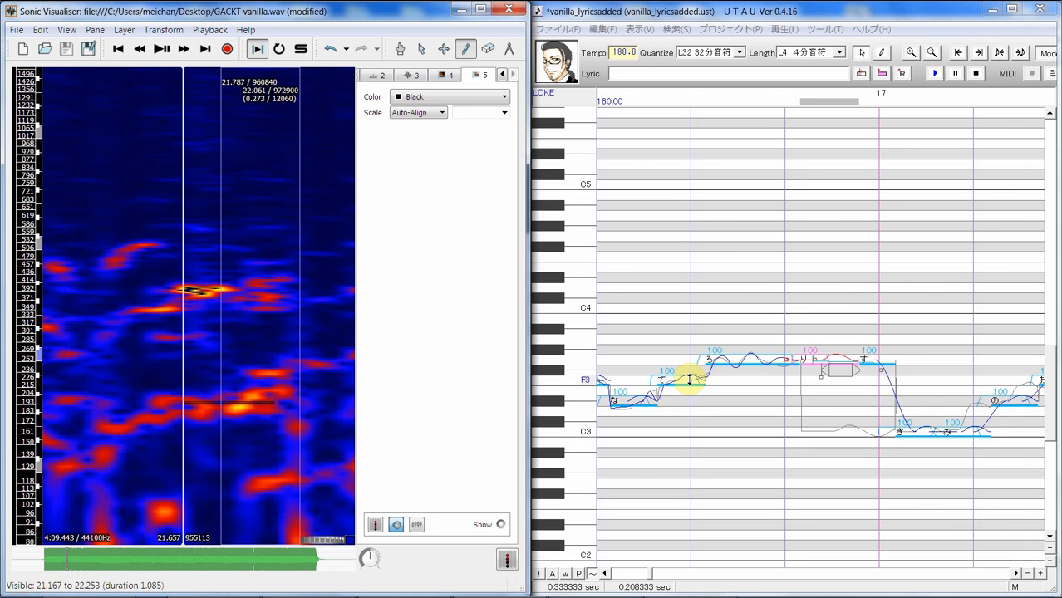
# Step: Add a pitch bend point to the り note in UTAU and lower it to F3 at the note's start
pyautogui.click(836, 392)
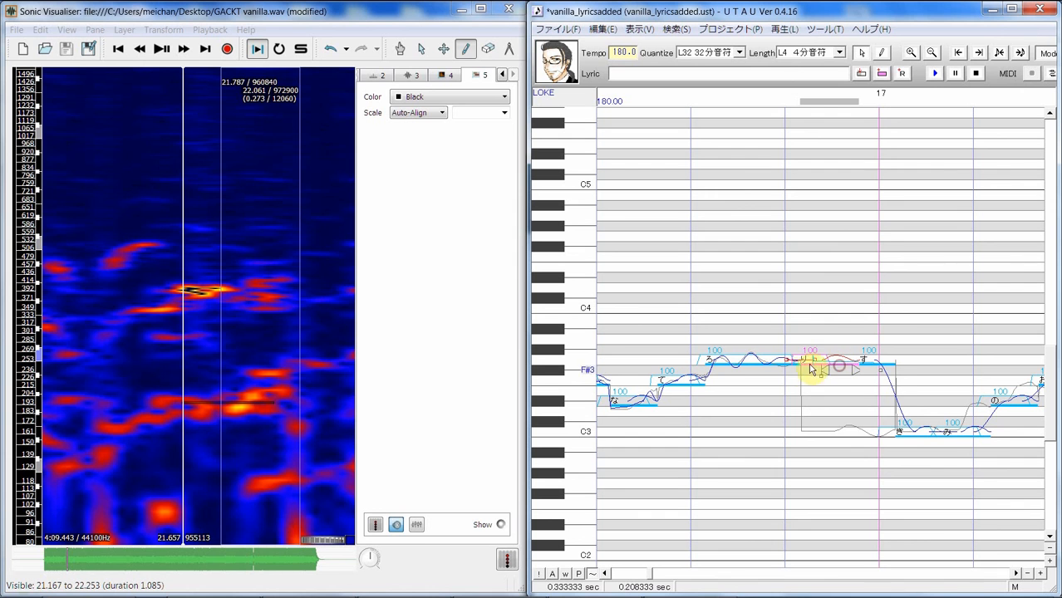
pyautogui.rightClick(815, 359)
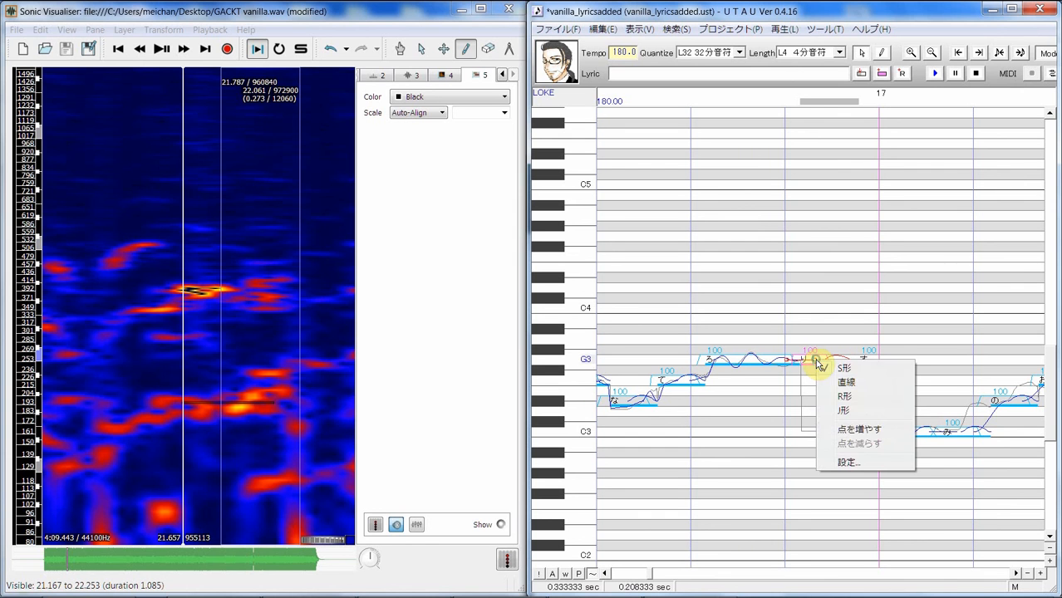
pyautogui.click(854, 422)
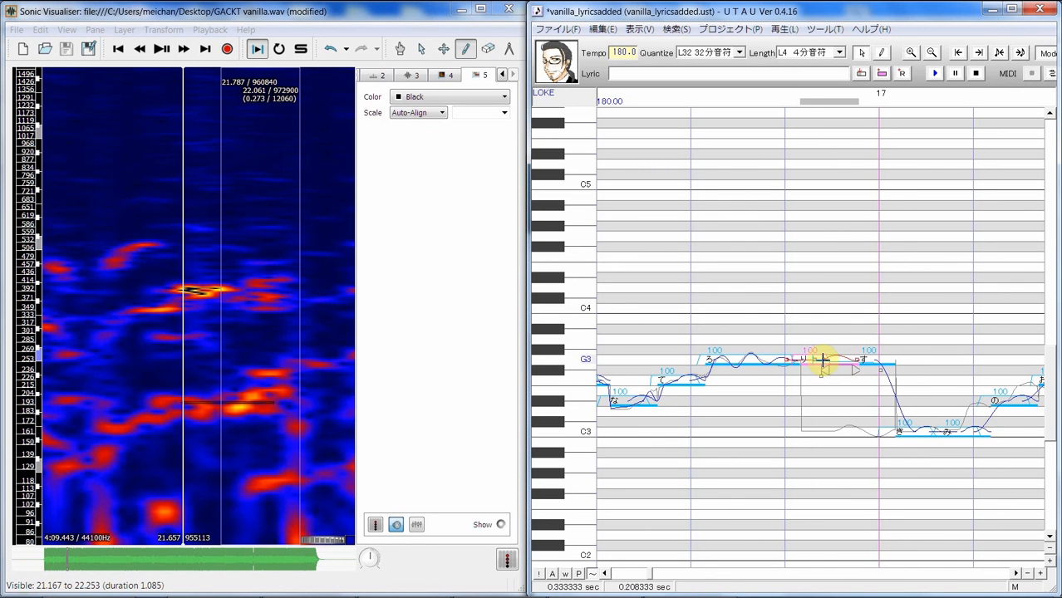
pyautogui.click(813, 360)
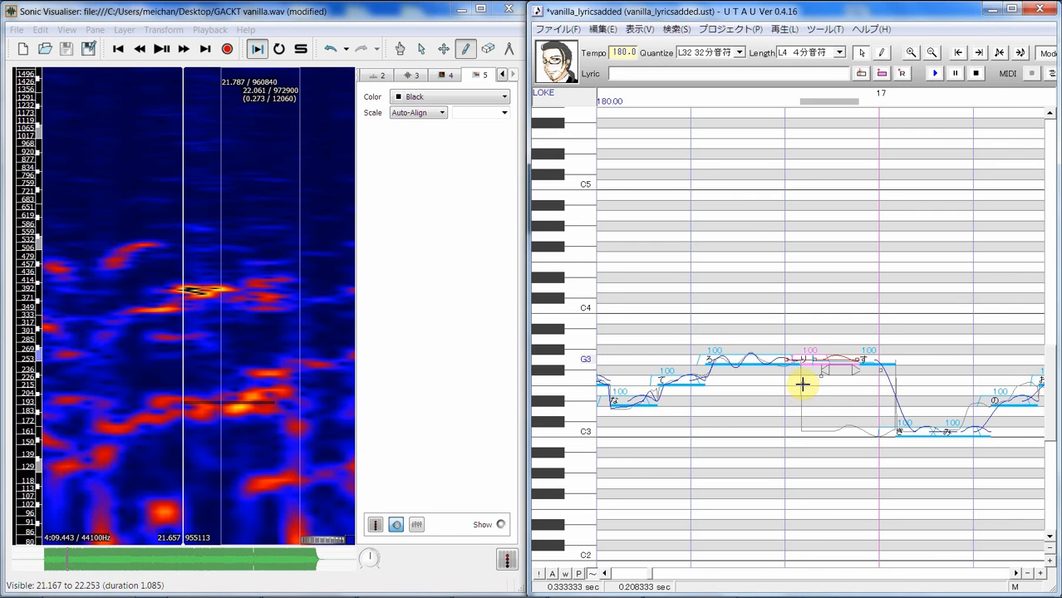
pyautogui.click(800, 383)
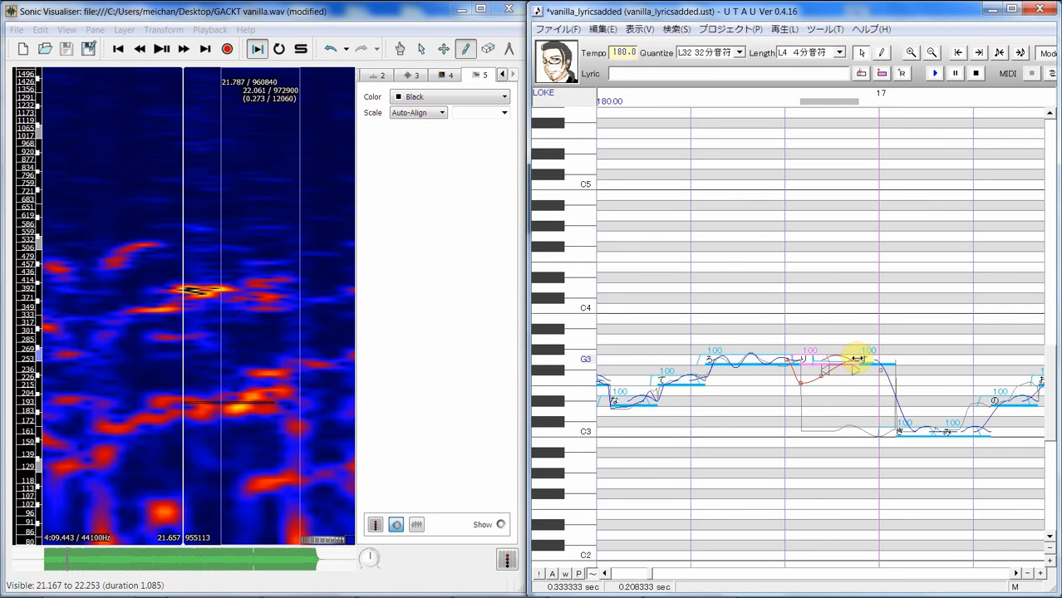
# Step: Add two more pitch bend points to the り note, extending its F3 dip and returning the curve to about G3, and play てろりす
pyautogui.rightClick(858, 358)
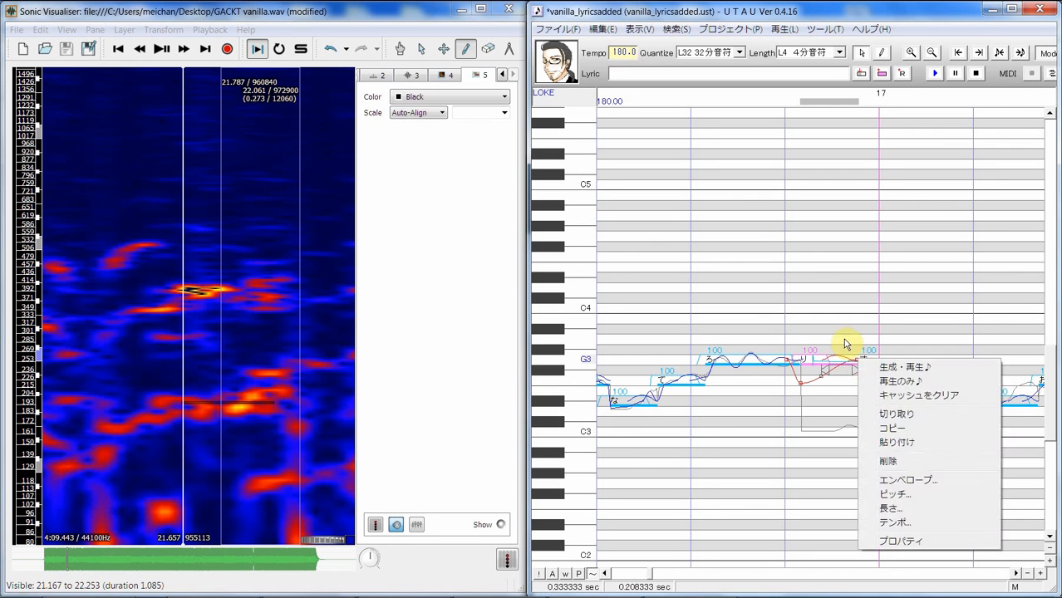
pyautogui.click(843, 338)
pyautogui.rightClick(858, 358)
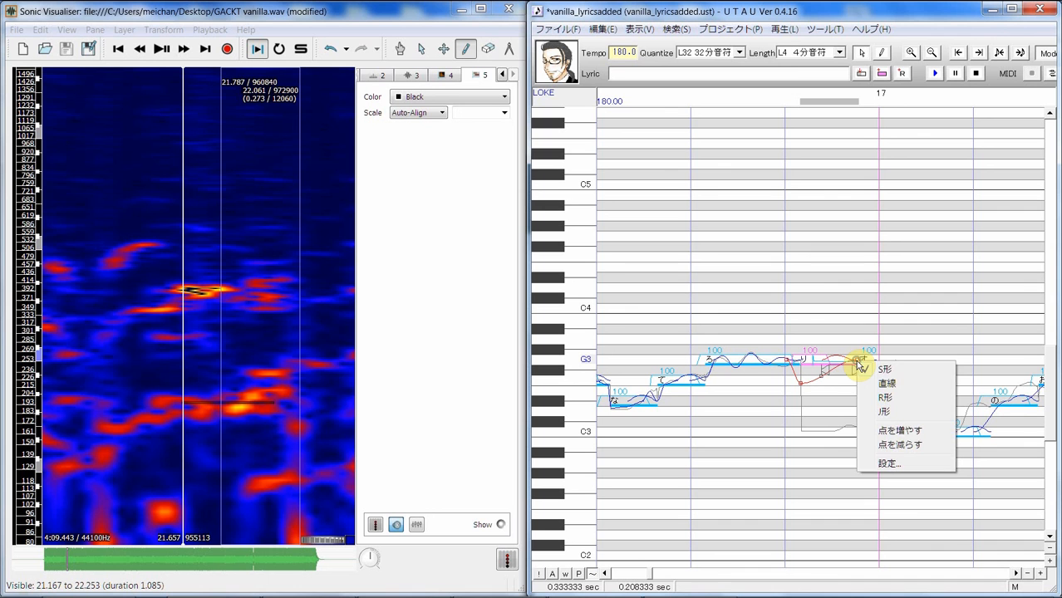
pyautogui.click(906, 431)
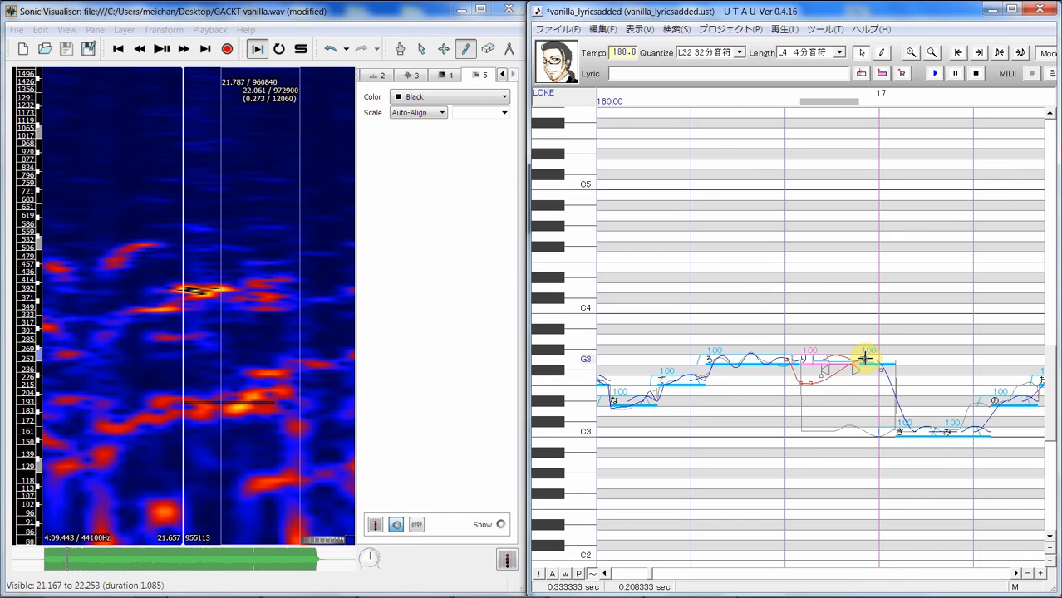
pyautogui.rightClick(865, 357)
pyautogui.click(914, 430)
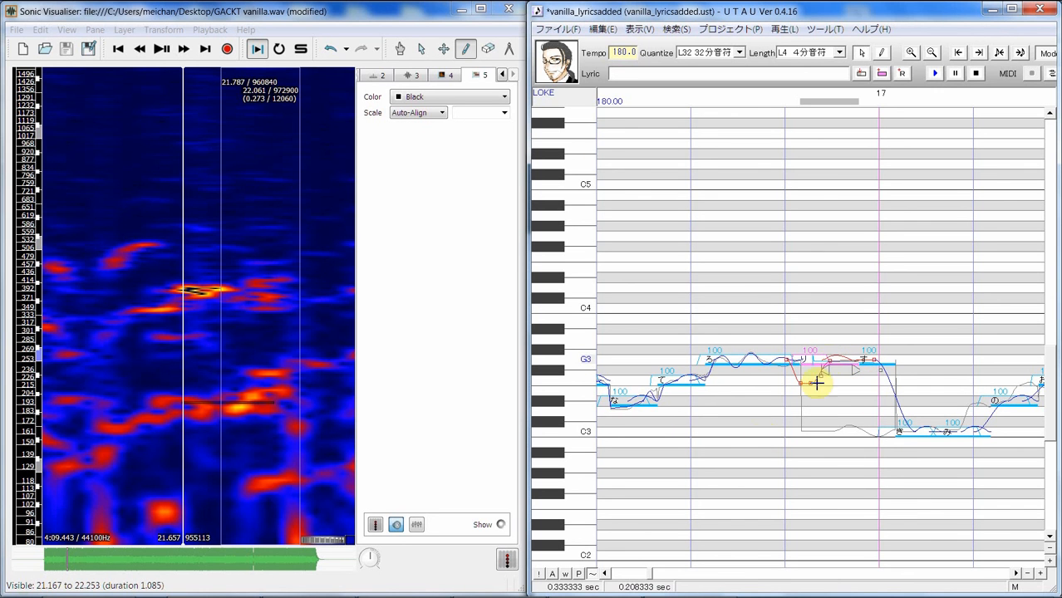
pyautogui.moveTo(659, 428); pyautogui.dragTo(874, 380)
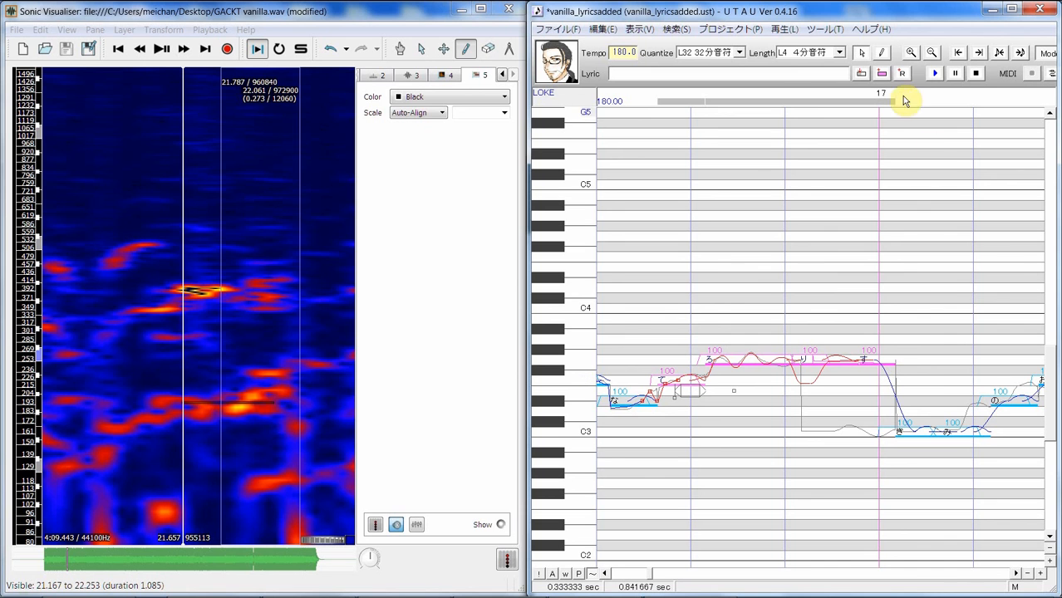
pyautogui.click(936, 73)
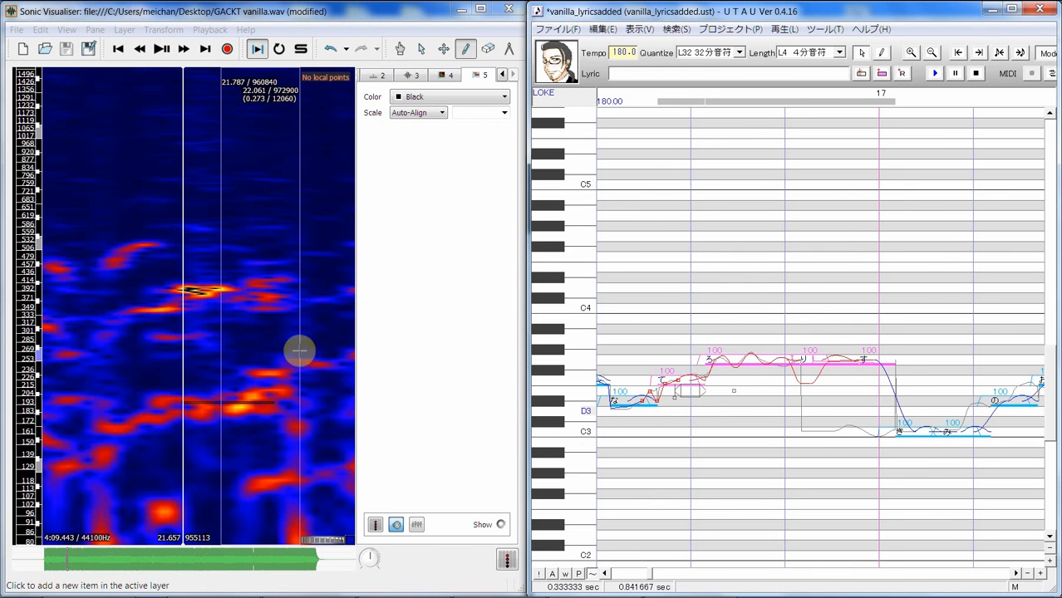
# Step: Switch to Sonic Visualiser, activate the Select tool and clear the existing range selection from the spectrogram
pyautogui.rightClick(324, 344)
pyautogui.click(295, 335)
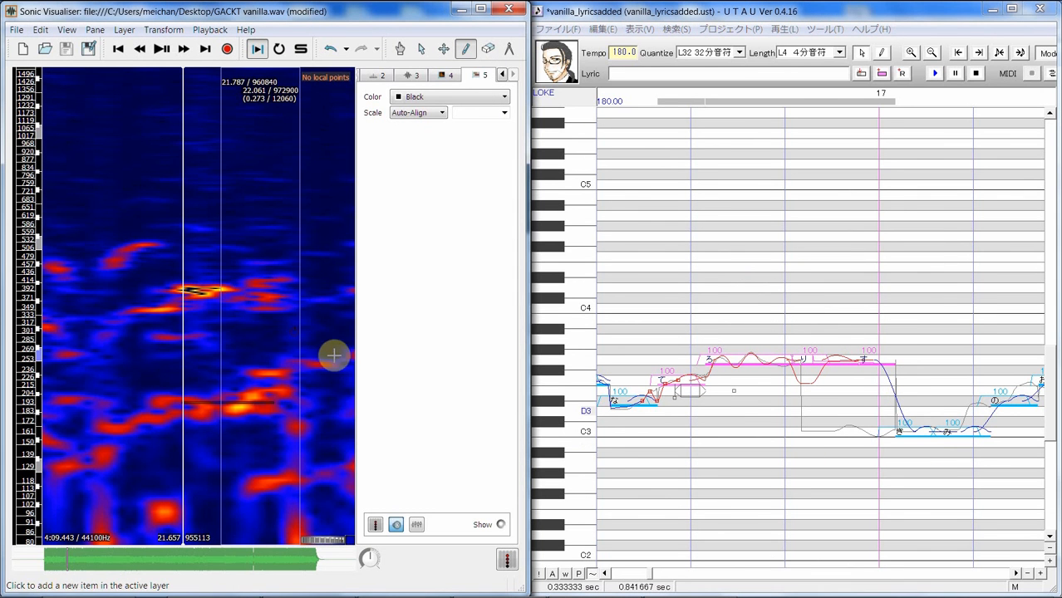
pyautogui.middleClick(322, 355)
pyautogui.middleClick(322, 356)
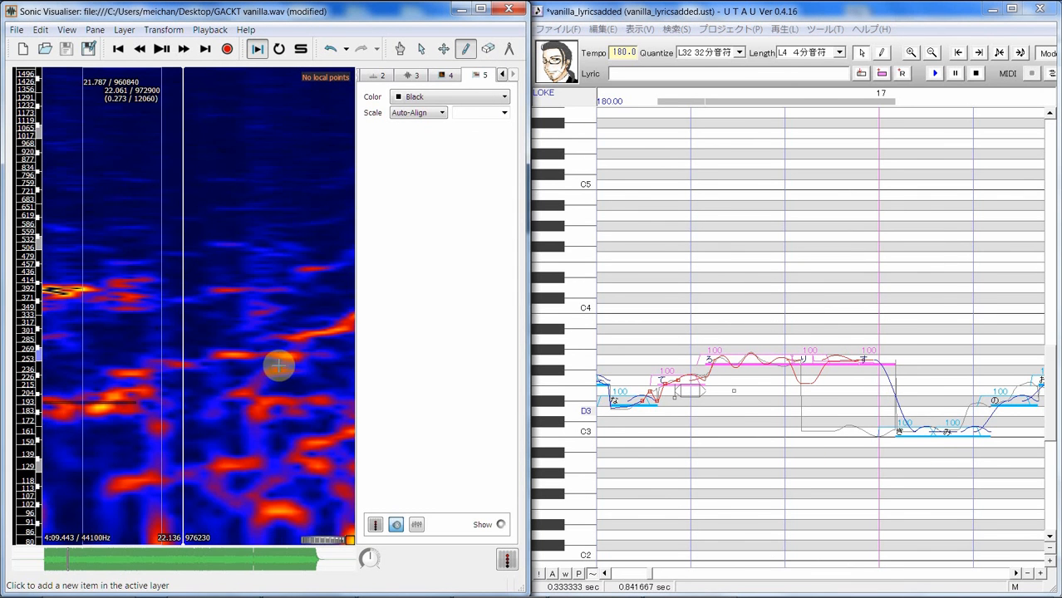
pyautogui.click(422, 48)
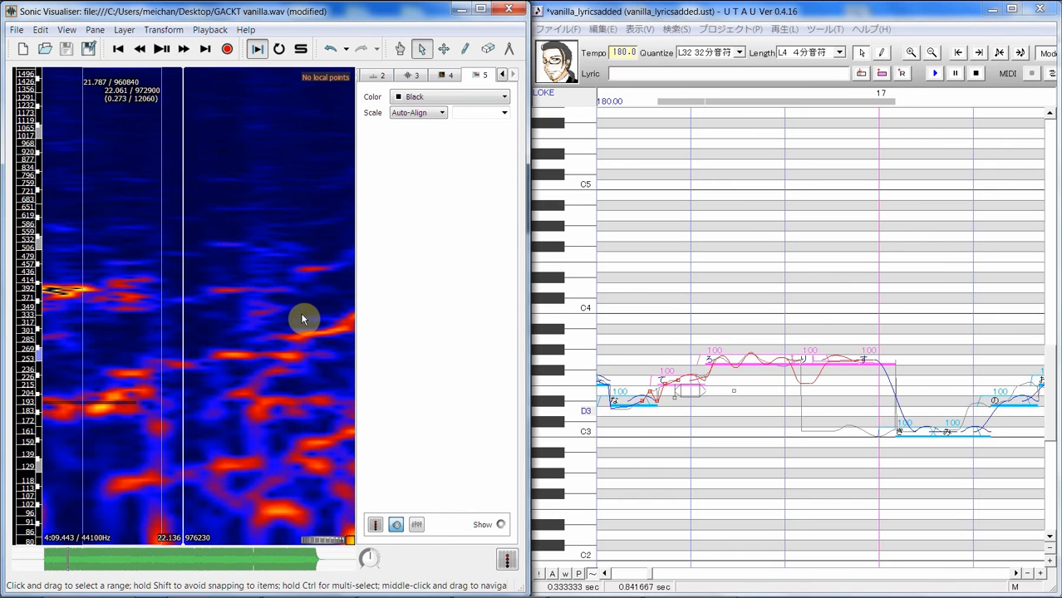
pyautogui.scroll(1, 256, 316)
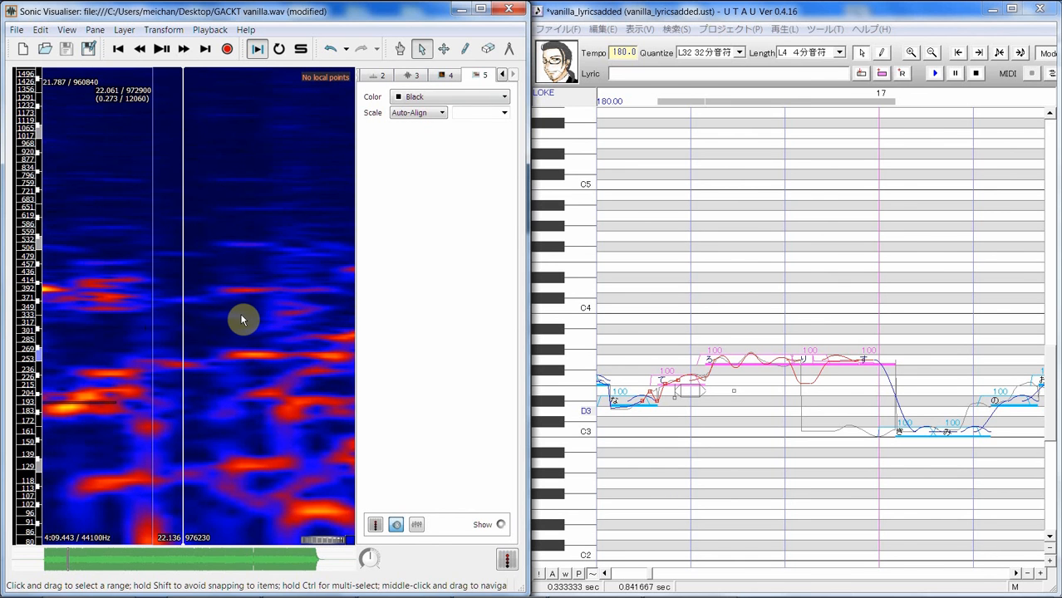
pyautogui.scroll(-1, 243, 319)
pyautogui.scroll(-1, 242, 319)
pyautogui.scroll(1, 243, 316)
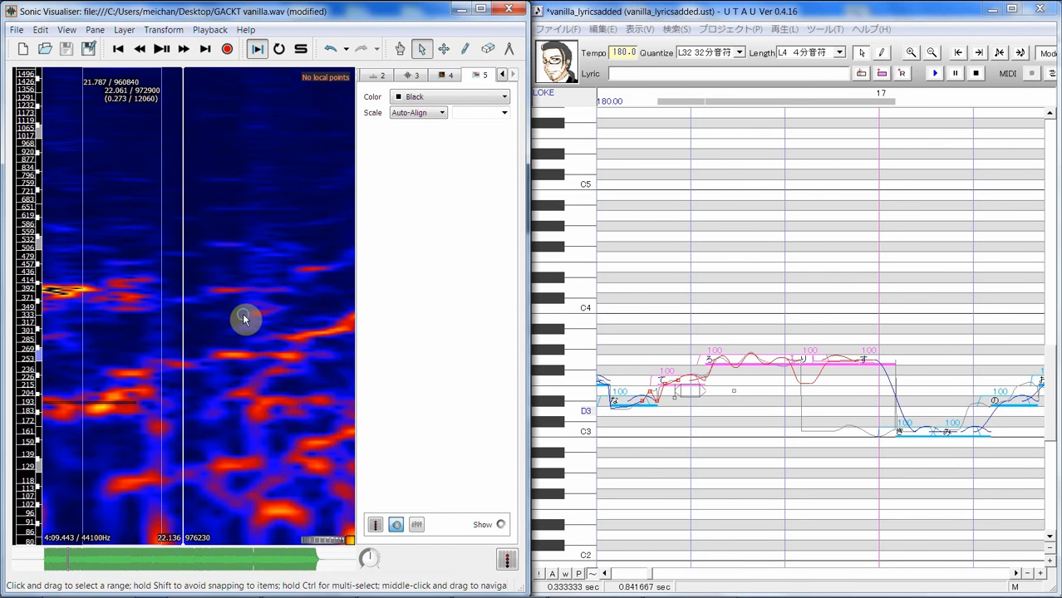
pyautogui.rightClick(243, 313)
pyautogui.click(281, 304)
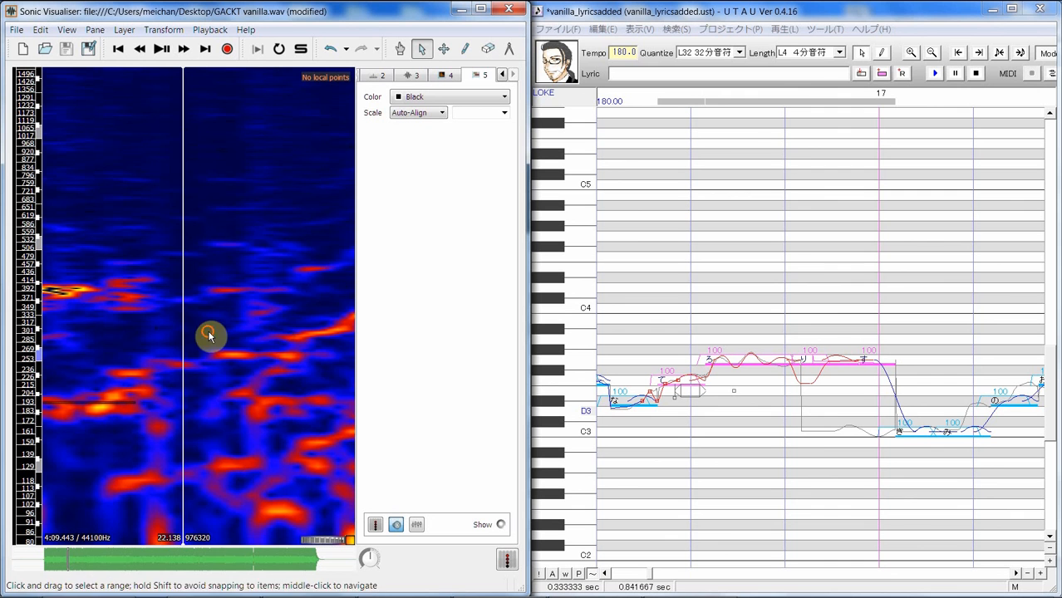
# Step: Play the original vocal from 22.224 to 22.416 s, followed by 22.083 to 22.232 s
pyautogui.moveTo(209, 335); pyautogui.dragTo(263, 339)
pyautogui.press('space')
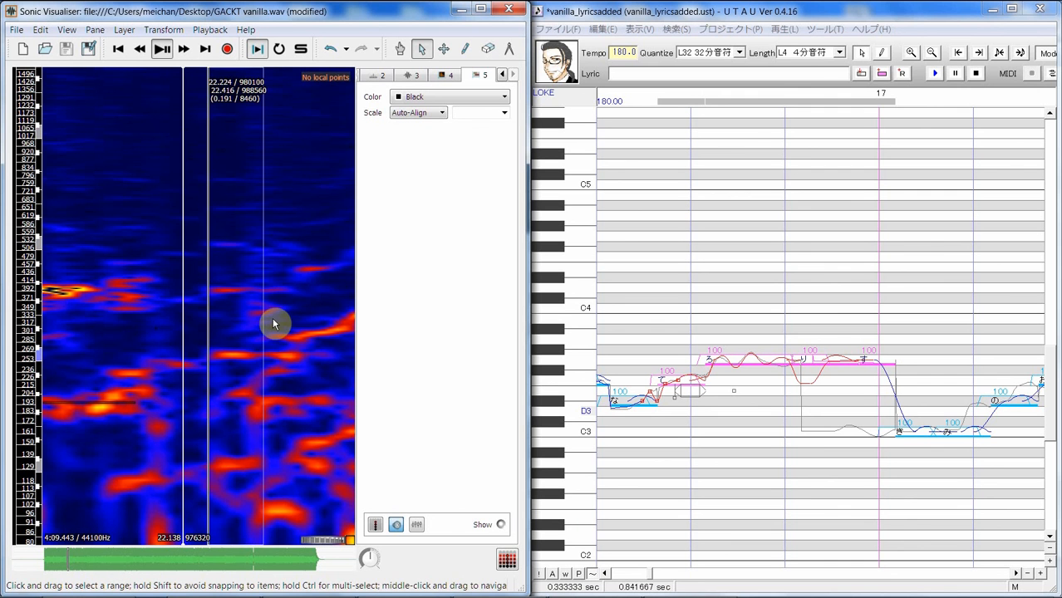
pyautogui.moveTo(177, 364); pyautogui.dragTo(212, 357)
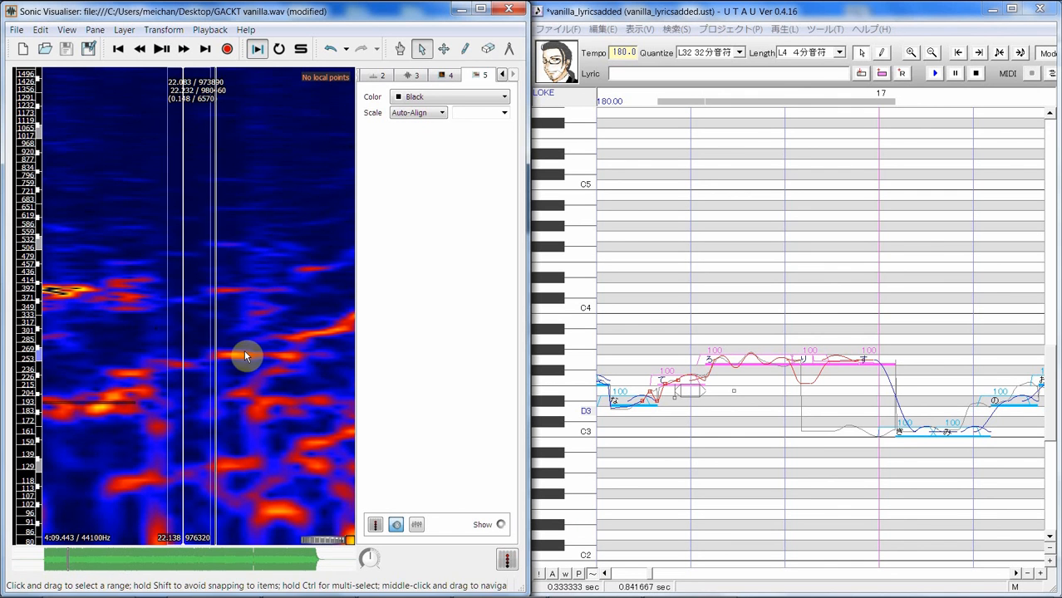
# Step: Switch to UTAU, set the き note's consonant velocity to -100 and play back りすき
pyautogui.click(897, 439)
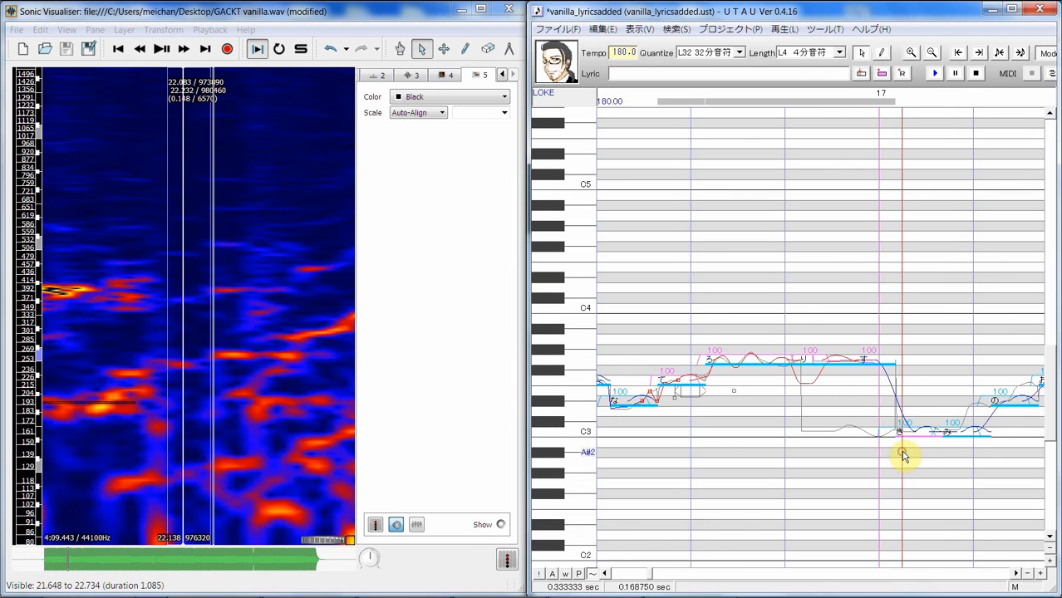
pyautogui.rightClick(902, 432)
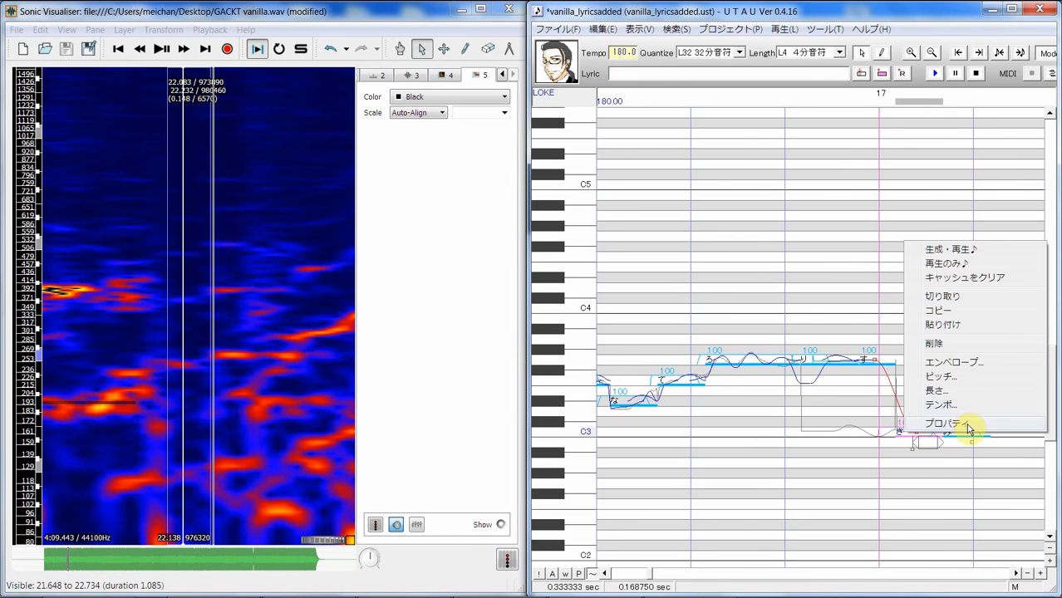
pyautogui.click(952, 424)
pyautogui.click(782, 300)
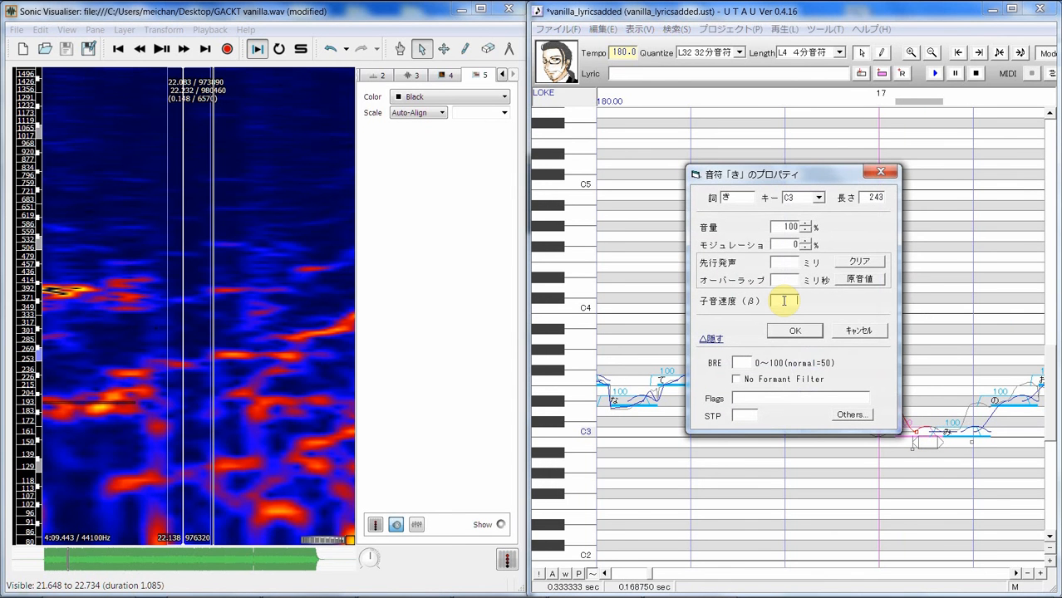
pyautogui.write('-100')
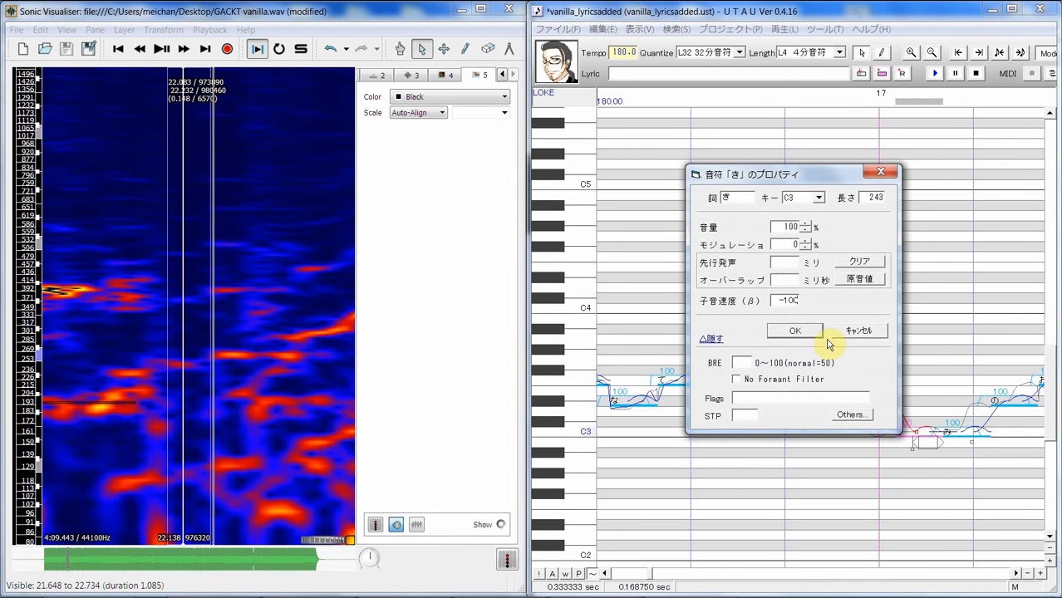
pyautogui.click(795, 330)
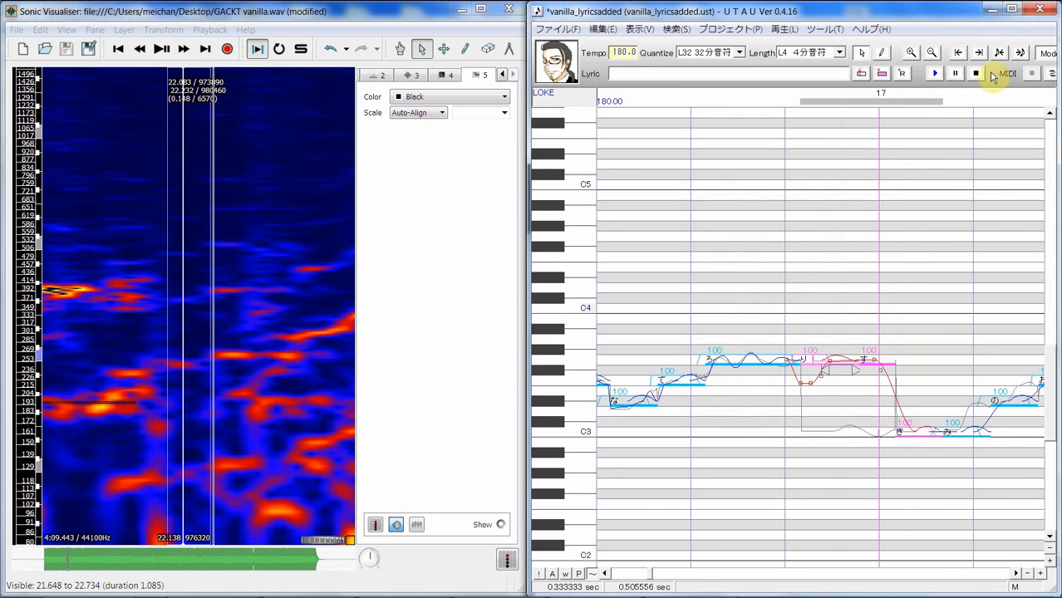
pyautogui.click(934, 73)
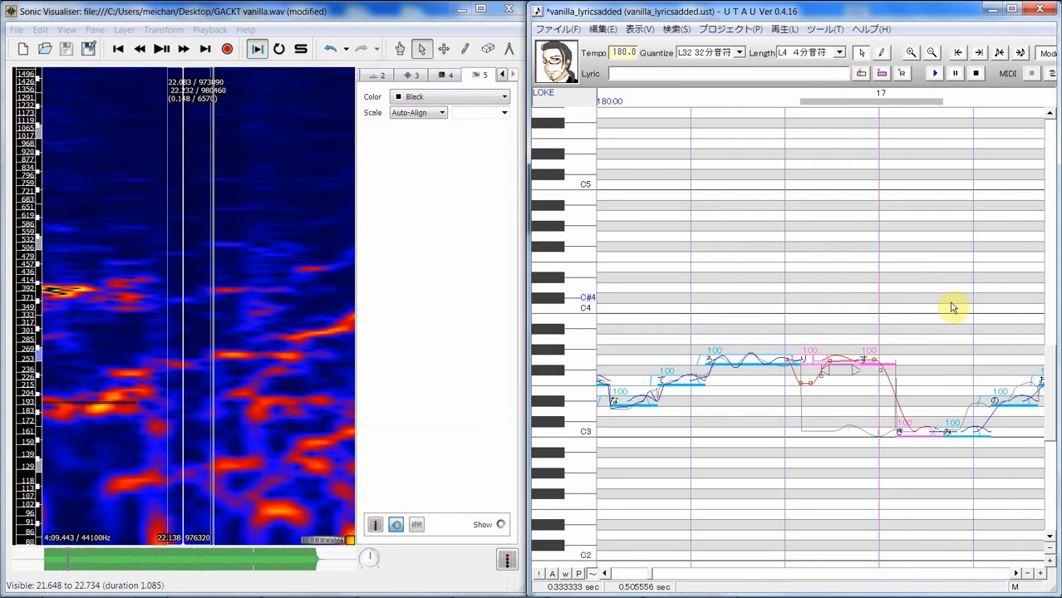
pyautogui.click(1016, 573)
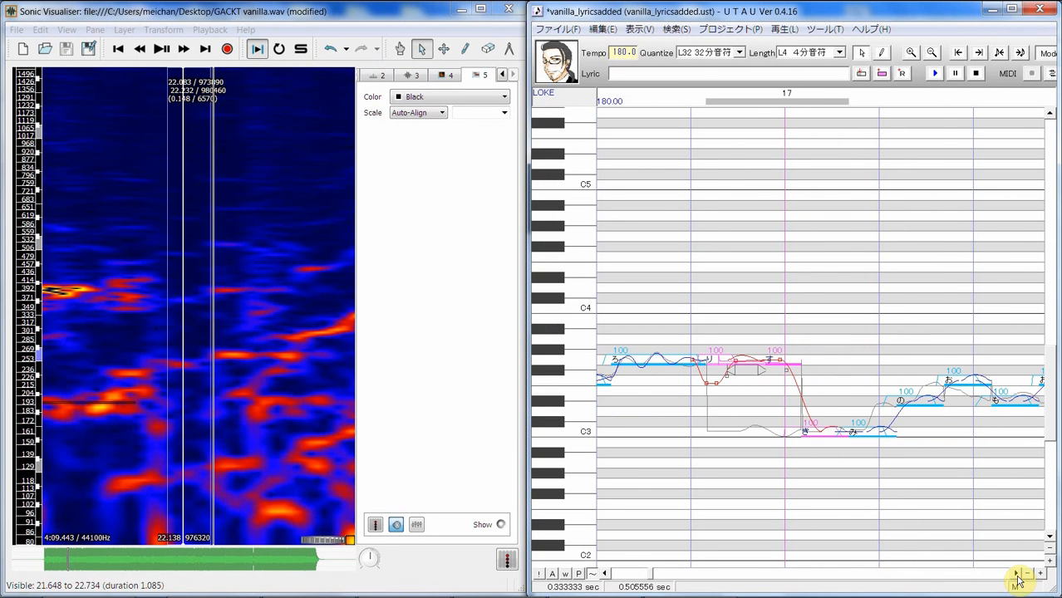
pyautogui.click(1016, 572)
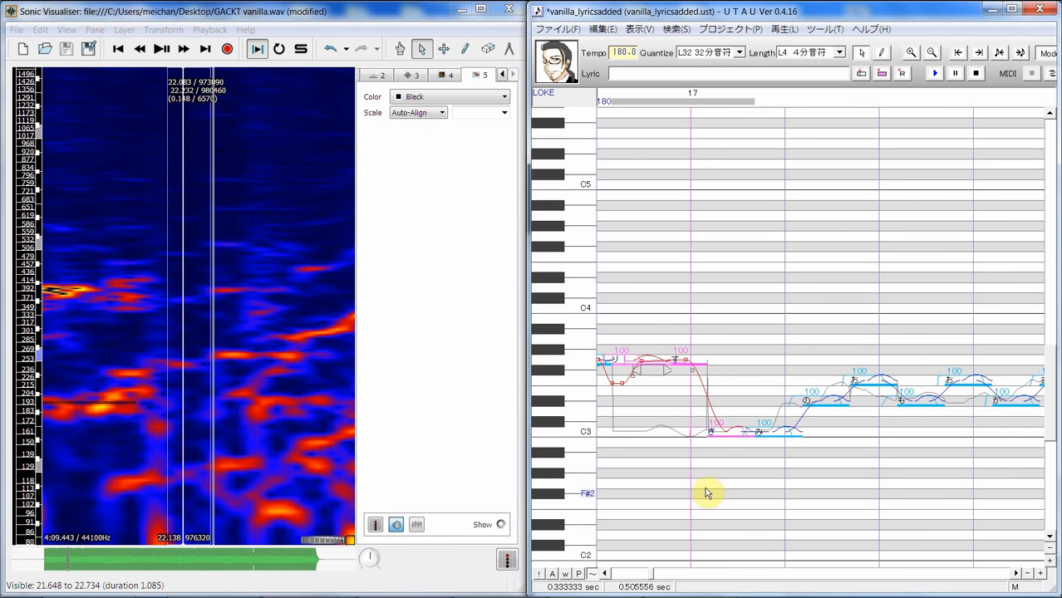
pyautogui.click(729, 460)
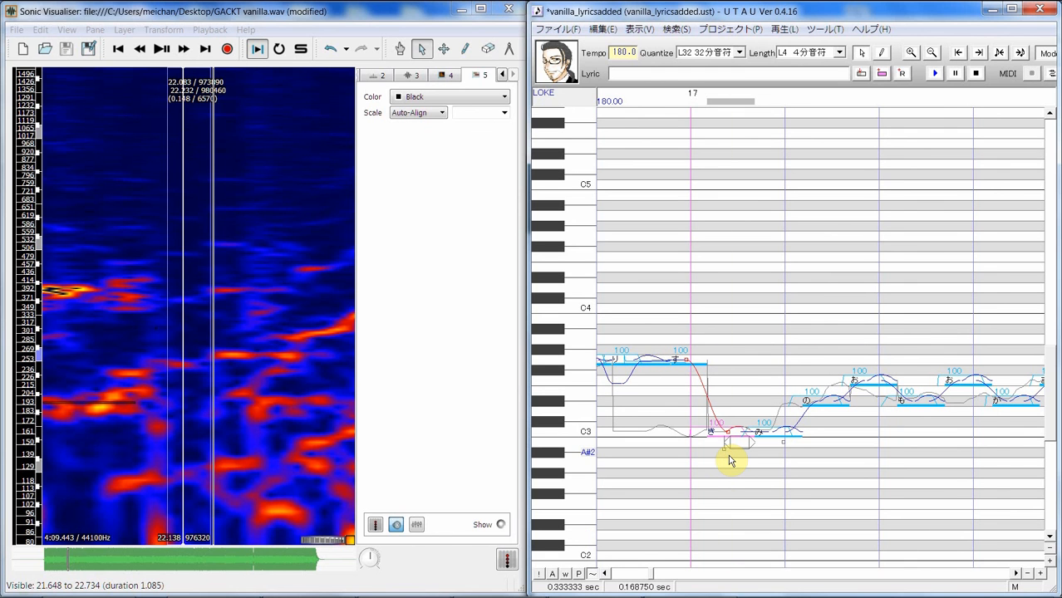
pyautogui.click(702, 588)
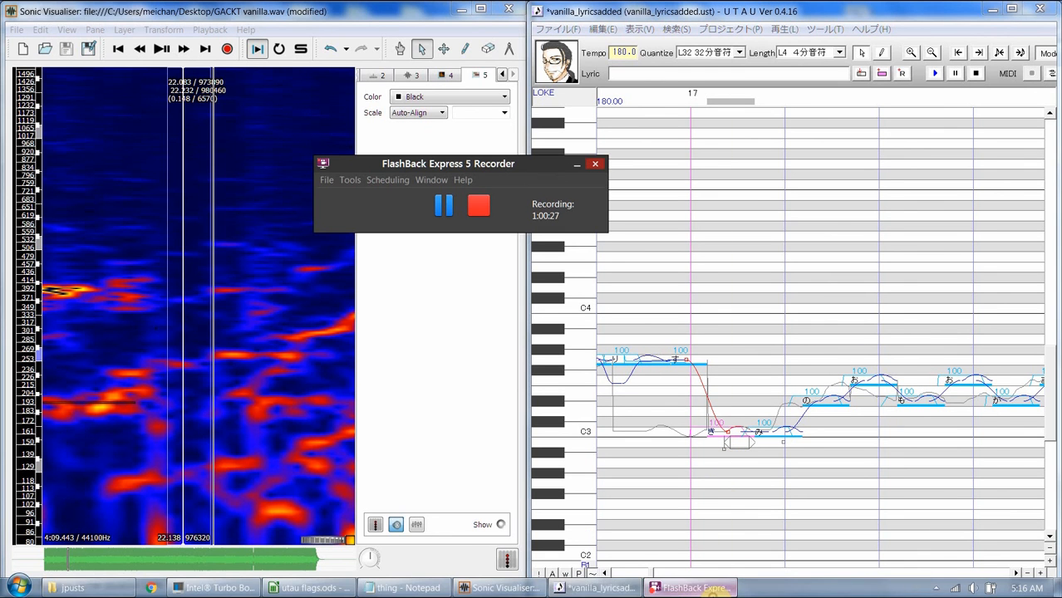
pyautogui.click(720, 422)
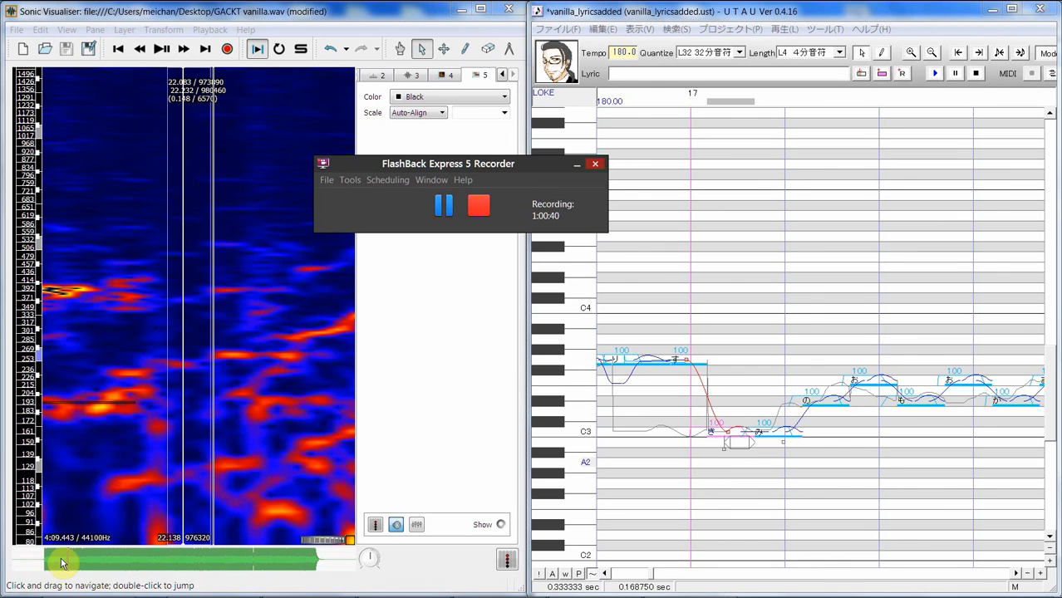